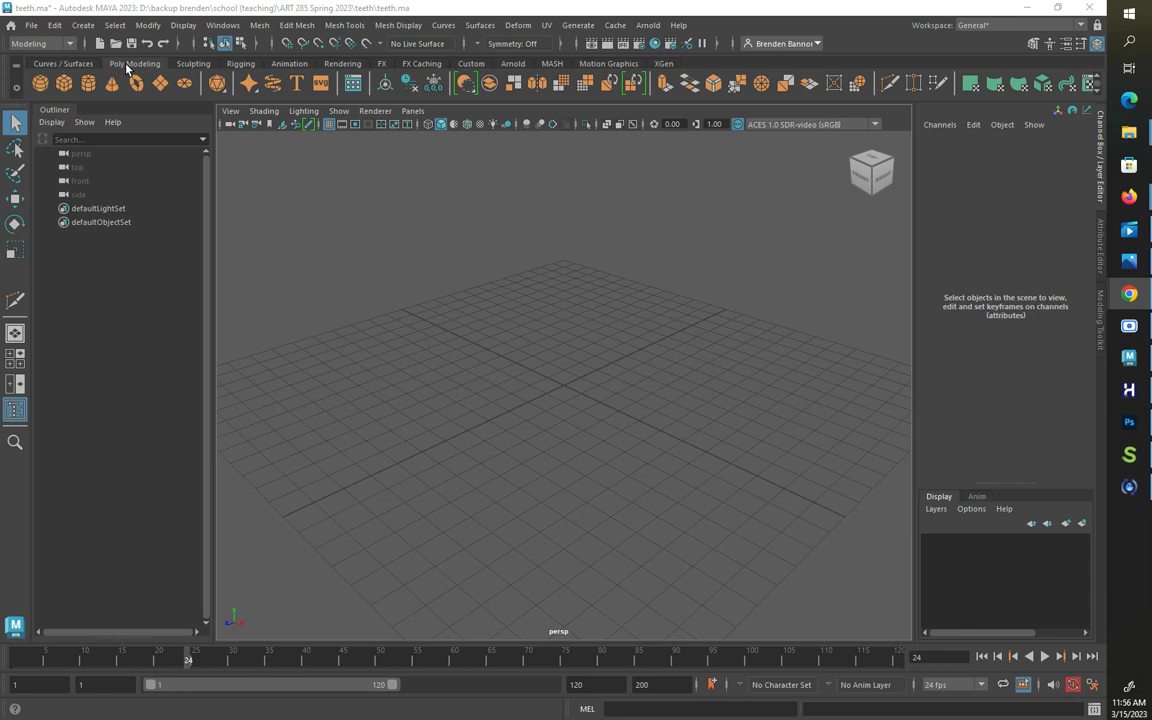
# Step: Create a polygon cube and set its width subdivisions to 4
pyautogui.click(65, 84)
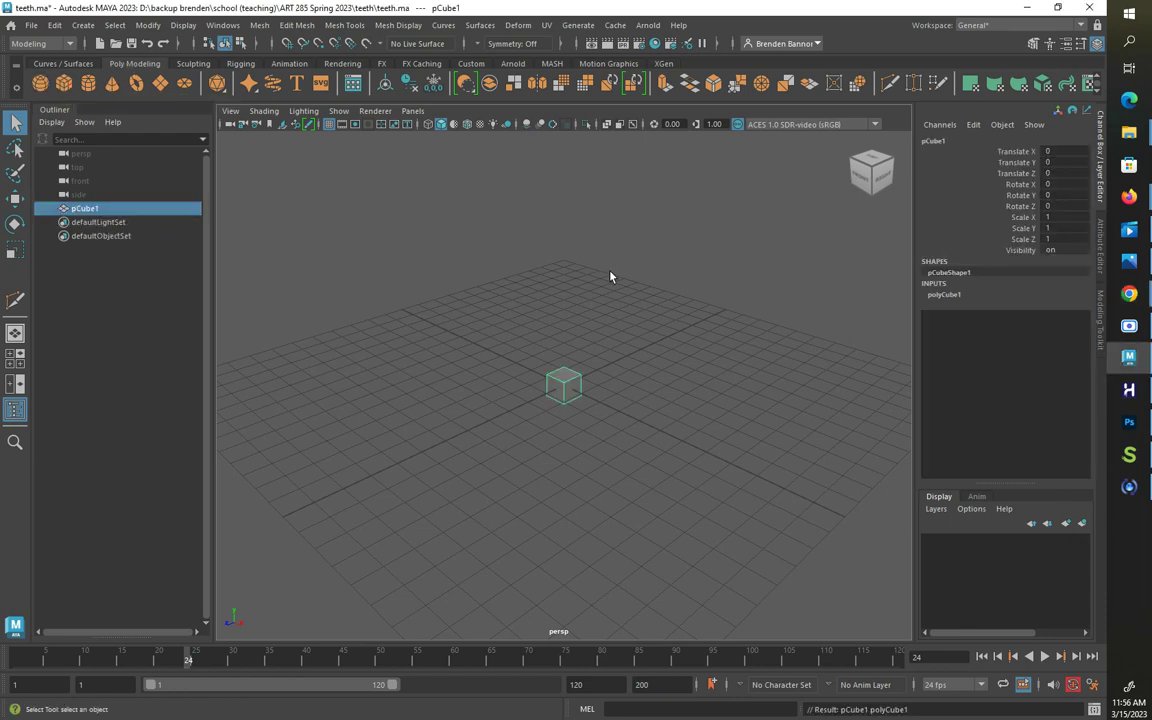
pyautogui.click(1102, 150)
pyautogui.click(1102, 150)
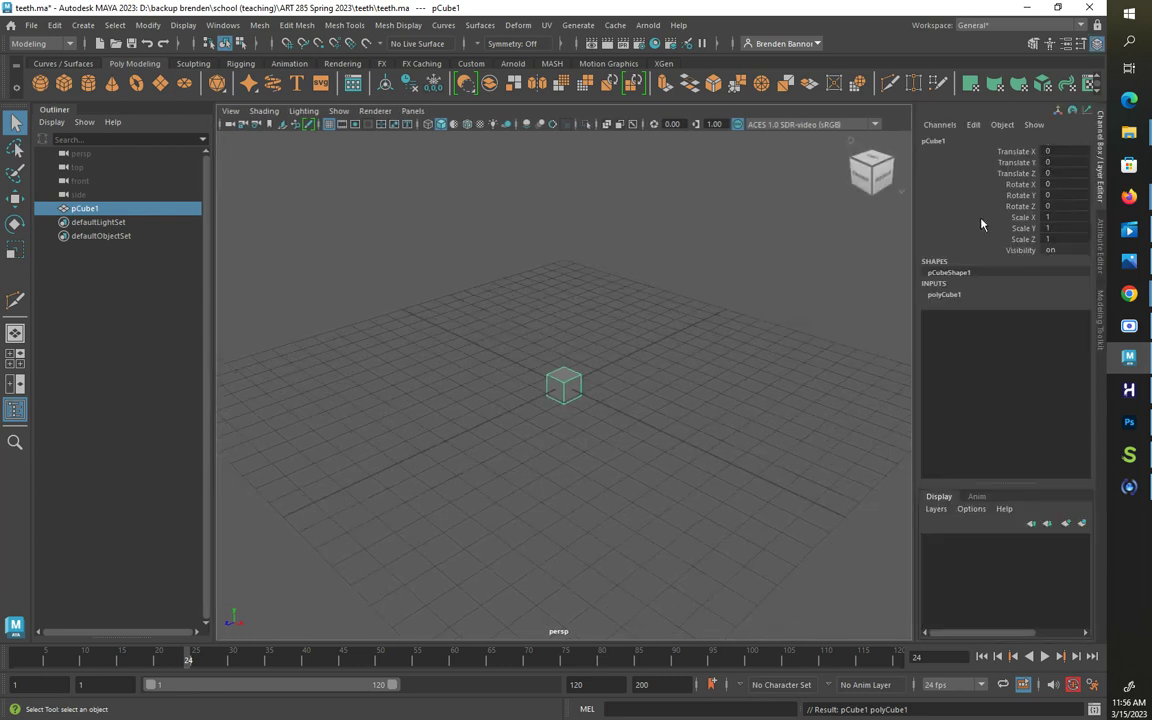
pyautogui.click(942, 295)
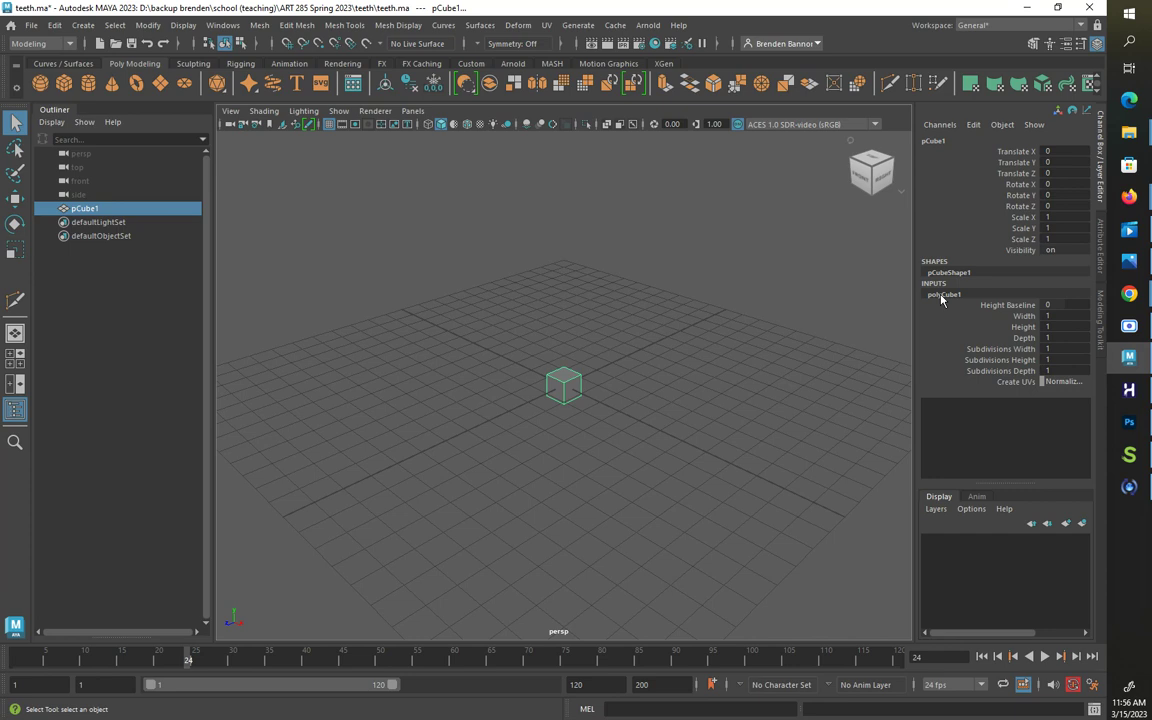
pyautogui.doubleClick(1050, 348)
pyautogui.write('7')
pyautogui.press('Return')
pyautogui.moveTo(1045, 348); pyautogui.dragTo(1042, 348, button='middle')
pyautogui.moveTo(497, 340); pyautogui.dragTo(506, 340, button='middle')
pyautogui.doubleClick(1062, 325)
pyautogui.write('4')
pyautogui.press('Return')
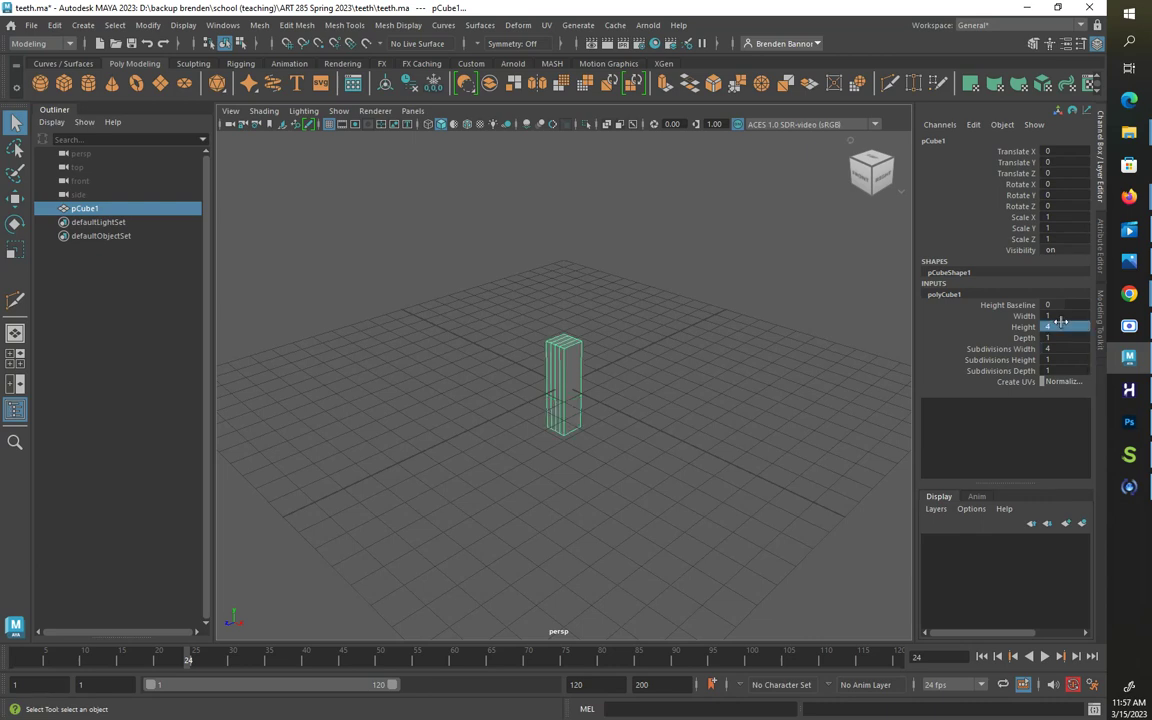
pyautogui.hotkey('ctrl', 'z')
# Step: Set the cube's width to 4 to form a long four-segment bar
pyautogui.doubleClick(1062, 315)
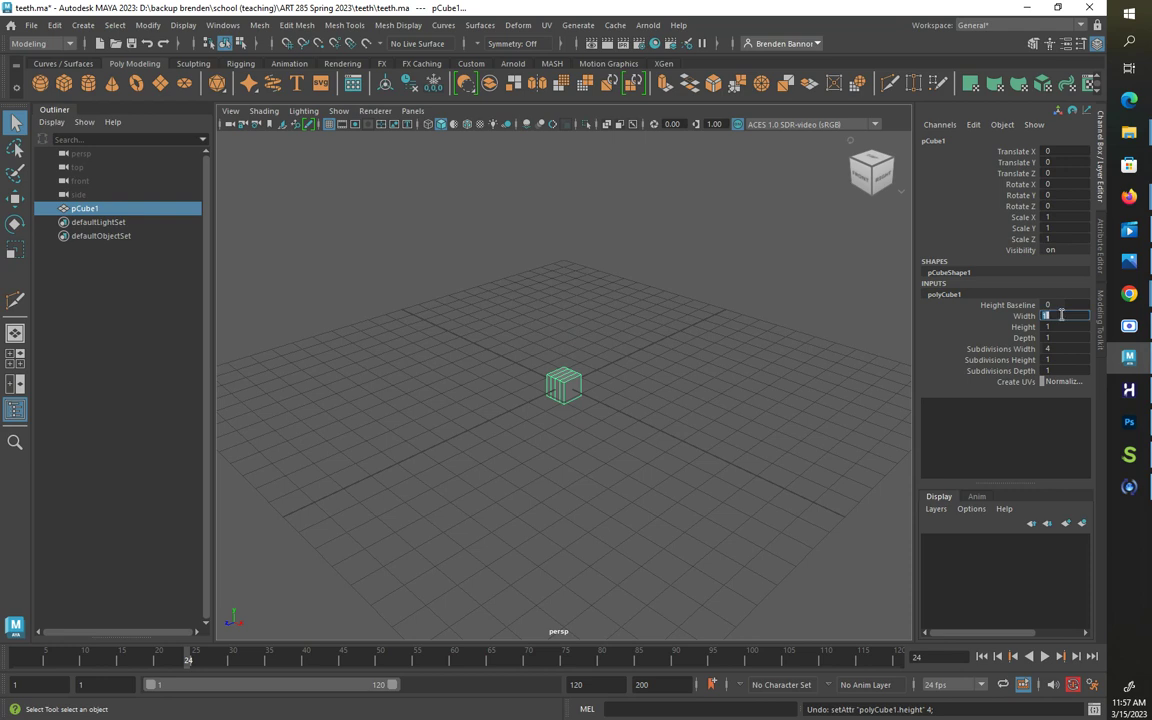
pyautogui.write('4')
pyautogui.press('Return')
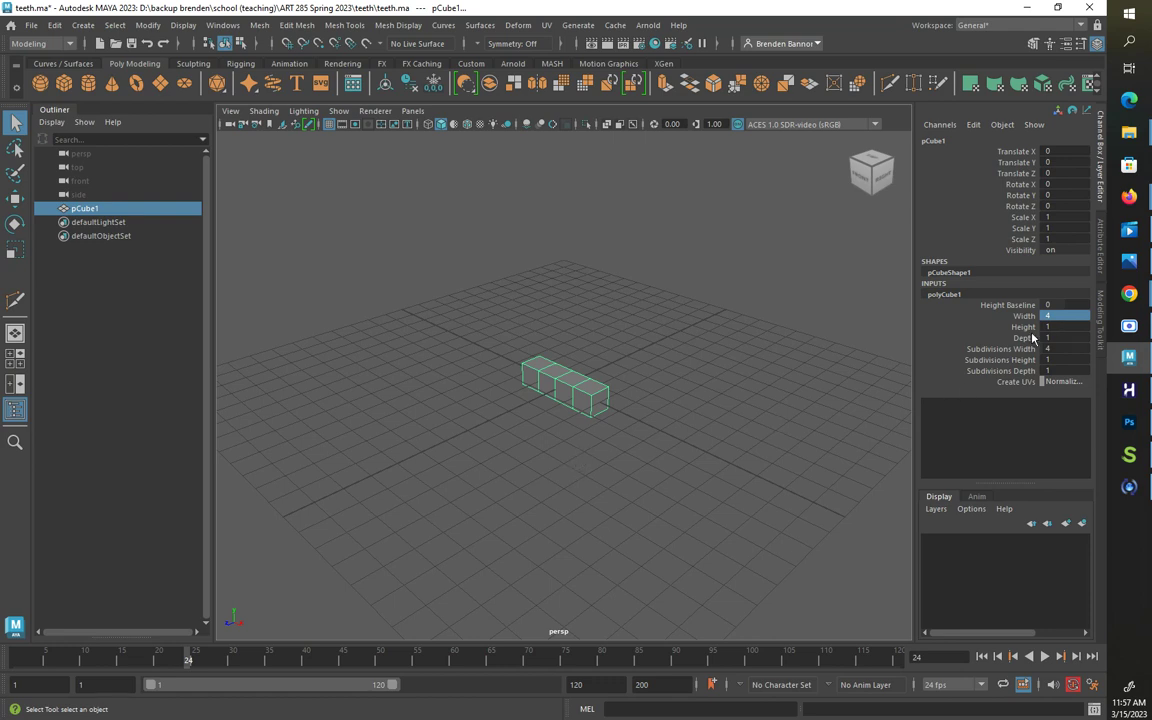
# Step: Select the face at the bar's positive X end and turn on soft selection
pyautogui.moveTo(564, 328); pyautogui.dragTo(567, 369, button='right')
pyautogui.click(600, 403)
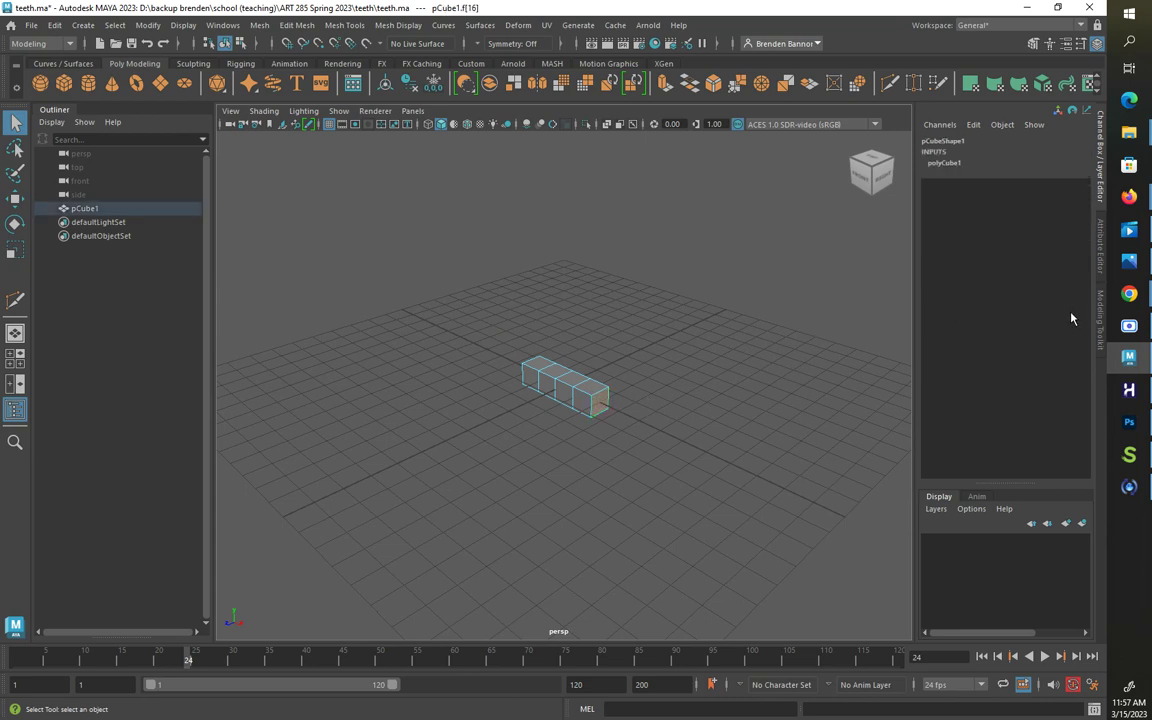
pyautogui.click(1100, 305)
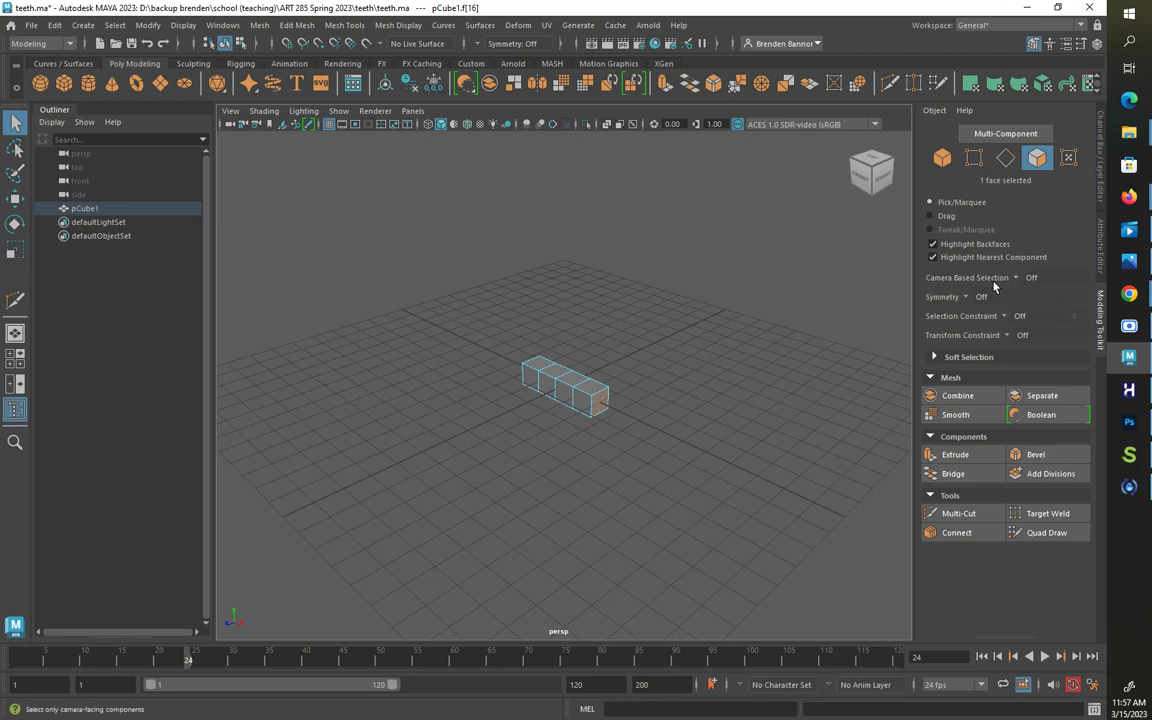
pyautogui.click(935, 357)
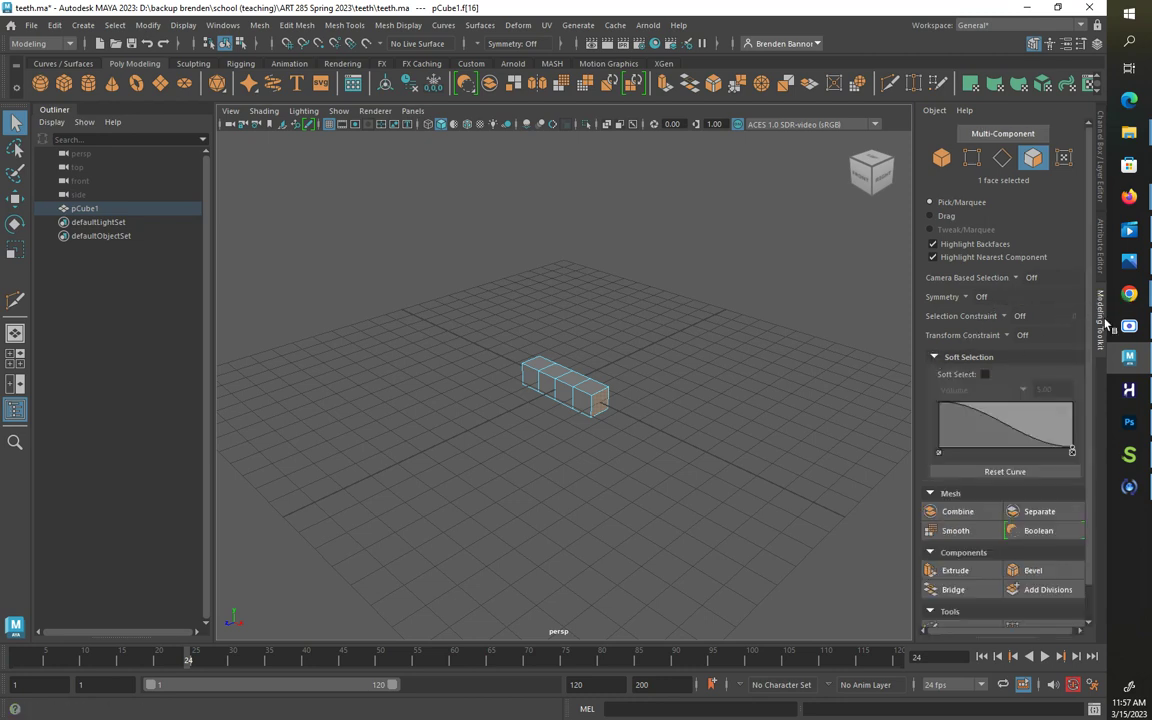
pyautogui.click(1036, 44)
pyautogui.click(1035, 45)
pyautogui.click(936, 358)
pyautogui.click(950, 360)
pyautogui.click(985, 375)
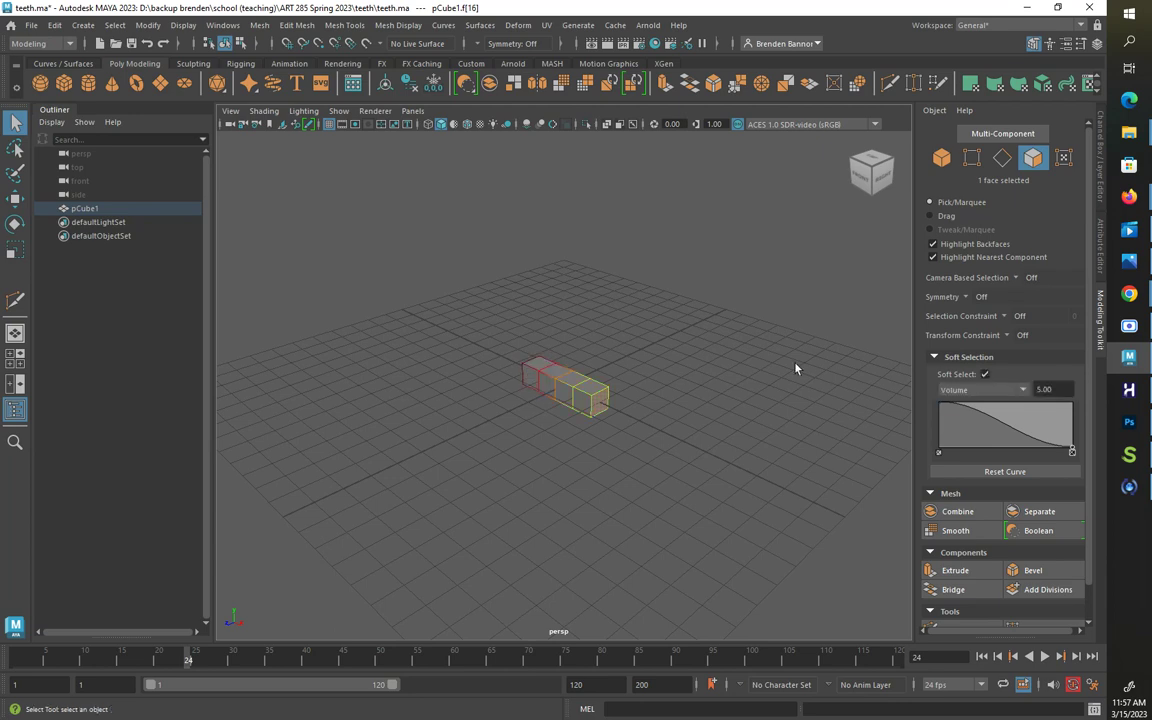
pyautogui.moveTo(635, 414)
pyautogui.keyDown('alt'); pyautogui.mouseDown()
pyautogui.moveTo(681, 406)
pyautogui.moveTo(627, 437)
pyautogui.moveTo(450, 411)
pyautogui.moveTo(625, 422)
pyautogui.mouseUp(); pyautogui.keyUp('alt')
pyautogui.click(1045, 389)
pyautogui.write('4')
pyautogui.press('Return')
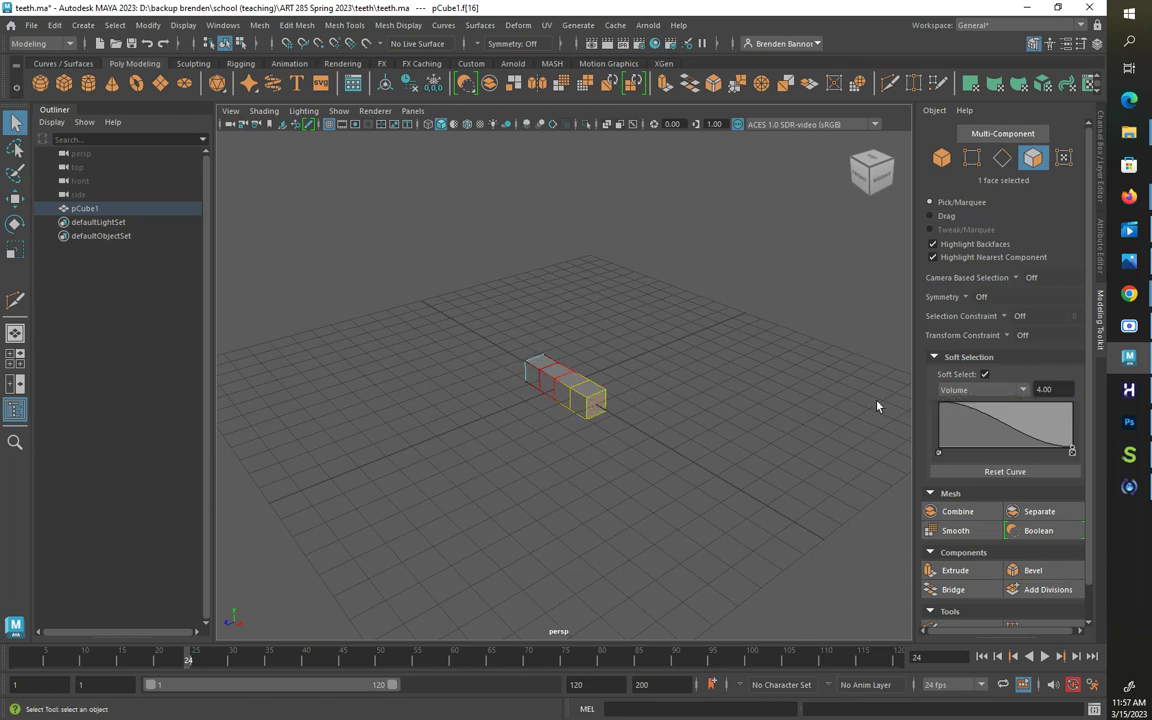
pyautogui.moveTo(1067, 390); pyautogui.dragTo(978, 390)
pyautogui.write('5')
pyautogui.press('Return')
# Step: Rotate the soft-selected end face around the vertical axis to bend the bar into a curve
pyautogui.press('w')
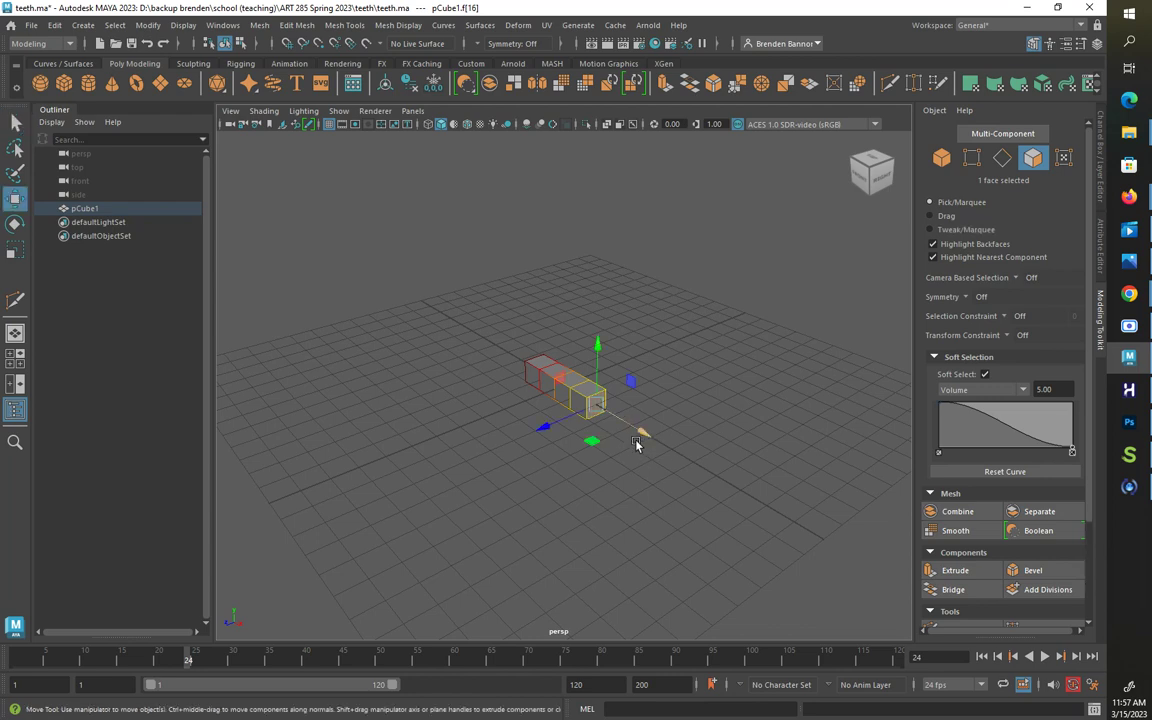
pyautogui.press('e')
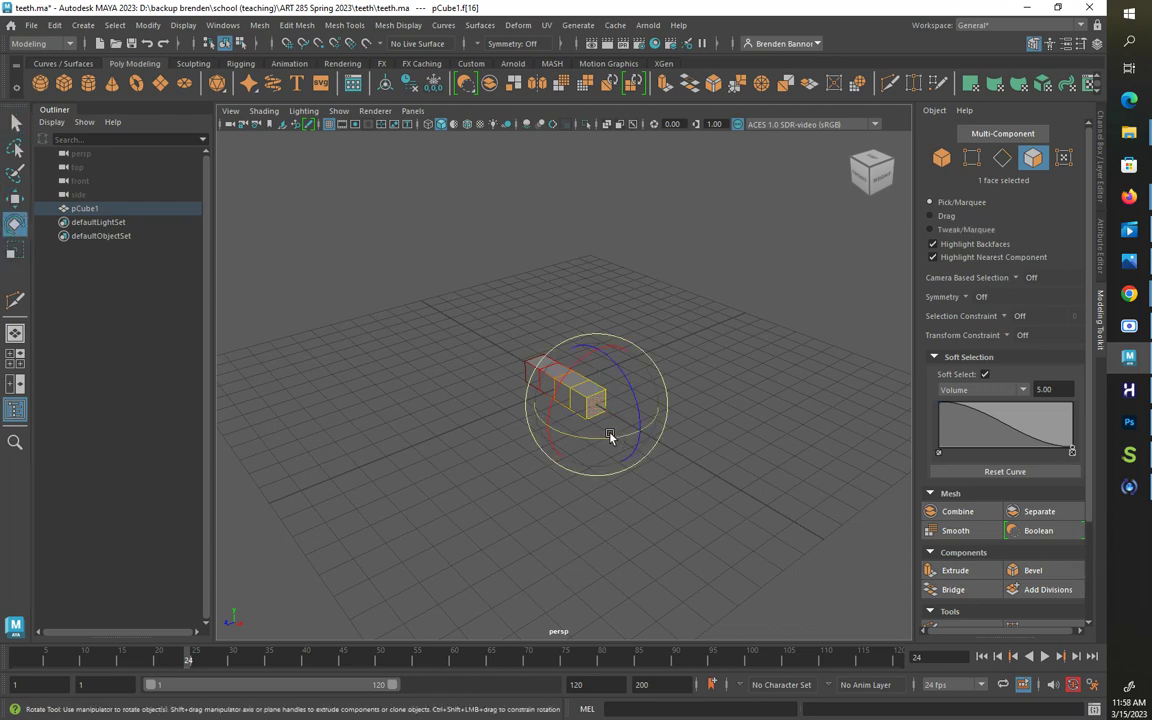
pyautogui.moveTo(607, 438); pyautogui.dragTo(668, 421)
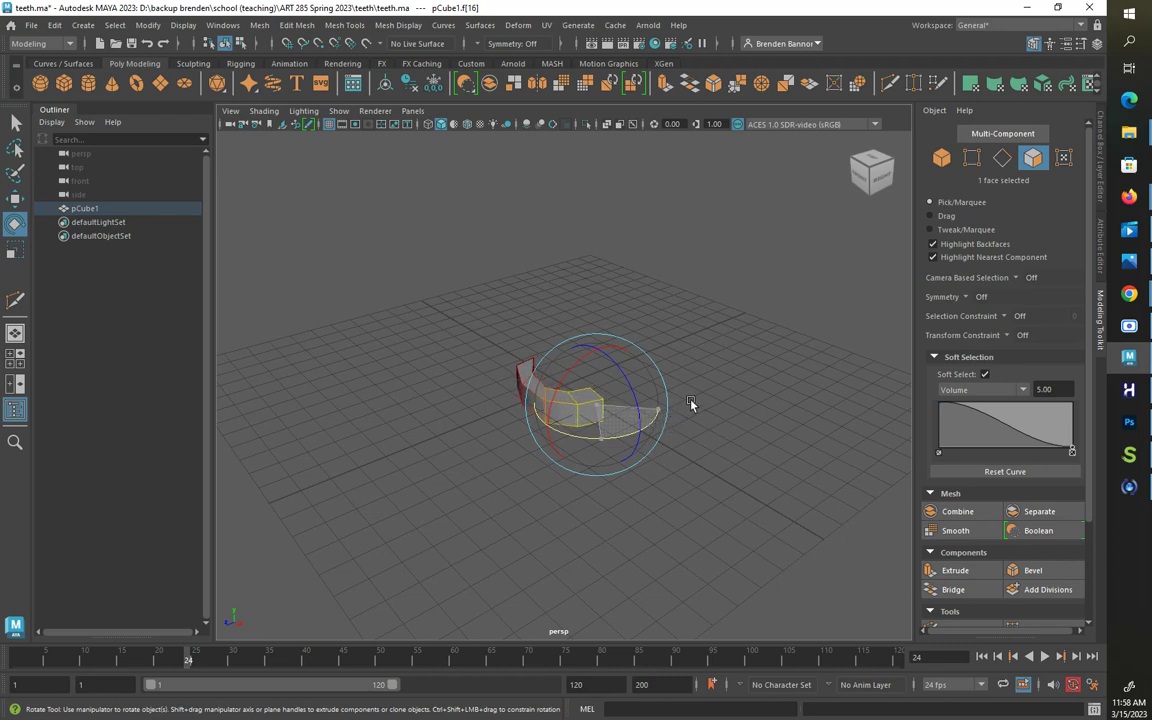
pyautogui.moveTo(589, 438); pyautogui.dragTo(610, 438)
# Step: Move the end face slightly inward along X and backward along Z to refine the arch curve
pyautogui.press('w')
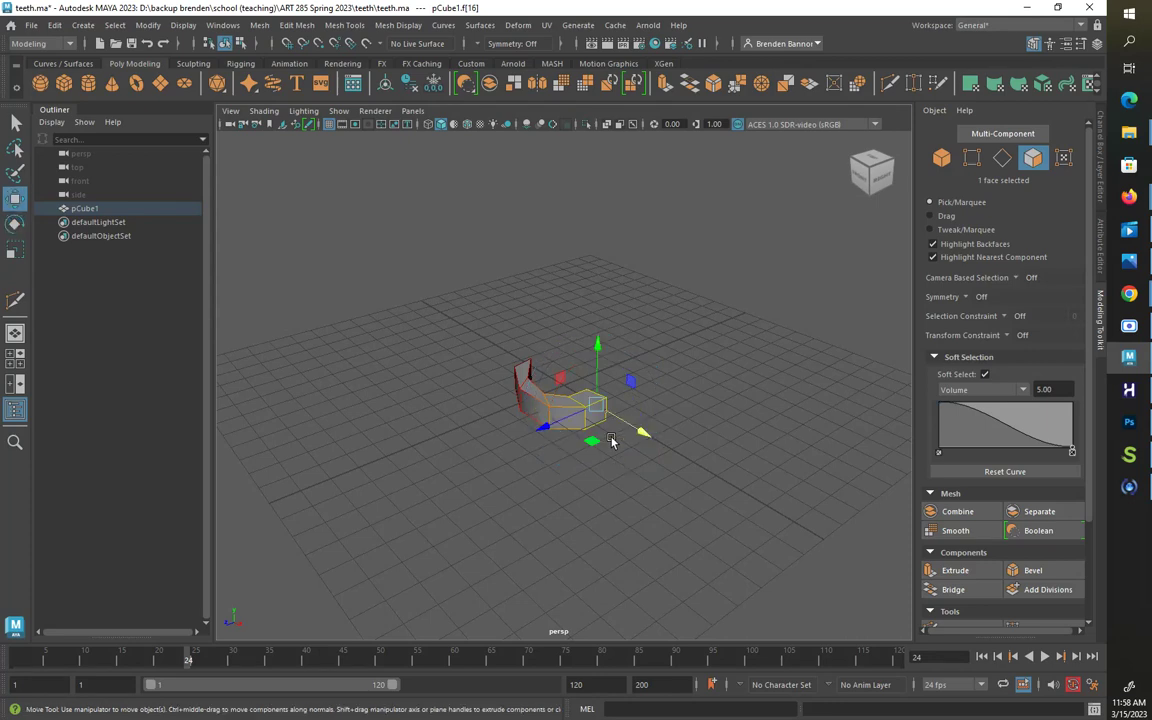
pyautogui.keyDown('alt'); pyautogui.moveTo(540, 432); pyautogui.dragTo(747, 462); pyautogui.keyUp('alt')
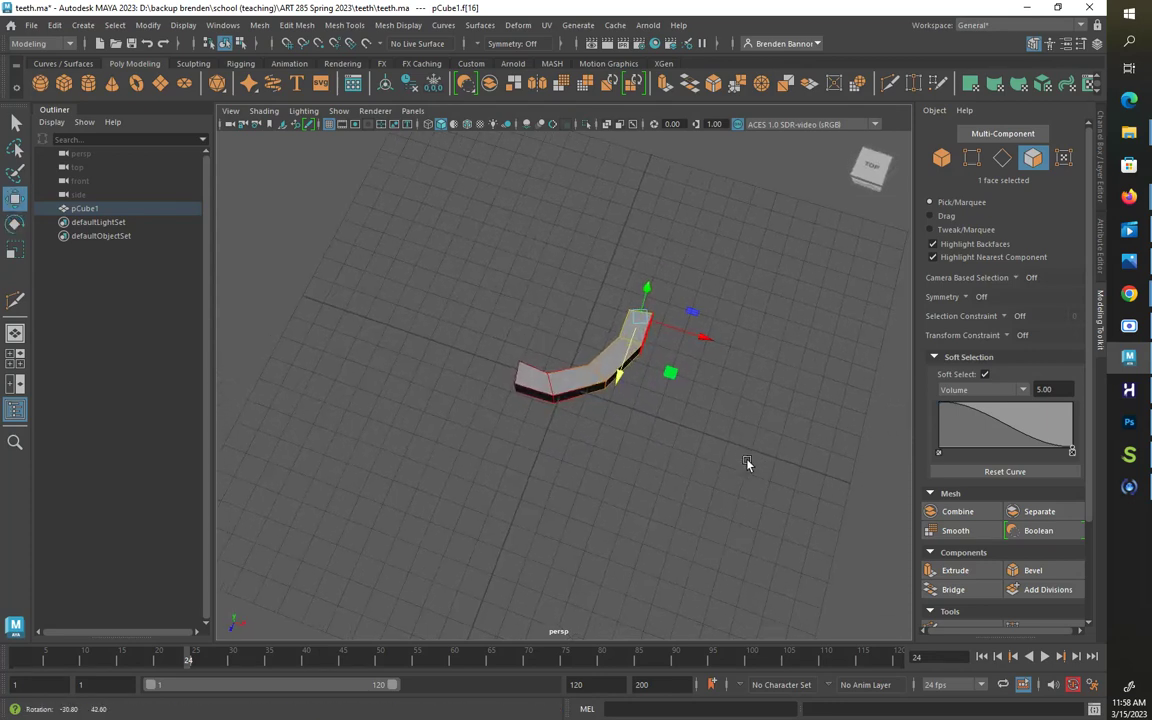
pyautogui.moveTo(703, 342); pyautogui.dragTo(693, 333)
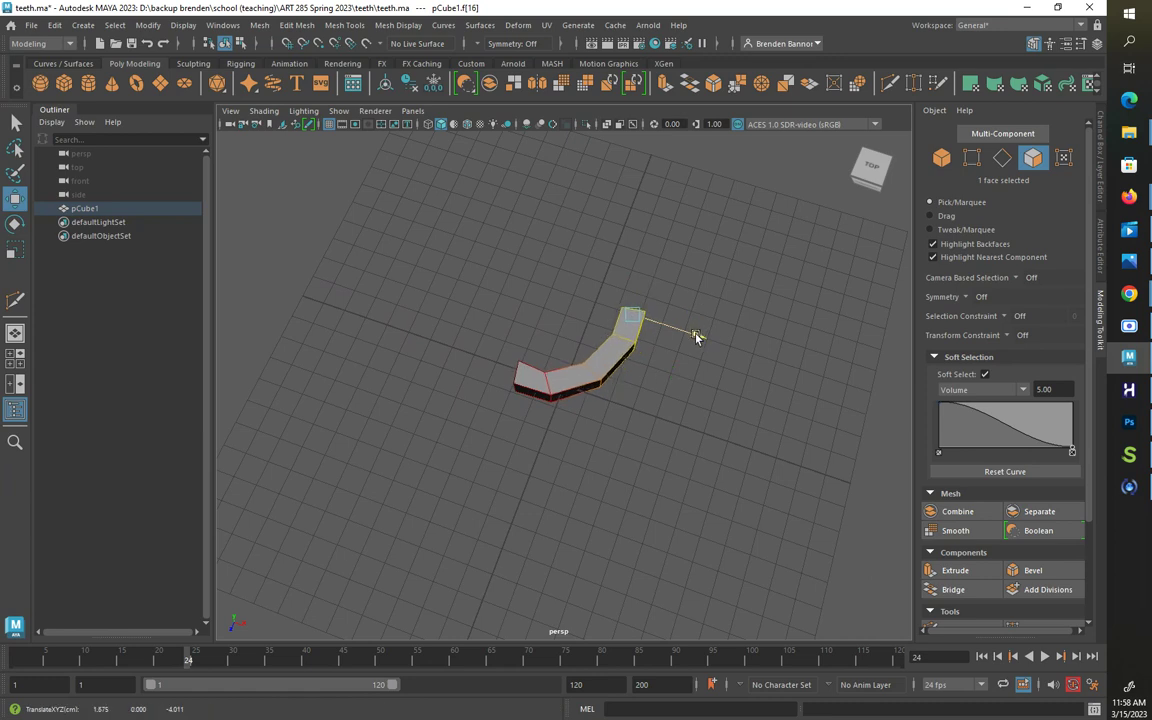
pyautogui.keyDown('alt'); pyautogui.moveTo(689, 388); pyautogui.dragTo(676, 327); pyautogui.keyUp('alt')
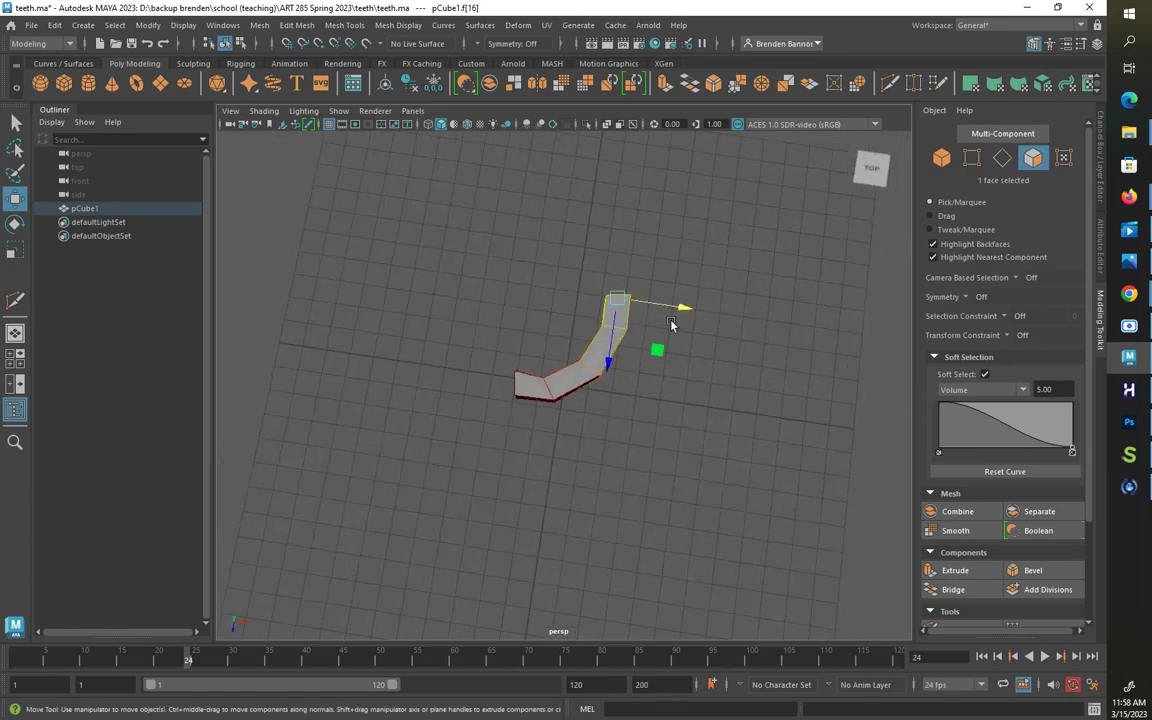
pyautogui.moveTo(606, 365); pyautogui.dragTo(603, 354)
pyautogui.keyDown('alt'); pyautogui.moveTo(680, 346); pyautogui.dragTo(668, 350); pyautogui.keyUp('alt')
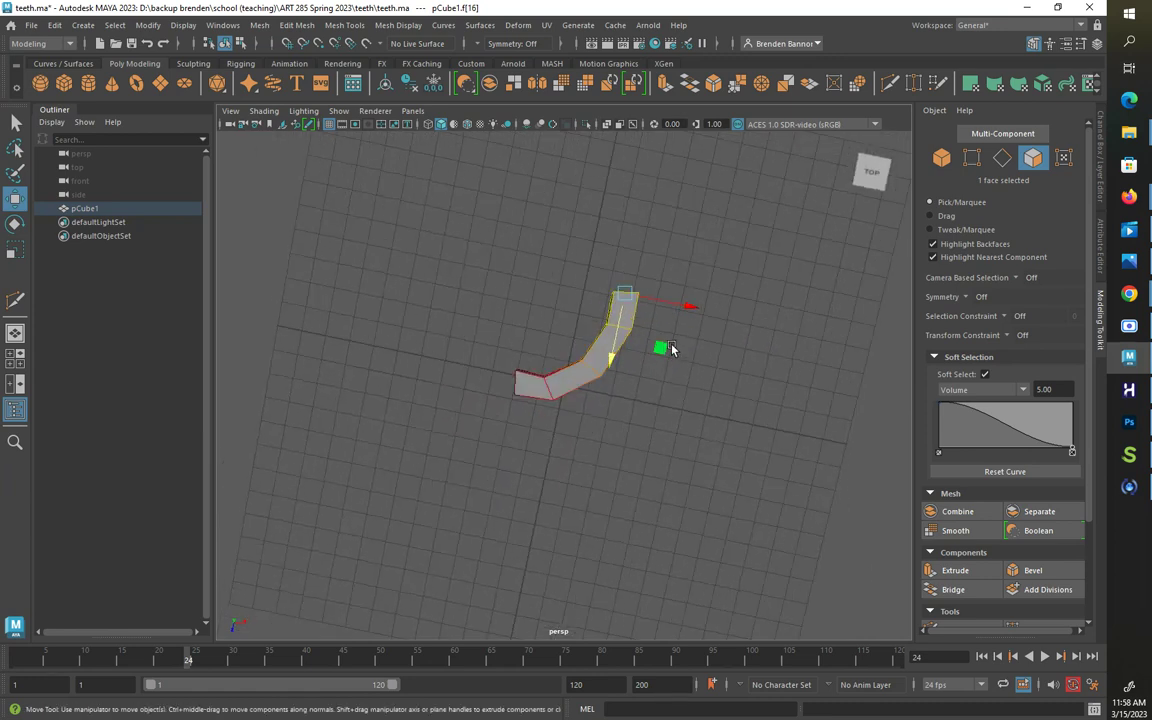
# Step: Rotate the end face slightly more to even out the bend and clear the selection
pyautogui.press('e')
pyautogui.moveTo(573, 330)
pyautogui.mouseDown()
pyautogui.moveTo(571, 319)
pyautogui.moveTo(578, 326)
pyautogui.mouseUp()
pyautogui.keyDown('alt'); pyautogui.moveTo(761, 459); pyautogui.dragTo(802, 447); pyautogui.keyUp('alt')
pyautogui.click(802, 378)
pyautogui.keyDown('alt'); pyautogui.moveTo(802, 378); pyautogui.dragTo(746, 385); pyautogui.keyUp('alt')
# Step: Switch to edge selection and turn off soft selection
pyautogui.click(1001, 159)
pyautogui.keyDown('alt'); pyautogui.moveTo(744, 331); pyautogui.dragTo(769, 386); pyautogui.keyUp('alt')
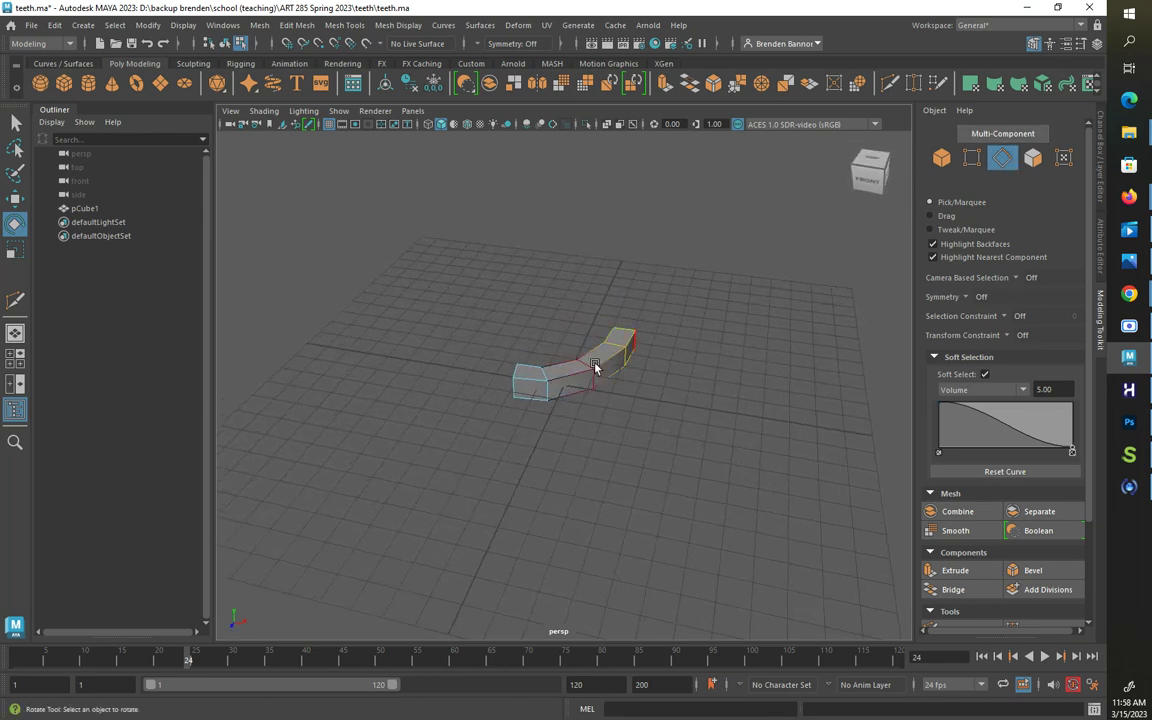
pyautogui.moveTo(597, 366); pyautogui.dragTo(640, 296, button='right')
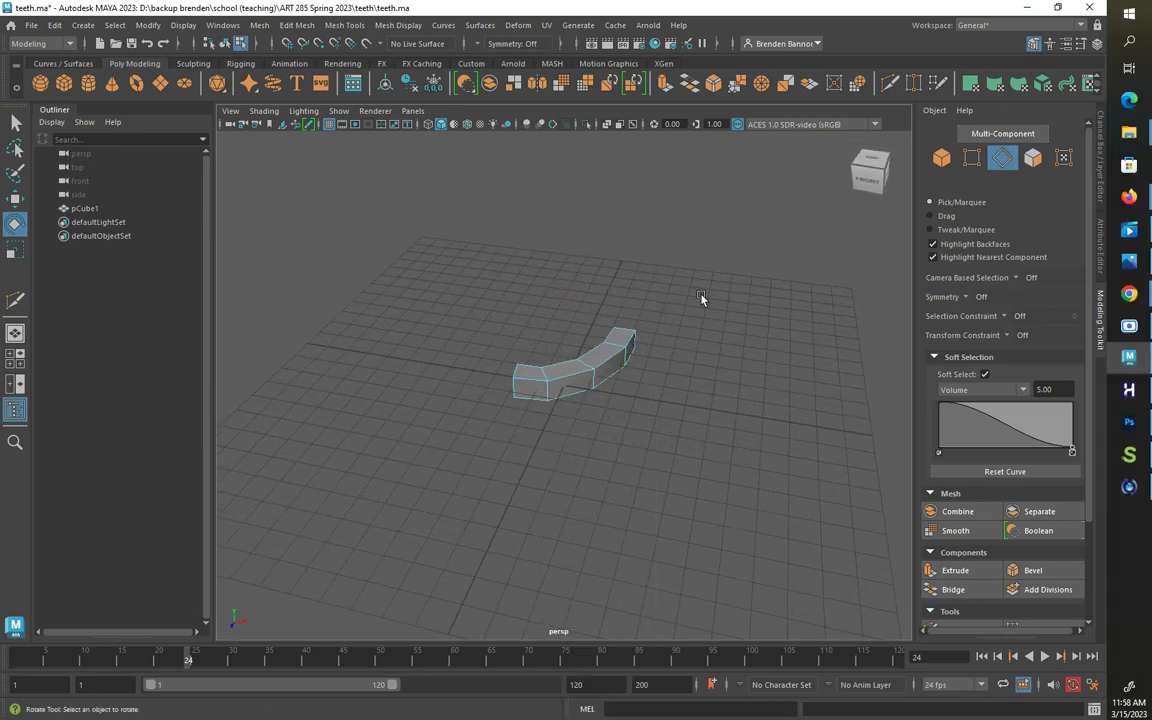
pyautogui.click(981, 374)
# Step: Select the middle edge loop of the curved bar and move it slightly outward along X
pyautogui.keyDown('alt'); pyautogui.moveTo(580, 362); pyautogui.dragTo(550, 378); pyautogui.keyUp('alt')
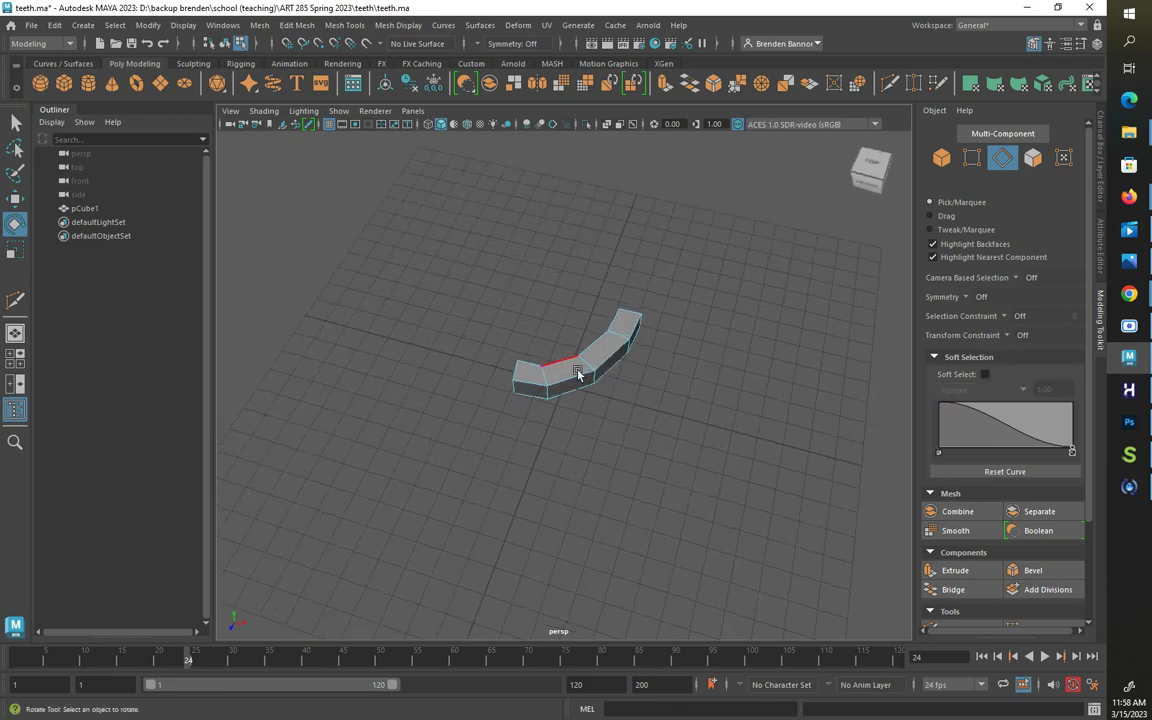
pyautogui.doubleClick(587, 367)
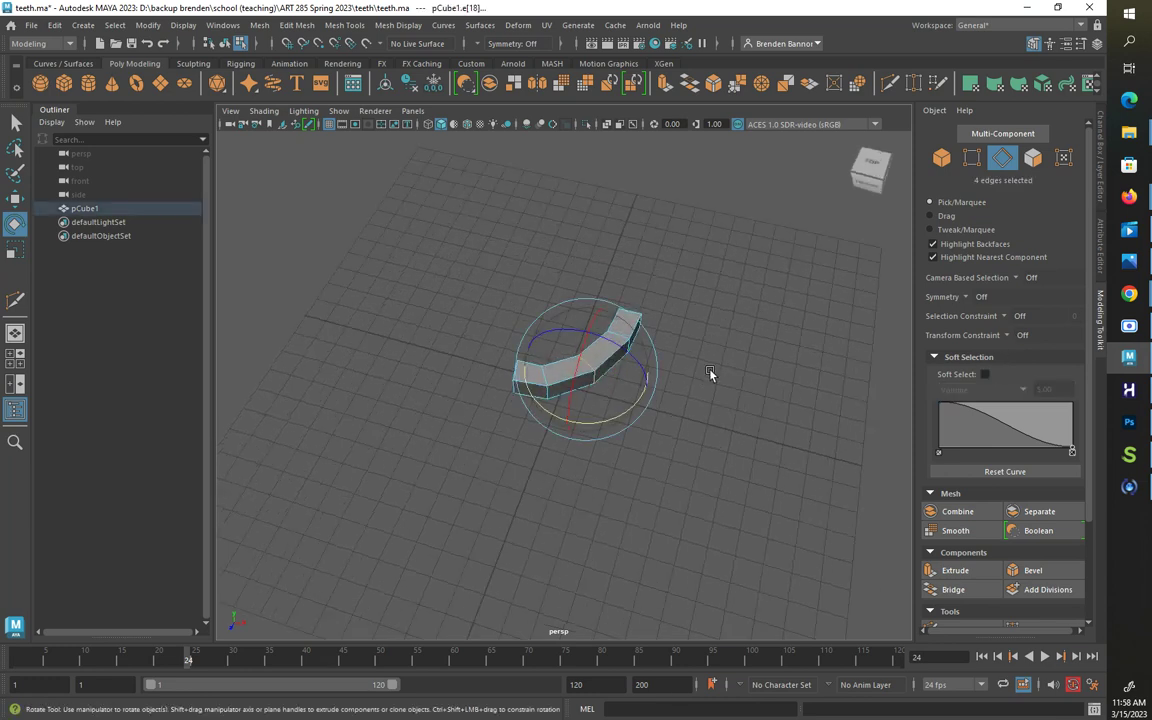
pyautogui.press('w')
pyautogui.scroll(2, 657, 389)
pyautogui.scroll(2, 657, 389)
pyautogui.keyDown('alt'); pyautogui.moveTo(658, 391); pyautogui.dragTo(650, 440); pyautogui.keyUp('alt')
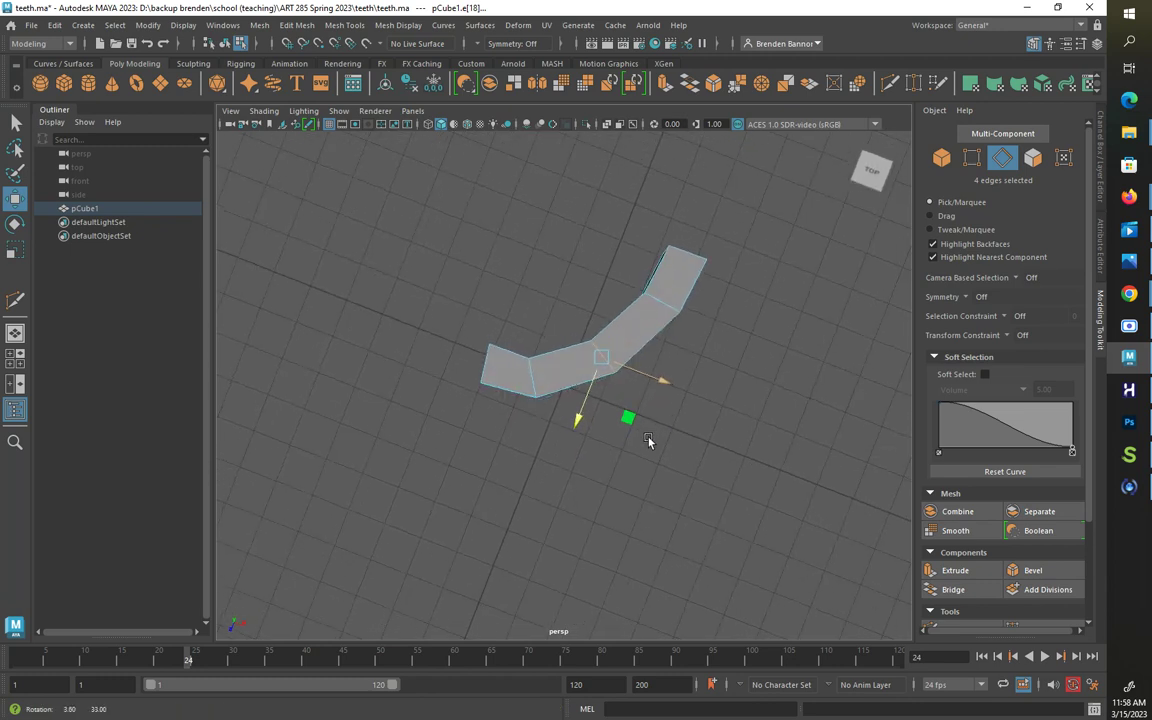
pyautogui.moveTo(658, 386); pyautogui.dragTo(662, 382)
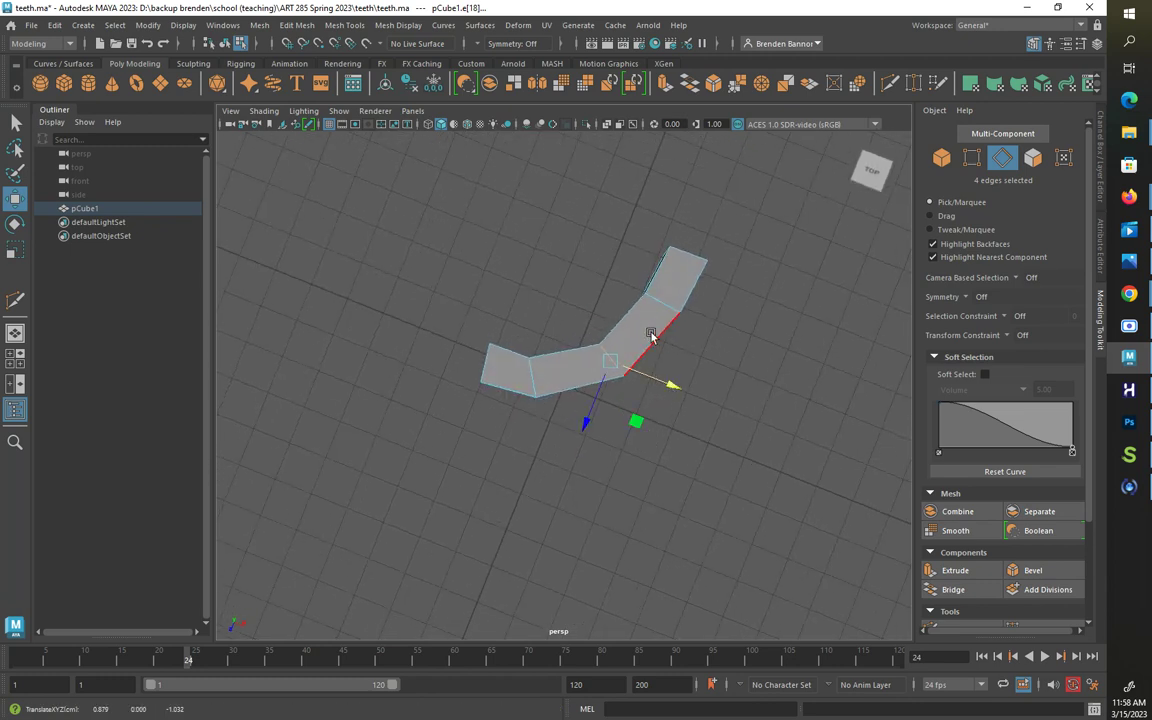
# Step: Move the edge loop nearest the bar's front end along X and Z to even the segment spacing
pyautogui.doubleClick(527, 377)
pyautogui.moveTo(591, 398); pyautogui.dragTo(609, 402)
pyautogui.moveTo(527, 442); pyautogui.dragTo(529, 436)
pyautogui.click(704, 383)
pyautogui.moveTo(704, 383)
pyautogui.keyDown('alt'); pyautogui.mouseDown()
pyautogui.moveTo(632, 352)
pyautogui.moveTo(600, 243)
pyautogui.moveTo(627, 270)
pyautogui.moveTo(663, 393)
pyautogui.moveTo(656, 424)
pyautogui.moveTo(690, 400)
pyautogui.mouseUp(); pyautogui.keyUp('alt')
# Step: Select the whole curved bar and move it about 2 units along X so its front end reaches the grid's centre
pyautogui.click(941, 157)
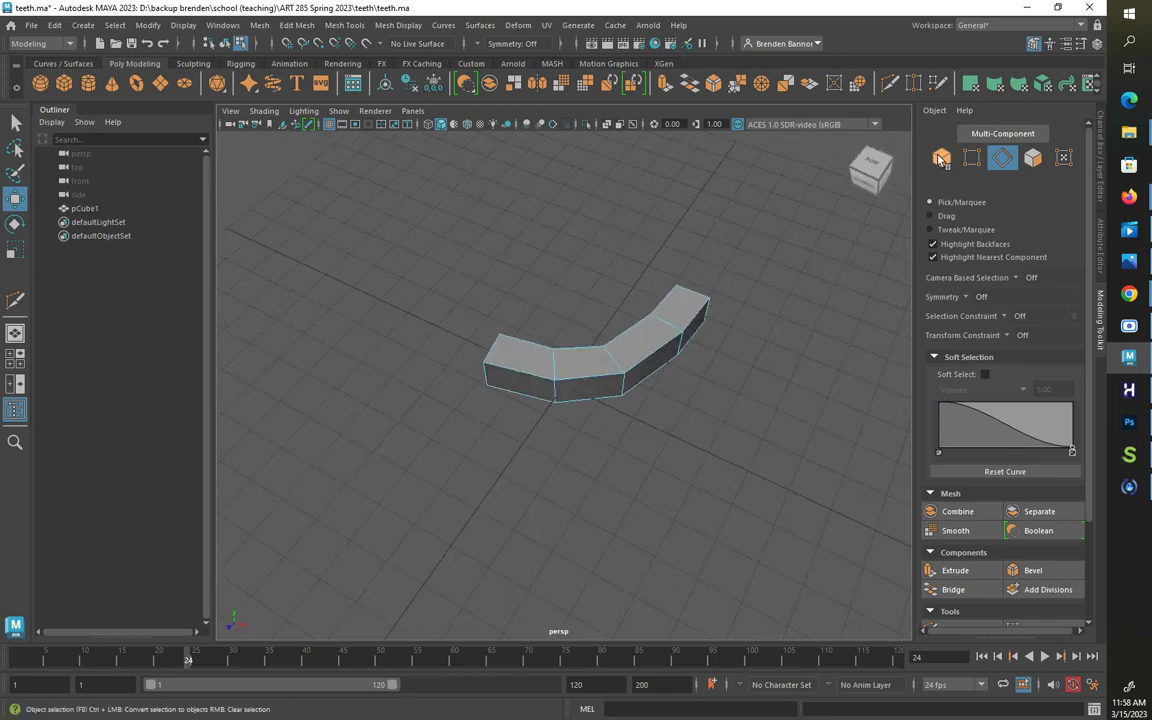
pyautogui.click(640, 380)
pyautogui.keyDown('alt'); pyautogui.moveTo(622, 417); pyautogui.dragTo(691, 449); pyautogui.keyUp('alt')
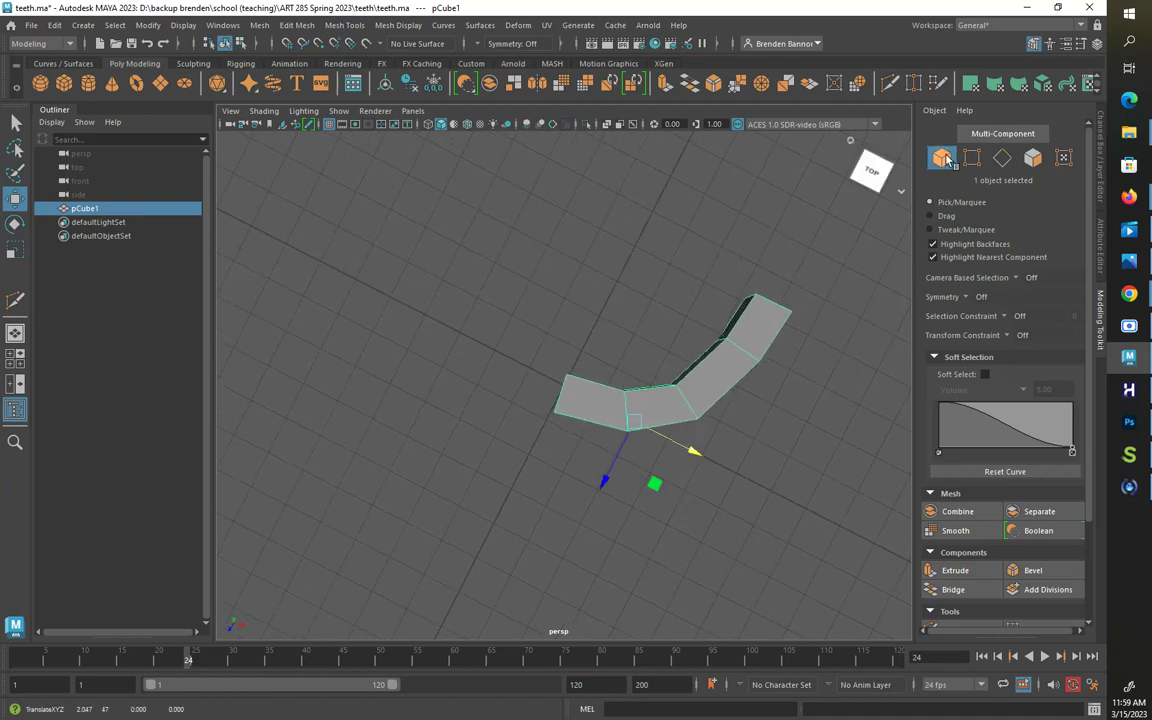
# Step: Select and examine the bar's end face at the grid's centre line
pyautogui.click(1032, 158)
pyautogui.keyDown('alt'); pyautogui.moveTo(690, 340); pyautogui.dragTo(360, 322); pyautogui.keyUp('alt')
pyautogui.click(570, 385)
pyautogui.keyDown('alt'); pyautogui.moveTo(629, 390); pyautogui.dragTo(697, 318); pyautogui.keyUp('alt')
pyautogui.press('e')
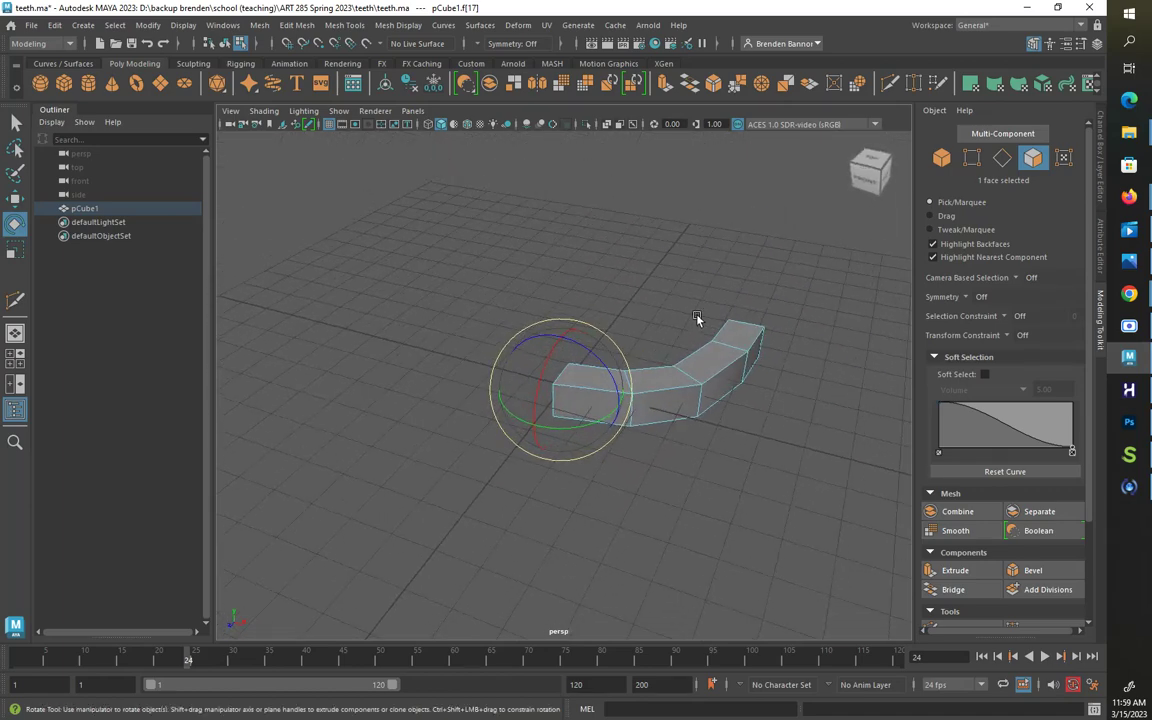
pyautogui.click(697, 318)
pyautogui.keyDown('alt'); pyautogui.moveTo(632, 375); pyautogui.dragTo(660, 414); pyautogui.keyUp('alt')
pyautogui.keyDown('alt'); pyautogui.moveTo(733, 368); pyautogui.dragTo(752, 435); pyautogui.keyUp('alt')
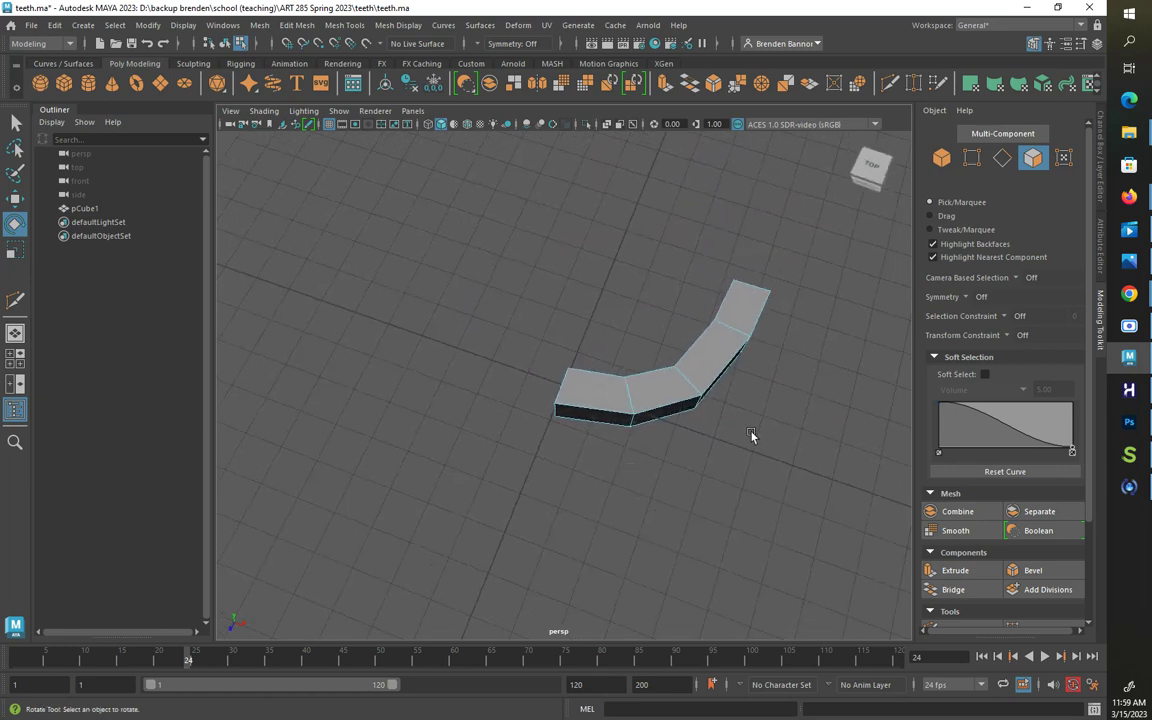
# Step: Mirror the bar across the world X axis in the negative direction, combining with the original and merging border vertices
pyautogui.click(940, 160)
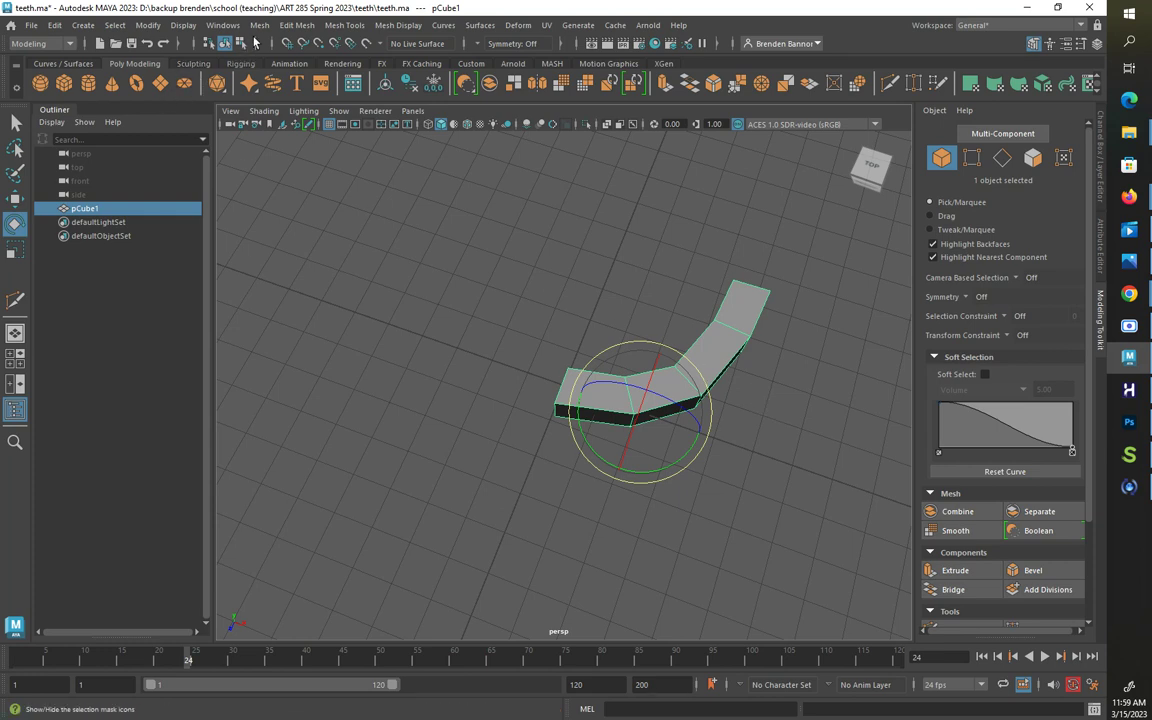
pyautogui.click(259, 26)
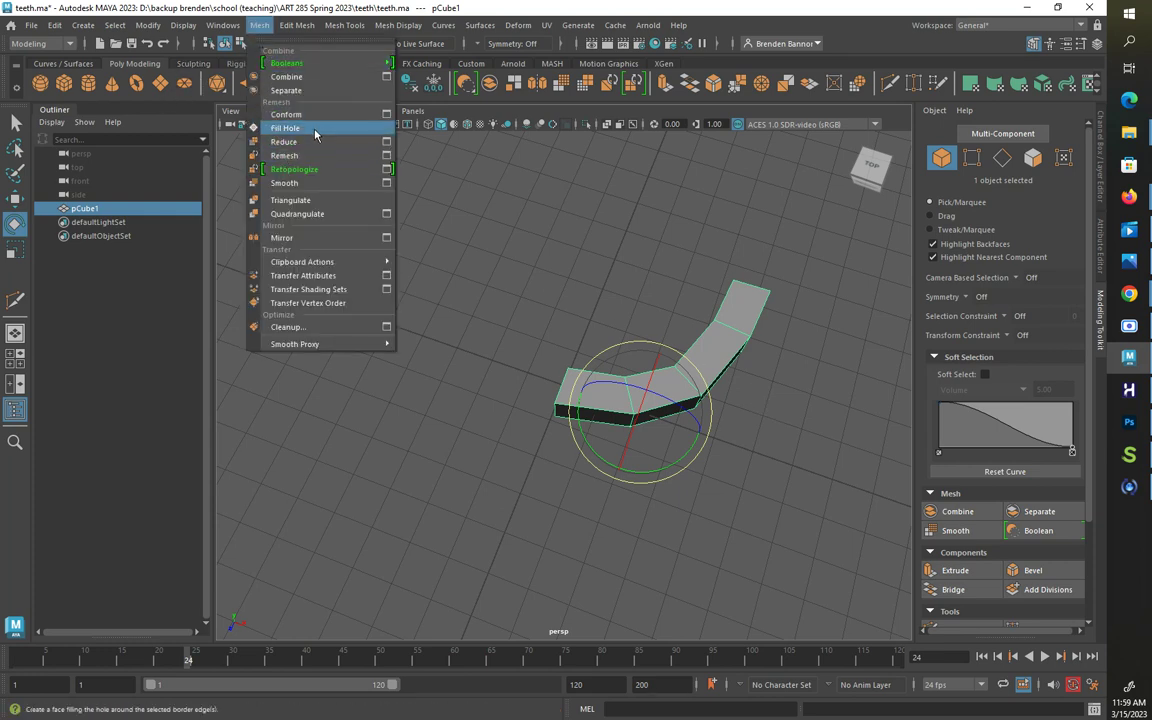
pyautogui.click(388, 239)
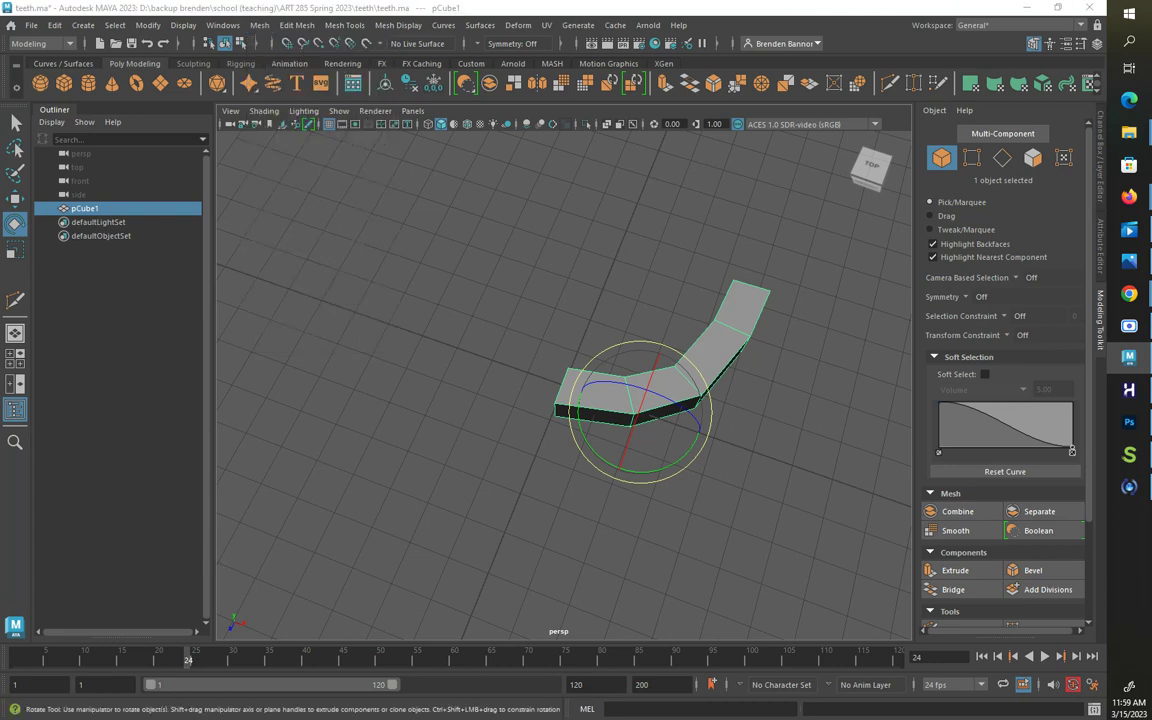
pyautogui.moveTo(267, 261); pyautogui.dragTo(291, 264)
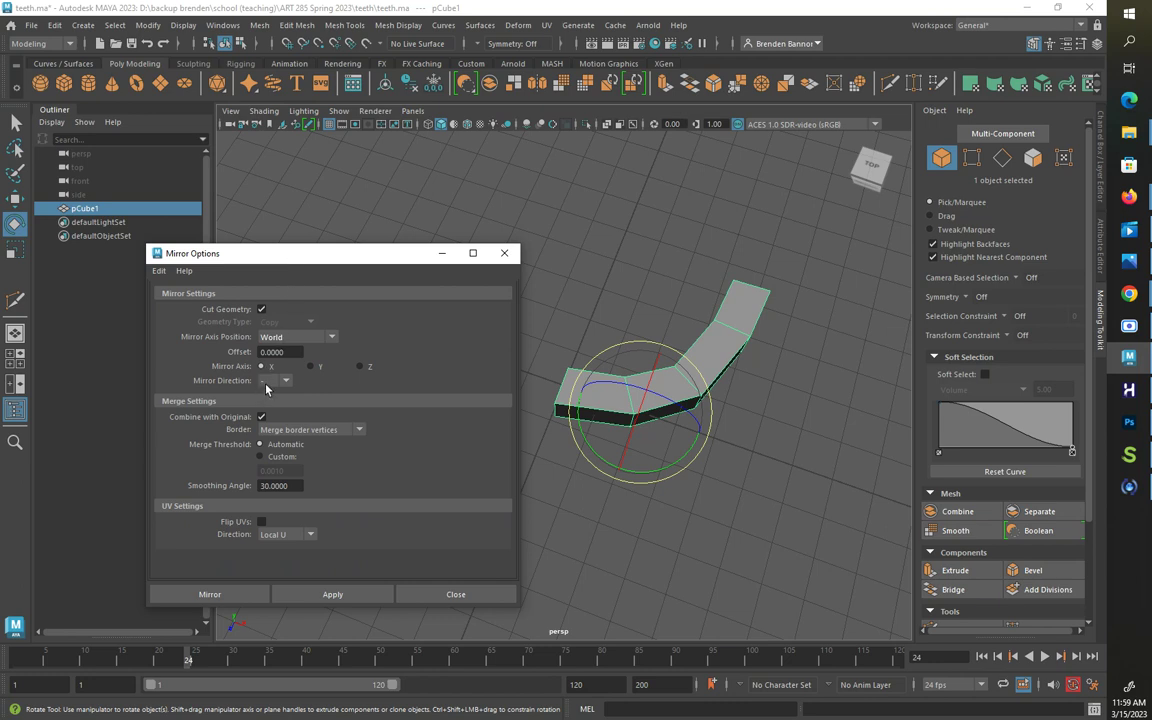
pyautogui.moveTo(312, 260); pyautogui.dragTo(196, 219)
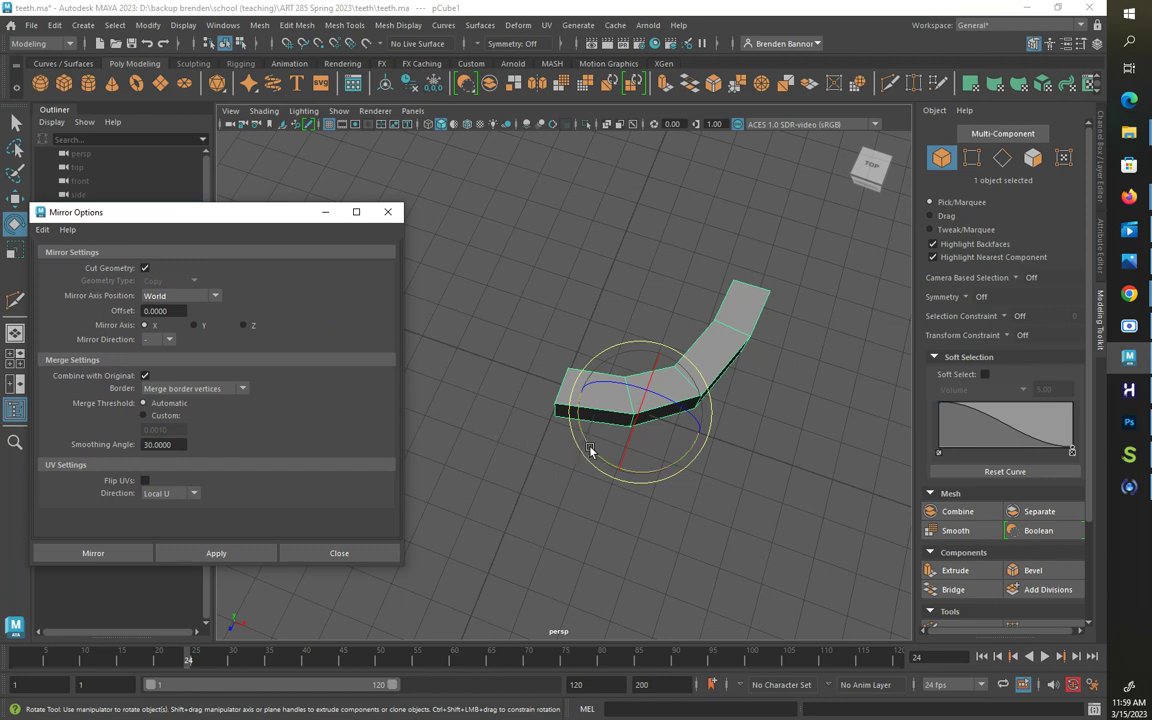
pyautogui.click(93, 555)
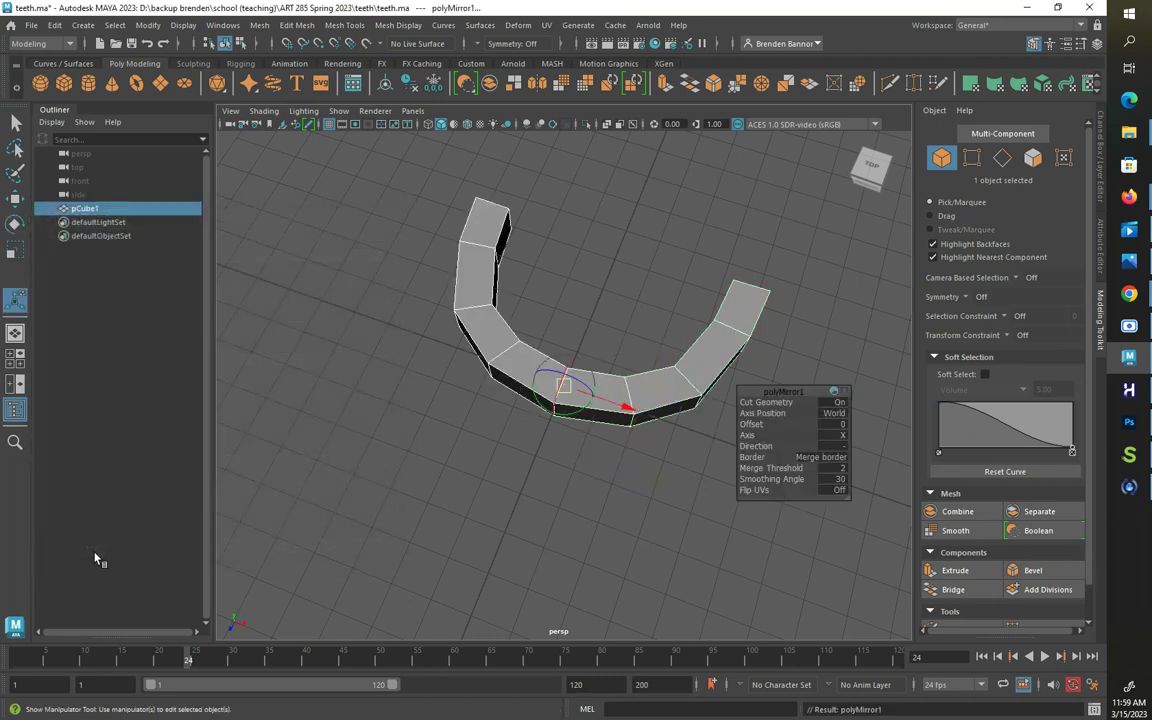
# Step: Try moving the upper inner seam vertex of the mirrored arch along X, and undo the move
pyautogui.click(556, 440)
pyautogui.keyDown('alt'); pyautogui.moveTo(556, 440); pyautogui.dragTo(562, 412); pyautogui.keyUp('alt')
pyautogui.click(565, 387)
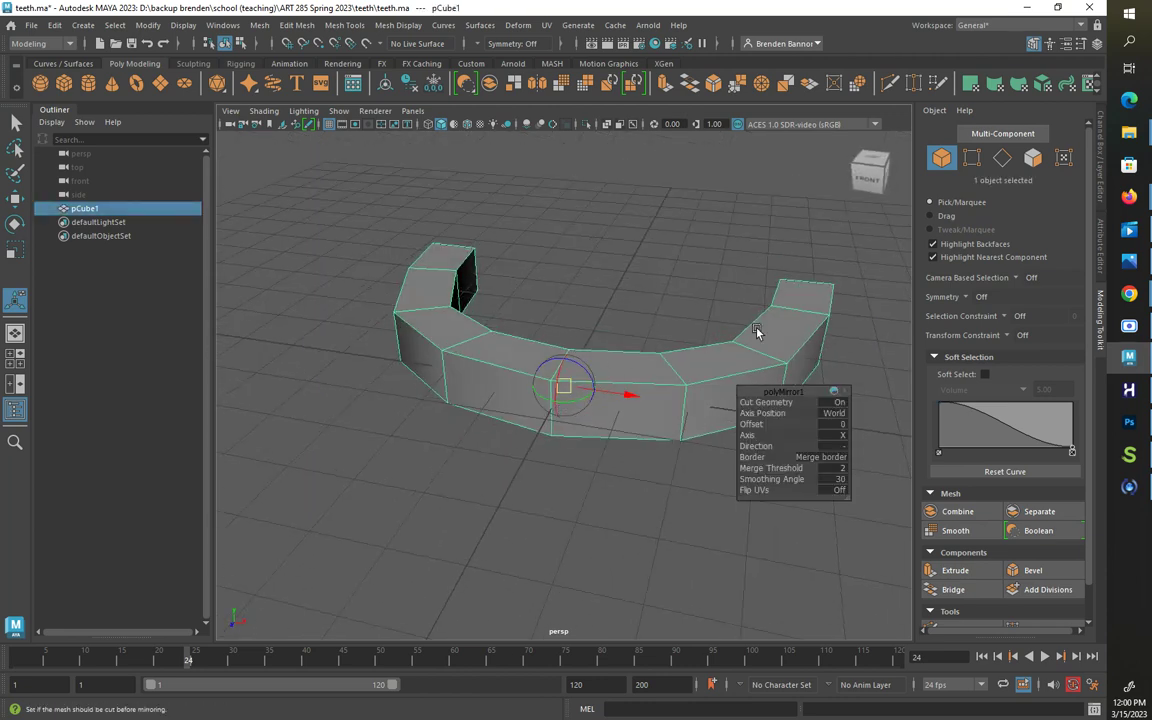
pyautogui.click(973, 157)
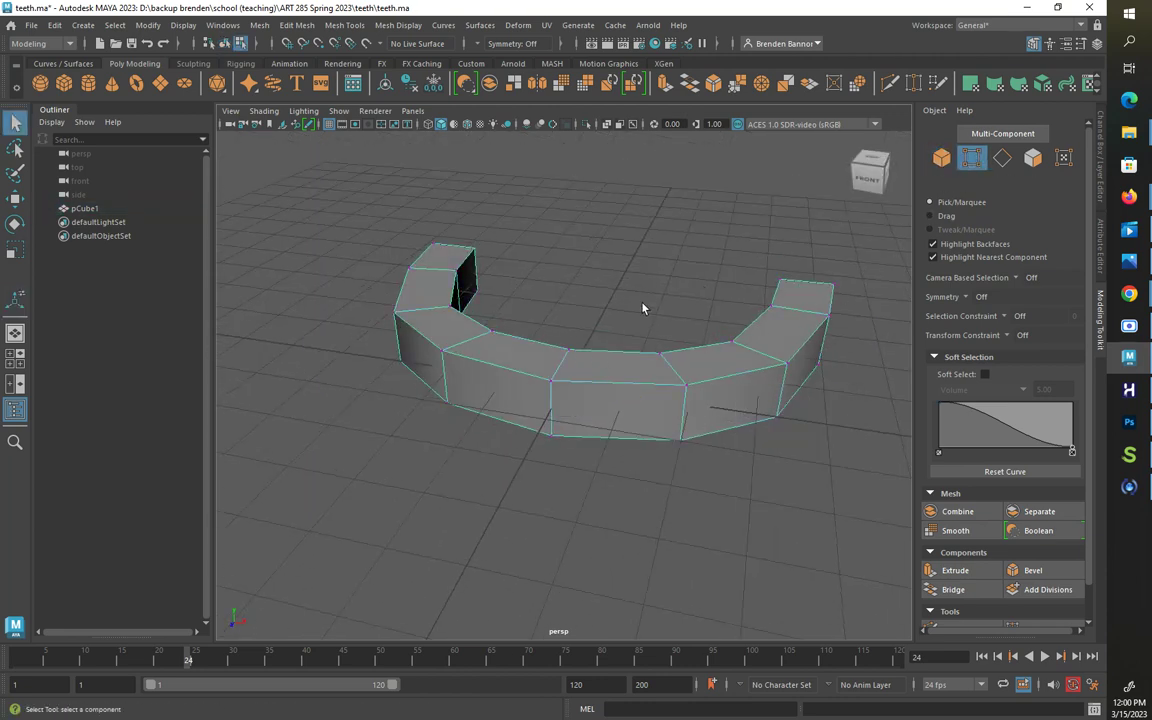
pyautogui.click(568, 352)
pyautogui.press('w')
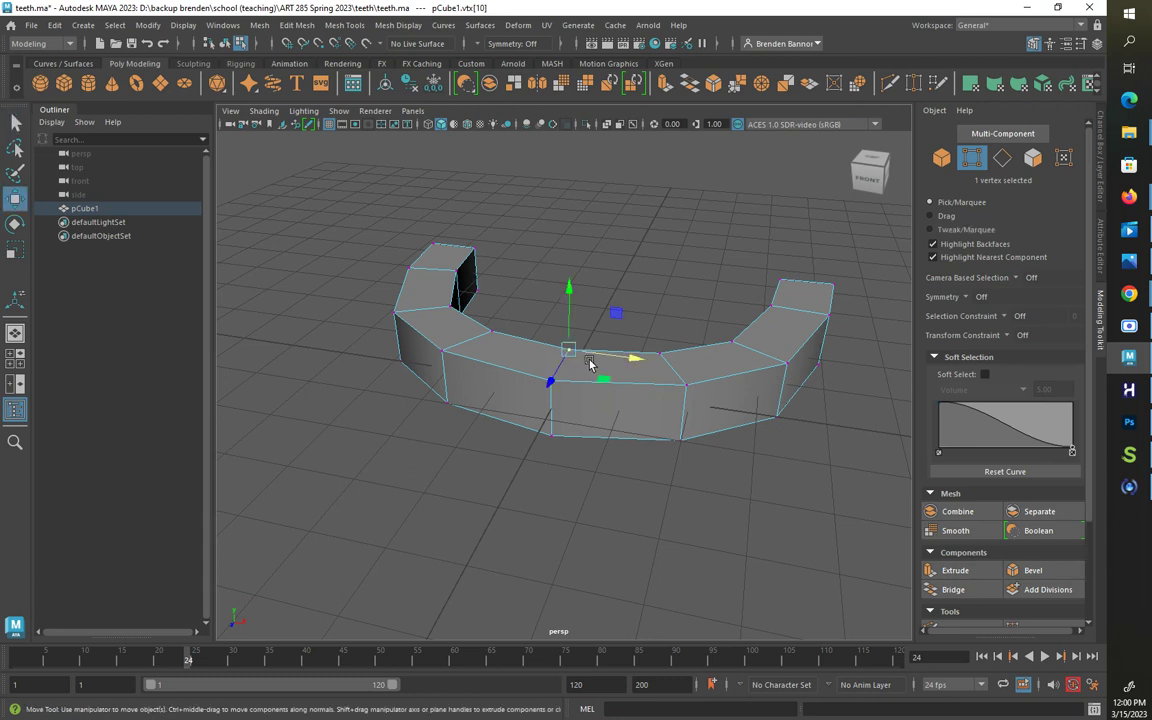
pyautogui.moveTo(627, 360); pyautogui.dragTo(655, 364)
pyautogui.hotkey('ctrl', 'z')
pyautogui.click(656, 290)
pyautogui.scroll(-5, 622, 337)
pyautogui.keyDown('alt'); pyautogui.moveTo(590, 408); pyautogui.dragTo(535, 349); pyautogui.keyUp('alt')
pyautogui.click(941, 158)
pyautogui.click(596, 275)
# Step: Lengthen both back ends of the arch by moving their two end faces together along Z, and return to object selection
pyautogui.keyDown('alt'); pyautogui.moveTo(596, 275); pyautogui.dragTo(263, 314); pyautogui.keyUp('alt')
pyautogui.click(1033, 158)
pyautogui.click(744, 406)
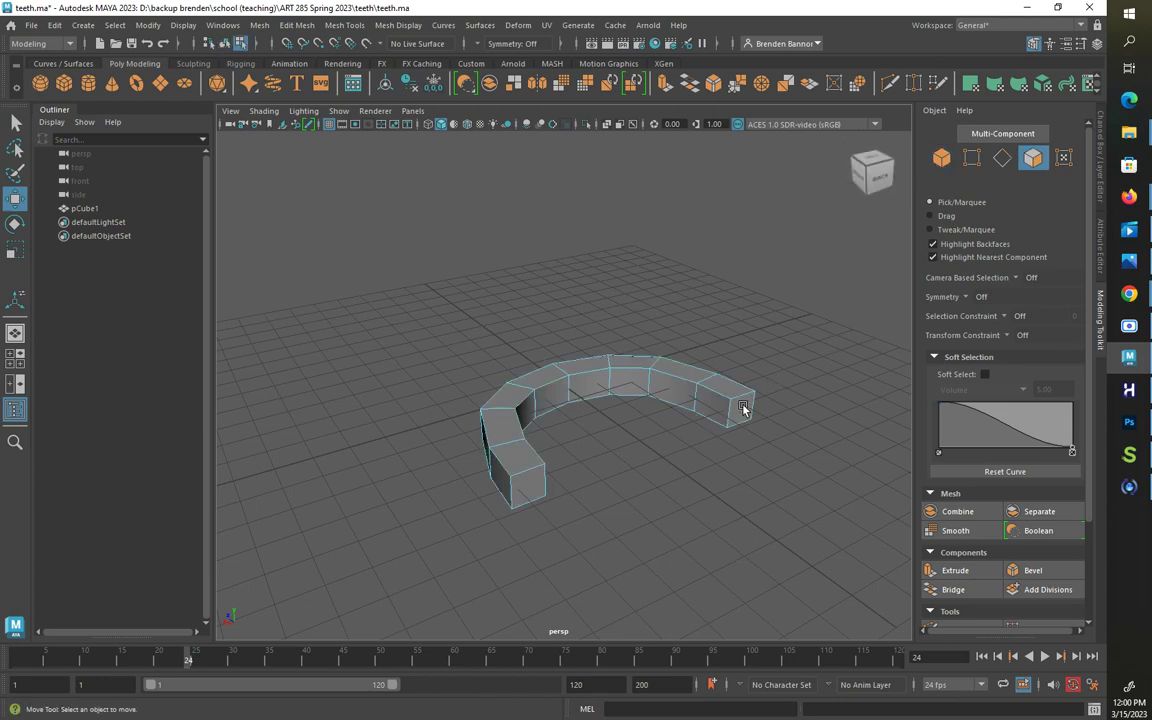
pyautogui.click(744, 414)
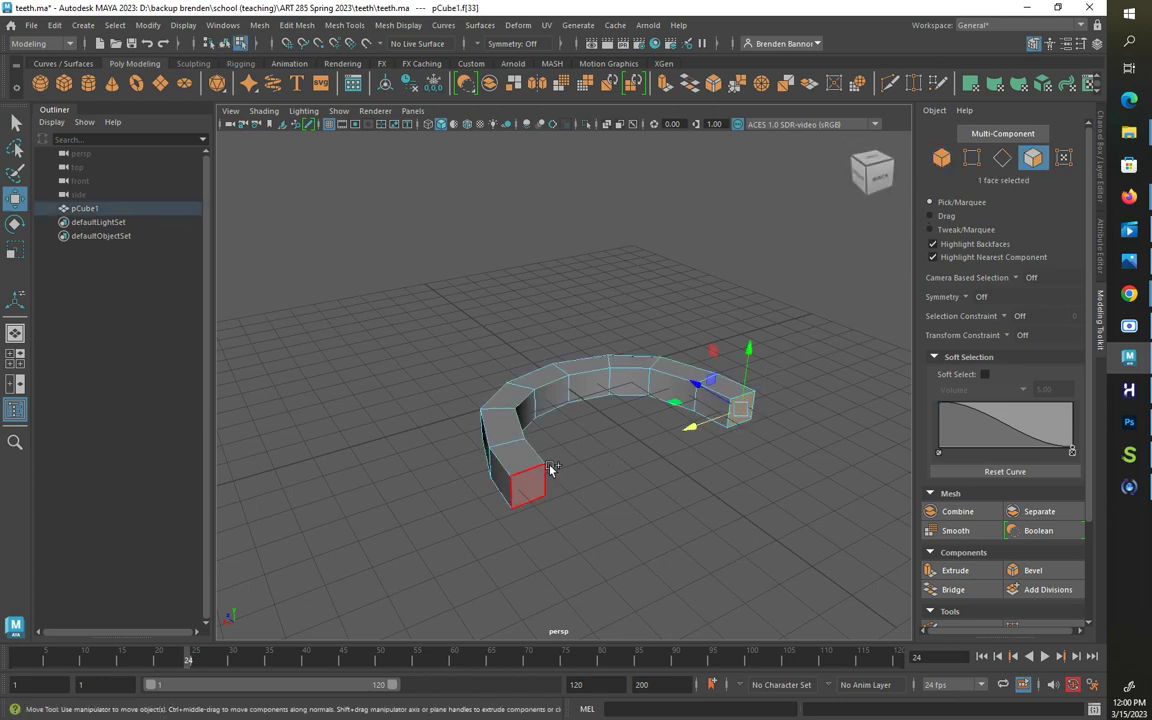
pyautogui.keyDown('shift'); pyautogui.click(527, 487); pyautogui.keyUp('shift')
pyautogui.keyDown('alt'); pyautogui.moveTo(527, 487); pyautogui.dragTo(676, 490); pyautogui.keyUp('alt')
pyautogui.moveTo(622, 392); pyautogui.dragTo(646, 392)
pyautogui.keyDown('alt'); pyautogui.moveTo(628, 398); pyautogui.dragTo(634, 449); pyautogui.keyUp('alt')
pyautogui.press('w')
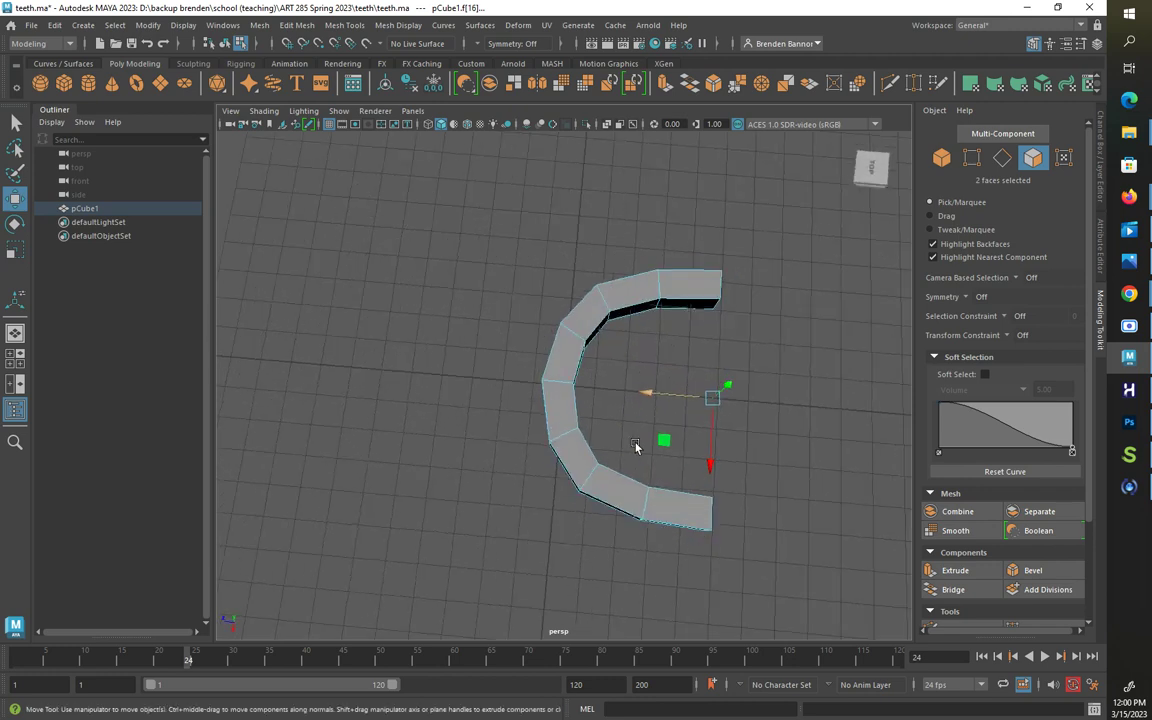
pyautogui.click(762, 428)
pyautogui.keyDown('alt'); pyautogui.moveTo(733, 409); pyautogui.dragTo(856, 345); pyautogui.keyUp('alt')
pyautogui.click(942, 157)
pyautogui.click(690, 236)
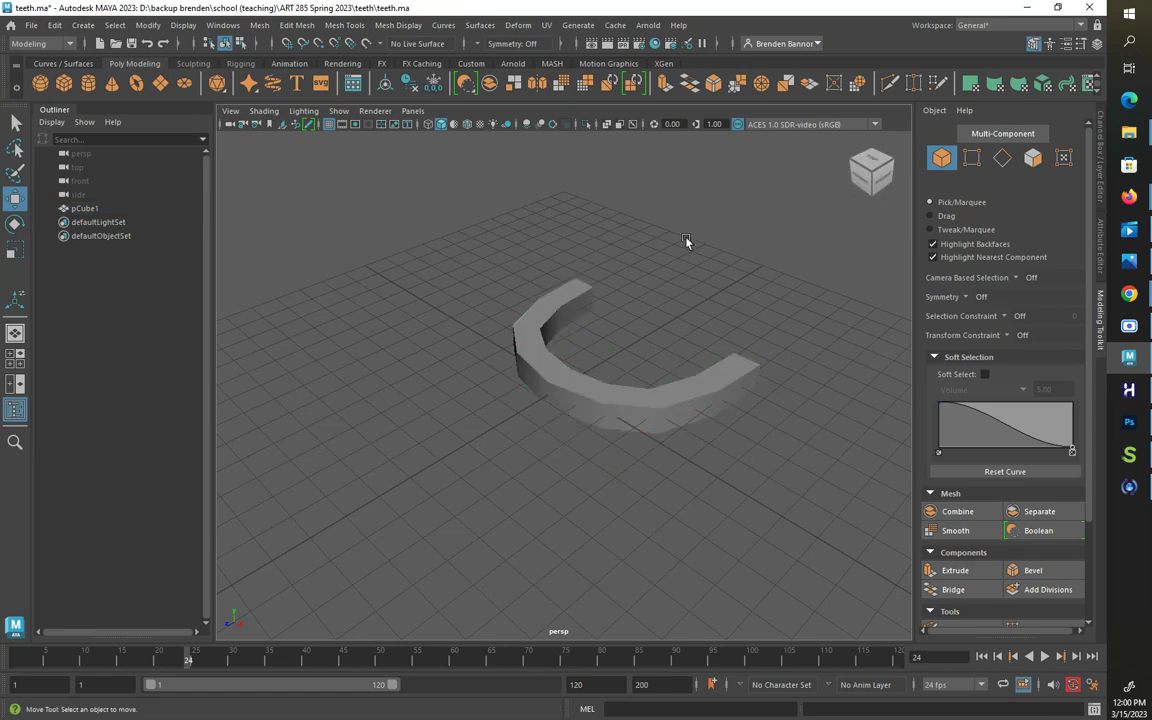
# Step: Save the scene as teeth.ma in the same folder, replacing the existing file
pyautogui.click(32, 26)
pyautogui.click(37, 97)
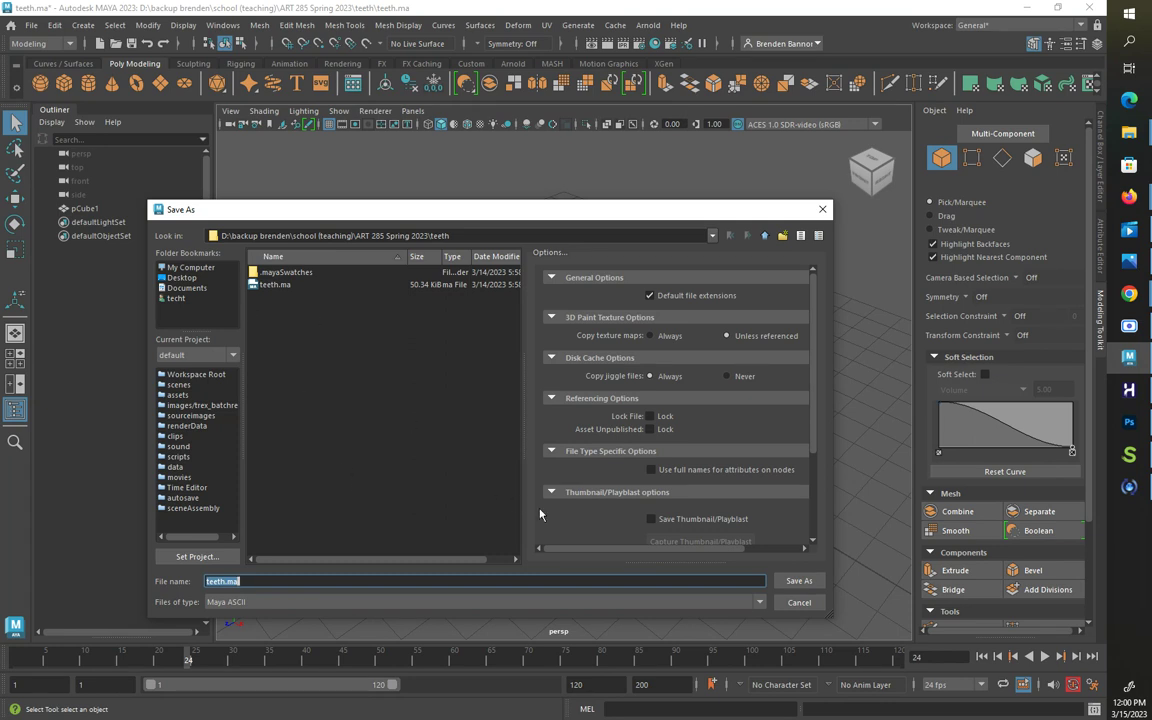
pyautogui.click(790, 583)
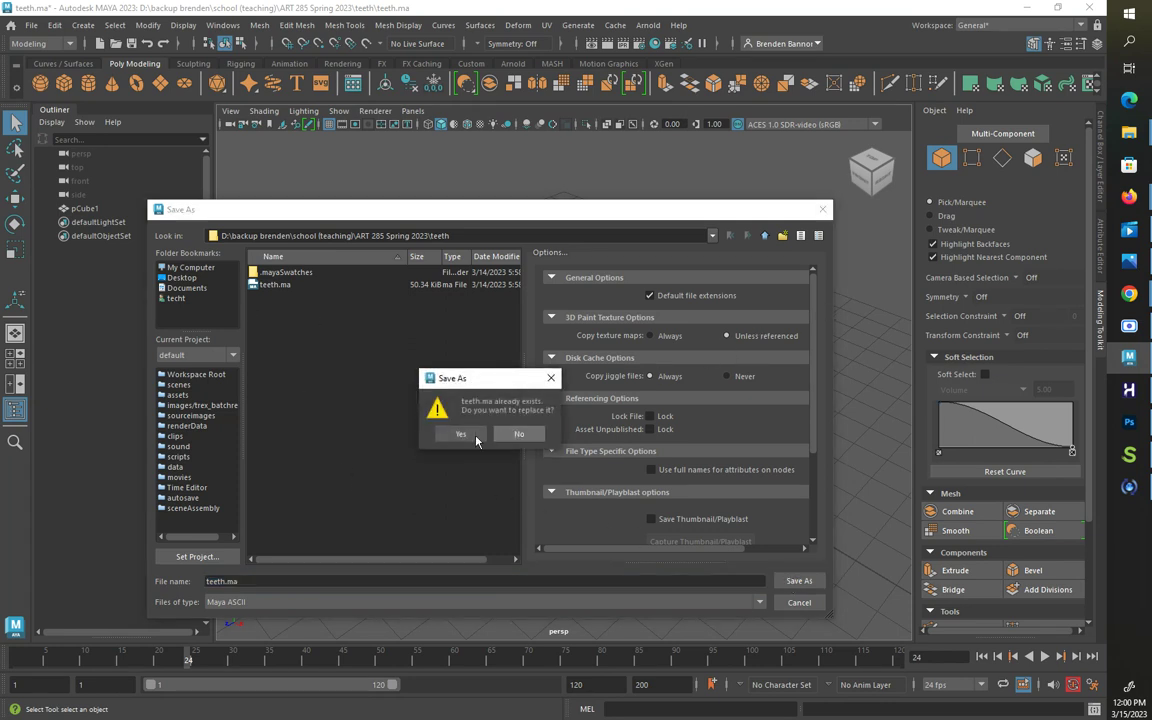
pyautogui.click(457, 436)
pyautogui.press('w')
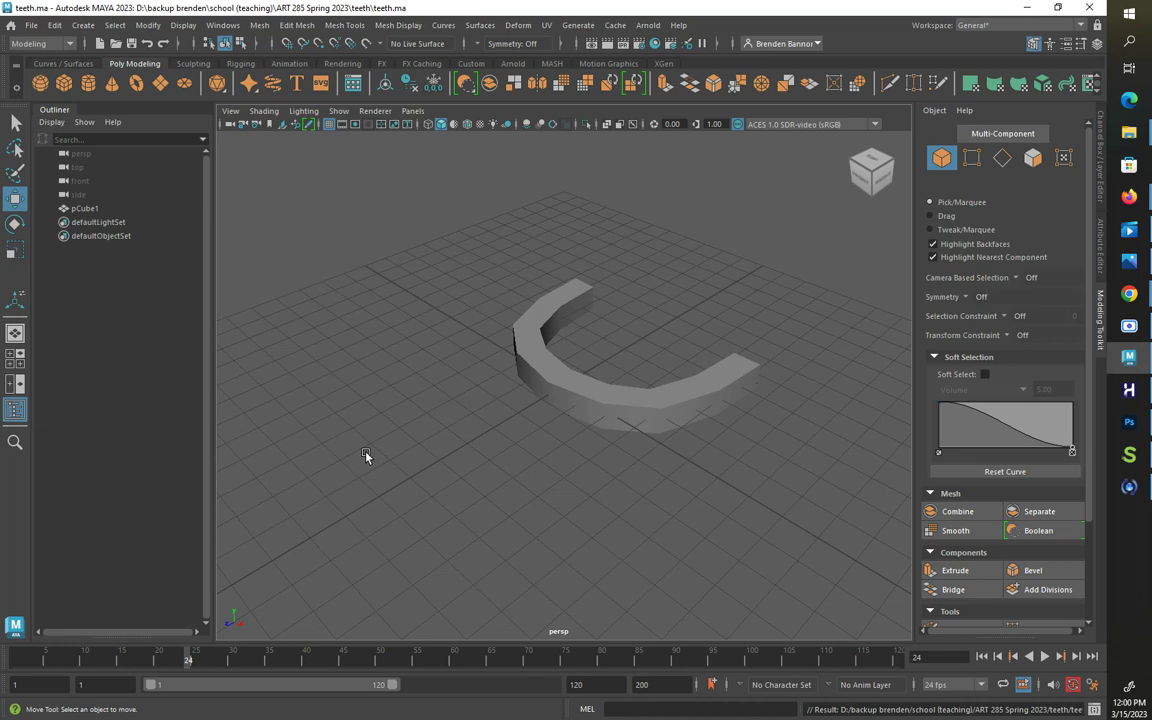
# Step: Create a polygon cube for the first tooth, place it below the front of the arch, and scale it thinner along Z
pyautogui.click(62, 79)
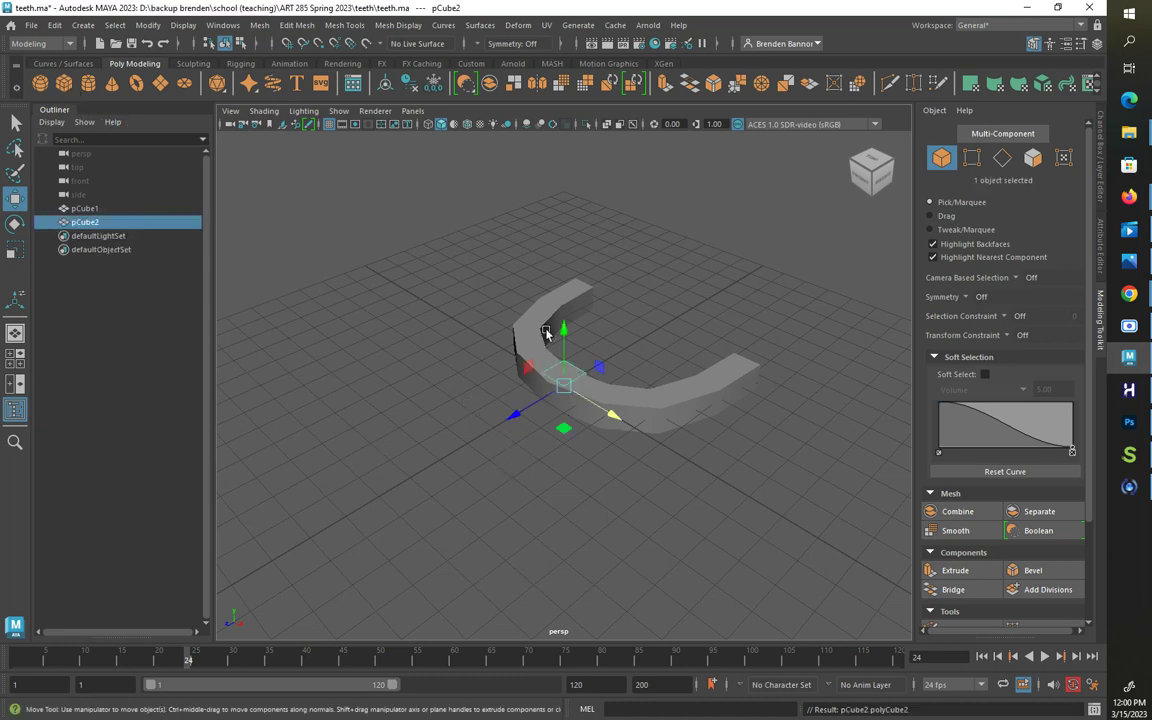
pyautogui.moveTo(508, 328)
pyautogui.keyDown('alt'); pyautogui.mouseDown()
pyautogui.moveTo(507, 307)
pyautogui.moveTo(527, 327)
pyautogui.mouseUp(); pyautogui.keyUp('alt')
pyautogui.press('e')
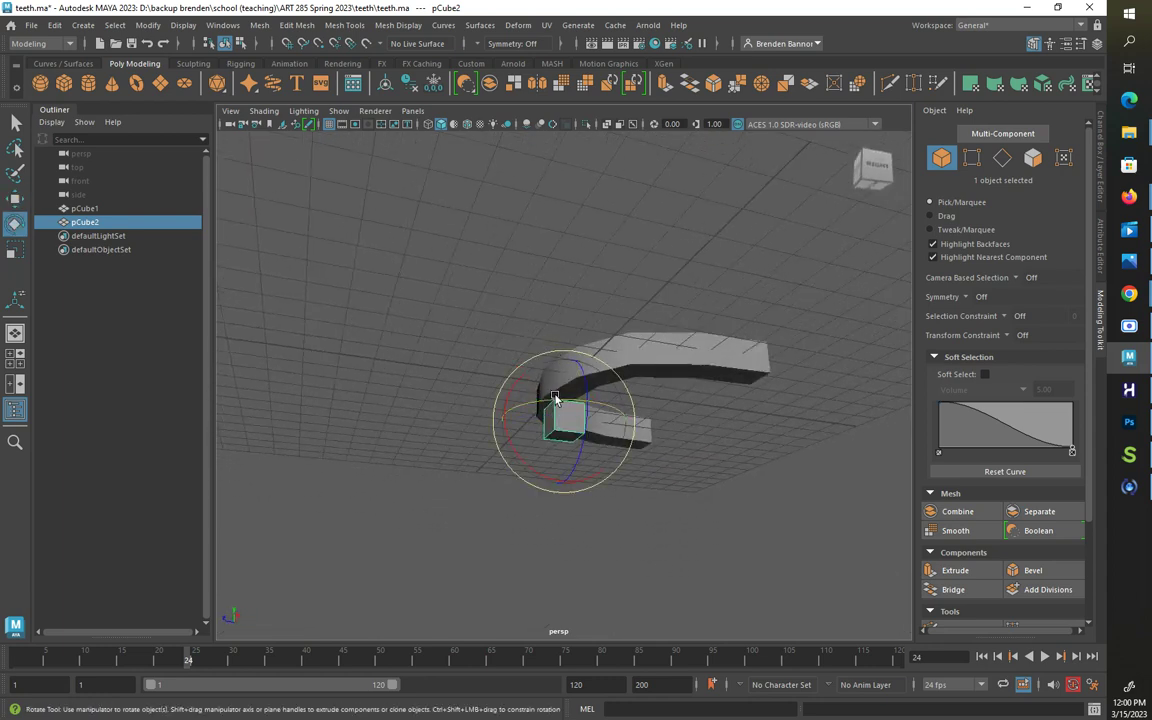
pyautogui.press('r')
pyautogui.scroll(5, 548, 425)
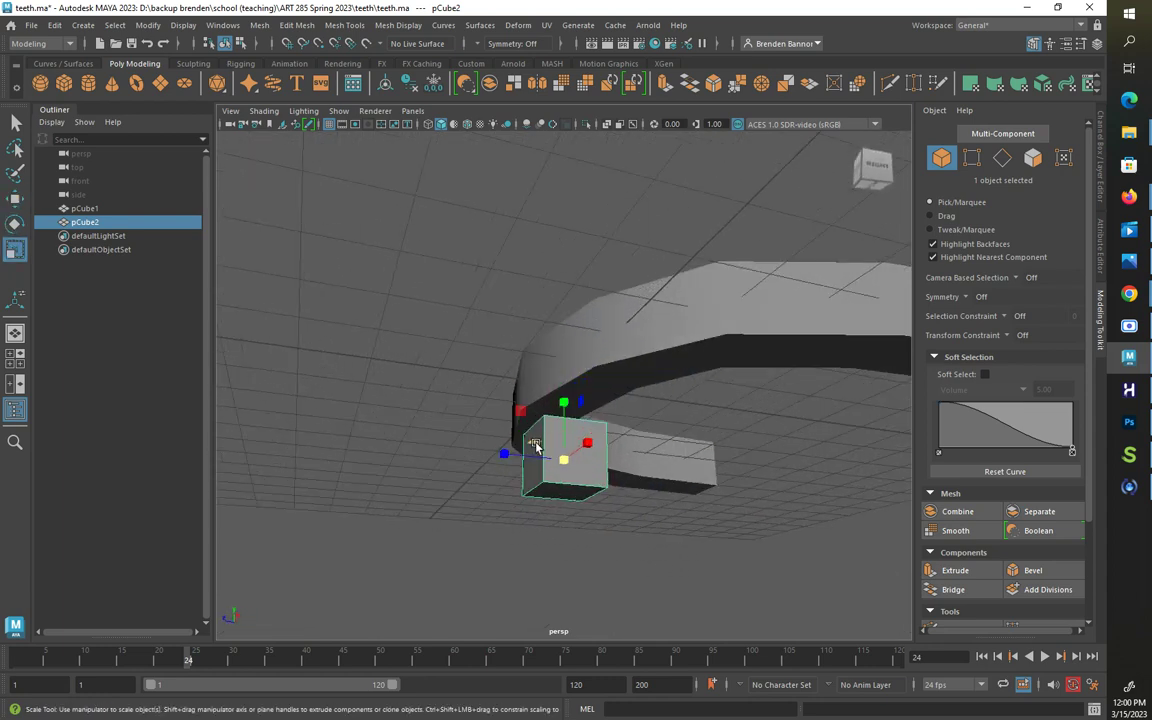
pyautogui.keyDown('alt'); pyautogui.moveTo(503, 452); pyautogui.dragTo(607, 478); pyautogui.keyUp('alt')
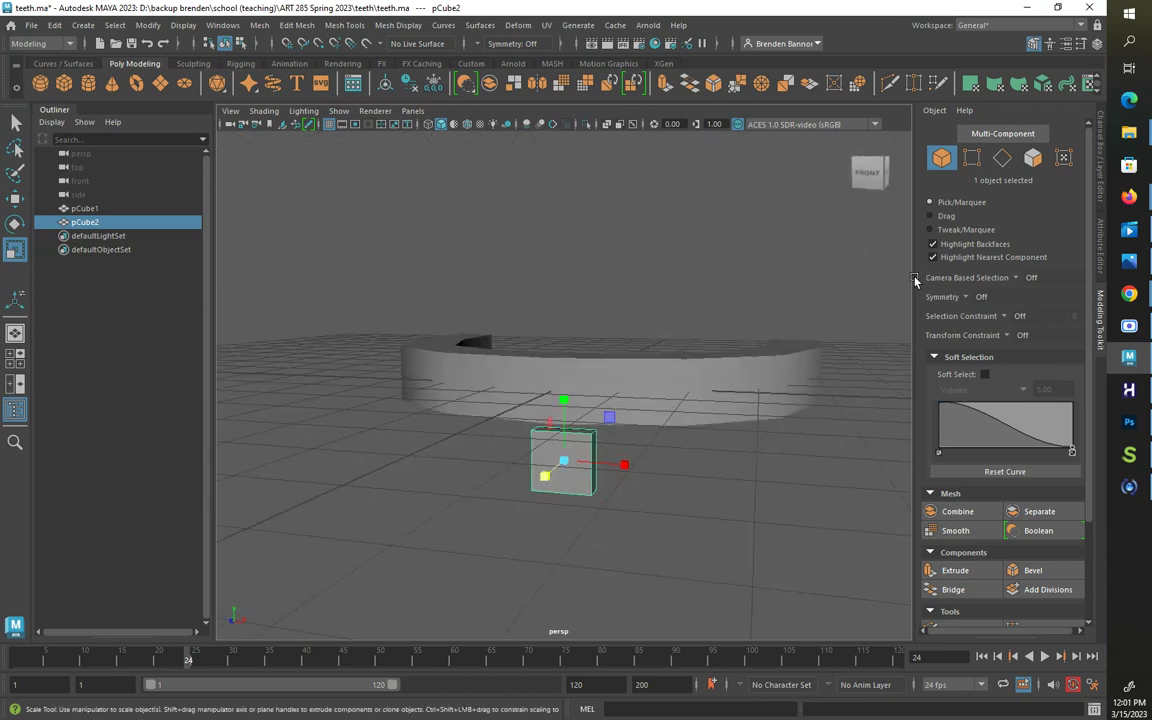
# Step: Taper the tooth block by scaling its top face narrower along X
pyautogui.click(1033, 157)
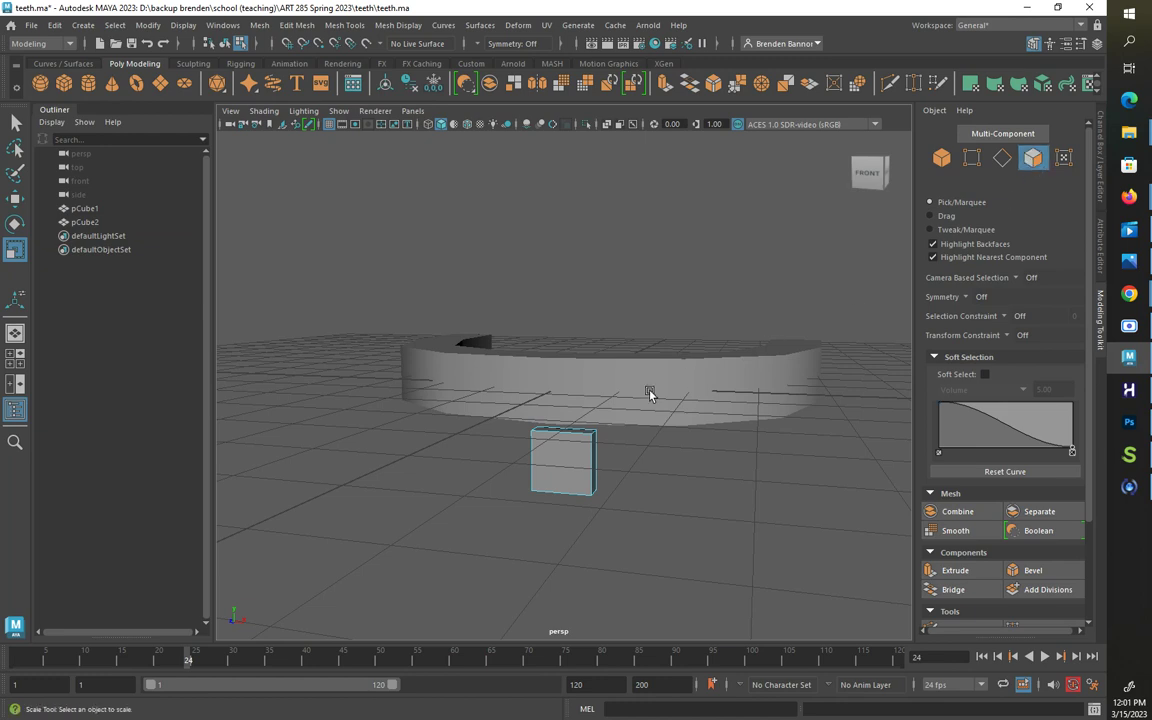
pyautogui.click(566, 433)
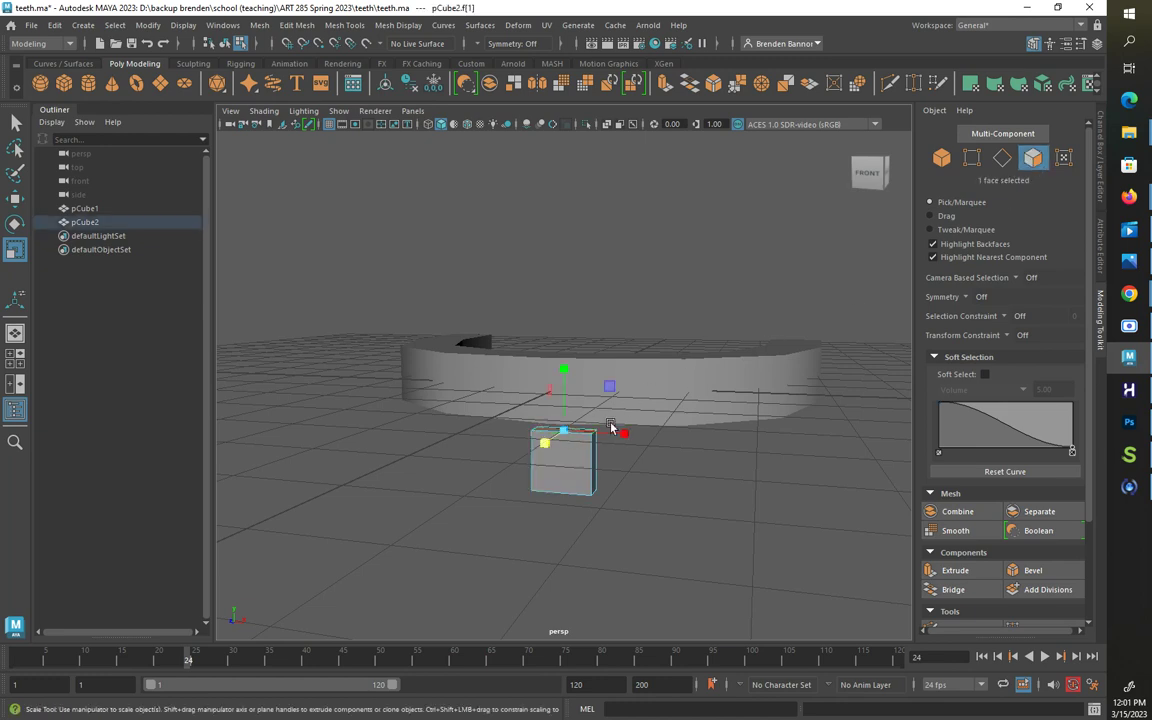
pyautogui.moveTo(626, 438); pyautogui.dragTo(650, 417)
pyautogui.press('w')
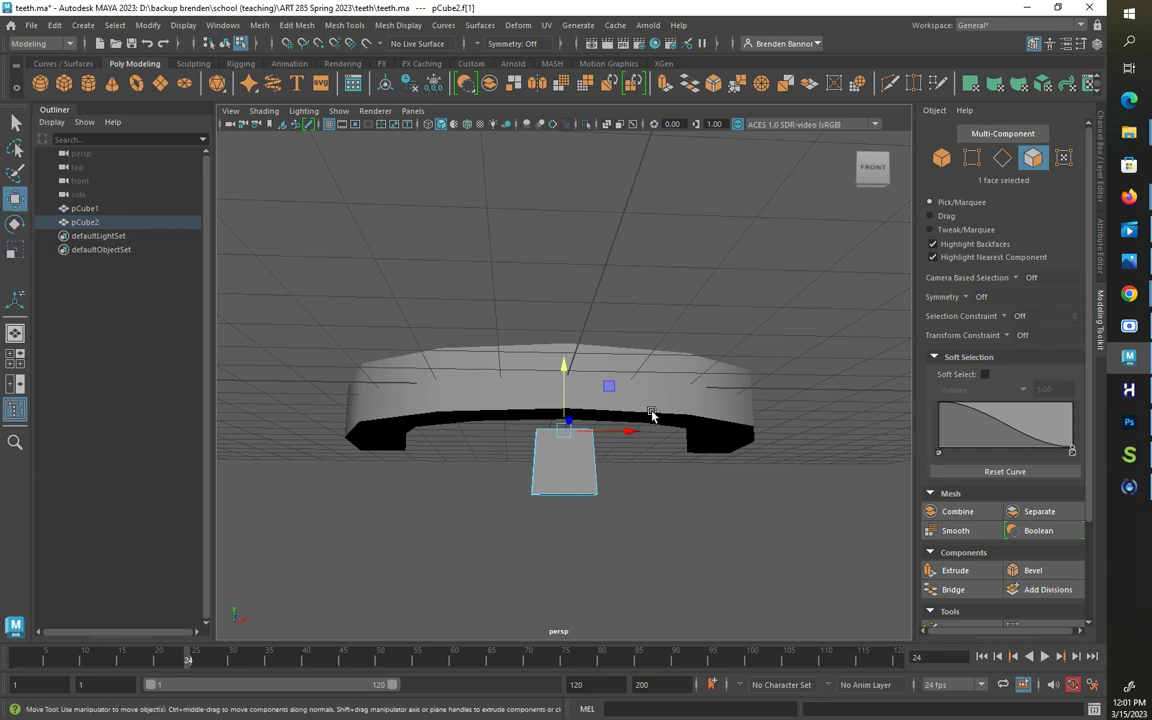
pyautogui.click(561, 368)
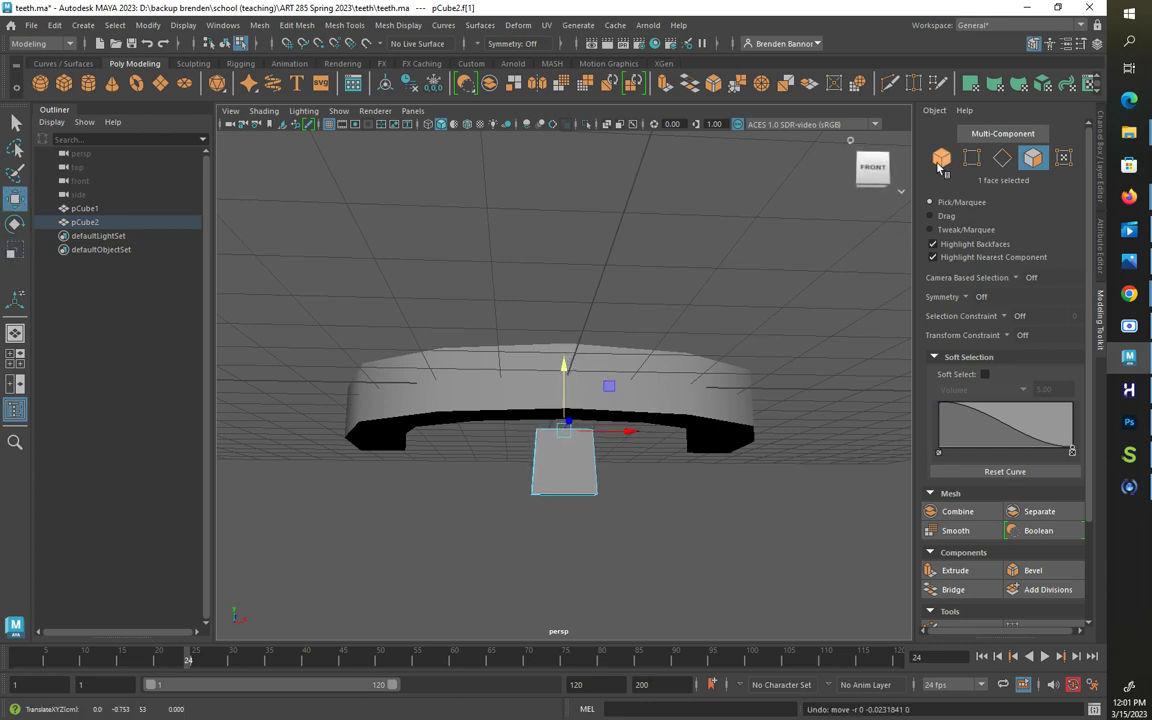
# Step: Move the whole tooth block up to the arch's underside, about -0.9 in Y, and adjust its position along X and Z
pyautogui.press('F8')
pyautogui.moveTo(563, 395); pyautogui.dragTo(566, 378)
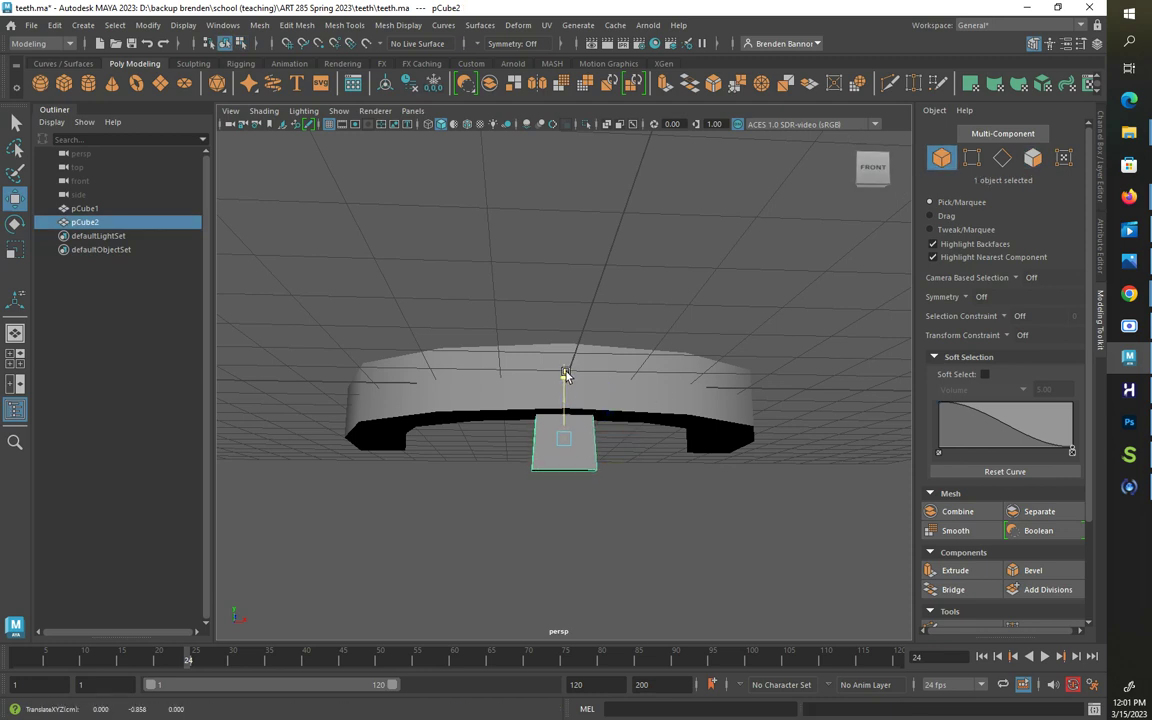
pyautogui.click(628, 438)
pyautogui.moveTo(628, 438); pyautogui.dragTo(589, 417)
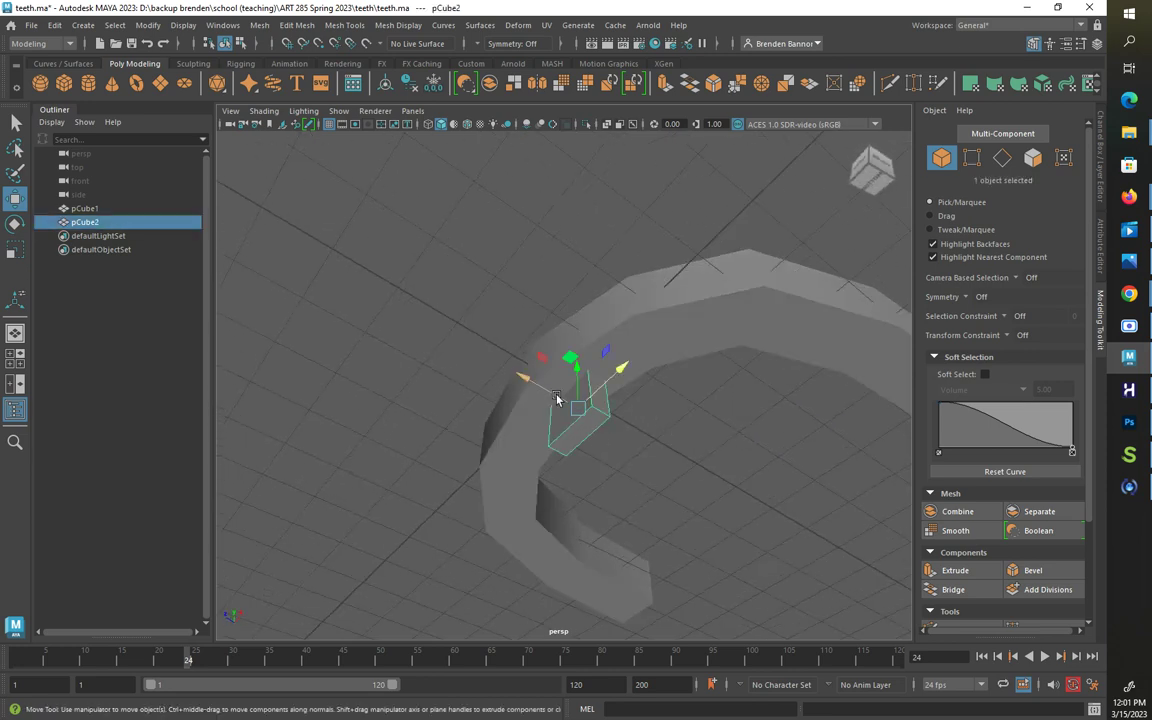
pyautogui.moveTo(535, 386); pyautogui.dragTo(740, 500)
pyautogui.moveTo(580, 370); pyautogui.dragTo(582, 374)
# Step: Try shifting the tooth block's pivot along X, and undo the shift
pyautogui.moveTo(675, 452)
pyautogui.keyDown('alt'); pyautogui.mouseDown()
pyautogui.moveTo(681, 468)
pyautogui.moveTo(586, 460)
pyautogui.moveTo(686, 462)
pyautogui.mouseUp(); pyautogui.keyUp('alt')
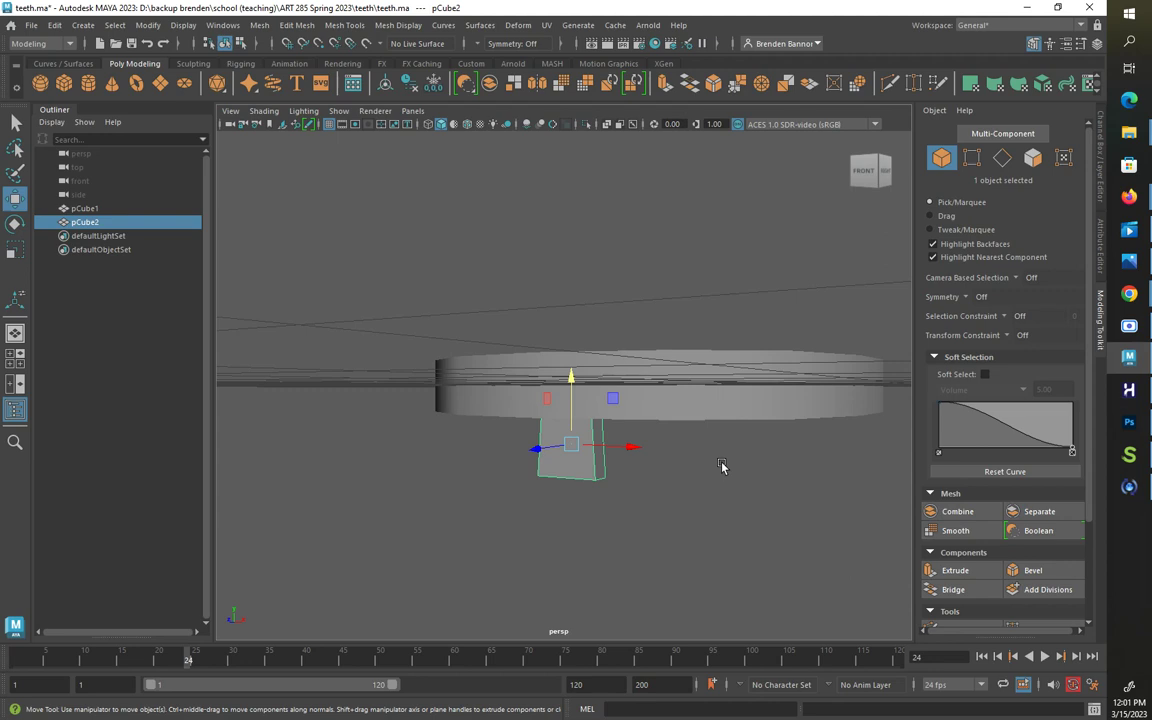
pyautogui.press('d')
pyautogui.moveTo(633, 449); pyautogui.dragTo(733, 514)
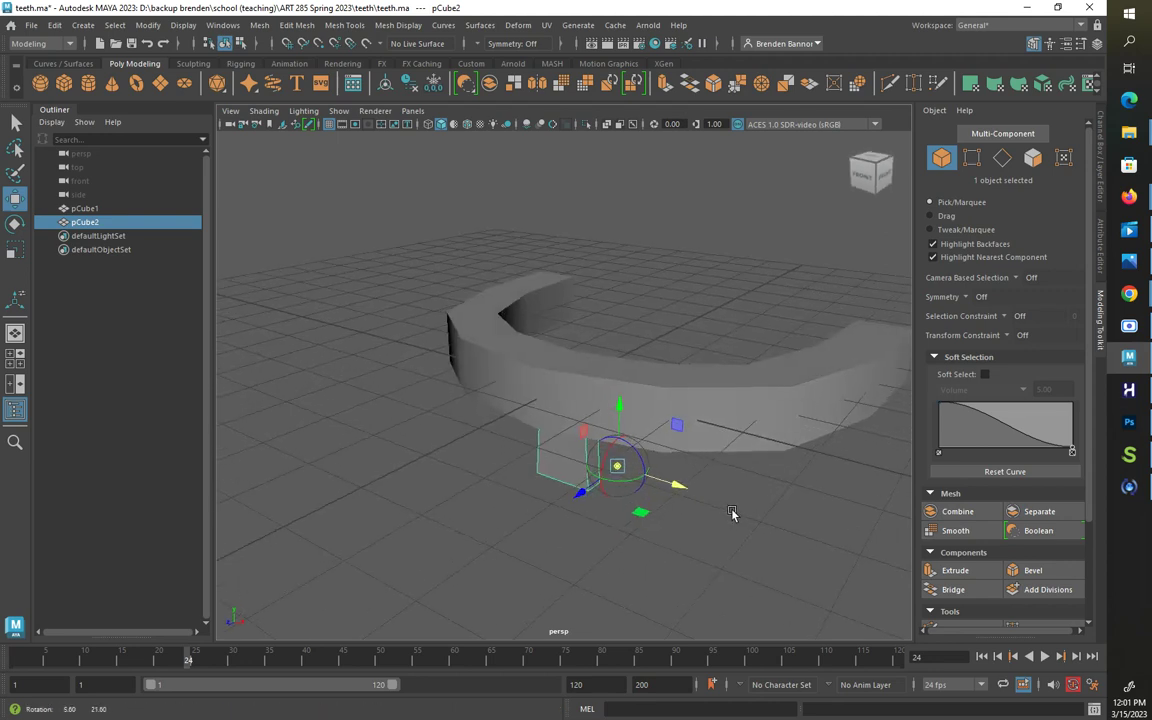
pyautogui.hotkey('ctrl', 'z')
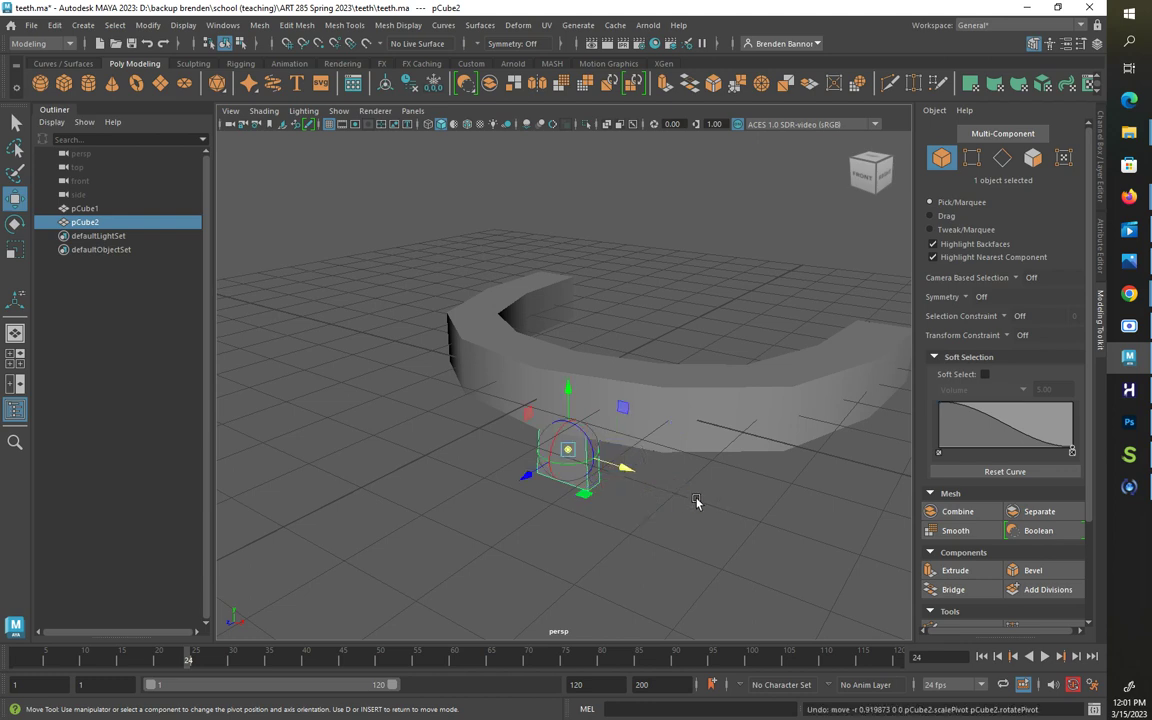
pyautogui.click(608, 510)
pyautogui.click(565, 462)
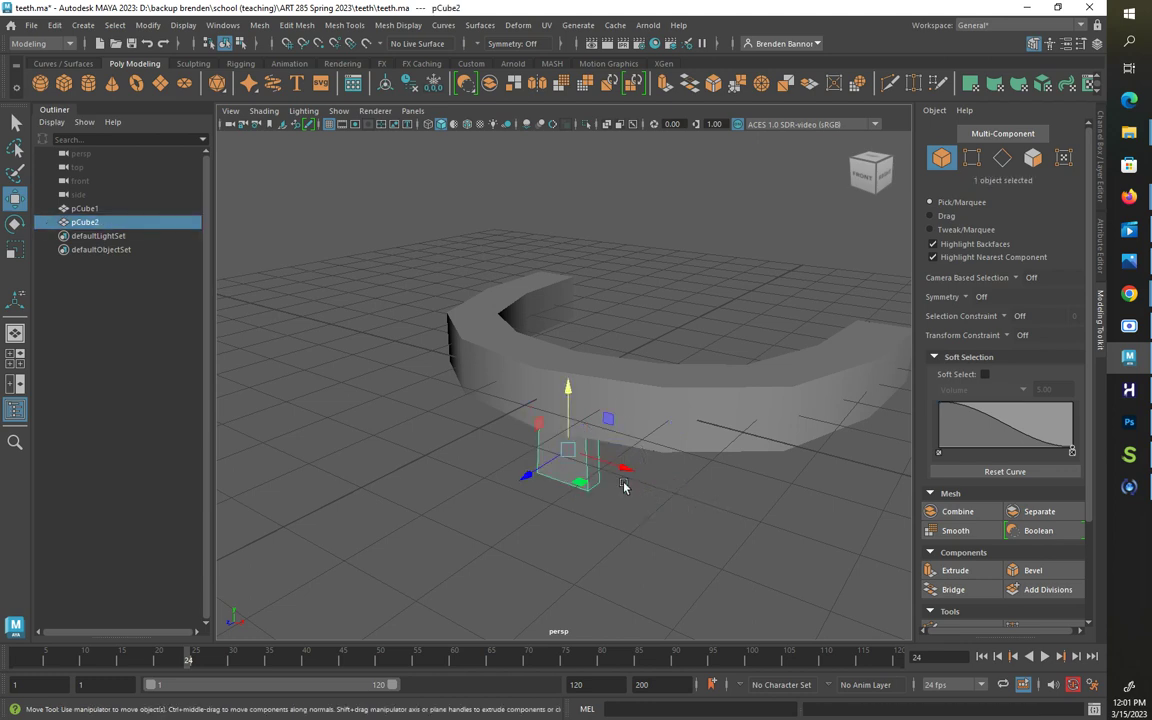
# Step: Duplicate the tooth block and place the slightly rotated copy beside the original, at about 1.3 along X
pyautogui.hotkey('ctrl', 'd')
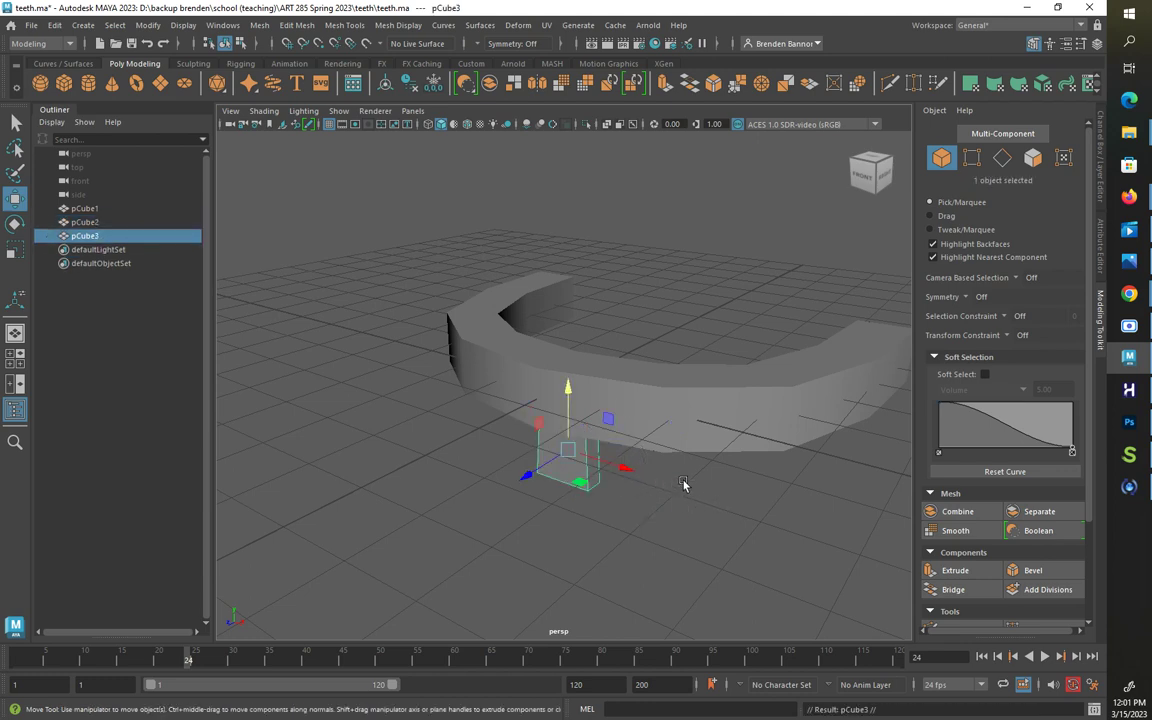
pyautogui.moveTo(630, 475); pyautogui.dragTo(698, 488)
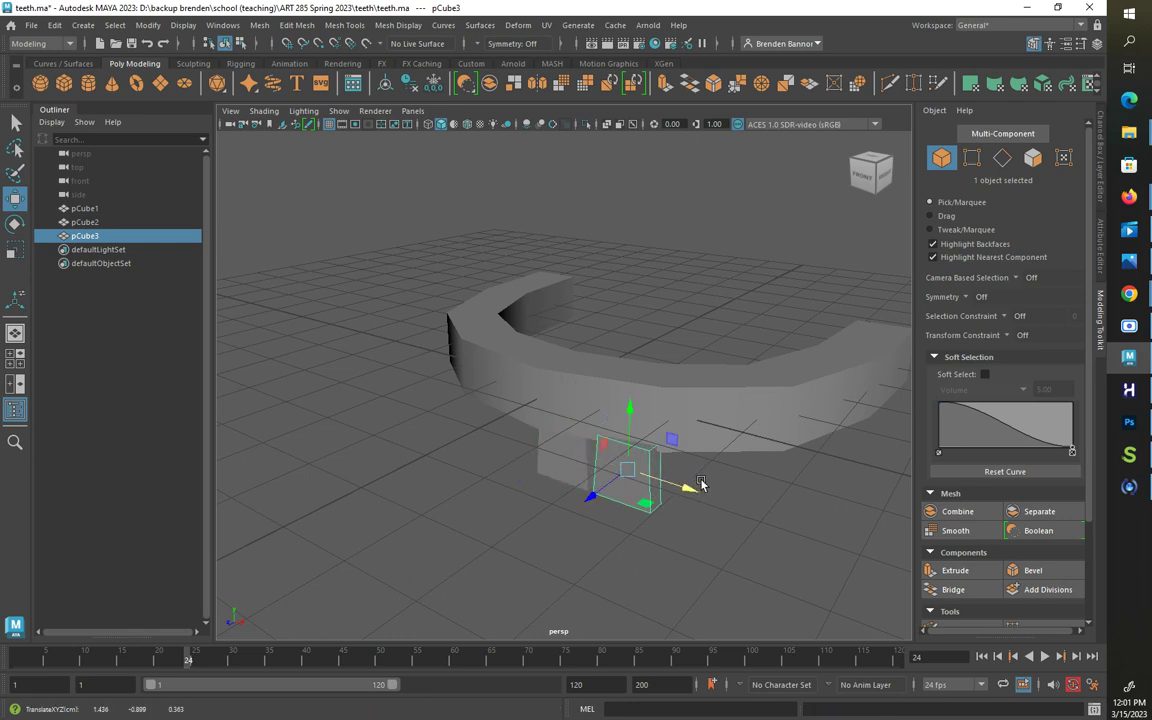
pyautogui.press('e')
pyautogui.moveTo(694, 489); pyautogui.dragTo(648, 478)
pyautogui.press('w')
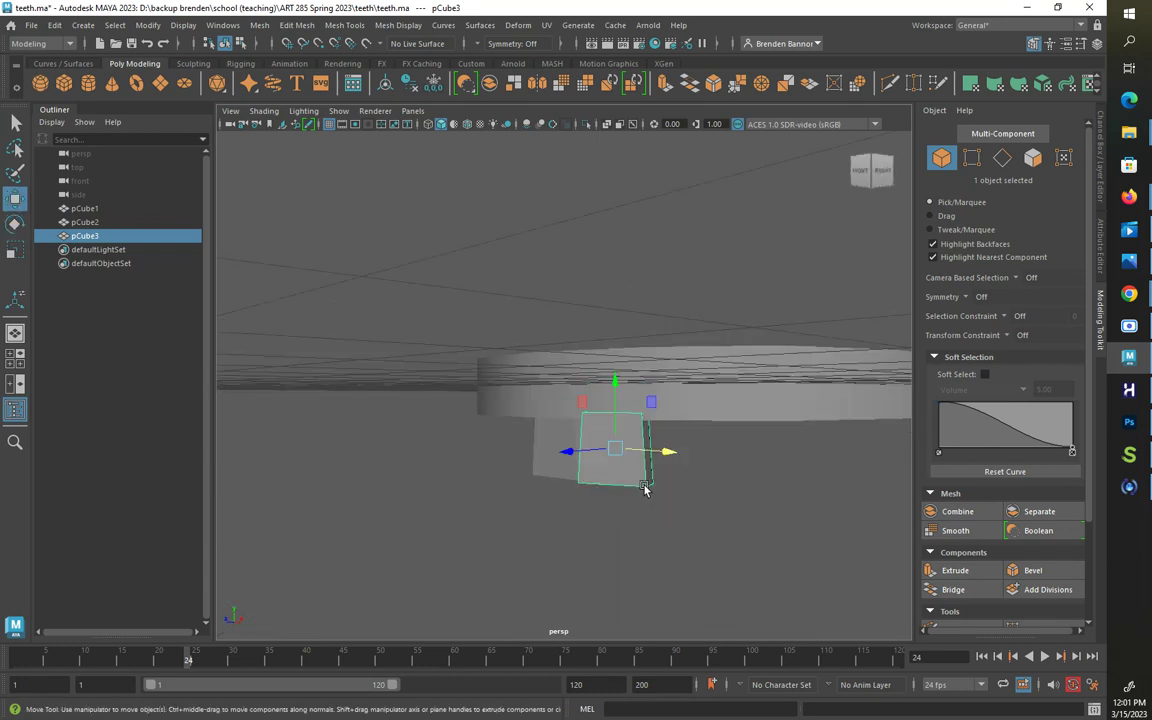
pyautogui.moveTo(565, 462); pyautogui.dragTo(689, 514)
pyautogui.moveTo(720, 452); pyautogui.dragTo(713, 452)
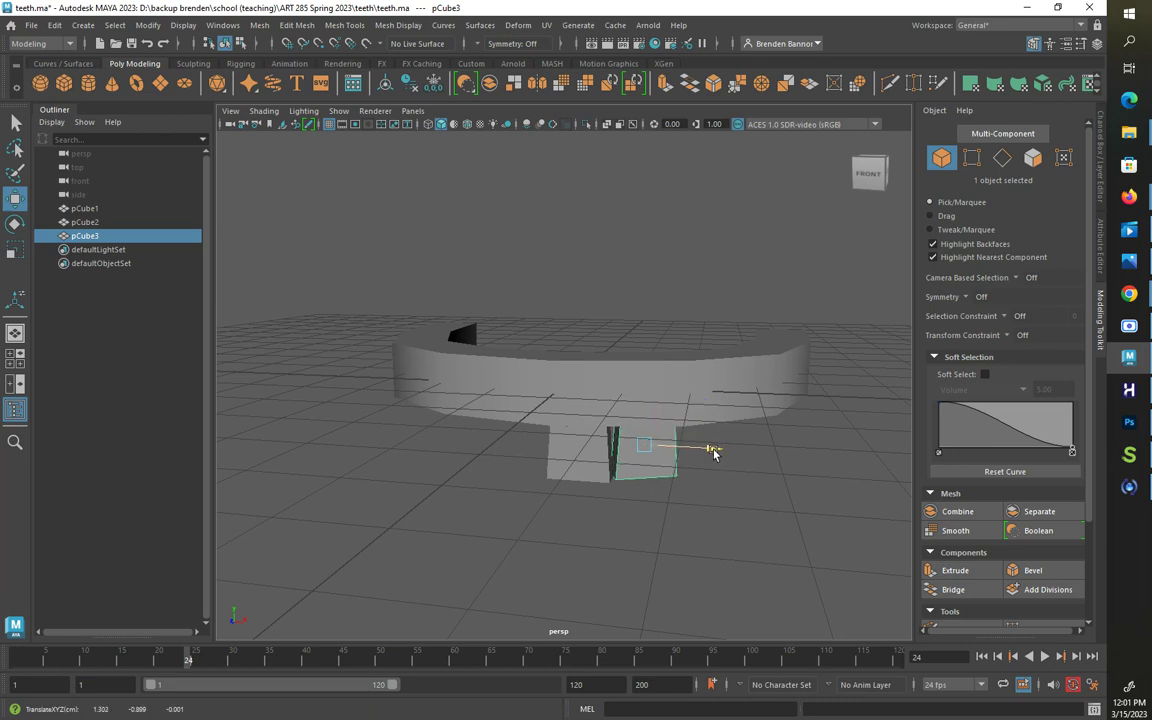
# Step: Refine the second tooth block's rotation and position so that it follows the arch's curve against the first block
pyautogui.press('e')
pyautogui.moveTo(638, 458); pyautogui.dragTo(545, 432)
pyautogui.press('w')
pyautogui.keyDown('alt'); pyautogui.moveTo(708, 443); pyautogui.dragTo(740, 456); pyautogui.keyUp('alt')
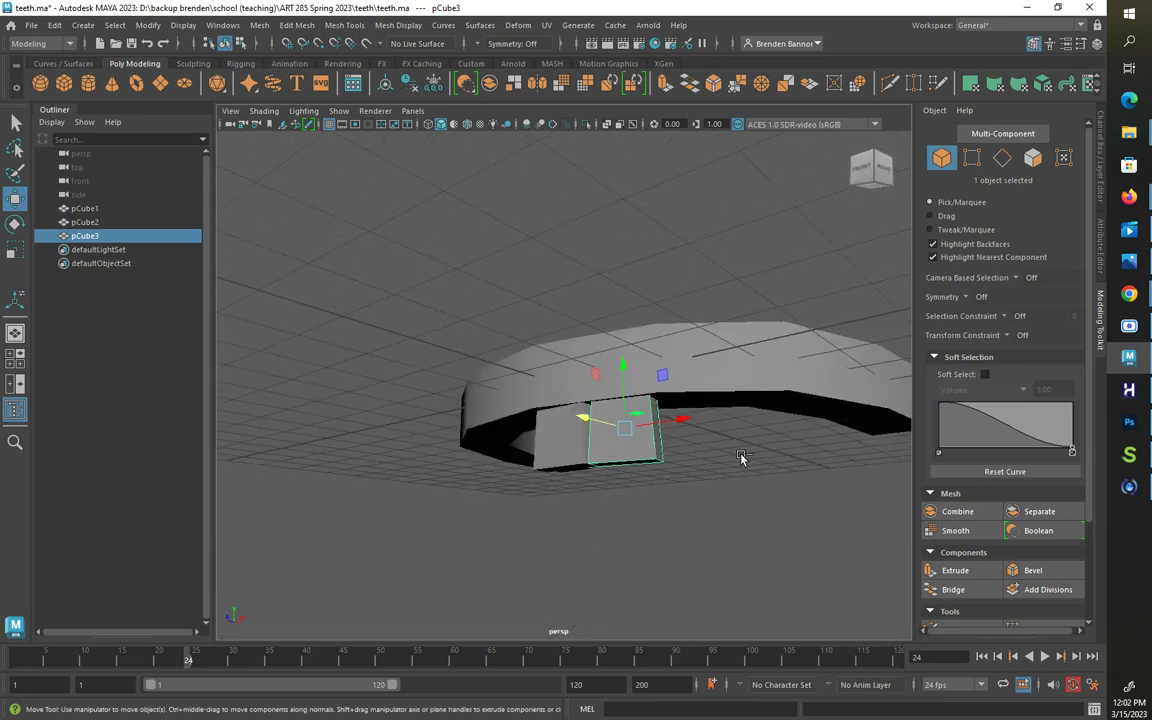
# Step: Duplicate the second tooth block and move and rotate the copy into place as the third tooth along the arch's curve
pyautogui.hotkey('ctrl', 'd')
pyautogui.moveTo(683, 422); pyautogui.dragTo(717, 498)
pyautogui.moveTo(598, 482); pyautogui.dragTo(640, 495)
pyautogui.press('e')
pyautogui.press('w')
pyautogui.moveTo(534, 513); pyautogui.dragTo(615, 501)
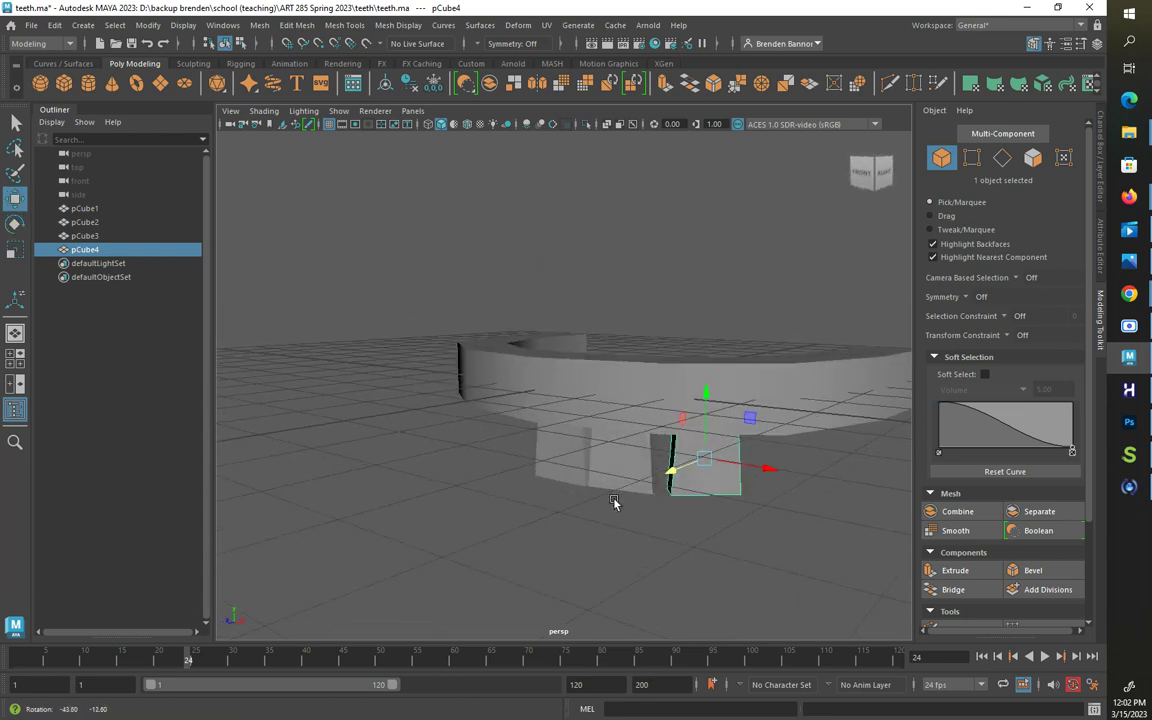
pyautogui.moveTo(772, 470); pyautogui.dragTo(755, 468)
pyautogui.keyDown('alt'); pyautogui.moveTo(744, 520); pyautogui.dragTo(508, 379); pyautogui.keyUp('alt')
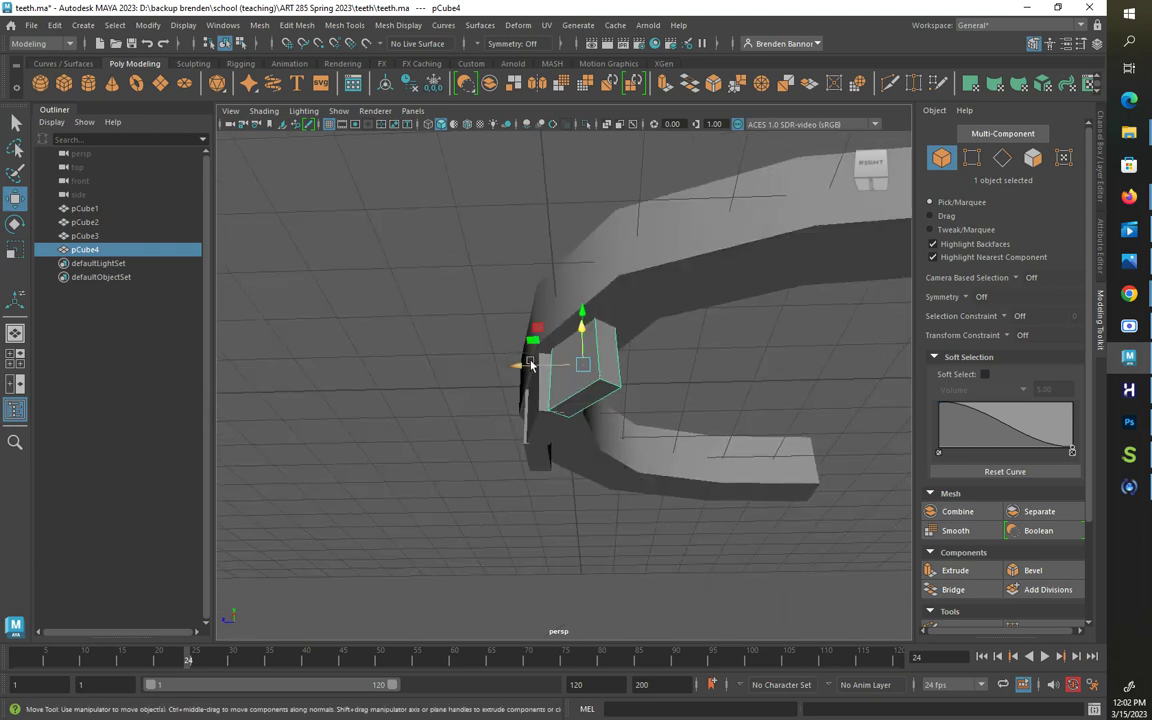
pyautogui.keyDown('alt'); pyautogui.moveTo(586, 404); pyautogui.dragTo(606, 485); pyautogui.keyUp('alt')
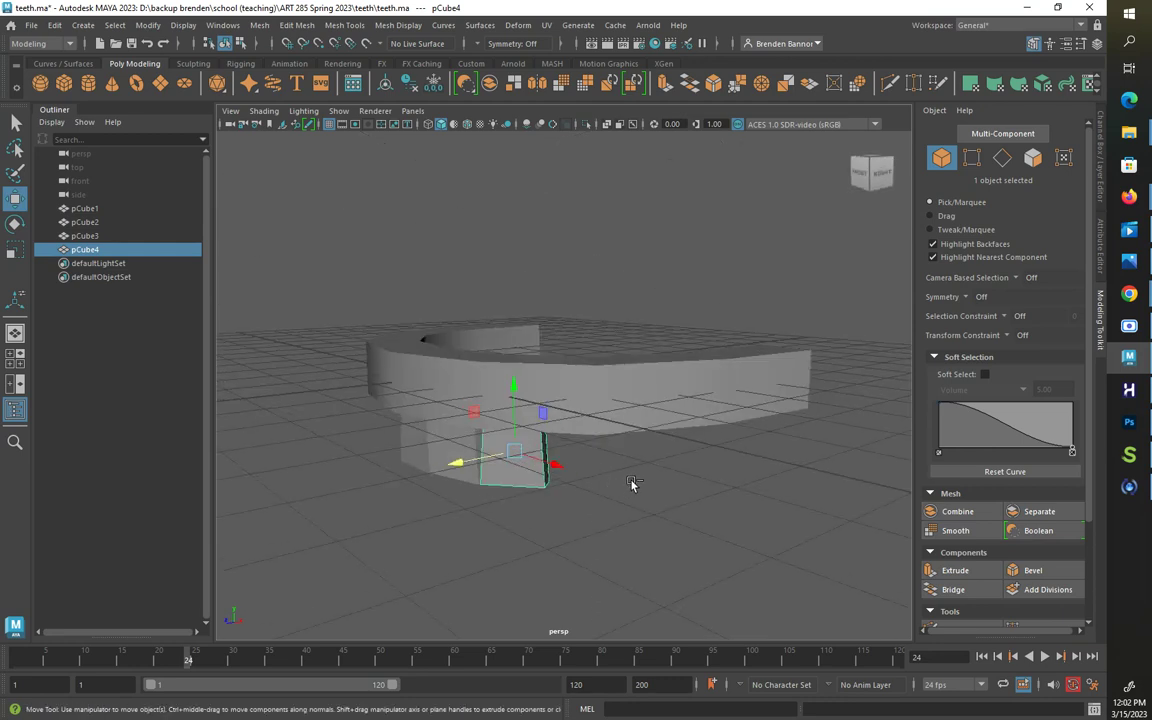
# Step: Duplicate the third tooth block and move and rotate the copy along the arch's curve as the fourth tooth
pyautogui.hotkey('ctrl', 'd')
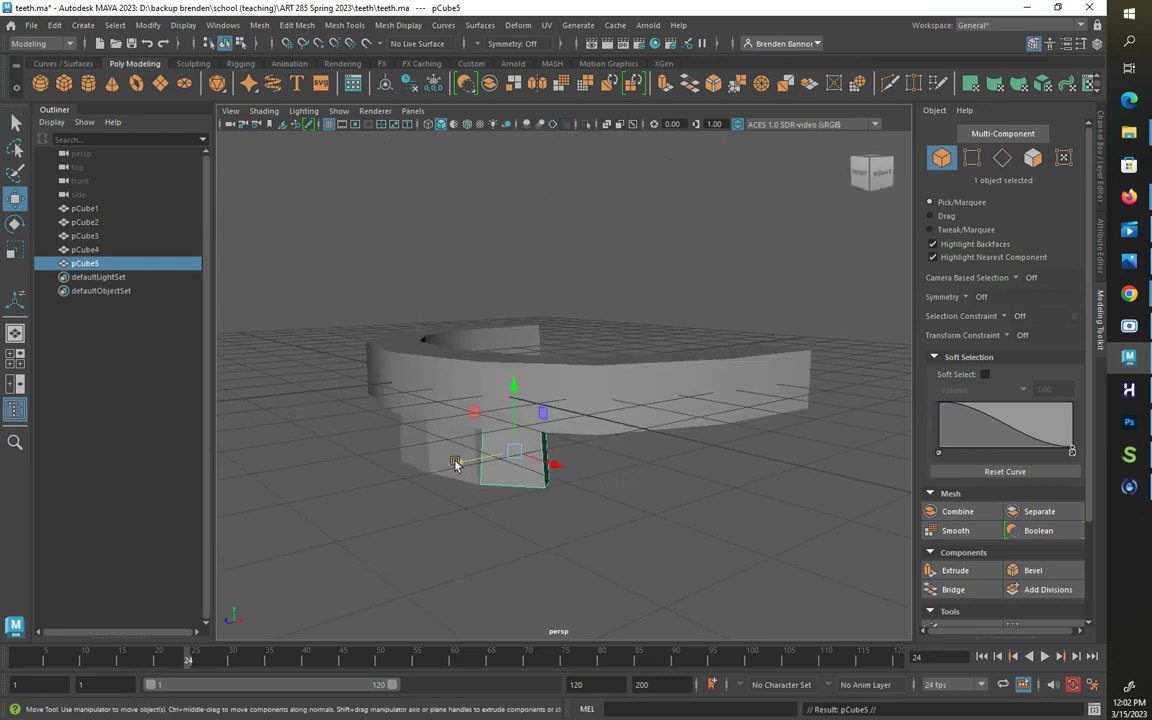
pyautogui.moveTo(455, 463); pyautogui.dragTo(479, 460)
pyautogui.moveTo(587, 465)
pyautogui.mouseDown()
pyautogui.moveTo(620, 479)
pyautogui.moveTo(589, 478)
pyautogui.moveTo(600, 470)
pyautogui.mouseUp()
pyautogui.press('e')
pyautogui.press('w')
pyautogui.moveTo(522, 476); pyautogui.dragTo(628, 418)
pyautogui.moveTo(649, 364); pyautogui.dragTo(659, 356)
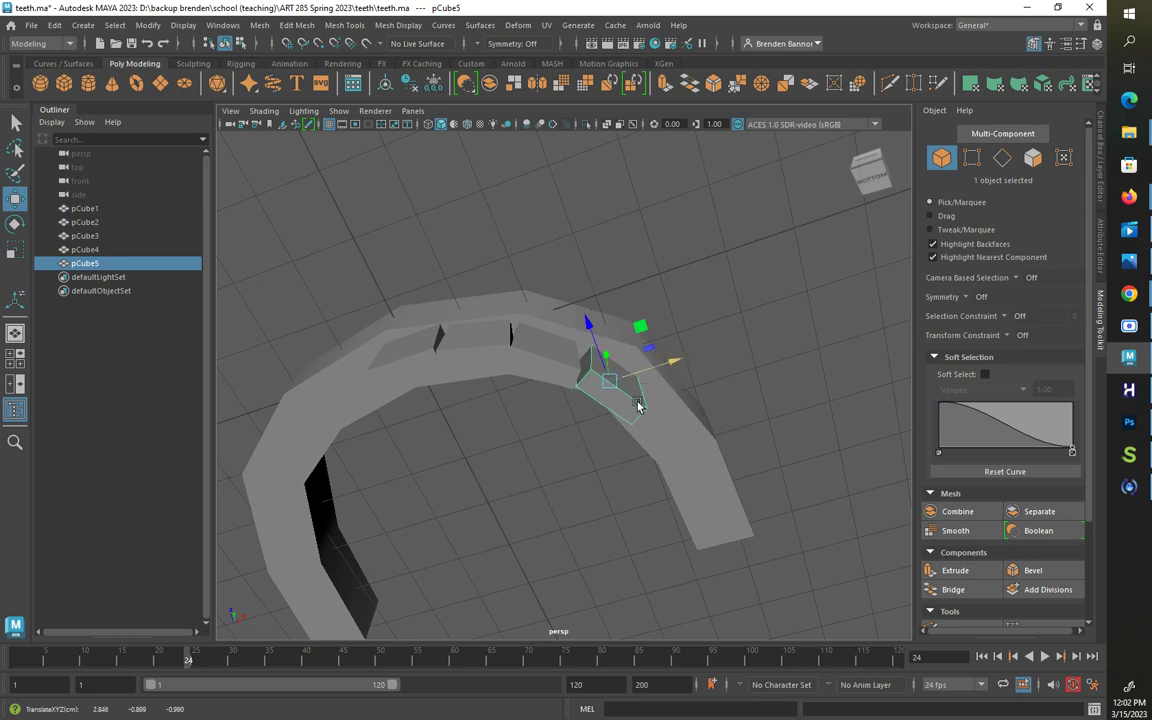
# Step: Refine the fourth tooth block's rotation to about 52° around Y and move it against the third tooth, at about 2.8 X and -0.9 Z
pyautogui.keyDown('alt'); pyautogui.moveTo(640, 402); pyautogui.dragTo(561, 396); pyautogui.keyUp('alt')
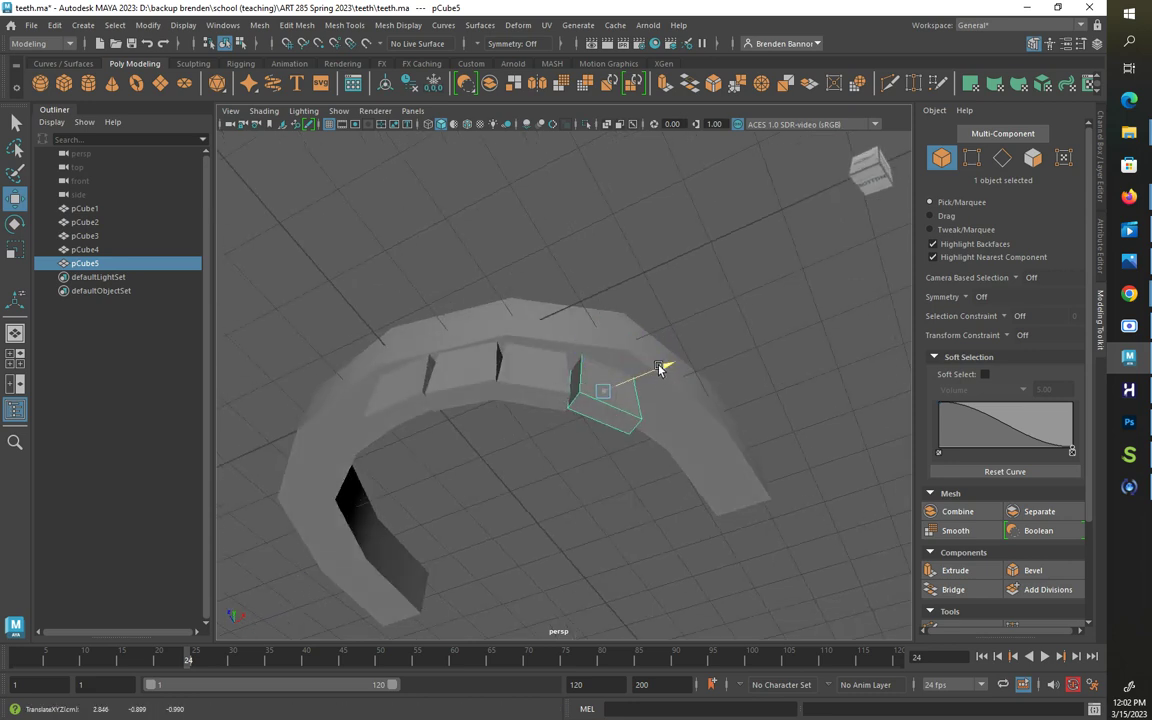
pyautogui.moveTo(658, 370); pyautogui.dragTo(646, 401)
pyautogui.press('e')
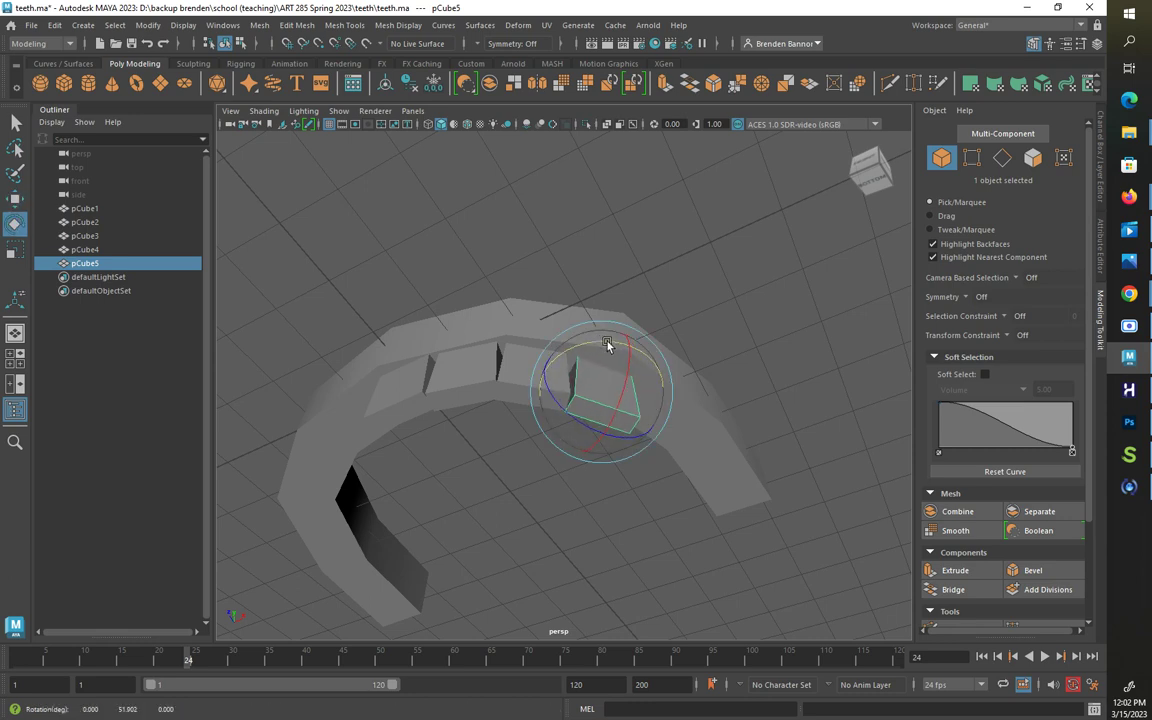
pyautogui.press('w')
pyautogui.moveTo(570, 342); pyautogui.dragTo(542, 476)
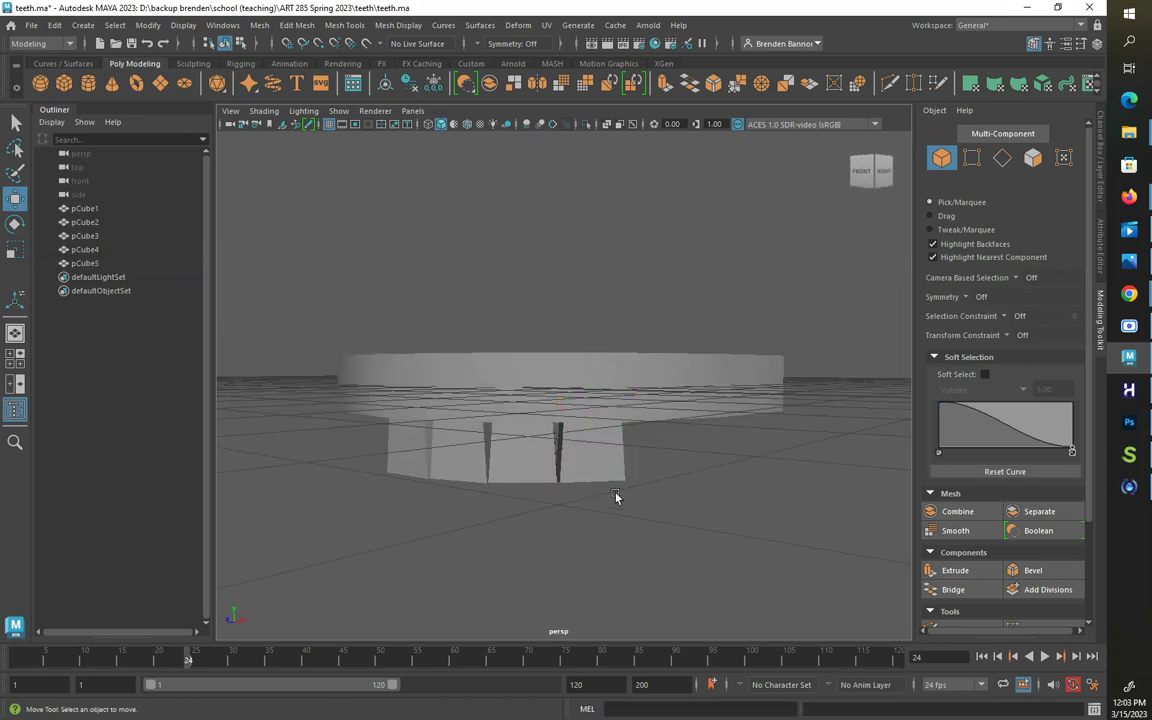
pyautogui.keyDown('alt'); pyautogui.moveTo(614, 486); pyautogui.dragTo(594, 506); pyautogui.keyUp('alt')
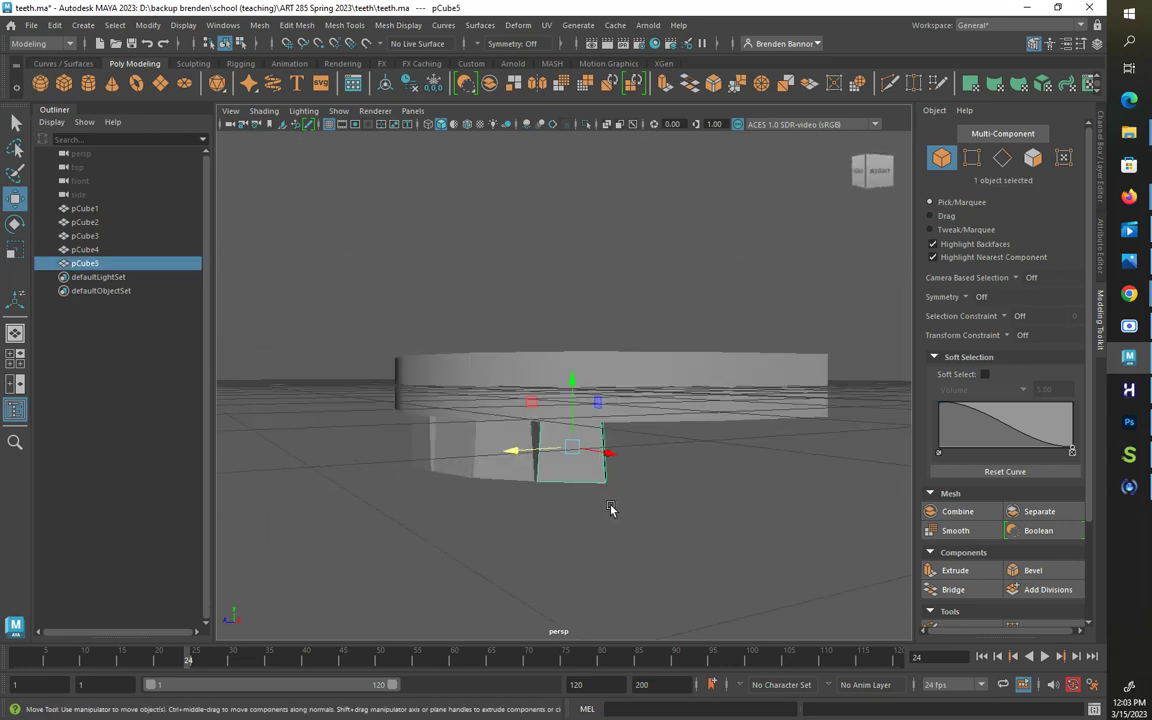
pyautogui.moveTo(522, 444); pyautogui.dragTo(512, 450)
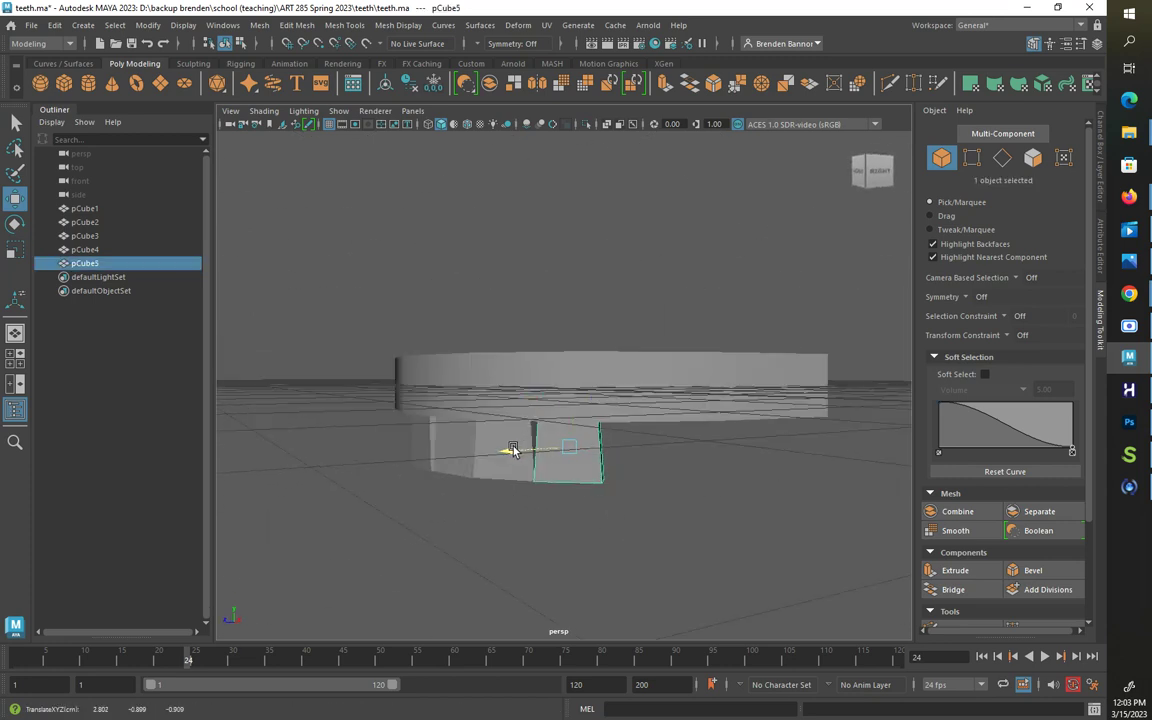
# Step: Duplicate the fourth tooth block, move the copy further along the arch as the fifth tooth, and rotate it to about 71° around Y
pyautogui.hotkey('ctrl', 'd')
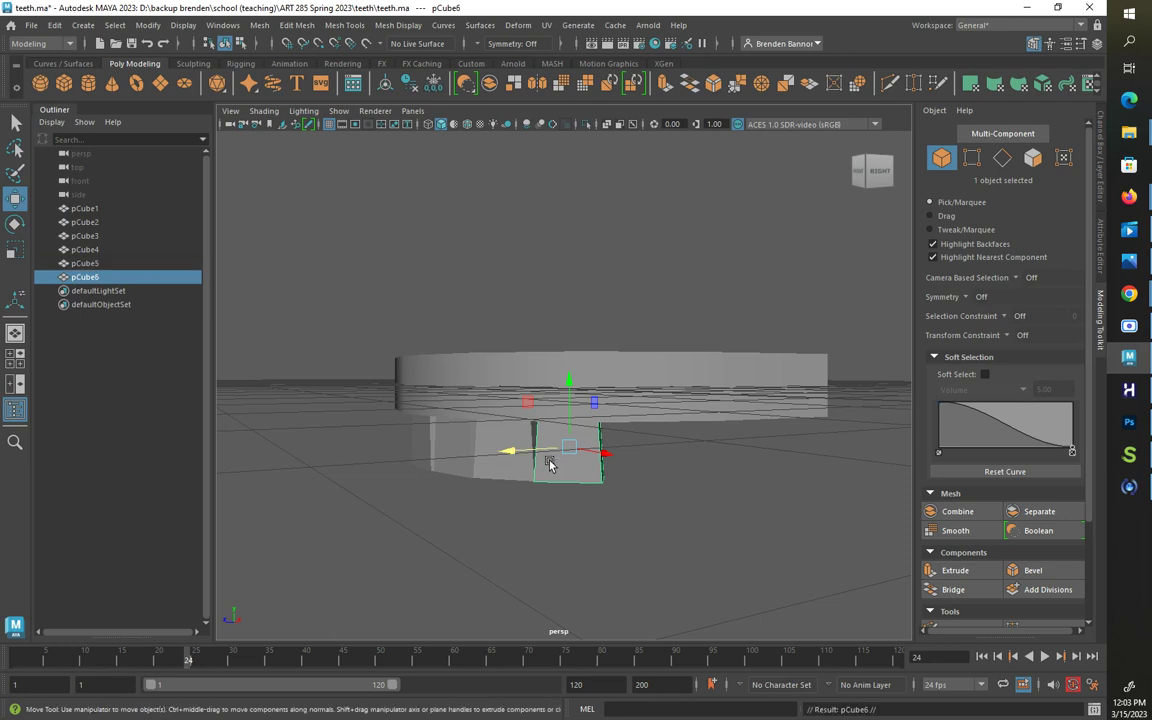
pyautogui.moveTo(507, 450); pyautogui.dragTo(579, 452, button='middle')
pyautogui.keyDown('alt'); pyautogui.moveTo(588, 449); pyautogui.dragTo(612, 368); pyautogui.keyUp('alt')
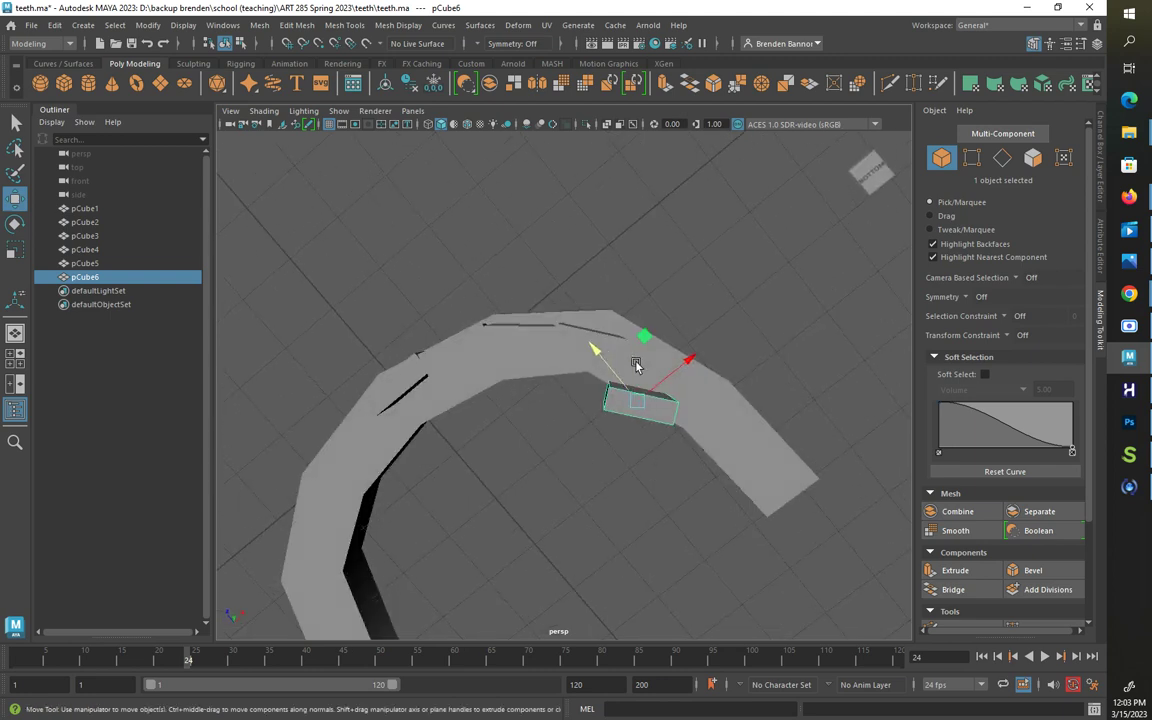
pyautogui.moveTo(686, 358); pyautogui.dragTo(699, 348)
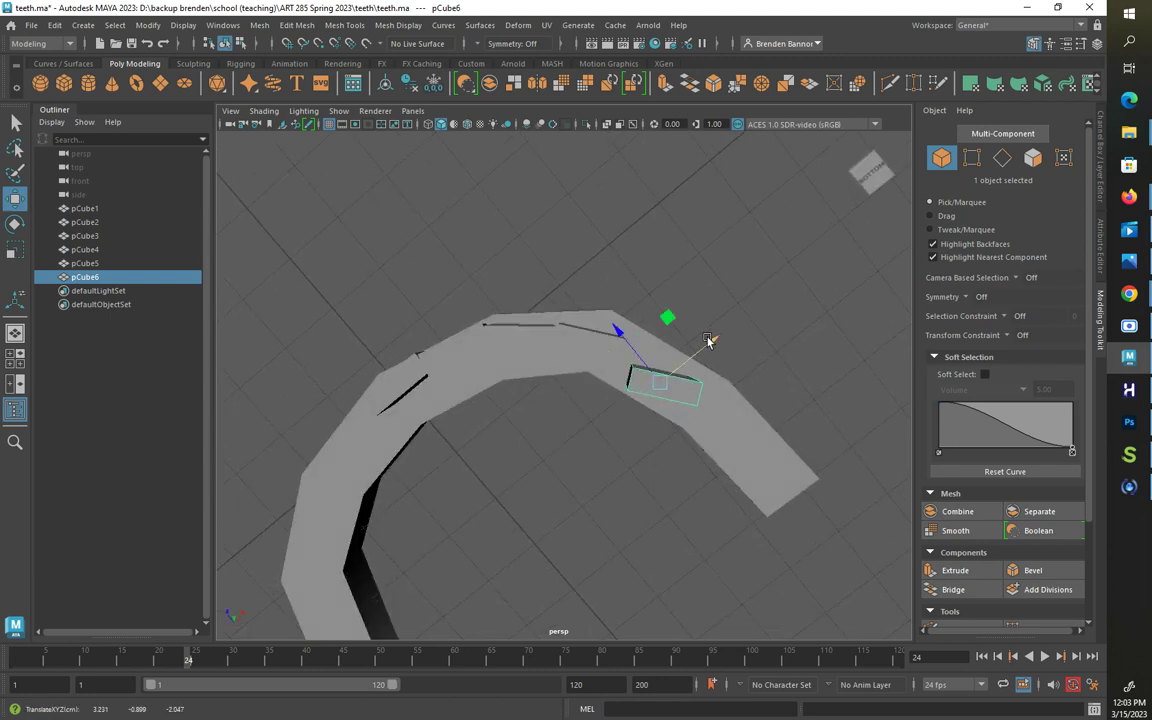
pyautogui.press('e')
pyautogui.moveTo(617, 337); pyautogui.dragTo(633, 325)
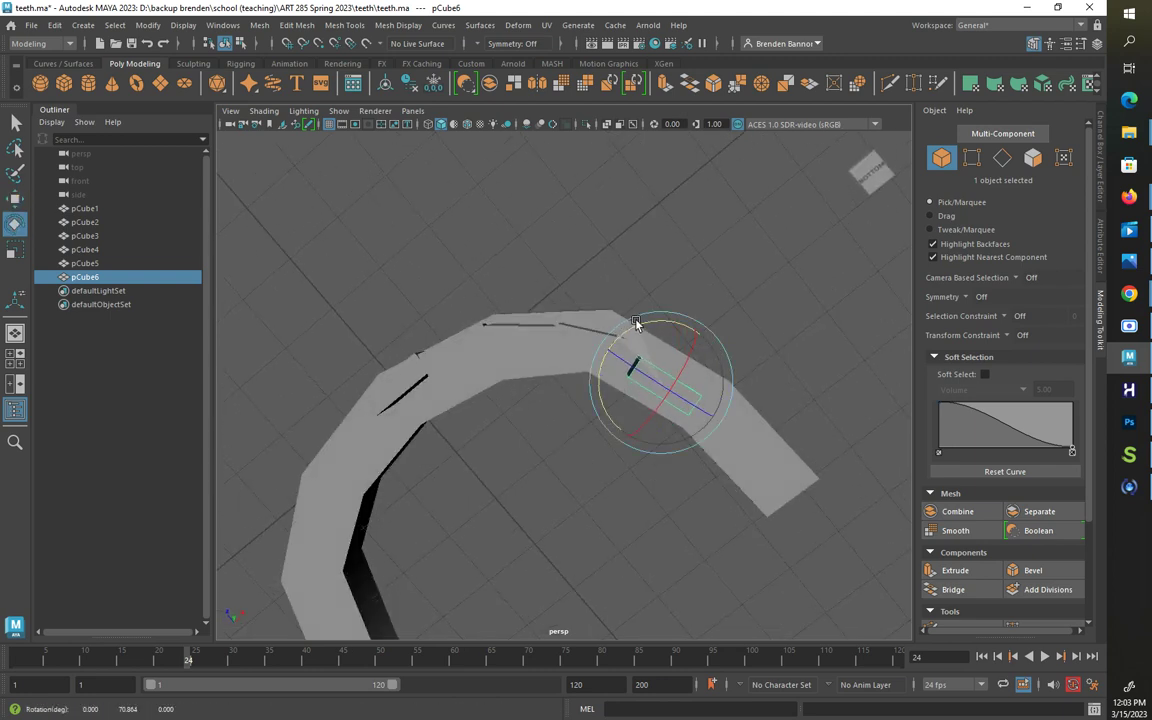
pyautogui.click(705, 317)
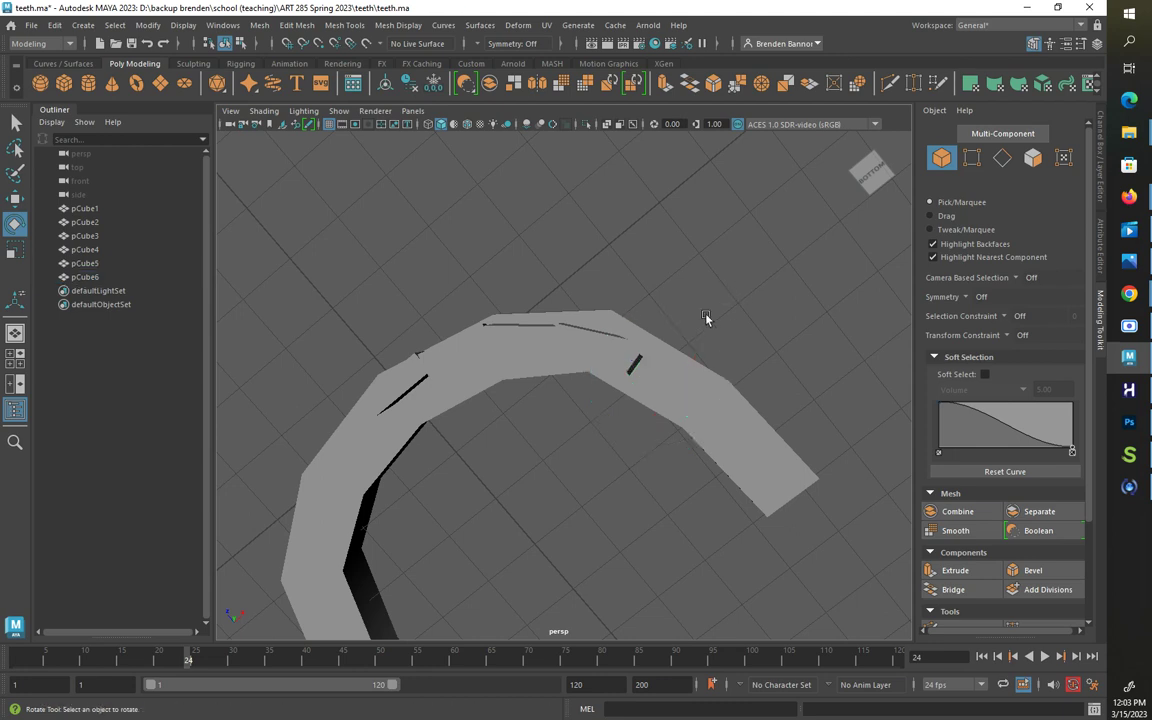
# Step: Scale the fifth tooth block slightly in depth and move it up against the fourth tooth under the arch
pyautogui.click(646, 367)
pyautogui.press('r')
pyautogui.moveTo(692, 330); pyautogui.dragTo(719, 284)
pyautogui.moveTo(708, 415); pyautogui.dragTo(609, 465)
pyautogui.press('w')
pyautogui.moveTo(597, 411); pyautogui.dragTo(574, 407)
pyautogui.keyDown('alt'); pyautogui.moveTo(648, 384); pyautogui.dragTo(675, 324); pyautogui.keyUp('alt')
pyautogui.press('e')
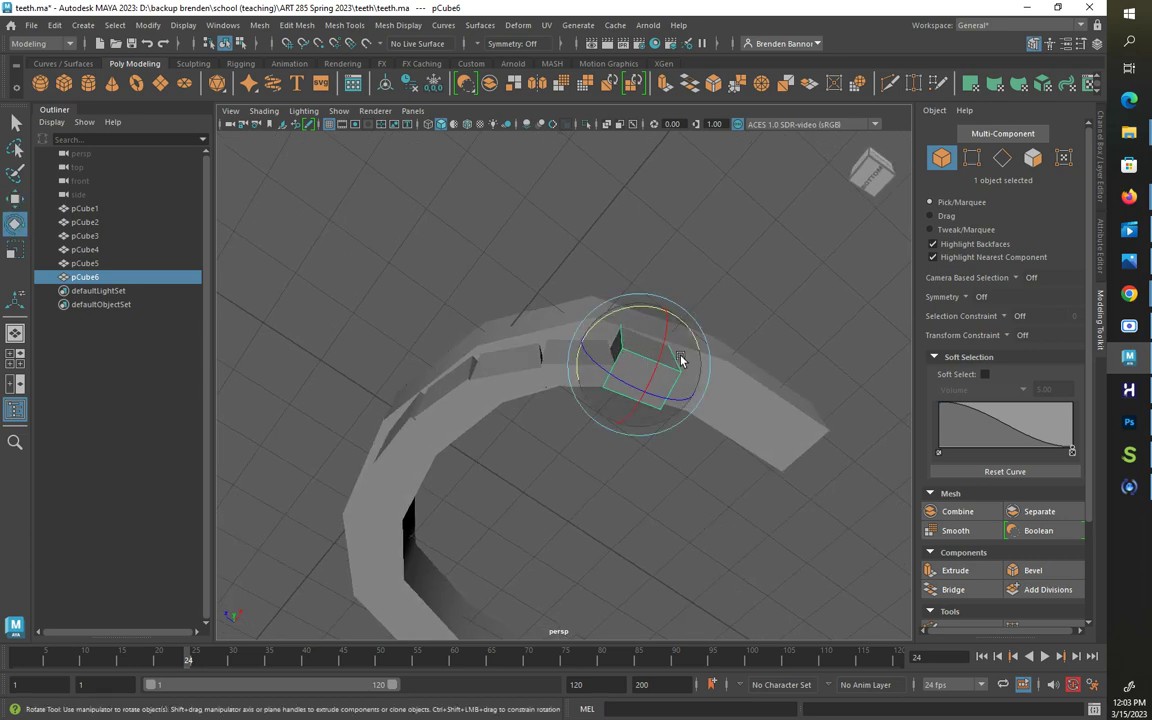
pyautogui.press('r')
pyautogui.moveTo(661, 320); pyautogui.dragTo(660, 322)
# Step: Scale the fourth tooth block slightly in depth to fit with its neighbours
pyautogui.click(578, 305)
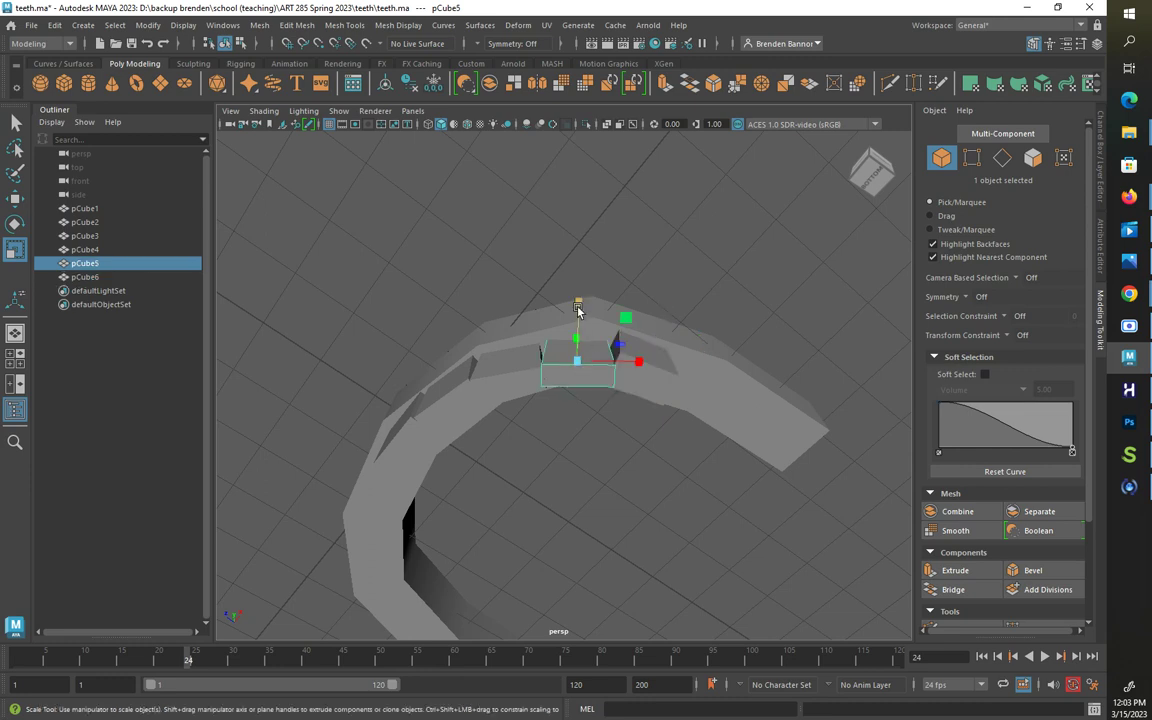
pyautogui.moveTo(579, 295); pyautogui.dragTo(581, 291)
pyautogui.keyDown('alt'); pyautogui.moveTo(604, 336); pyautogui.dragTo(712, 400); pyautogui.keyUp('alt')
# Step: Fine-tune the fifth tooth block's position and rotation so that it sits within the arch's width
pyautogui.click(655, 423)
pyautogui.press('w')
pyautogui.moveTo(672, 310); pyautogui.dragTo(670, 320)
pyautogui.keyDown('alt'); pyautogui.moveTo(643, 393); pyautogui.dragTo(670, 423); pyautogui.keyUp('alt')
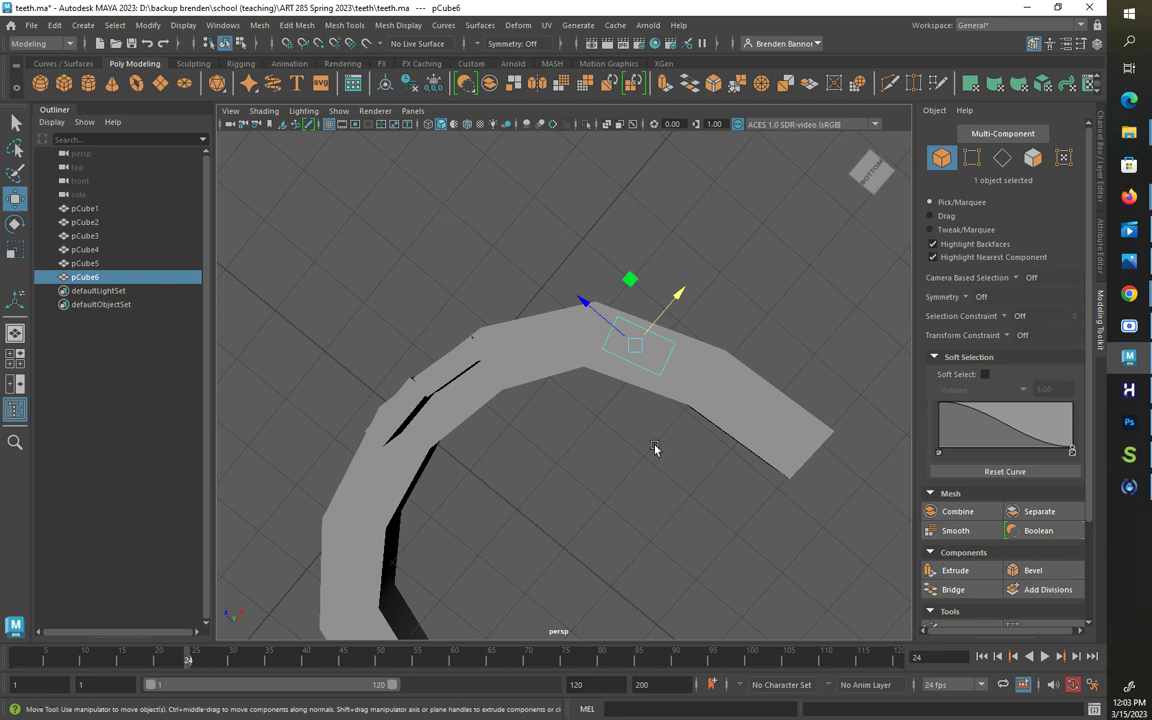
pyautogui.press('e')
pyautogui.click(581, 374)
pyautogui.keyDown('alt'); pyautogui.moveTo(622, 357); pyautogui.dragTo(699, 514); pyautogui.keyUp('alt')
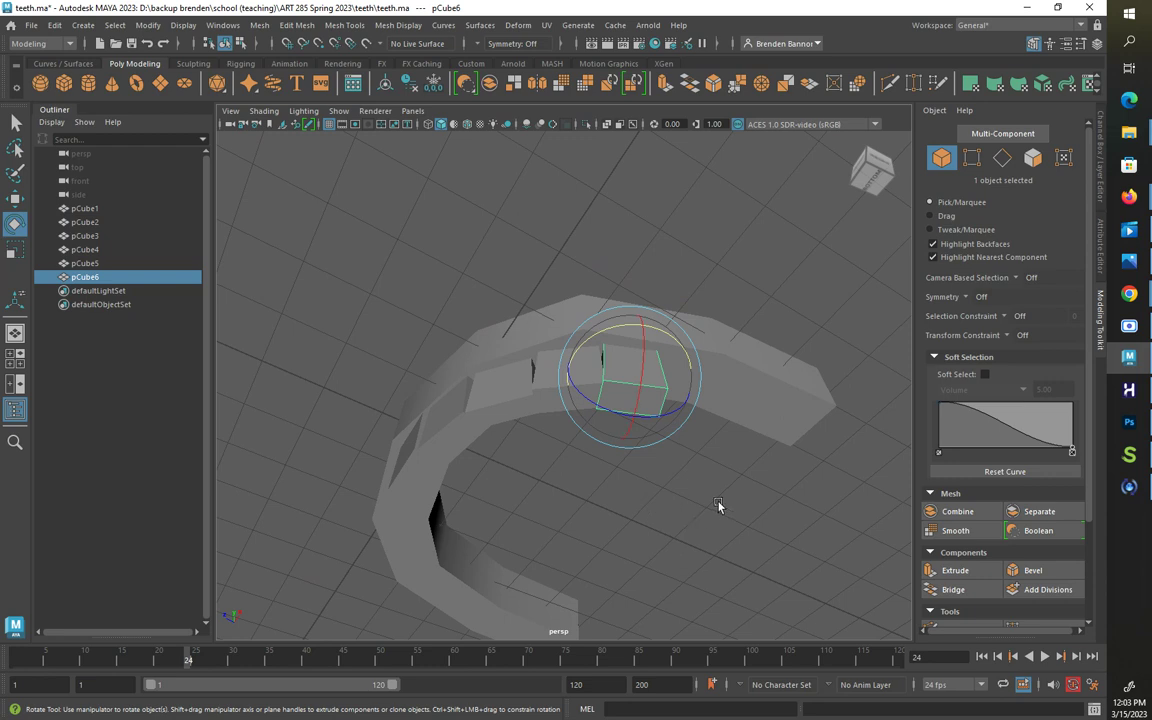
# Step: Duplicate the fifth tooth block and place the copy as the sixth tooth, at about 3.5 X and -2.3 Z, rotated slightly around Y
pyautogui.hotkey('ctrl', 'd')
pyautogui.press('w')
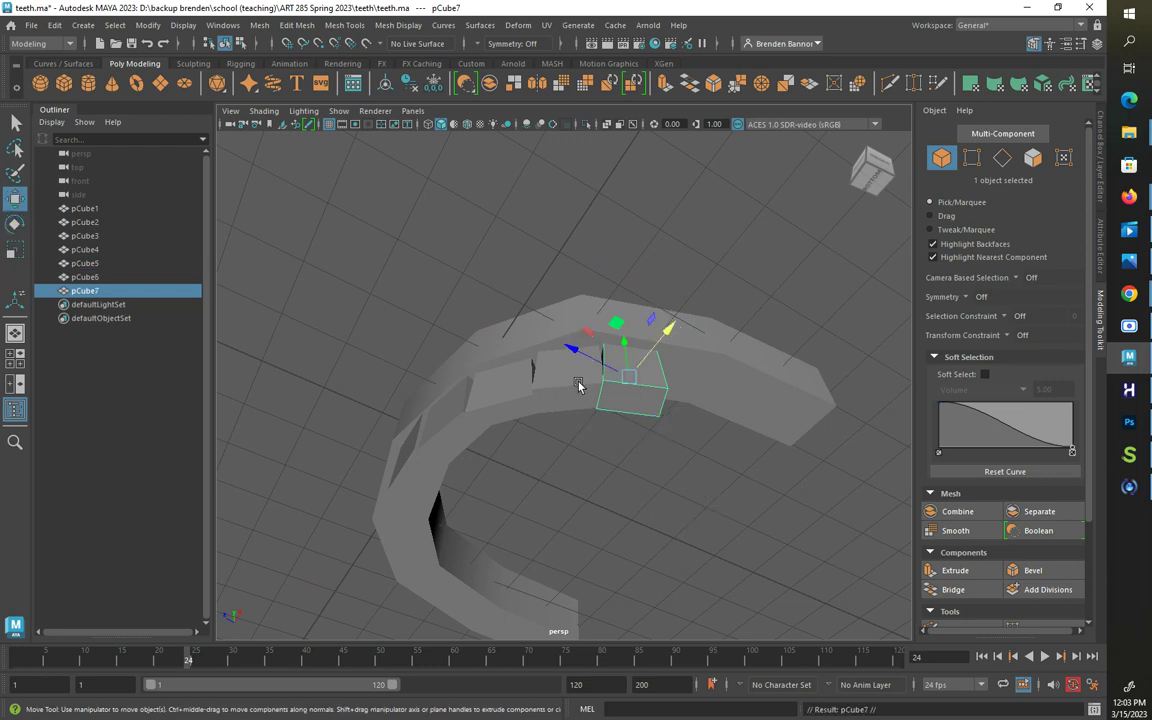
pyautogui.moveTo(590, 340); pyautogui.dragTo(645, 382)
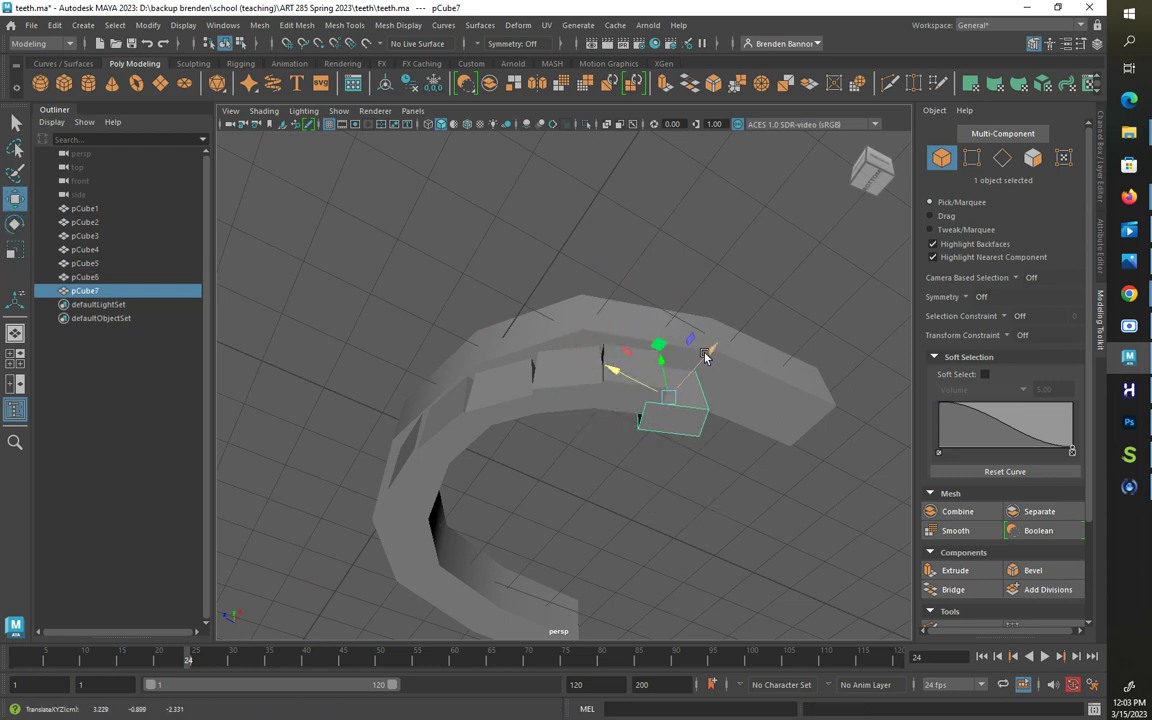
pyautogui.moveTo(709, 350); pyautogui.dragTo(722, 337)
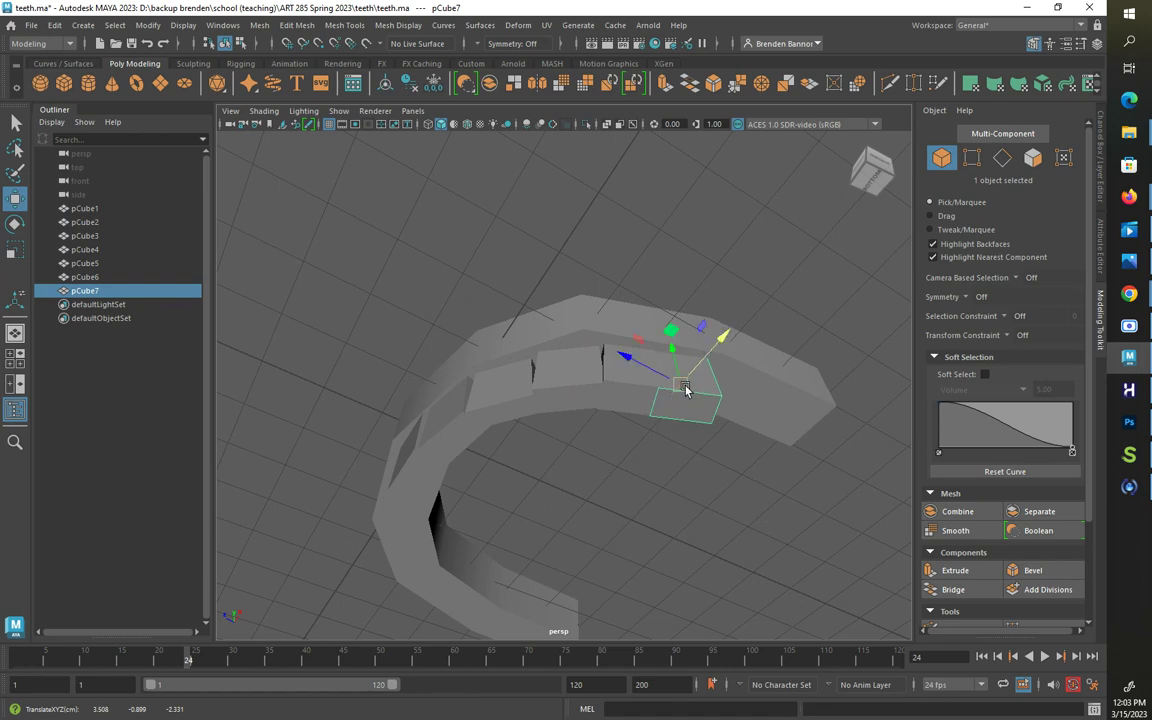
pyautogui.press('e')
pyautogui.moveTo(686, 386); pyautogui.dragTo(653, 342)
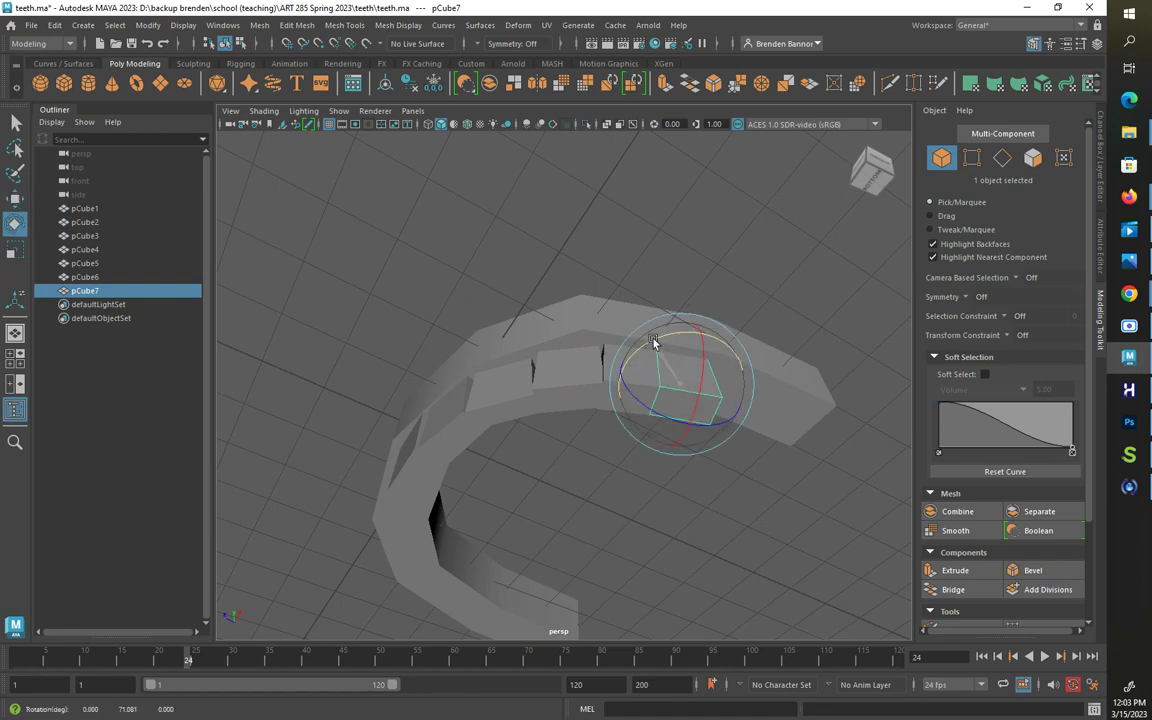
pyautogui.press('r')
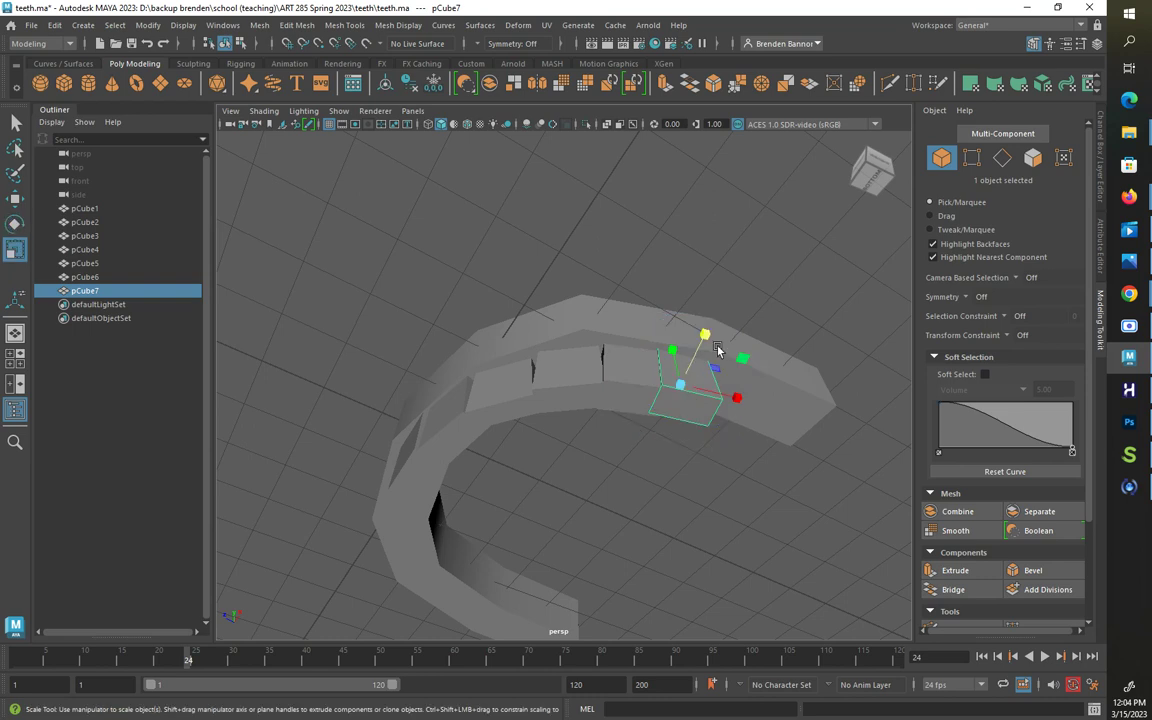
pyautogui.keyDown('alt'); pyautogui.moveTo(704, 329); pyautogui.dragTo(725, 303); pyautogui.keyUp('alt')
# Step: Duplicate the sixth tooth block and move and rotate the copy into place as the seventh tooth along the arch
pyautogui.hotkey('ctrl', 'd')
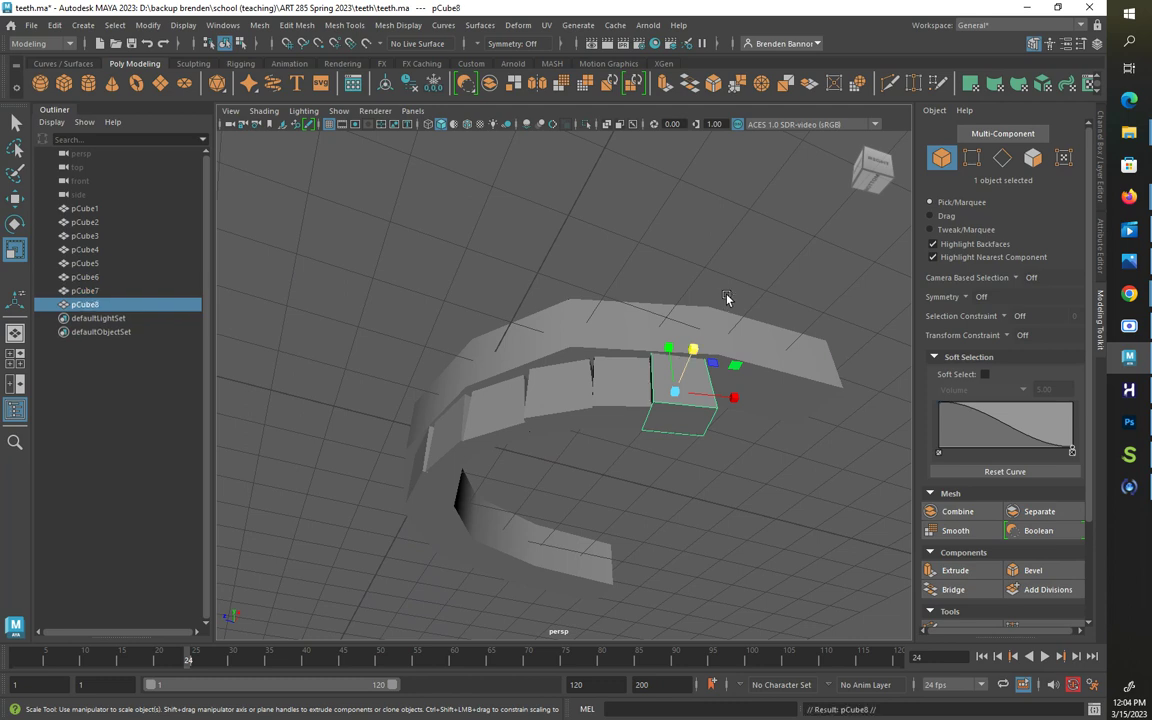
pyautogui.press('w')
pyautogui.moveTo(612, 373); pyautogui.dragTo(661, 387, button='middle')
pyautogui.moveTo(684, 336); pyautogui.dragTo(765, 361, button='middle')
pyautogui.press('e')
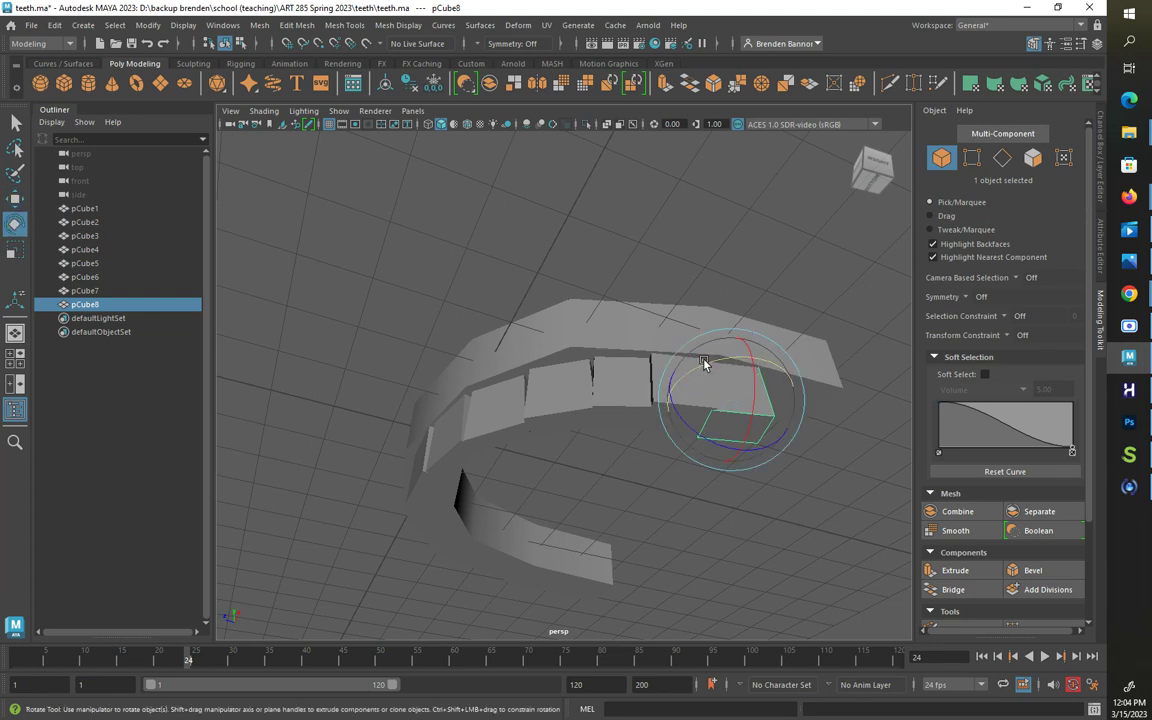
pyautogui.moveTo(702, 365); pyautogui.dragTo(728, 411)
pyautogui.click(861, 398)
# Step: Shorten the arch by moving the end faces of both its arms forward together, to about -4.28 along Z
pyautogui.keyDown('alt'); pyautogui.moveTo(861, 398); pyautogui.dragTo(740, 442); pyautogui.keyUp('alt')
pyautogui.click(740, 442)
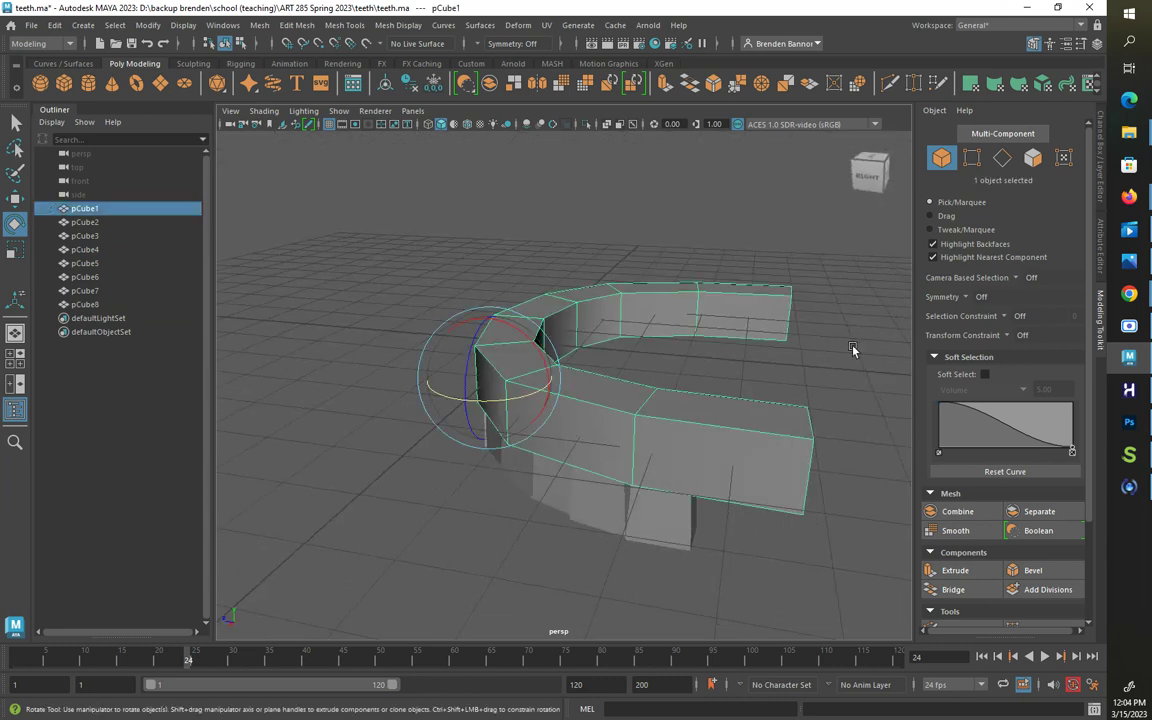
pyautogui.click(1033, 157)
pyautogui.keyDown('alt'); pyautogui.moveTo(700, 360); pyautogui.dragTo(761, 388); pyautogui.keyUp('alt')
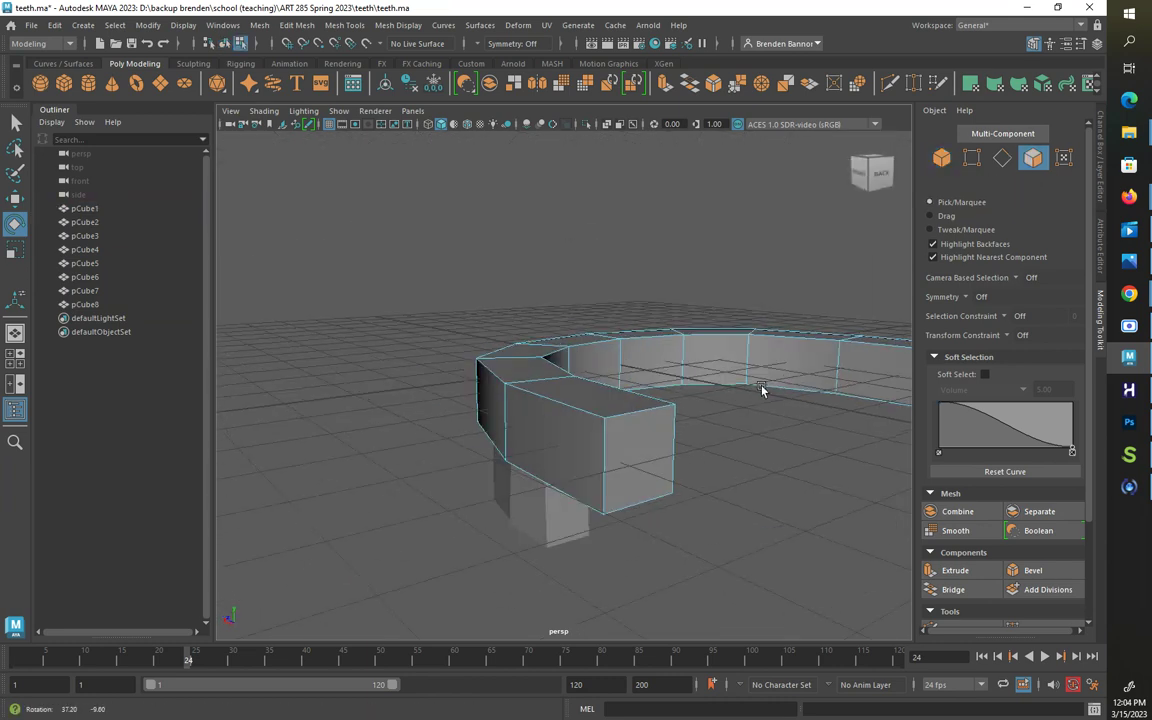
pyautogui.click(617, 458)
pyautogui.keyDown('alt'); pyautogui.moveTo(722, 441); pyautogui.dragTo(776, 329); pyautogui.keyUp('alt')
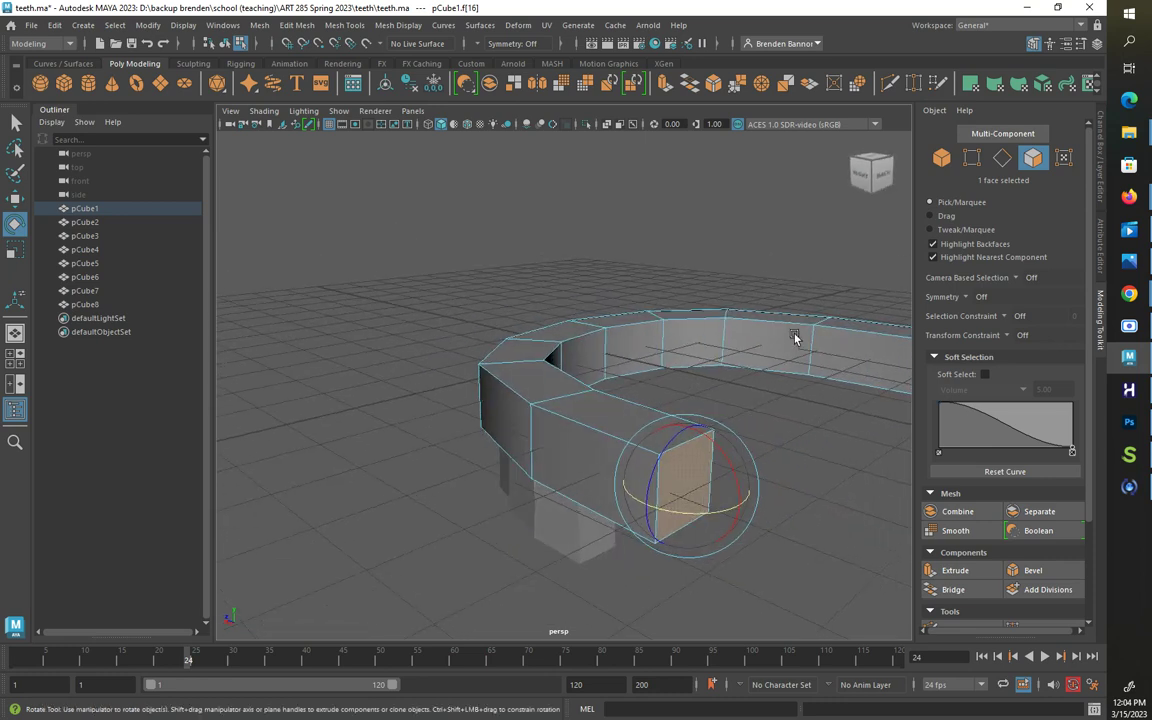
pyautogui.keyDown('alt'); pyautogui.moveTo(874, 362); pyautogui.dragTo(765, 373); pyautogui.keyUp('alt')
pyautogui.keyDown('shift'); pyautogui.click(765, 373); pyautogui.keyUp('shift')
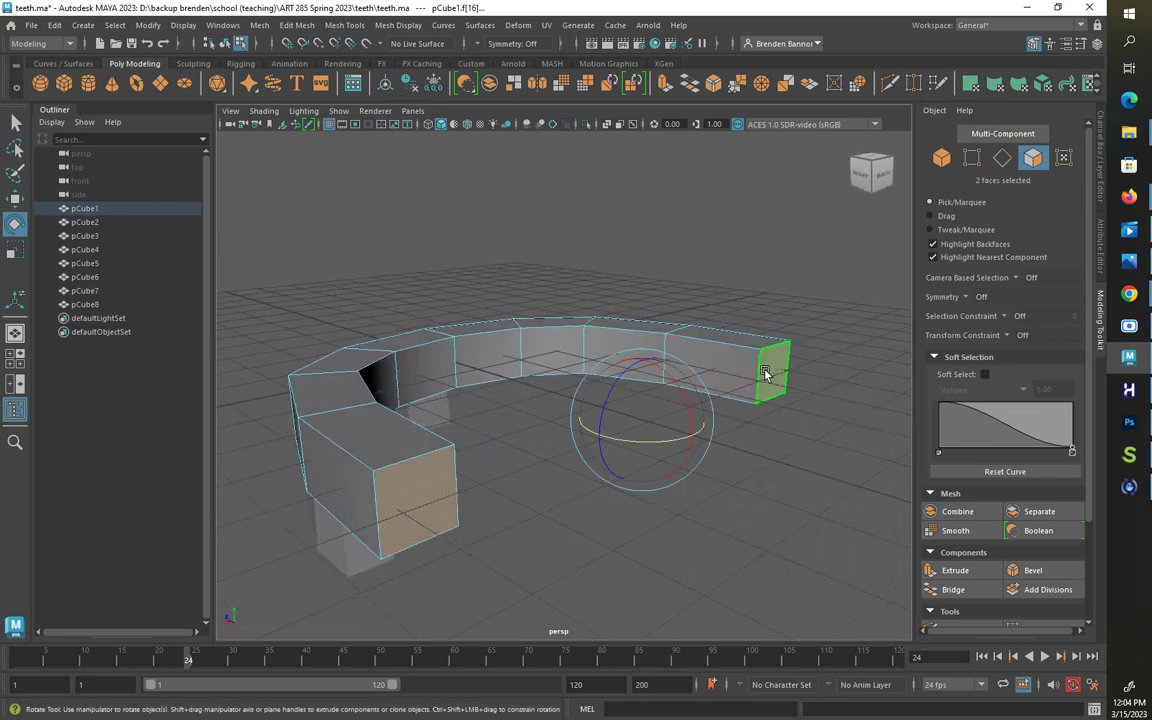
pyautogui.press('w')
pyautogui.moveTo(540, 366); pyautogui.dragTo(560, 398)
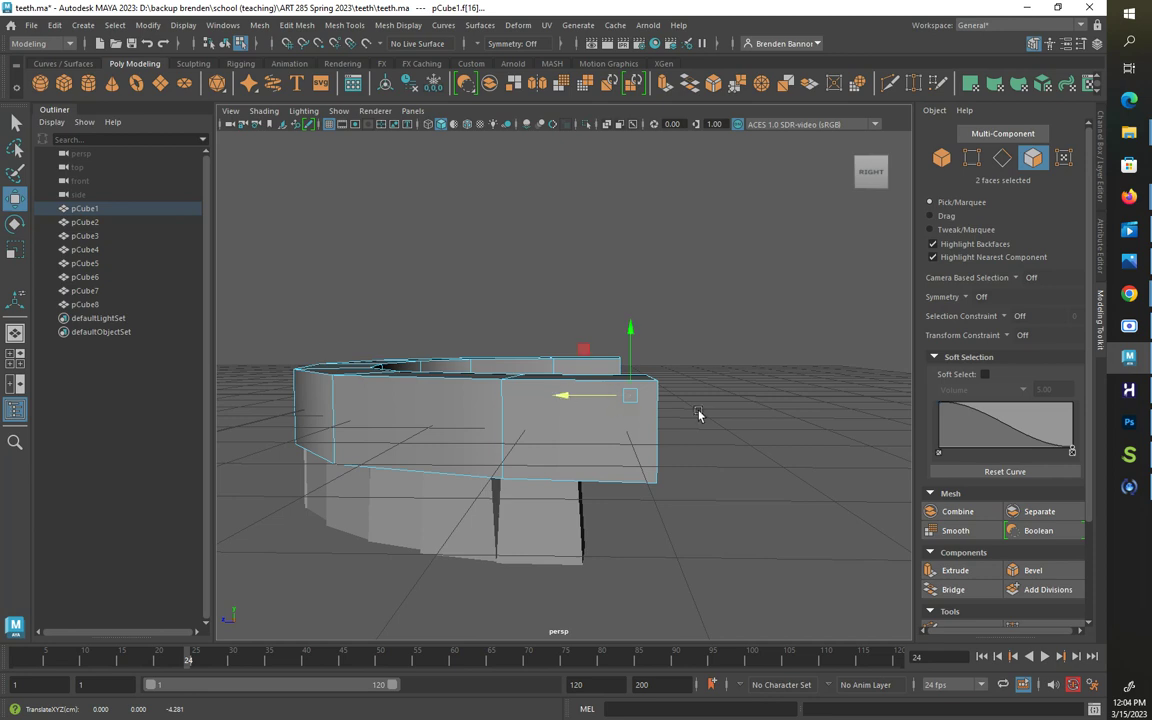
pyautogui.click(717, 462)
# Step: Return to object selection and rename the first tooth block beside the arch's centre as incisor1
pyautogui.keyDown('alt'); pyautogui.moveTo(717, 462); pyautogui.dragTo(783, 435); pyautogui.keyUp('alt')
pyautogui.moveTo(697, 468)
pyautogui.keyDown('alt'); pyautogui.mouseDown()
pyautogui.moveTo(726, 472)
pyautogui.moveTo(700, 450)
pyautogui.mouseUp(); pyautogui.keyUp('alt')
pyautogui.click(362, 368)
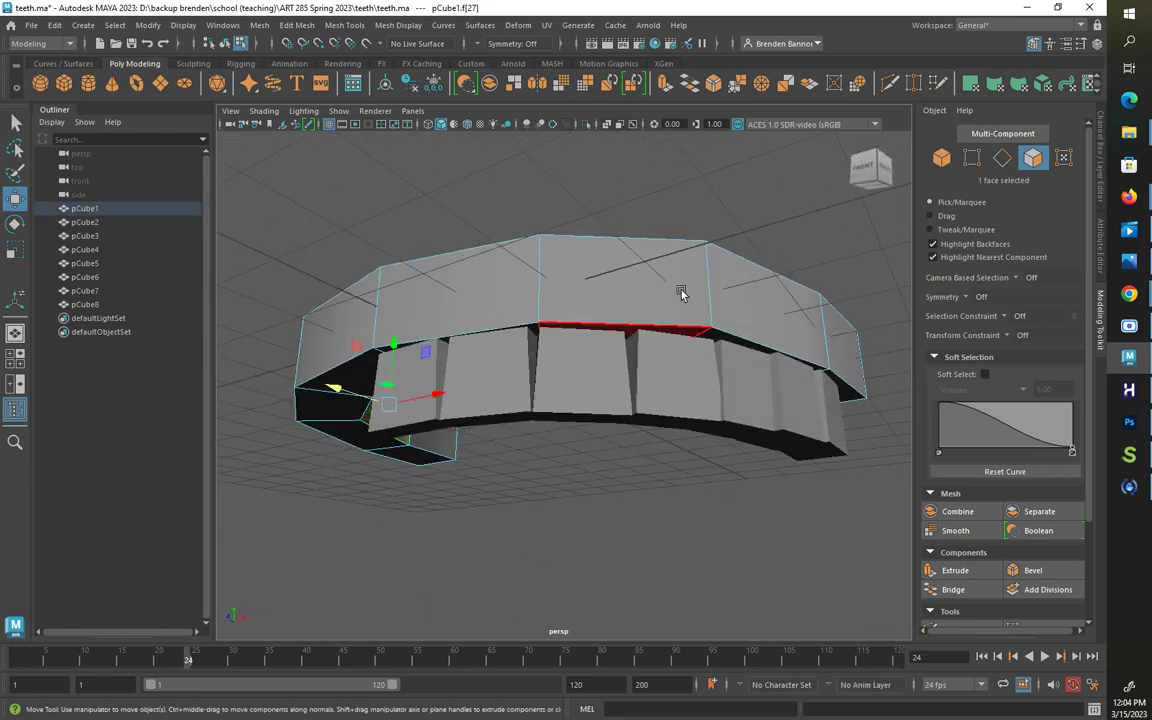
pyautogui.click(941, 158)
pyautogui.click(401, 393)
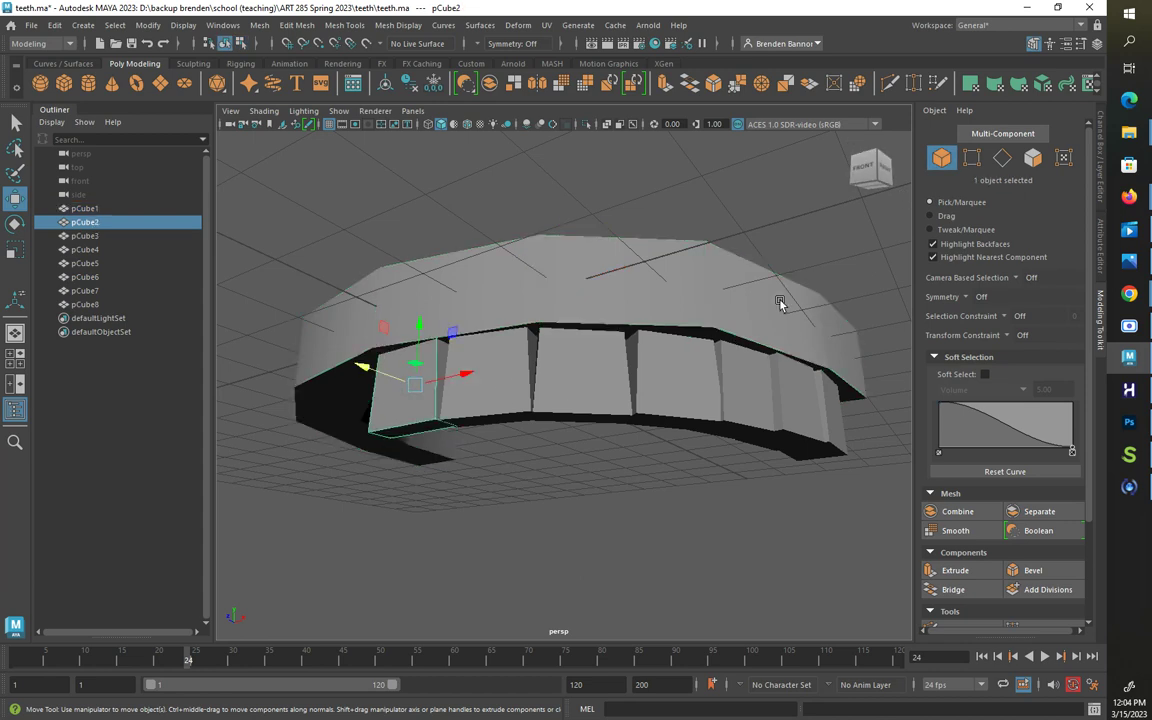
pyautogui.click(1100, 138)
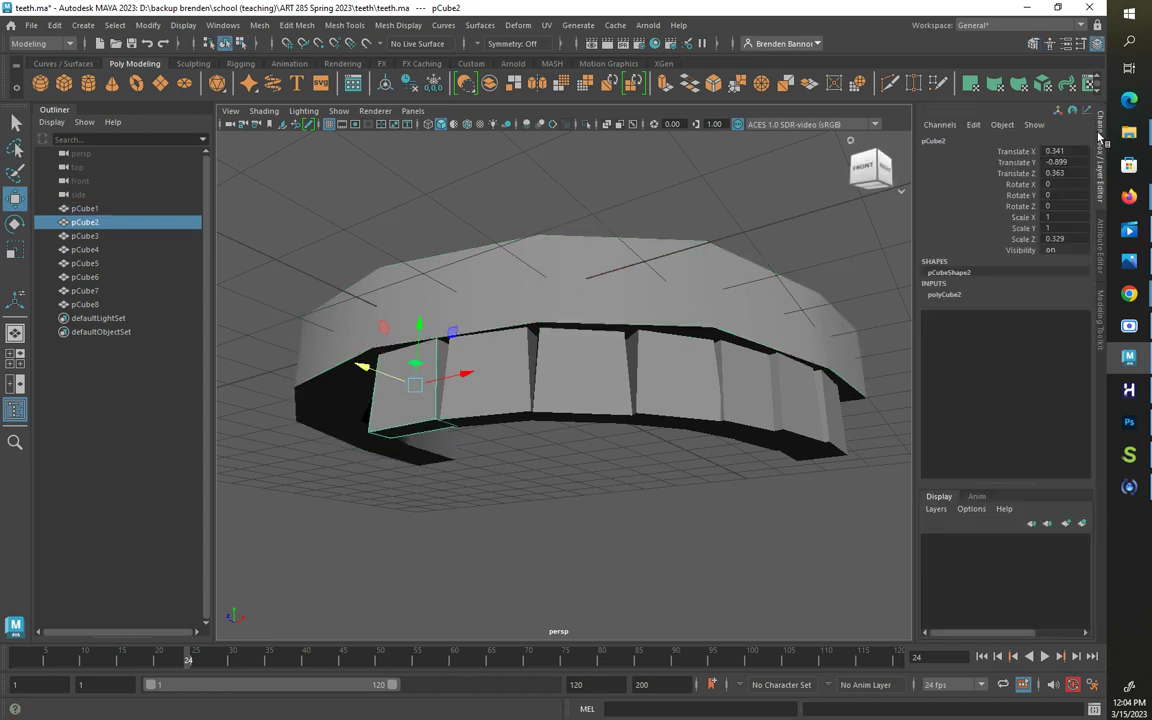
pyautogui.doubleClick(932, 141)
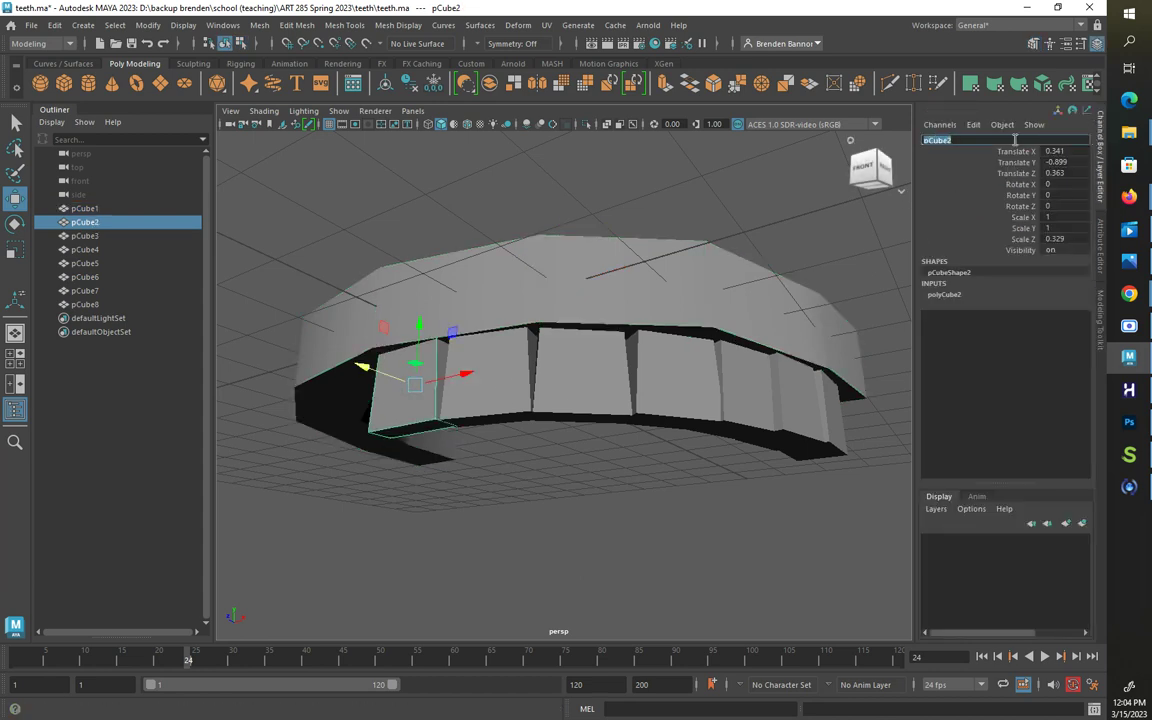
pyautogui.write('incisor1')
pyautogui.press('Return')
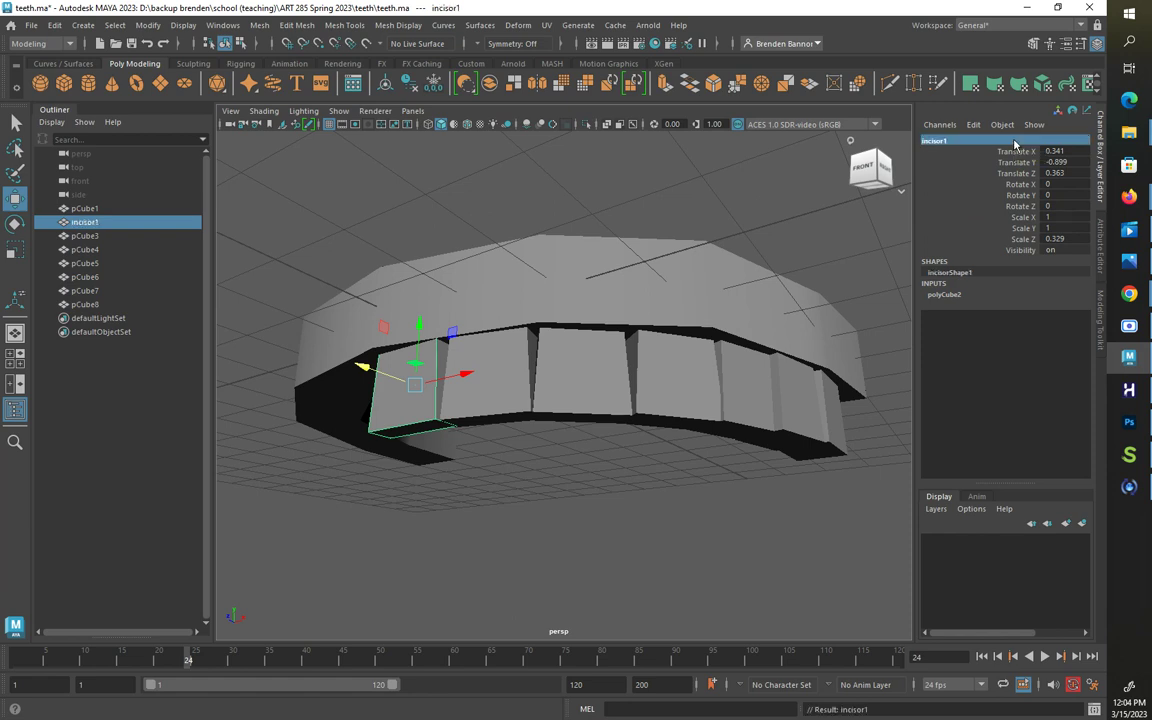
# Step: Rename the second tooth block as incisor2
pyautogui.click(494, 380)
pyautogui.click(958, 140)
pyautogui.write('in')
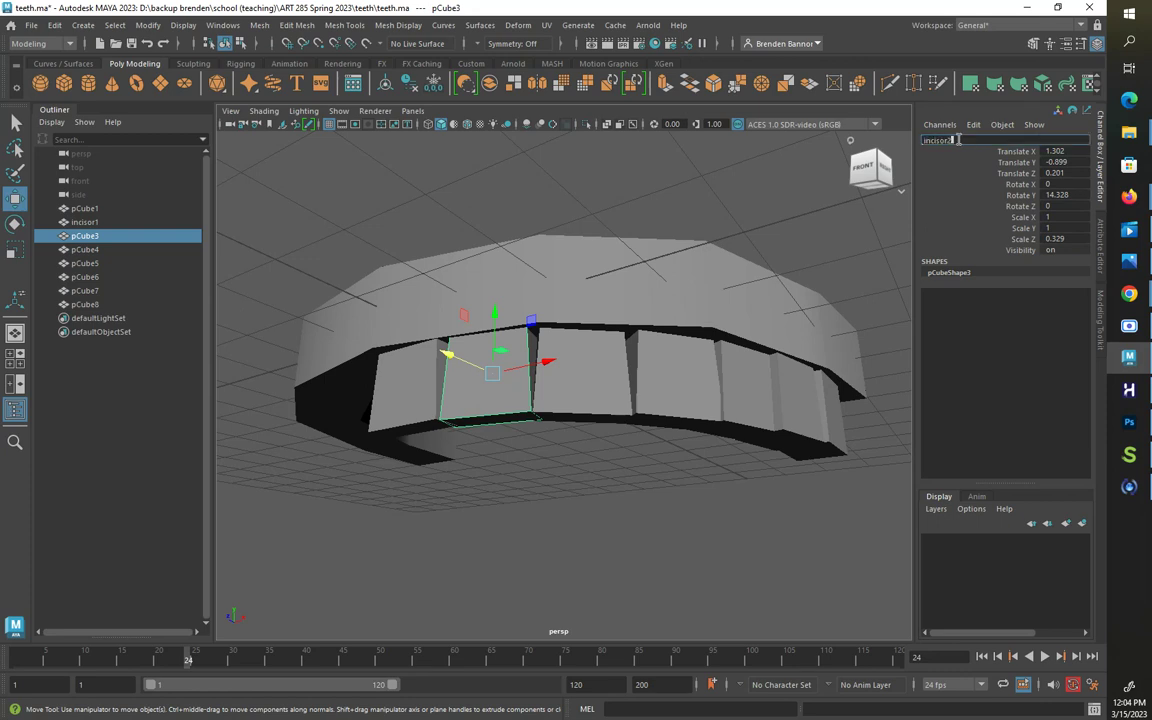
pyautogui.press('Return')
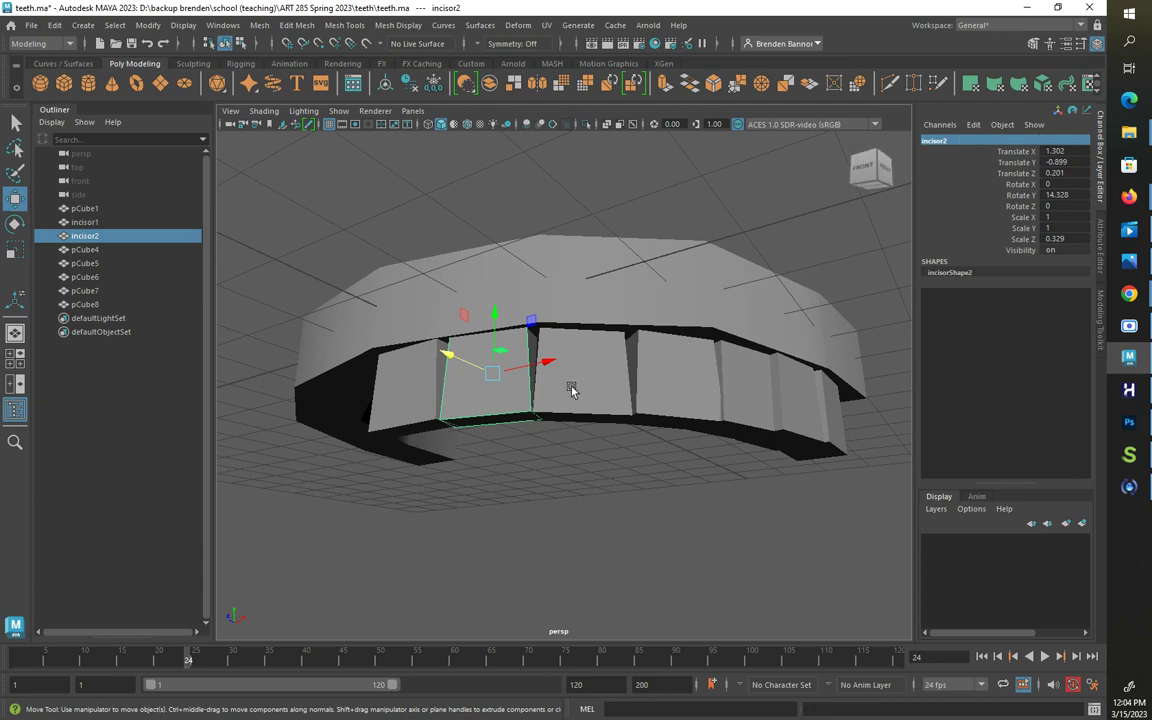
# Step: Rename the third tooth block from the arch's centre as canine
pyautogui.click(571, 390)
pyautogui.click(957, 140)
pyautogui.write('cani')
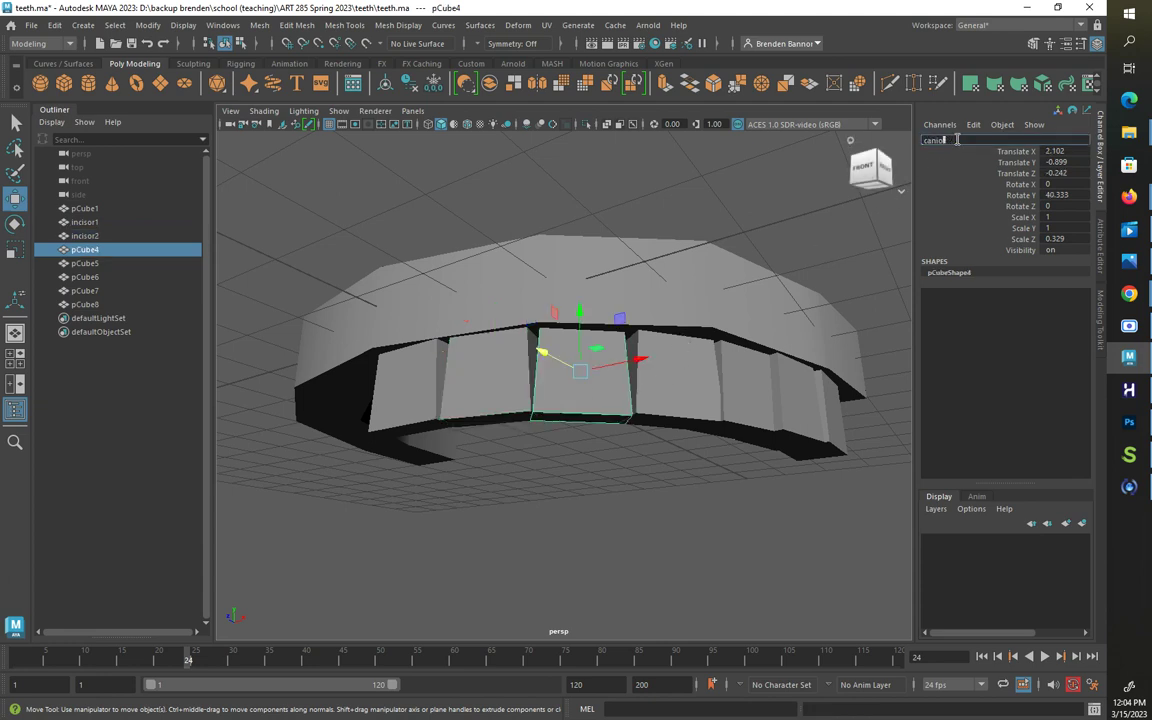
pyautogui.write('ne')
pyautogui.press('Return')
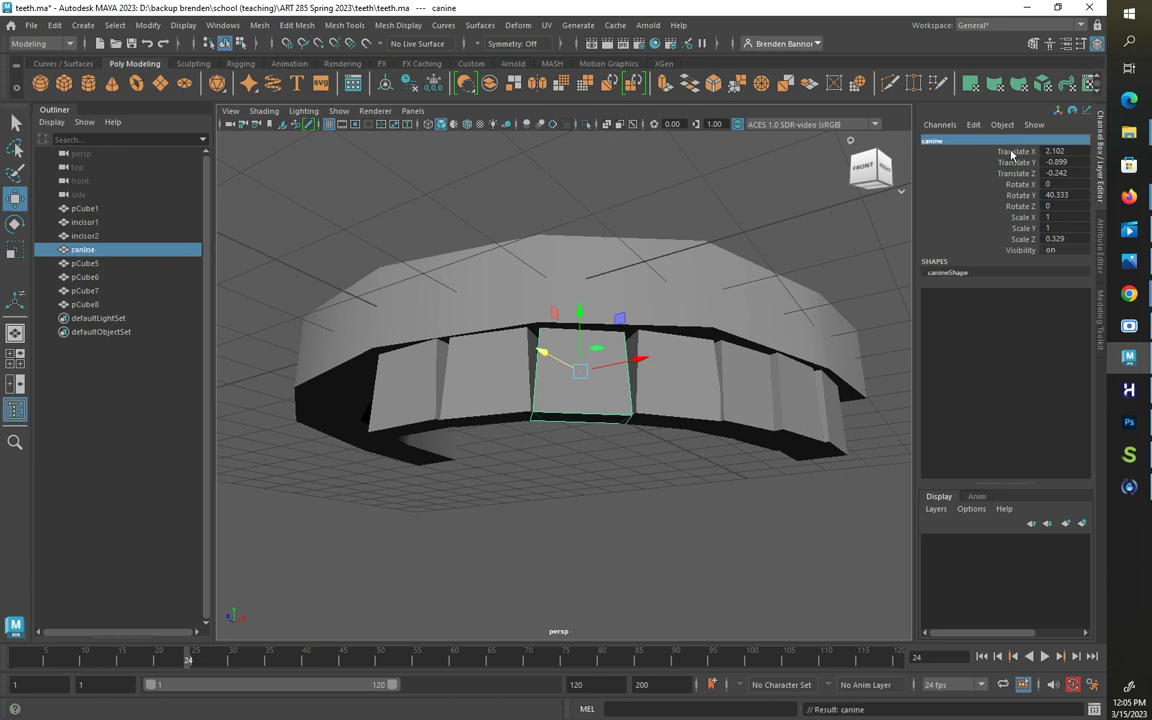
# Step: Rename the fourth tooth block, beside the canine, as premolar1
pyautogui.click(676, 358)
pyautogui.click(940, 140)
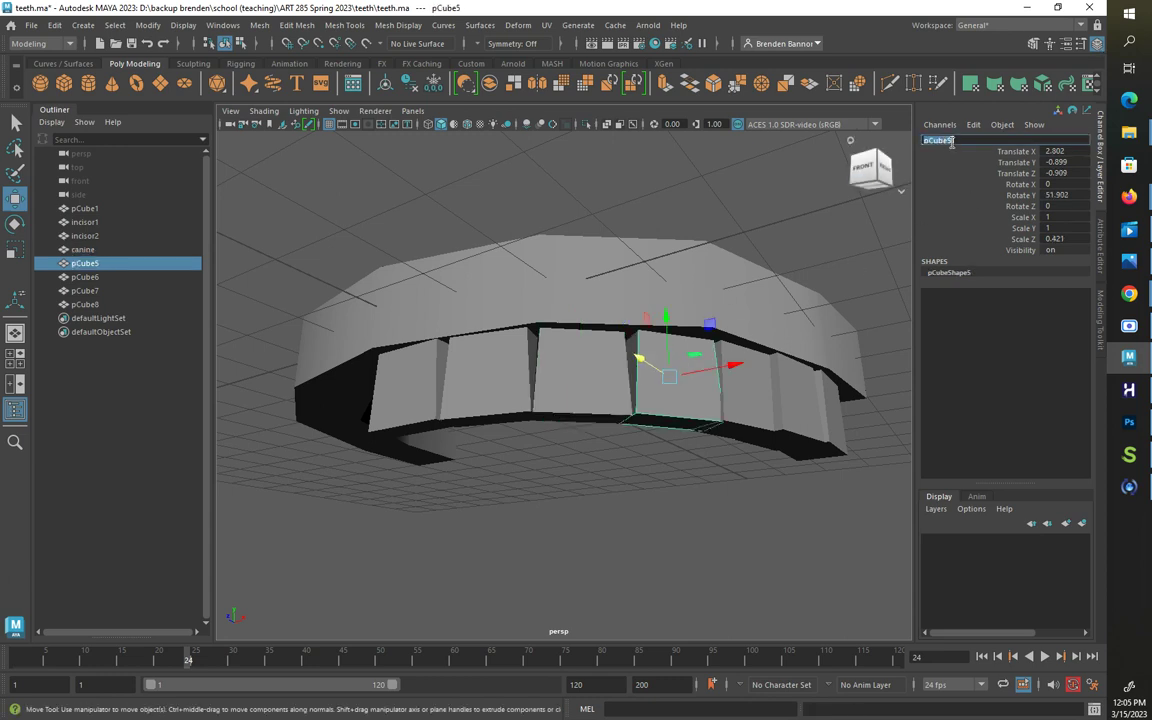
pyautogui.write('premolar1')
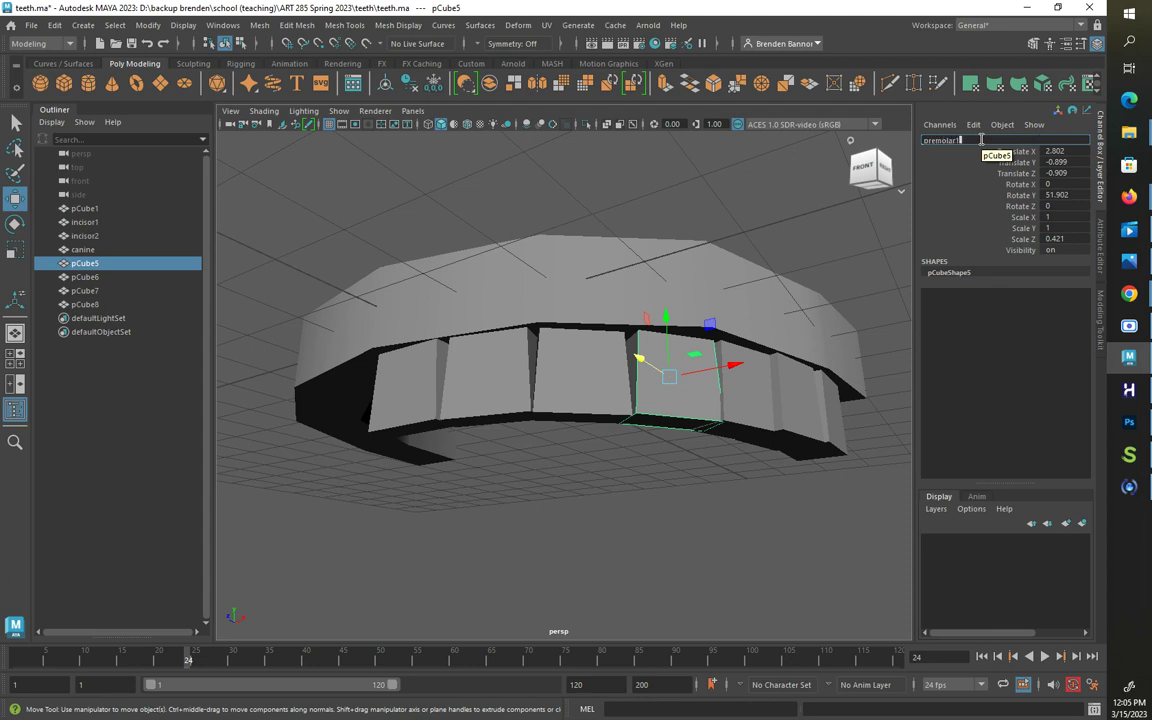
pyautogui.press('Return')
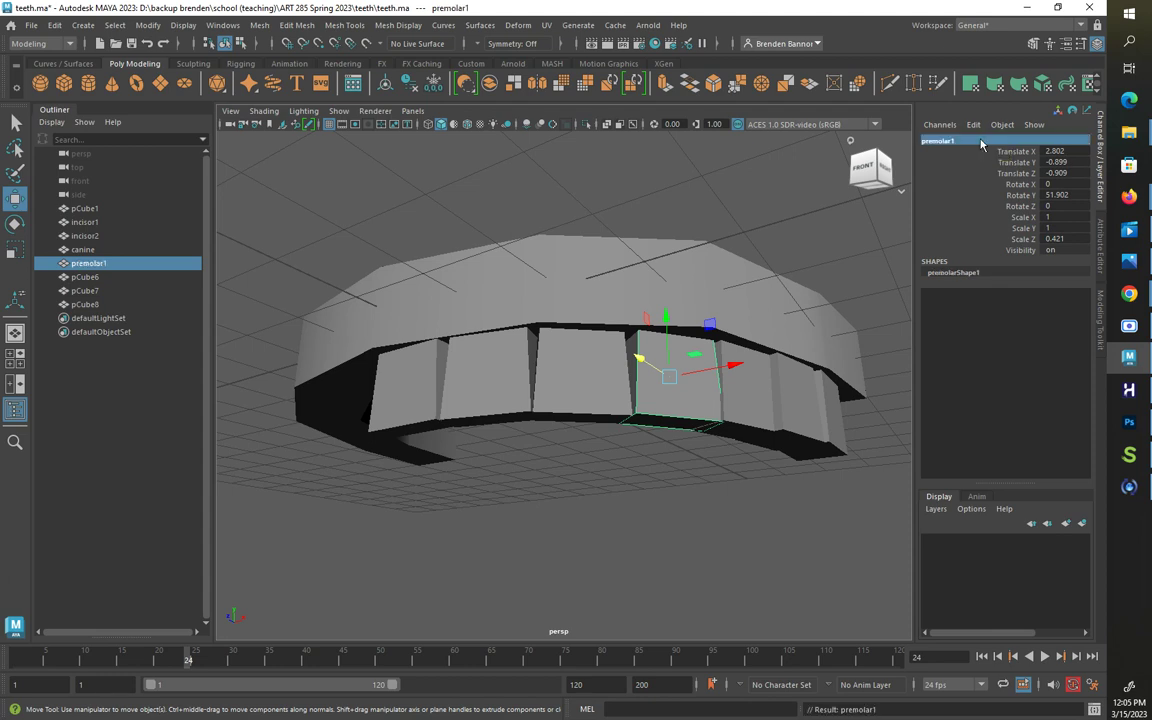
# Step: Rename the fifth tooth block along the arch as premolar2
pyautogui.click(740, 391)
pyautogui.click(988, 141)
pyautogui.write('prem')
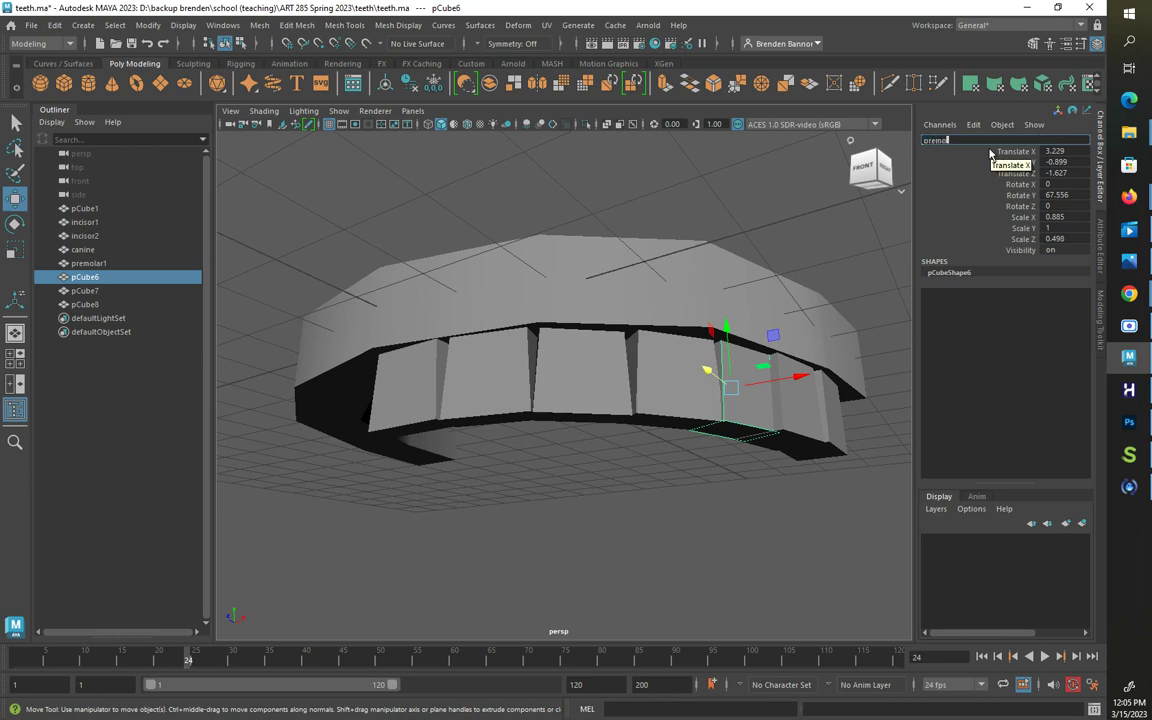
pyautogui.write('olar2')
pyautogui.press('Return')
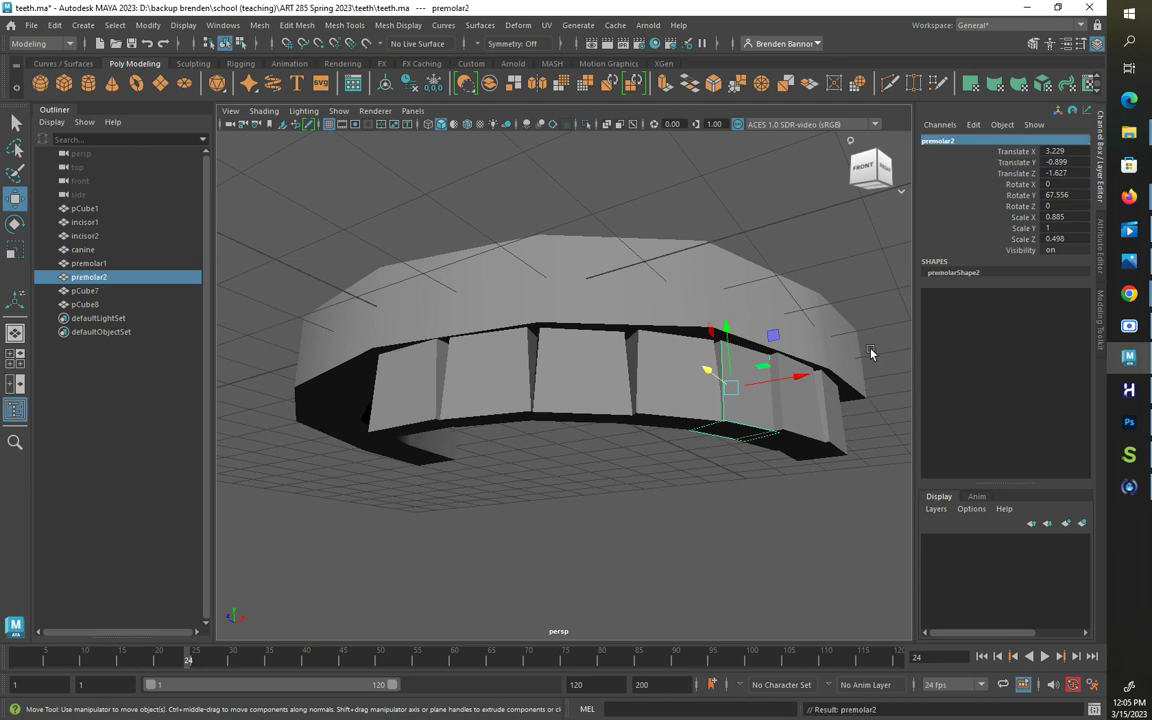
# Step: Rename the sixth tooth block along the arch as molar1
pyautogui.keyDown('alt'); pyautogui.moveTo(625, 475); pyautogui.dragTo(630, 530); pyautogui.keyUp('alt')
pyautogui.click(630, 390)
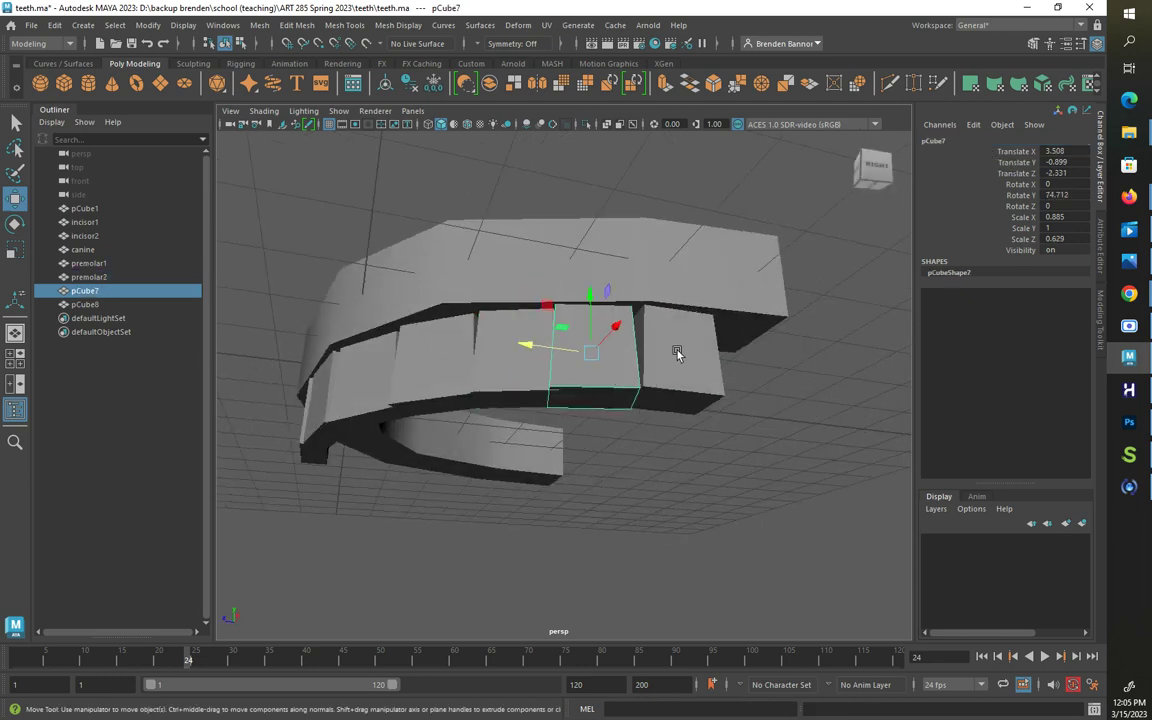
pyautogui.click(969, 140)
pyautogui.write('mo')
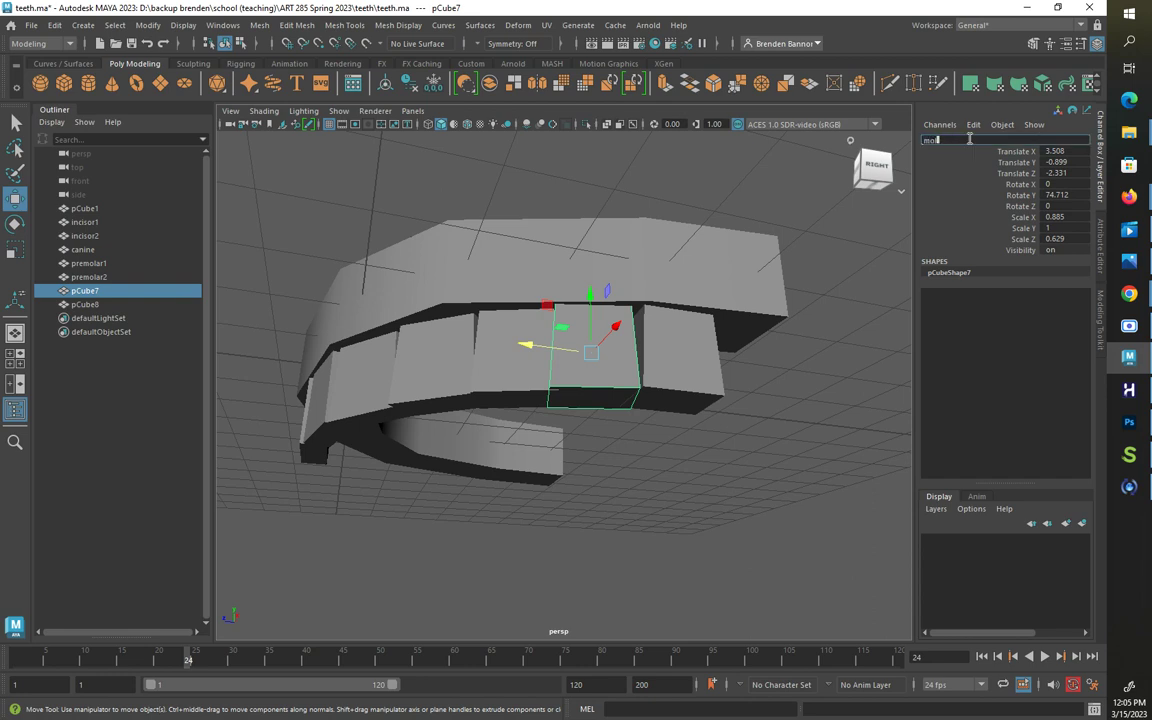
pyautogui.write('lar1')
pyautogui.press('Return')
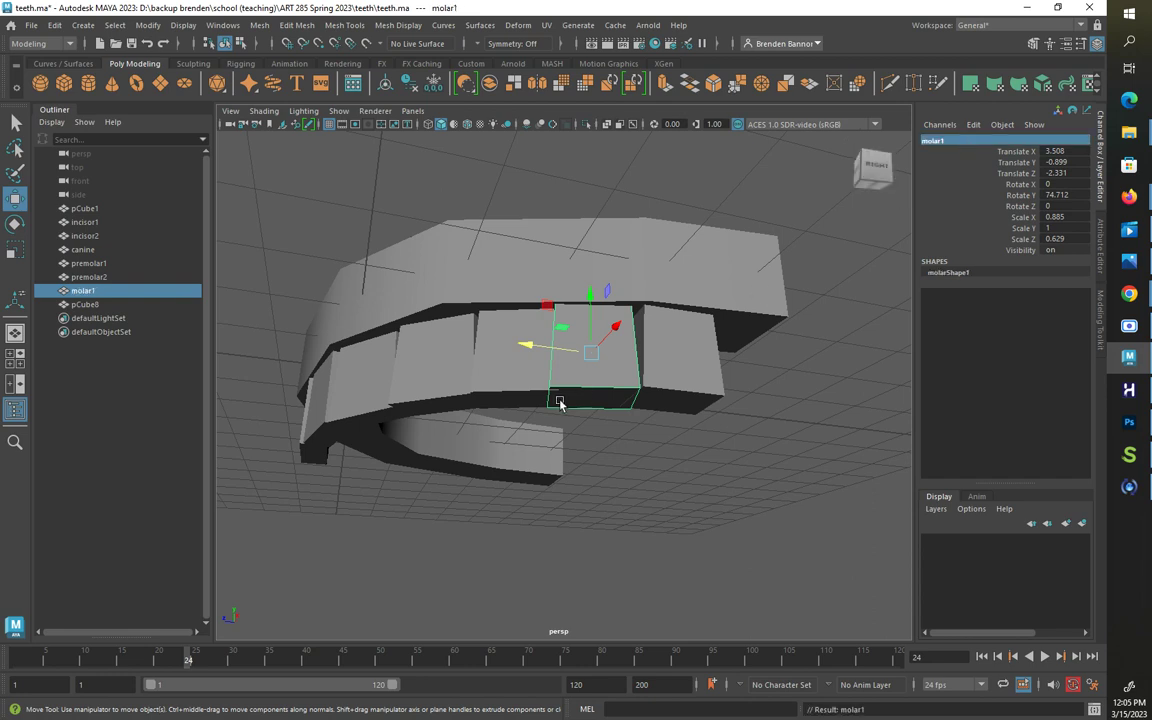
# Step: Rename the last tooth block at the end of the arch as molar2
pyautogui.click(661, 337)
pyautogui.click(975, 142)
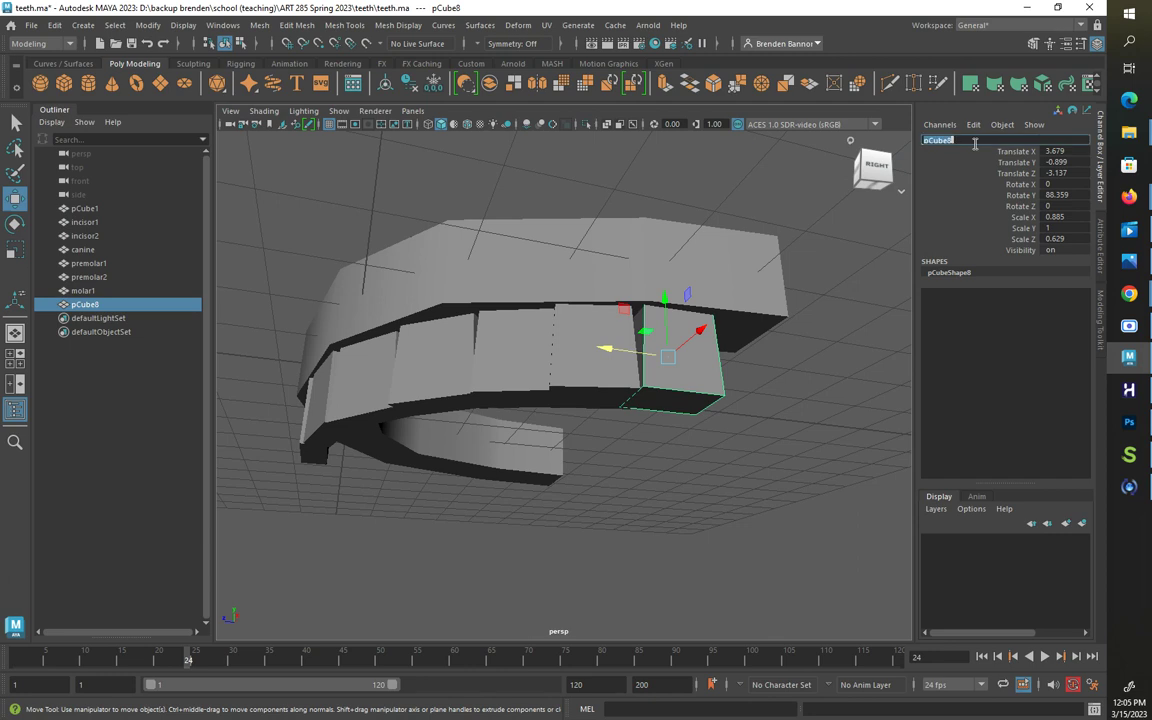
pyautogui.write('molar2')
pyautogui.press('Return')
# Step: Try to mirror all seven teeth across the world X axis with Cut Geometry on and Combine with Original off
pyautogui.keyDown('alt'); pyautogui.moveTo(902, 246); pyautogui.dragTo(406, 573); pyautogui.keyUp('alt')
pyautogui.click(801, 539)
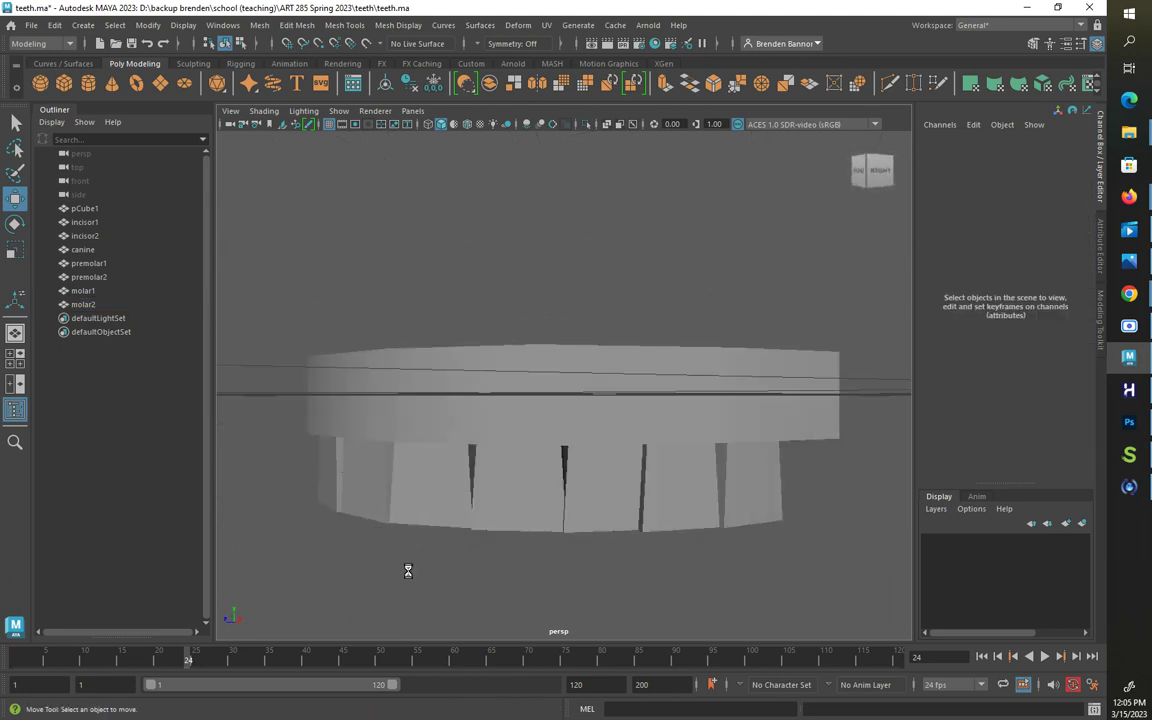
pyautogui.moveTo(256, 568); pyautogui.dragTo(795, 485)
pyautogui.keyDown('alt'); pyautogui.moveTo(532, 604); pyautogui.dragTo(614, 563); pyautogui.keyUp('alt')
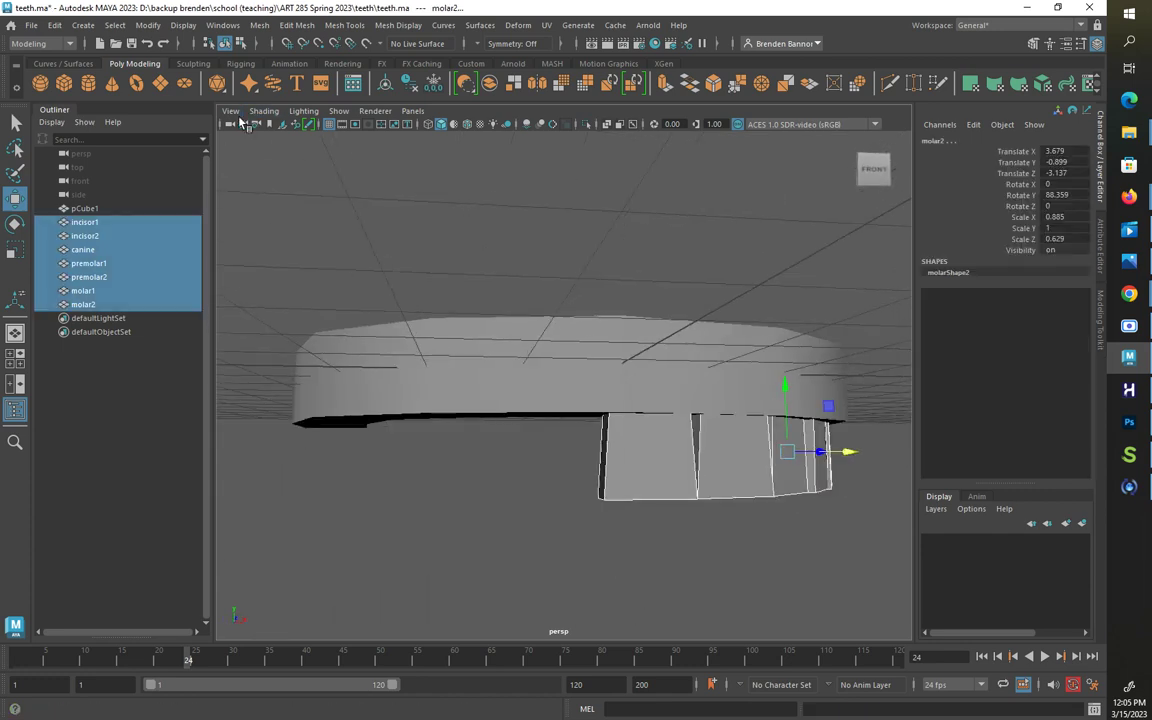
pyautogui.click(259, 25)
pyautogui.click(386, 237)
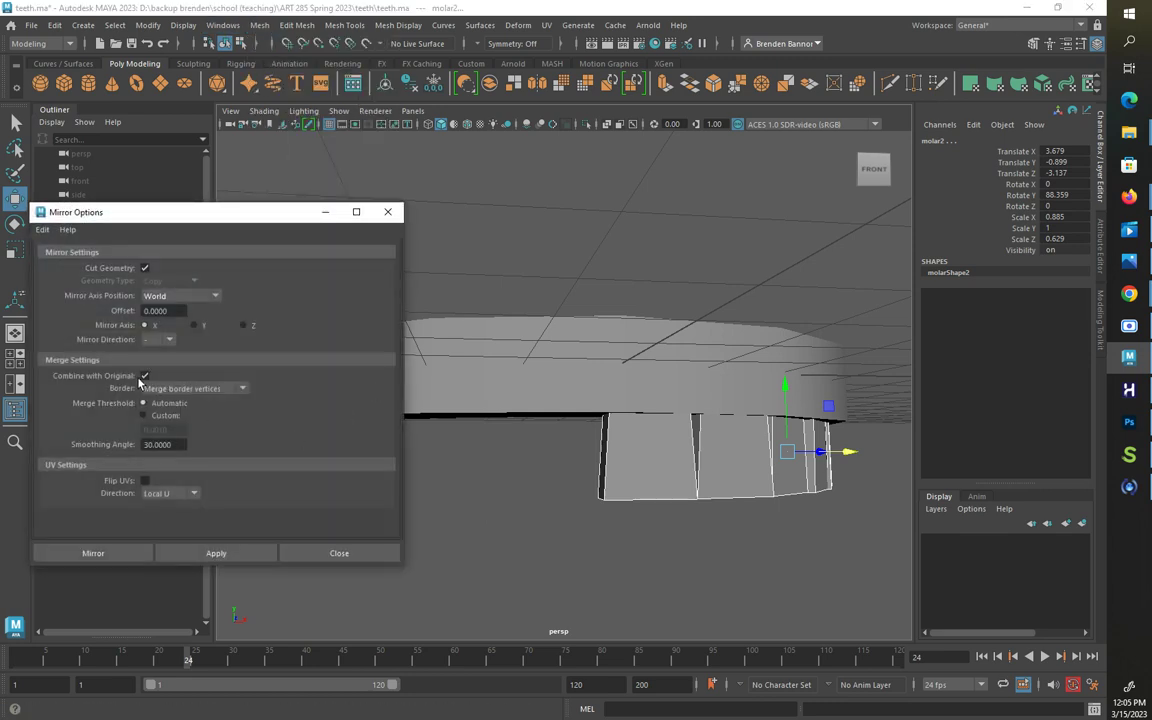
pyautogui.click(145, 377)
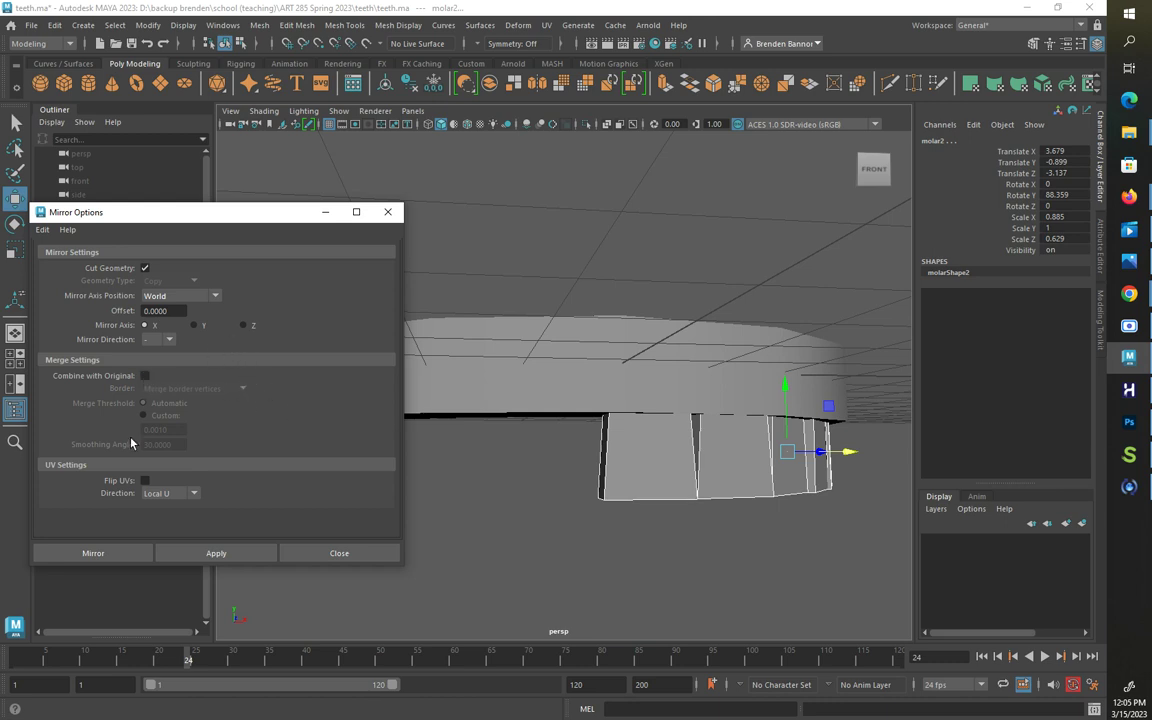
pyautogui.click(95, 553)
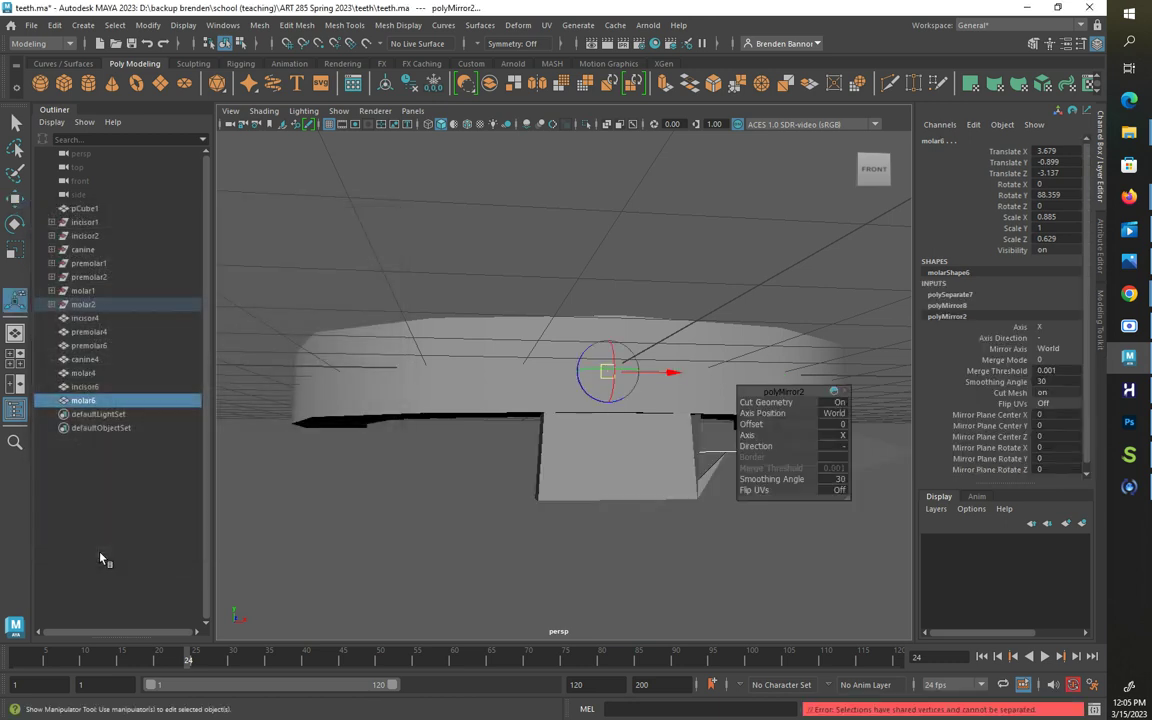
pyautogui.hotkey('ctrl', 'z')
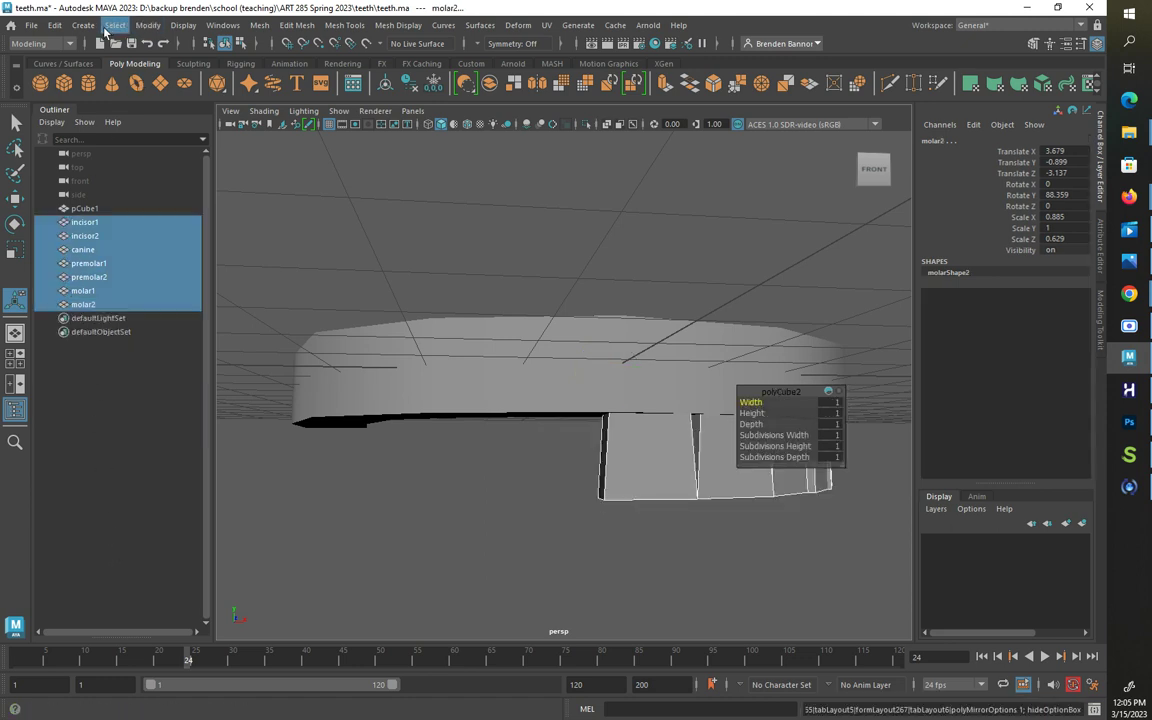
# Step: Try to mirror the selected teeth again using a different mirror axis position
pyautogui.click(261, 26)
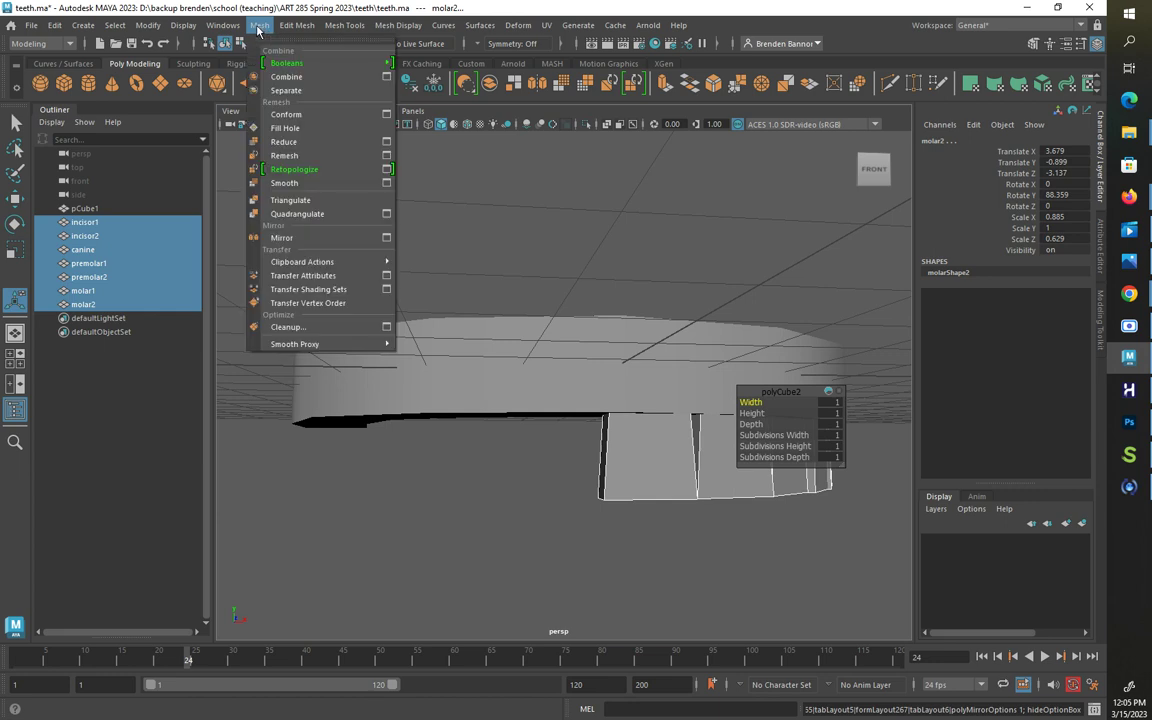
pyautogui.click(385, 237)
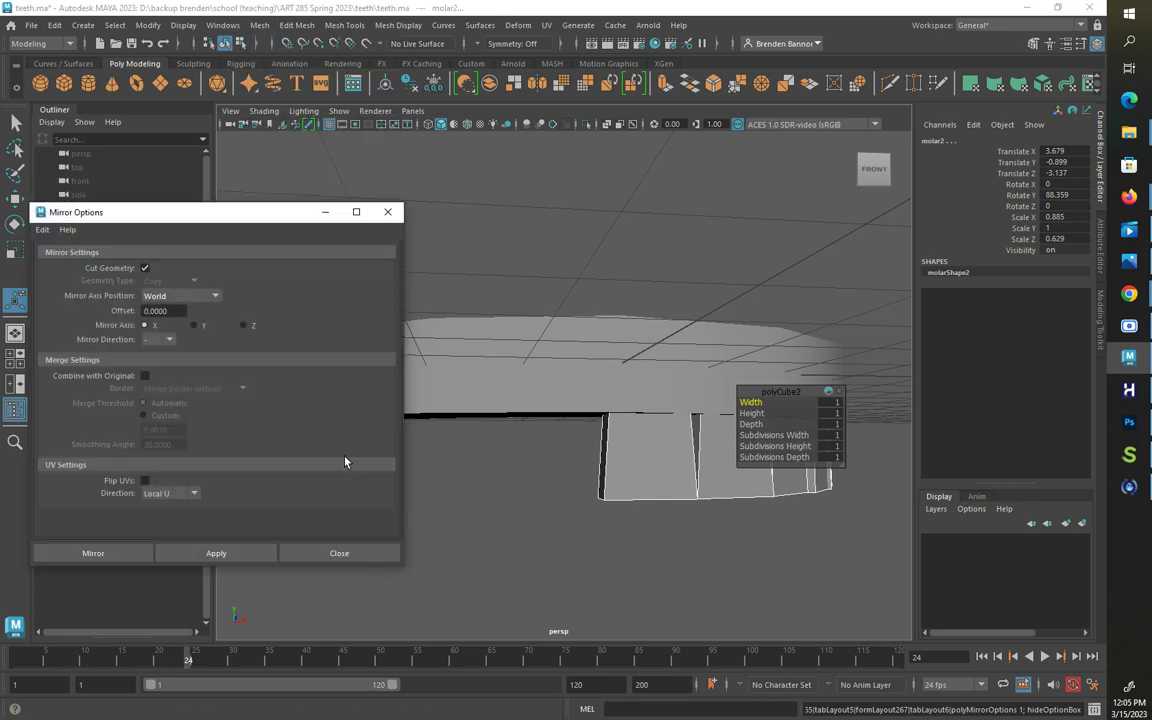
pyautogui.click(218, 296)
pyautogui.click(191, 337)
pyautogui.click(197, 555)
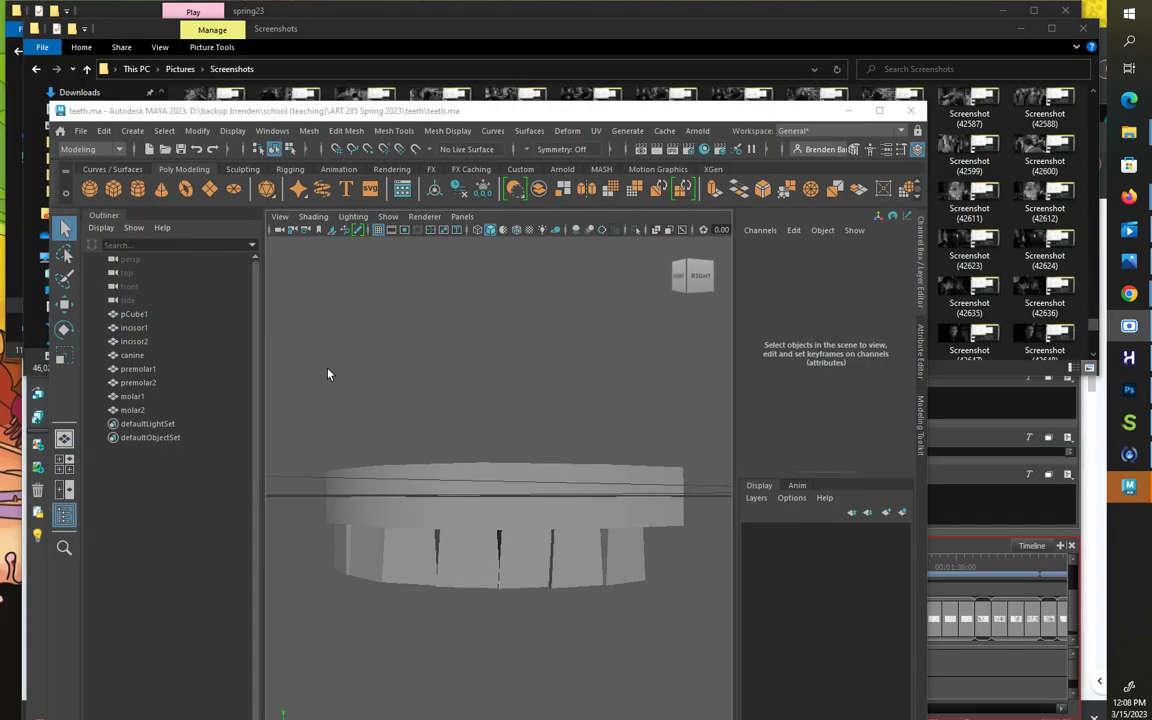
# Step: Select all seven teeth and mirror copies across the world X axis with Cut Geometry and Combine with Original off
pyautogui.keyDown('alt'); pyautogui.moveTo(393, 393); pyautogui.dragTo(482, 516); pyautogui.keyUp('alt')
pyautogui.moveTo(388, 610); pyautogui.dragTo(646, 615)
pyautogui.moveTo(514, 633)
pyautogui.keyDown('alt'); pyautogui.mouseDown()
pyautogui.moveTo(483, 653)
pyautogui.moveTo(497, 667)
pyautogui.moveTo(504, 645)
pyautogui.mouseUp(); pyautogui.keyUp('alt')
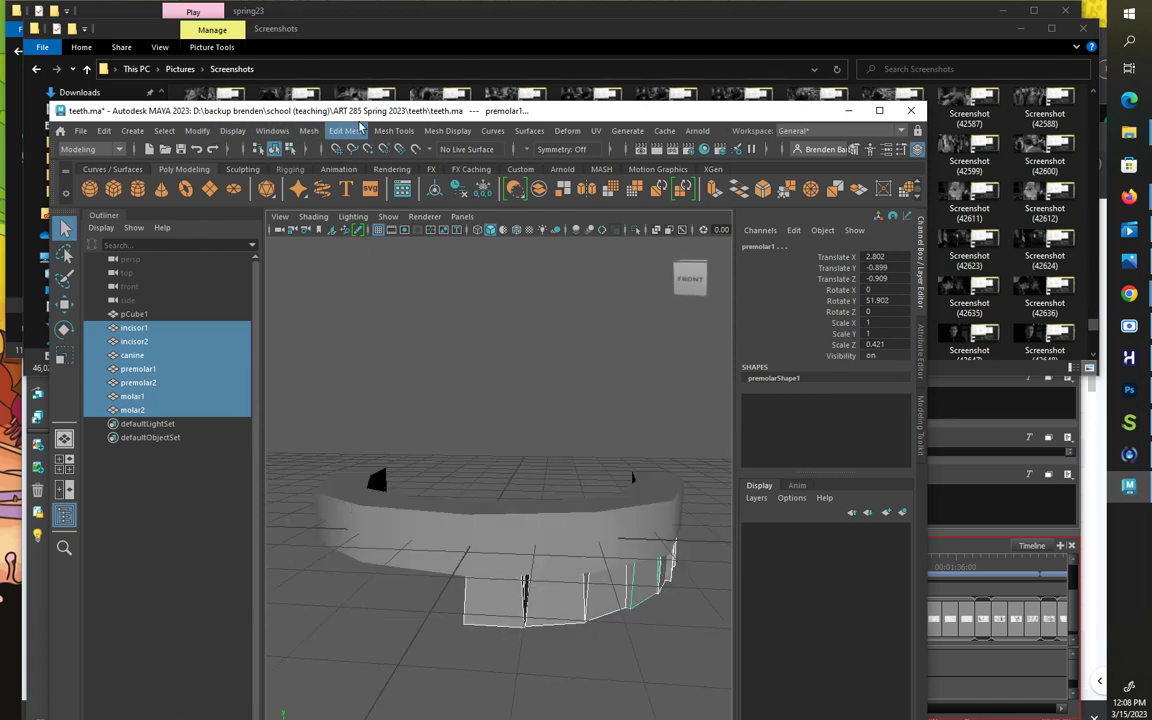
pyautogui.click(309, 132)
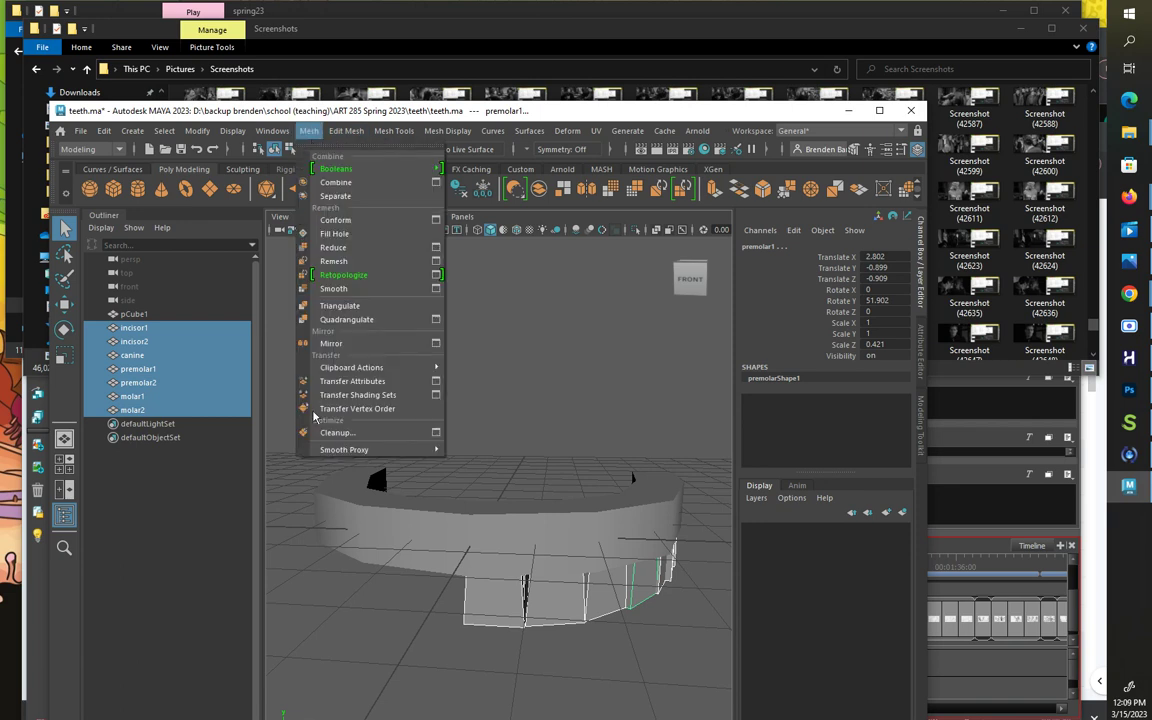
pyautogui.click(436, 344)
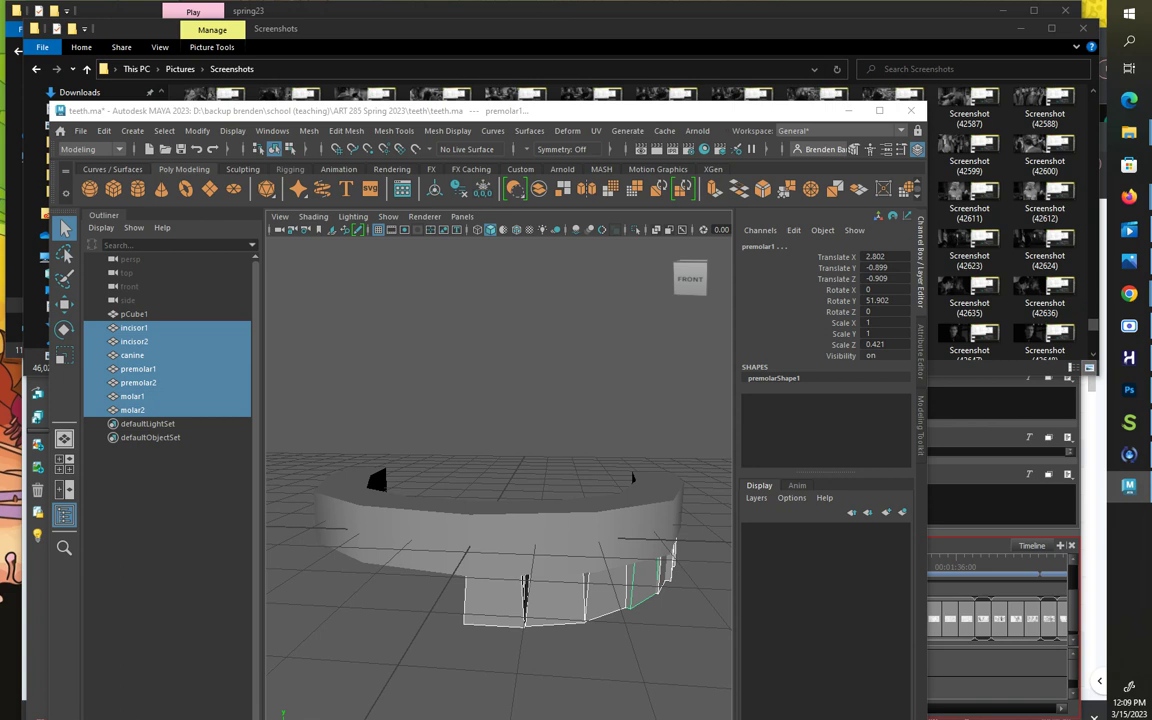
pyautogui.moveTo(92, 262); pyautogui.dragTo(466, 256)
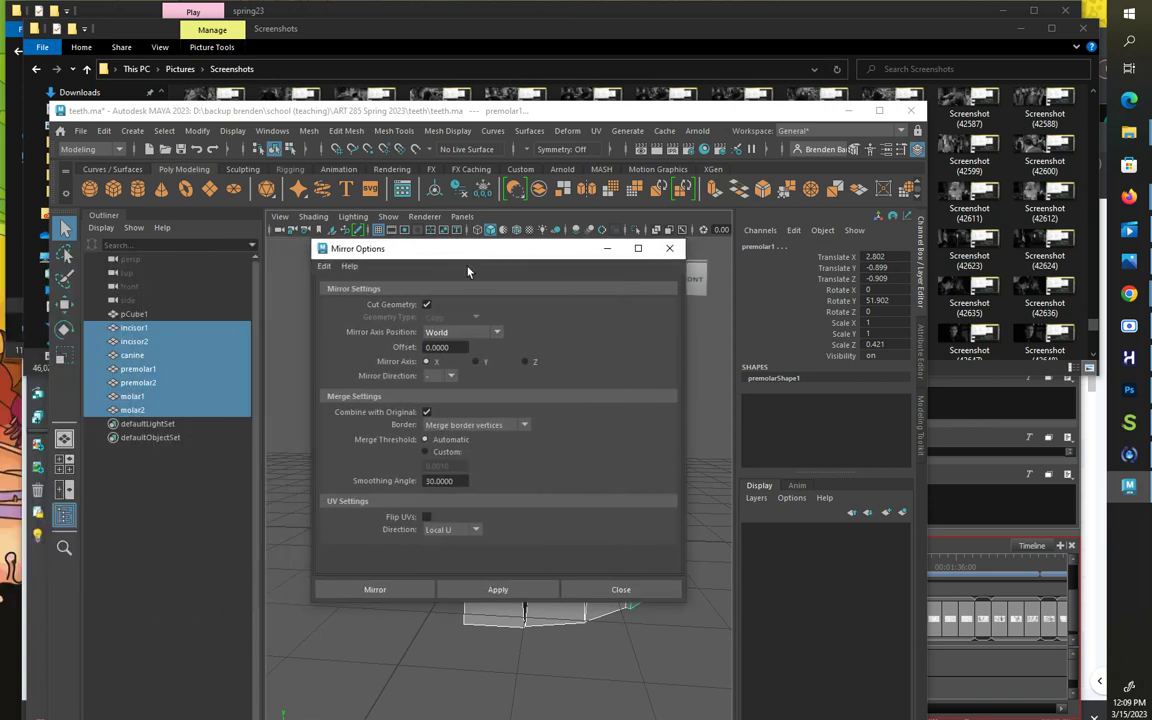
pyautogui.click(427, 412)
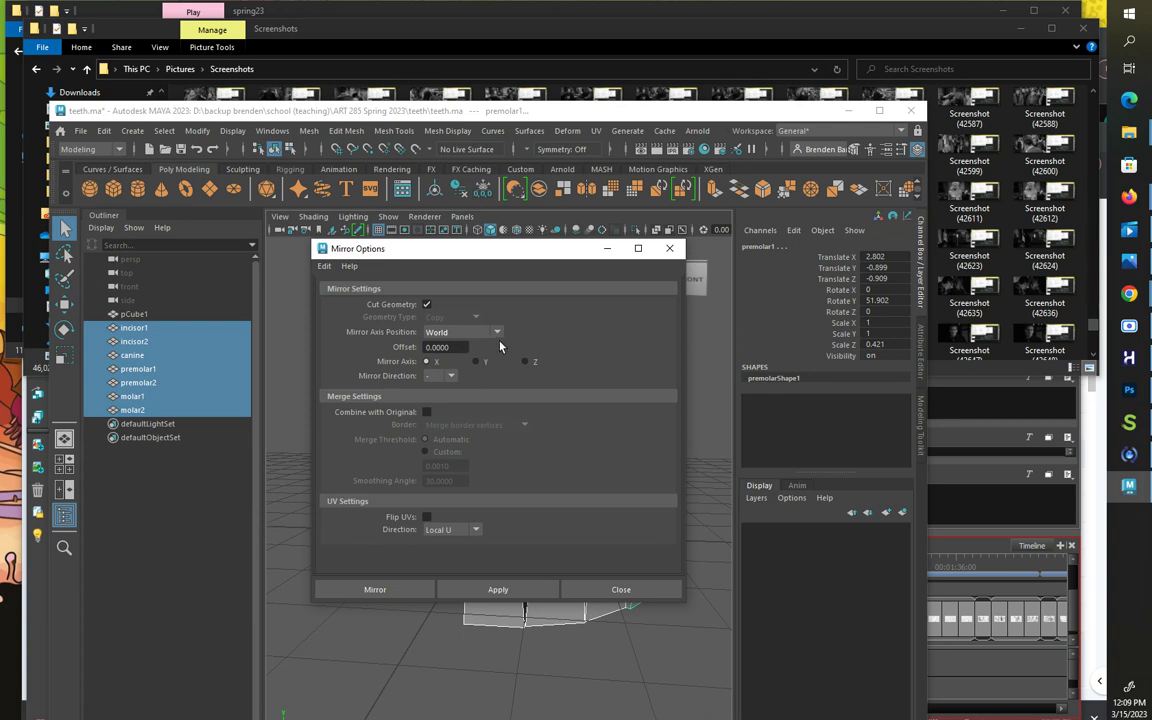
pyautogui.click(427, 305)
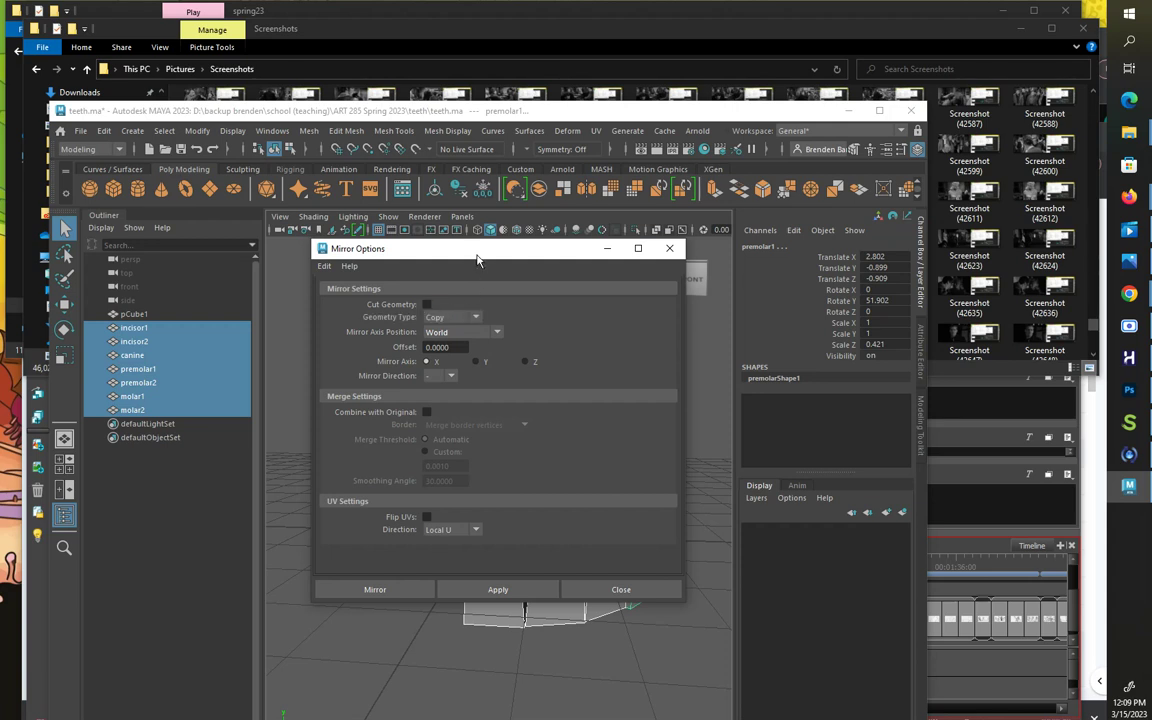
pyautogui.moveTo(480, 258); pyautogui.dragTo(875, 228)
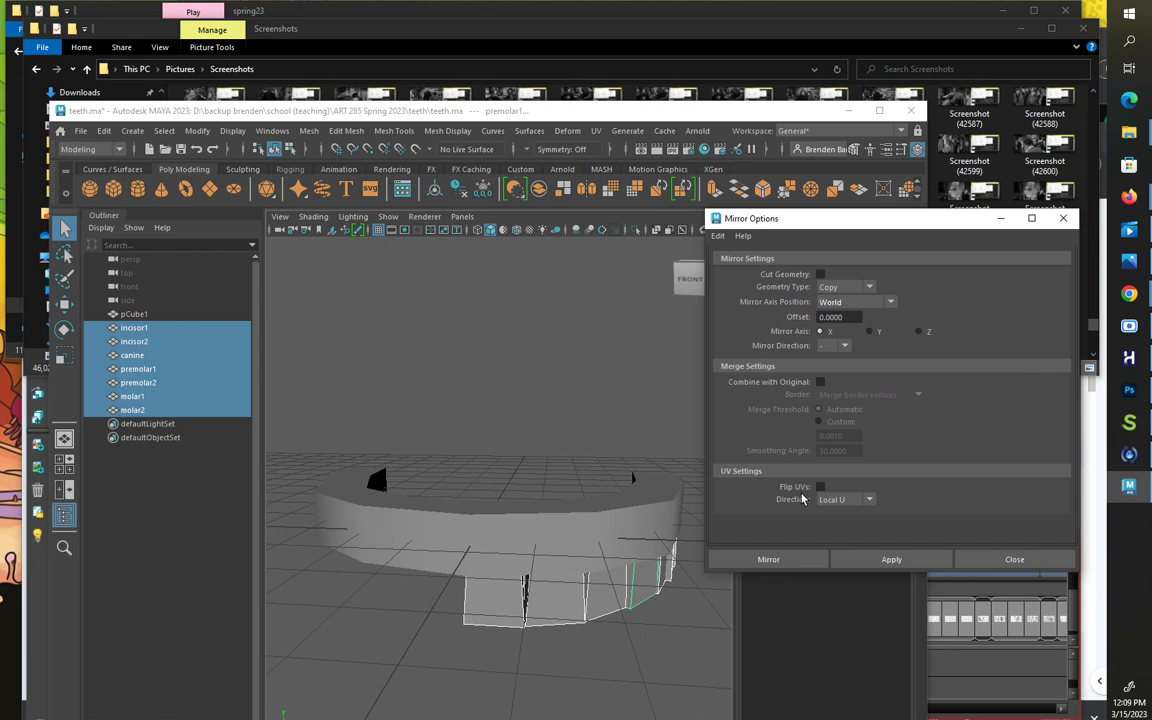
pyautogui.click(769, 561)
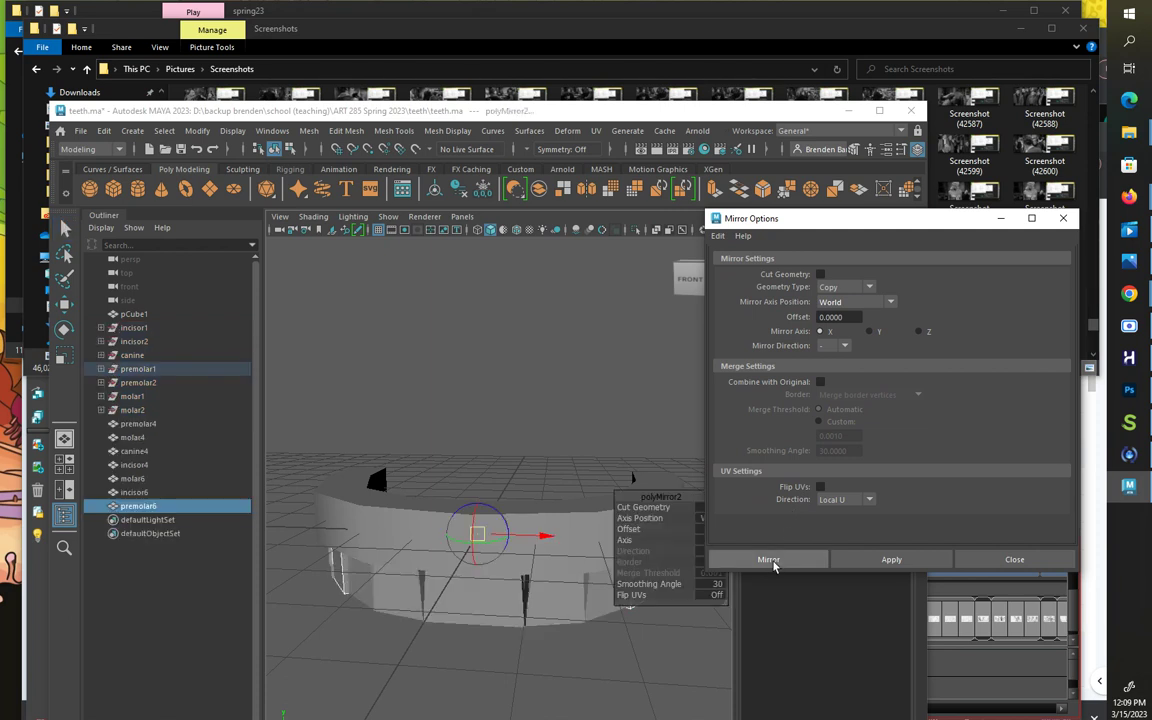
# Step: Select the arch and all the teeth on both sides, bake their pivots and freeze their transformations
pyautogui.keyDown('alt'); pyautogui.moveTo(519, 447); pyautogui.dragTo(473, 447); pyautogui.keyUp('alt')
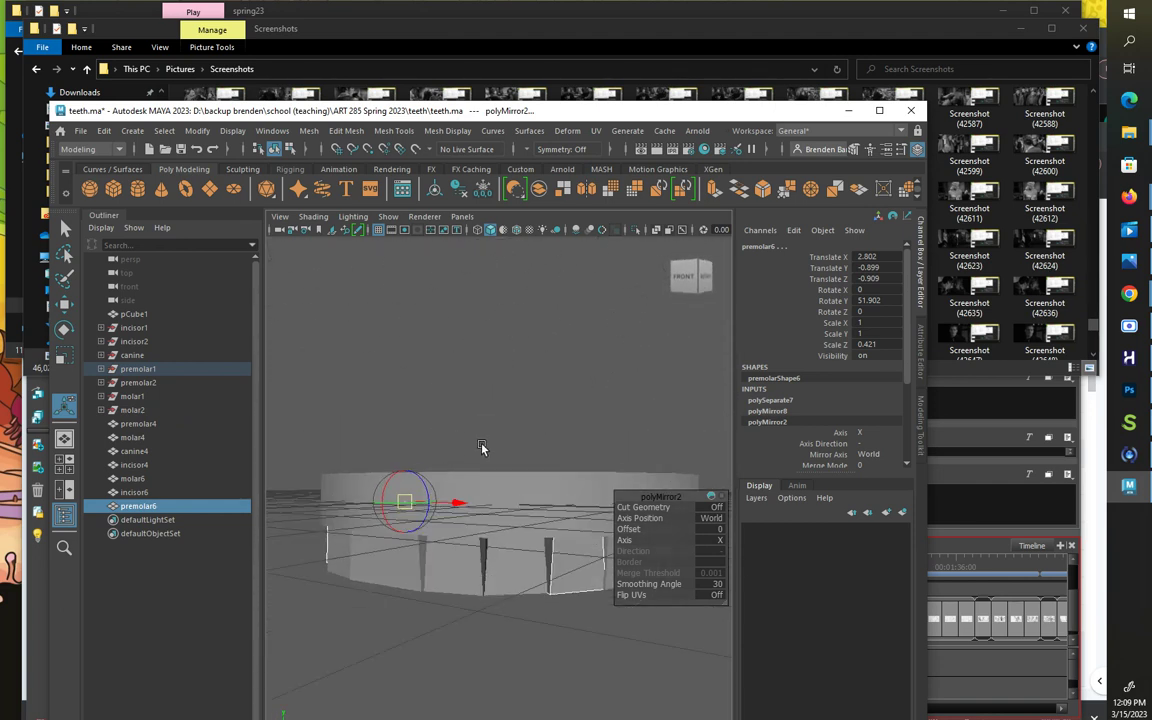
pyautogui.scroll(-5, 504, 450)
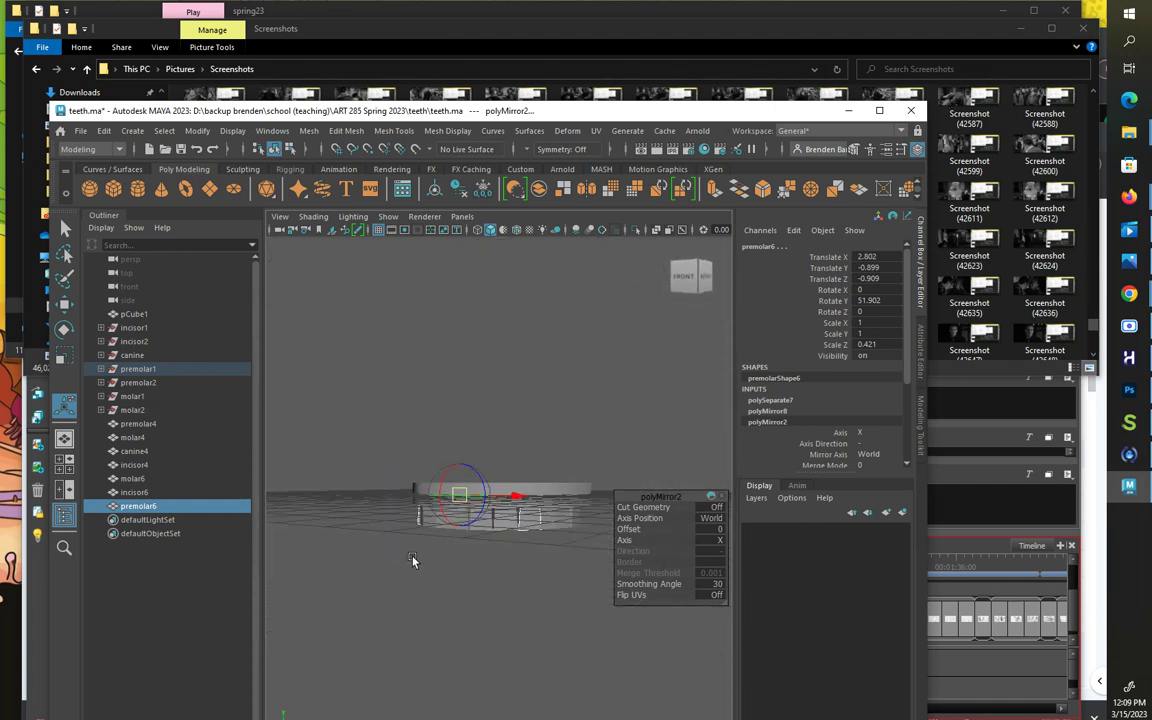
pyautogui.click(388, 568)
pyautogui.keyDown('alt'); pyautogui.moveTo(388, 568); pyautogui.dragTo(488, 405); pyautogui.keyUp('alt')
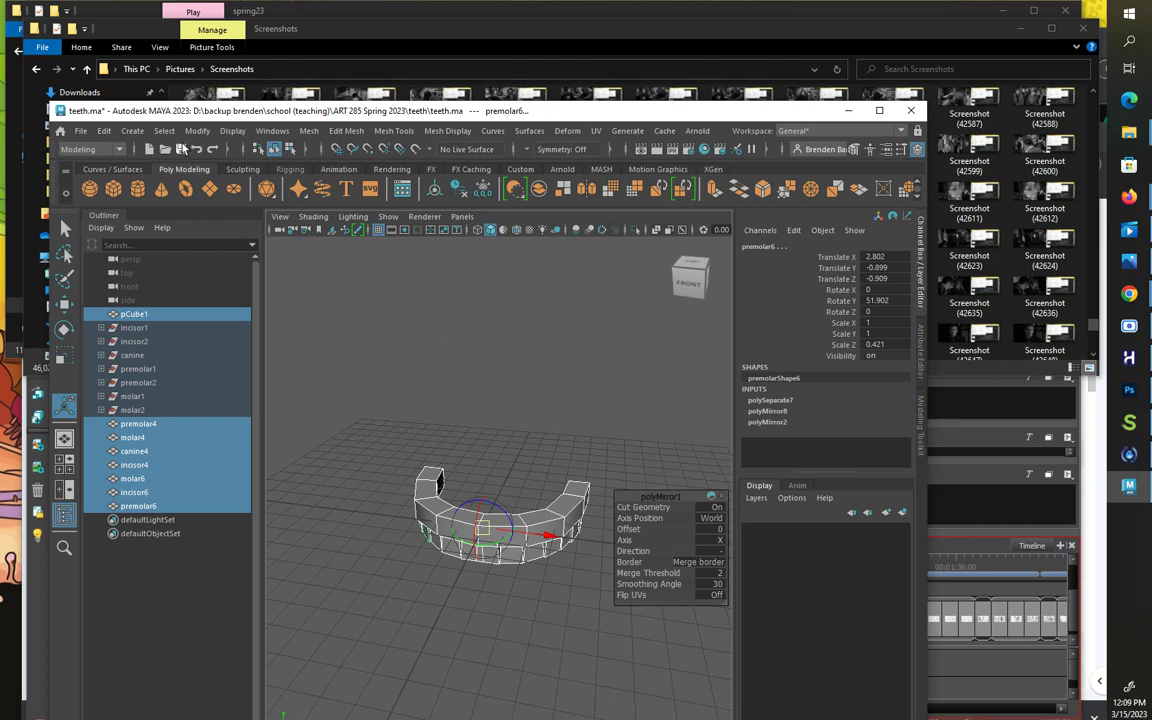
pyautogui.click(195, 134)
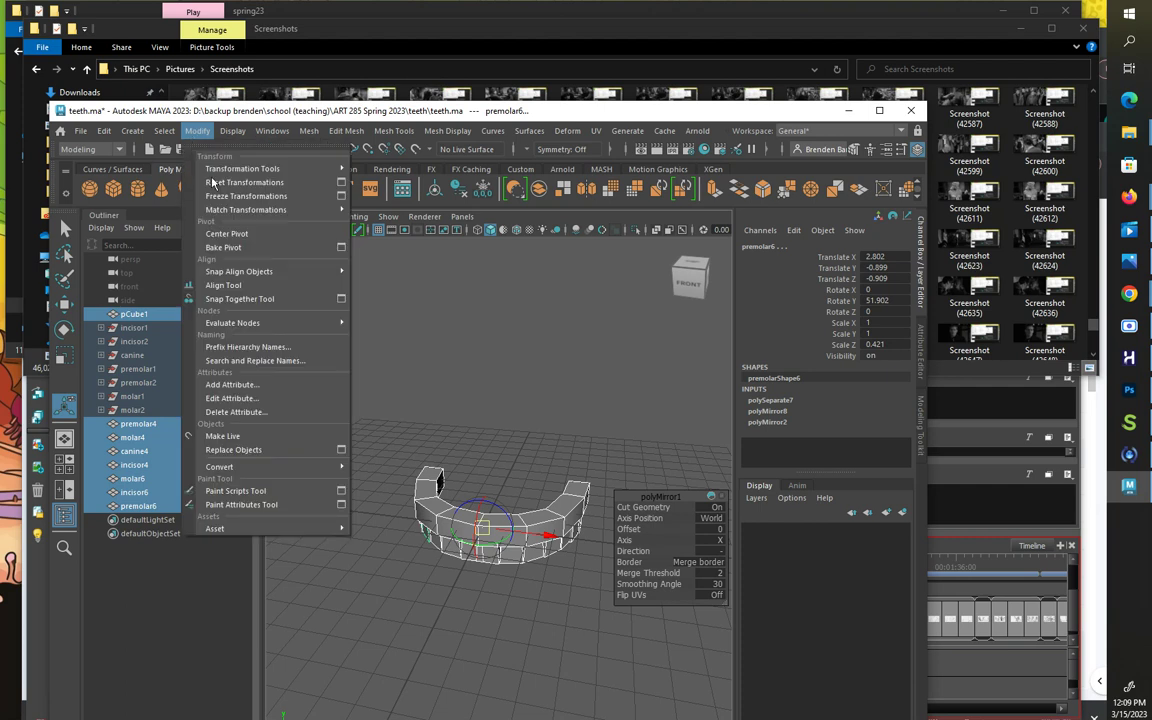
pyautogui.click(226, 247)
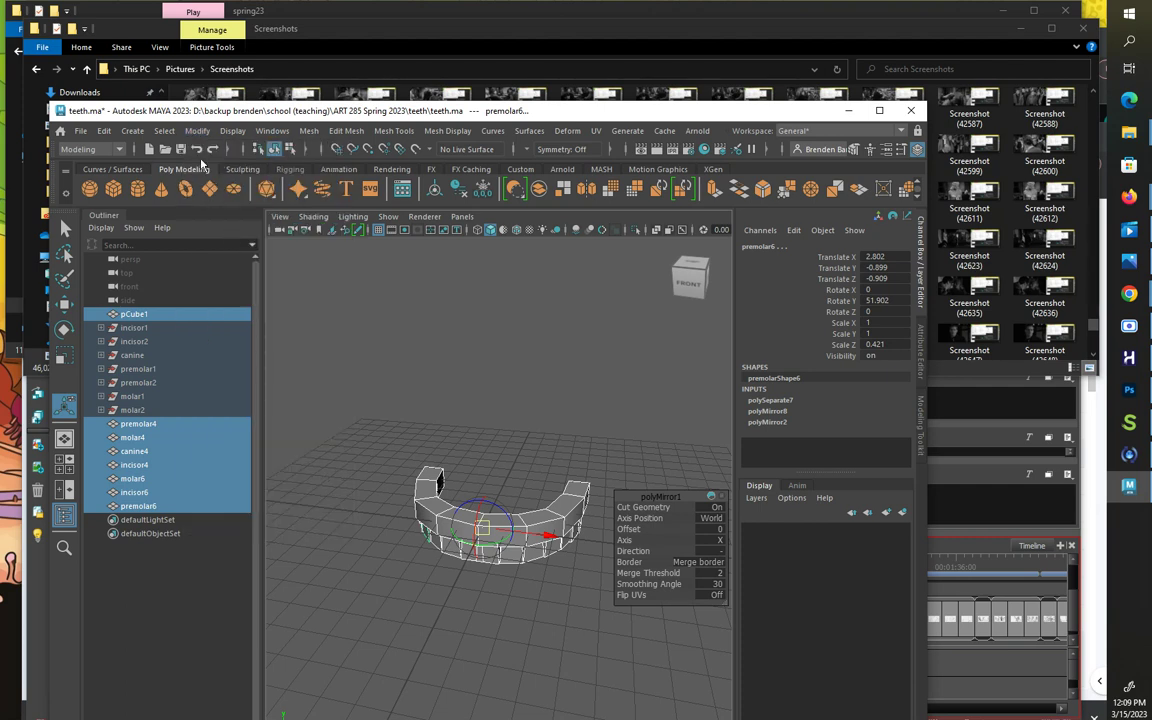
pyautogui.click(197, 131)
pyautogui.click(210, 193)
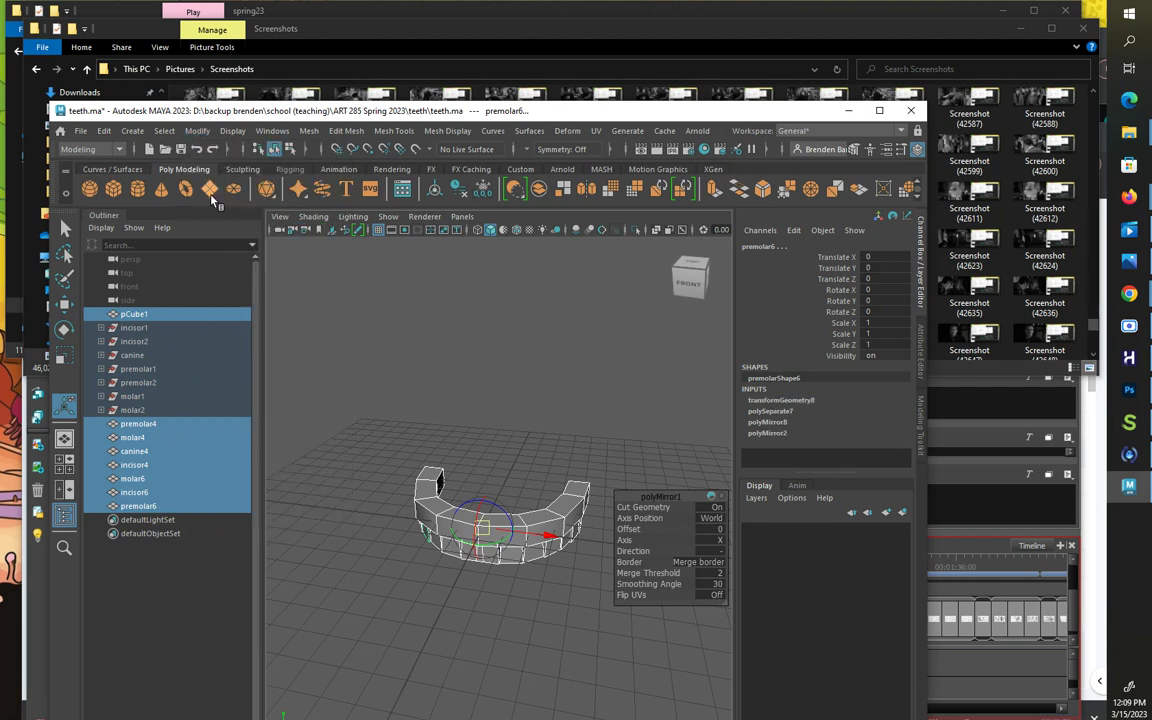
# Step: Delete the construction history of the selected arch and all teeth, and center their pivots
pyautogui.click(105, 131)
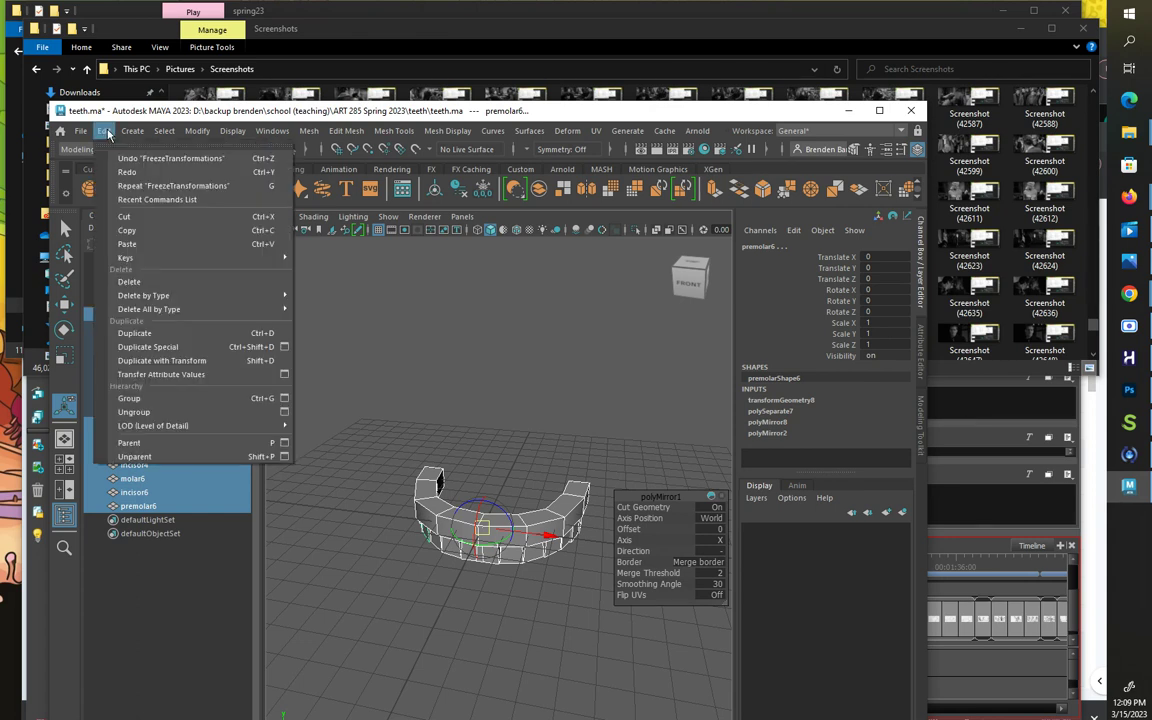
pyautogui.moveTo(126, 301)
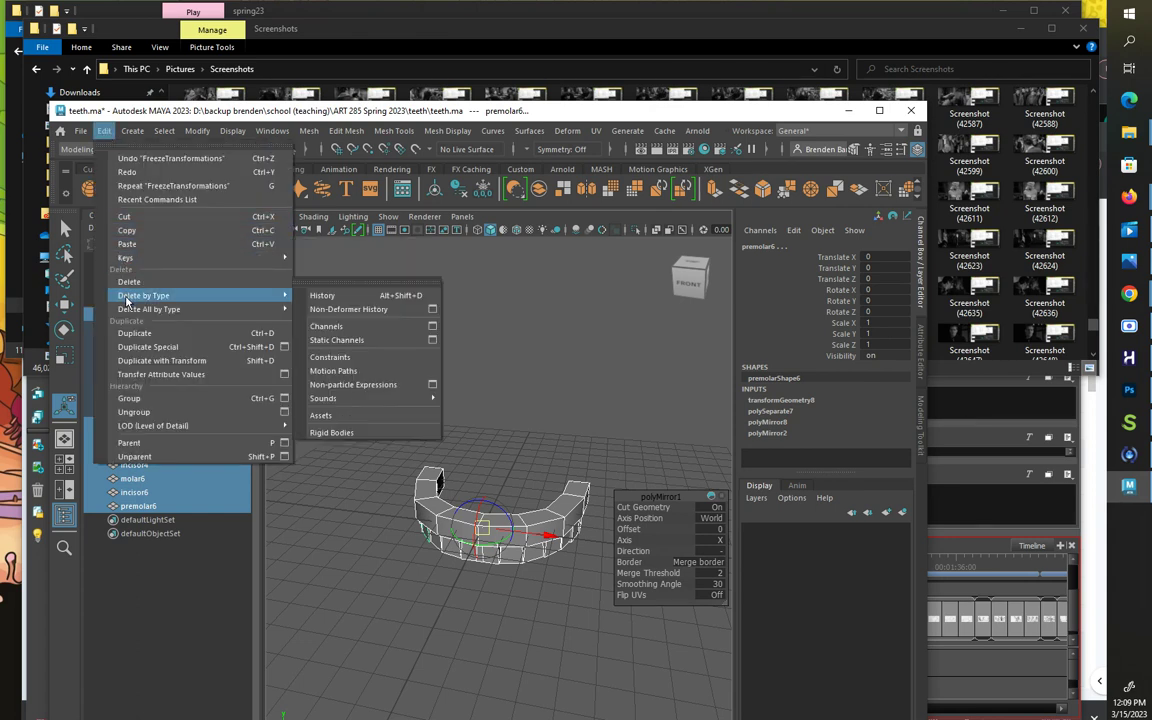
pyautogui.click(323, 296)
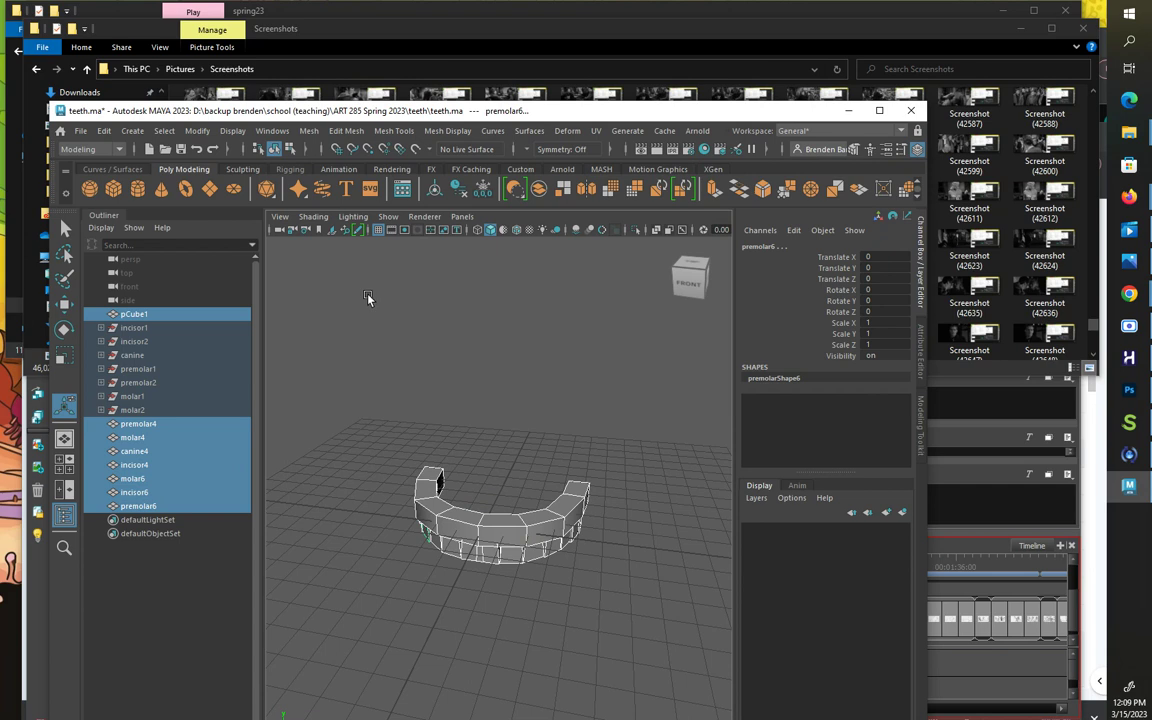
pyautogui.click(198, 131)
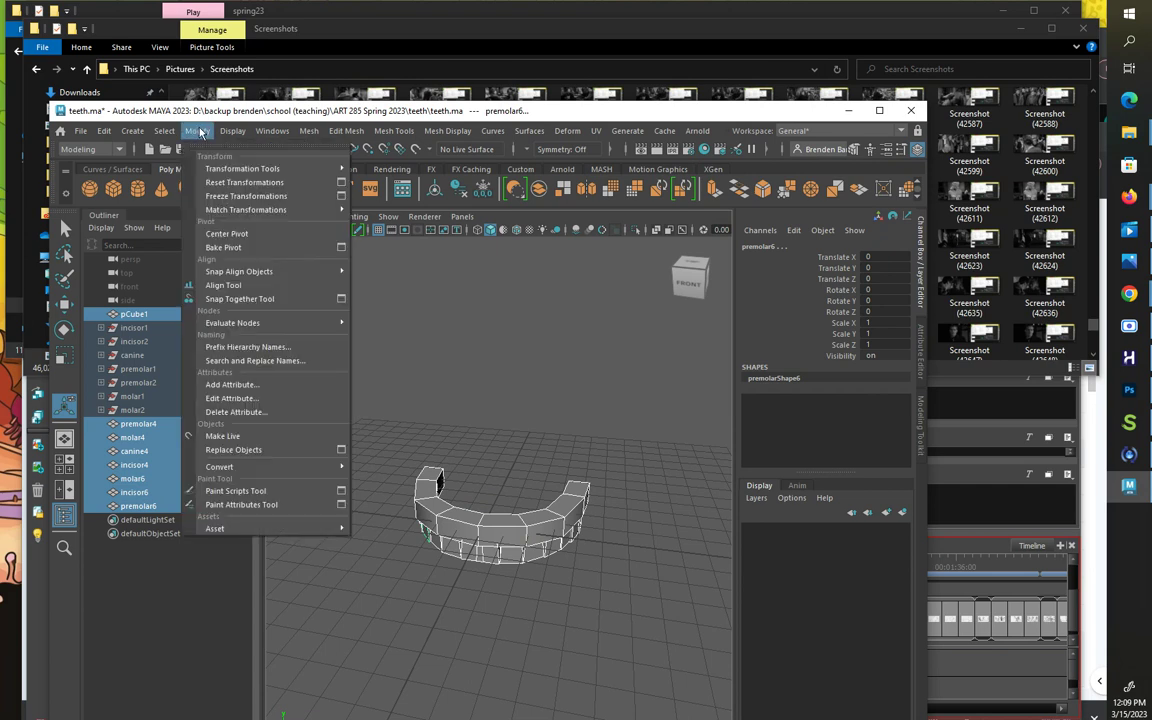
pyautogui.click(217, 235)
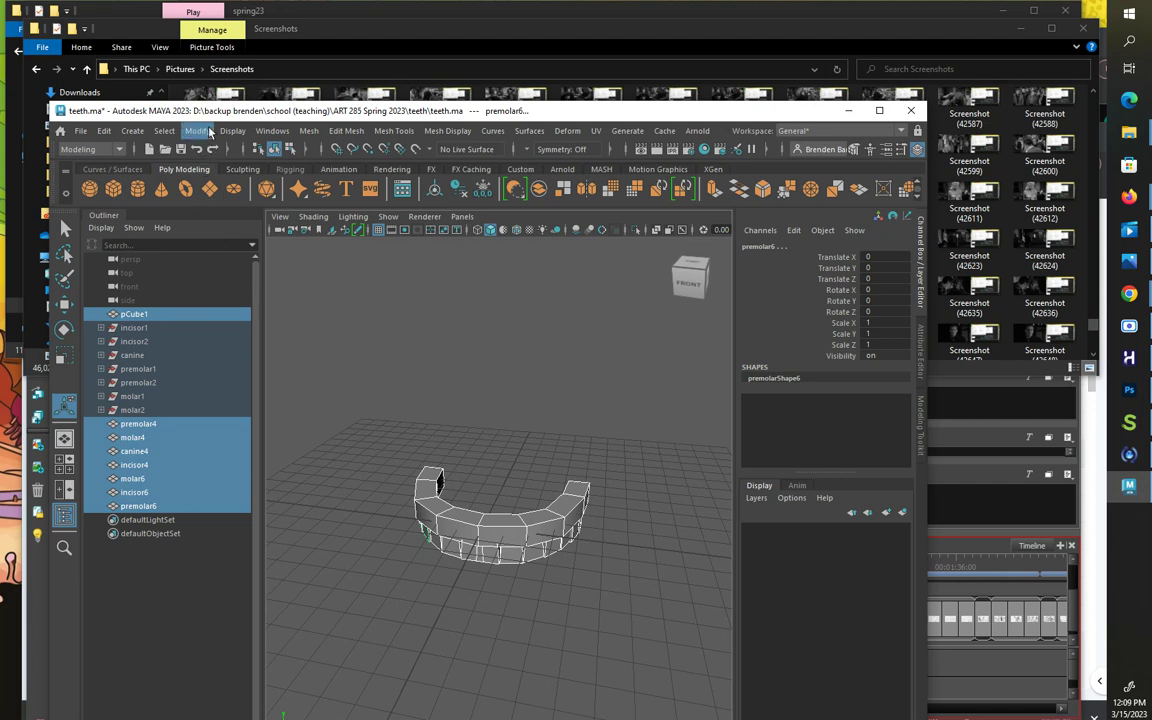
# Step: Freeze the transformations of the arch and all teeth with their centered pivots, and delete their history again
pyautogui.click(198, 131)
pyautogui.click(219, 198)
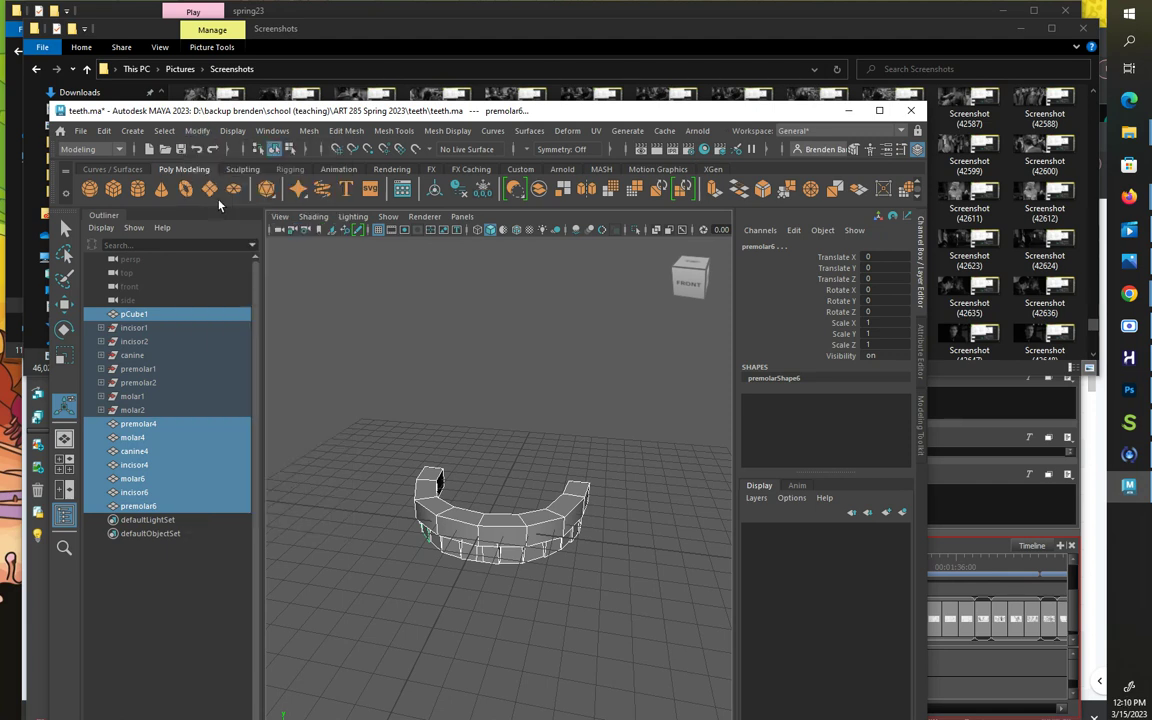
pyautogui.click(104, 131)
pyautogui.moveTo(141, 296)
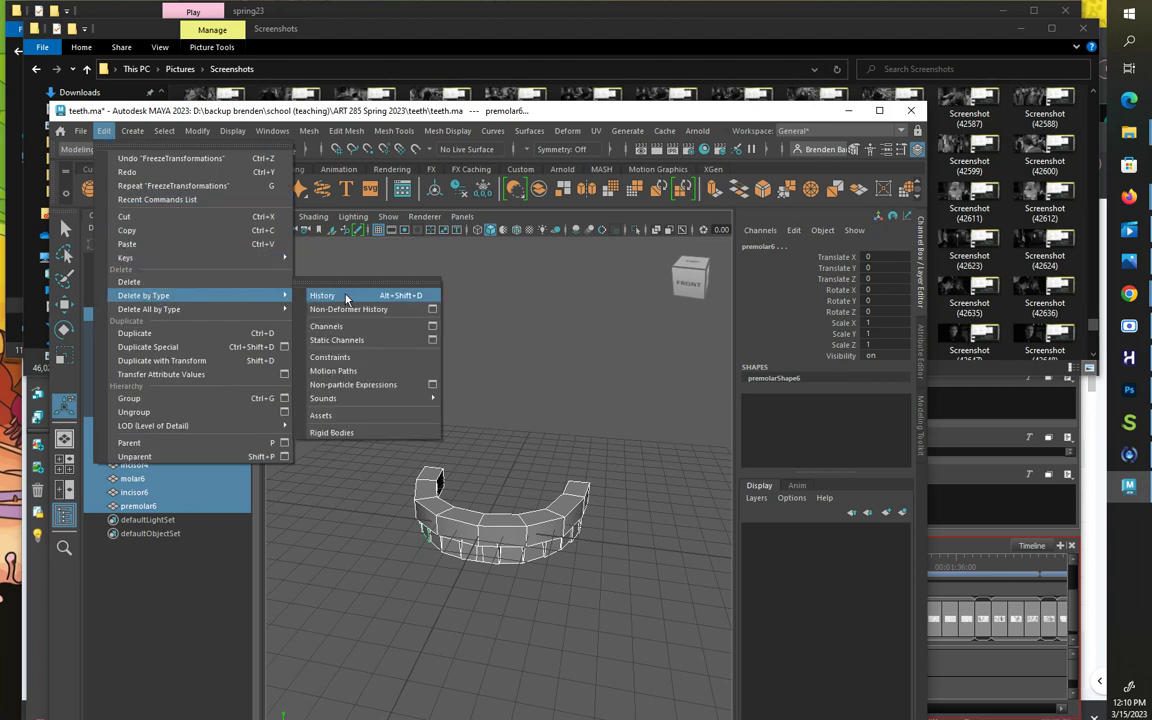
pyautogui.click(346, 298)
# Step: Try moving only the seven teeth on one half of the arch along the X axis
pyautogui.click(509, 326)
pyautogui.moveTo(370, 380); pyautogui.dragTo(647, 594)
pyautogui.keyDown('alt'); pyautogui.moveTo(621, 489); pyautogui.dragTo(567, 433); pyautogui.keyUp('alt')
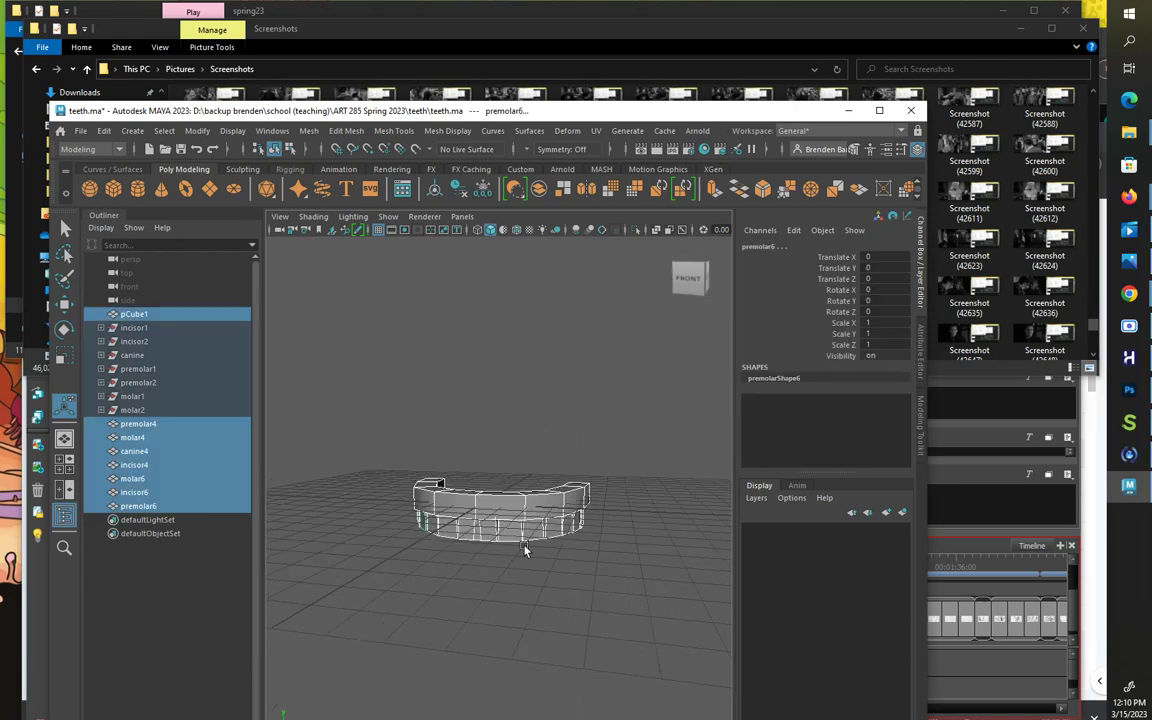
pyautogui.scroll(6, 525, 548)
pyautogui.click(521, 609)
pyautogui.keyDown('alt'); pyautogui.moveTo(521, 606); pyautogui.dragTo(525, 606); pyautogui.keyUp('alt')
pyautogui.moveTo(304, 619); pyautogui.dragTo(470, 492)
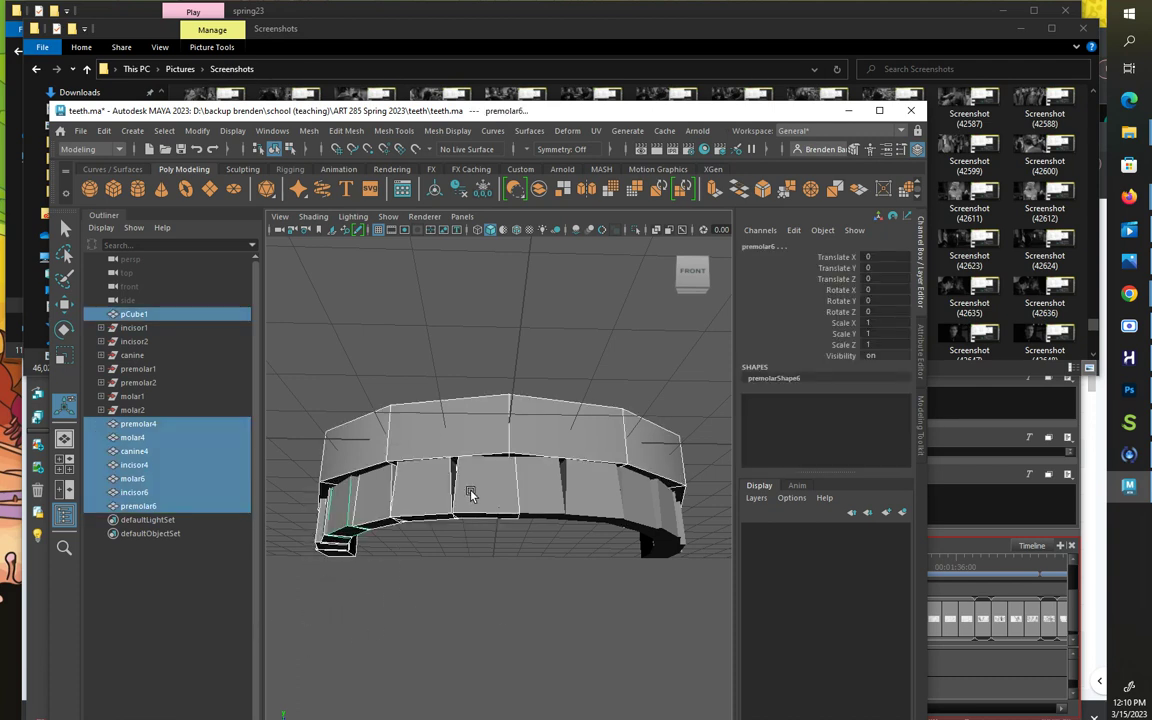
pyautogui.keyDown('ctrl'); pyautogui.click(436, 421); pyautogui.keyUp('ctrl')
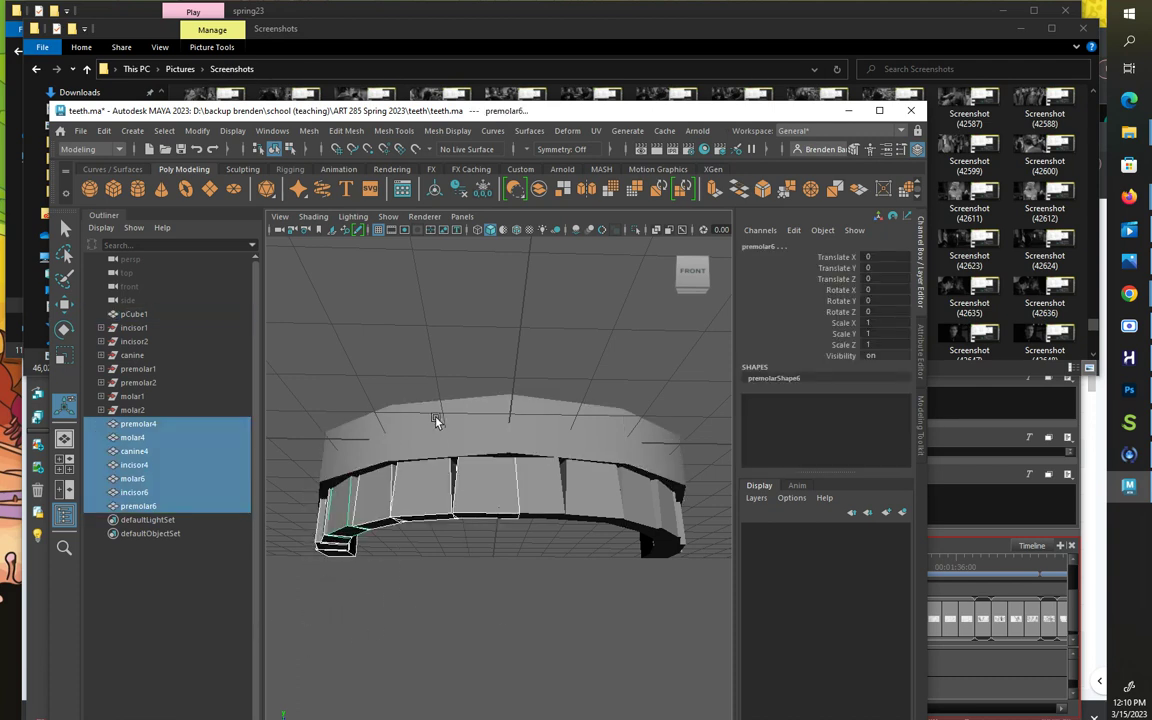
pyautogui.press('w')
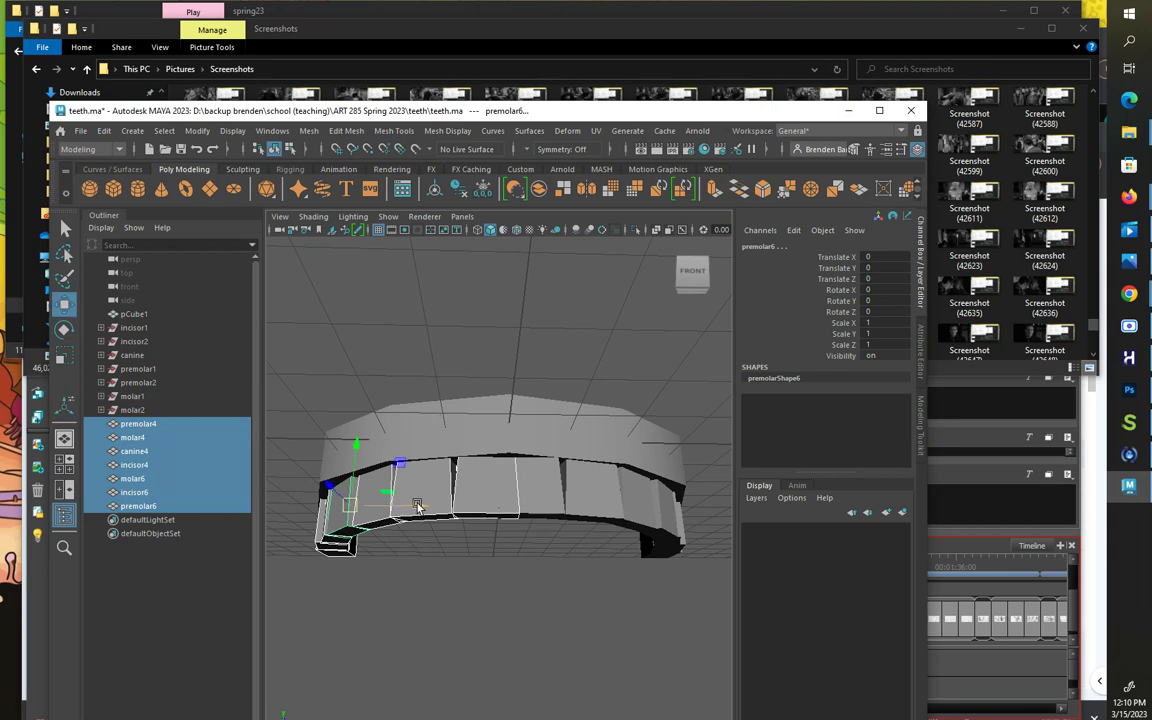
pyautogui.moveTo(417, 505); pyautogui.dragTo(502, 511)
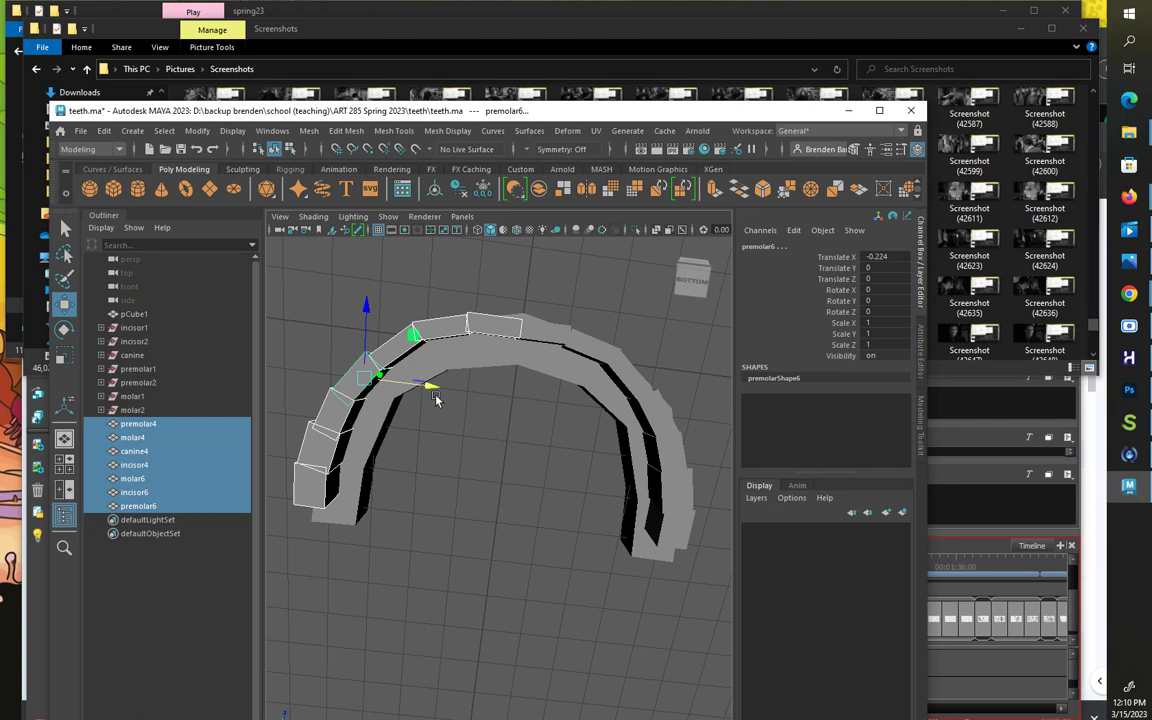
pyautogui.hotkey('ctrl', 'z')
# Step: Select the two lateral incisors, incisor4 and incisor3, and narrow them along X to a scale of about 0.85
pyautogui.keyDown('alt'); pyautogui.moveTo(479, 440); pyautogui.dragTo(501, 476); pyautogui.keyUp('alt')
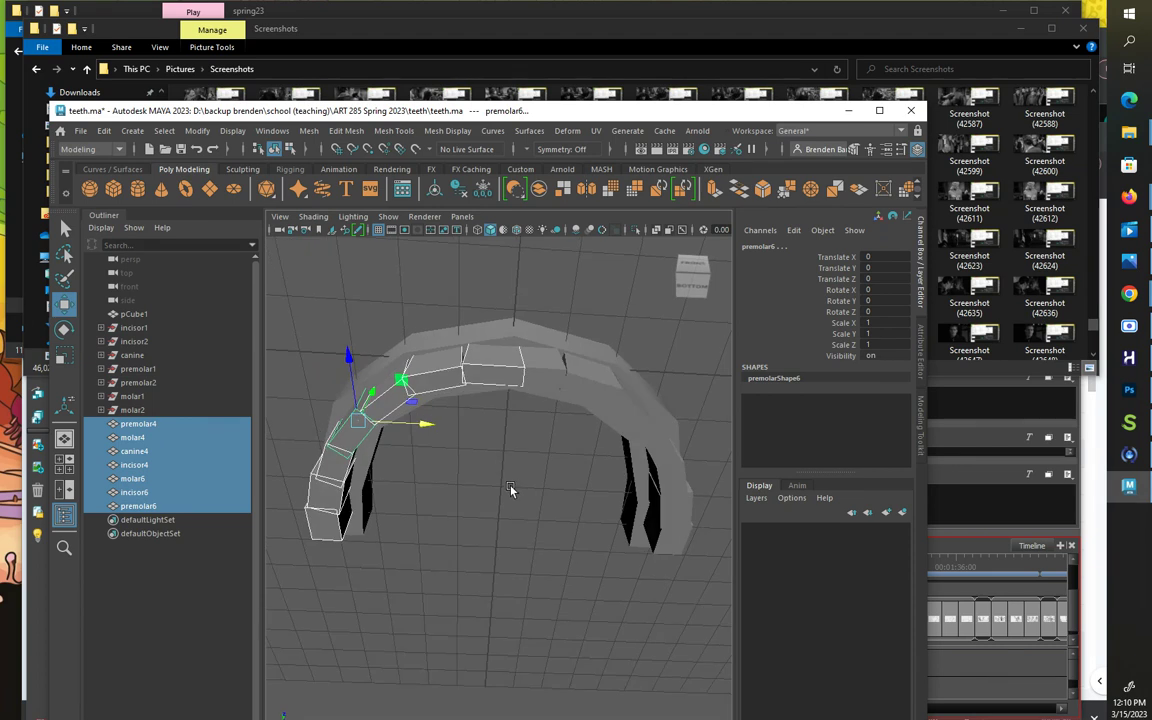
pyautogui.click(510, 489)
pyautogui.keyDown('alt'); pyautogui.moveTo(502, 392); pyautogui.dragTo(476, 453); pyautogui.keyUp('alt')
pyautogui.click(488, 456)
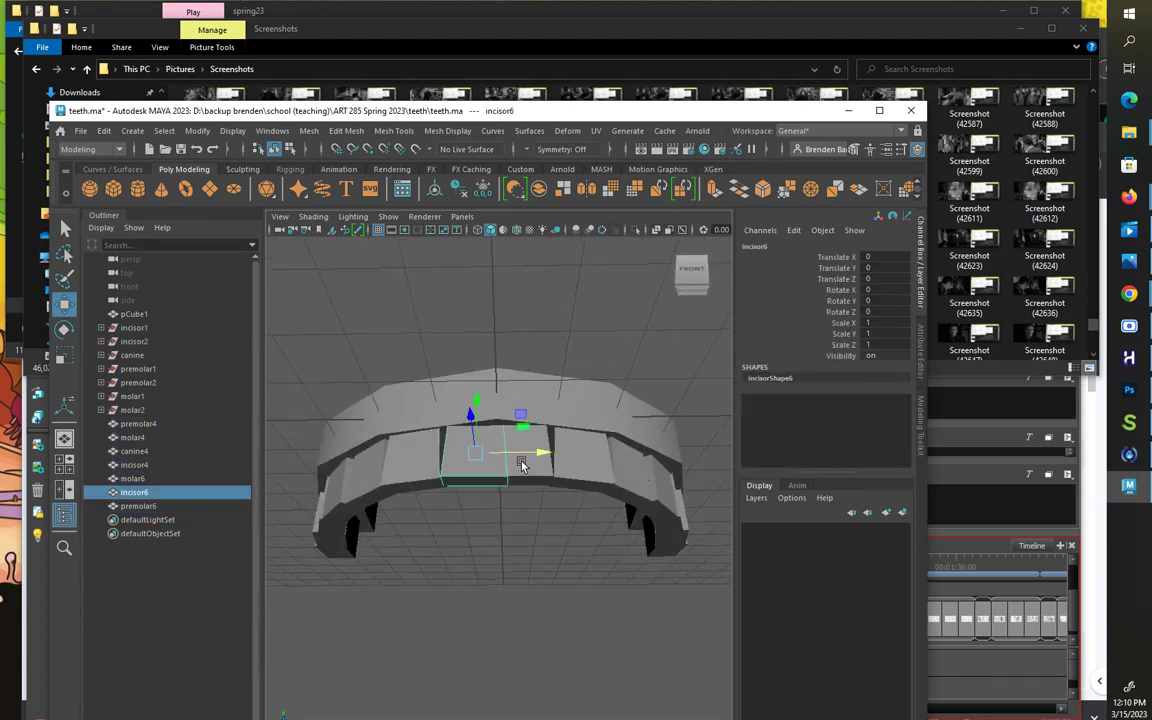
pyautogui.press('e')
pyautogui.press('r')
pyautogui.click(427, 474)
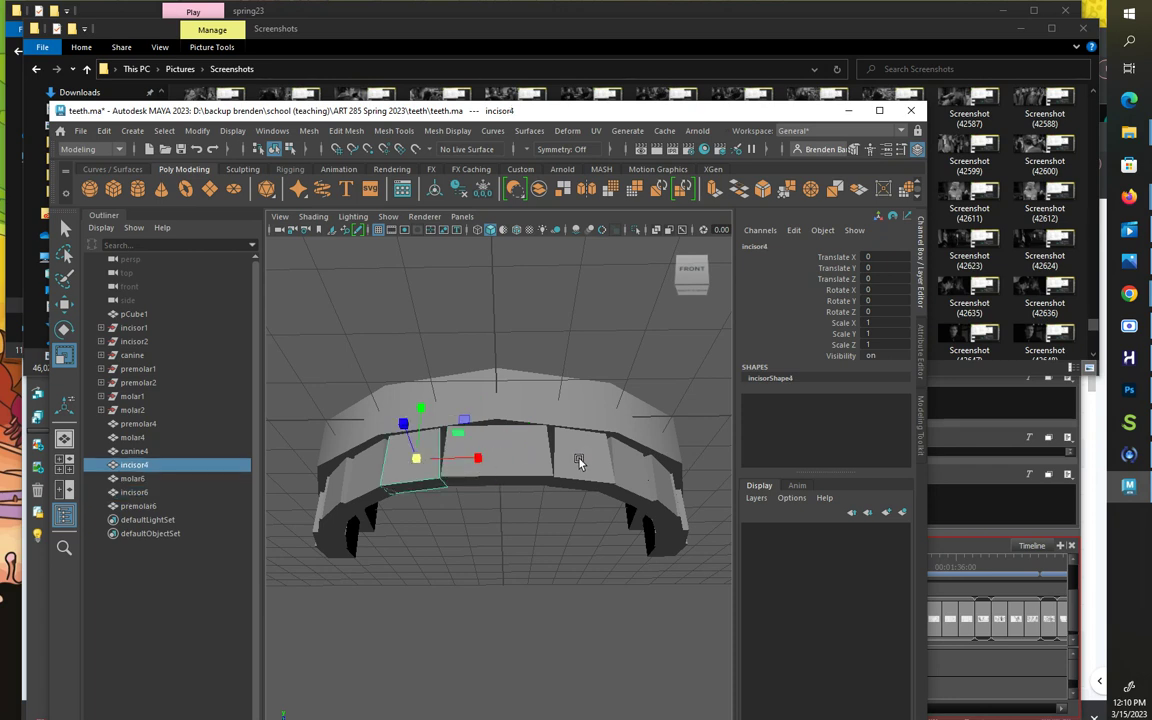
pyautogui.keyDown('shift'); pyautogui.click(578, 461); pyautogui.keyUp('shift')
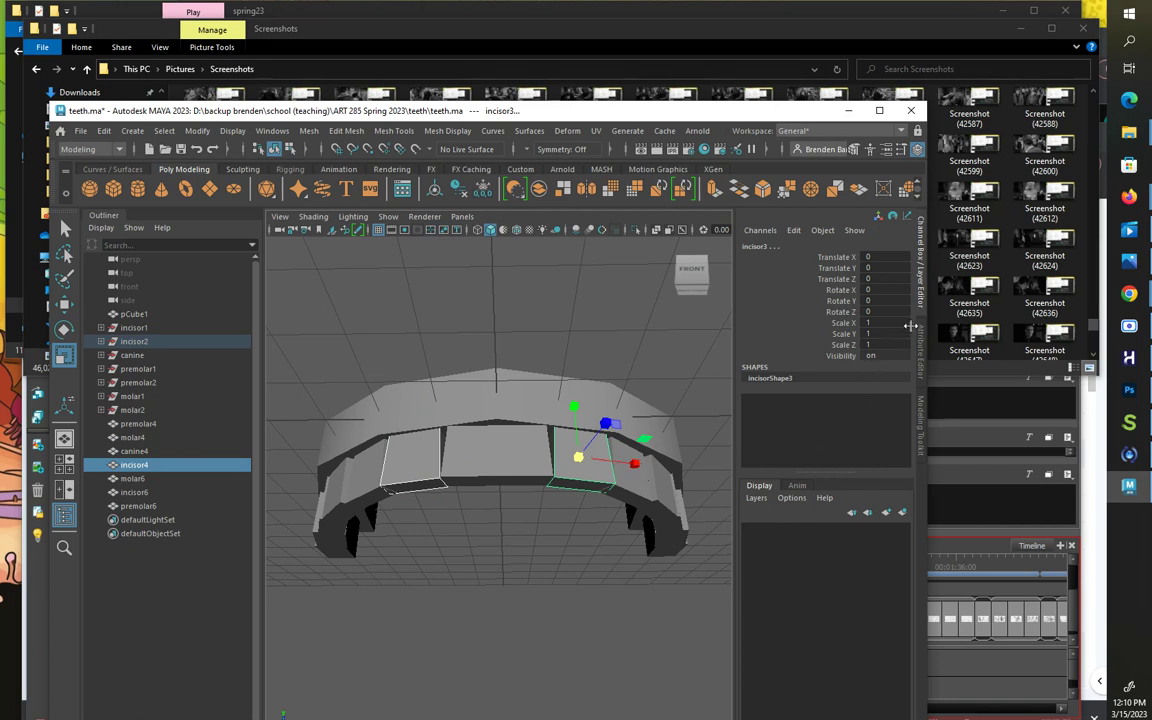
pyautogui.click(921, 356)
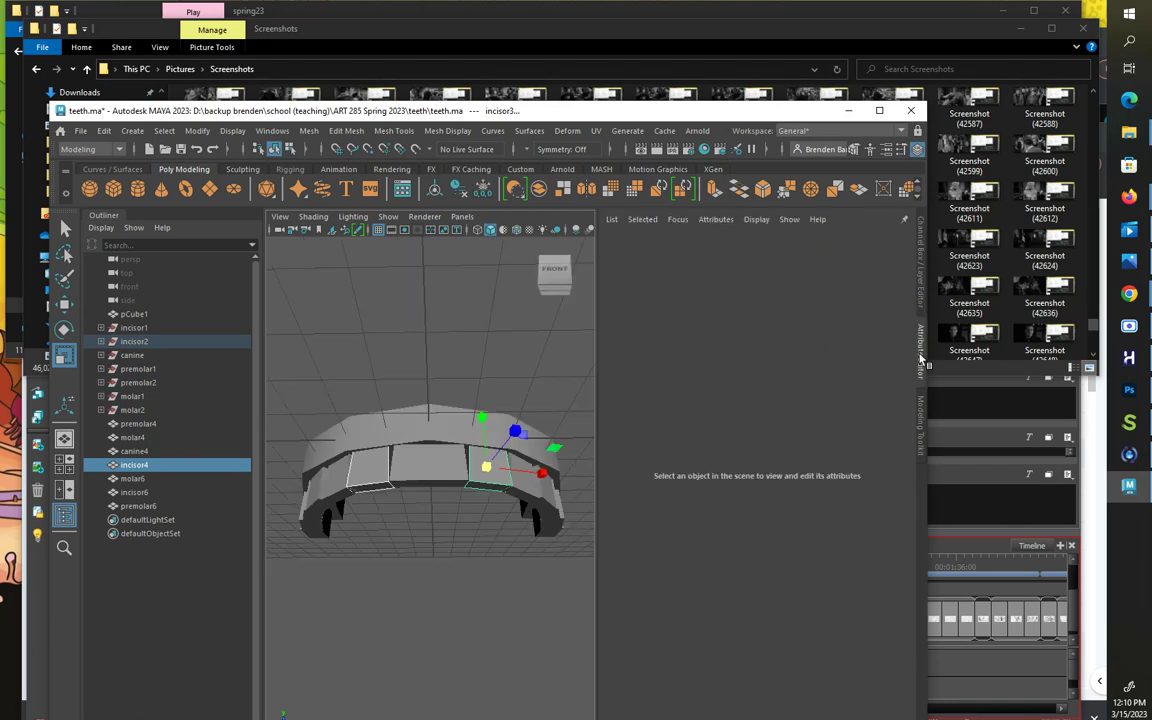
pyautogui.click(919, 425)
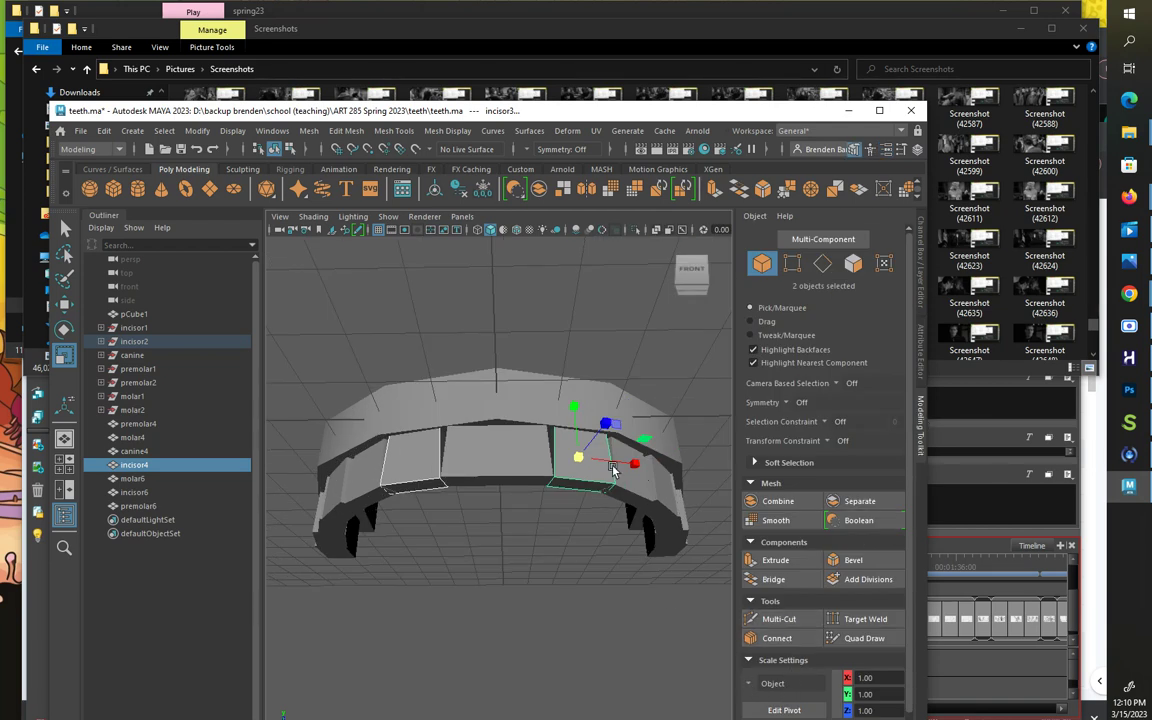
pyautogui.moveTo(635, 463); pyautogui.dragTo(627, 462)
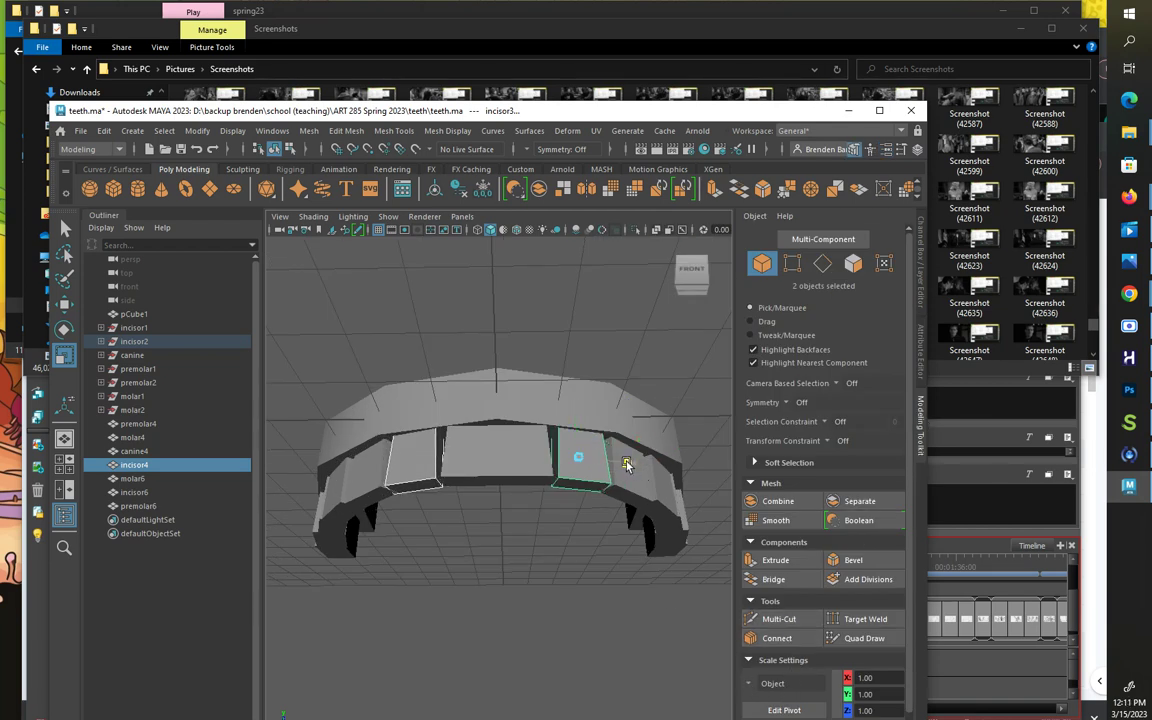
pyautogui.press('r')
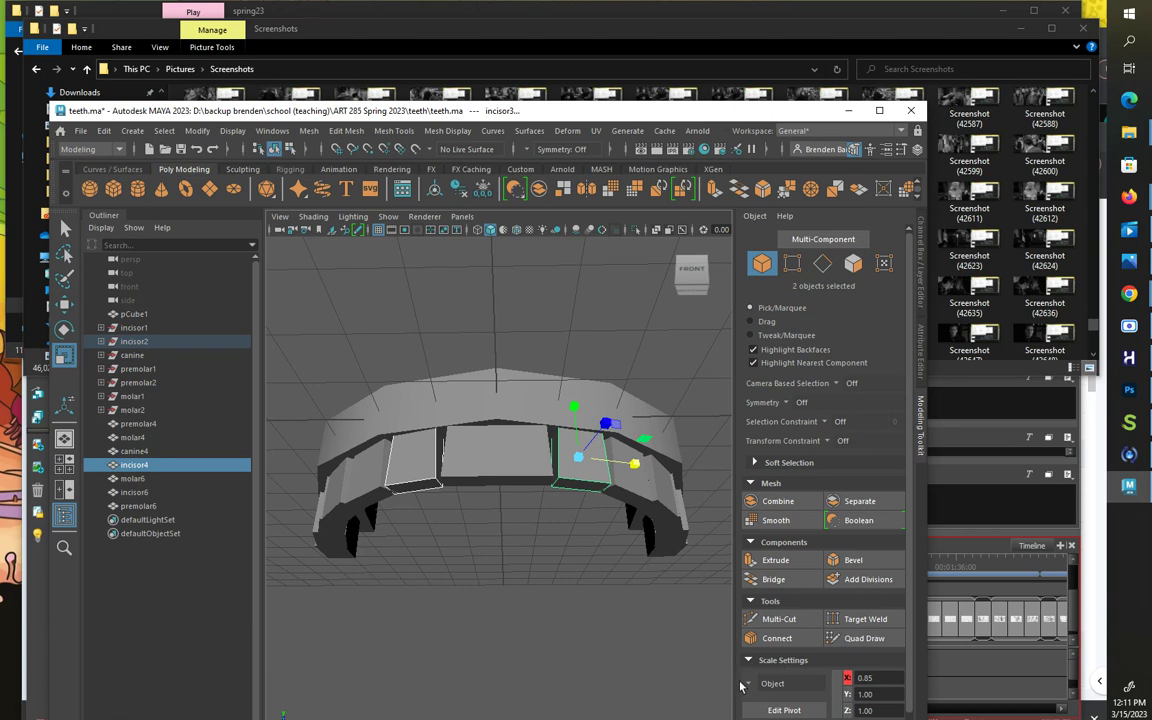
# Step: Narrow the two central incisors, incisor5 and incisor6, along X to a scale of about 0.76
pyautogui.click(531, 467)
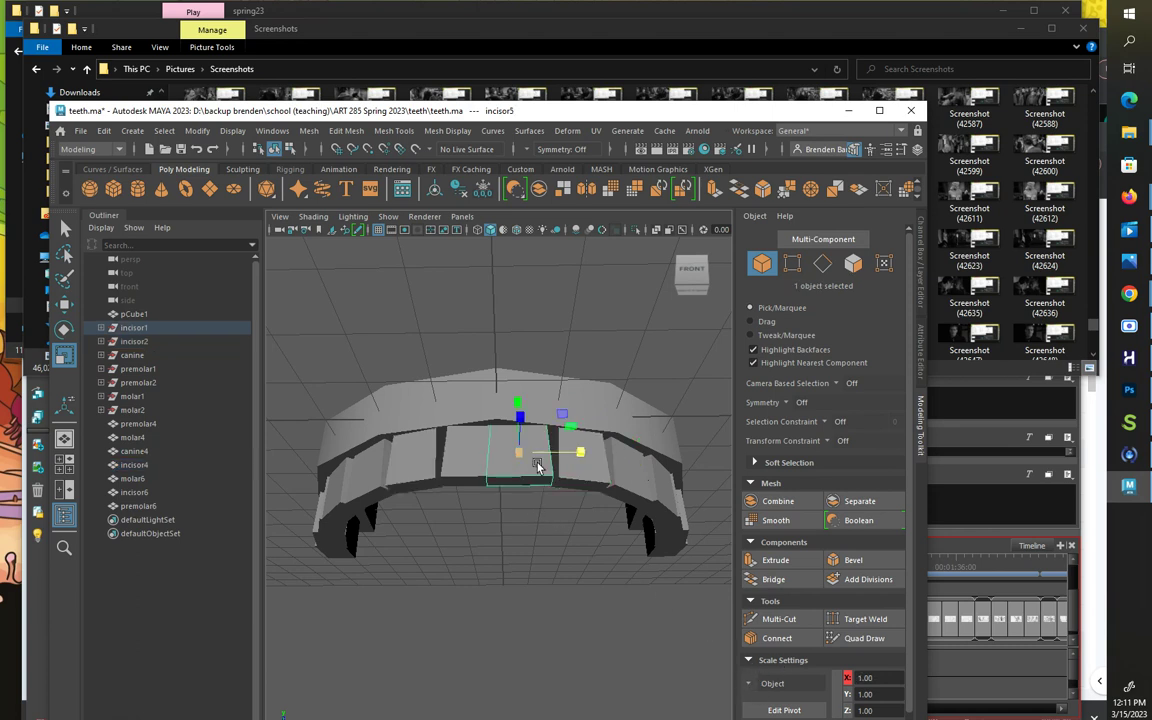
pyautogui.moveTo(578, 450); pyautogui.dragTo(576, 452)
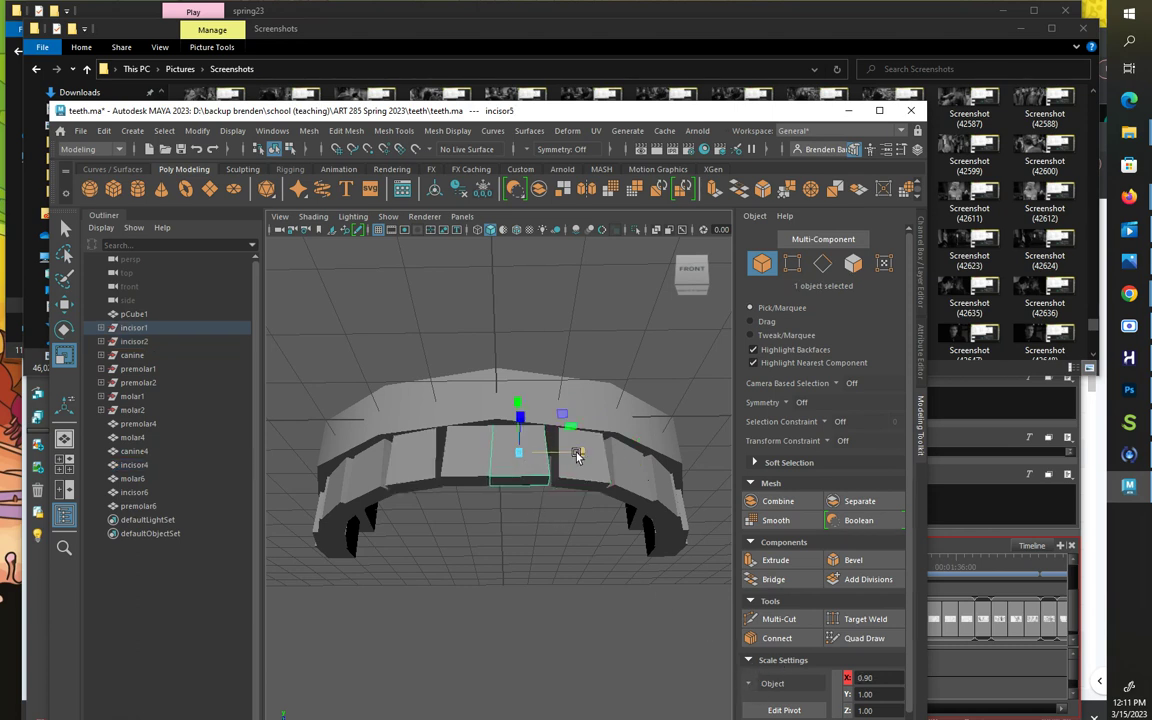
pyautogui.keyDown('shift'); pyautogui.click(470, 462); pyautogui.keyUp('shift')
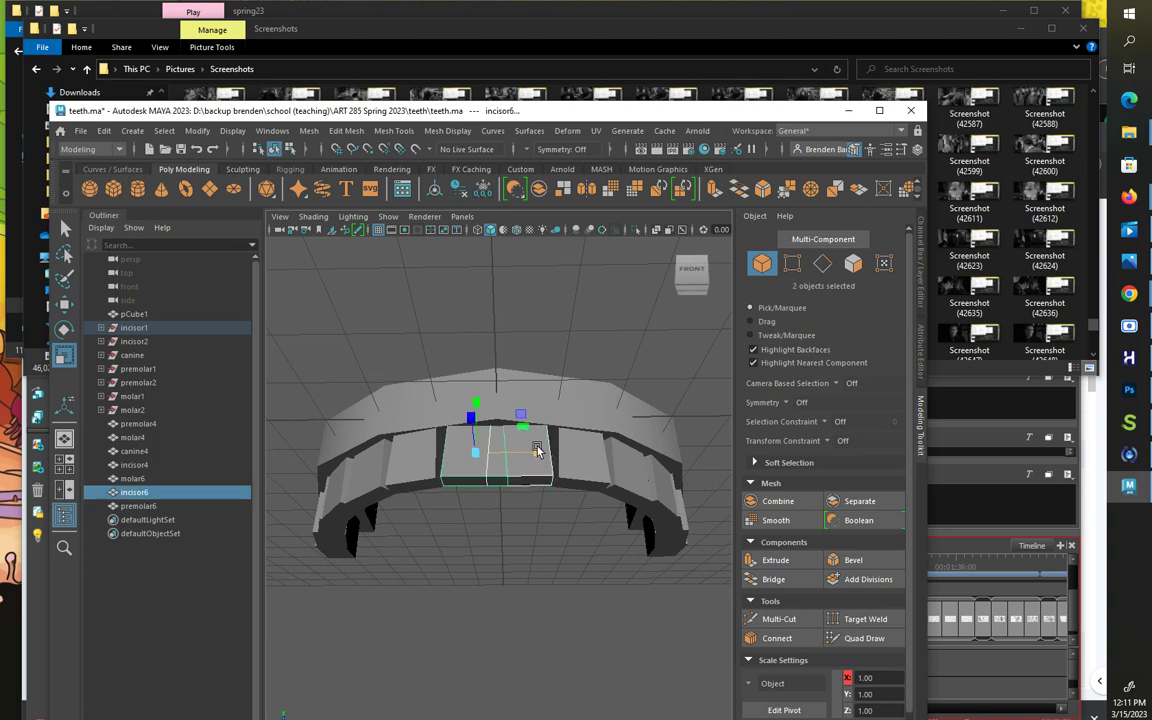
pyautogui.moveTo(535, 455); pyautogui.dragTo(522, 453)
pyautogui.press('w')
pyautogui.click(507, 553)
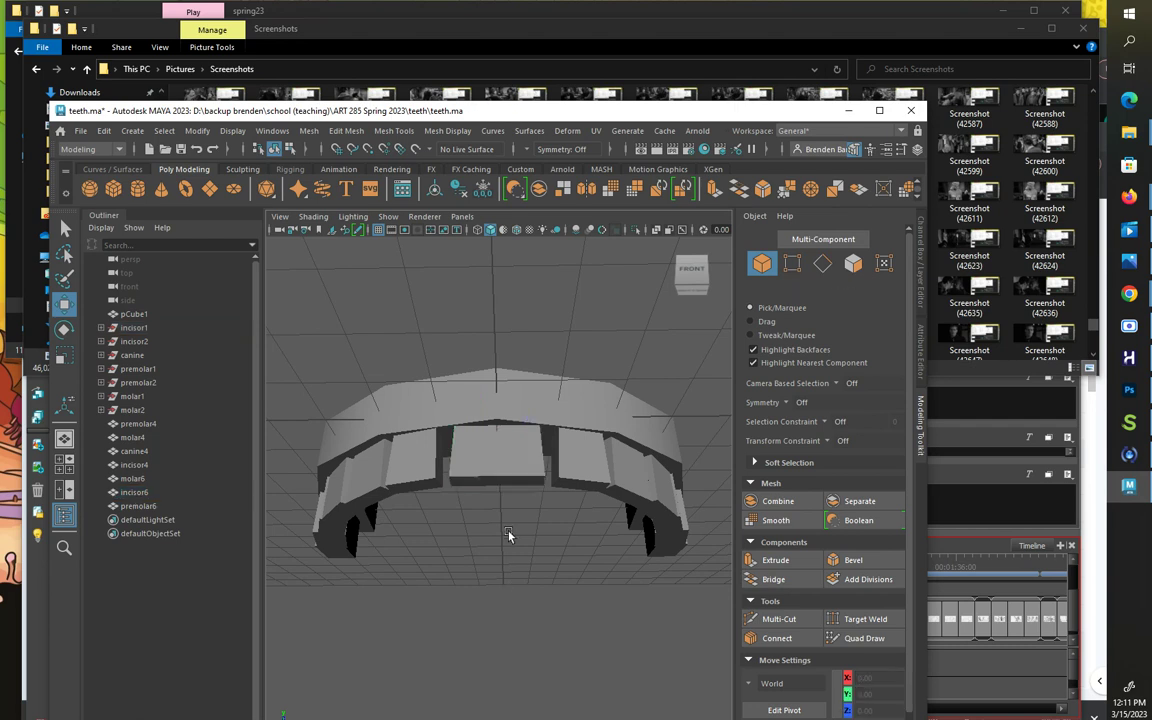
# Step: Move incisor6 outward to about -0.42 in X and shift both lateral incisors inward along X to even the gaps
pyautogui.click(517, 463)
pyautogui.moveTo(578, 457); pyautogui.dragTo(541, 457)
pyautogui.click(477, 456)
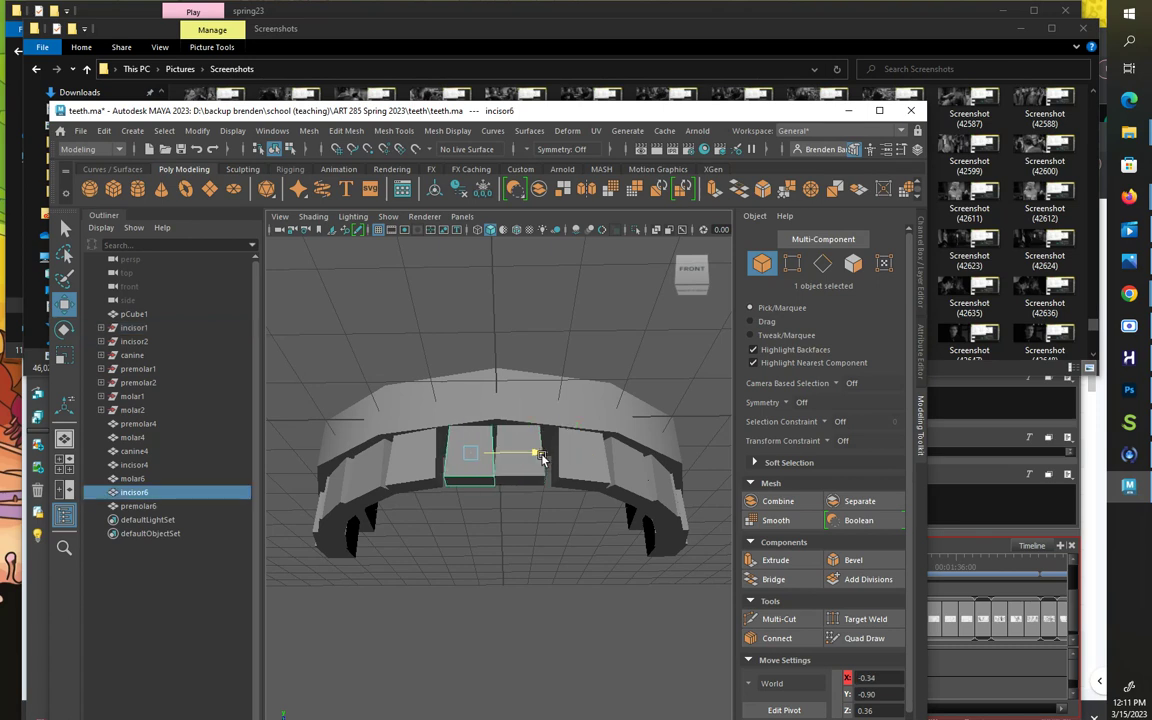
pyautogui.click(595, 466)
pyautogui.moveTo(640, 456); pyautogui.dragTo(635, 456)
pyautogui.click(421, 473)
pyautogui.moveTo(484, 458); pyautogui.dragTo(487, 458)
# Step: Select both central incisors and widen them slightly along X
pyautogui.click(484, 478)
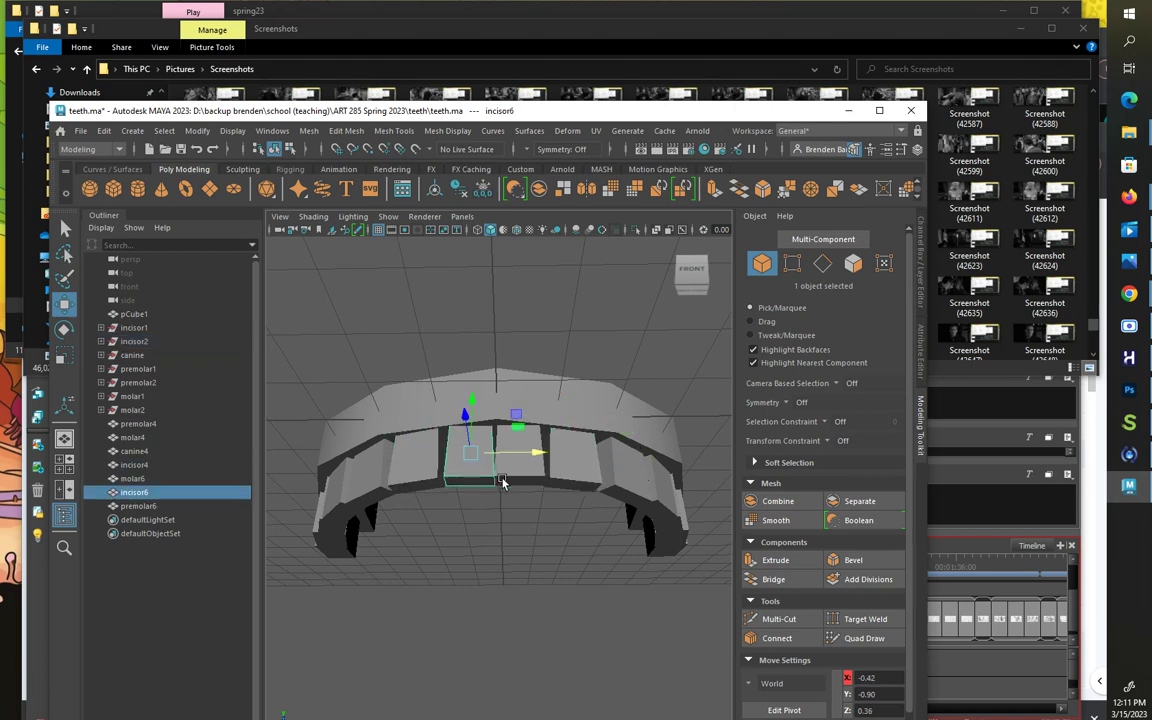
pyautogui.keyDown('shift'); pyautogui.click(516, 476); pyautogui.keyUp('shift')
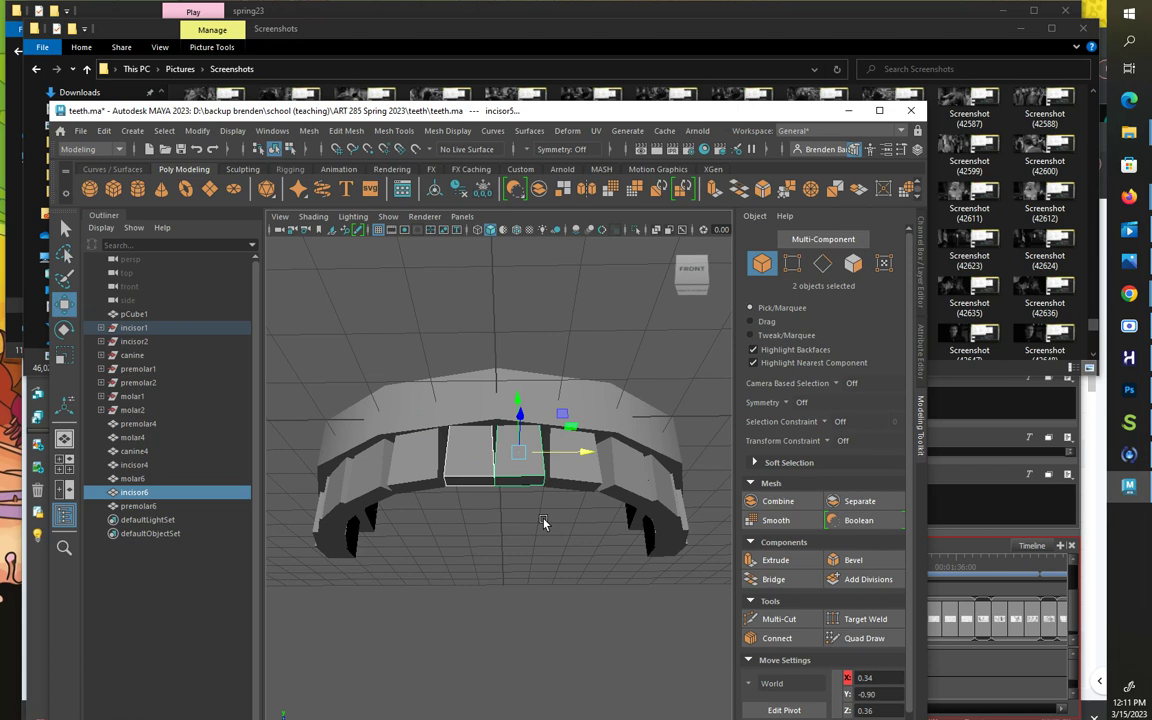
pyautogui.press('r')
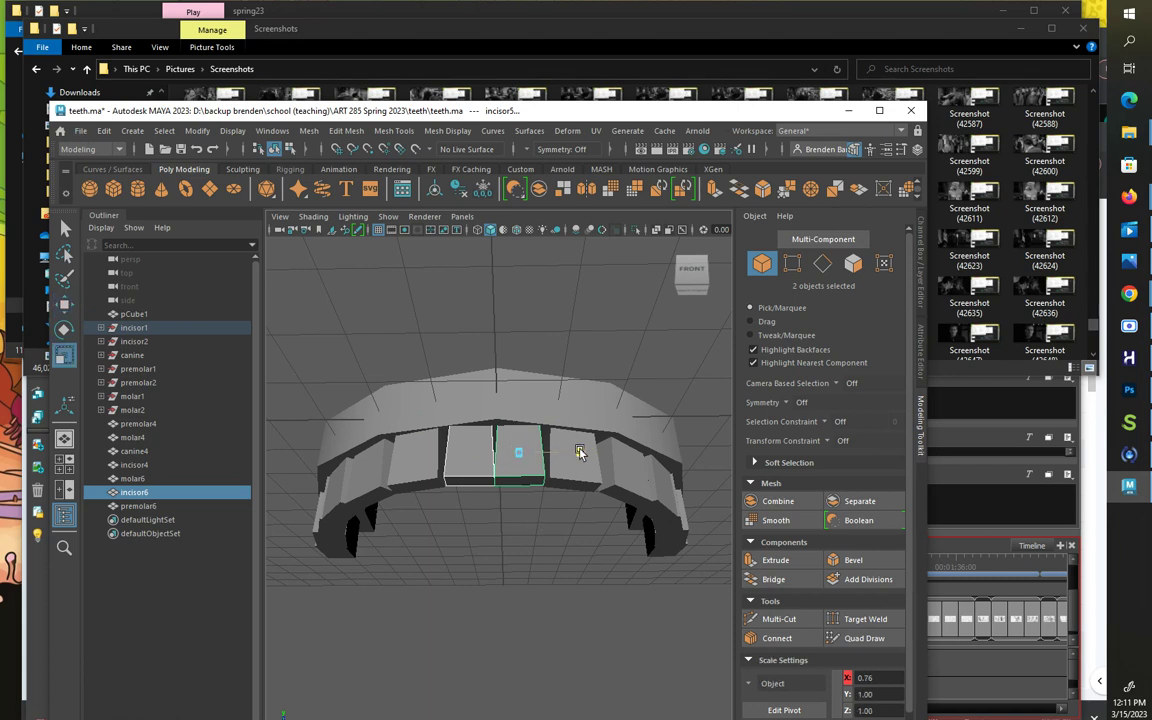
pyautogui.click(500, 527)
# Step: Nudge the central and lateral incisors along X so small gaps separate the front teeth
pyautogui.click(467, 479)
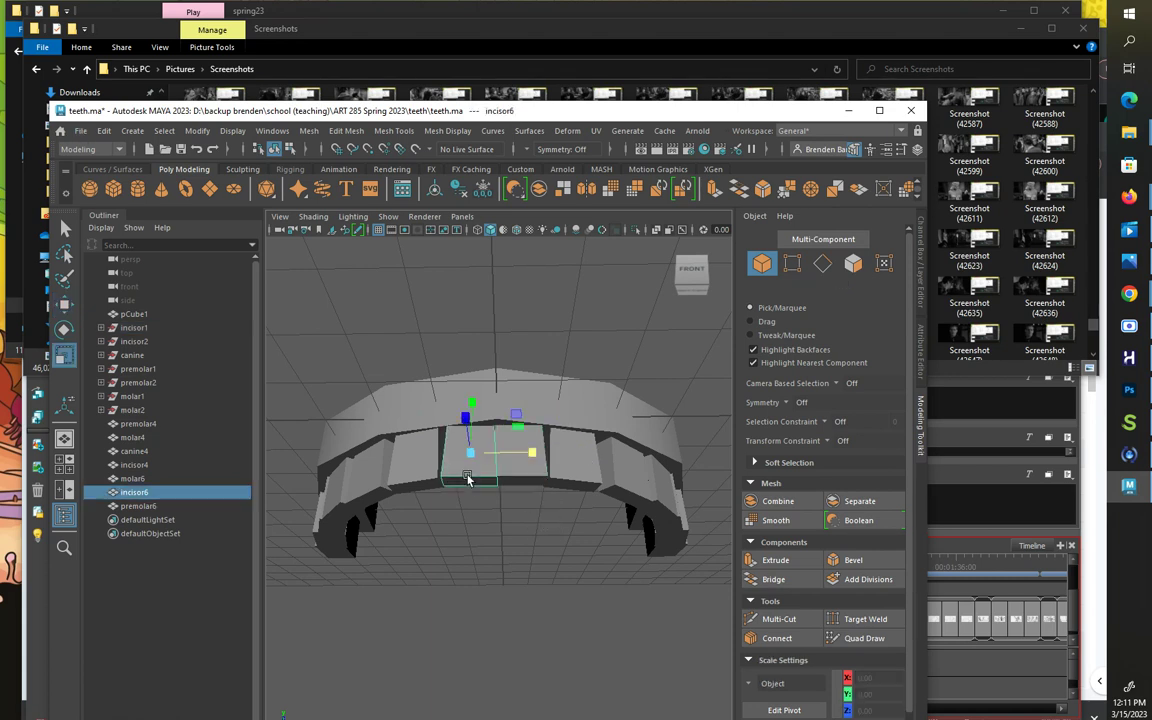
pyautogui.press('w')
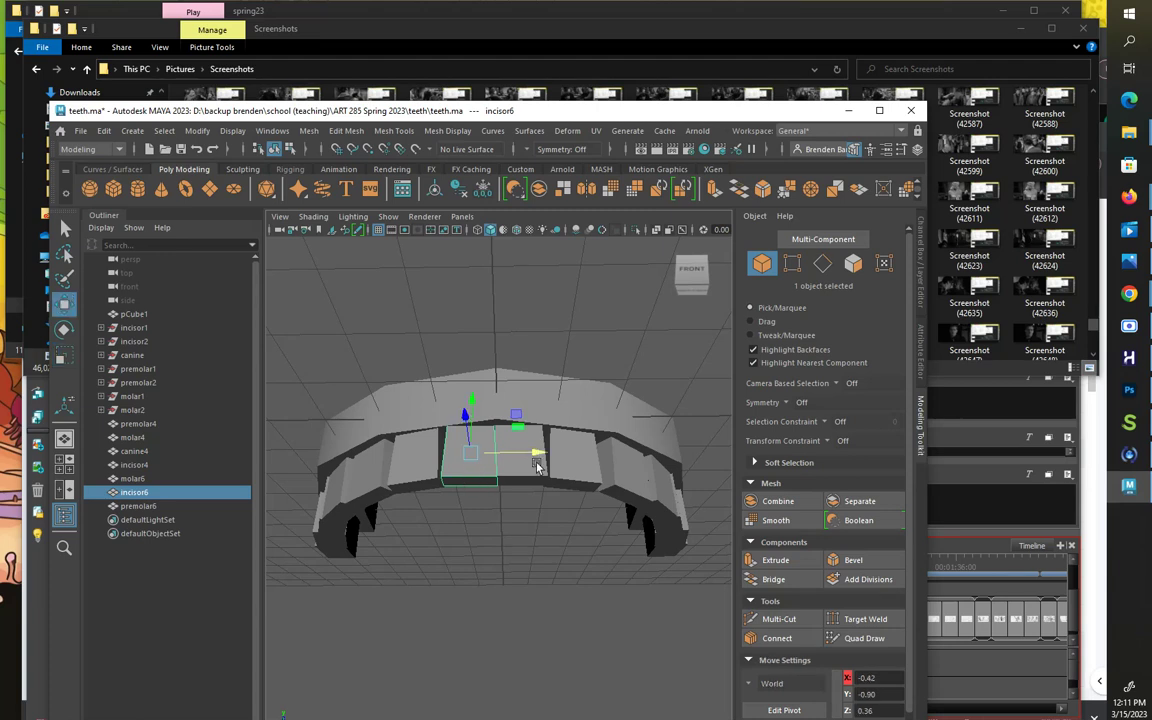
pyautogui.click(530, 462)
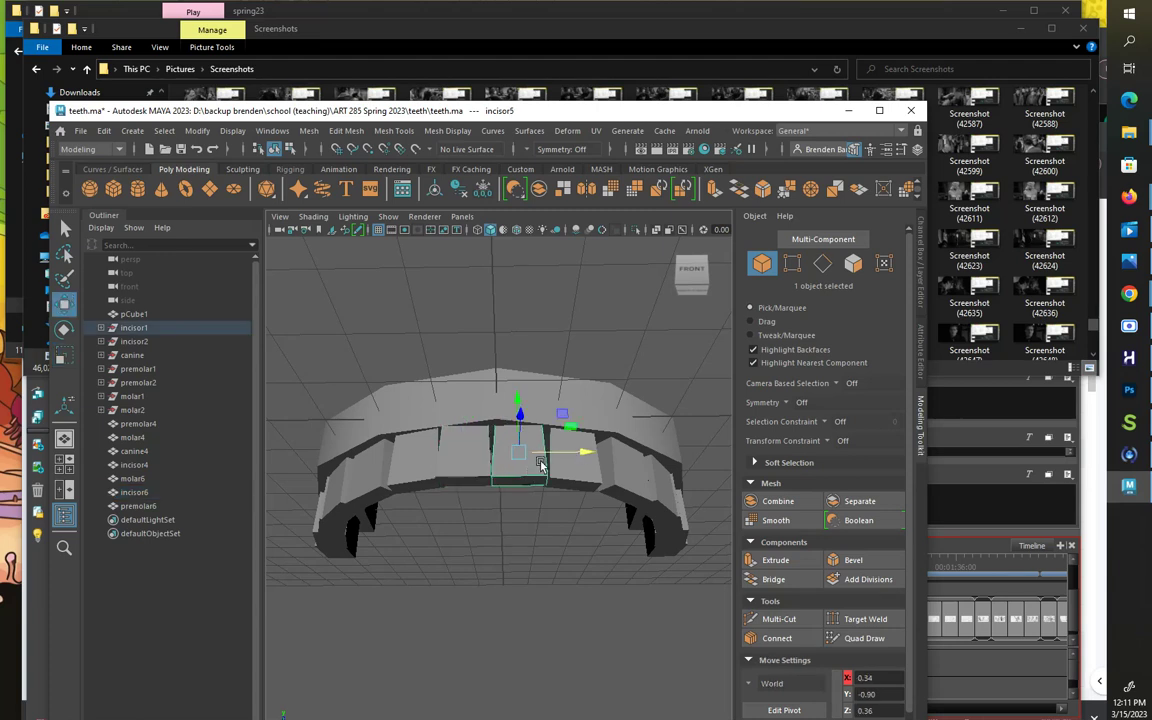
pyautogui.moveTo(588, 452); pyautogui.dragTo(586, 451)
pyautogui.click(581, 510)
pyautogui.click(577, 474)
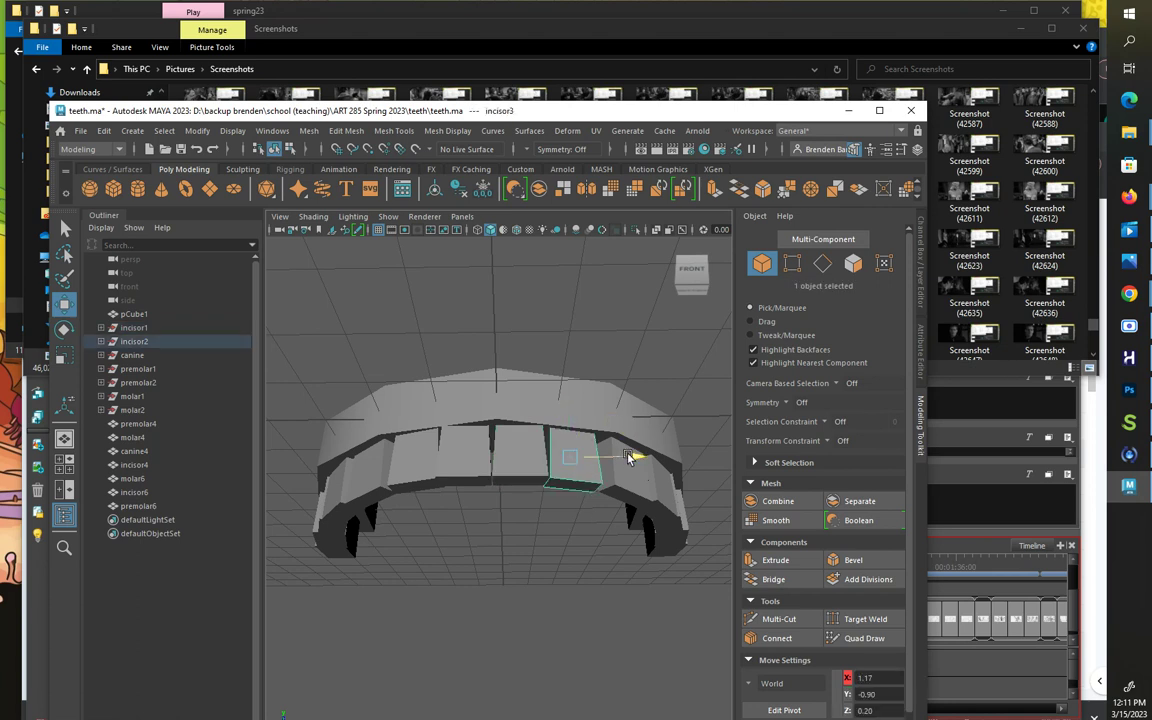
pyautogui.click(408, 468)
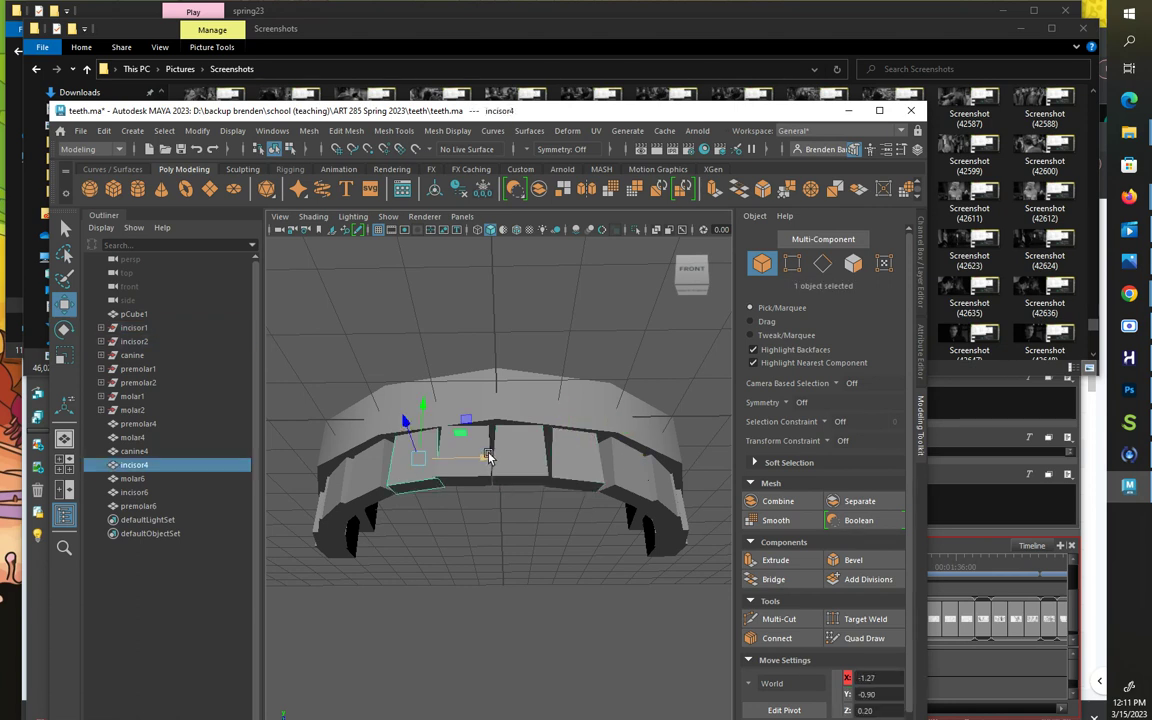
# Step: Select the arch and all fourteen teeth and freeze their transformations
pyautogui.keyDown('alt'); pyautogui.moveTo(460, 539); pyautogui.dragTo(457, 510); pyautogui.keyUp('alt')
pyautogui.click(472, 402)
pyautogui.scroll(-6, 470, 433)
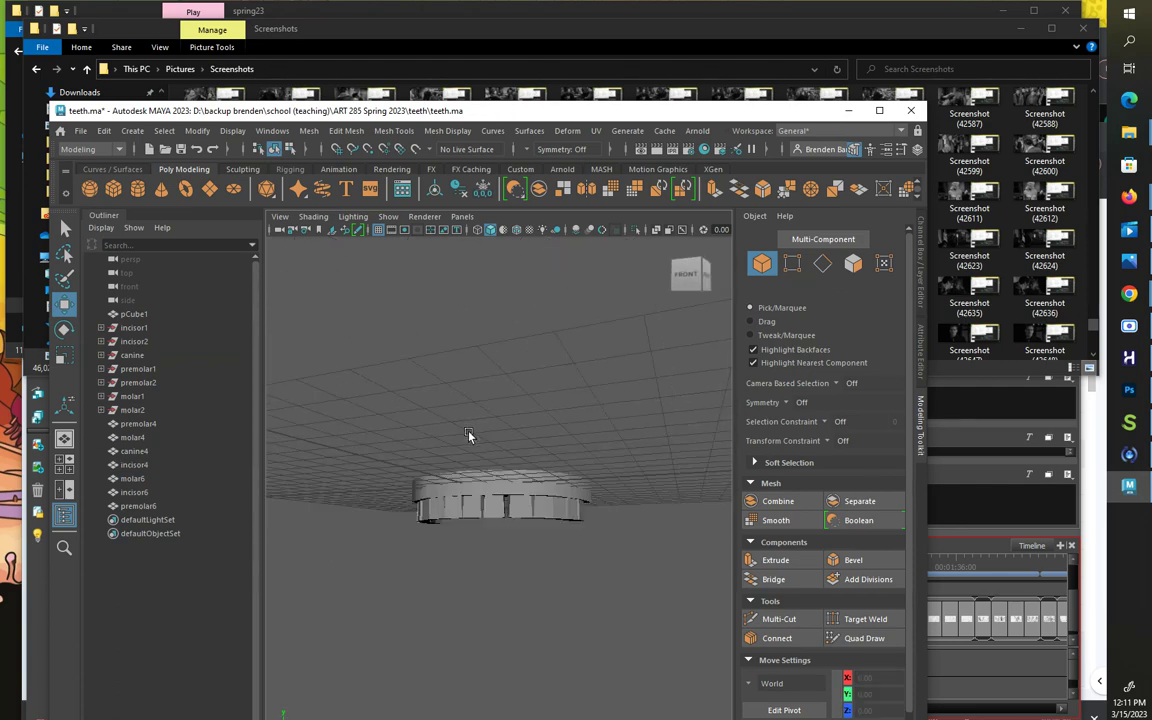
pyautogui.keyDown('alt'); pyautogui.moveTo(470, 433); pyautogui.dragTo(625, 470); pyautogui.keyUp('alt')
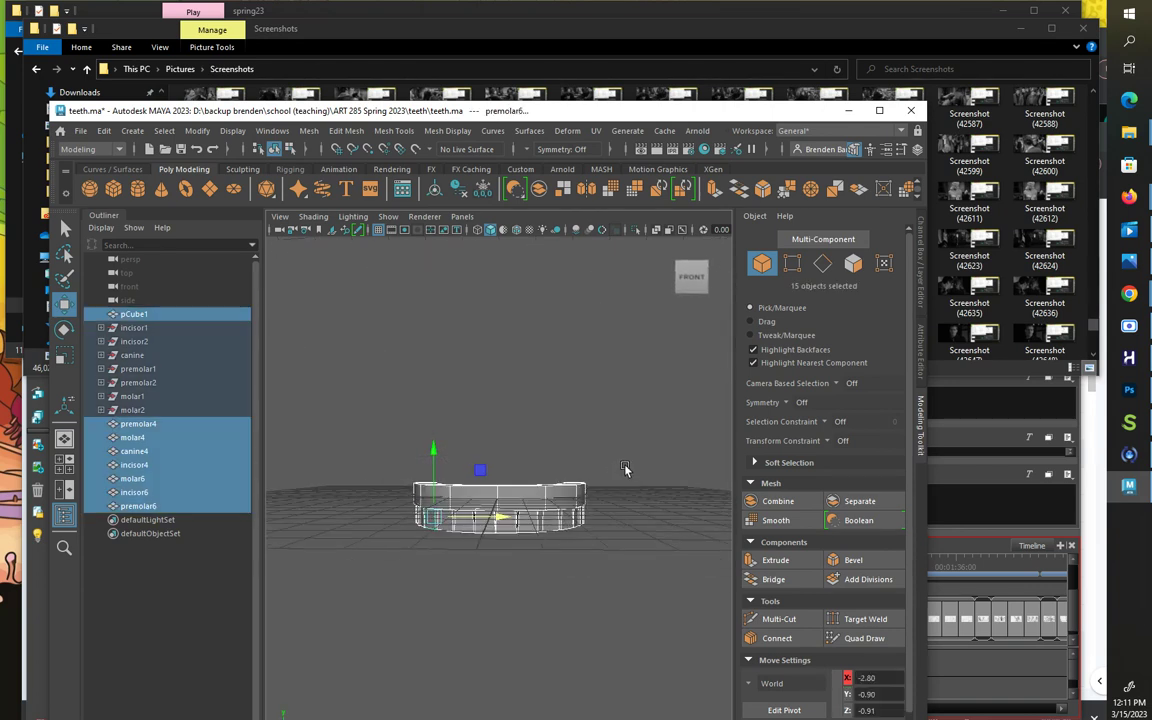
pyautogui.click(197, 131)
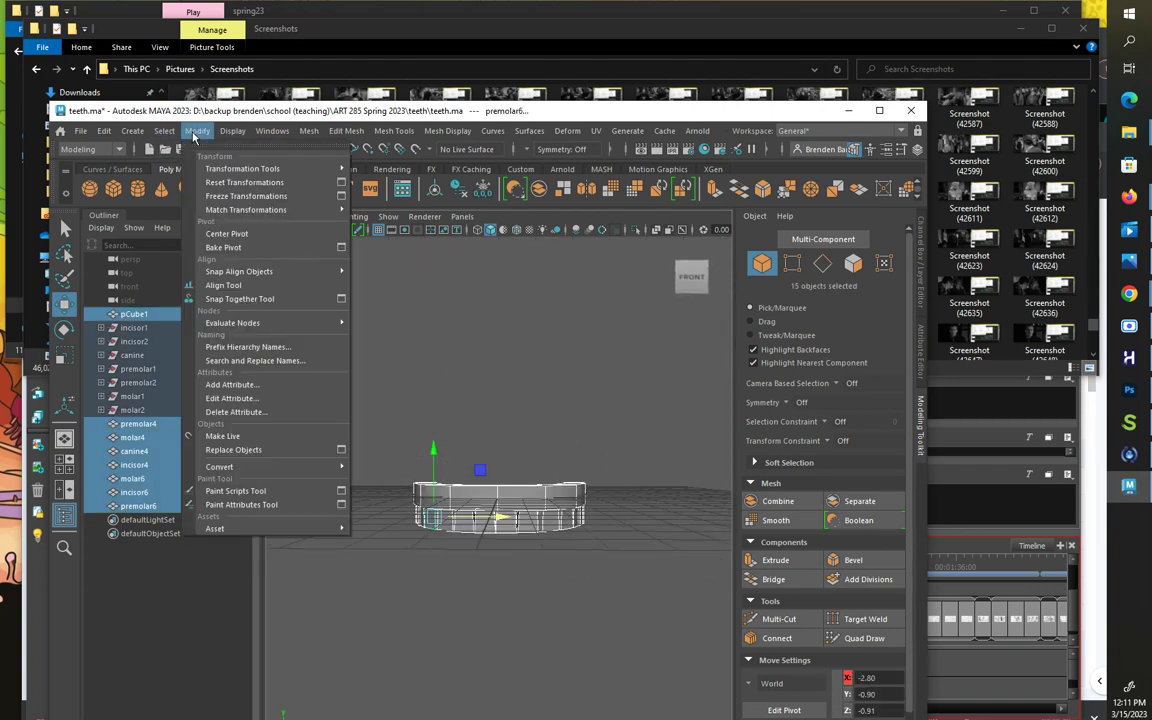
pyautogui.click(218, 197)
# Step: Delete the construction history of the selected arch and teeth, and clear the selection
pyautogui.click(110, 136)
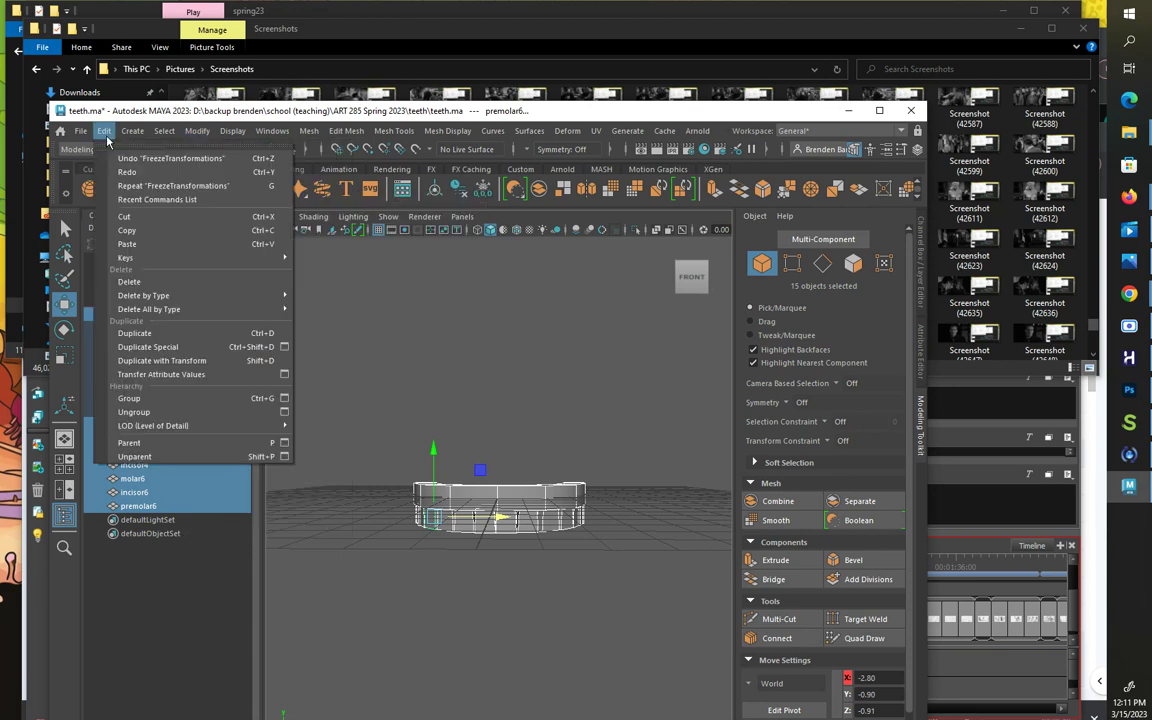
pyautogui.moveTo(226, 303)
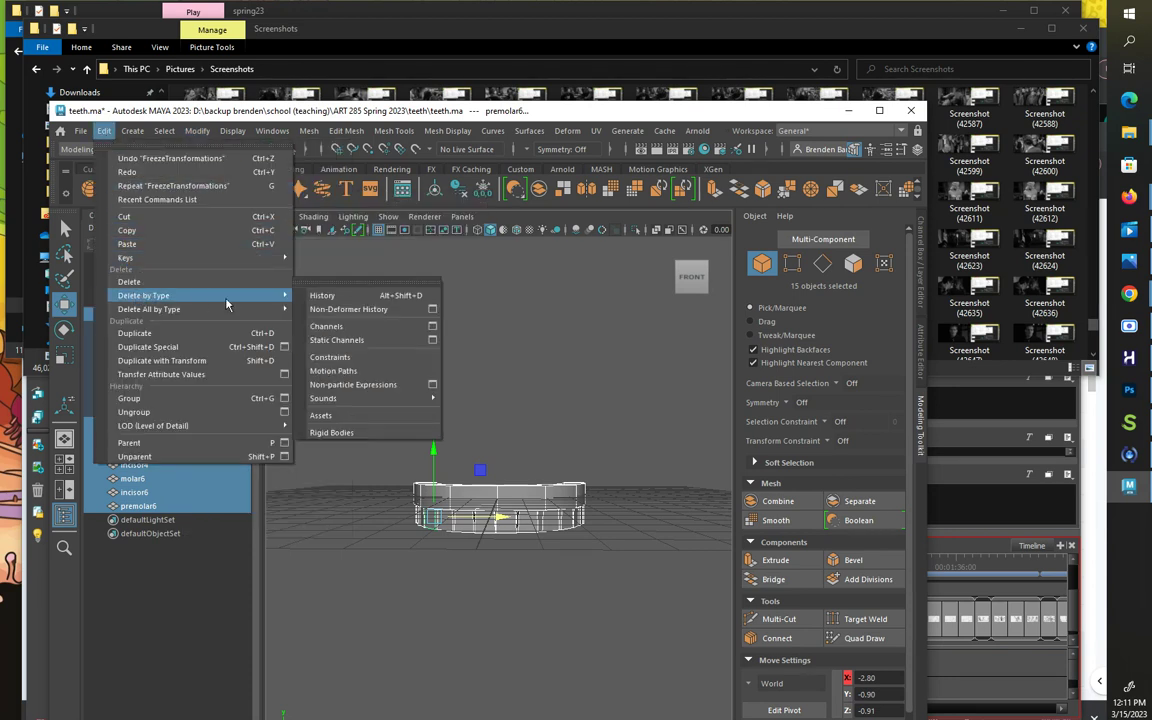
pyautogui.click(330, 295)
pyautogui.click(357, 404)
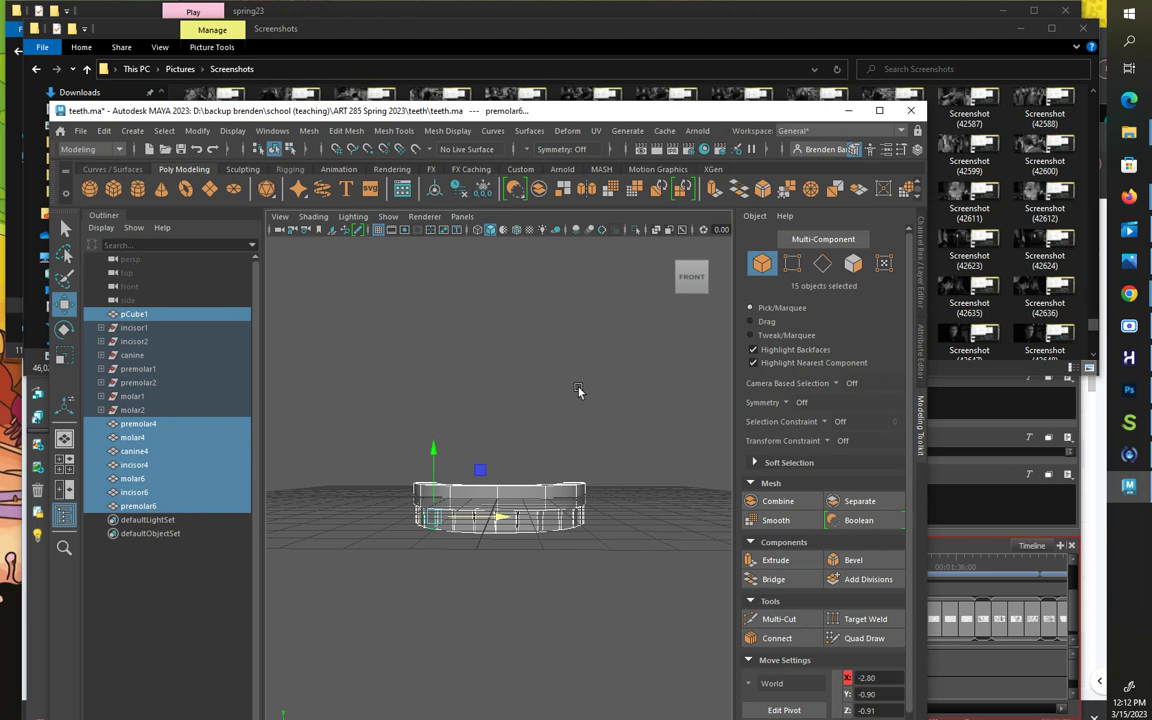
pyautogui.click(462, 443)
# Step: Rename the arch object pCube1 as gum
pyautogui.click(507, 491)
pyautogui.click(912, 262)
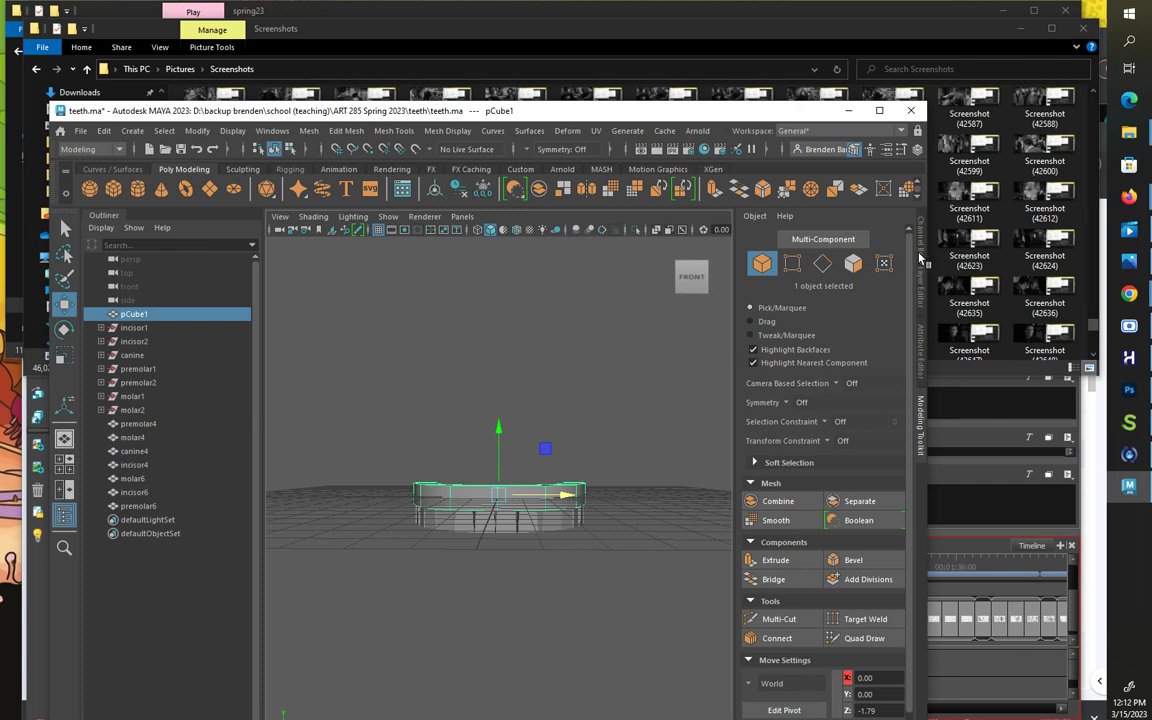
pyautogui.doubleClick(776, 246)
pyautogui.write('a')
pyautogui.write('um')
pyautogui.press('Return')
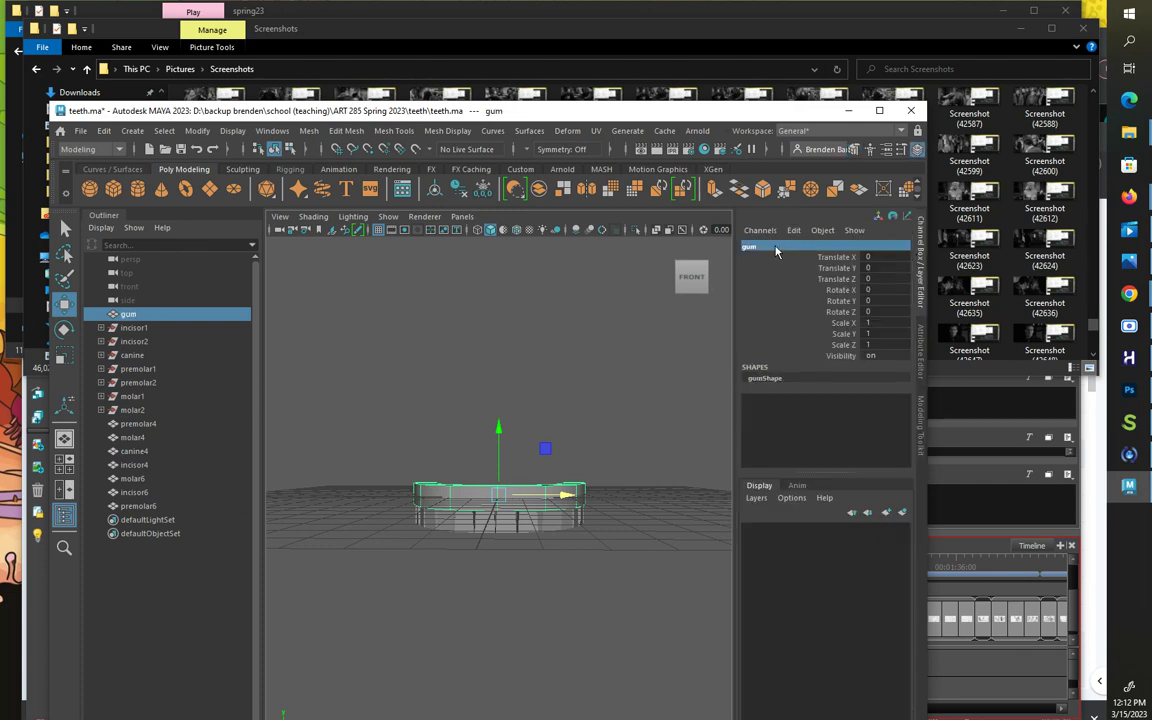
# Step: Inspect the front teeth one by one, checking each tooth's name and its translate, rotate and scale values
pyautogui.click(427, 406)
pyautogui.moveTo(427, 406); pyautogui.dragTo(681, 597)
pyautogui.click(420, 365)
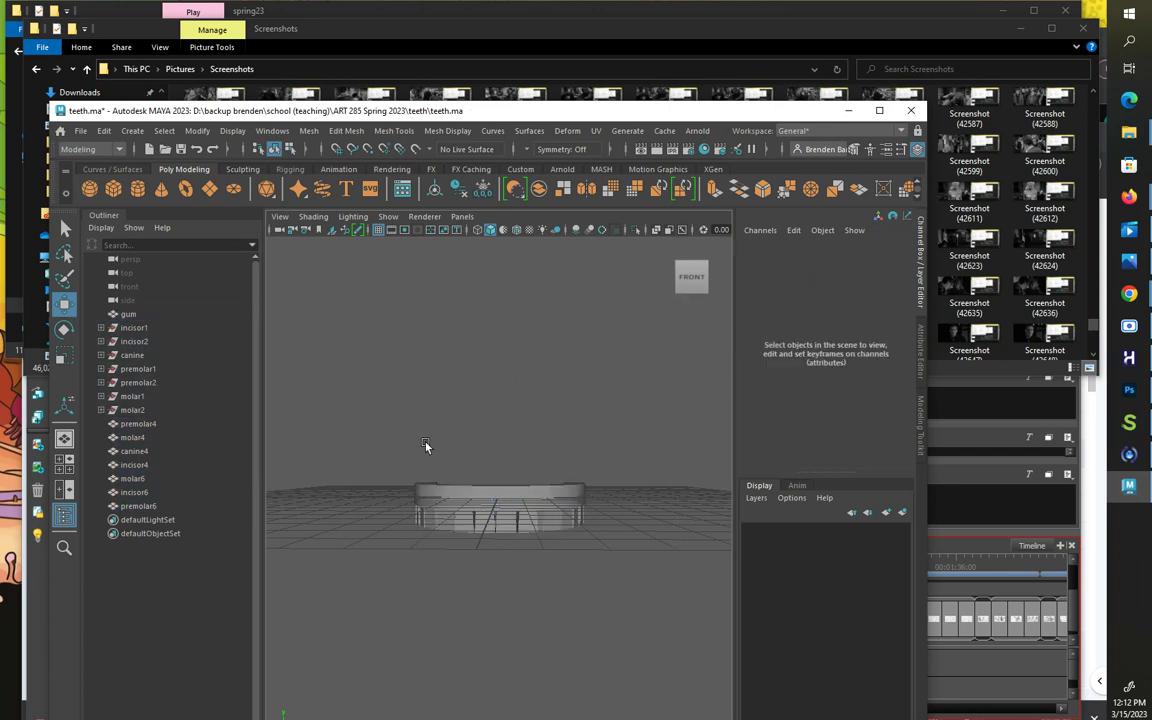
pyautogui.click(435, 510)
pyautogui.scroll(2, 473, 537)
pyautogui.scroll(2, 473, 537)
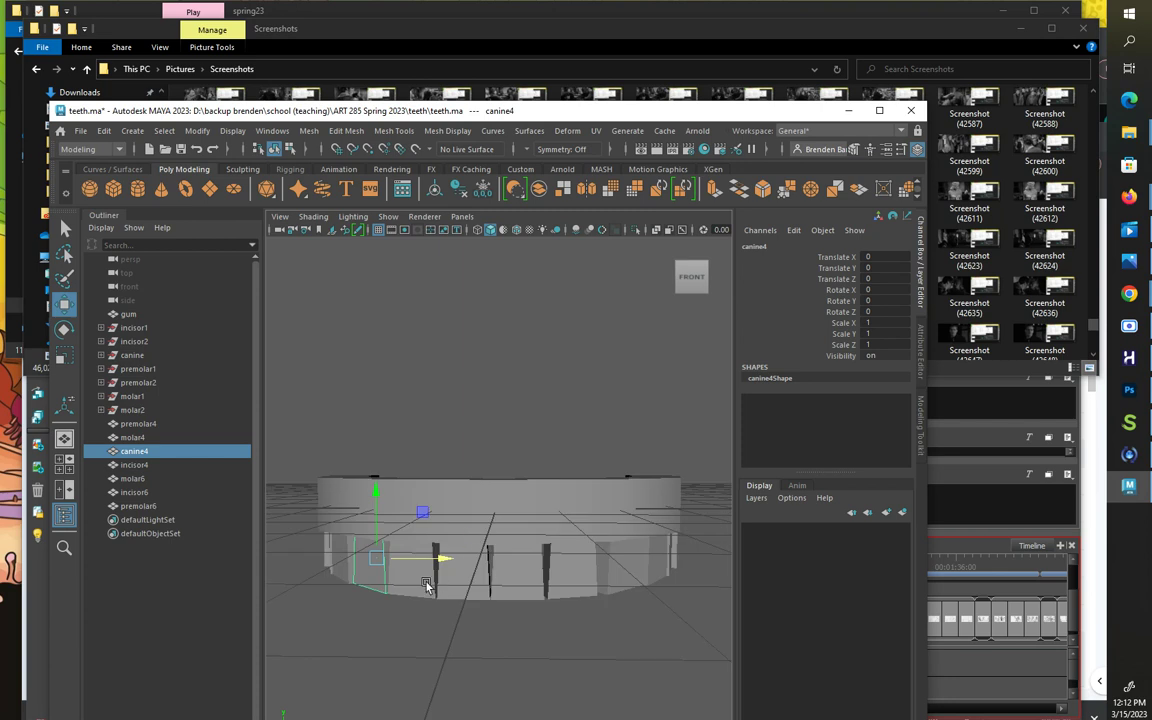
pyautogui.click(418, 574)
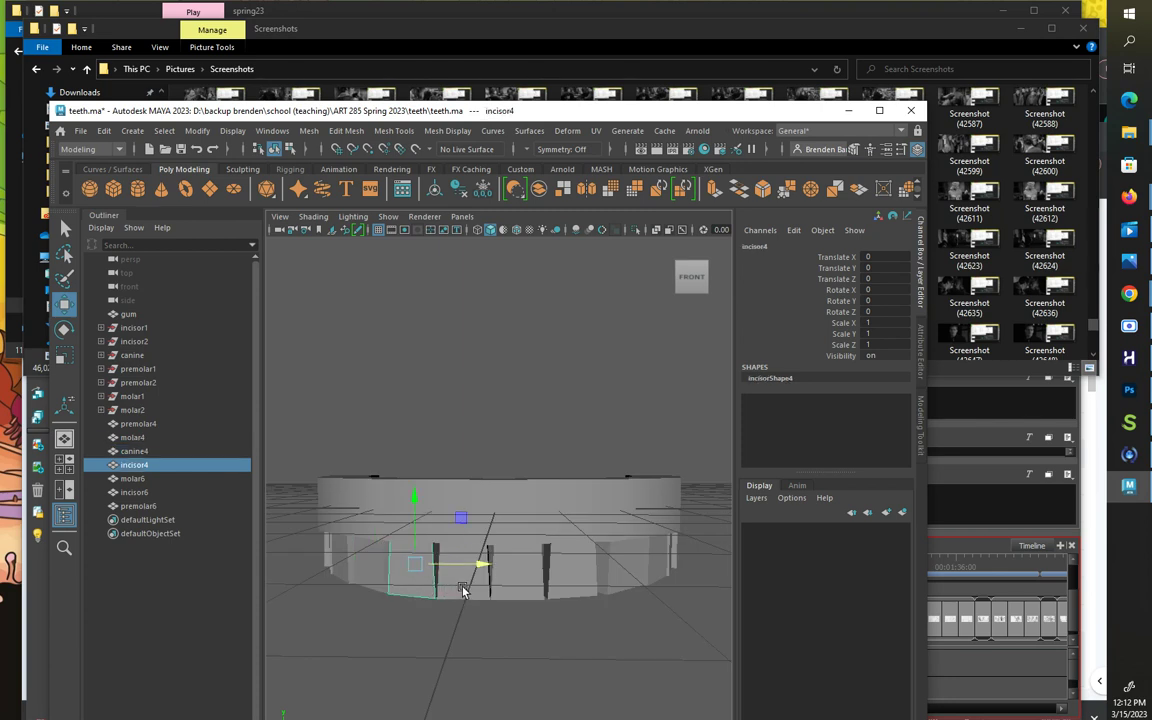
pyautogui.click(505, 588)
pyautogui.click(508, 588)
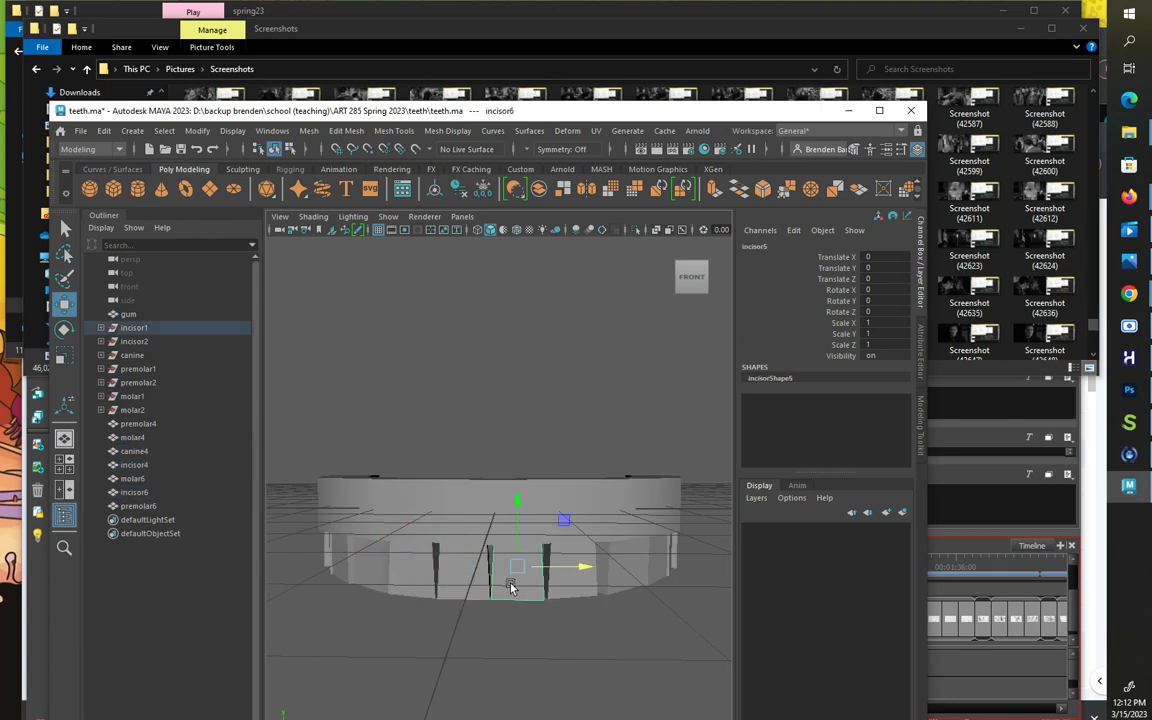
pyautogui.click(465, 586)
pyautogui.click(419, 576)
pyautogui.click(368, 574)
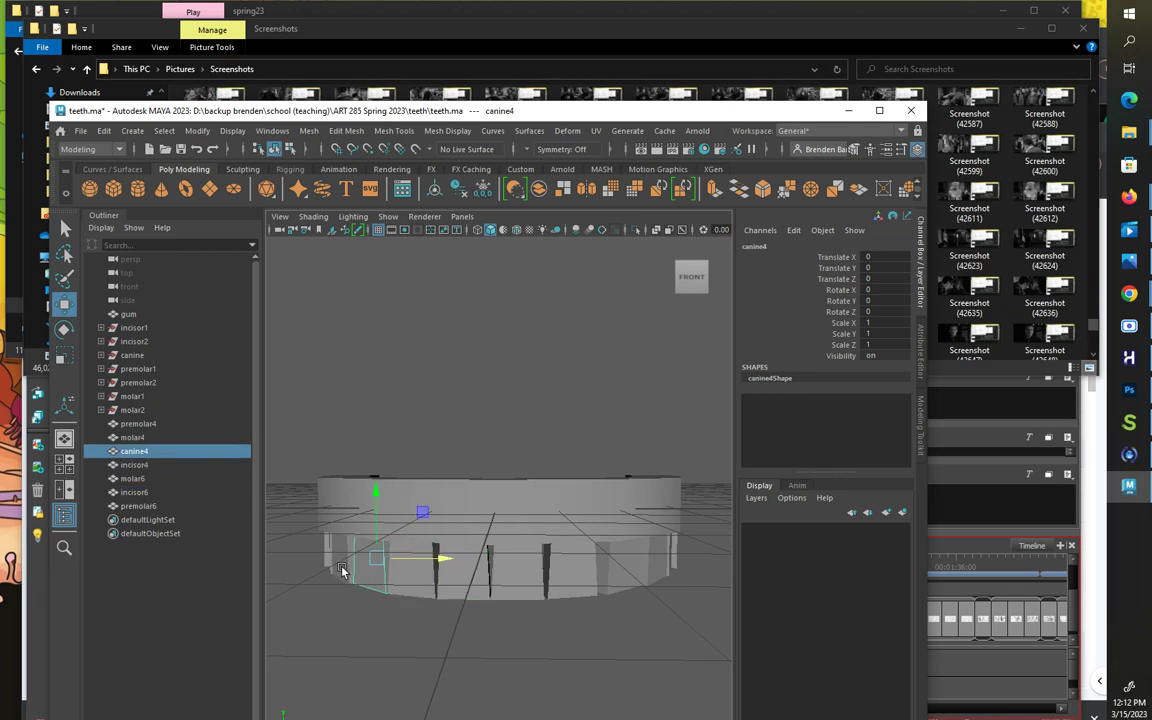
pyautogui.click(339, 564)
pyautogui.click(462, 576)
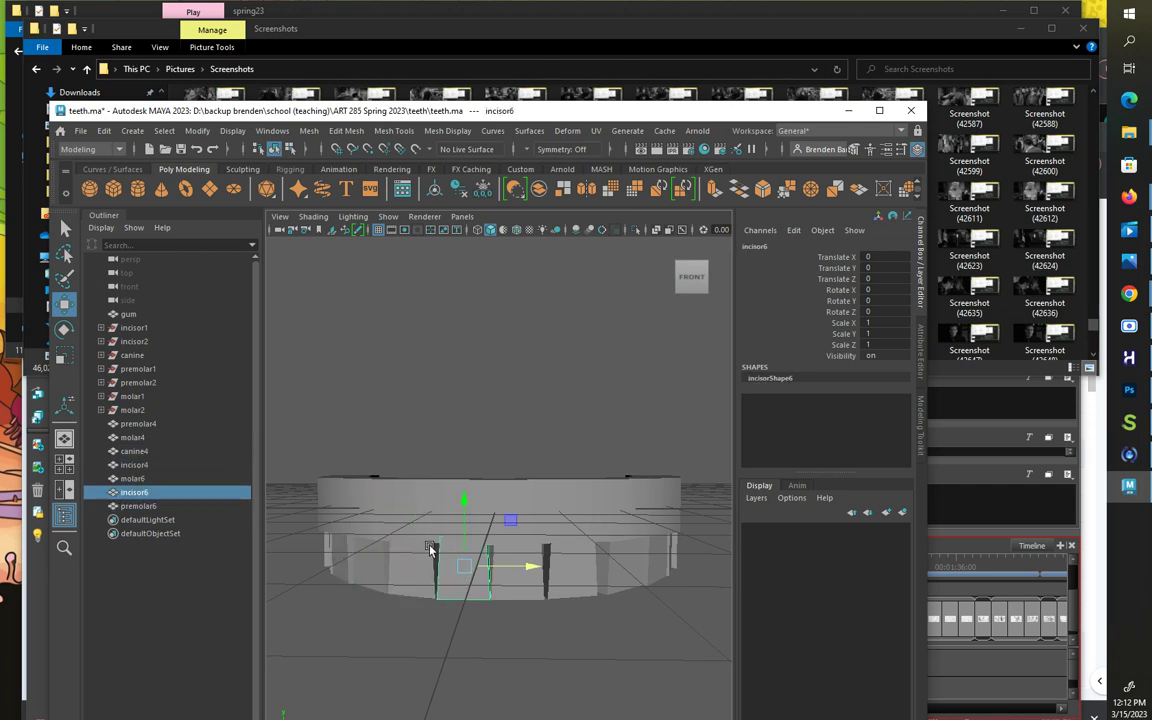
pyautogui.click(404, 569)
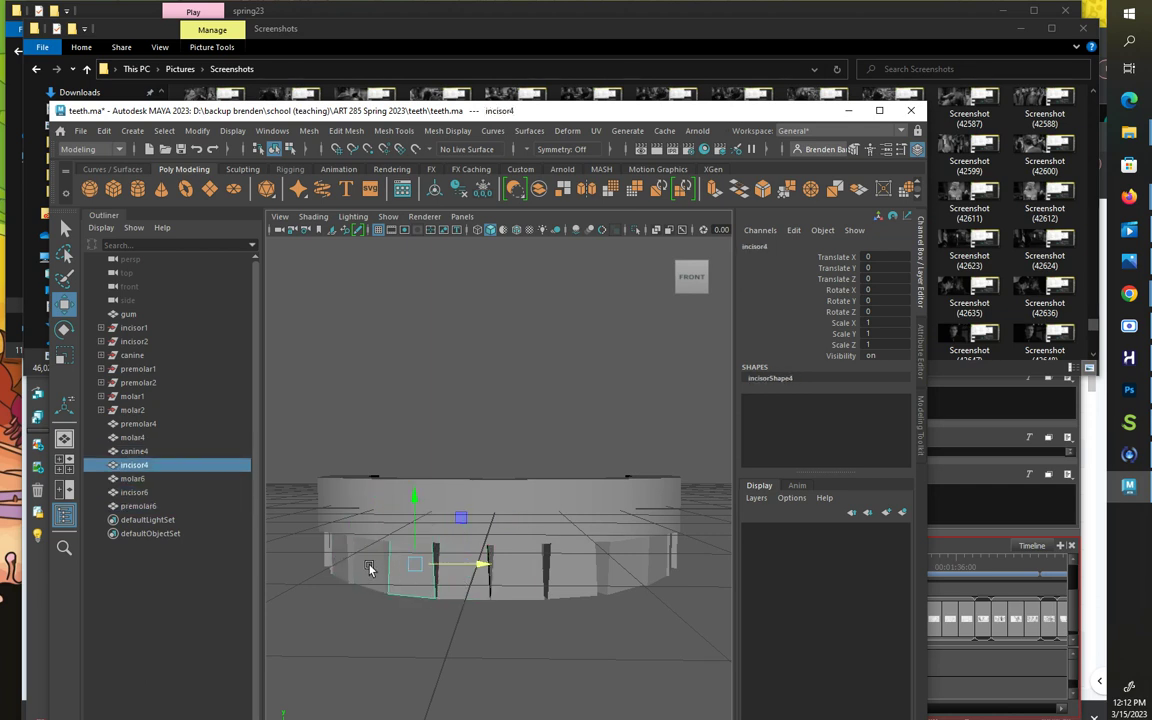
pyautogui.click(375, 562)
pyautogui.keyDown('alt'); pyautogui.moveTo(380, 452); pyautogui.dragTo(399, 414); pyautogui.keyUp('alt')
pyautogui.click(506, 427)
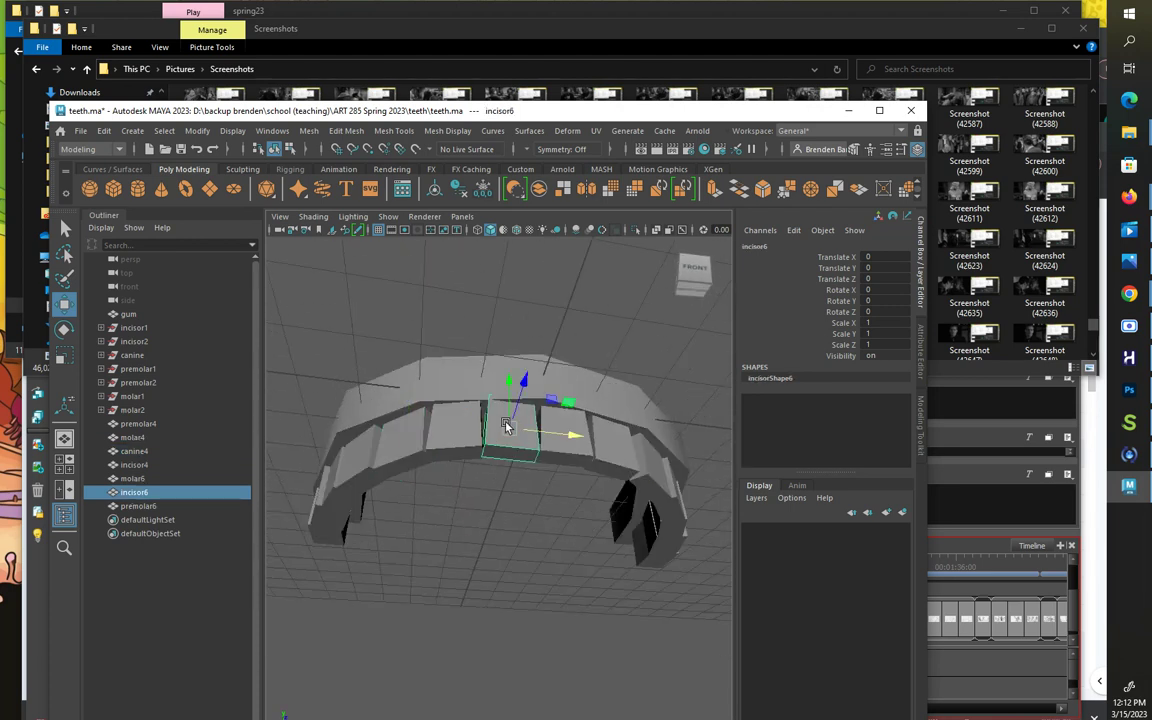
pyautogui.keyDown('alt'); pyautogui.moveTo(451, 435); pyautogui.dragTo(343, 503); pyautogui.keyUp('alt')
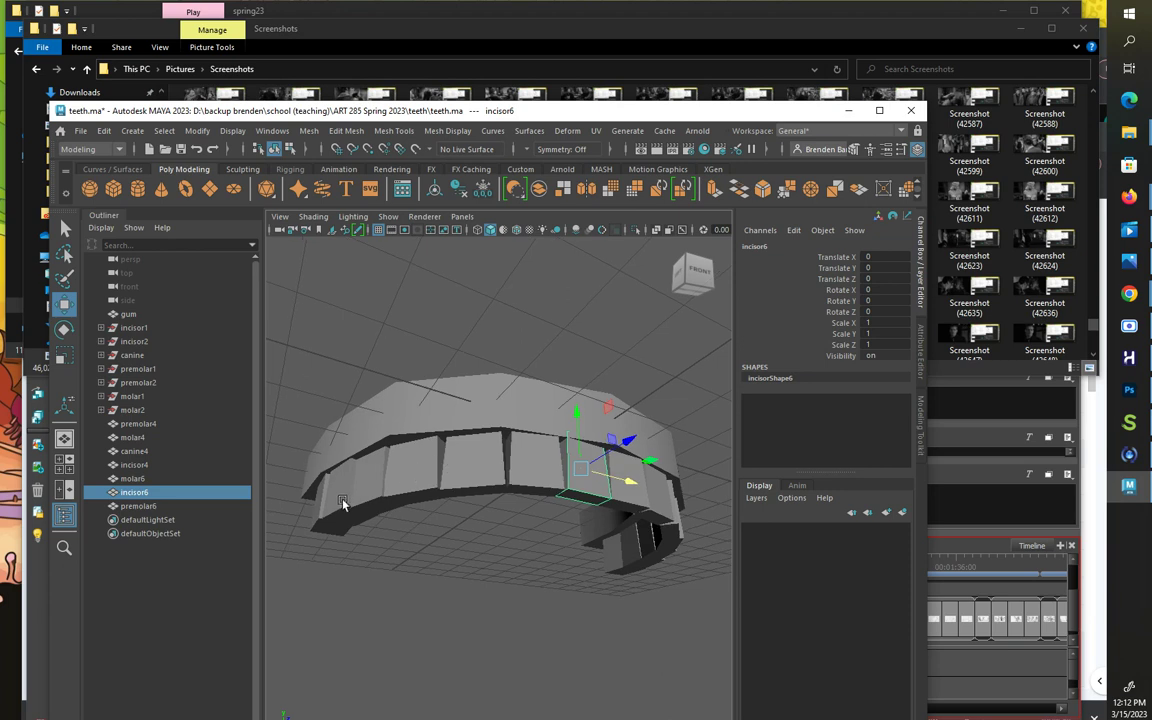
pyautogui.click(316, 508)
pyautogui.click(427, 287)
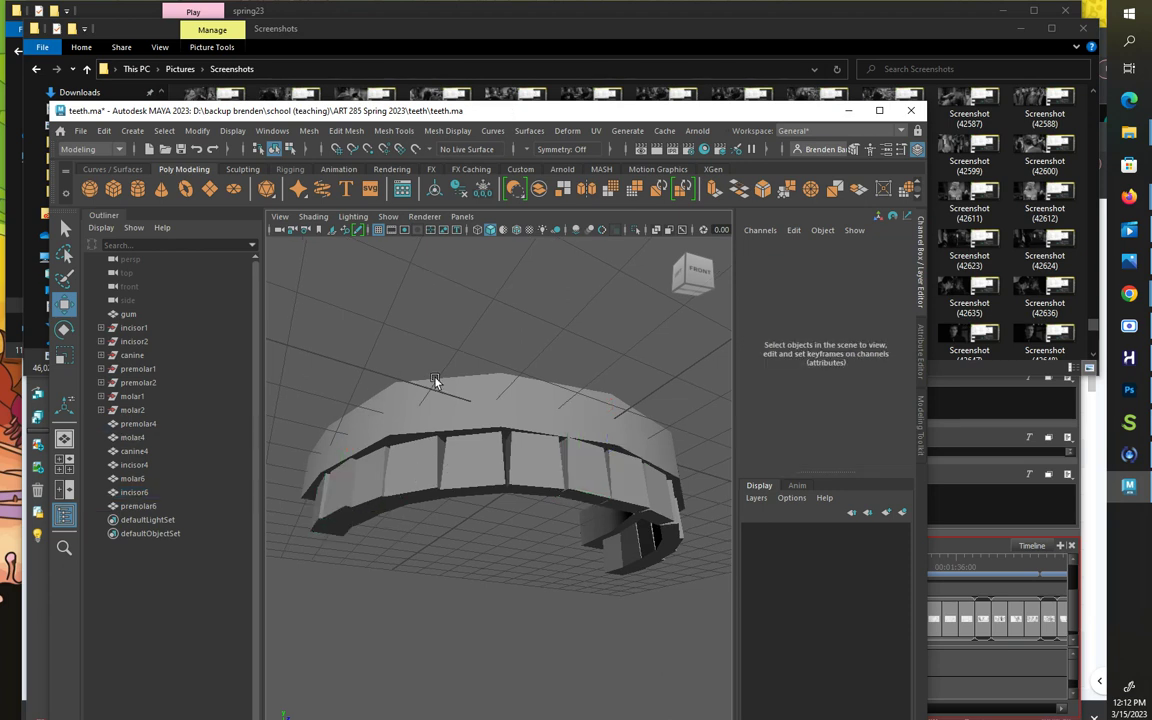
# Step: Select the gum together with all the teeth and open the export settings for the selection
pyautogui.scroll(-5, 437, 380)
pyautogui.moveTo(398, 379); pyautogui.dragTo(586, 543)
pyautogui.keyDown('alt'); pyautogui.moveTo(604, 532); pyautogui.dragTo(568, 563); pyautogui.keyUp('alt')
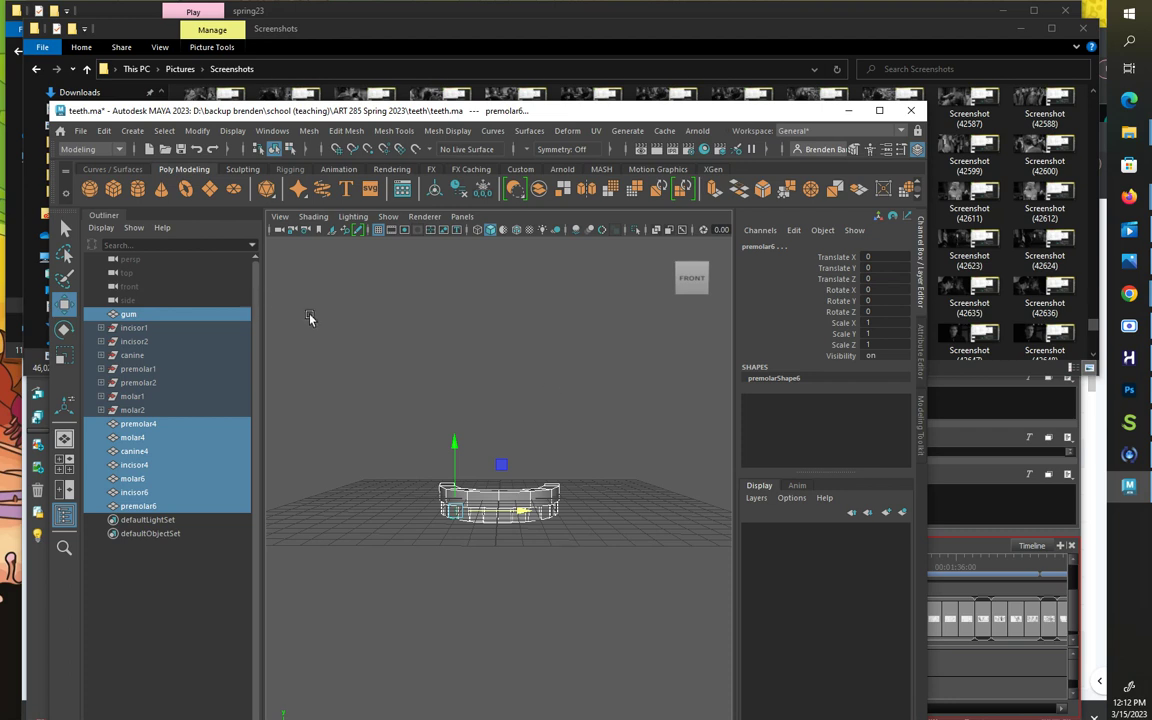
pyautogui.click(81, 131)
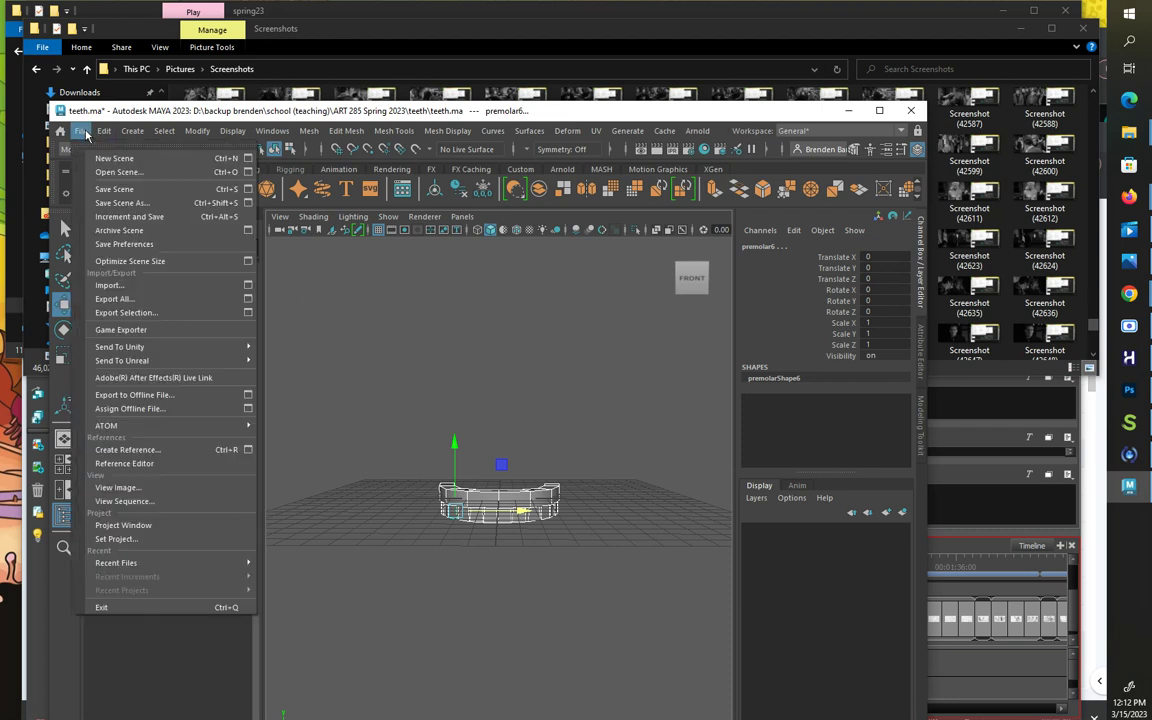
pyautogui.click(101, 318)
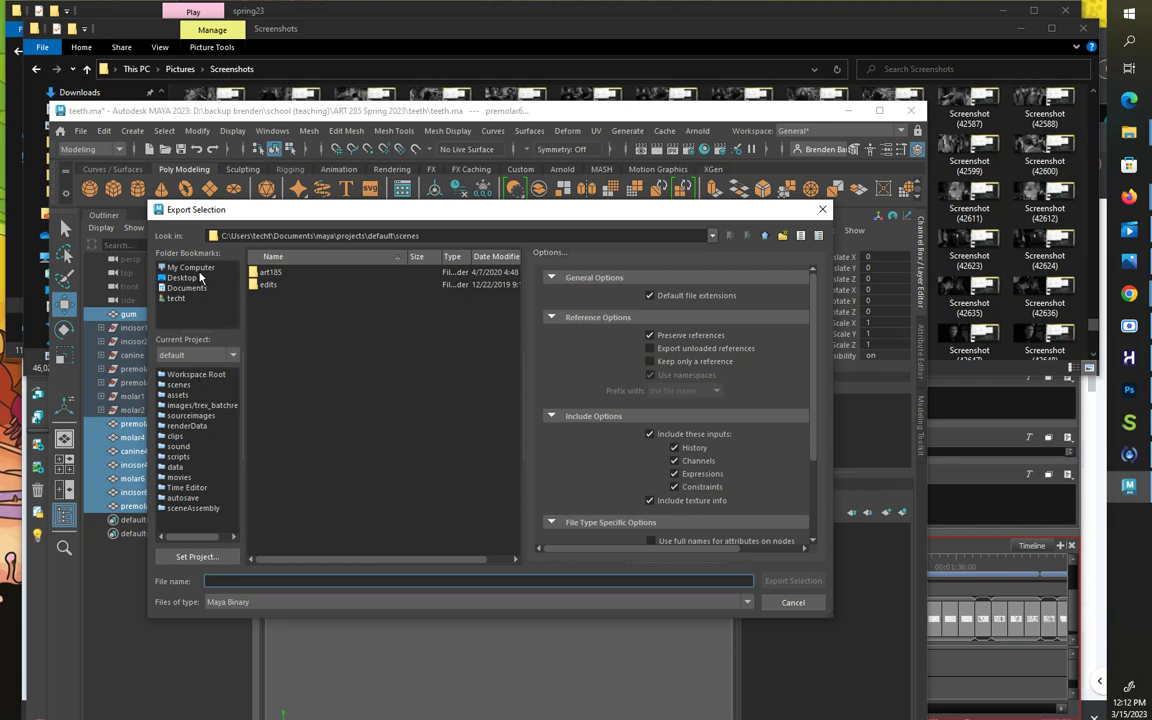
# Step: Set the export location to the teeth folder inside school (teaching), ART 285 Spring 2023, in the backup folder on drive D
pyautogui.click(180, 267)
pyautogui.doubleClick(303, 287)
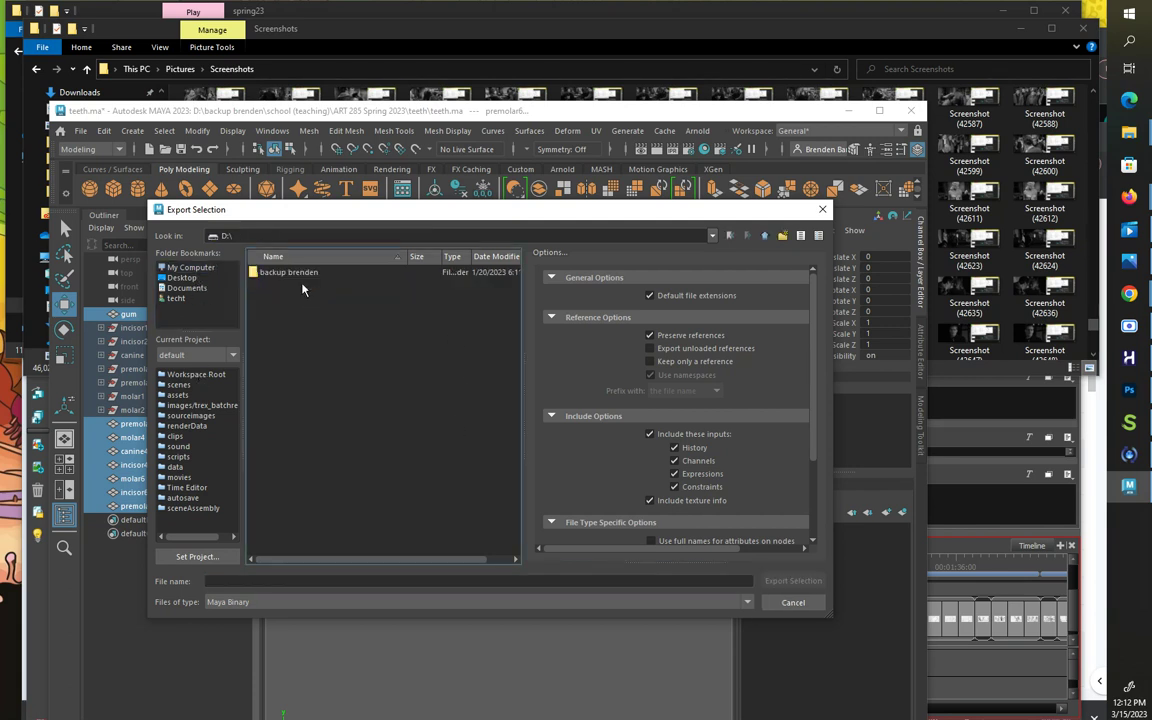
pyautogui.doubleClick(299, 276)
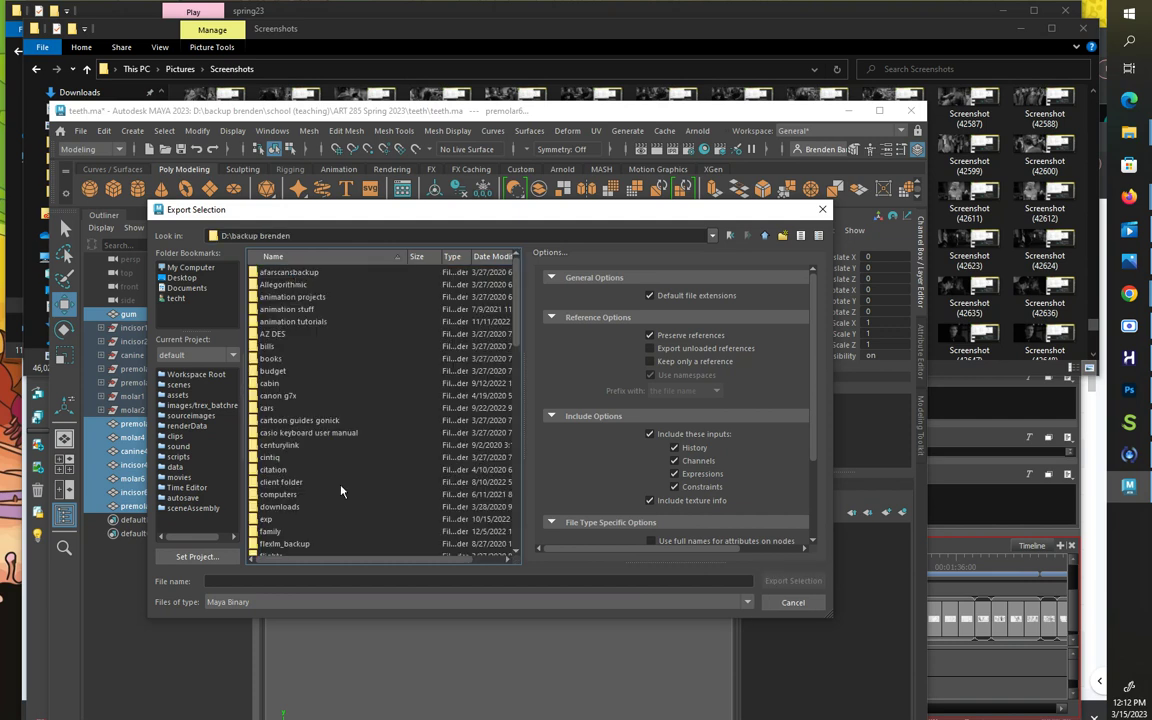
pyautogui.scroll(-15, 340, 487)
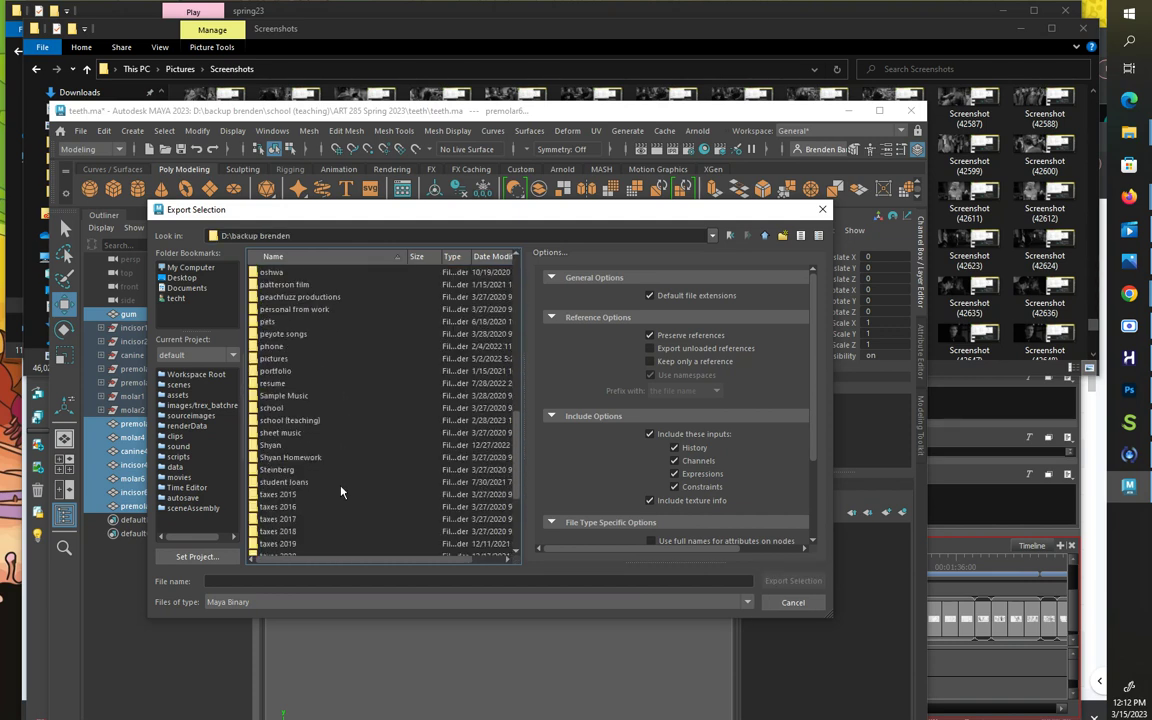
pyautogui.scroll(-2, 340, 491)
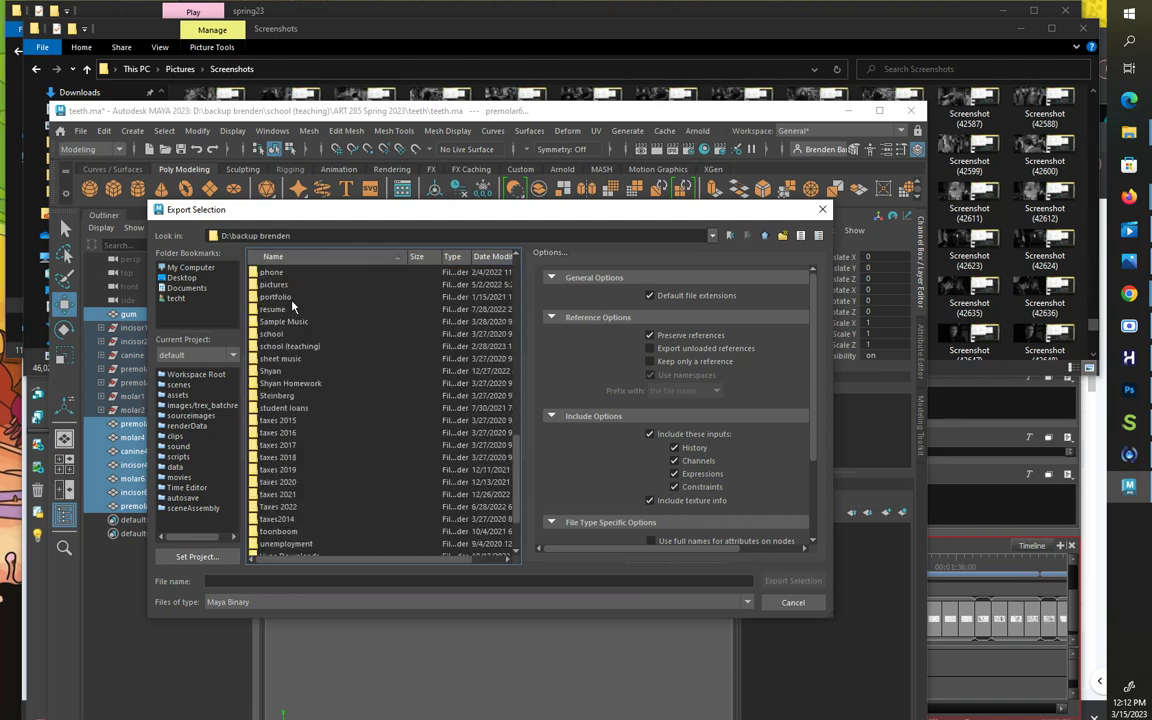
pyautogui.click(296, 346)
pyautogui.doubleClick(296, 346)
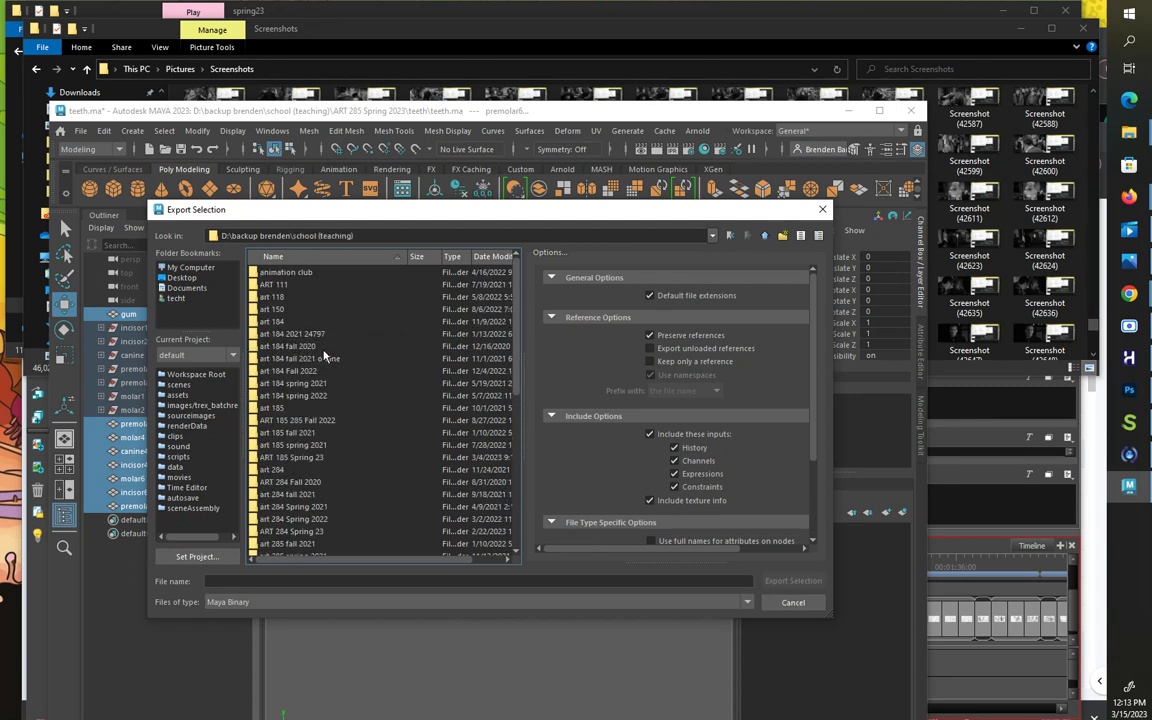
pyautogui.scroll(-3, 323, 355)
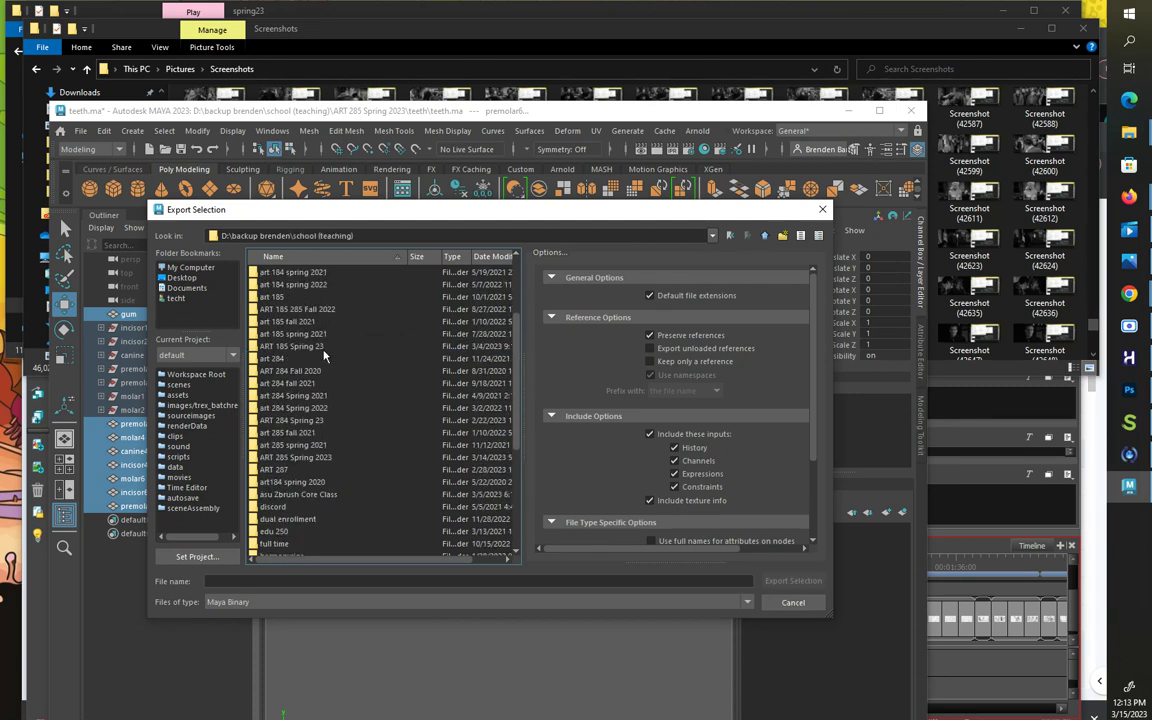
pyautogui.scroll(-2, 323, 355)
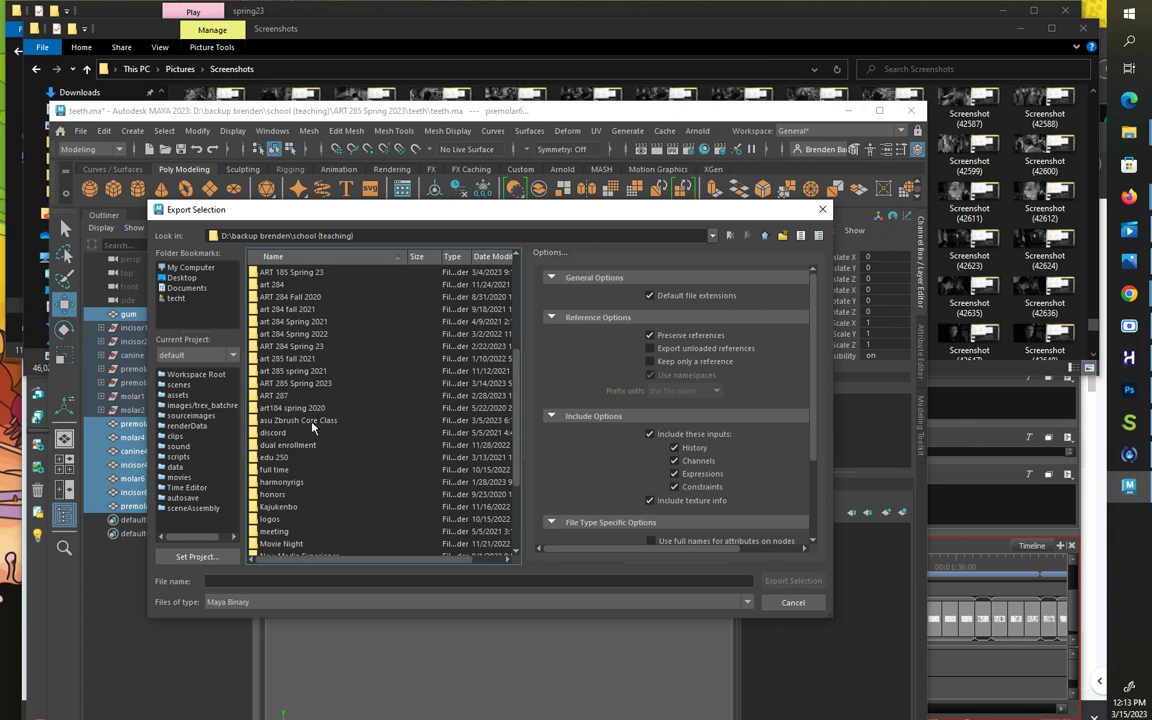
pyautogui.doubleClick(304, 389)
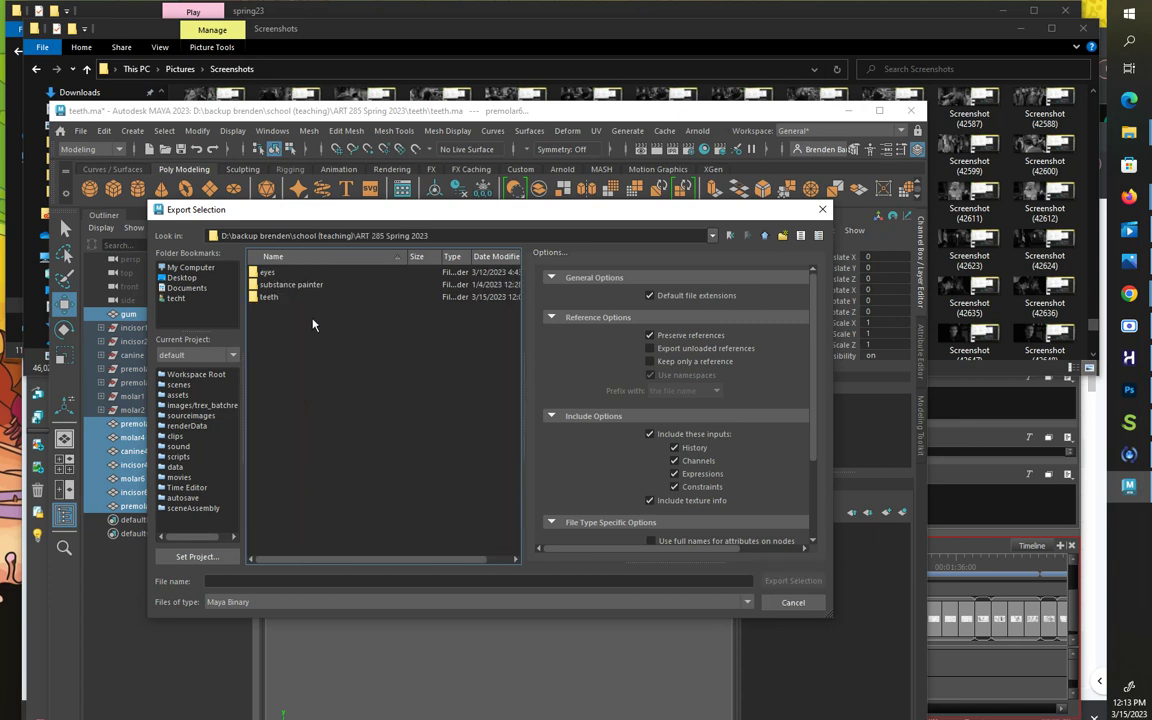
pyautogui.doubleClick(268, 299)
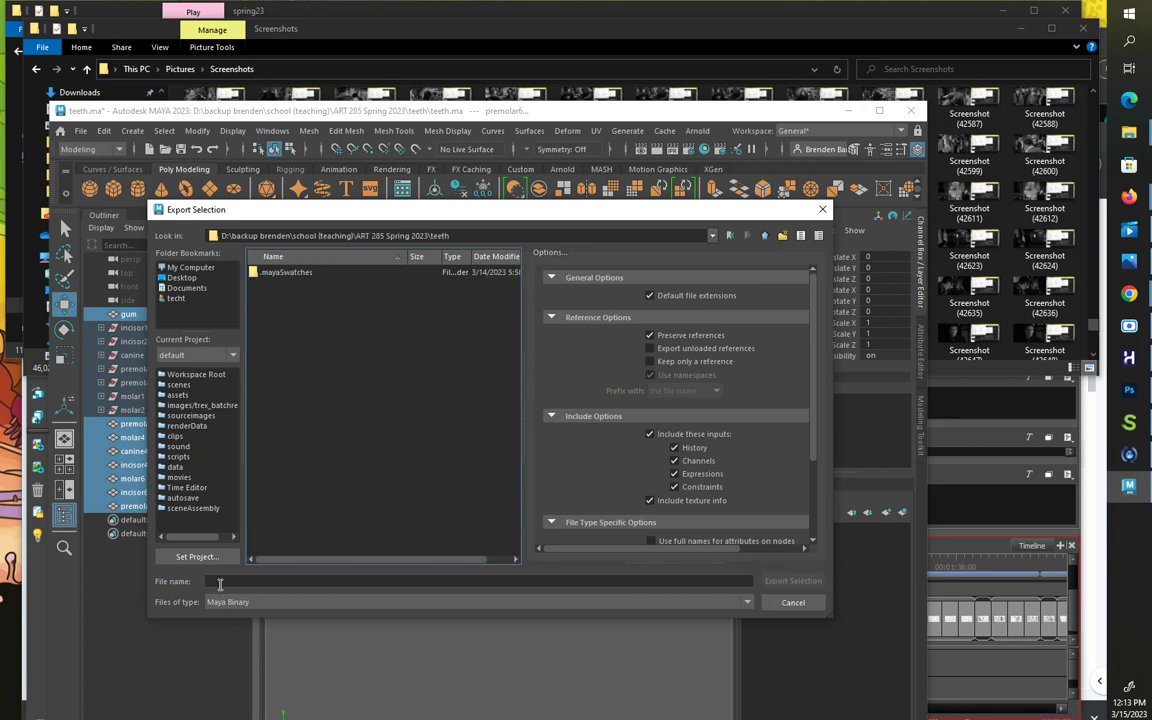
# Step: Set the export file type to OBJexport
pyautogui.click(240, 603)
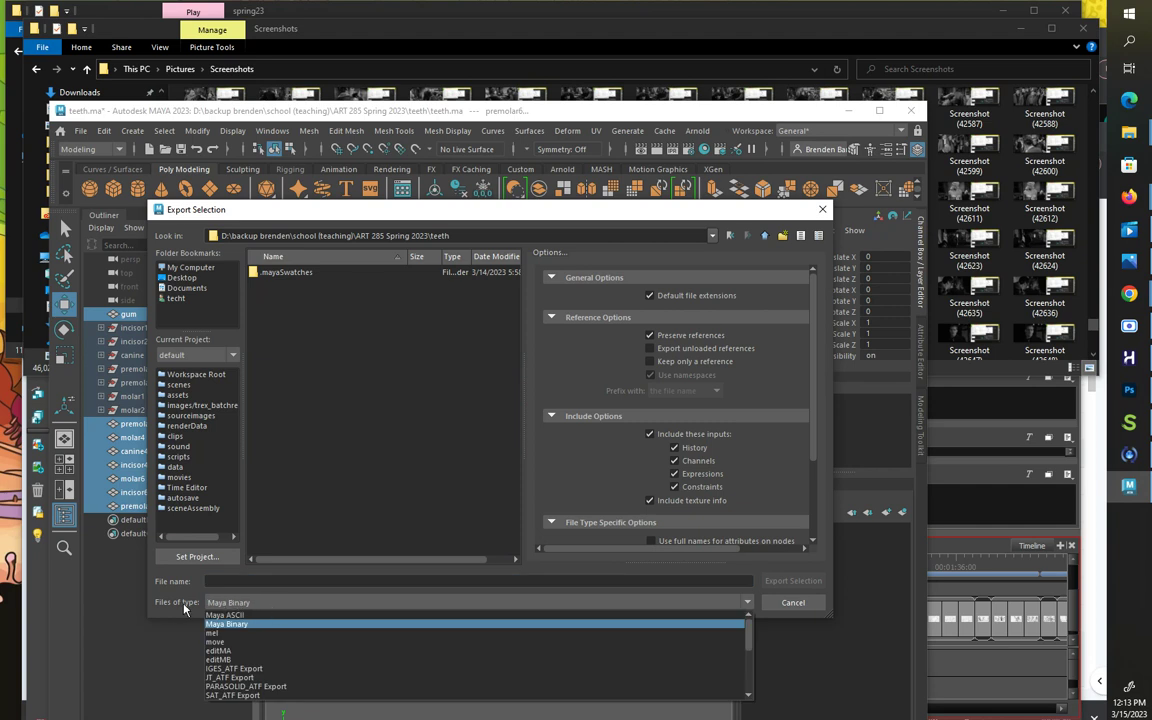
pyautogui.scroll(-5, 265, 668)
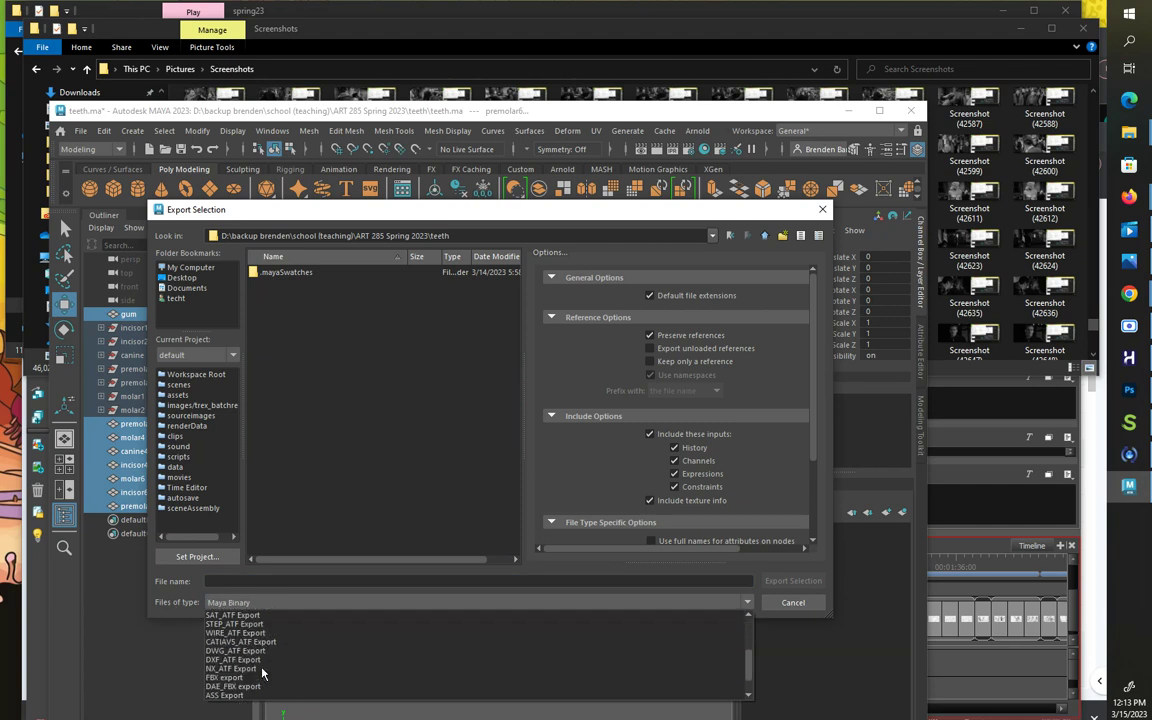
pyautogui.click(242, 706)
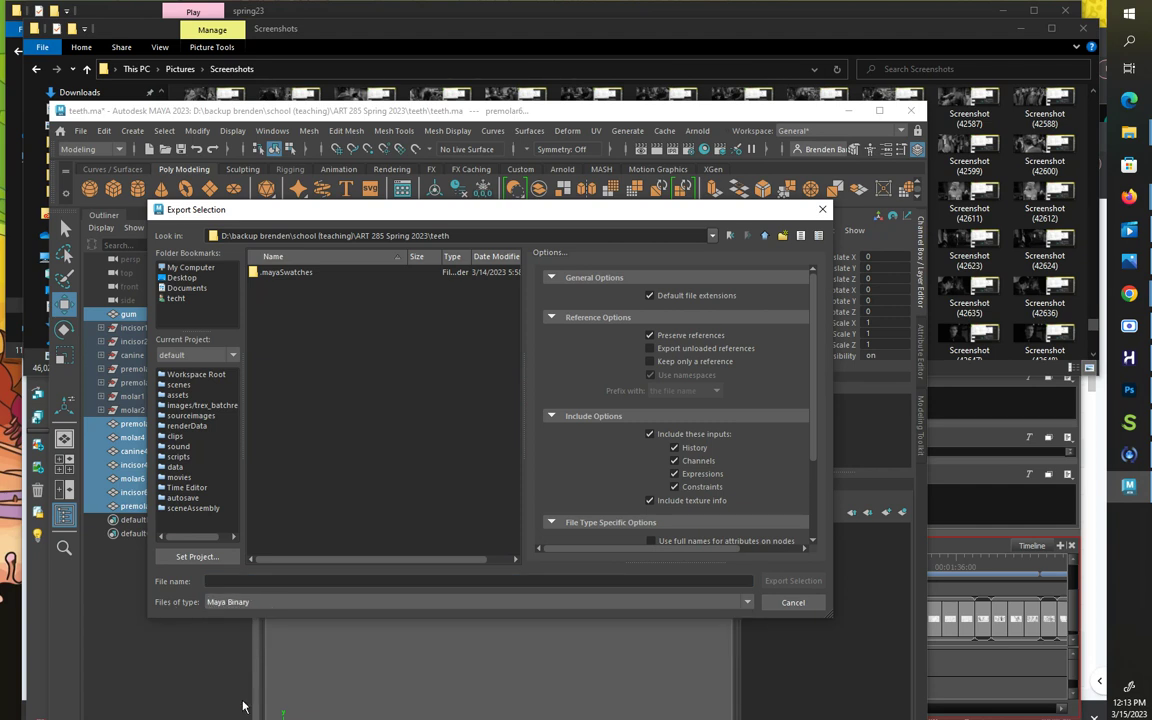
pyautogui.click(220, 602)
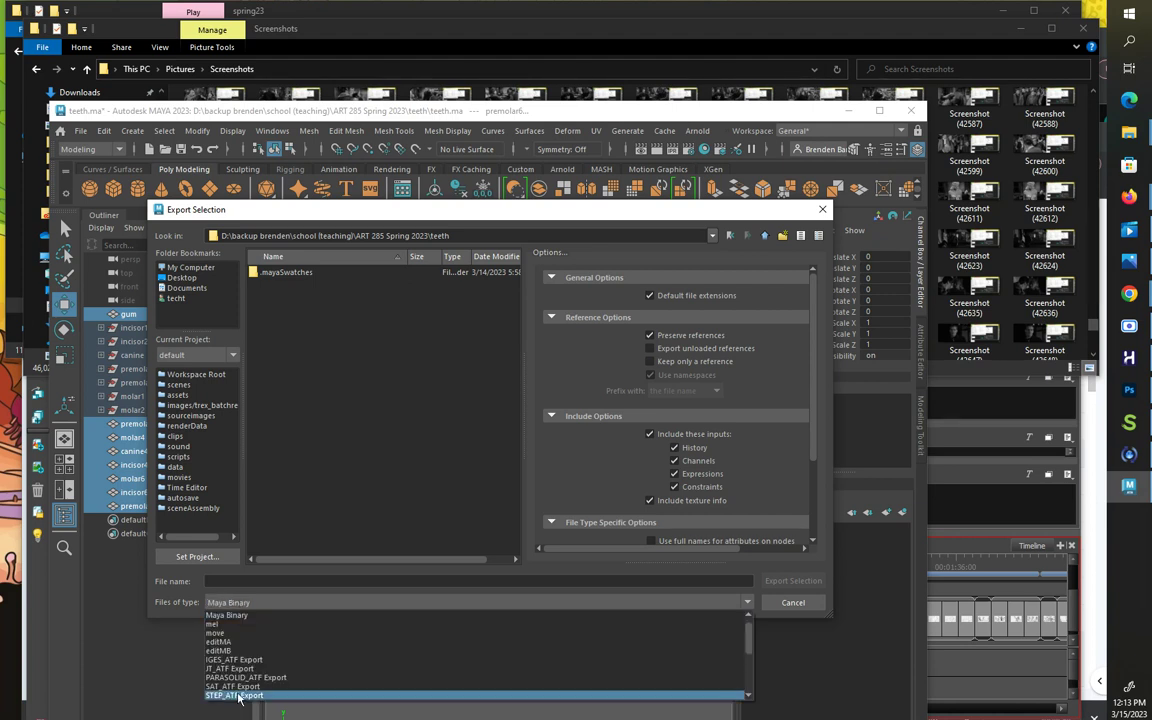
pyautogui.click(226, 686)
pyautogui.click(236, 603)
pyautogui.click(222, 694)
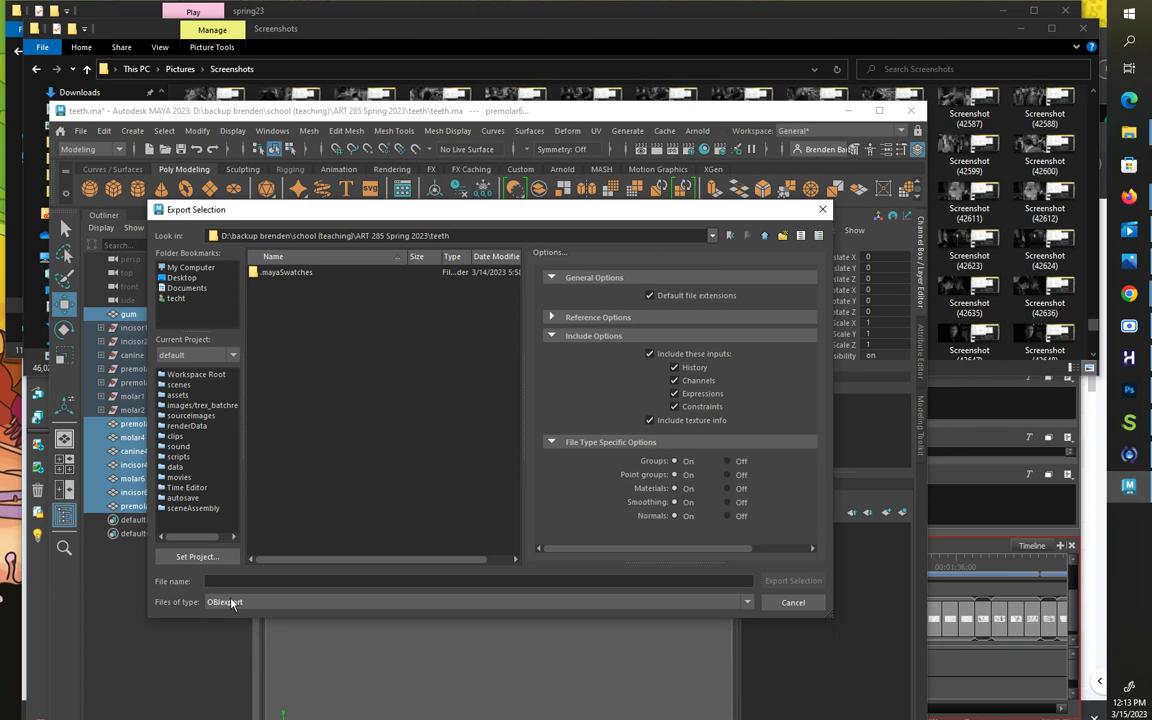
# Step: Name the export file teeth and export the selected gum and teeth as OBJ
pyautogui.click(232, 582)
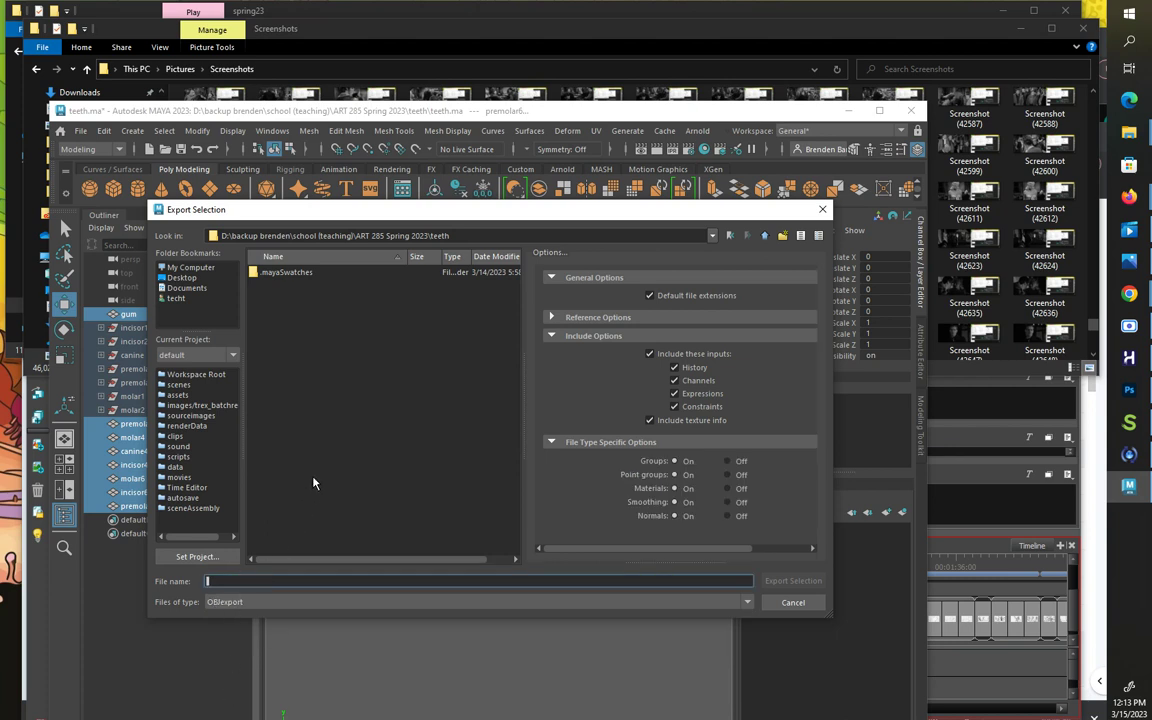
pyautogui.write('teeth')
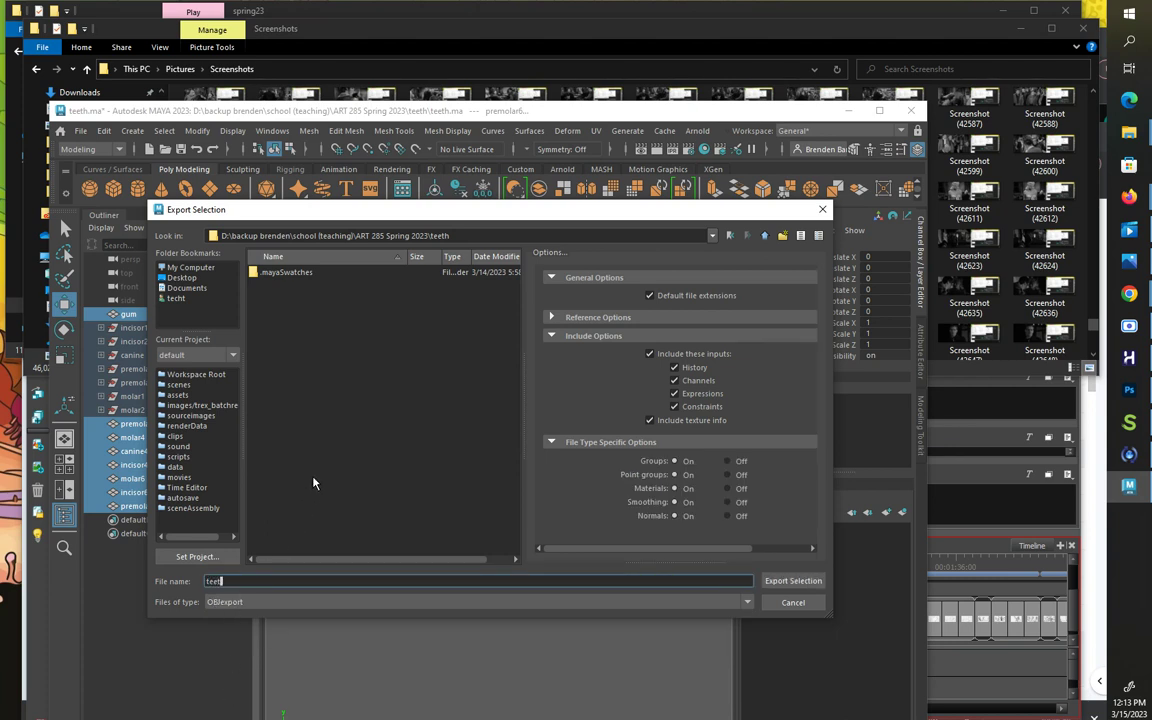
pyautogui.click(790, 581)
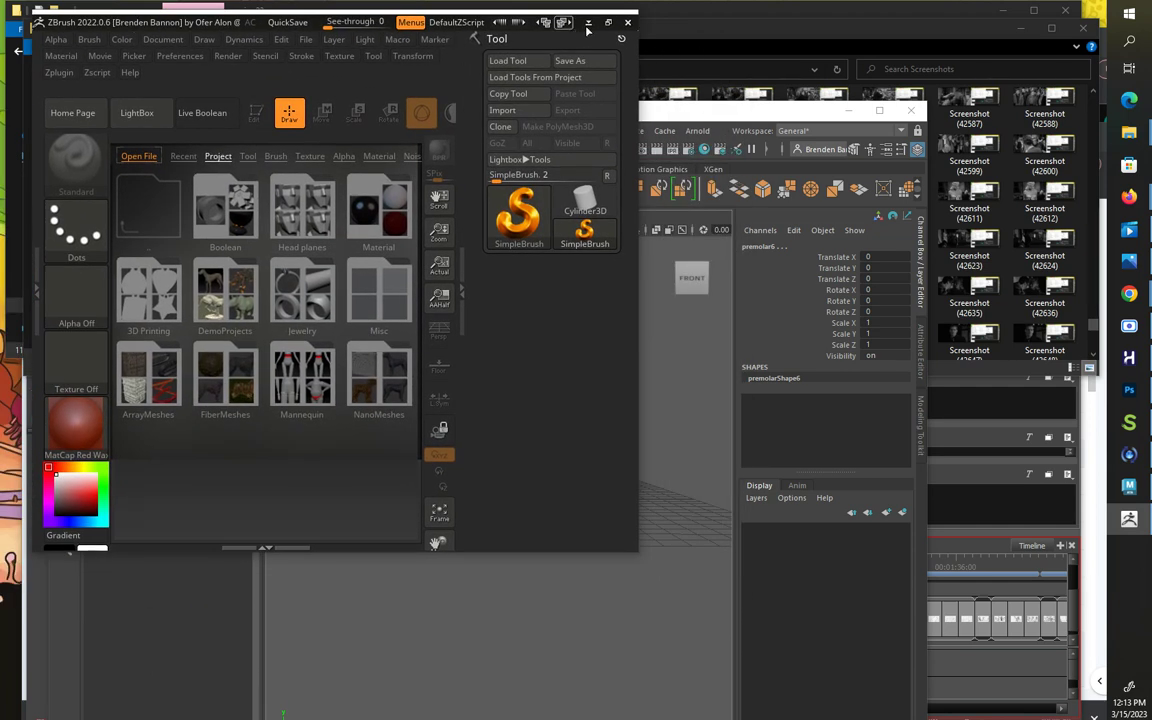
# Step: Switch to ZBrush and import teeth.obj from the teeth folder inside school (teaching), ART 285 Spring 2023
pyautogui.click(563, 21)
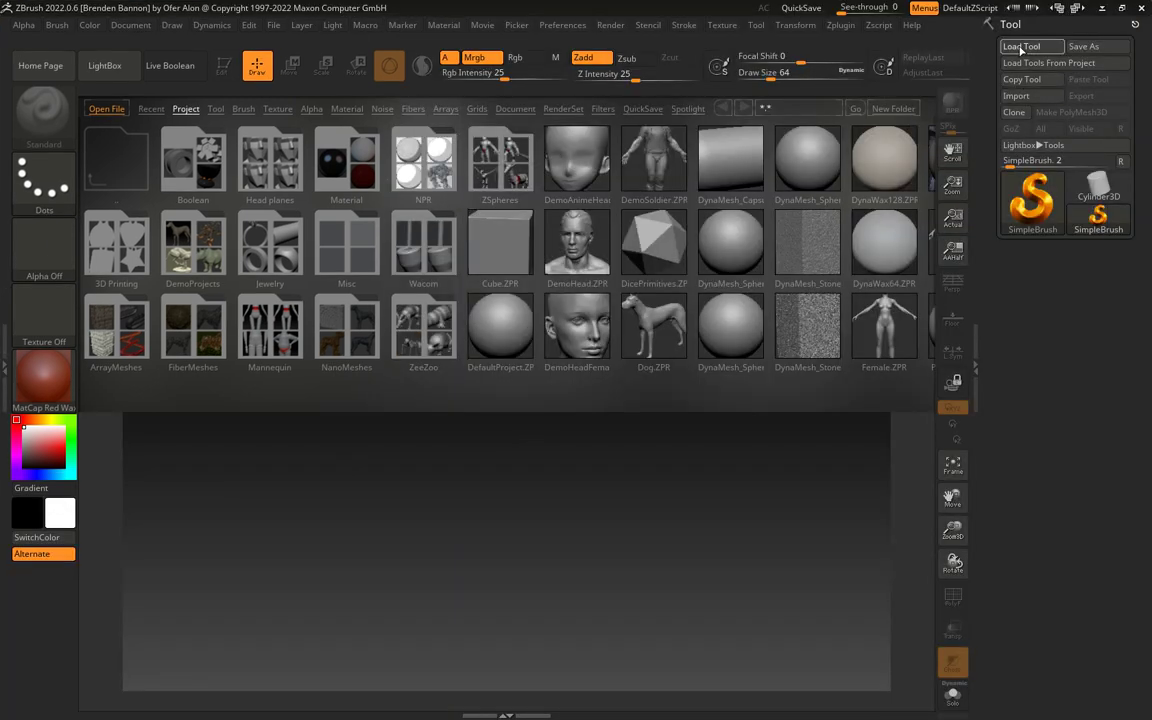
pyautogui.click(1020, 47)
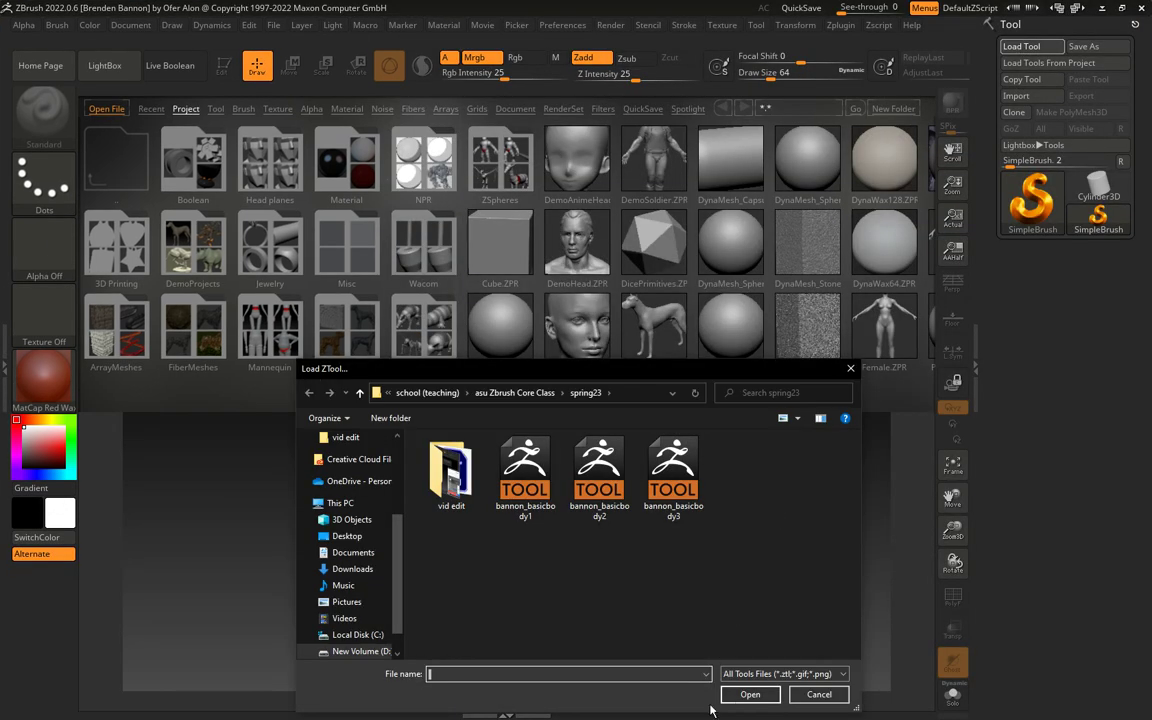
pyautogui.click(804, 693)
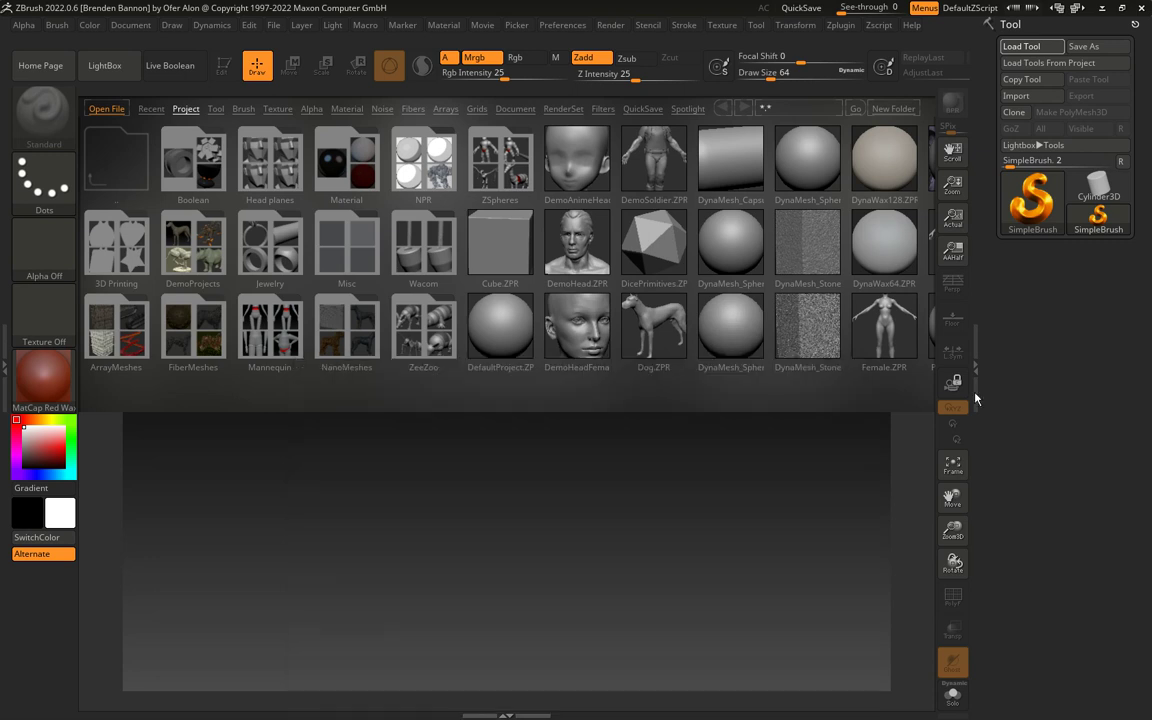
pyautogui.click(1017, 96)
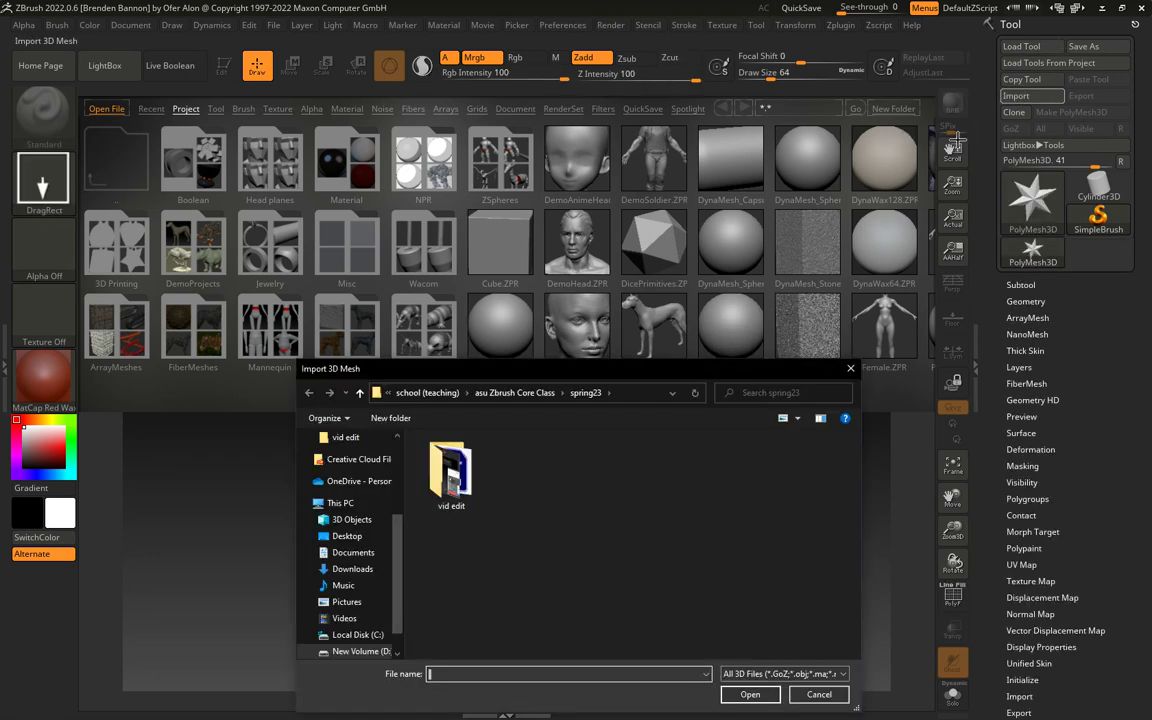
pyautogui.click(427, 392)
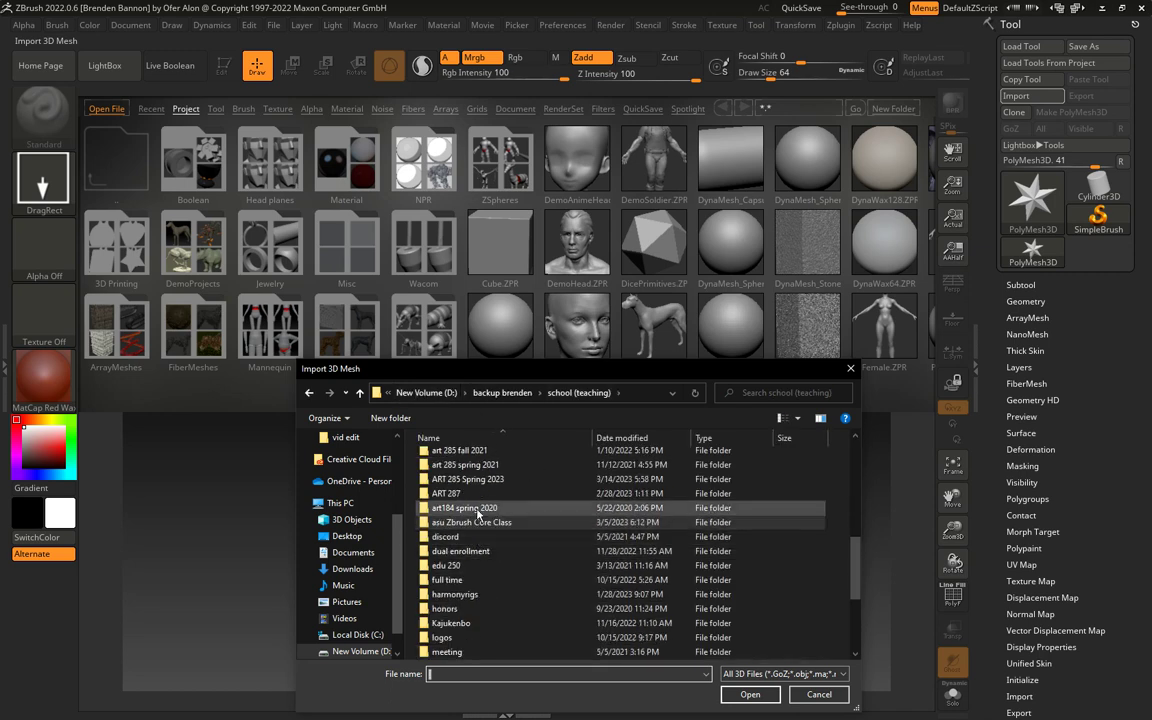
pyautogui.scroll(2, 478, 508)
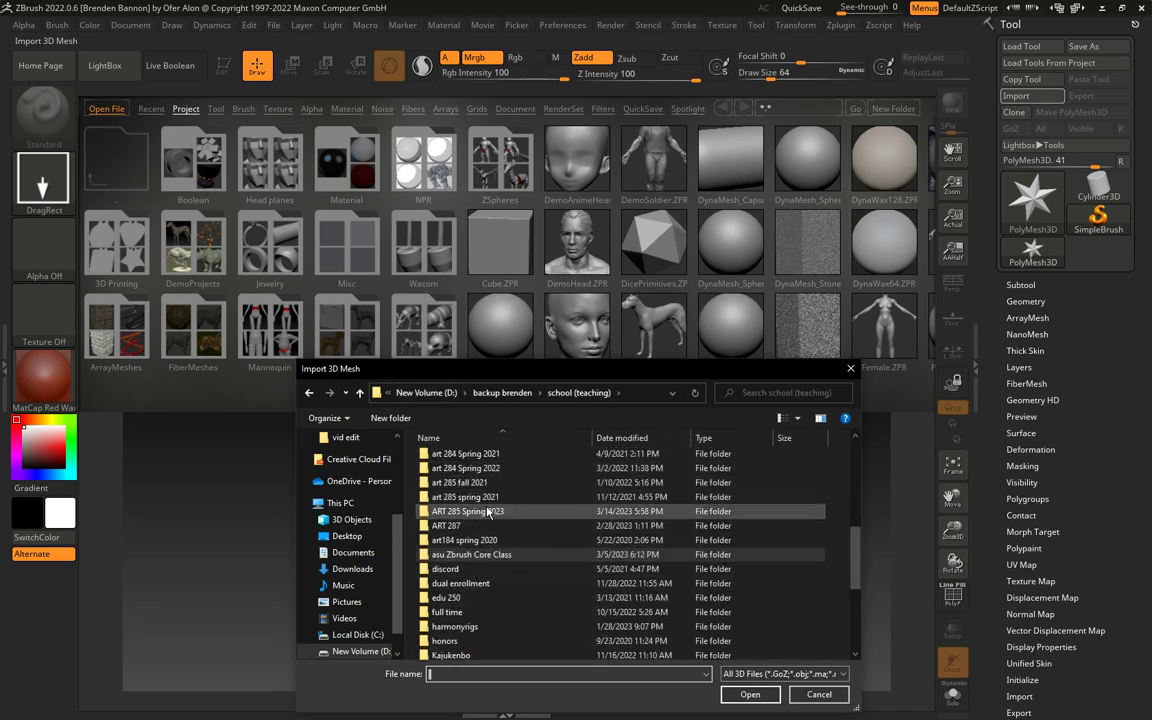
pyautogui.doubleClick(474, 511)
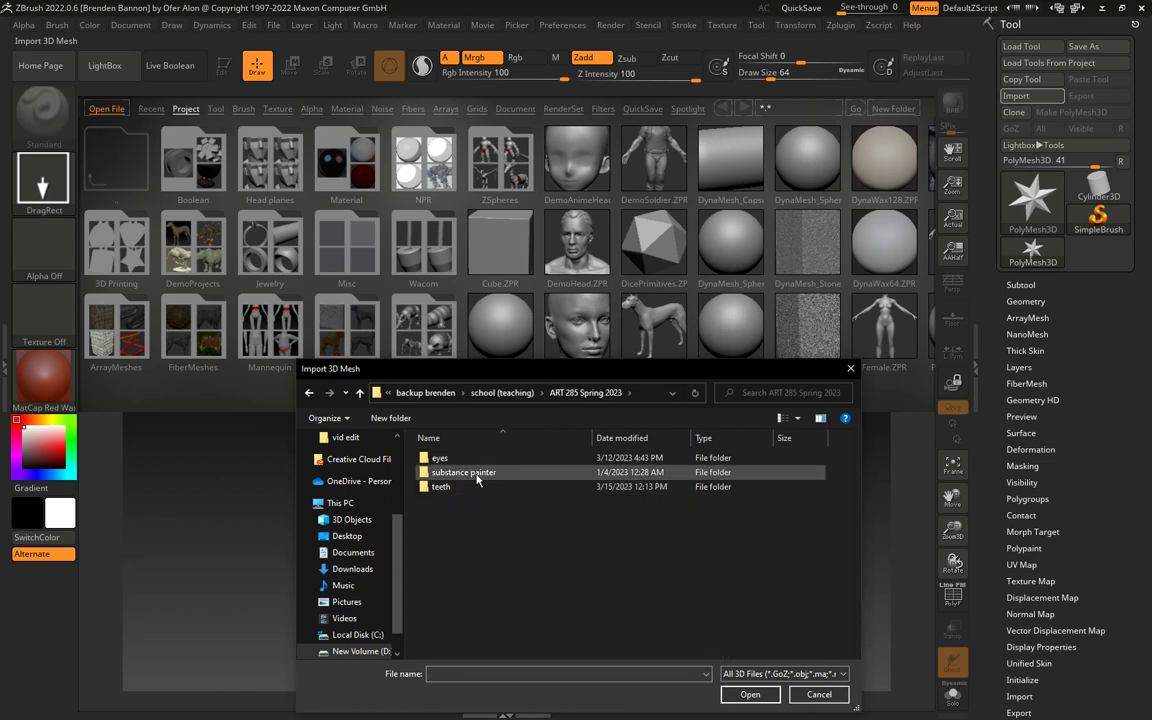
pyautogui.doubleClick(445, 487)
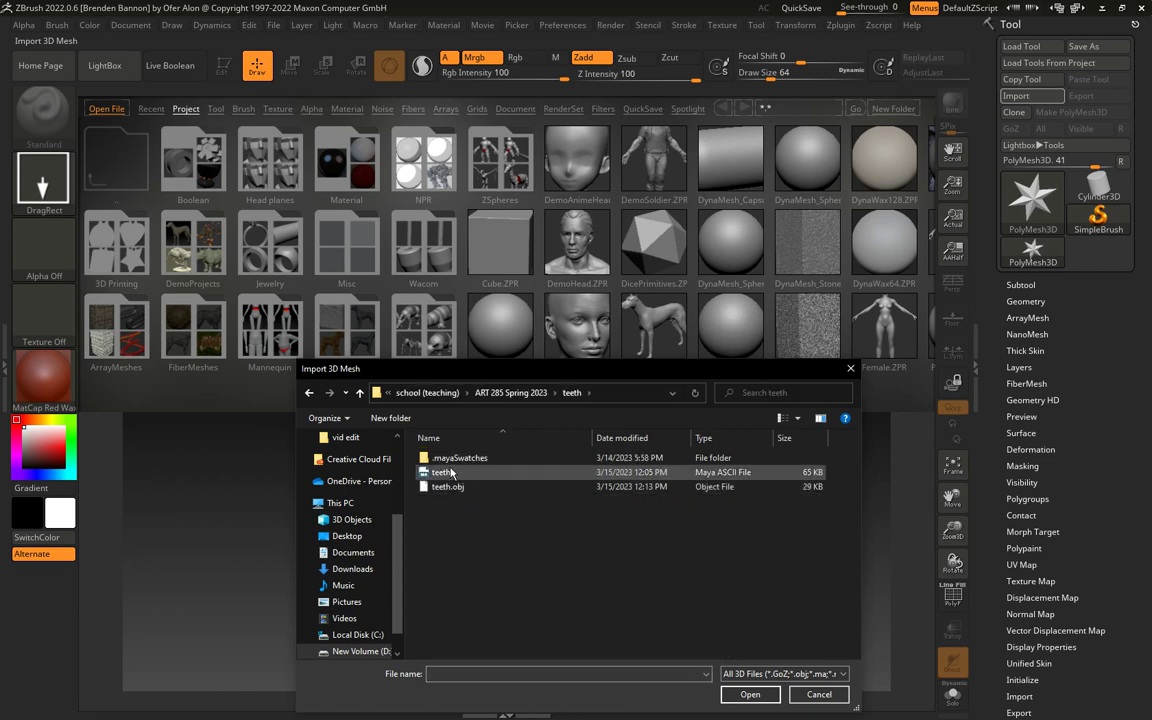
pyautogui.click(452, 487)
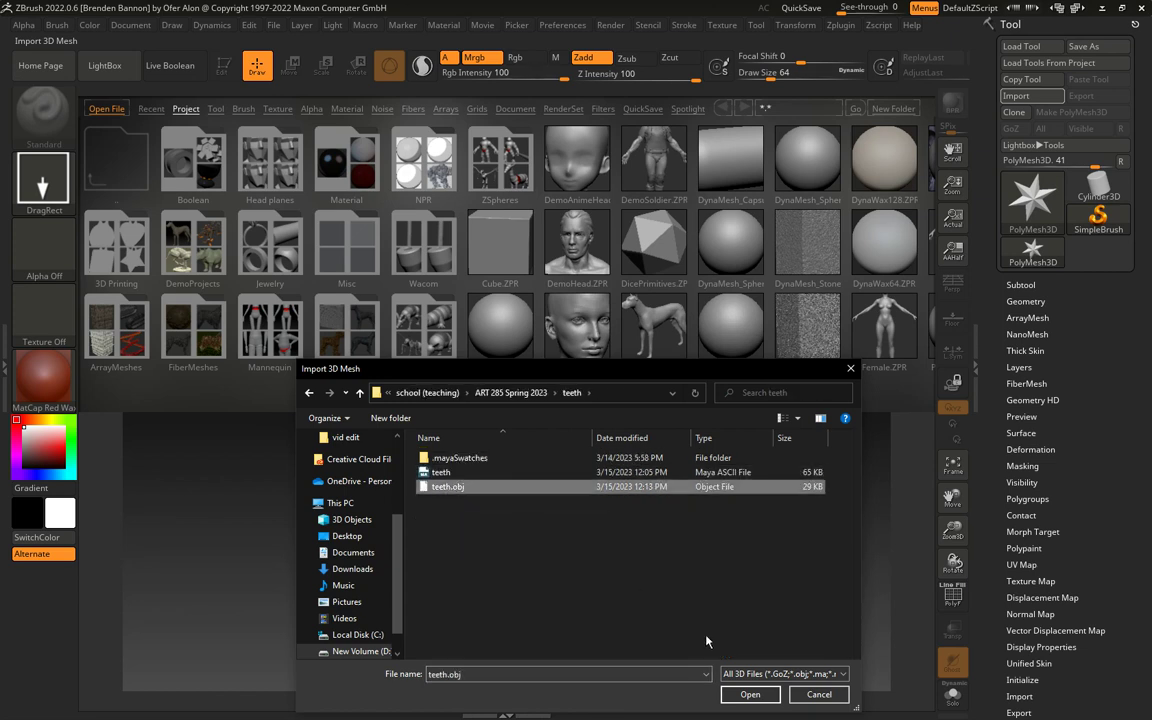
pyautogui.click(748, 694)
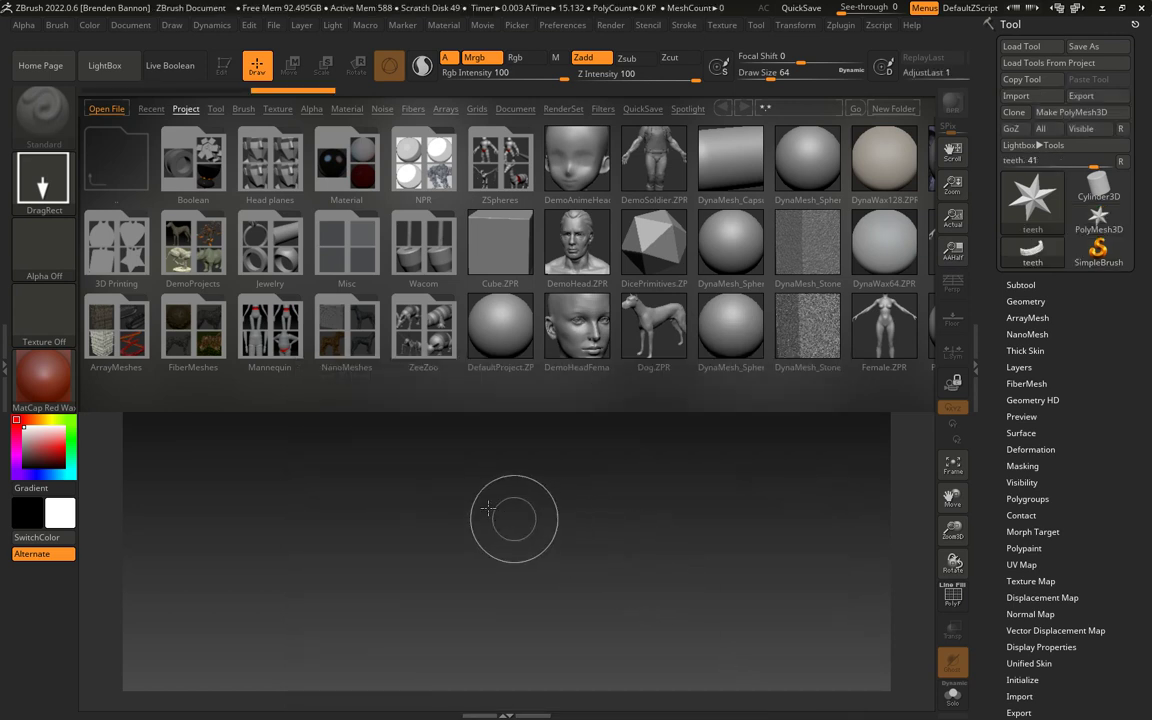
# Step: Draw the imported teeth on the canvas in Edit mode, with LightBox hidden, and give them BasicMaterial
pyautogui.moveTo(467, 483); pyautogui.dragTo(476, 700)
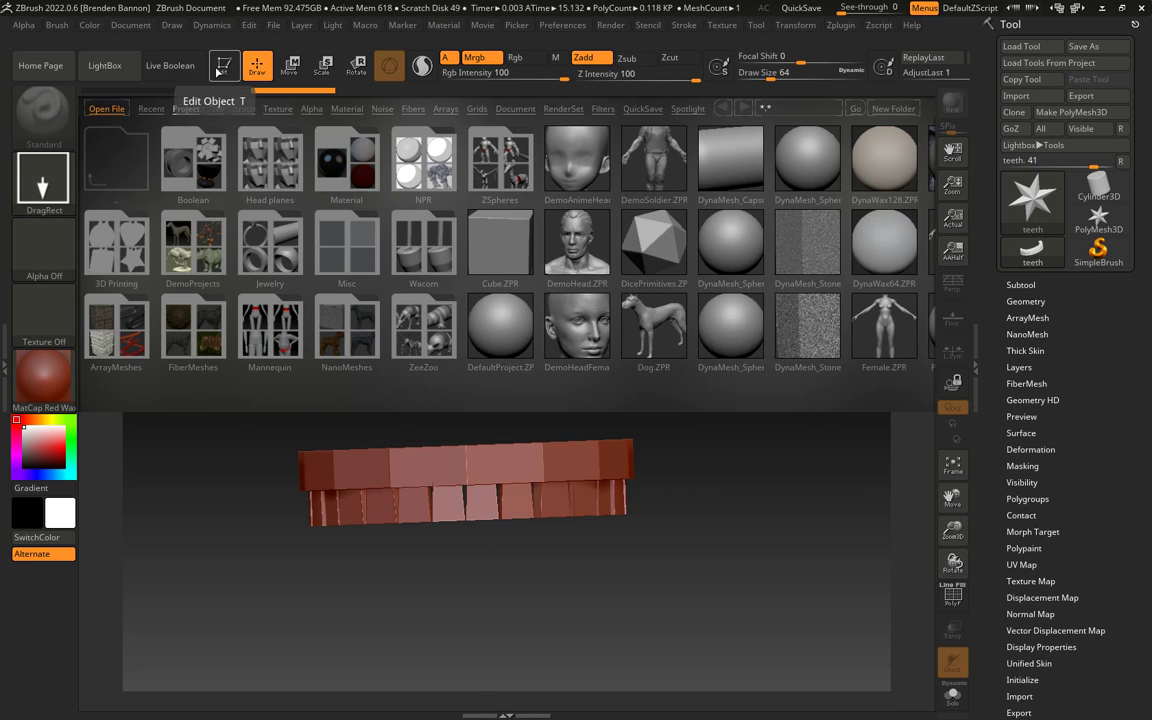
pyautogui.click(222, 67)
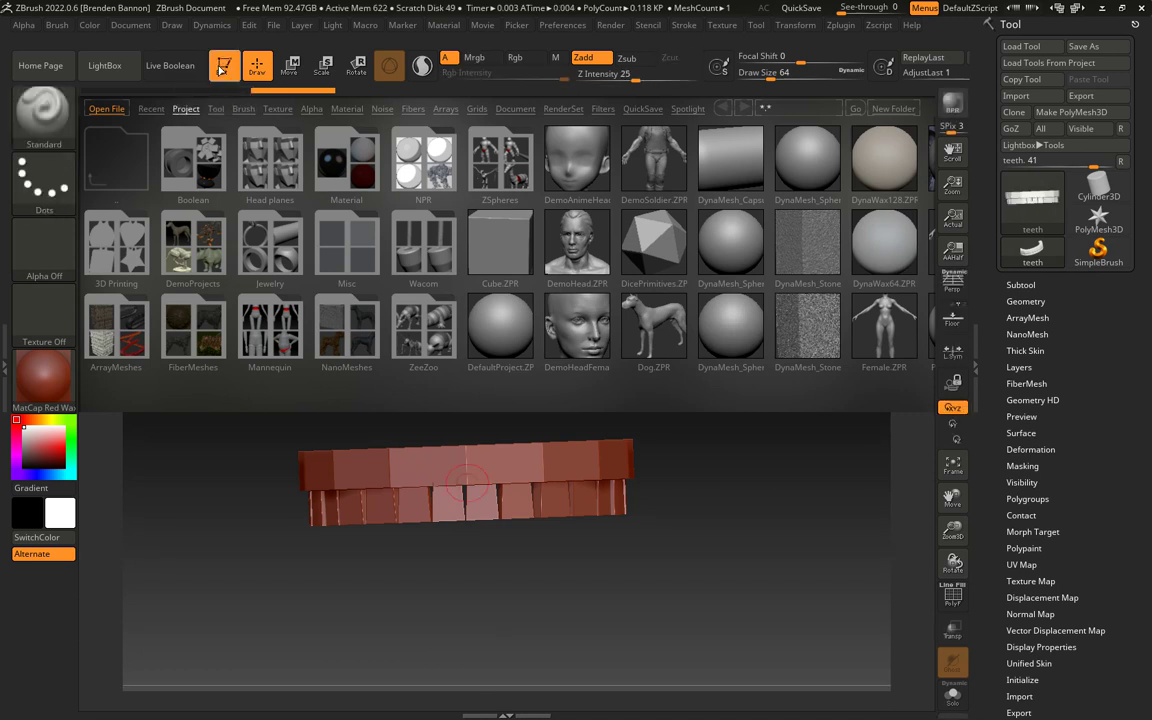
pyautogui.click(104, 65)
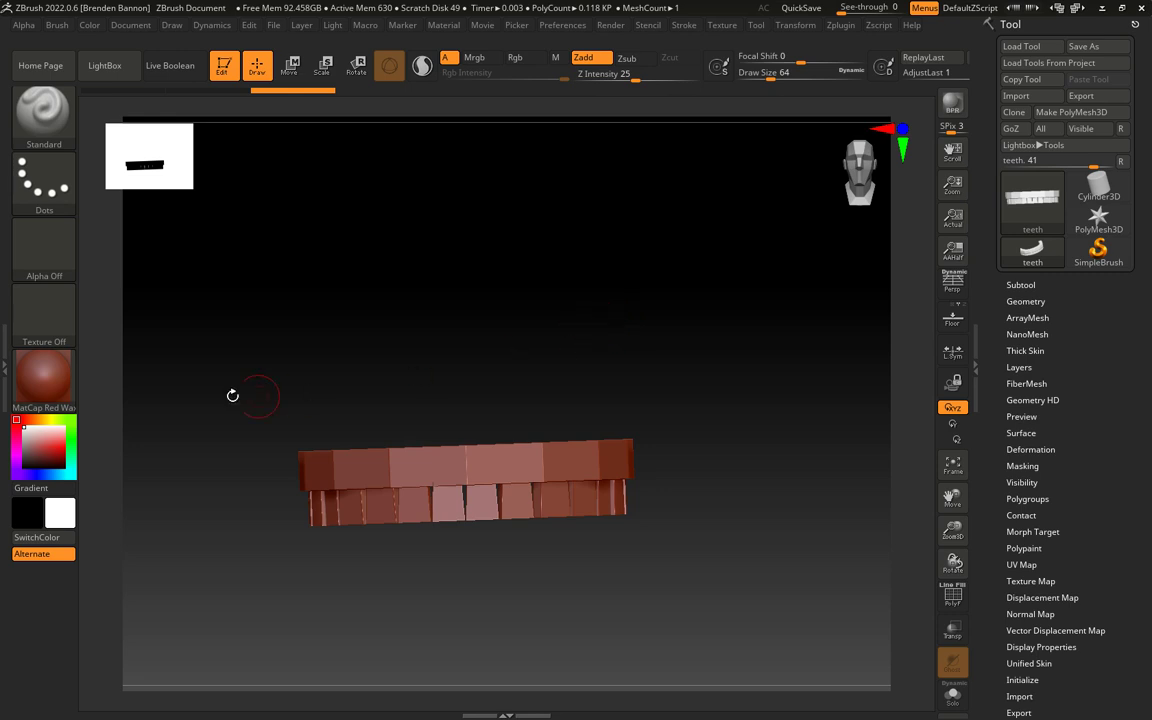
pyautogui.click(44, 380)
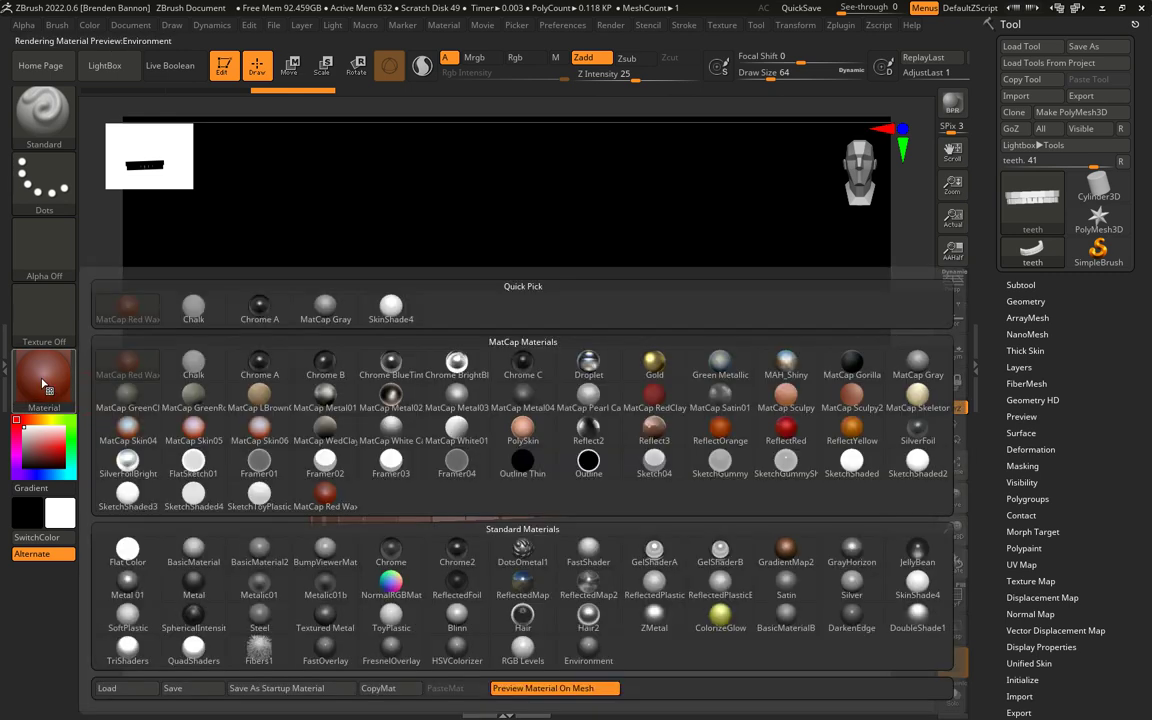
pyautogui.click(190, 555)
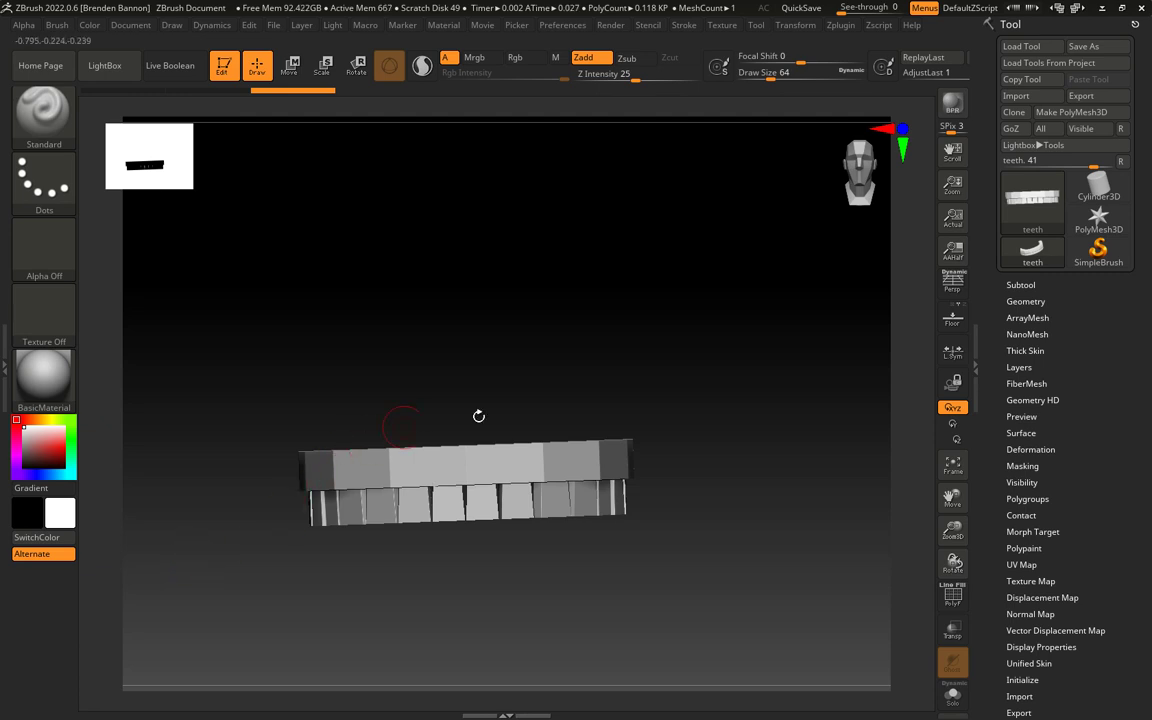
# Step: Subdivide the teeth mesh twice with smoothing on to reach subdivision level 3
pyautogui.click(1022, 285)
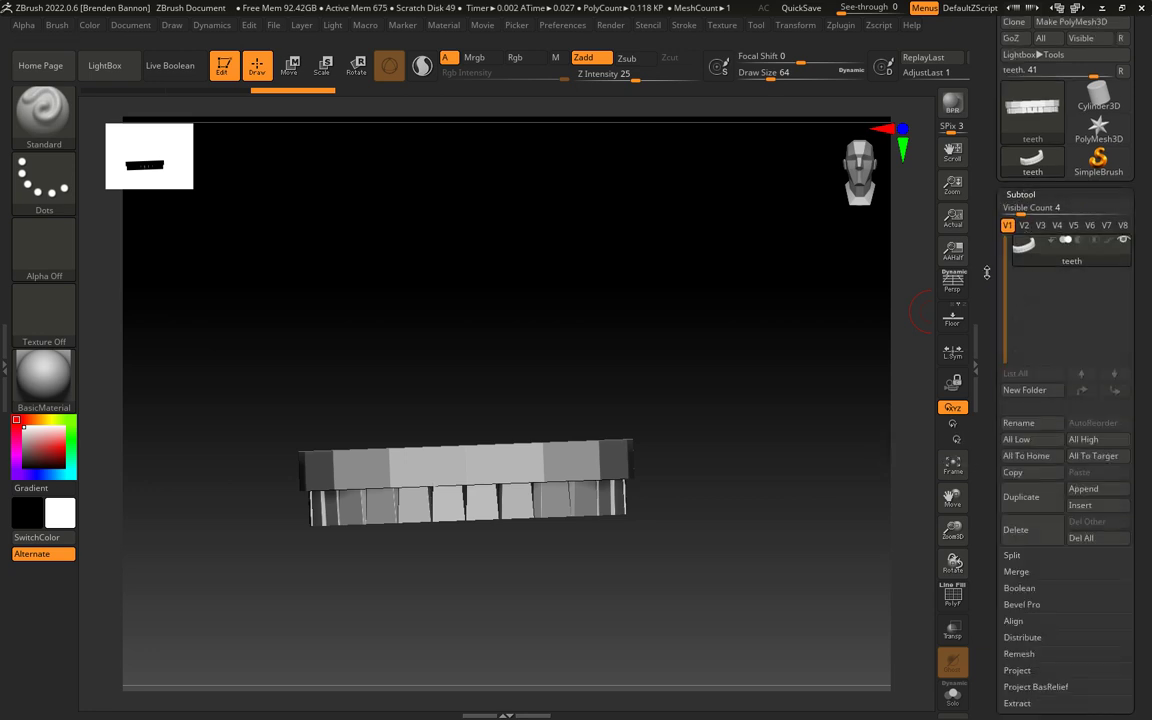
pyautogui.scroll(-2, 989, 266)
pyautogui.scroll(-5, 987, 265)
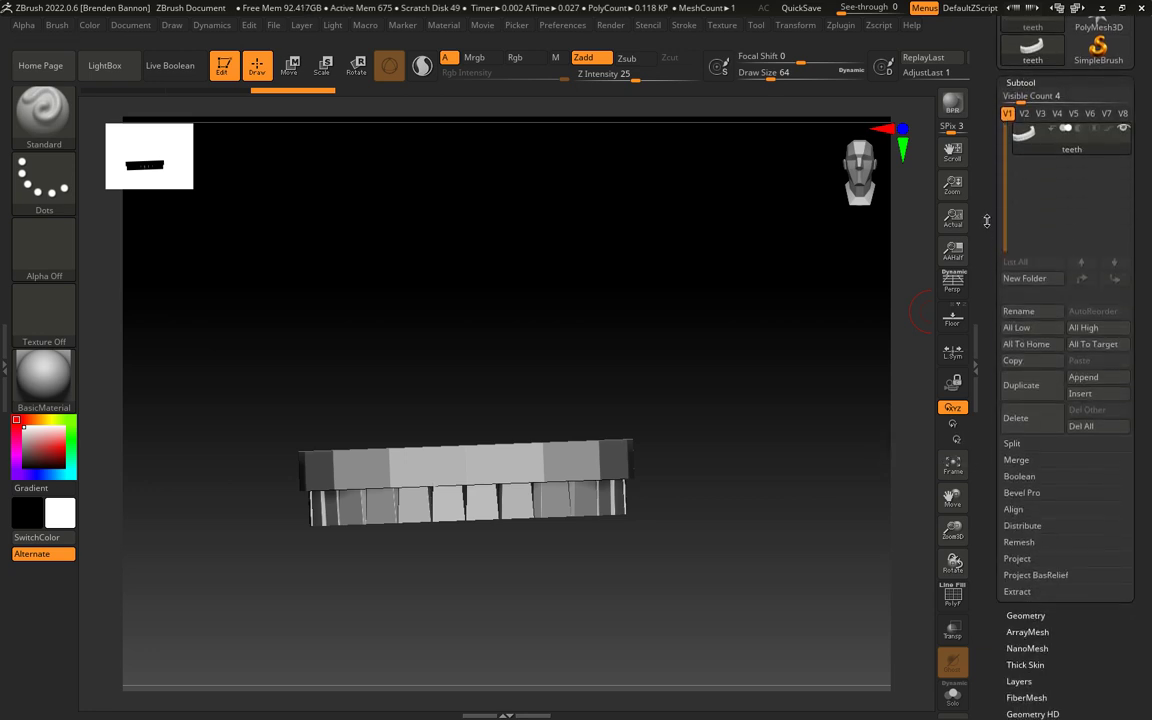
pyautogui.click(1010, 481)
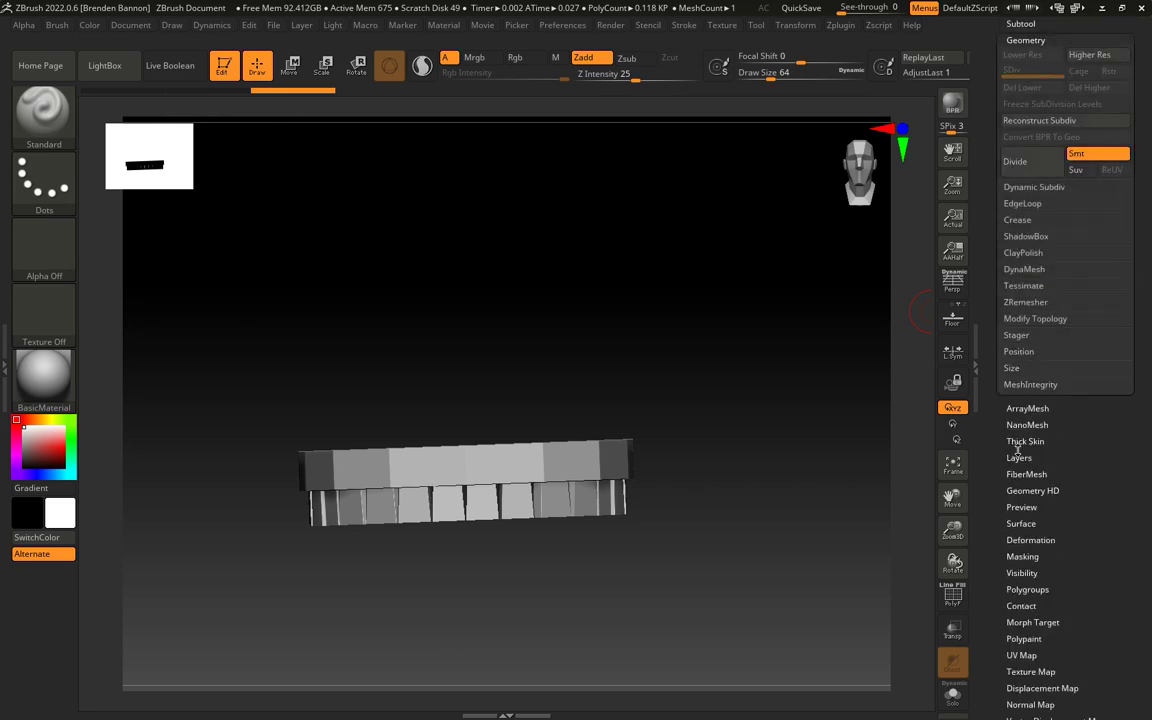
pyautogui.scroll(5, 988, 420)
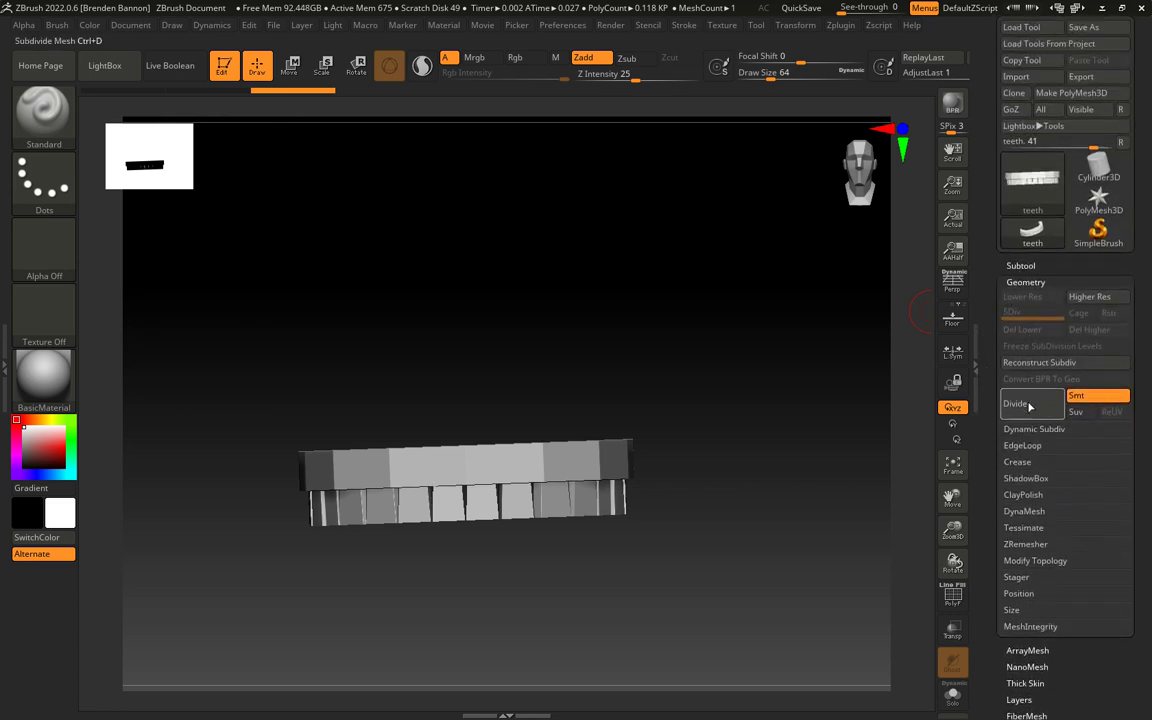
pyautogui.click(1016, 403)
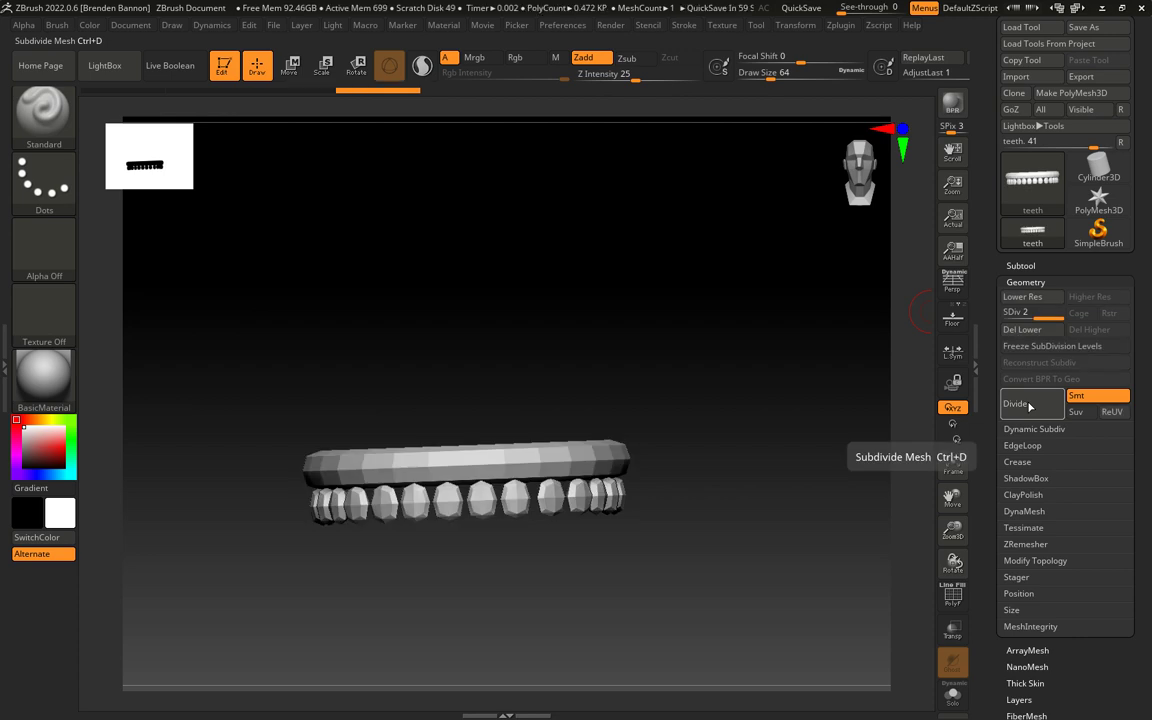
pyautogui.click(1030, 405)
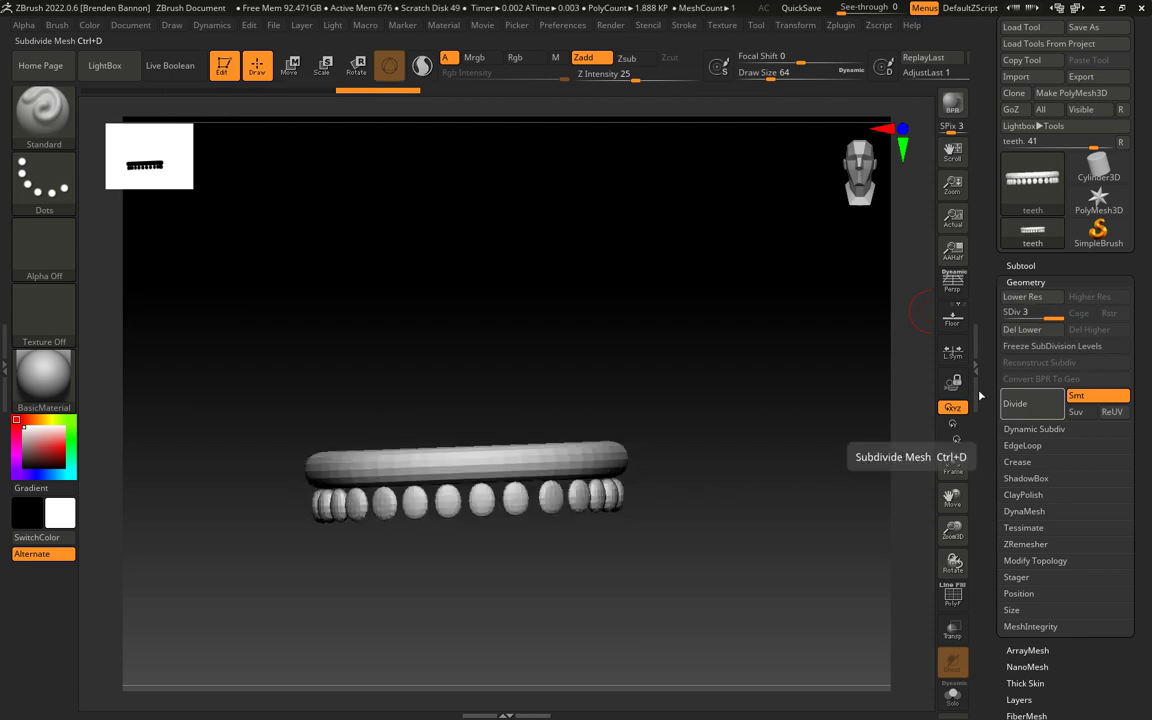
# Step: Choose the Move Topological brush for sculpting the teeth
pyautogui.moveTo(660, 330)
pyautogui.mouseDown()
pyautogui.moveTo(628, 343)
pyautogui.moveTo(707, 345)
pyautogui.moveTo(555, 321)
pyautogui.moveTo(424, 319)
pyautogui.moveTo(512, 303)
pyautogui.mouseUp()
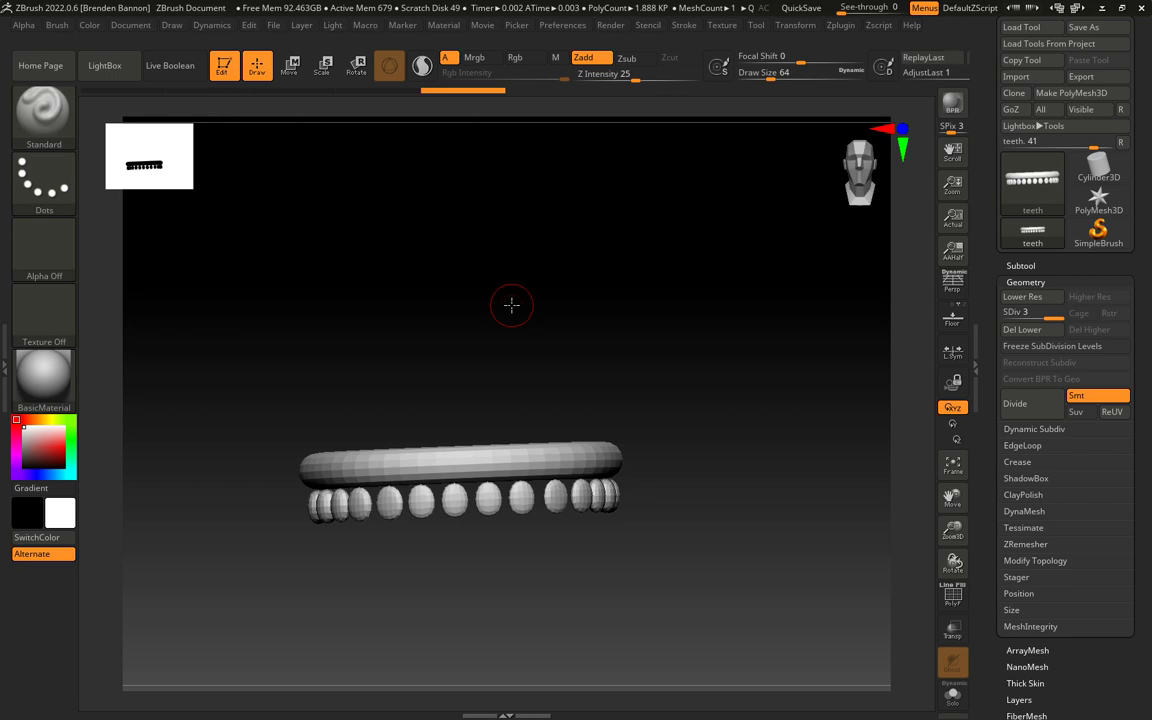
pyautogui.click(42, 110)
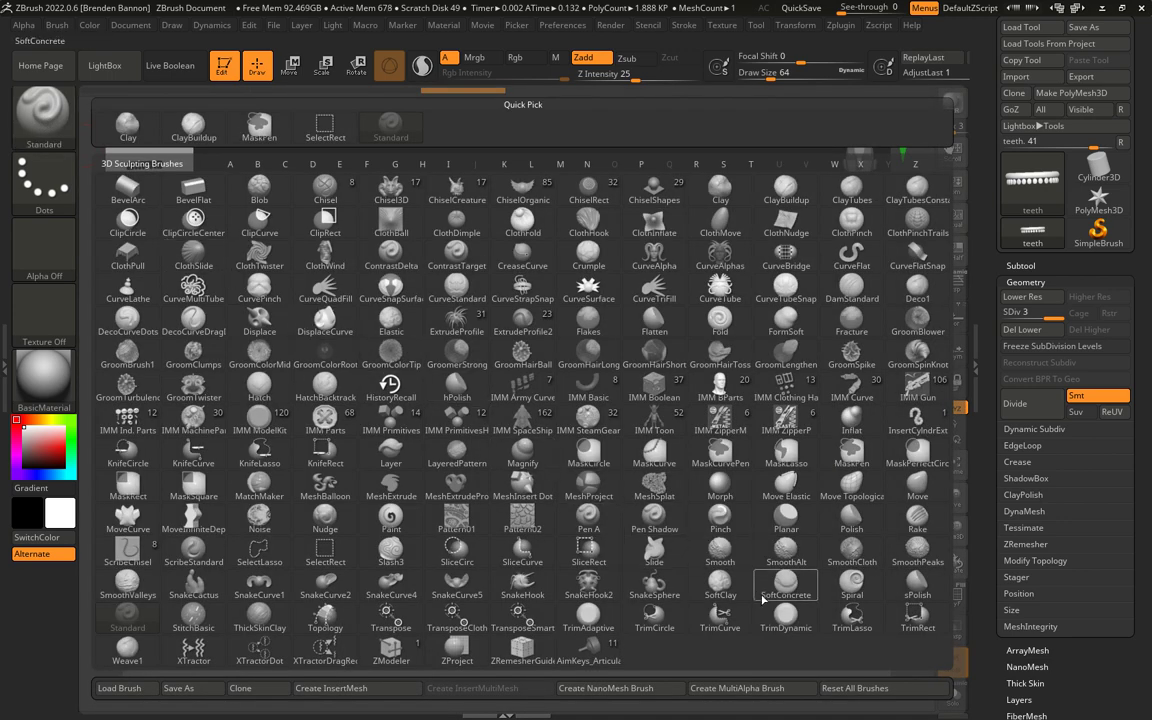
pyautogui.moveTo(762, 596)
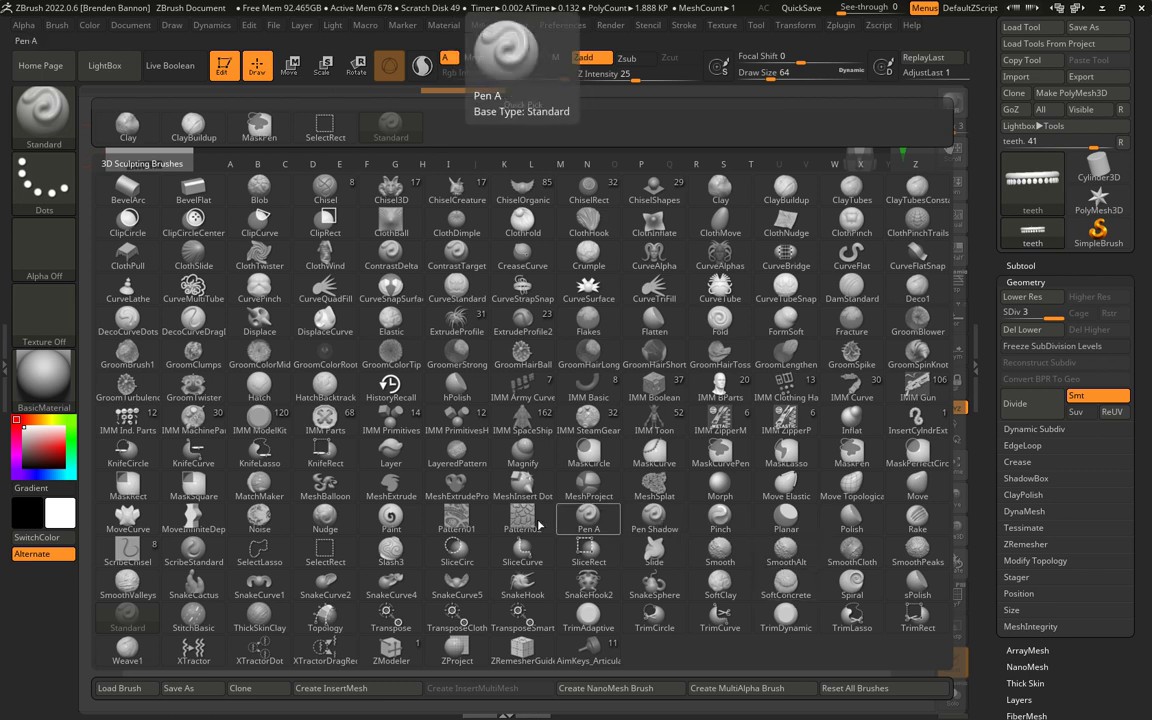
pyautogui.press('m')
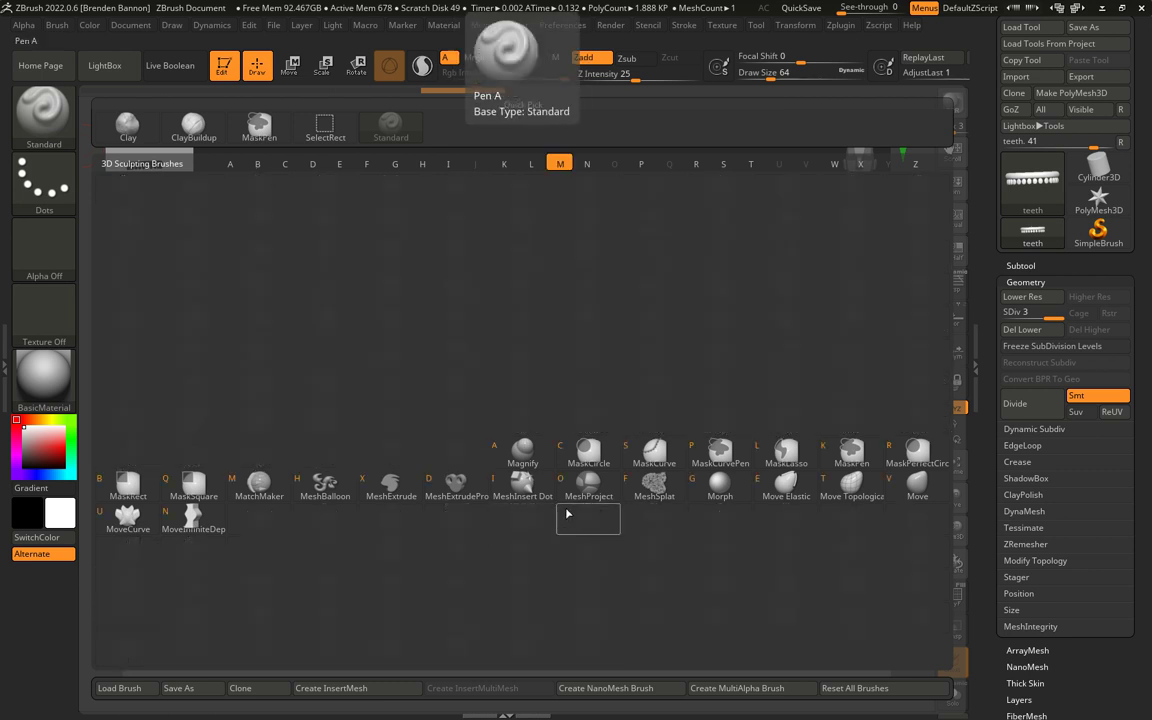
pyautogui.click(849, 488)
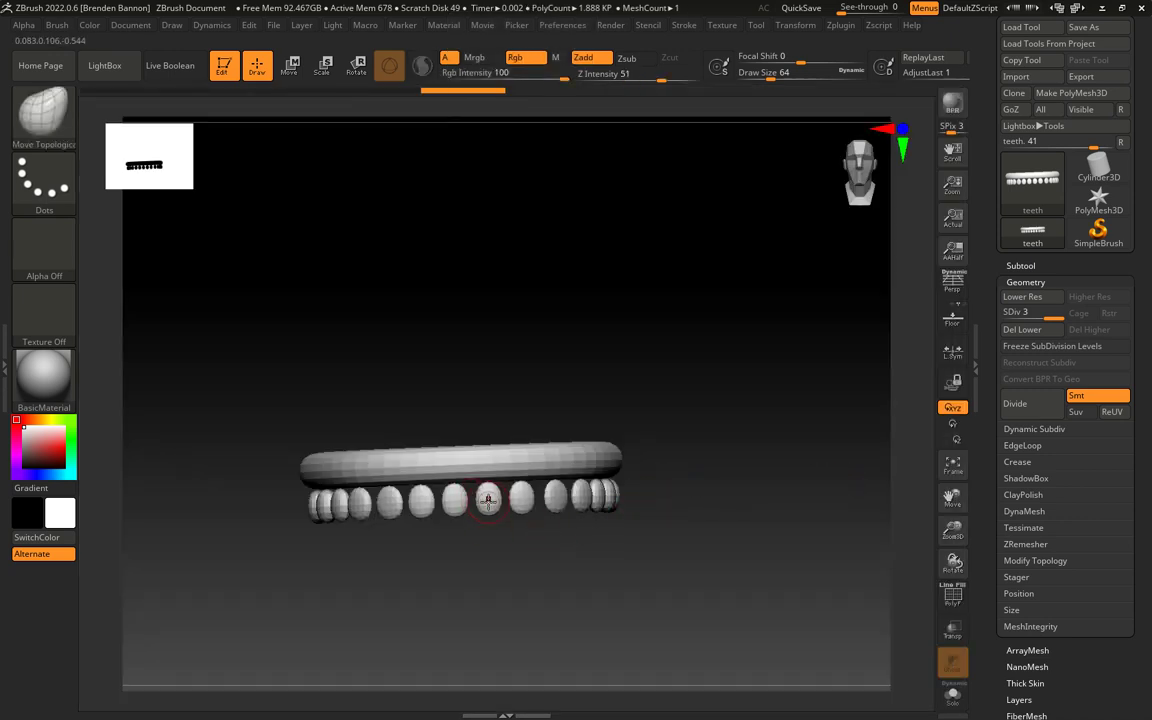
# Step: Reshape the two central front teeth symmetrically into wide, squared incisors, pulling their tops to the gum and their inner edges closer together
pyautogui.keyDown('alt'); pyautogui.moveTo(500, 562); pyautogui.dragTo(566, 604); pyautogui.keyUp('alt')
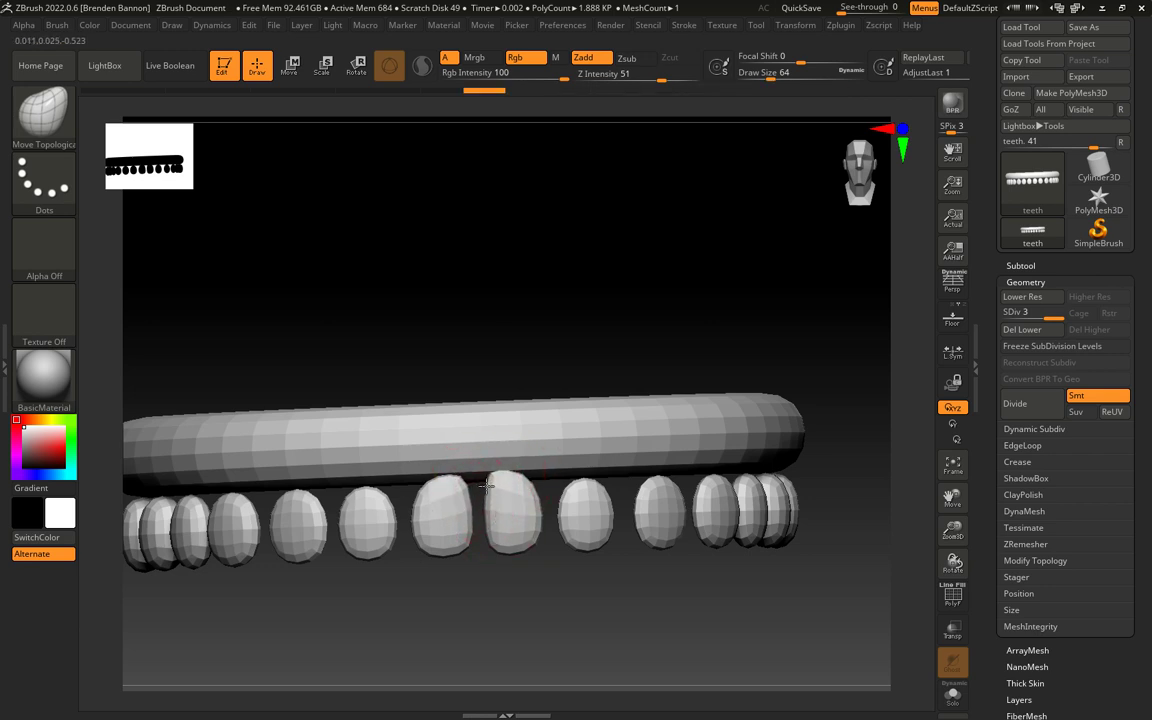
pyautogui.moveTo(484, 543); pyautogui.dragTo(498, 545)
pyautogui.moveTo(550, 566); pyautogui.dragTo(510, 565)
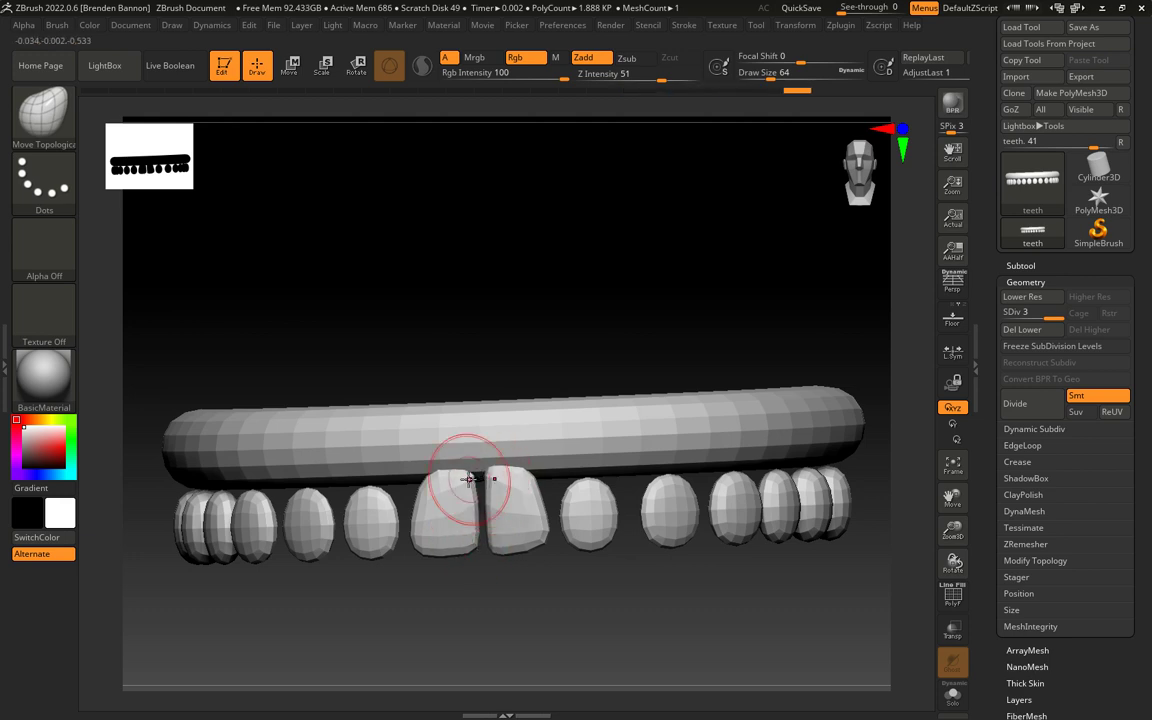
pyautogui.moveTo(481, 548); pyautogui.dragTo(484, 516)
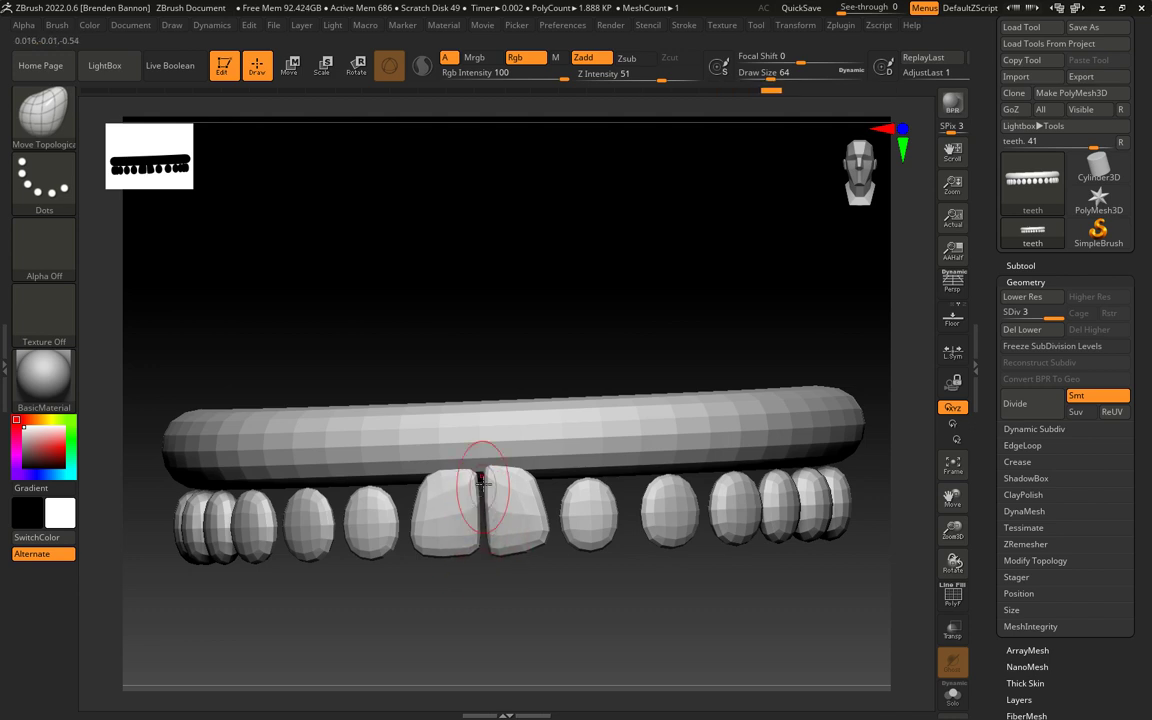
# Step: Reshape the two lateral incisors symmetrically, pulling their tops up to the gum and their inner edges against the central incisors
pyautogui.moveTo(428, 484); pyautogui.dragTo(430, 474)
pyautogui.moveTo(570, 525); pyautogui.dragTo(556, 530)
pyautogui.hotkey('ctrl', 'shift', 'z')
pyautogui.hotkey('ctrl', 'z')
pyautogui.hotkey('ctrl', 'z')
pyautogui.hotkey('ctrl', 'z')
pyautogui.hotkey('ctrl', 'z')
pyautogui.hotkey('ctrl', 'z')
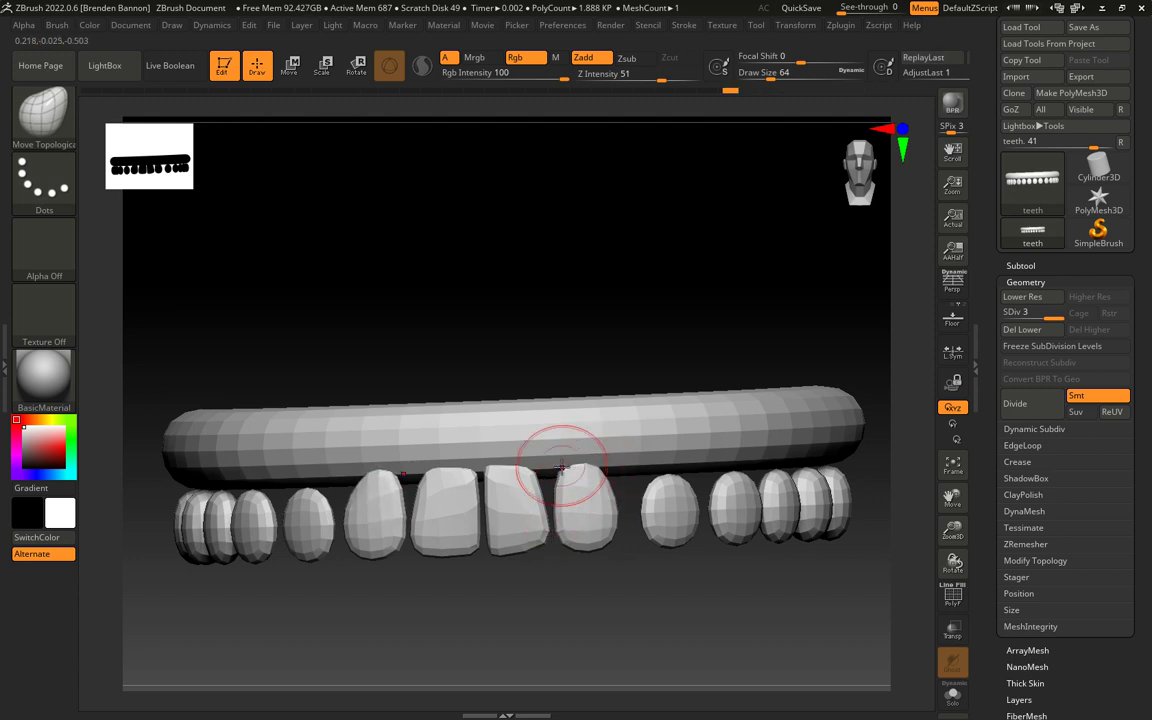
pyautogui.hotkey('ctrl', 'shift', 'z')
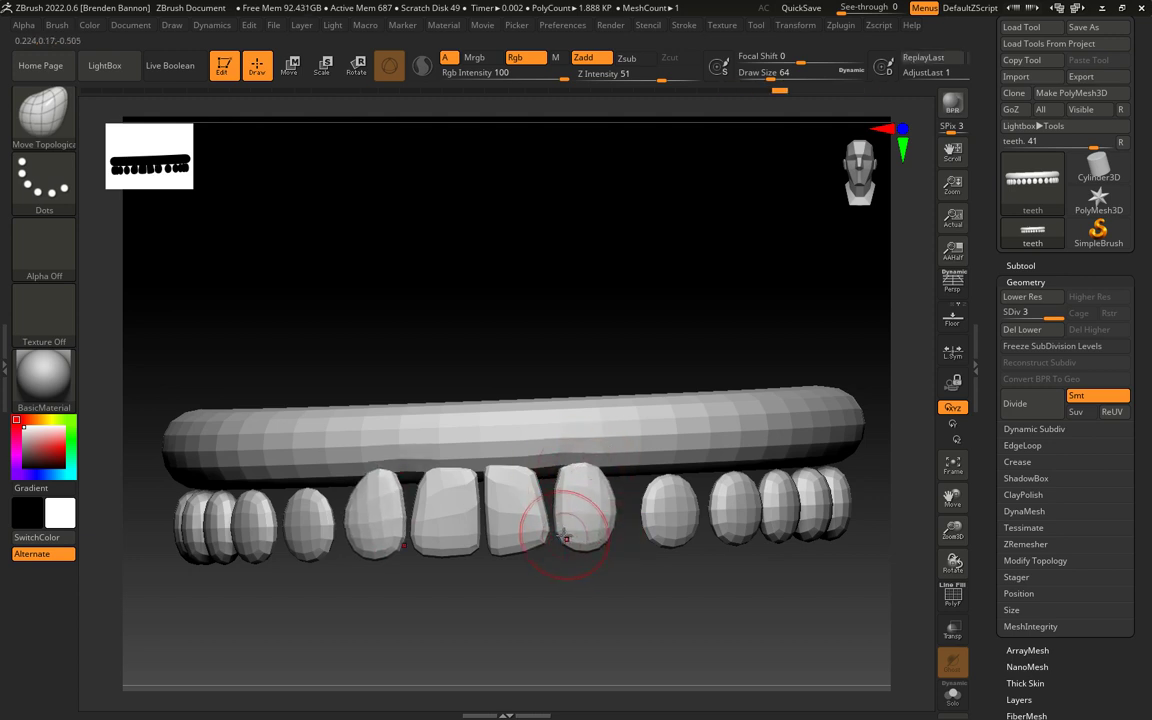
pyautogui.hotkey('ctrl', 'shift', 'z')
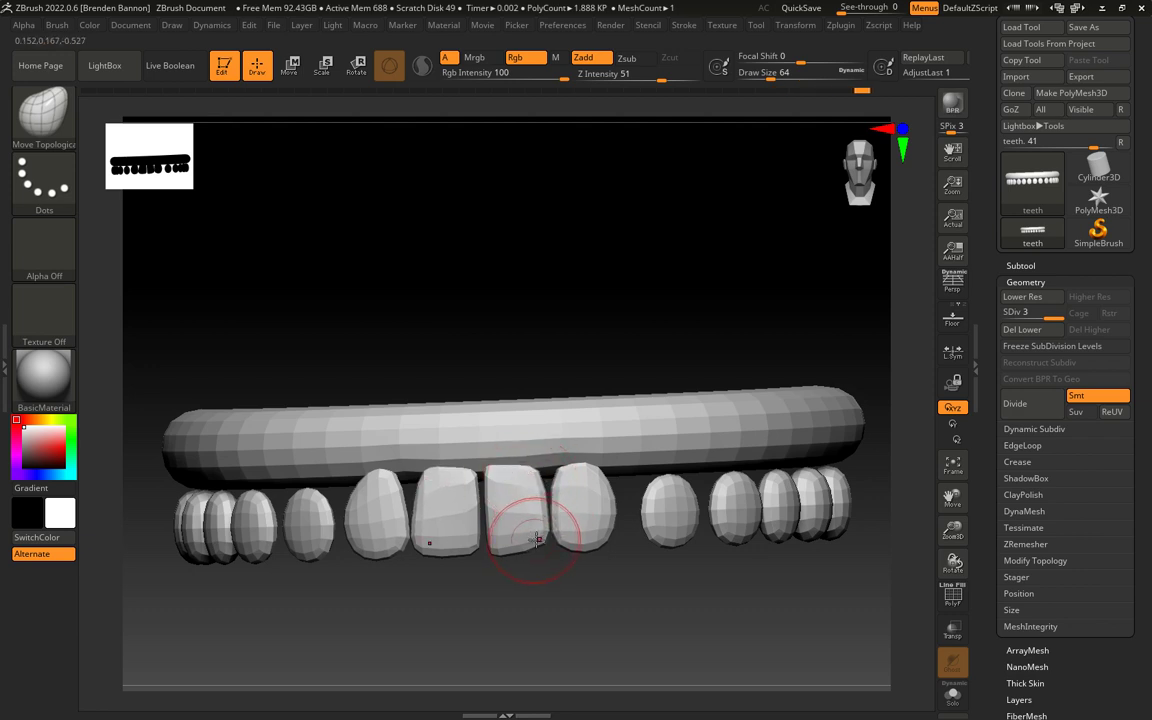
pyautogui.moveTo(553, 484); pyautogui.dragTo(570, 464)
# Step: Pull the gum's lower edge down between the front incisors to form a scalloped gum line
pyautogui.moveTo(625, 632)
pyautogui.mouseDown()
pyautogui.moveTo(566, 618)
pyautogui.moveTo(544, 555)
pyautogui.moveTo(572, 575)
pyautogui.mouseUp()
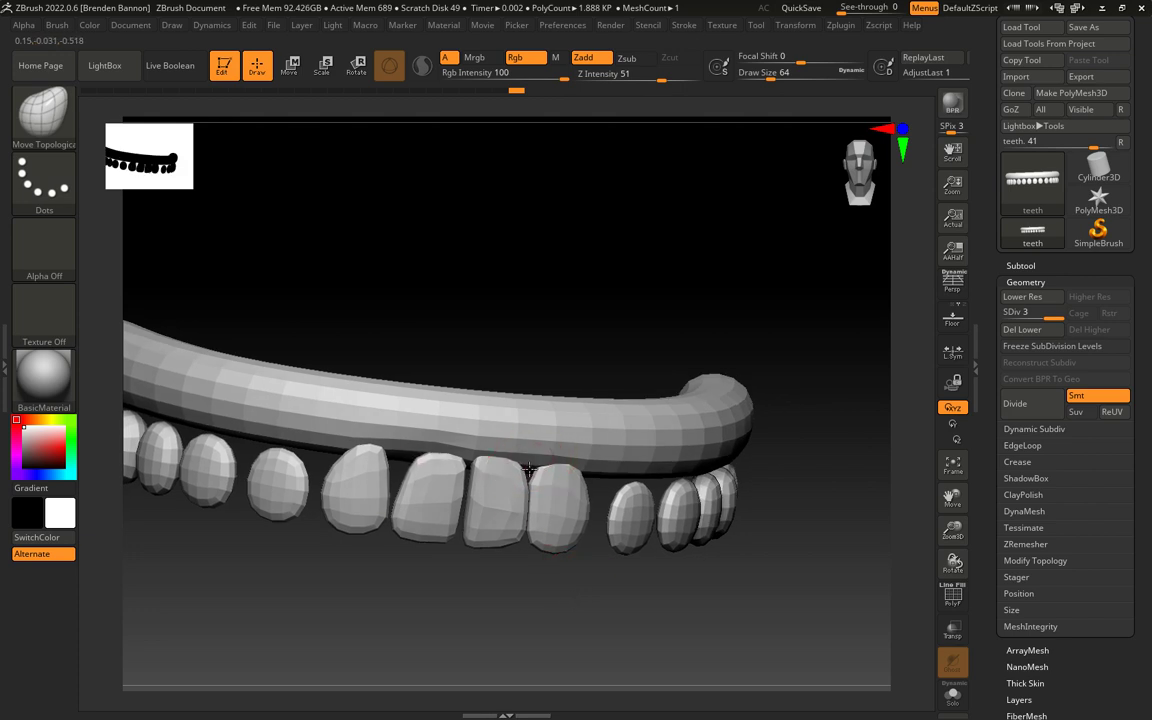
pyautogui.moveTo(536, 455); pyautogui.dragTo(533, 467)
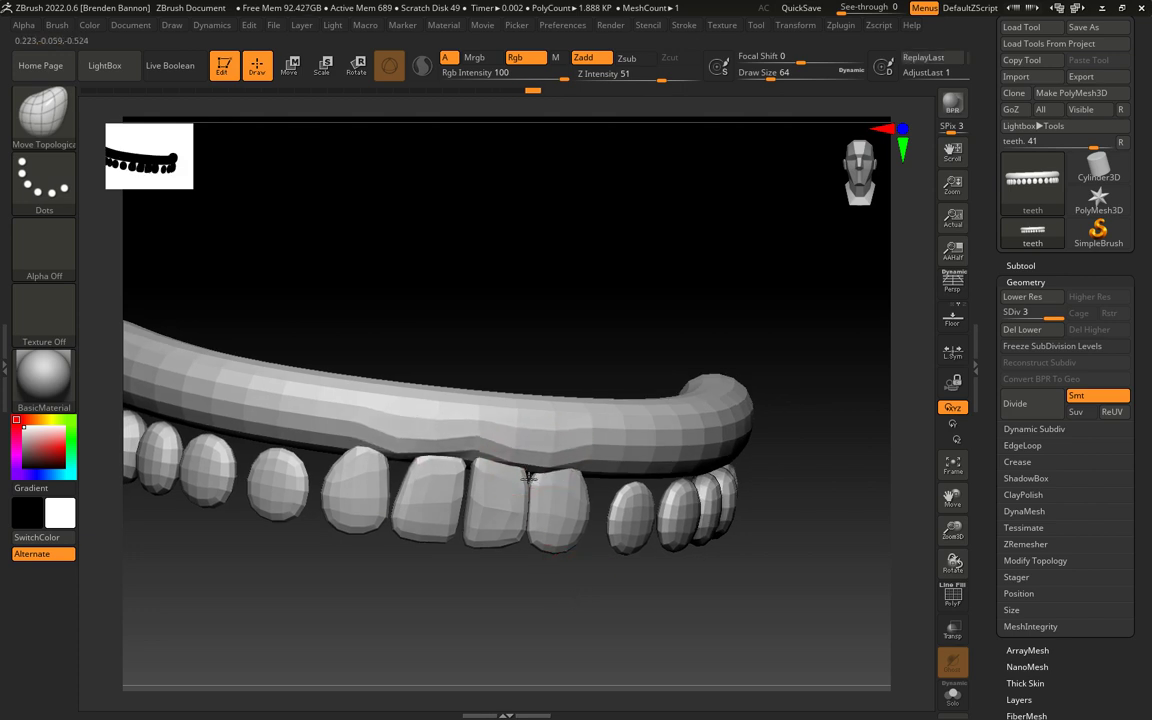
pyautogui.moveTo(548, 605); pyautogui.dragTo(573, 604)
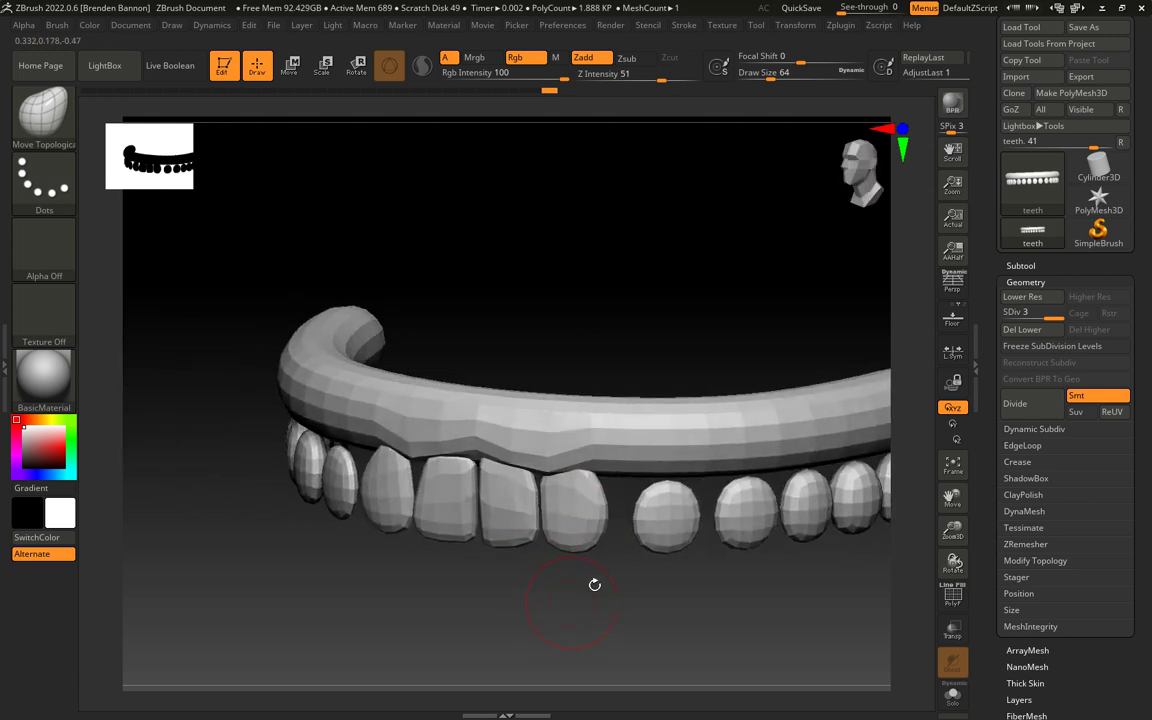
# Step: Shape the teeth beside the lateral incisors into long, pointed canines, widening their tops against the gum
pyautogui.moveTo(652, 485)
pyautogui.mouseDown()
pyautogui.moveTo(660, 467)
pyautogui.moveTo(687, 469)
pyautogui.moveTo(632, 479)
pyautogui.mouseUp()
pyautogui.moveTo(628, 578); pyautogui.dragTo(643, 540)
pyautogui.moveTo(549, 532)
pyautogui.mouseDown()
pyautogui.moveTo(561, 530)
pyautogui.moveTo(541, 514)
pyautogui.mouseUp()
pyautogui.moveTo(514, 472)
pyautogui.mouseDown()
pyautogui.moveTo(626, 496)
pyautogui.moveTo(622, 545)
pyautogui.mouseUp()
pyautogui.moveTo(628, 591)
pyautogui.mouseDown()
pyautogui.moveTo(575, 606)
pyautogui.moveTo(615, 482)
pyautogui.moveTo(601, 513)
pyautogui.mouseUp()
pyautogui.moveTo(553, 562)
pyautogui.mouseDown()
pyautogui.moveTo(721, 484)
pyautogui.moveTo(703, 511)
pyautogui.mouseUp()
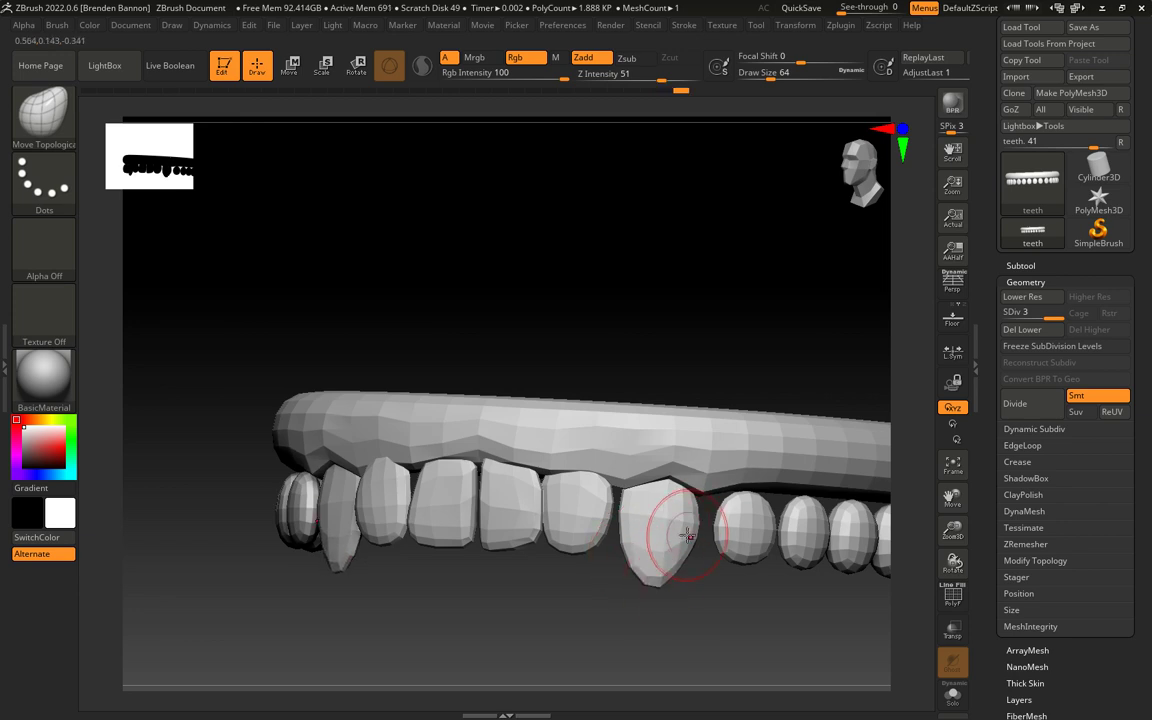
pyautogui.moveTo(585, 600); pyautogui.dragTo(667, 566)
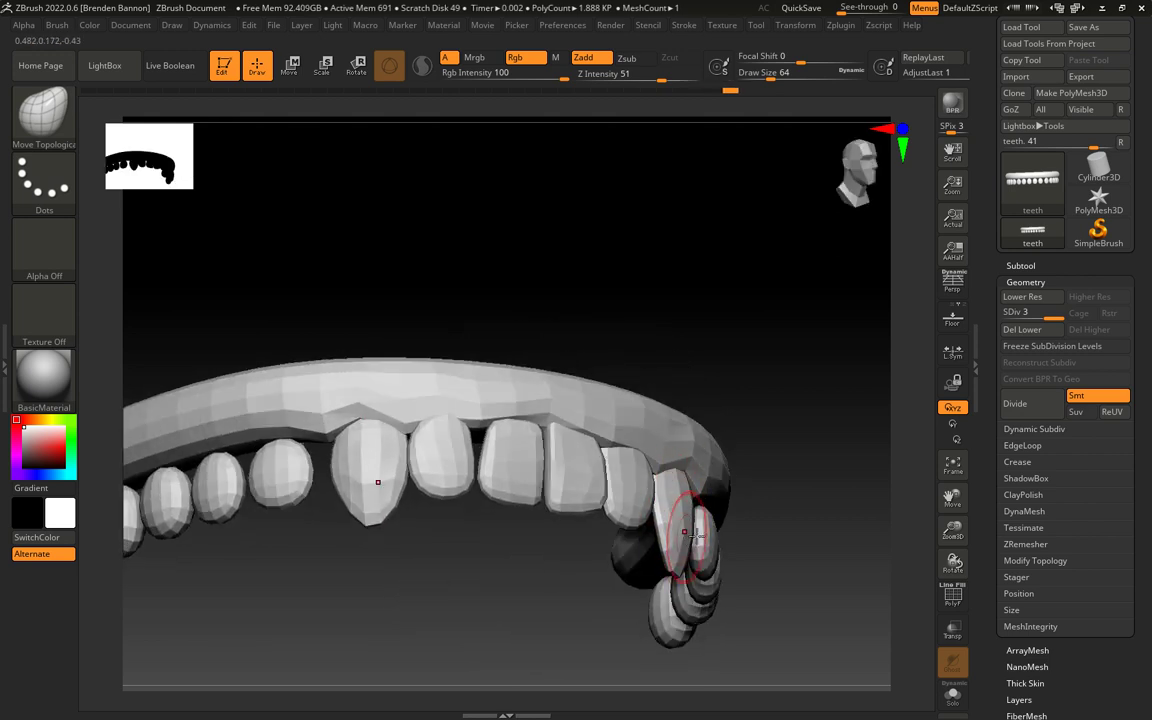
# Step: Adjust the depth of the canines and incisors, thickening their backs so they follow and meet the gum arch
pyautogui.moveTo(549, 621)
pyautogui.mouseDown()
pyautogui.moveTo(665, 575)
pyautogui.moveTo(681, 545)
pyautogui.moveTo(662, 489)
pyautogui.mouseUp()
pyautogui.moveTo(726, 608); pyautogui.dragTo(668, 497)
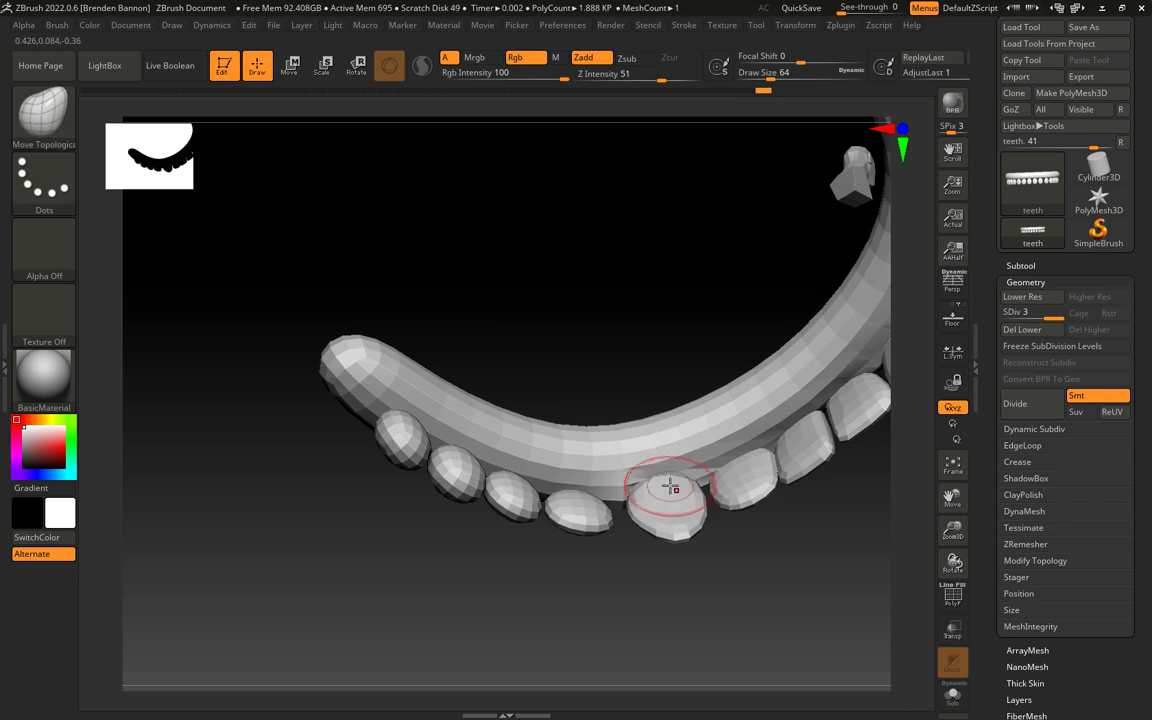
pyautogui.moveTo(718, 595); pyautogui.dragTo(731, 497)
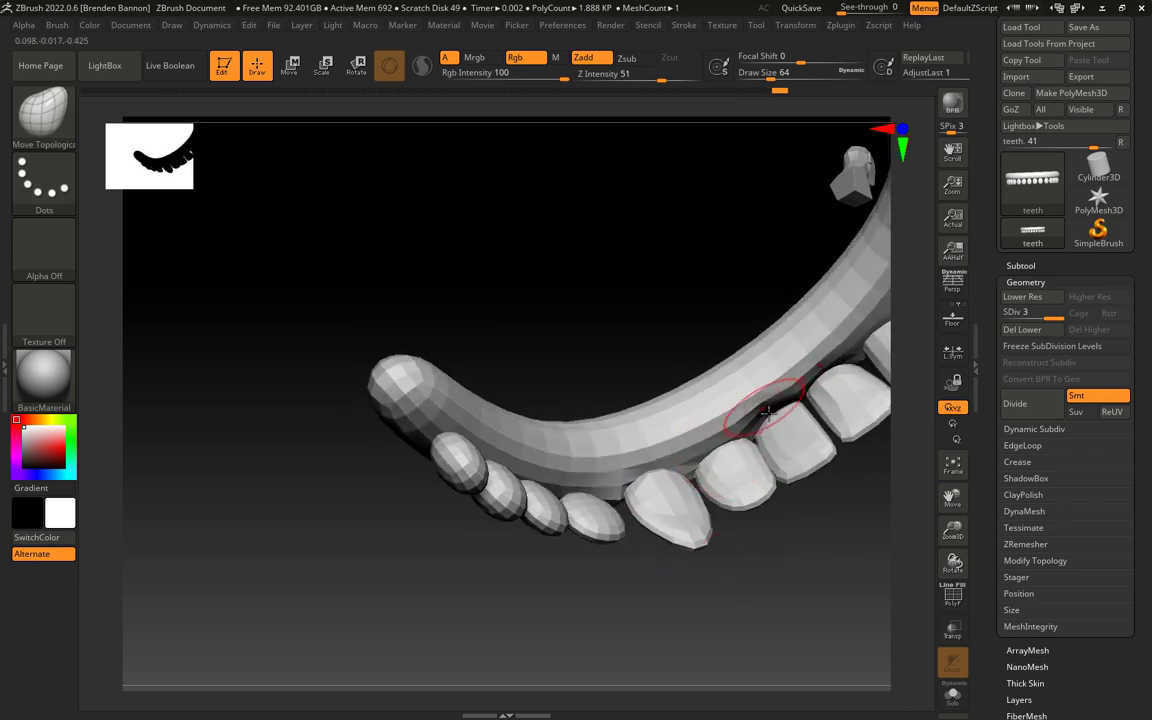
pyautogui.moveTo(768, 590); pyautogui.dragTo(761, 437)
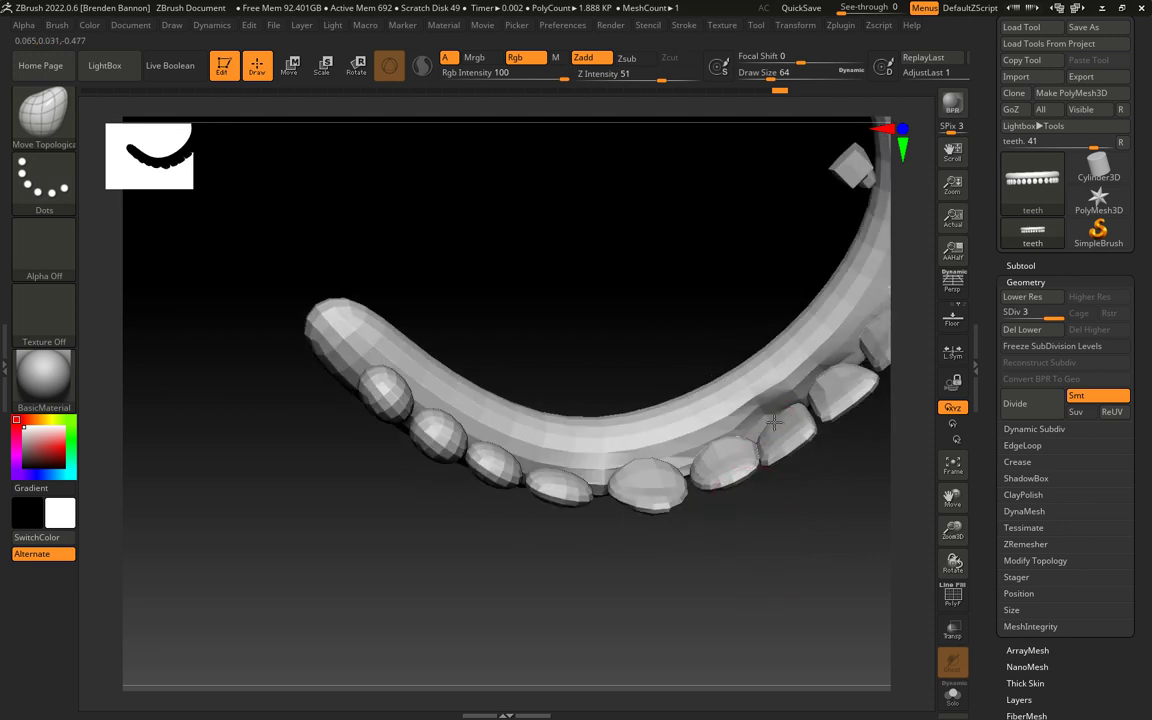
pyautogui.moveTo(735, 575)
pyautogui.mouseDown()
pyautogui.moveTo(771, 594)
pyautogui.moveTo(758, 463)
pyautogui.mouseUp()
pyautogui.moveTo(760, 588)
pyautogui.mouseDown()
pyautogui.moveTo(761, 609)
pyautogui.moveTo(779, 453)
pyautogui.mouseUp()
pyautogui.moveTo(701, 513)
pyautogui.mouseDown()
pyautogui.moveTo(740, 604)
pyautogui.moveTo(666, 534)
pyautogui.mouseUp()
pyautogui.moveTo(779, 437); pyautogui.dragTo(786, 416)
pyautogui.moveTo(786, 543); pyautogui.dragTo(666, 567)
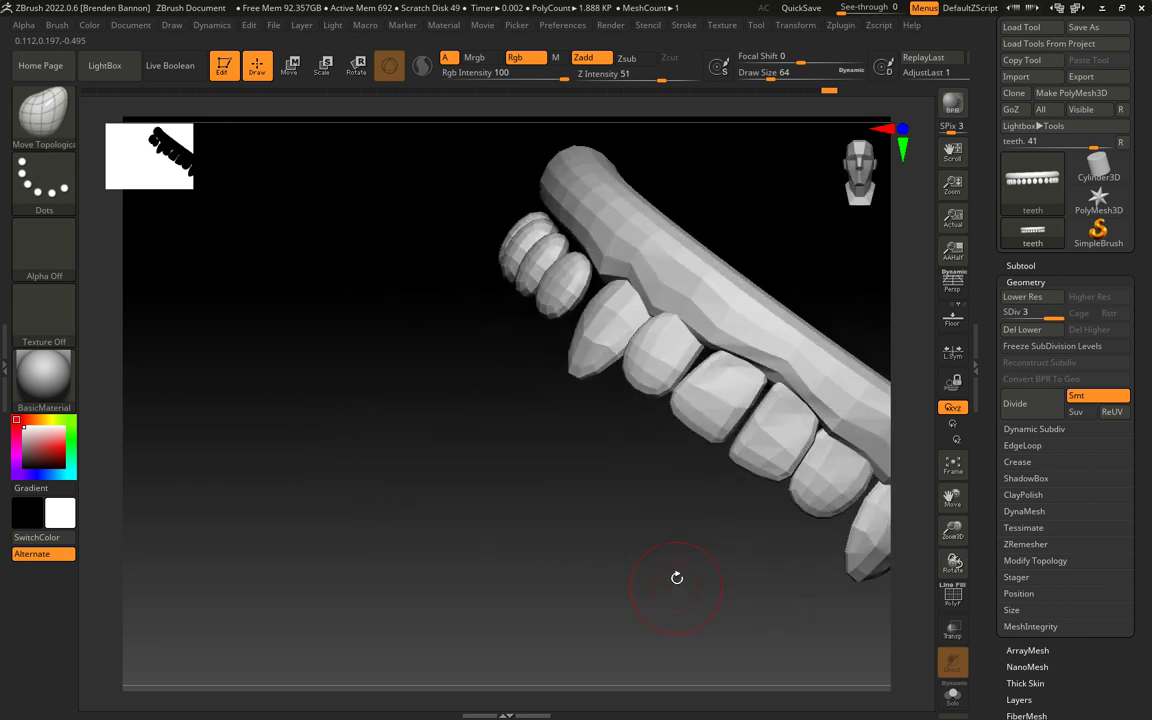
# Step: Bring the gum edge down into the gaps between the central incisors and around the canines
pyautogui.moveTo(774, 373); pyautogui.dragTo(758, 392)
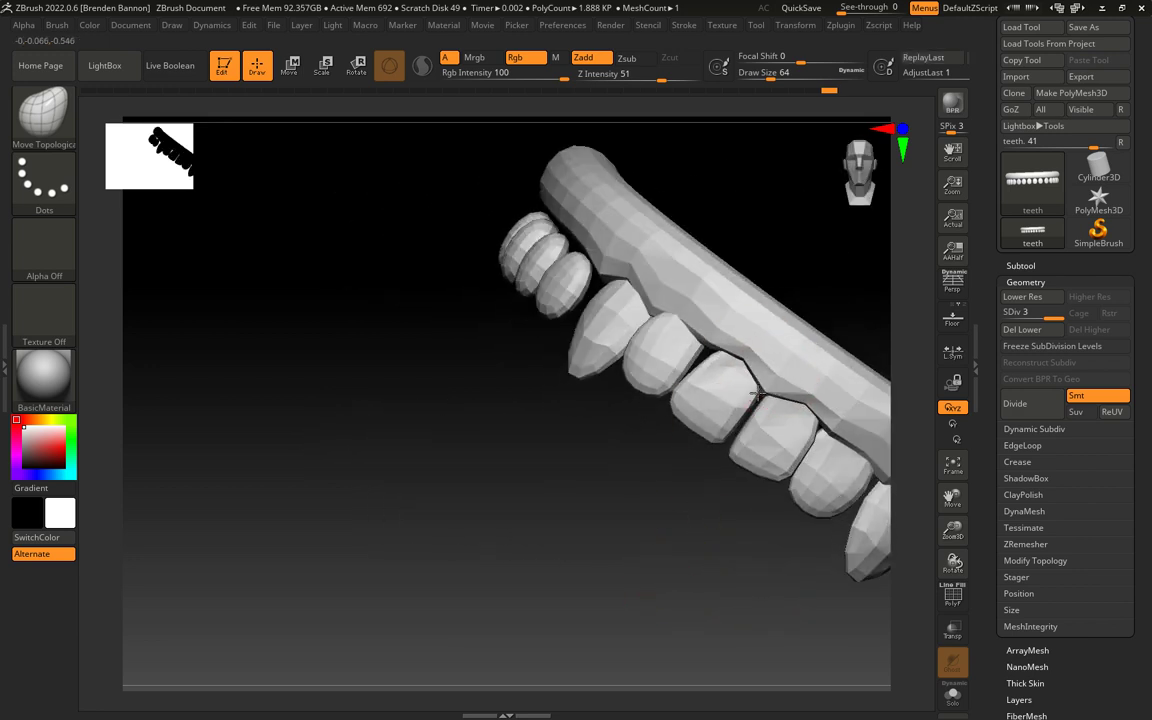
pyautogui.moveTo(640, 436); pyautogui.dragTo(540, 460)
pyautogui.moveTo(565, 541); pyautogui.dragTo(573, 522)
pyautogui.moveTo(562, 472)
pyautogui.mouseDown()
pyautogui.moveTo(596, 460)
pyautogui.moveTo(574, 455)
pyautogui.moveTo(566, 507)
pyautogui.mouseUp()
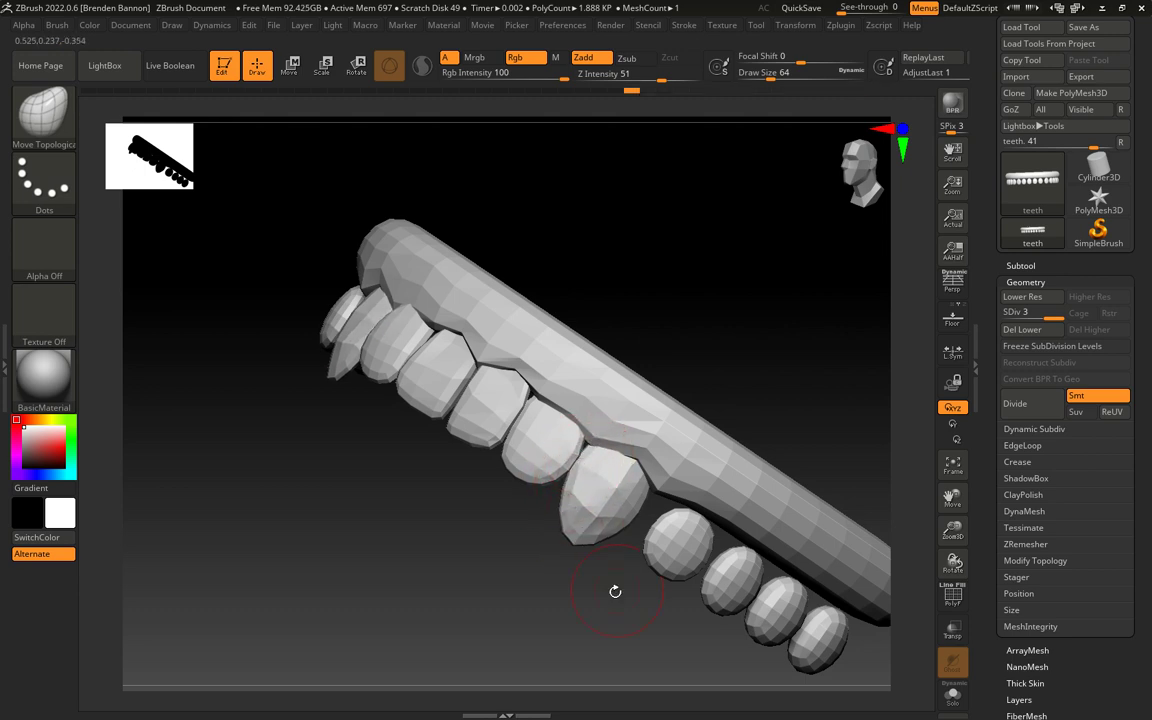
pyautogui.moveTo(618, 587); pyautogui.dragTo(630, 548)
# Step: Stretch the first premolars behind the canines up to the gum and in toward the canines
pyautogui.moveTo(621, 601)
pyautogui.mouseDown()
pyautogui.moveTo(686, 571)
pyautogui.moveTo(630, 548)
pyautogui.moveTo(707, 581)
pyautogui.moveTo(672, 568)
pyautogui.moveTo(707, 553)
pyautogui.mouseUp()
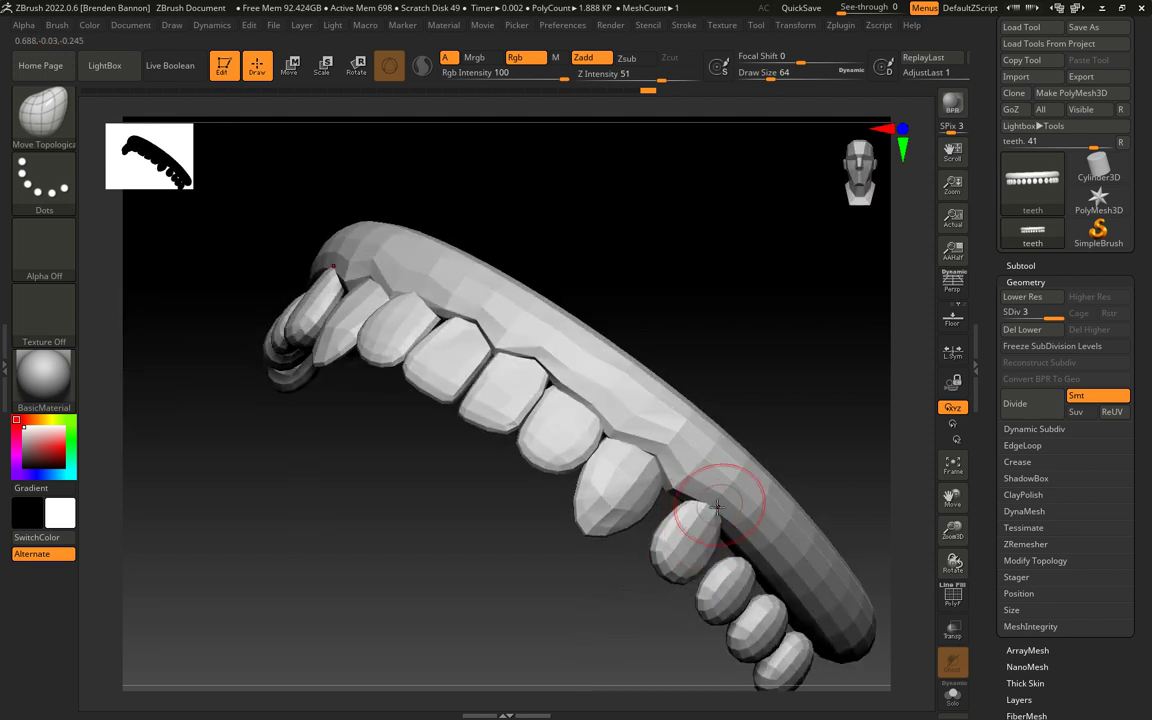
pyautogui.moveTo(625, 597)
pyautogui.mouseDown()
pyautogui.moveTo(713, 587)
pyautogui.moveTo(690, 527)
pyautogui.moveTo(789, 548)
pyautogui.moveTo(764, 579)
pyautogui.moveTo(733, 528)
pyautogui.moveTo(740, 571)
pyautogui.moveTo(768, 515)
pyautogui.mouseUp()
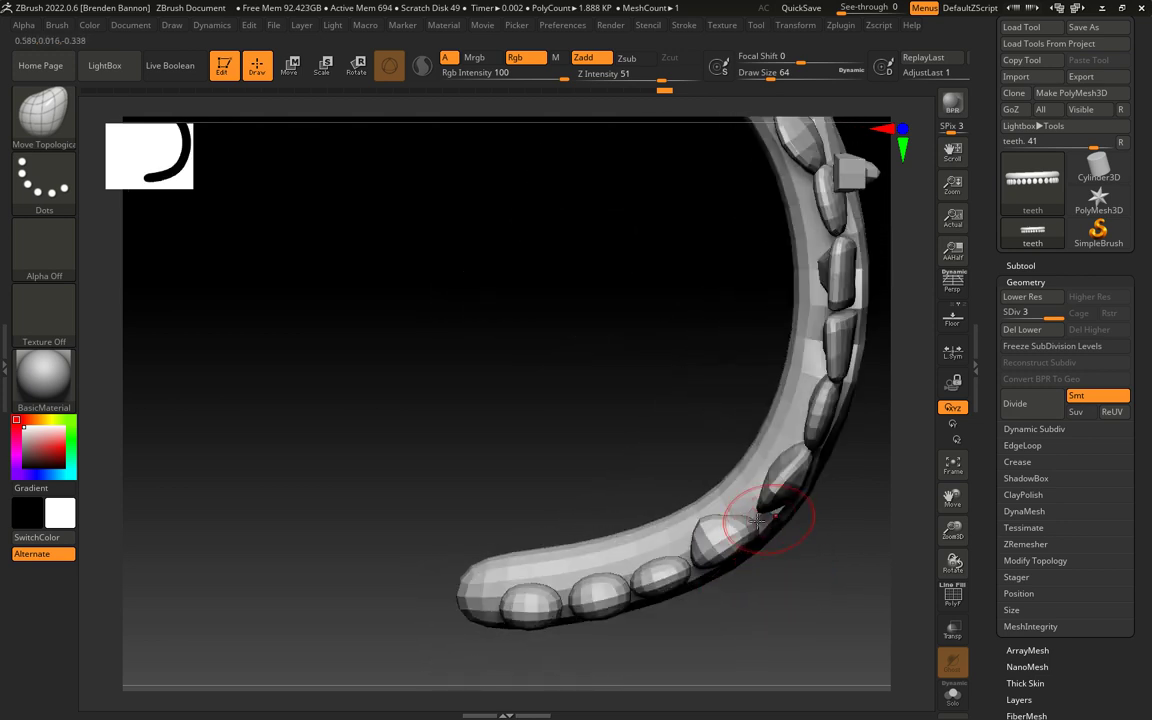
pyautogui.moveTo(767, 586)
pyautogui.mouseDown()
pyautogui.moveTo(800, 573)
pyautogui.moveTo(712, 586)
pyautogui.mouseUp()
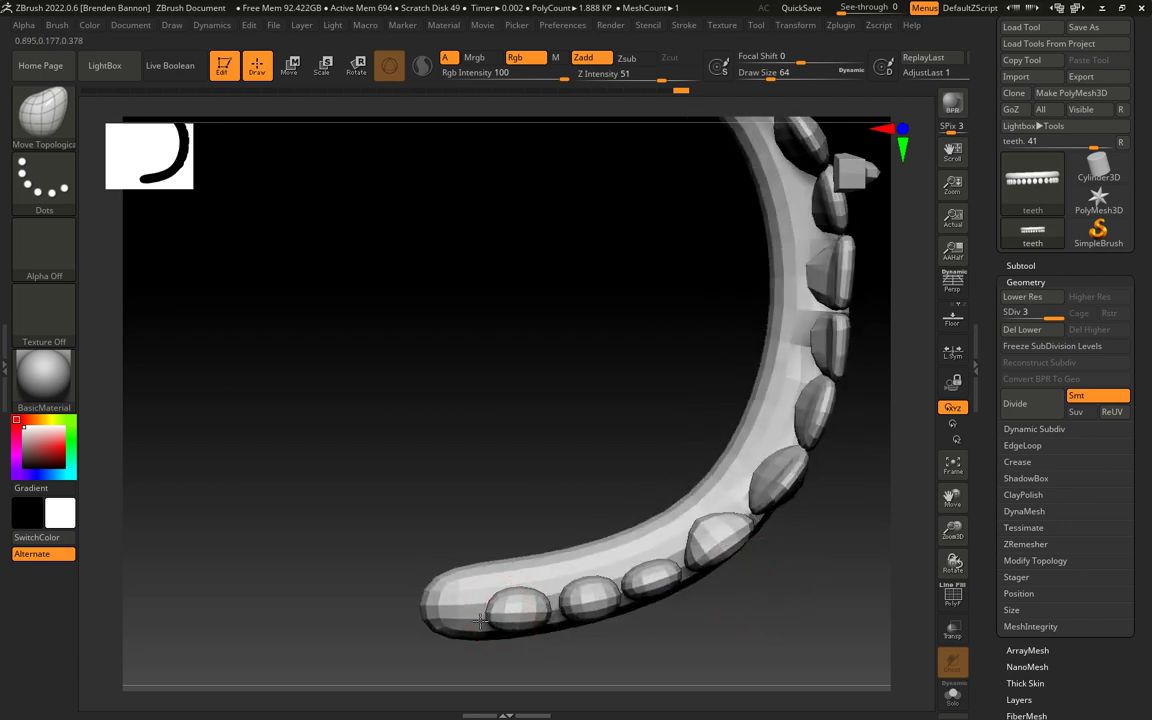
# Step: Enlarge the rearmost molars by pulling their sides outward beneath the gum arch
pyautogui.moveTo(540, 653); pyautogui.dragTo(548, 604)
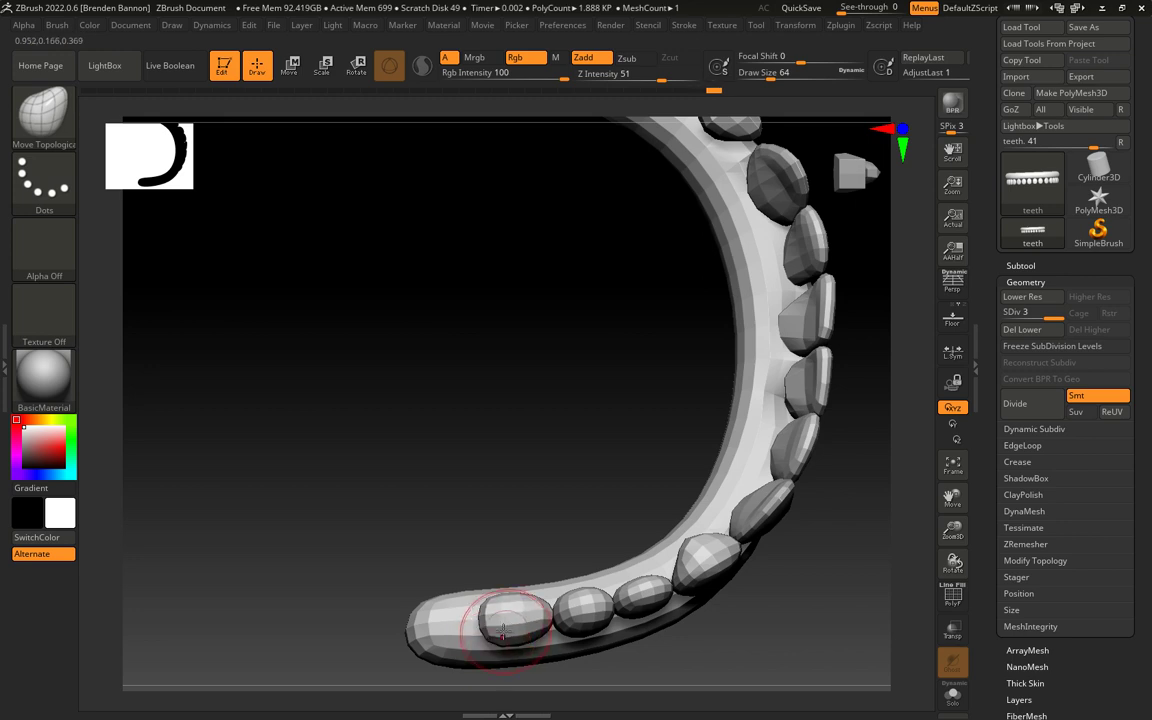
pyautogui.moveTo(522, 626); pyautogui.dragTo(526, 634)
pyautogui.moveTo(716, 645); pyautogui.dragTo(669, 627)
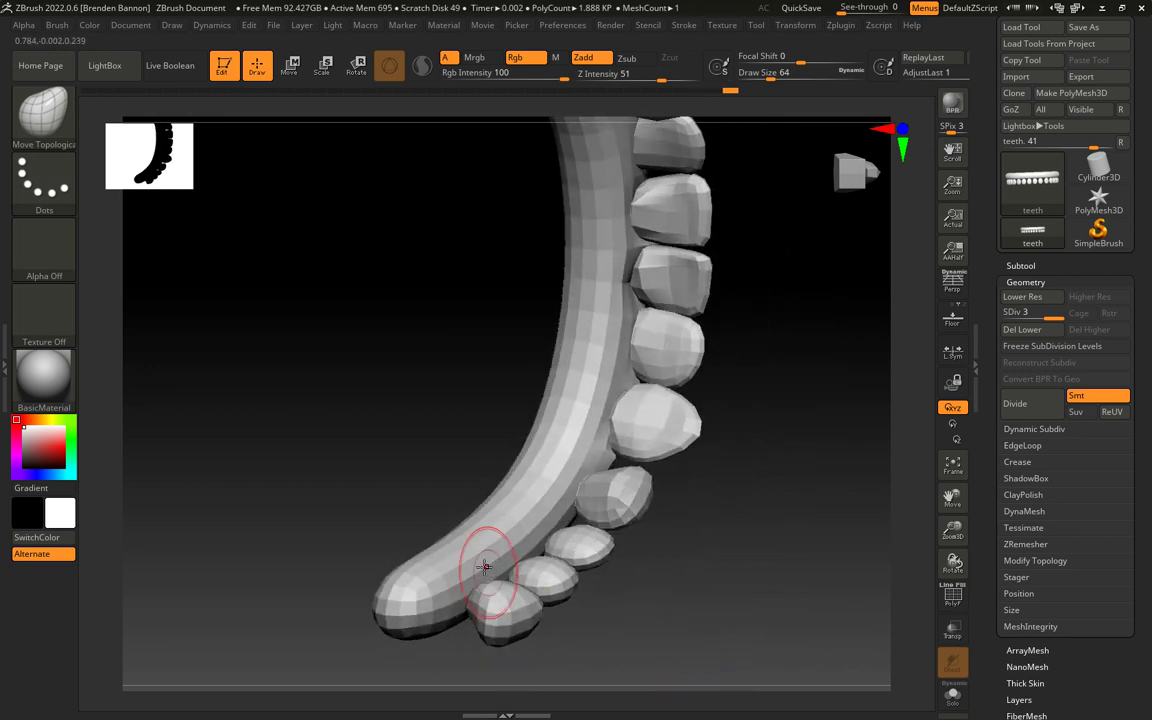
# Step: Switch to the Inflat brush and puff up the premolars and molars on both sides to make them fuller
pyautogui.click(42, 126)
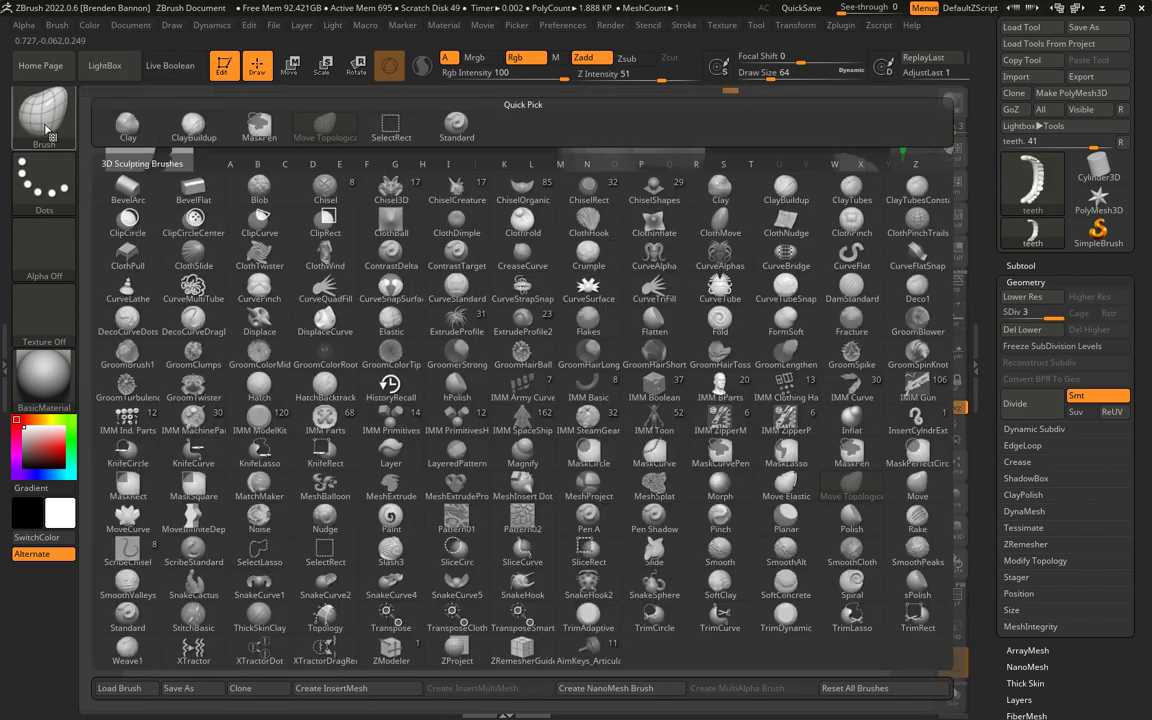
pyautogui.press('i')
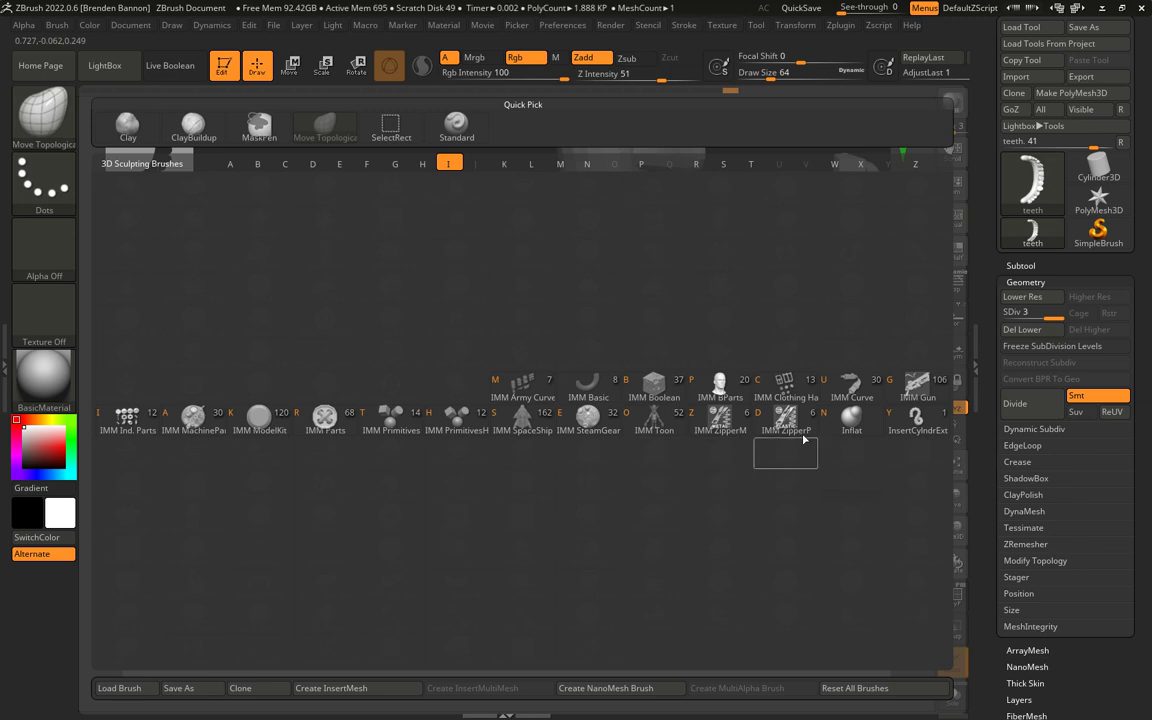
pyautogui.click(851, 418)
pyautogui.moveTo(663, 604)
pyautogui.mouseDown()
pyautogui.moveTo(585, 564)
pyautogui.moveTo(618, 628)
pyautogui.moveTo(540, 566)
pyautogui.moveTo(505, 595)
pyautogui.mouseUp()
pyautogui.moveTo(674, 661)
pyautogui.mouseDown()
pyautogui.moveTo(652, 594)
pyautogui.moveTo(620, 590)
pyautogui.mouseUp()
pyautogui.moveTo(545, 645)
pyautogui.mouseDown()
pyautogui.moveTo(571, 630)
pyautogui.moveTo(558, 617)
pyautogui.moveTo(585, 617)
pyautogui.mouseUp()
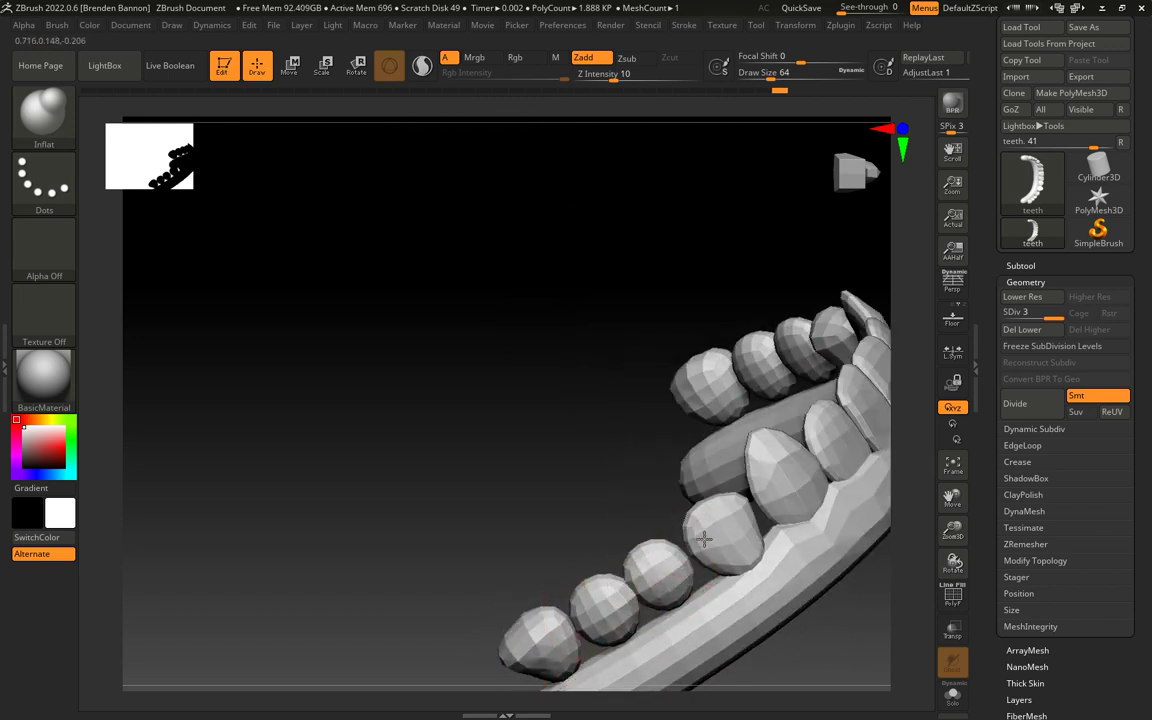
pyautogui.moveTo(828, 658)
pyautogui.mouseDown()
pyautogui.moveTo(779, 635)
pyautogui.moveTo(729, 561)
pyautogui.mouseUp()
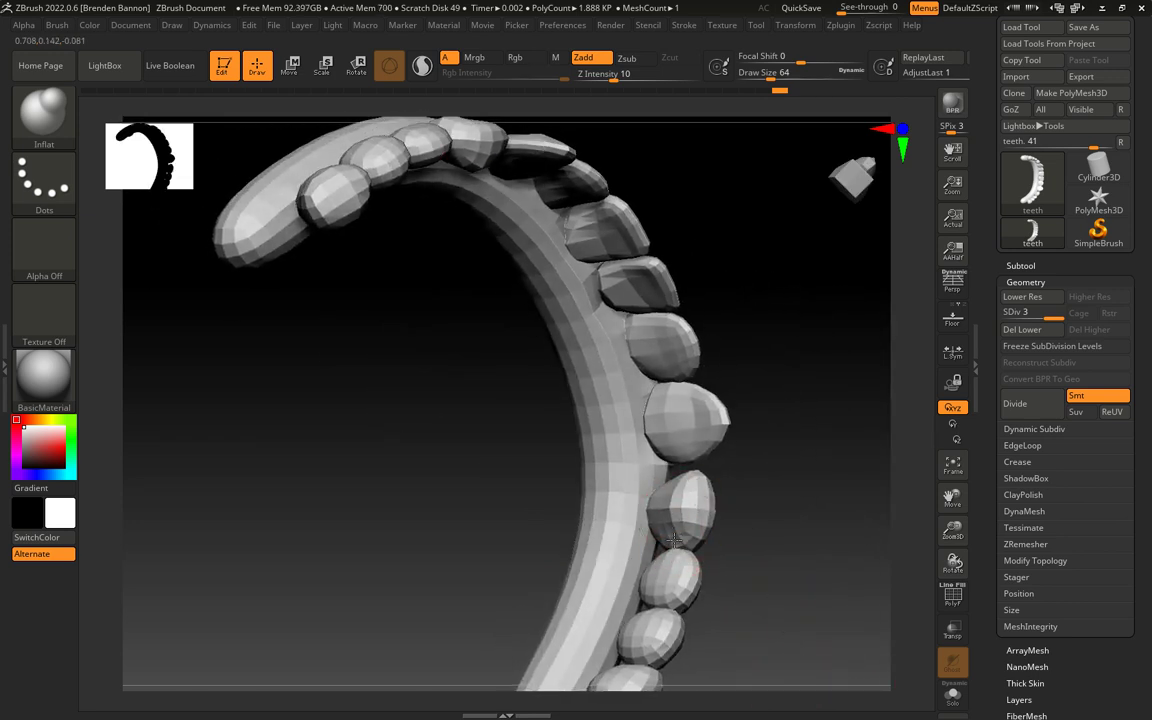
pyautogui.moveTo(705, 612)
pyautogui.mouseDown()
pyautogui.moveTo(747, 640)
pyautogui.moveTo(674, 509)
pyautogui.moveTo(630, 525)
pyautogui.mouseUp()
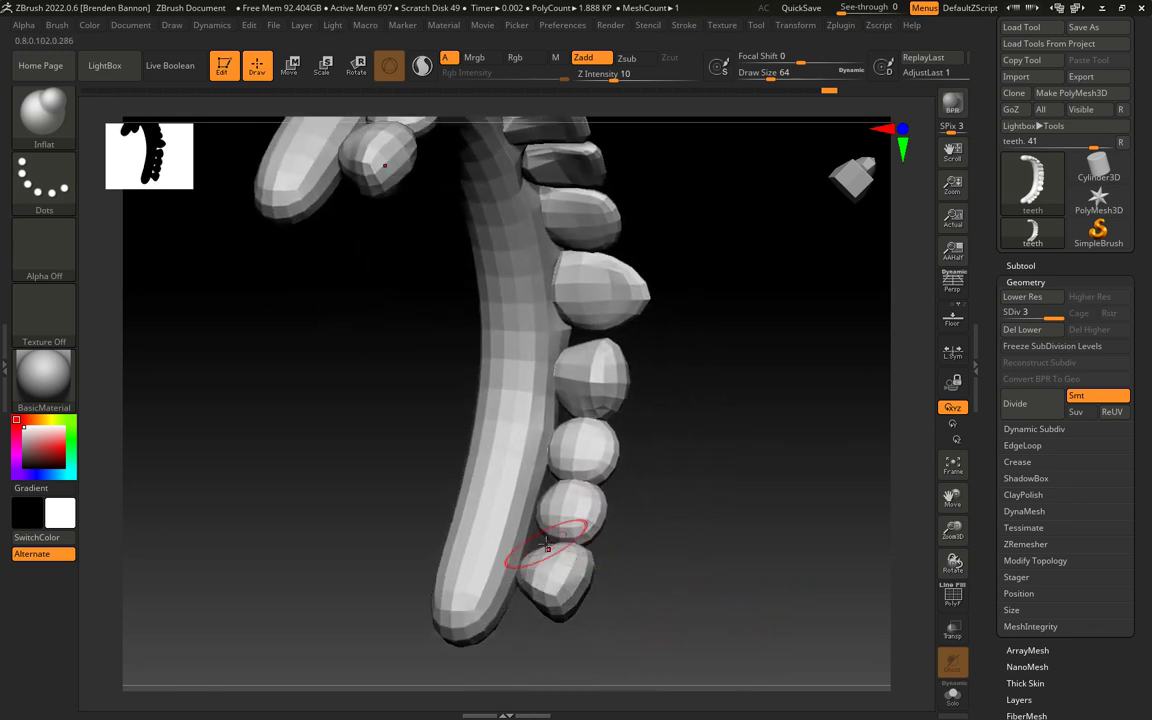
# Step: Return to the Move Topological brush at about 97 draw size and reshape the premolars to sit tightly against the gum
pyautogui.click(42, 110)
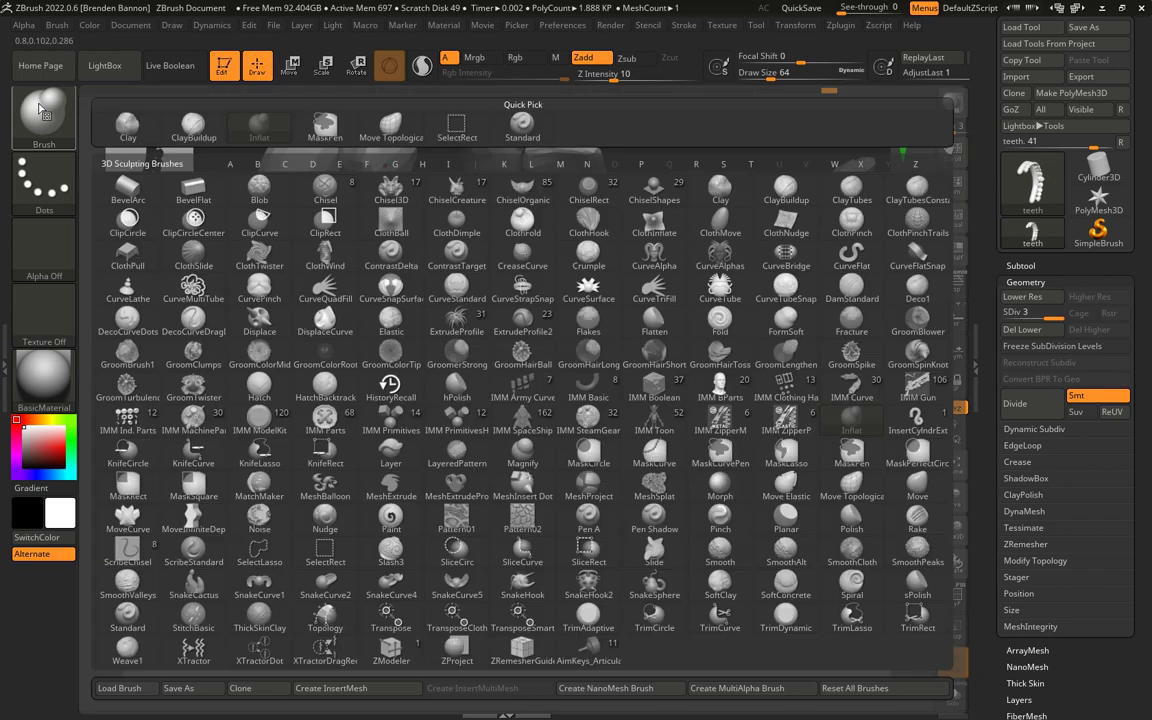
pyautogui.click(374, 134)
pyautogui.moveTo(643, 527)
pyautogui.mouseDown()
pyautogui.moveTo(661, 571)
pyautogui.moveTo(657, 425)
pyautogui.moveTo(714, 412)
pyautogui.mouseUp()
pyautogui.press('s')
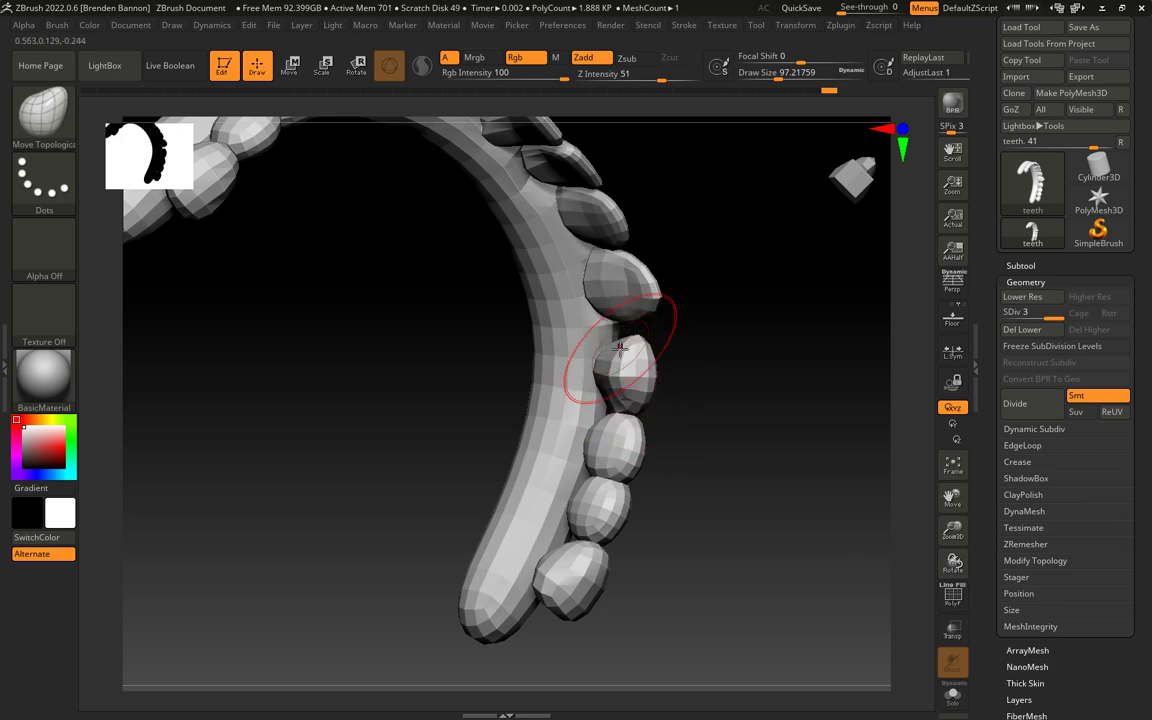
pyautogui.moveTo(725, 411)
pyautogui.mouseDown()
pyautogui.moveTo(640, 403)
pyautogui.moveTo(679, 440)
pyautogui.mouseUp()
pyautogui.moveTo(676, 357); pyautogui.dragTo(663, 346)
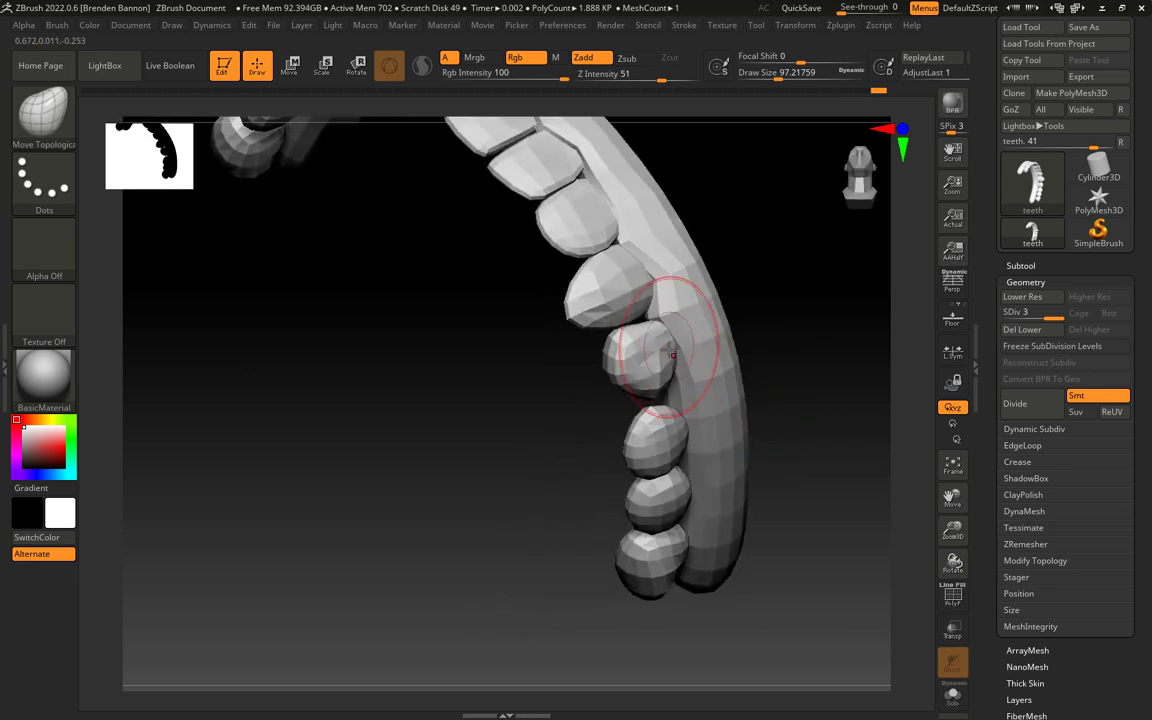
pyautogui.moveTo(790, 390)
pyautogui.mouseDown()
pyautogui.moveTo(812, 393)
pyautogui.moveTo(700, 416)
pyautogui.mouseUp()
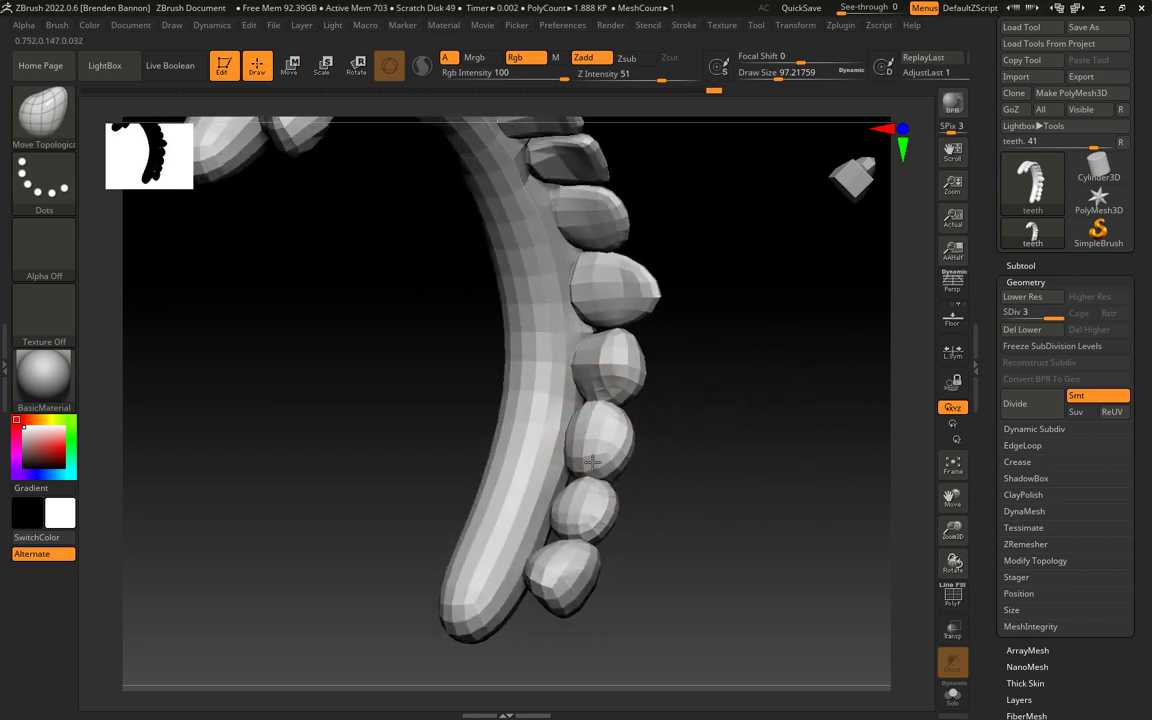
# Step: Reshape the two rear molars on each side into broad, blocky teeth, widening them and pulling them up to the gum
pyautogui.moveTo(690, 590); pyautogui.dragTo(595, 620)
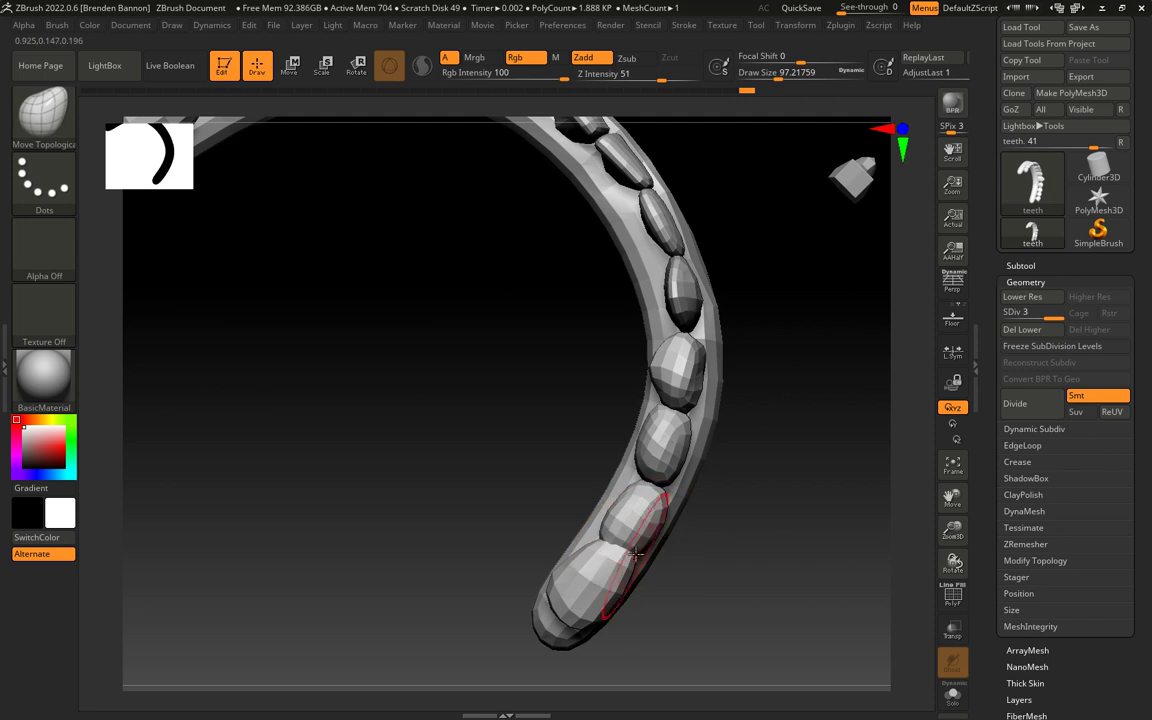
pyautogui.moveTo(741, 521); pyautogui.dragTo(680, 495)
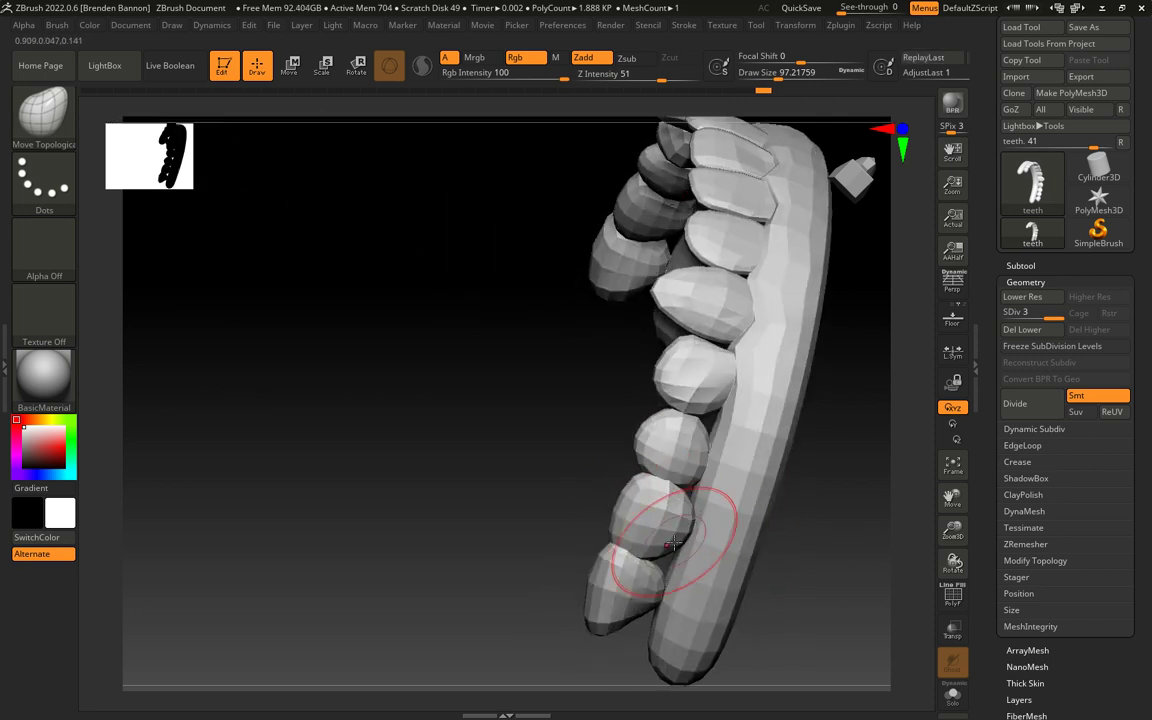
pyautogui.moveTo(466, 538); pyautogui.dragTo(671, 591)
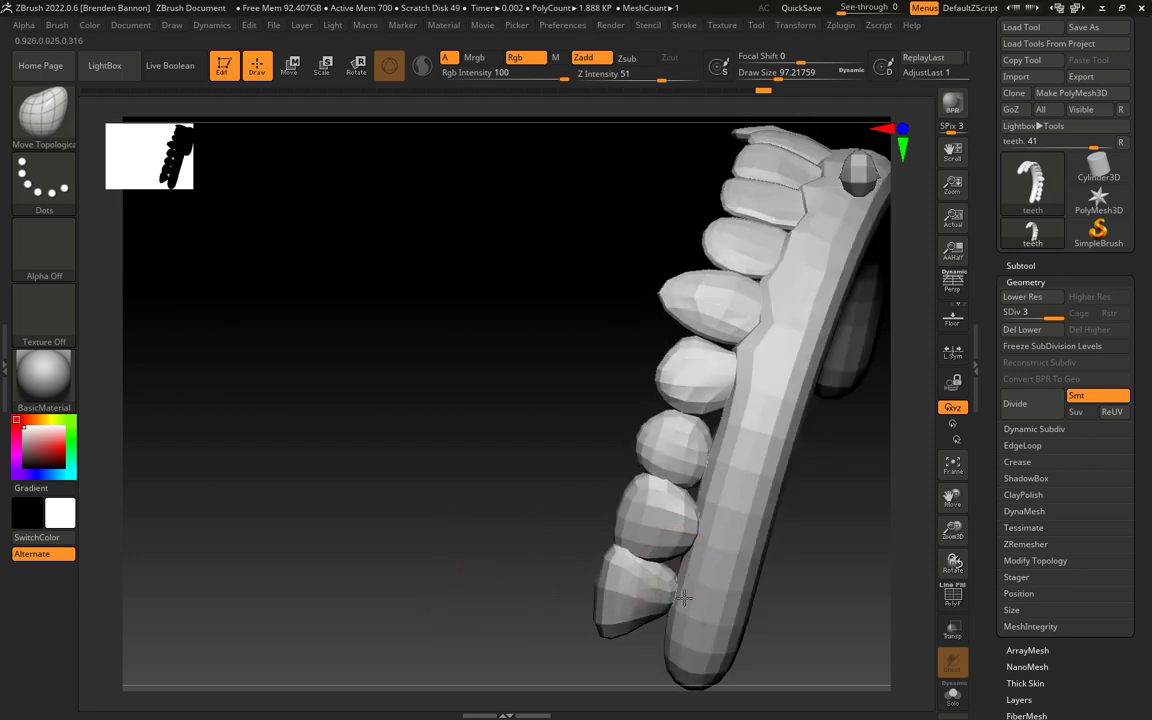
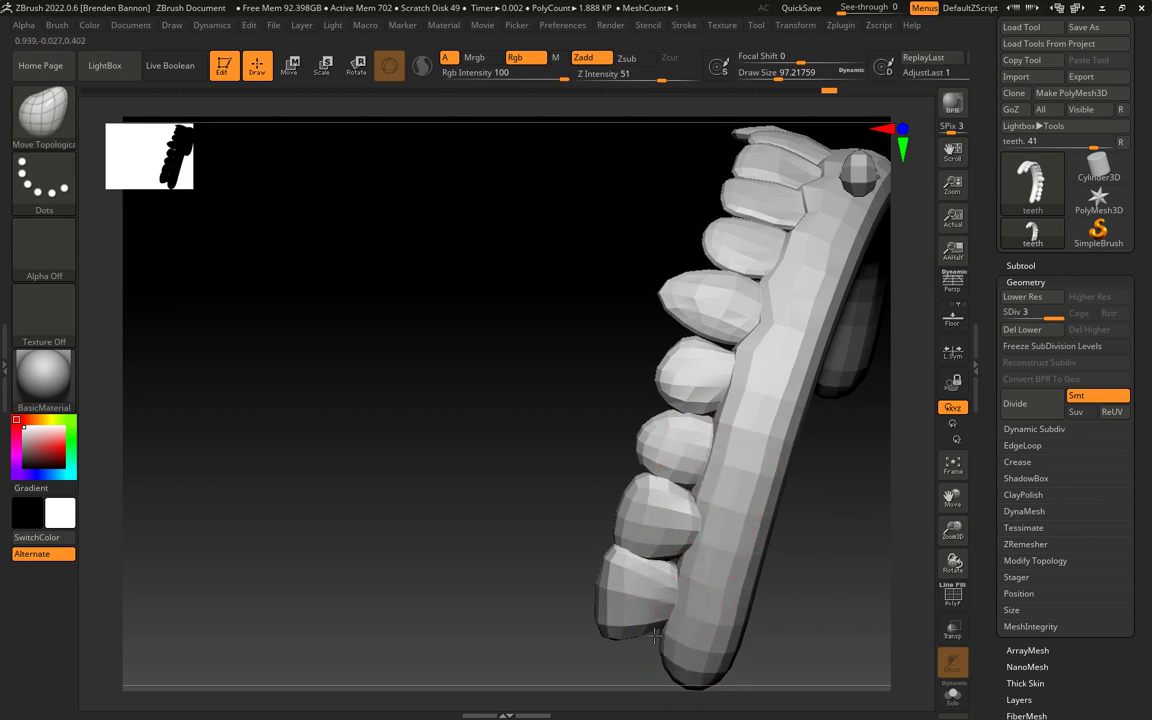
# Step: Choose the DamStandard brush and set its draw size to about 22 for carving the molars' biting surfaces
pyautogui.moveTo(450, 589); pyautogui.dragTo(660, 348)
pyautogui.click(38, 118)
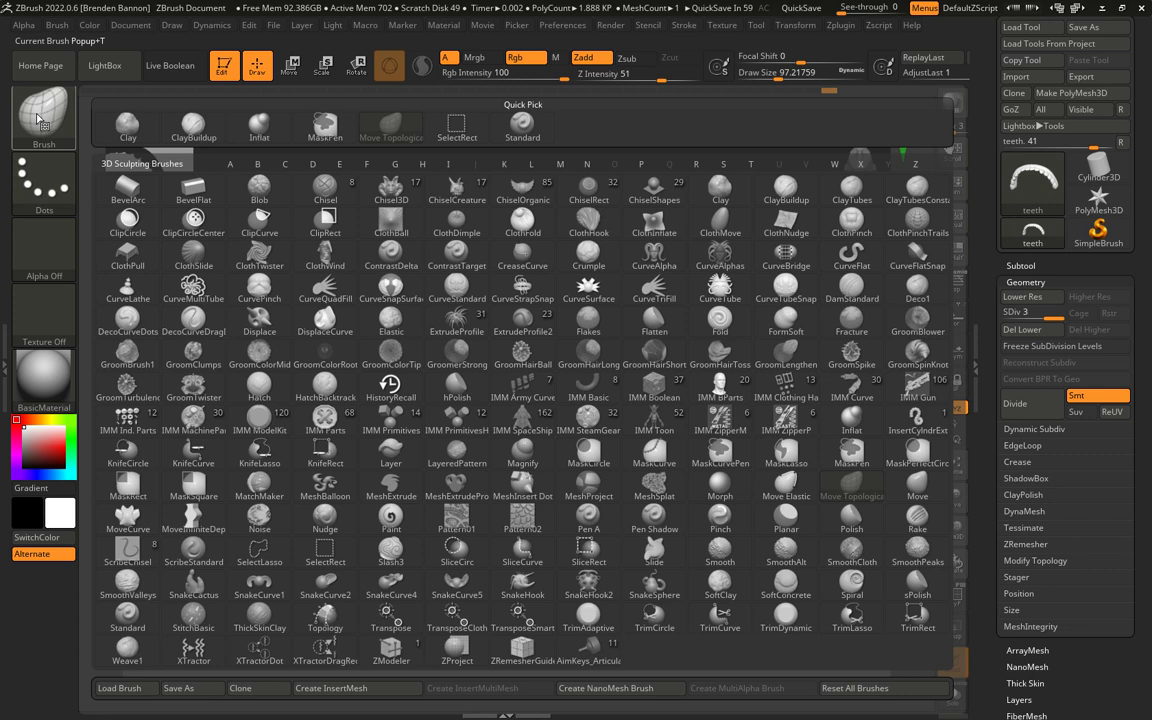
pyautogui.press('d')
pyautogui.click(848, 292)
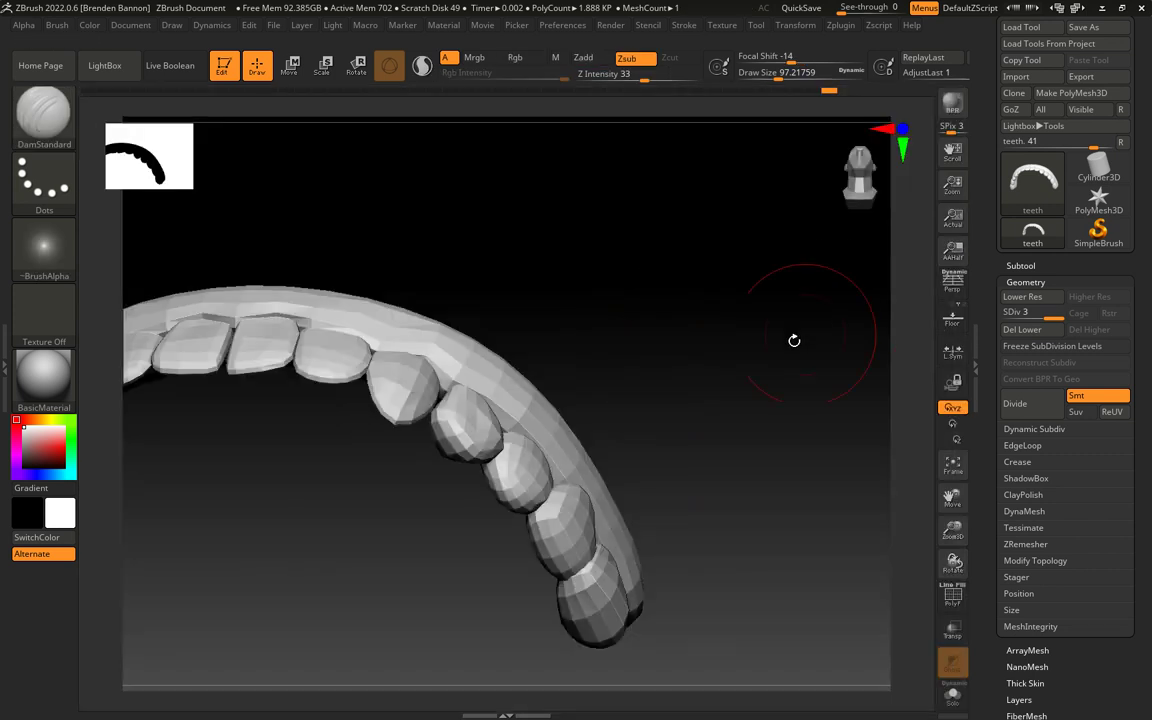
pyautogui.moveTo(700, 457)
pyautogui.mouseDown()
pyautogui.moveTo(723, 425)
pyautogui.moveTo(704, 425)
pyautogui.moveTo(725, 478)
pyautogui.moveTo(690, 510)
pyautogui.mouseUp()
pyautogui.press('s')
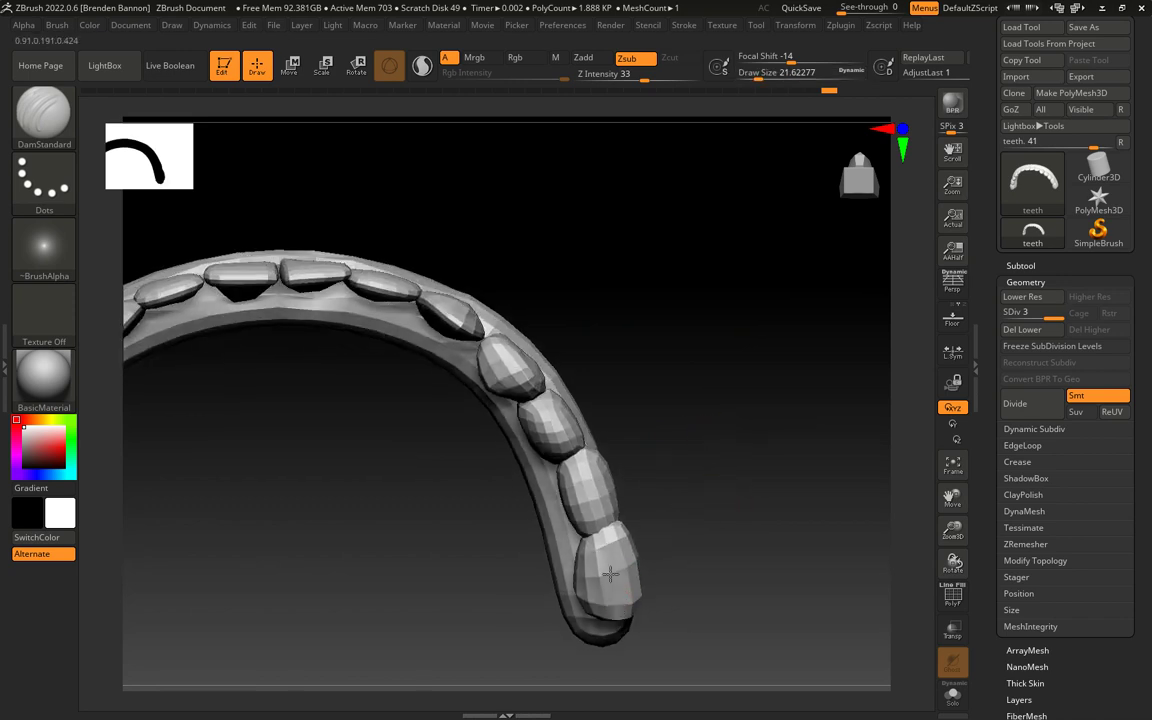
# Step: Carve grooves across the biting surfaces of the two rear molars on each side to form raised cusps
pyautogui.moveTo(734, 577); pyautogui.dragTo(690, 585)
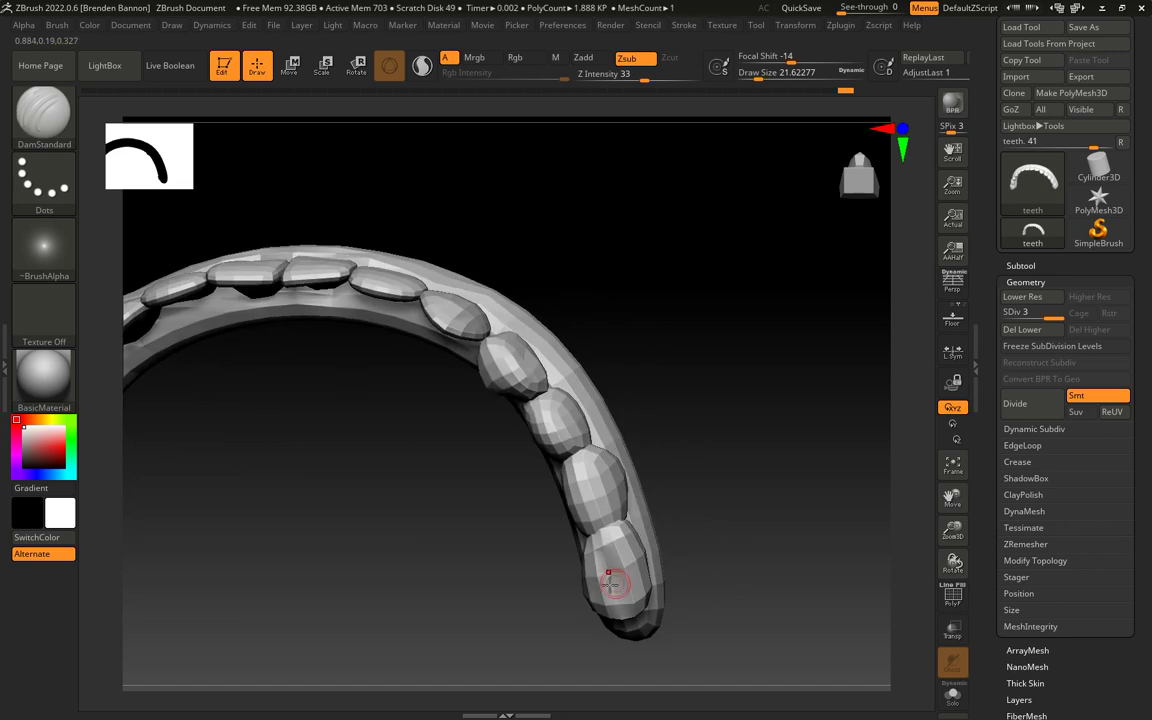
pyautogui.moveTo(680, 577)
pyautogui.mouseDown()
pyautogui.moveTo(715, 470)
pyautogui.moveTo(720, 510)
pyautogui.moveTo(725, 489)
pyautogui.moveTo(625, 486)
pyautogui.moveTo(590, 504)
pyautogui.mouseUp()
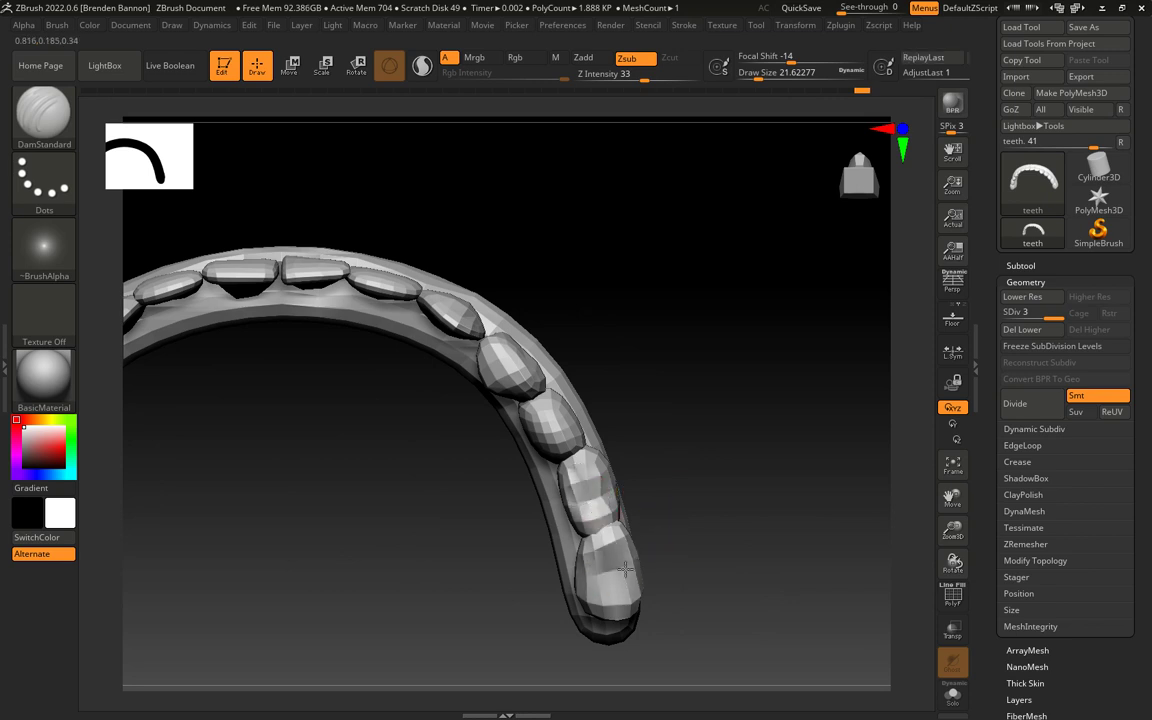
pyautogui.moveTo(752, 580); pyautogui.dragTo(620, 572)
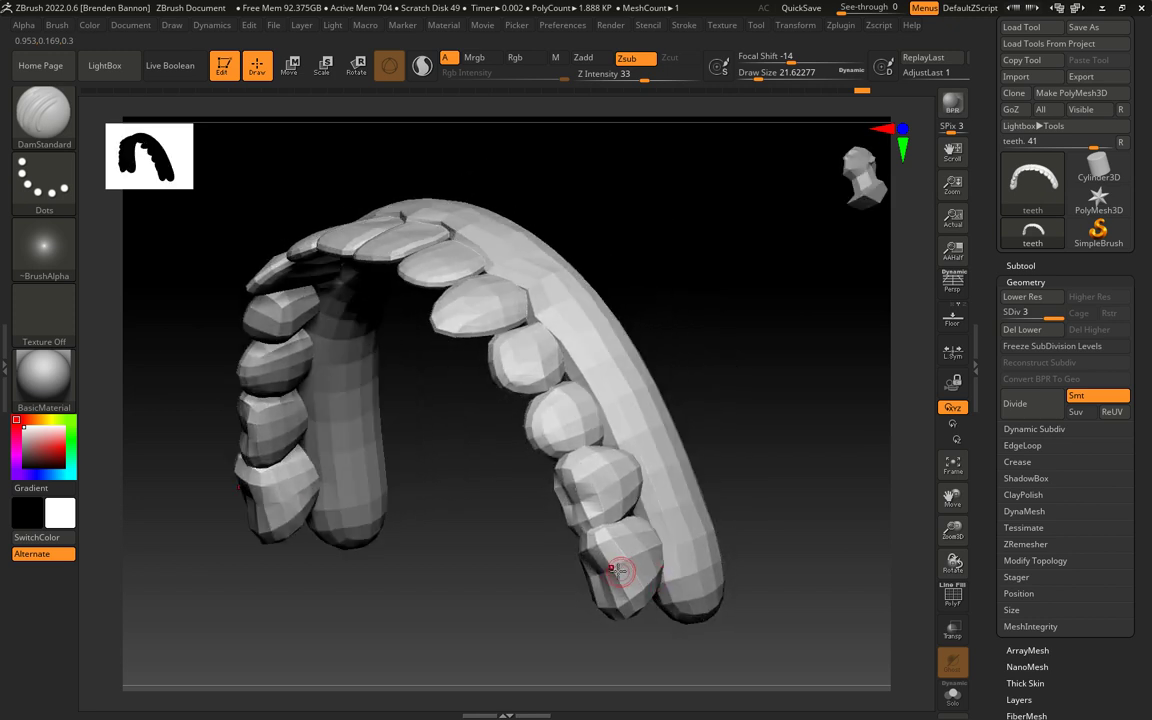
pyautogui.moveTo(720, 540)
pyautogui.mouseDown()
pyautogui.moveTo(813, 519)
pyautogui.moveTo(702, 553)
pyautogui.moveTo(735, 555)
pyautogui.moveTo(700, 550)
pyautogui.mouseUp()
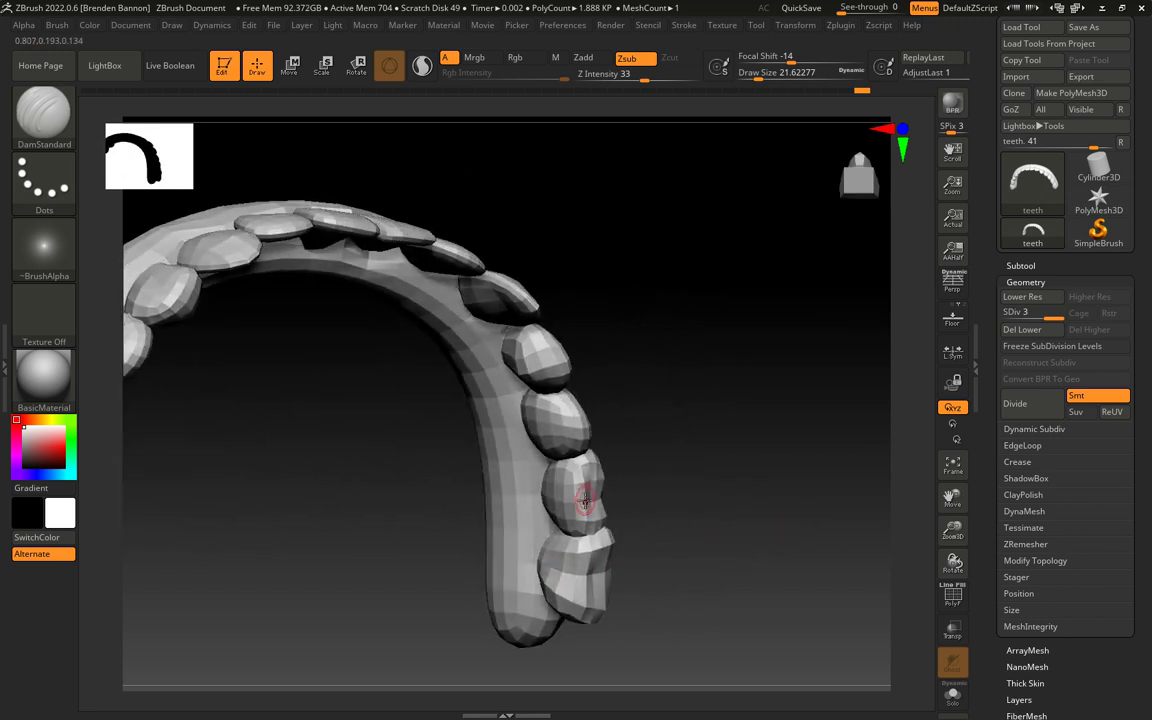
pyautogui.moveTo(666, 496); pyautogui.dragTo(636, 510)
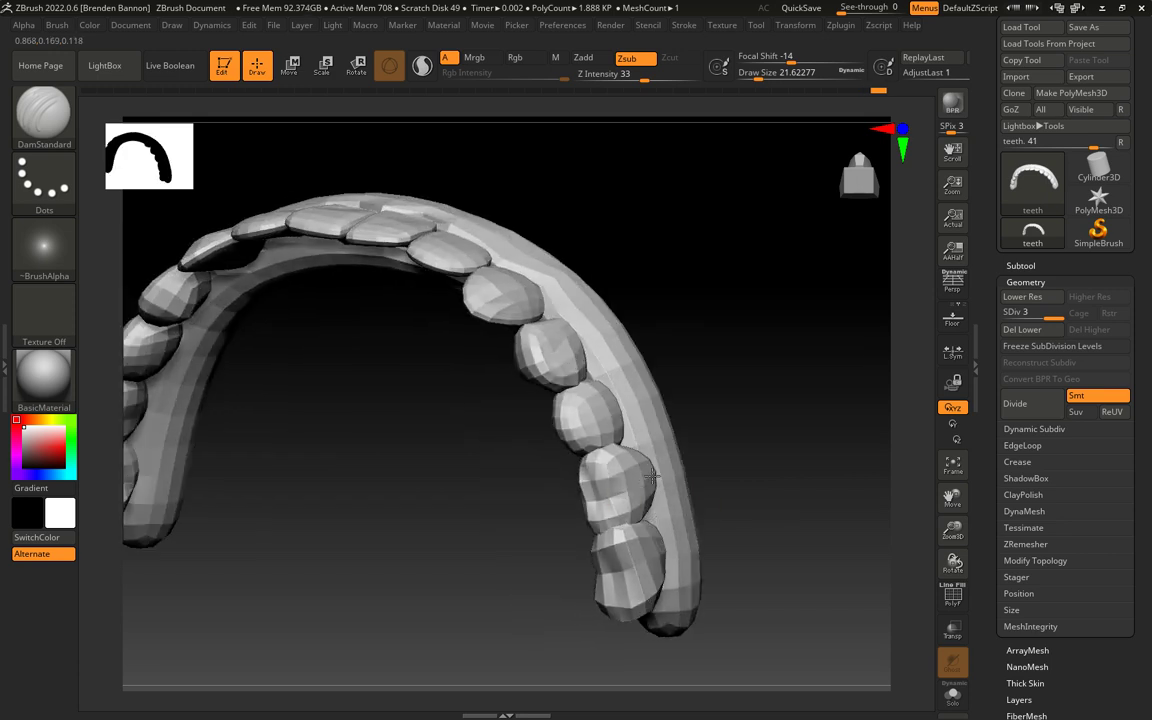
pyautogui.moveTo(757, 449); pyautogui.dragTo(569, 416)
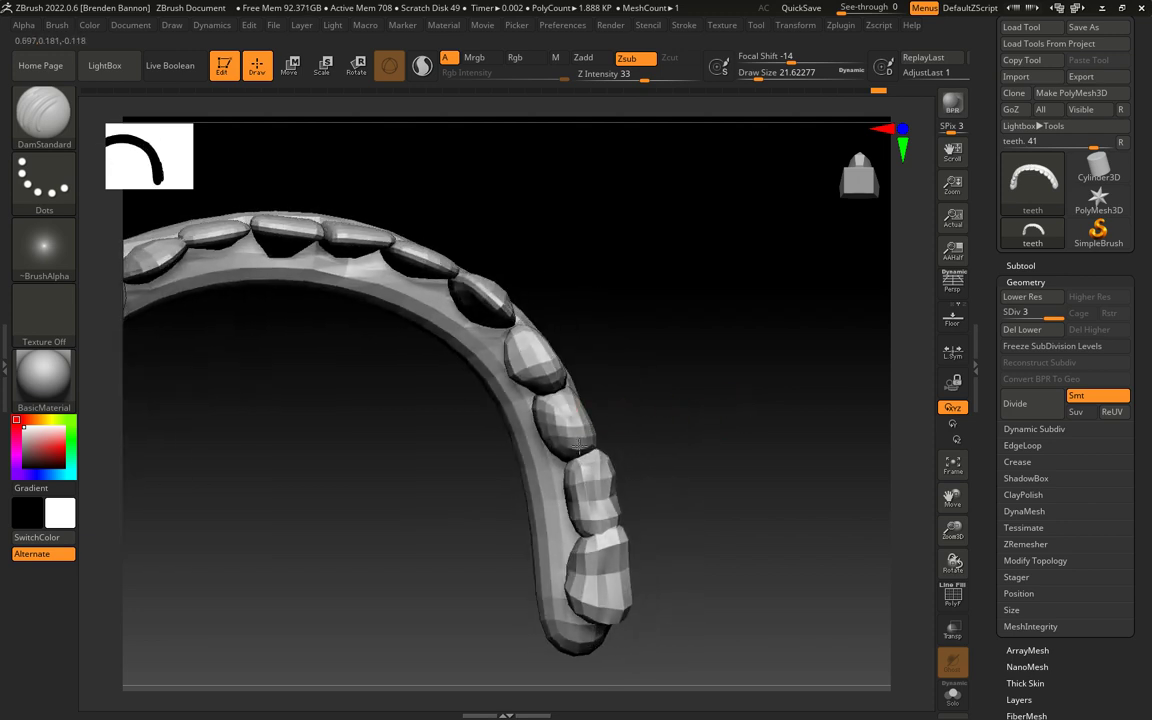
pyautogui.moveTo(639, 404); pyautogui.dragTo(748, 381)
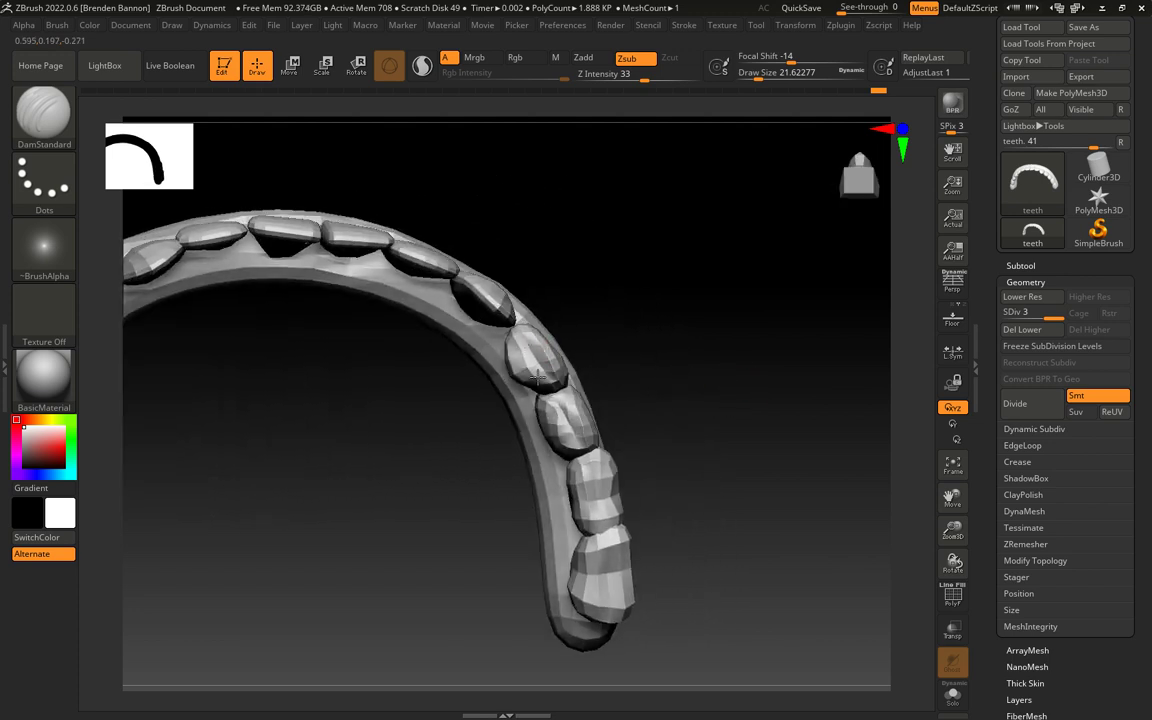
pyautogui.moveTo(532, 338); pyautogui.dragTo(659, 545)
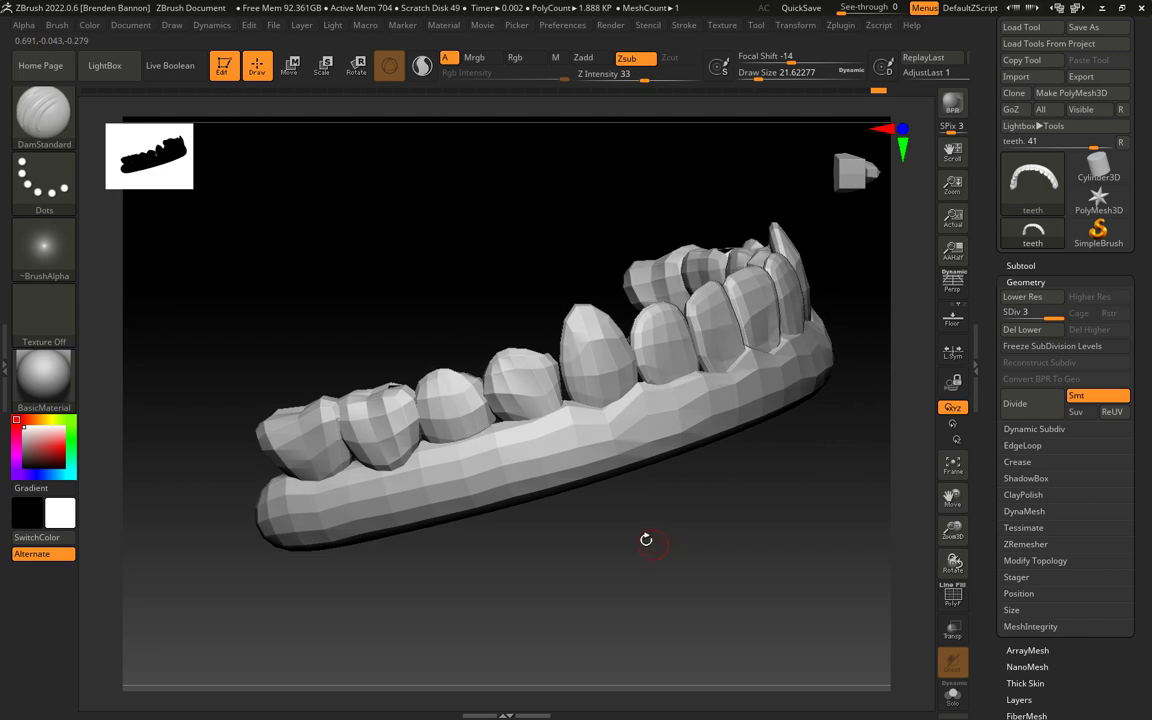
# Step: Switch to the Move Topological brush and adjust the molars and premolars where they meet the outer gum
pyautogui.click(44, 118)
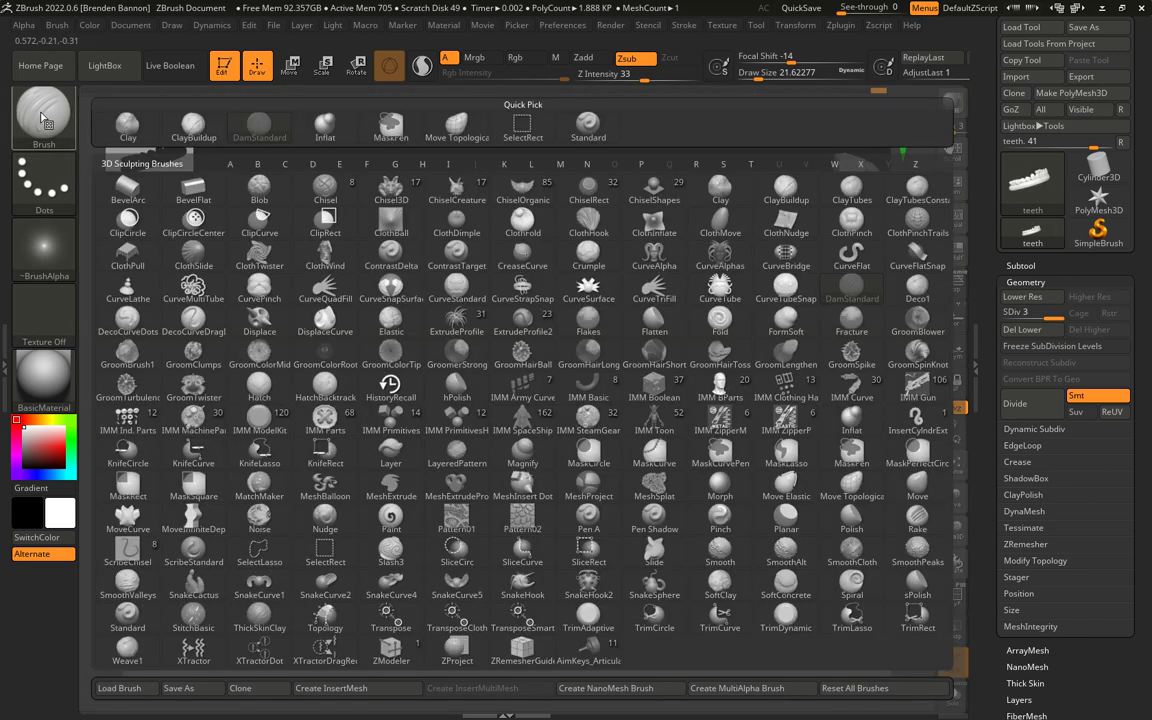
pyautogui.click(445, 123)
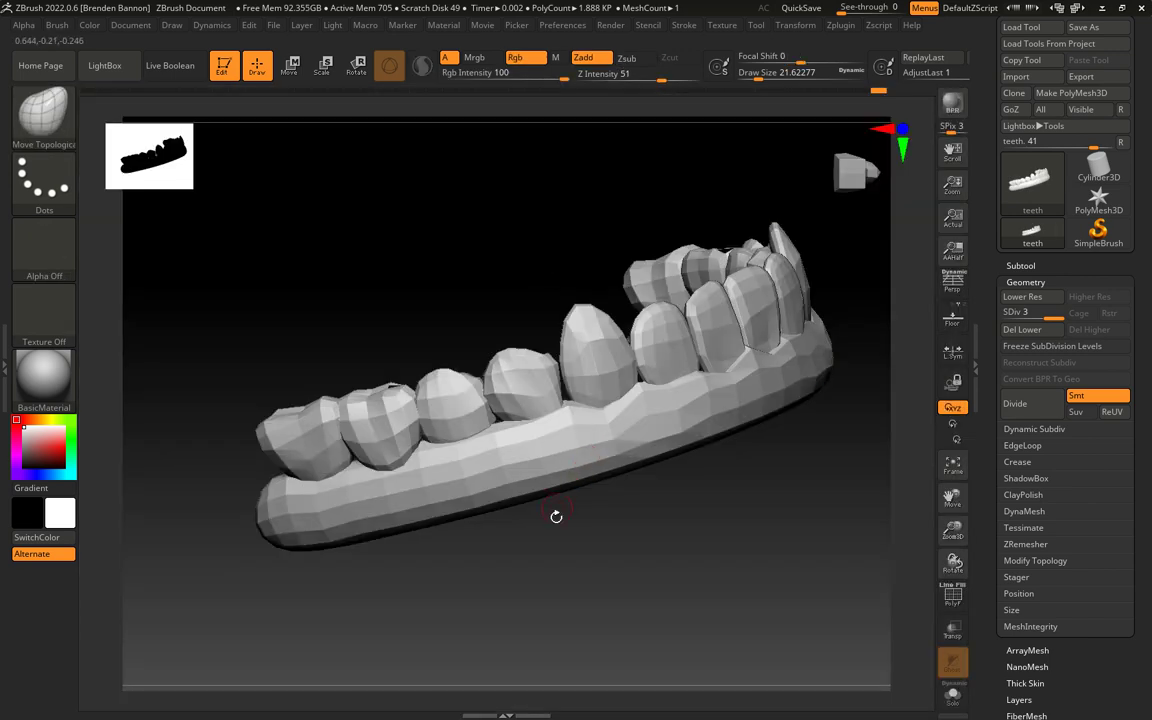
pyautogui.moveTo(561, 503); pyautogui.dragTo(527, 494)
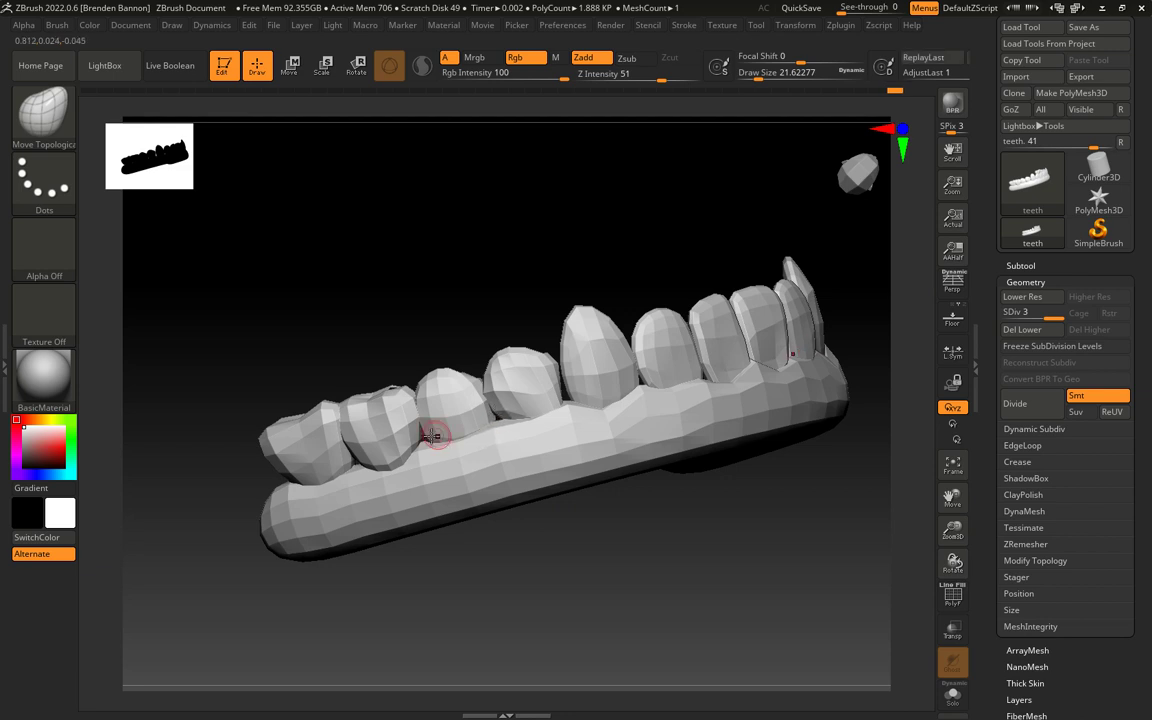
pyautogui.moveTo(563, 571); pyautogui.dragTo(609, 342)
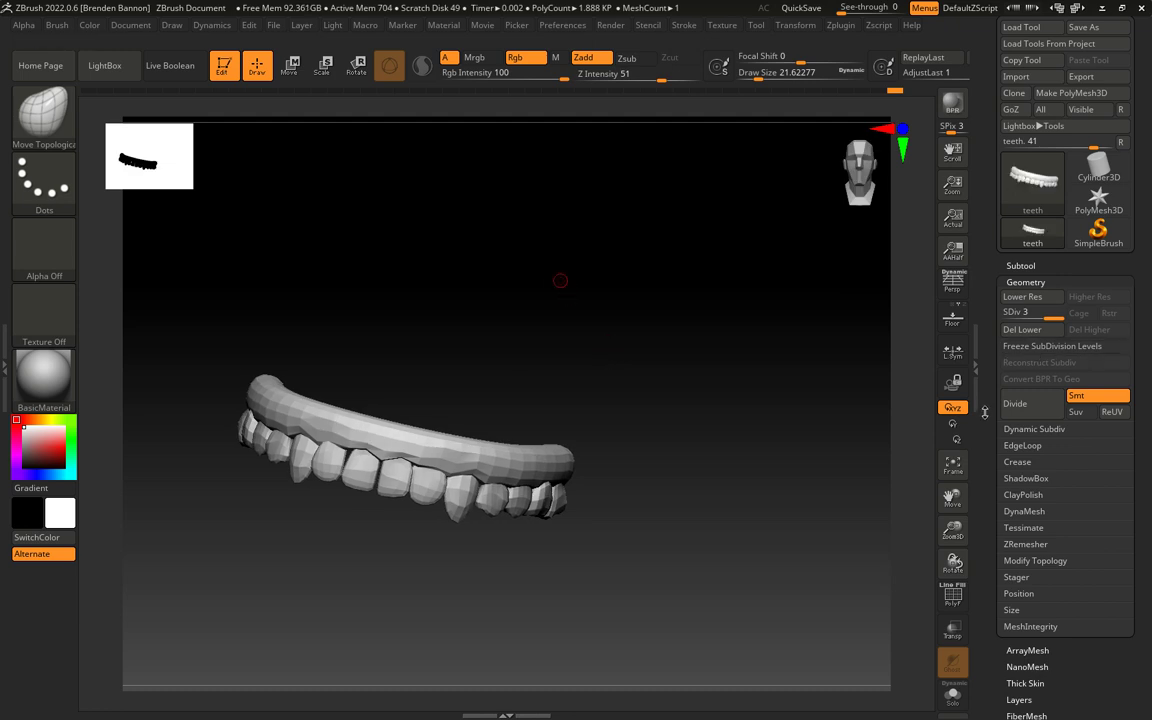
# Step: Remesh the teeth and gum with ZRemesher, using the Same polygon count option
pyautogui.scroll(-3, 987, 446)
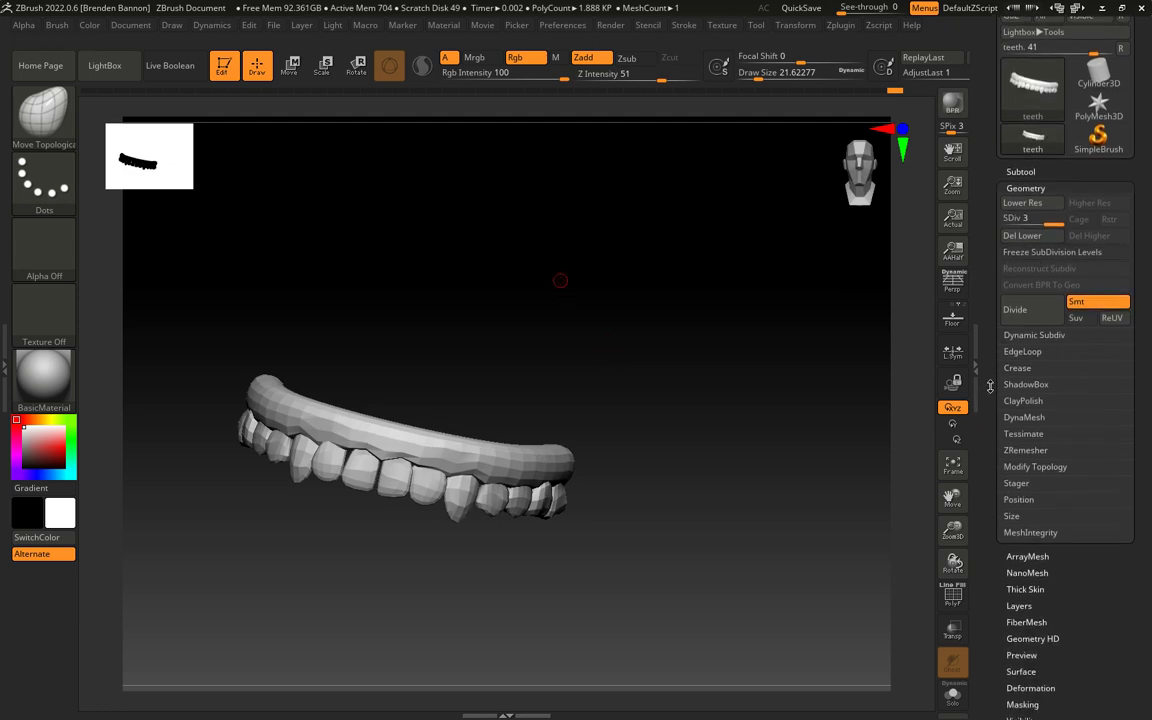
pyautogui.click(1014, 451)
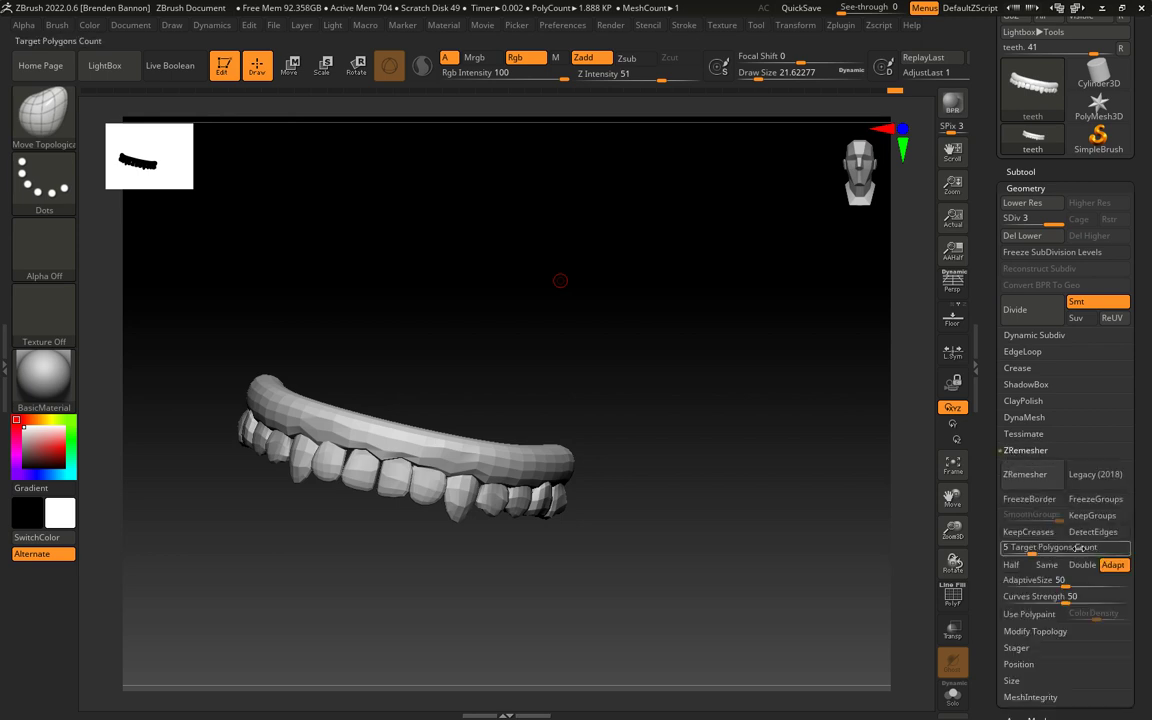
pyautogui.click(1038, 568)
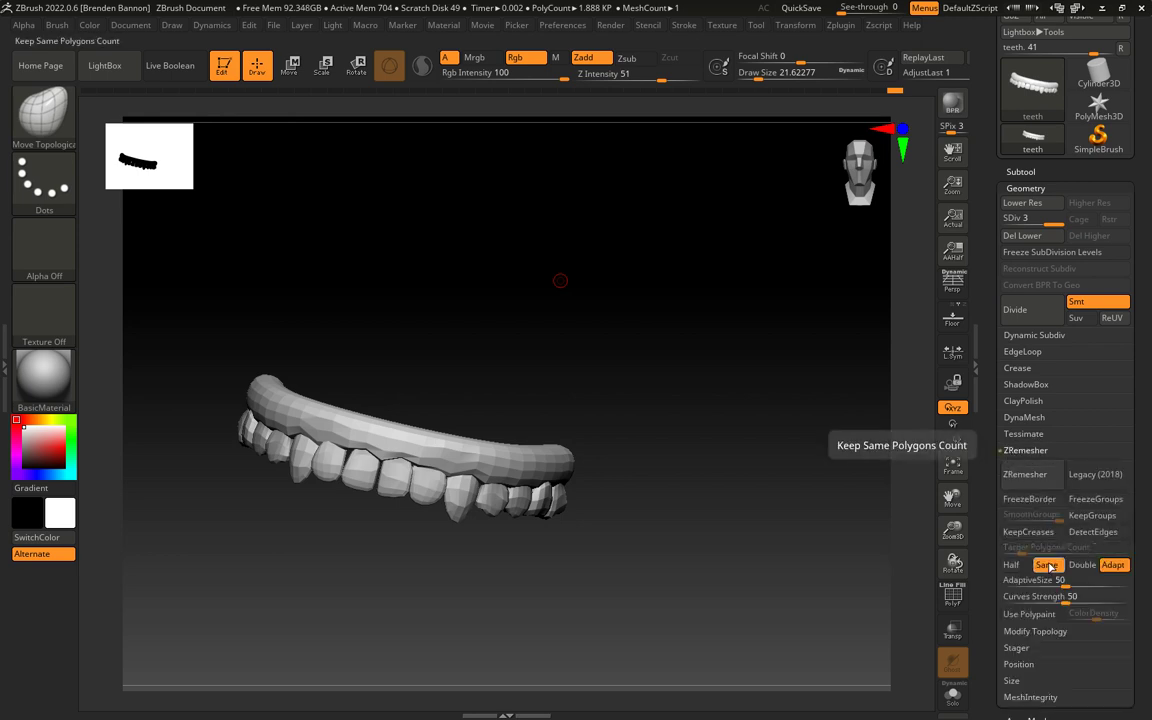
pyautogui.click(1019, 477)
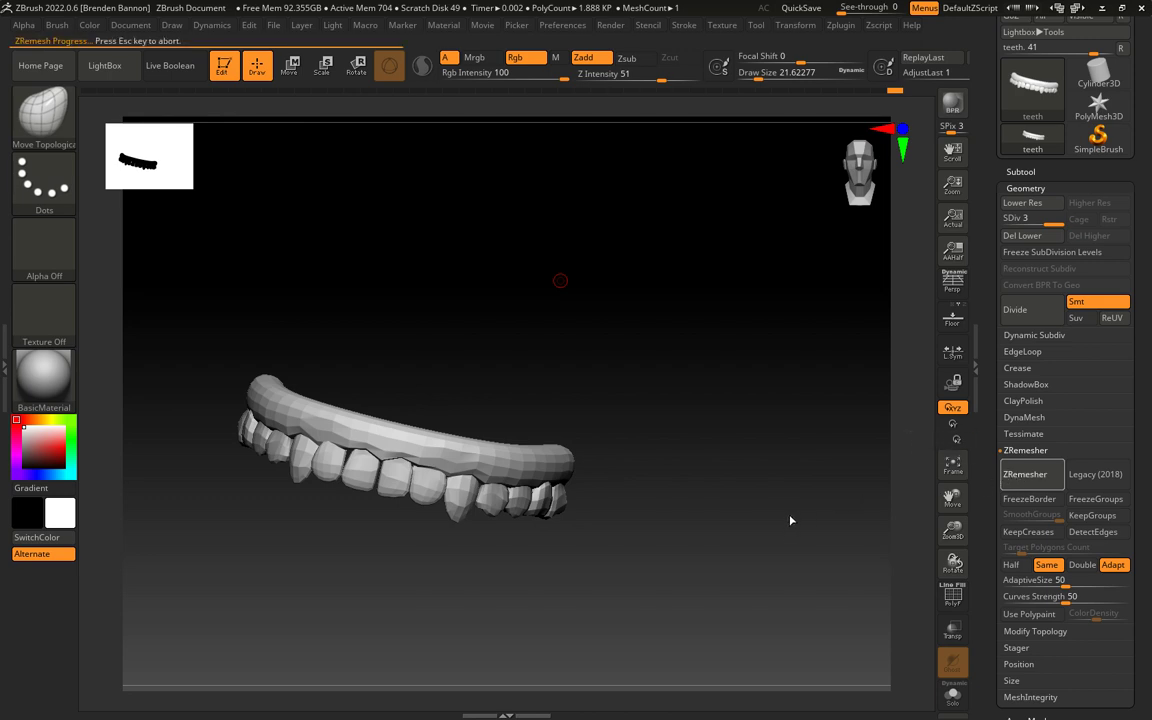
pyautogui.moveTo(775, 540)
pyautogui.mouseDown()
pyautogui.moveTo(748, 525)
pyautogui.moveTo(778, 540)
pyautogui.moveTo(779, 530)
pyautogui.mouseUp()
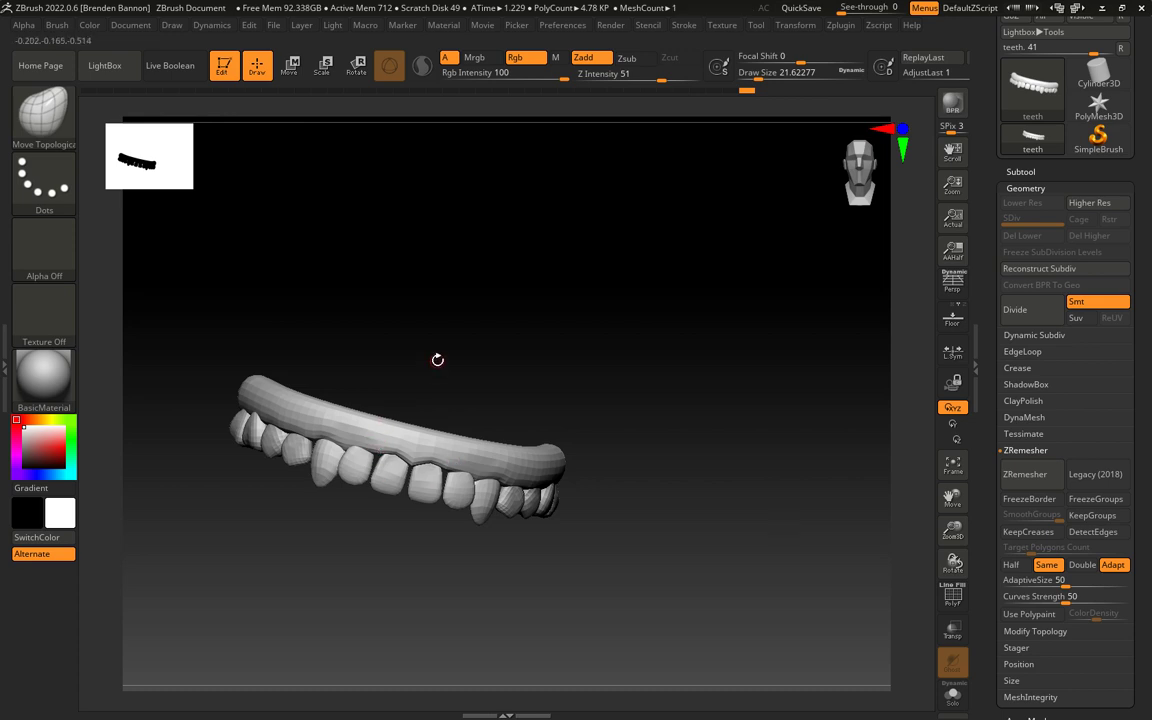
# Step: Set the draw size to about 65 and pull the outer gum edge into points between the front and side teeth
pyautogui.press('s')
pyautogui.moveTo(437, 362); pyautogui.dragTo(443, 366)
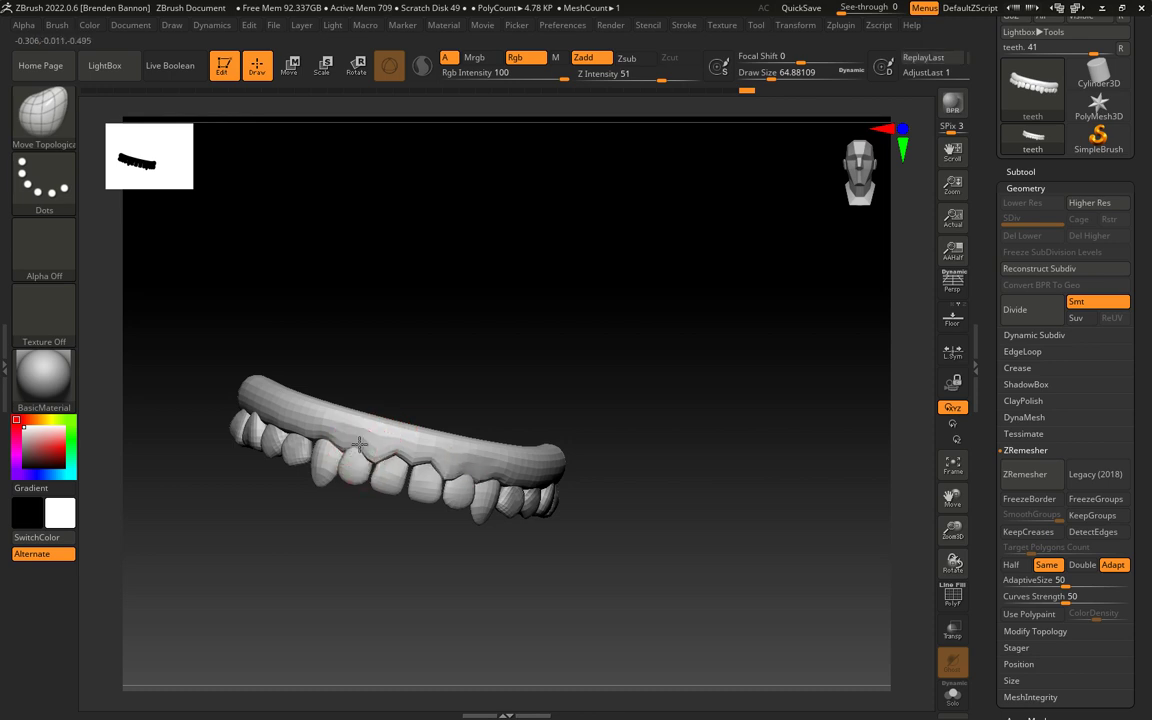
pyautogui.moveTo(450, 432); pyautogui.dragTo(412, 462, button='right')
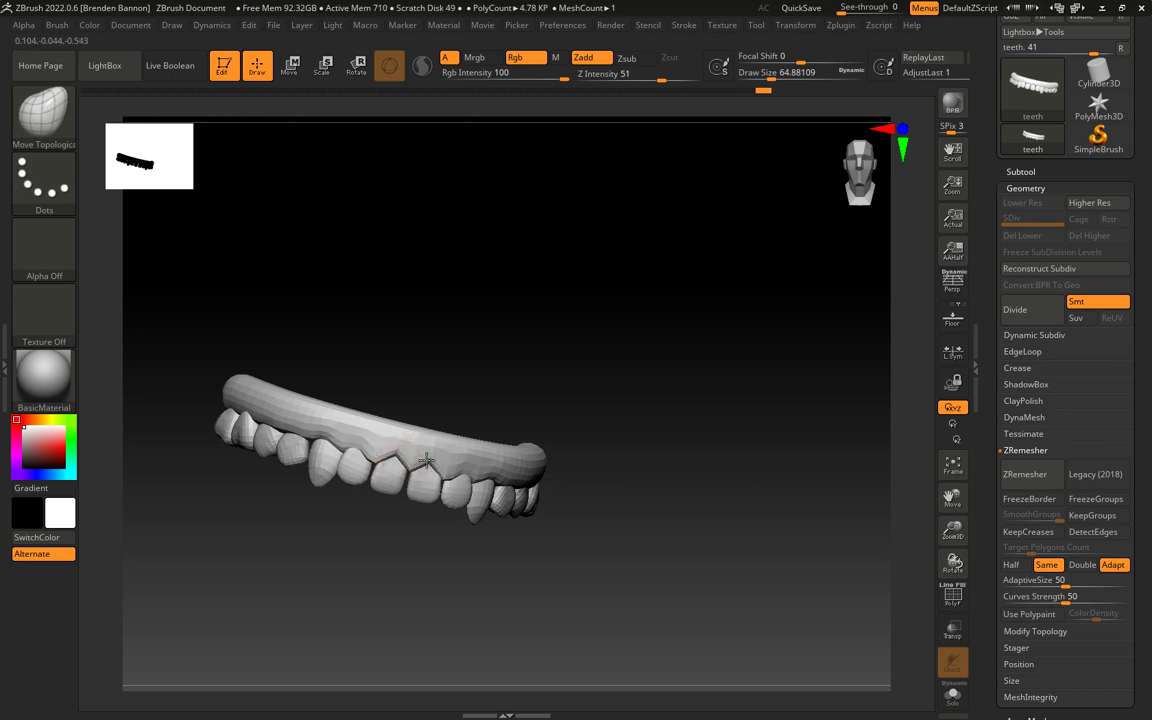
pyautogui.moveTo(469, 402); pyautogui.dragTo(336, 451, button='right')
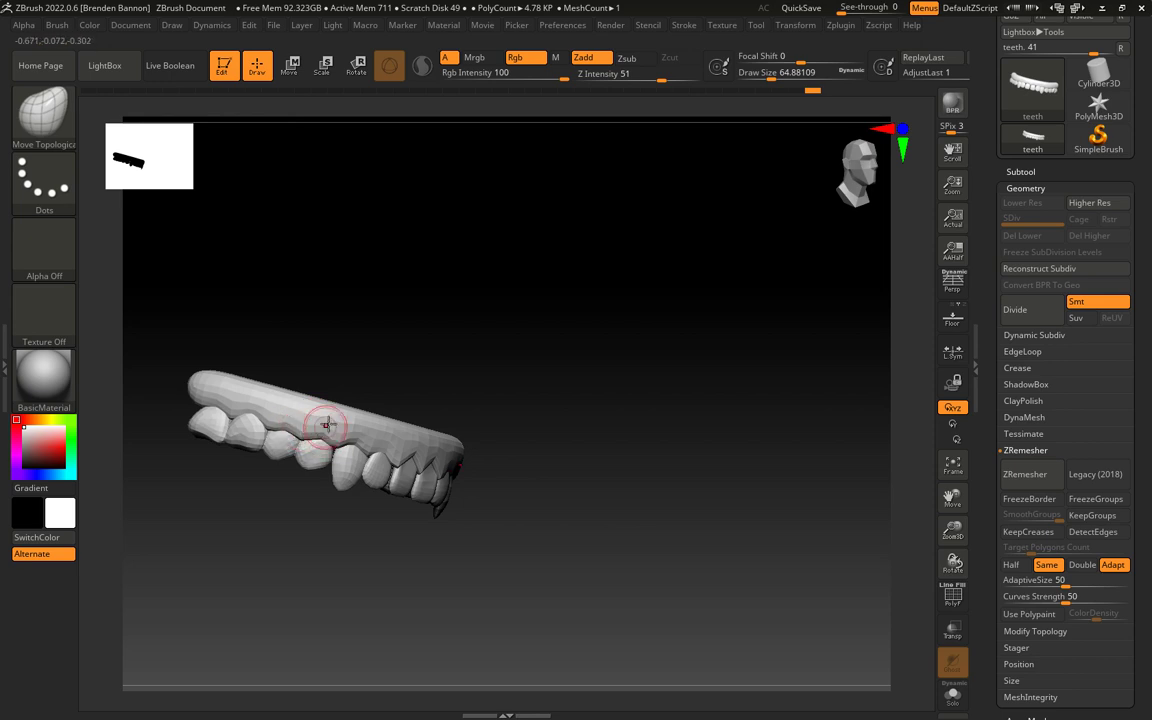
pyautogui.moveTo(527, 393); pyautogui.dragTo(509, 381)
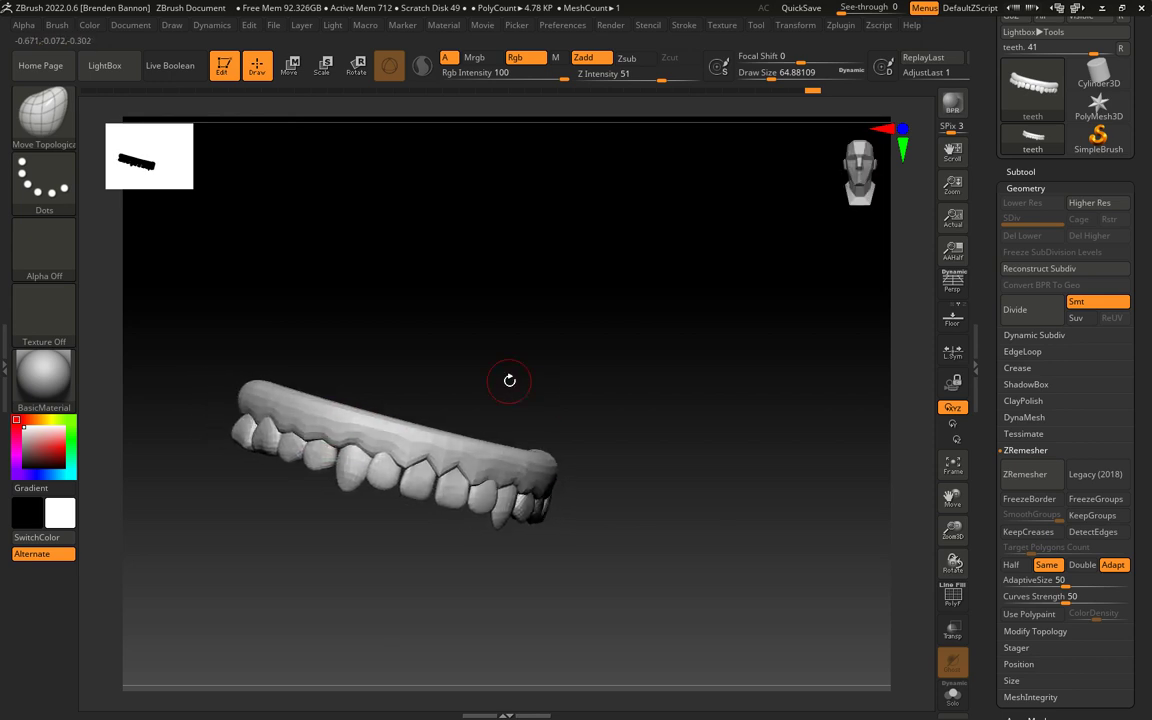
# Step: Run ZRemesher again on the teeth and gum, and refine the outer gum edge around the front and side teeth
pyautogui.click(1026, 475)
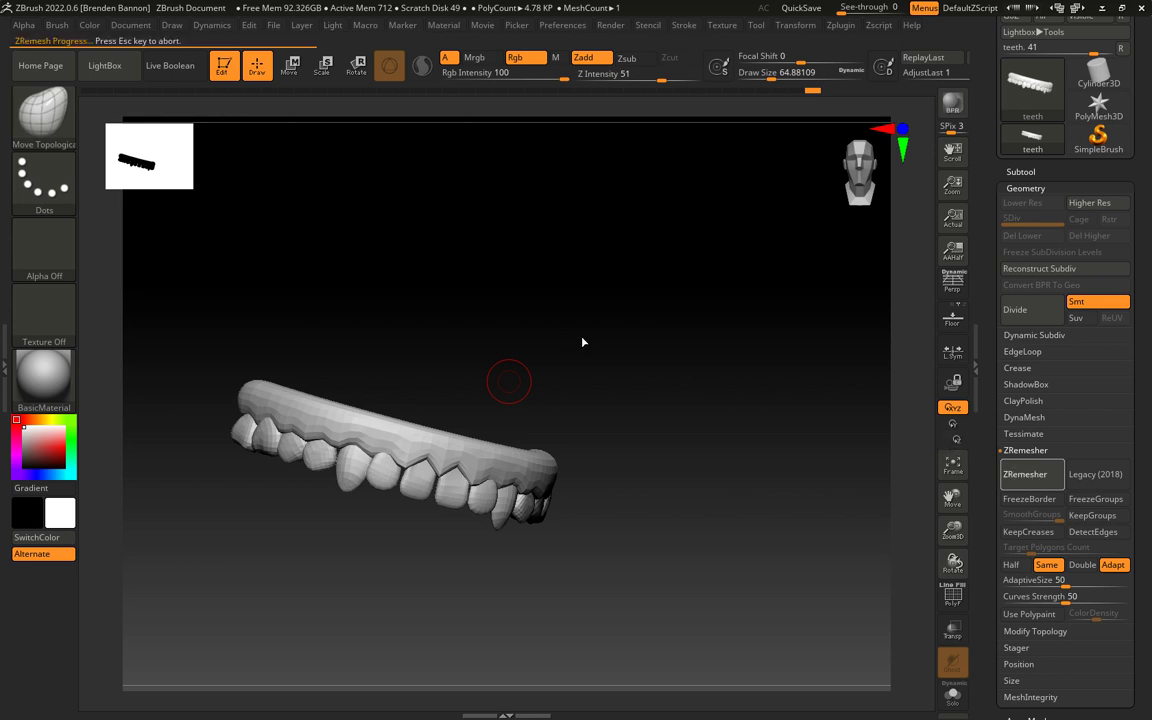
pyautogui.moveTo(575, 348); pyautogui.dragTo(428, 450)
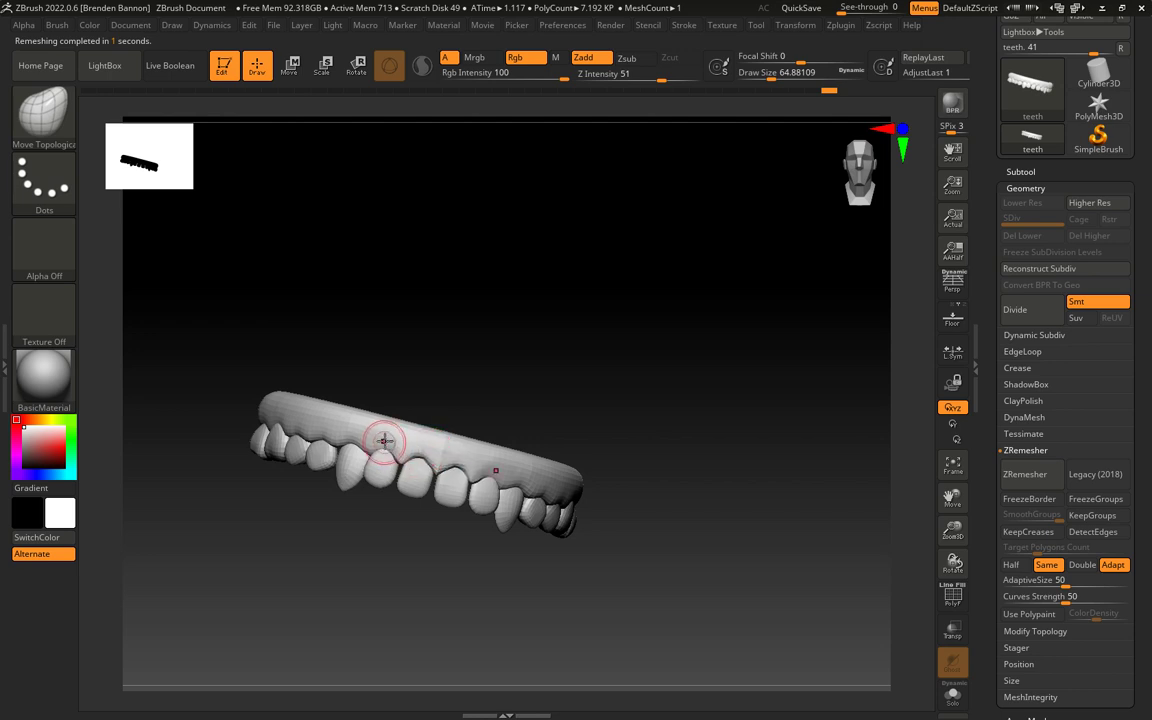
pyautogui.moveTo(456, 403); pyautogui.dragTo(383, 442)
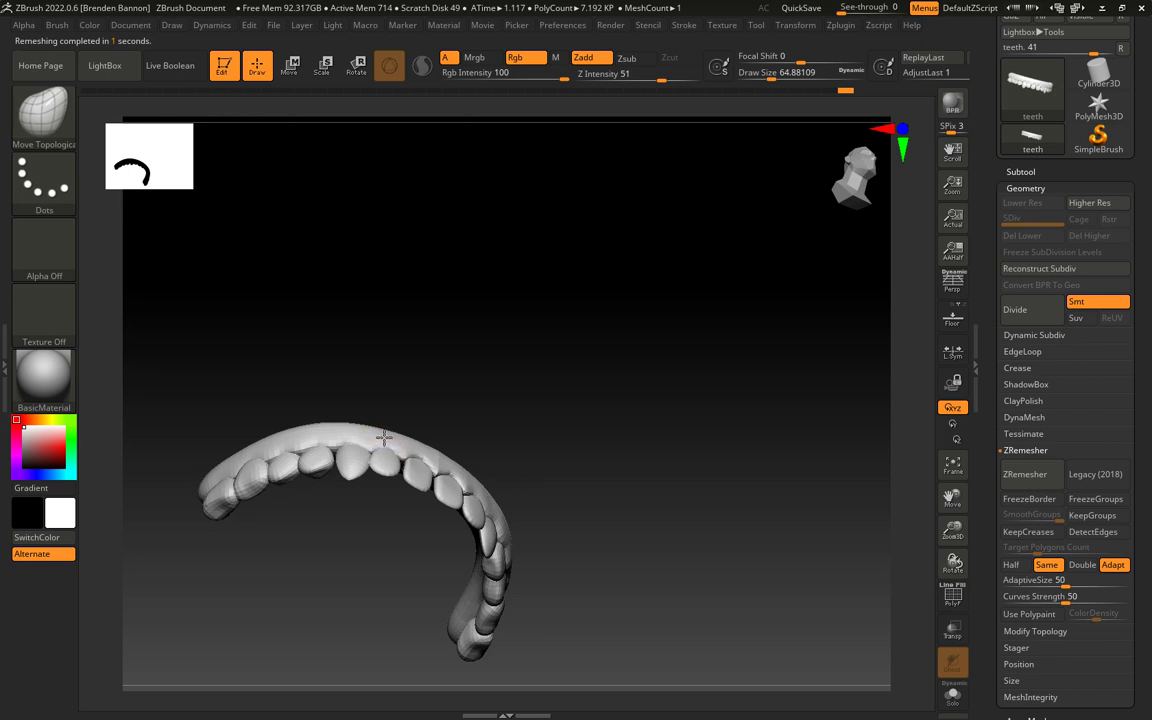
pyautogui.moveTo(493, 403); pyautogui.dragTo(419, 445)
pyautogui.moveTo(525, 424); pyautogui.dragTo(363, 424)
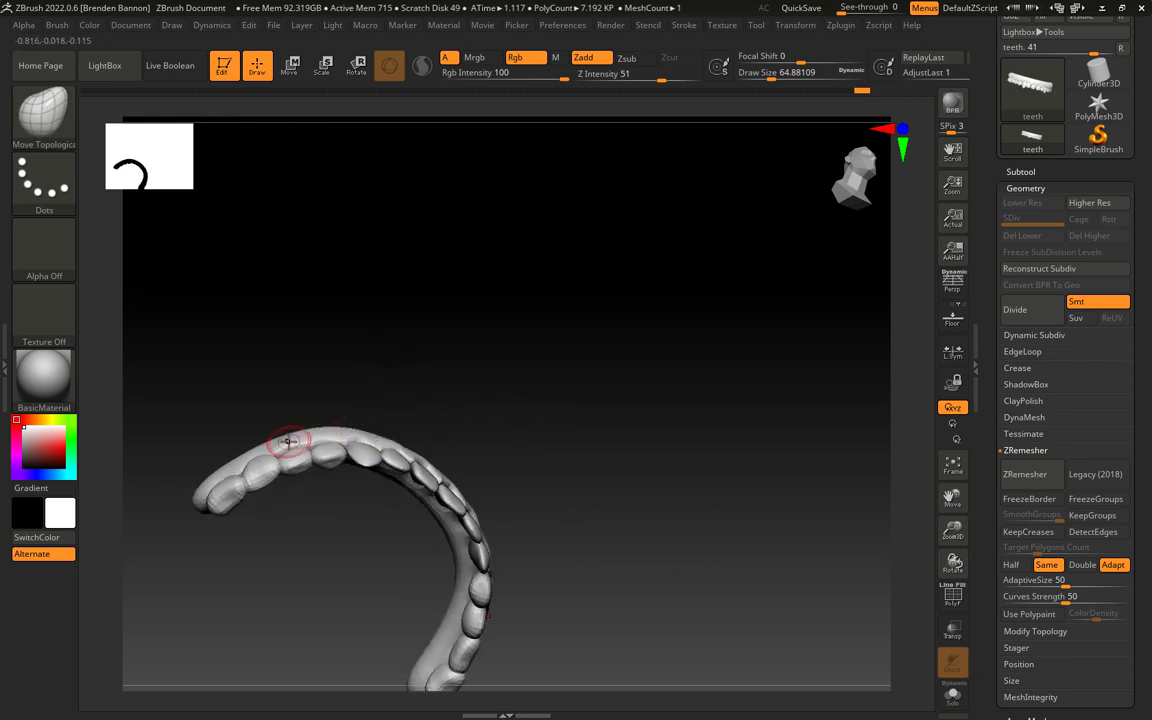
# Step: Shape the inner gum edge so that it follows the backs of the molars, premolars and front teeth
pyautogui.moveTo(240, 405); pyautogui.dragTo(276, 383)
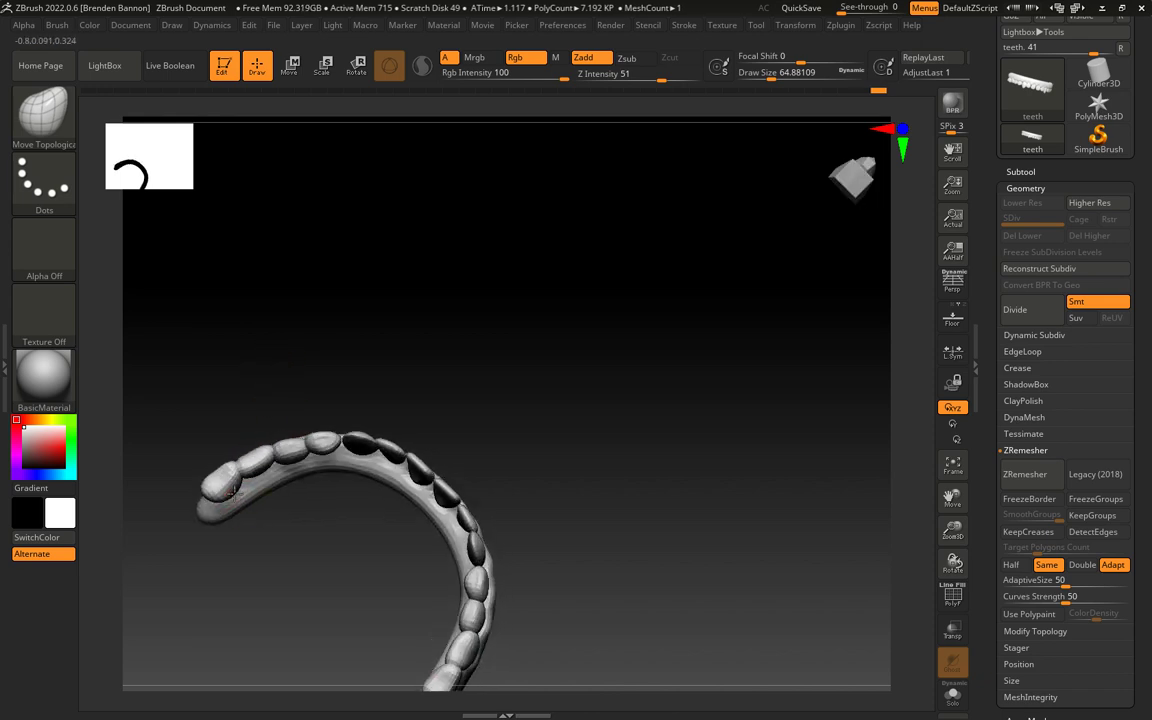
pyautogui.moveTo(257, 485); pyautogui.dragTo(266, 481)
pyautogui.moveTo(332, 412); pyautogui.dragTo(330, 445)
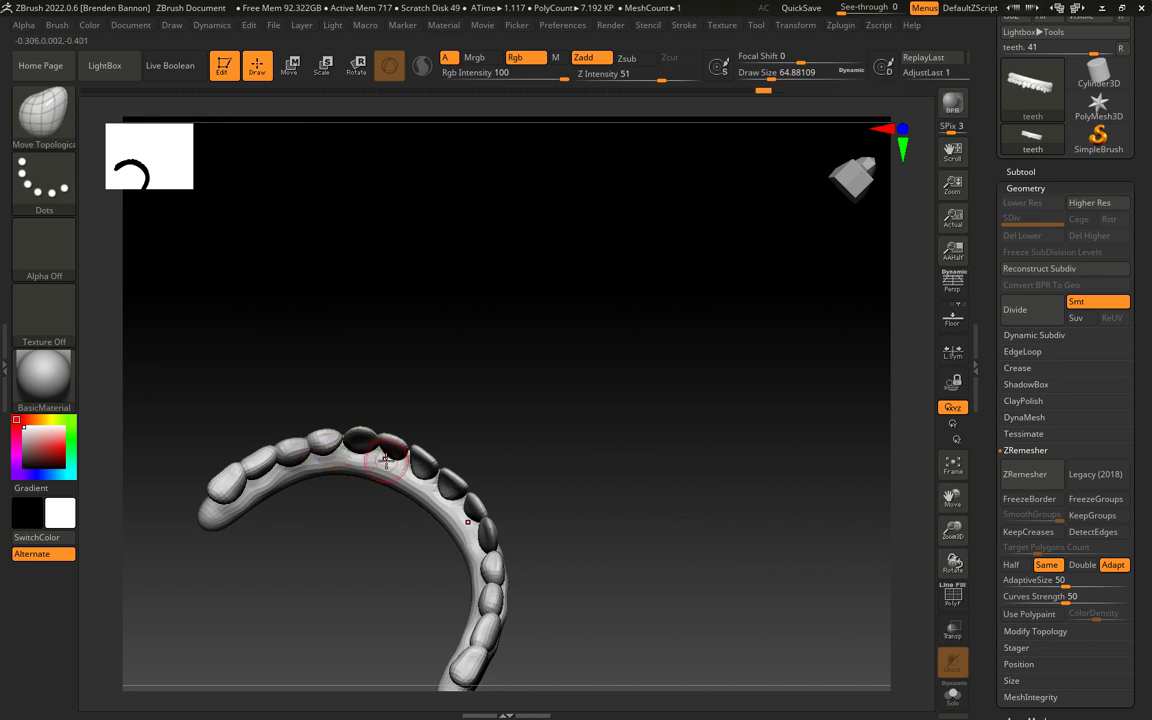
pyautogui.hotkey('ctrl', 'shift', 'z')
pyautogui.moveTo(459, 441)
pyautogui.mouseDown()
pyautogui.moveTo(530, 393)
pyautogui.moveTo(442, 470)
pyautogui.moveTo(512, 345)
pyautogui.moveTo(526, 425)
pyautogui.moveTo(599, 404)
pyautogui.moveTo(628, 419)
pyautogui.moveTo(599, 375)
pyautogui.mouseUp()
# Step: Choose the Standard brush at about 41 draw size and build up soft volume on the outer gum along the tooth roots
pyautogui.click(43, 118)
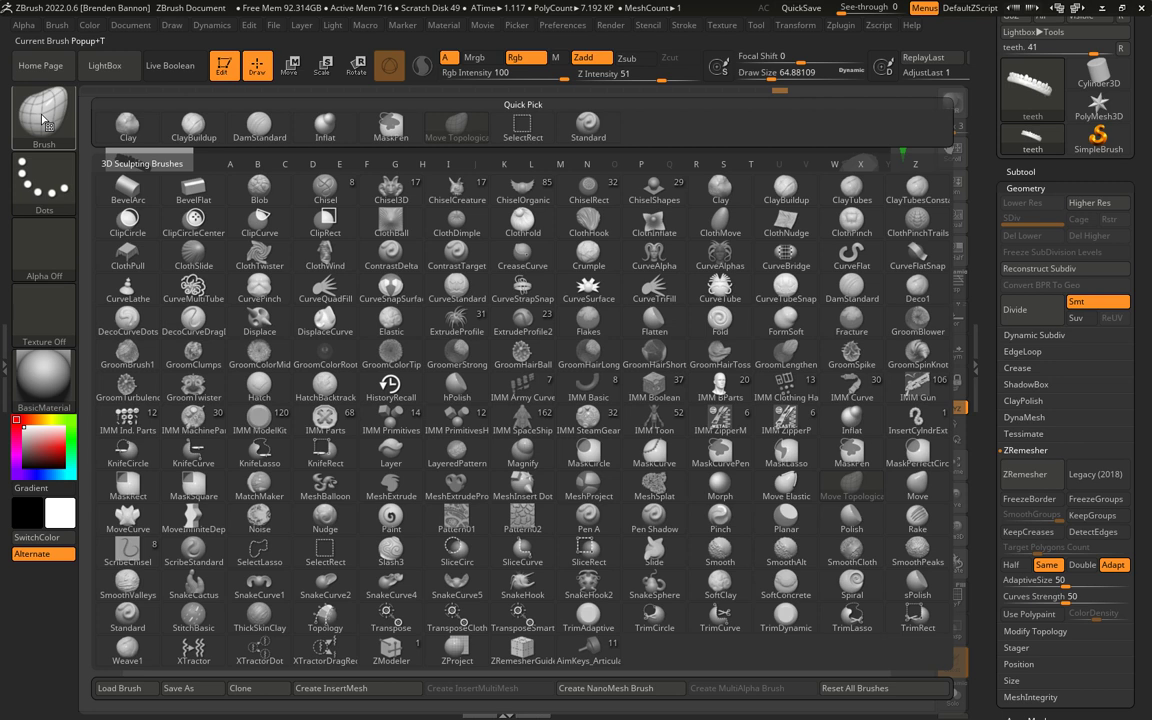
pyautogui.click(588, 124)
pyautogui.press('s')
pyautogui.moveTo(600, 409); pyautogui.dragTo(588, 414)
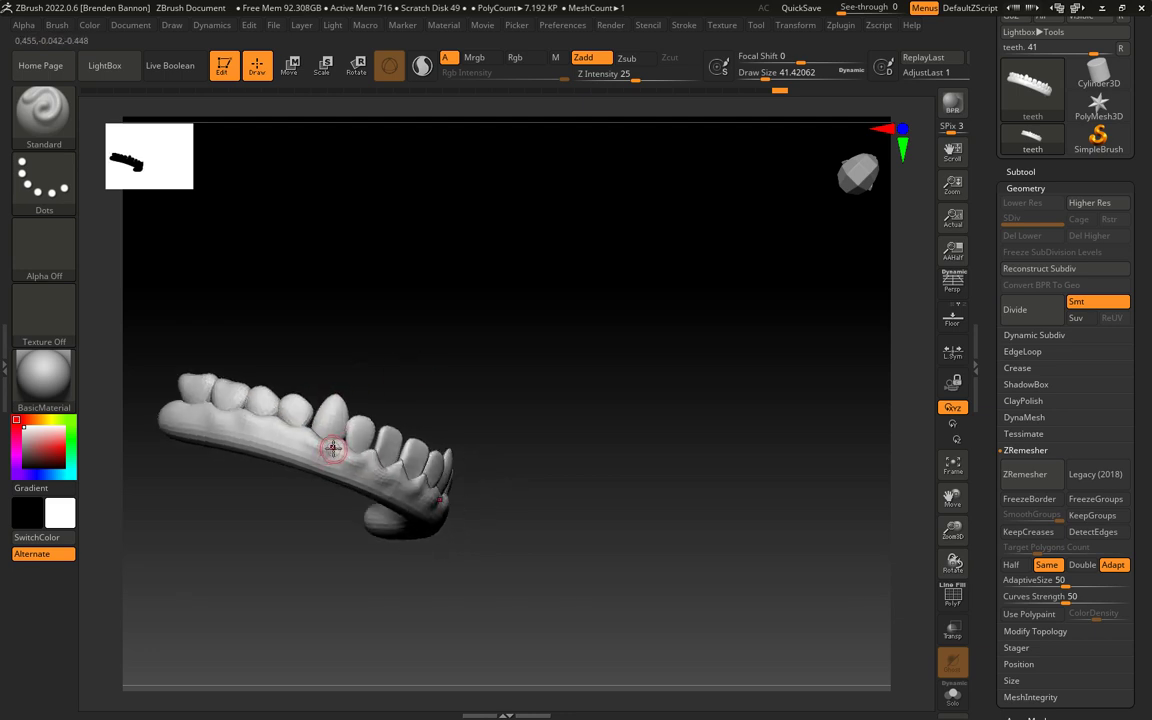
pyautogui.moveTo(313, 464)
pyautogui.mouseDown()
pyautogui.moveTo(290, 435)
pyautogui.moveTo(293, 417)
pyautogui.moveTo(228, 418)
pyautogui.mouseUp()
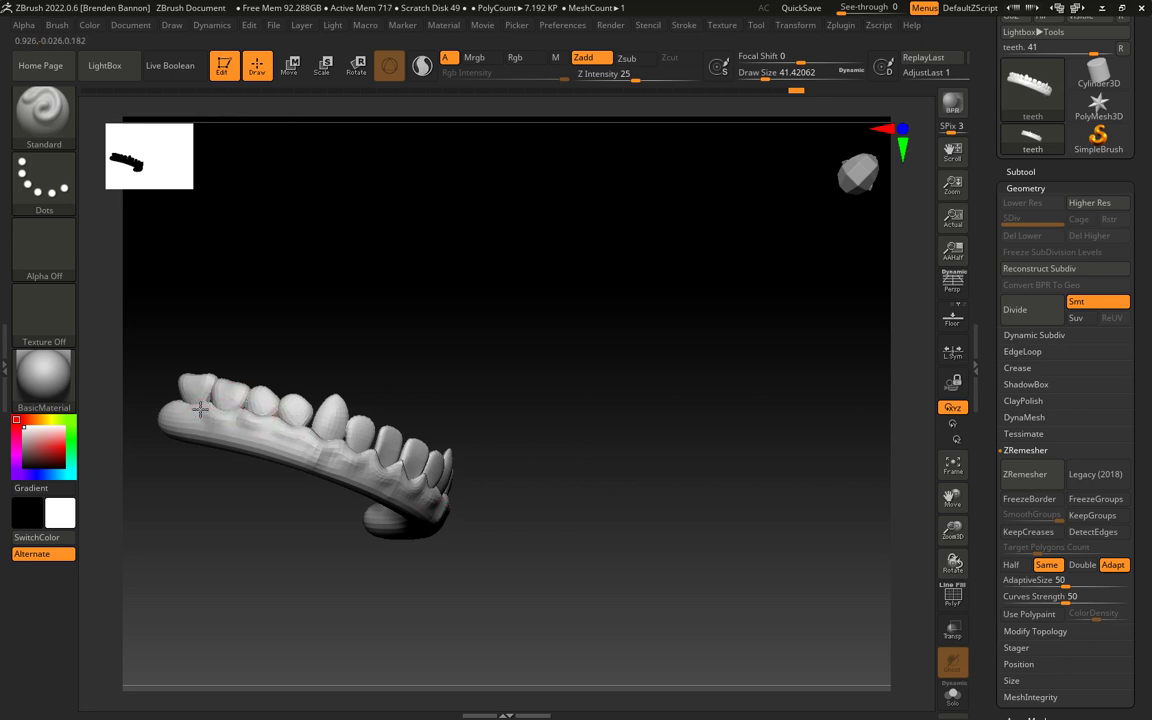
# Step: Build up and smooth soft volume along the inner gum behind the front teeth, premolars and molars with the Standard brush
pyautogui.moveTo(288, 337)
pyautogui.mouseDown()
pyautogui.moveTo(483, 399)
pyautogui.moveTo(537, 393)
pyautogui.moveTo(517, 393)
pyautogui.moveTo(612, 424)
pyautogui.moveTo(576, 424)
pyautogui.mouseUp()
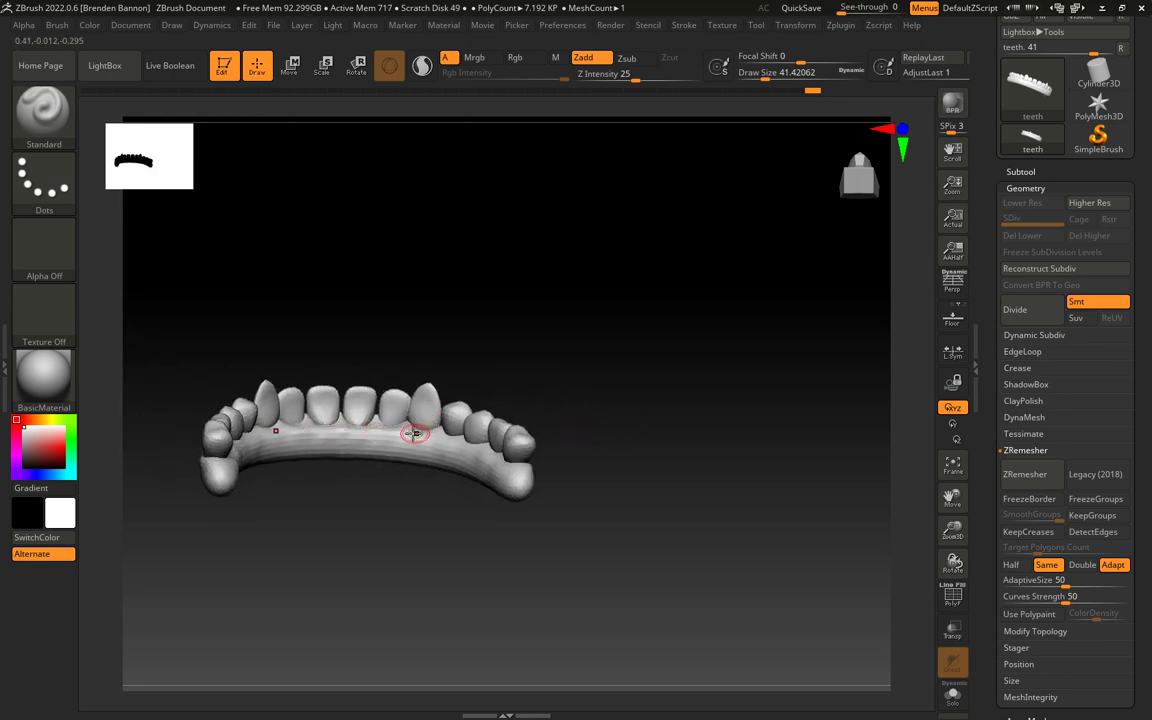
pyautogui.moveTo(617, 386); pyautogui.dragTo(560, 400)
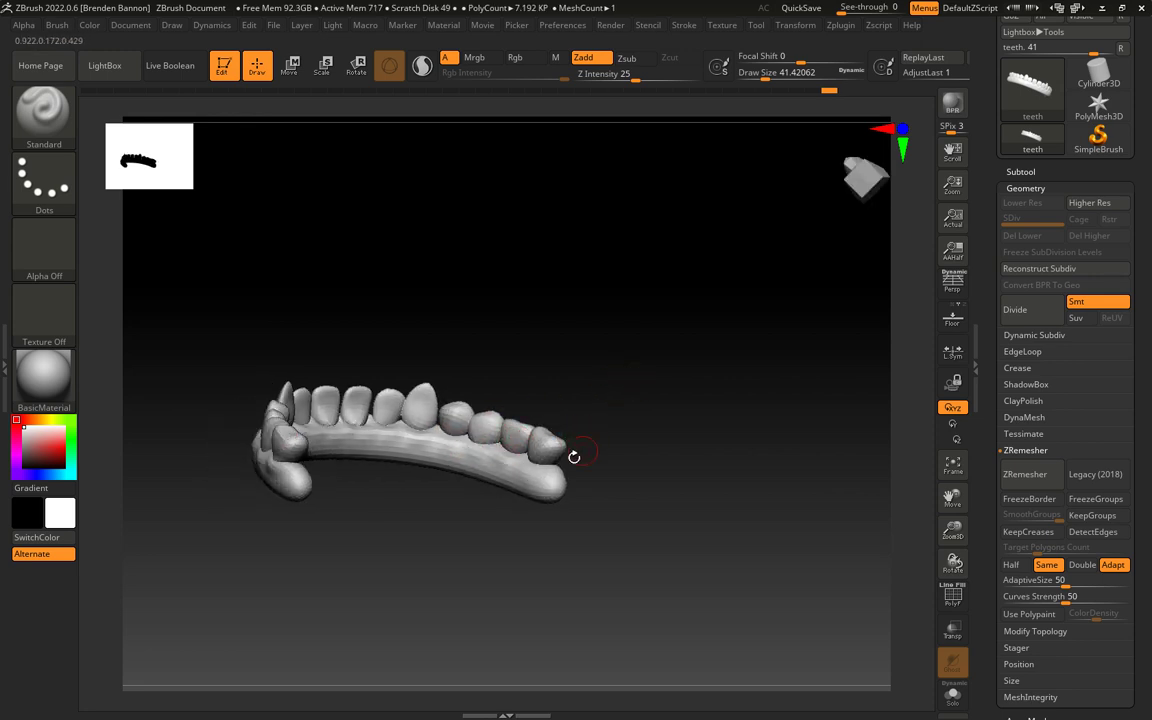
pyautogui.hotkey('shift', 'f')
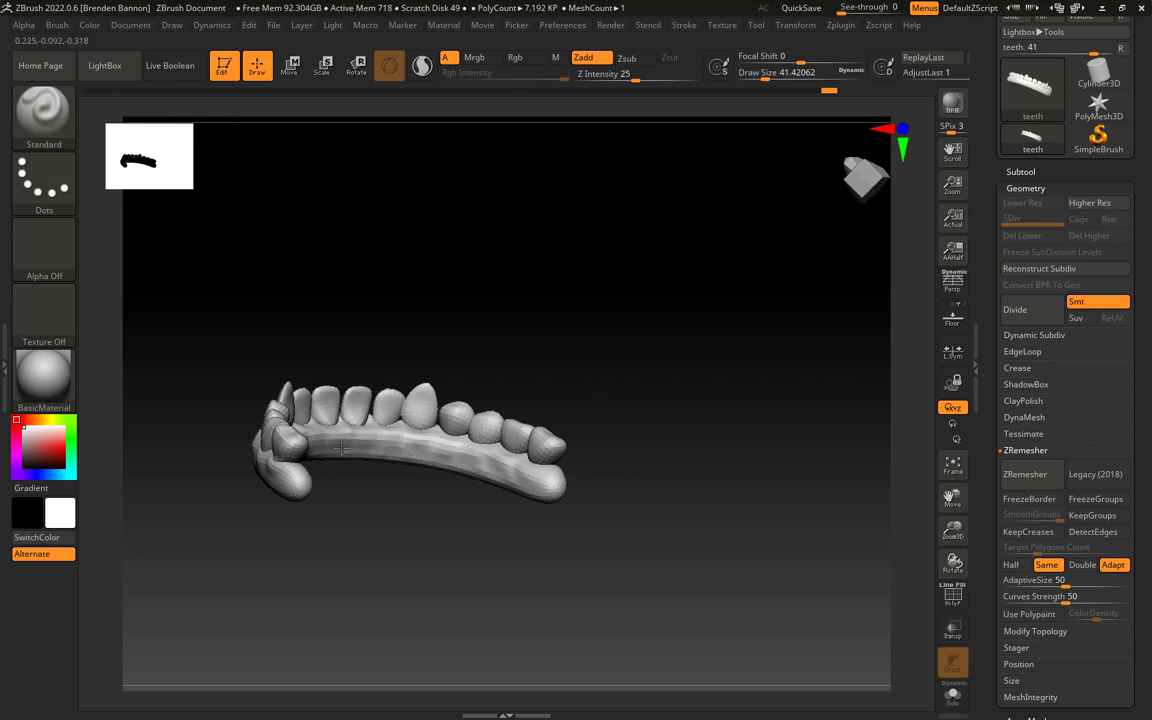
pyautogui.moveTo(507, 378)
pyautogui.mouseDown()
pyautogui.moveTo(527, 342)
pyautogui.moveTo(576, 375)
pyautogui.moveTo(573, 399)
pyautogui.moveTo(373, 404)
pyautogui.mouseUp()
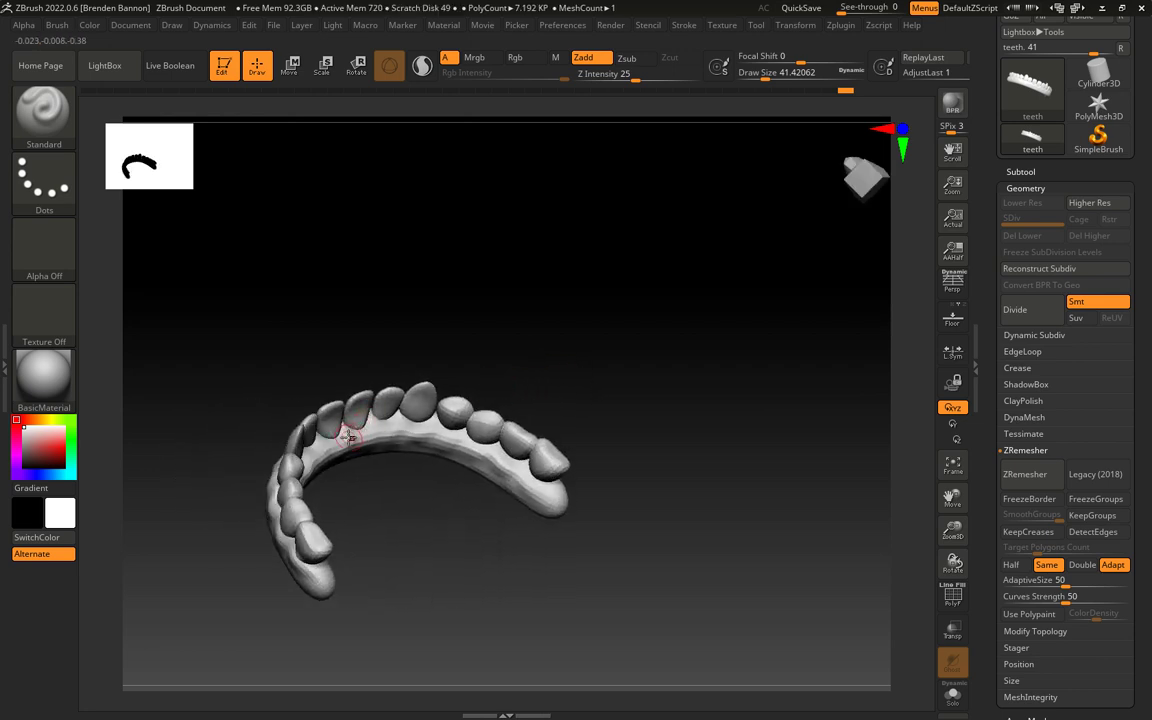
pyautogui.moveTo(457, 331)
pyautogui.mouseDown()
pyautogui.moveTo(494, 352)
pyautogui.moveTo(386, 424)
pyautogui.mouseUp()
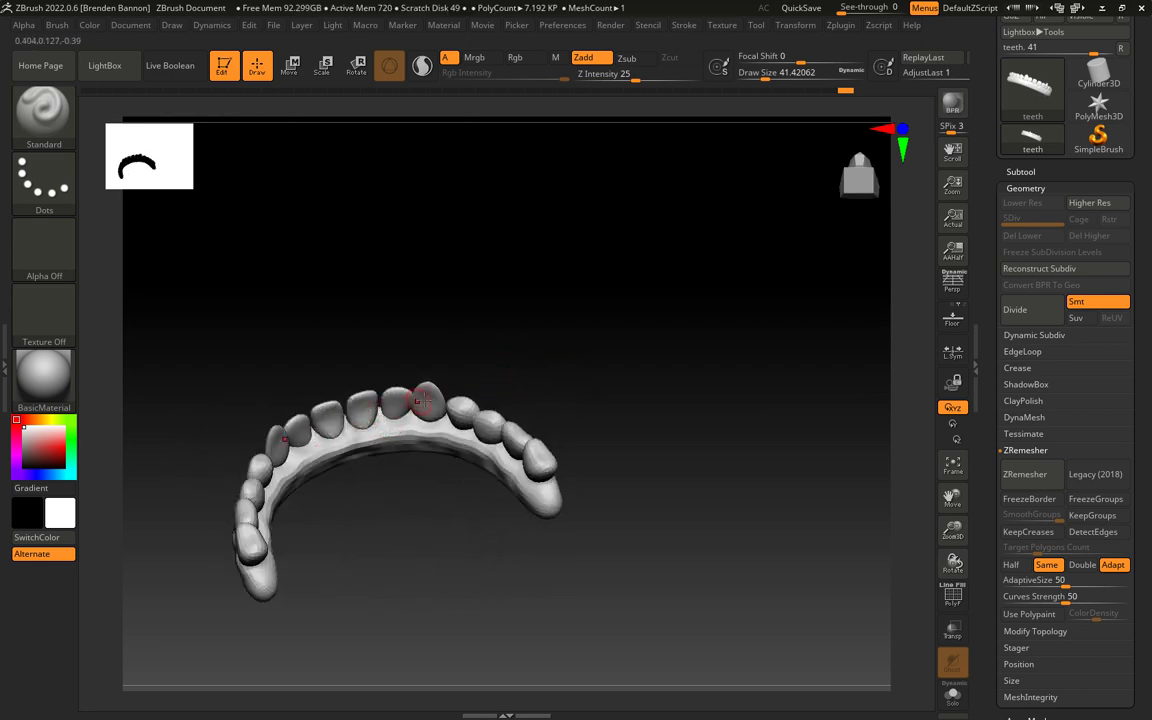
pyautogui.moveTo(522, 383)
pyautogui.mouseDown()
pyautogui.moveTo(534, 336)
pyautogui.moveTo(563, 349)
pyautogui.moveTo(437, 424)
pyautogui.mouseUp()
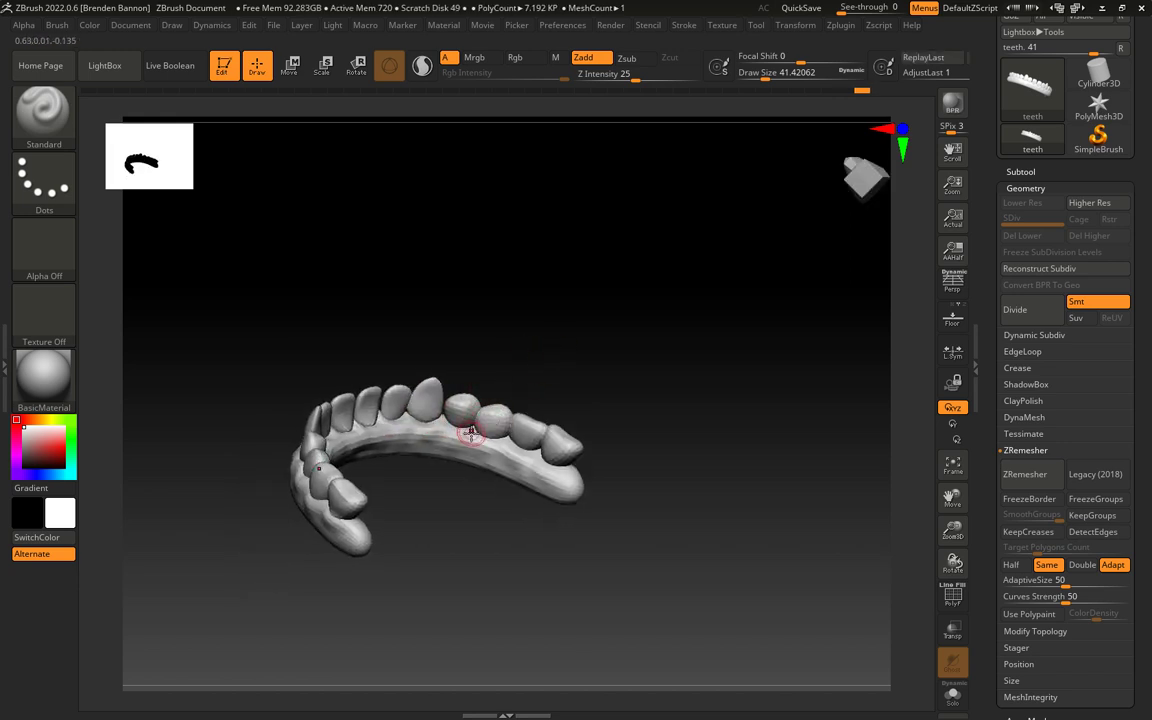
pyautogui.moveTo(611, 406)
pyautogui.mouseDown()
pyautogui.moveTo(647, 382)
pyautogui.moveTo(653, 347)
pyautogui.moveTo(633, 417)
pyautogui.moveTo(655, 434)
pyautogui.moveTo(540, 400)
pyautogui.mouseUp()
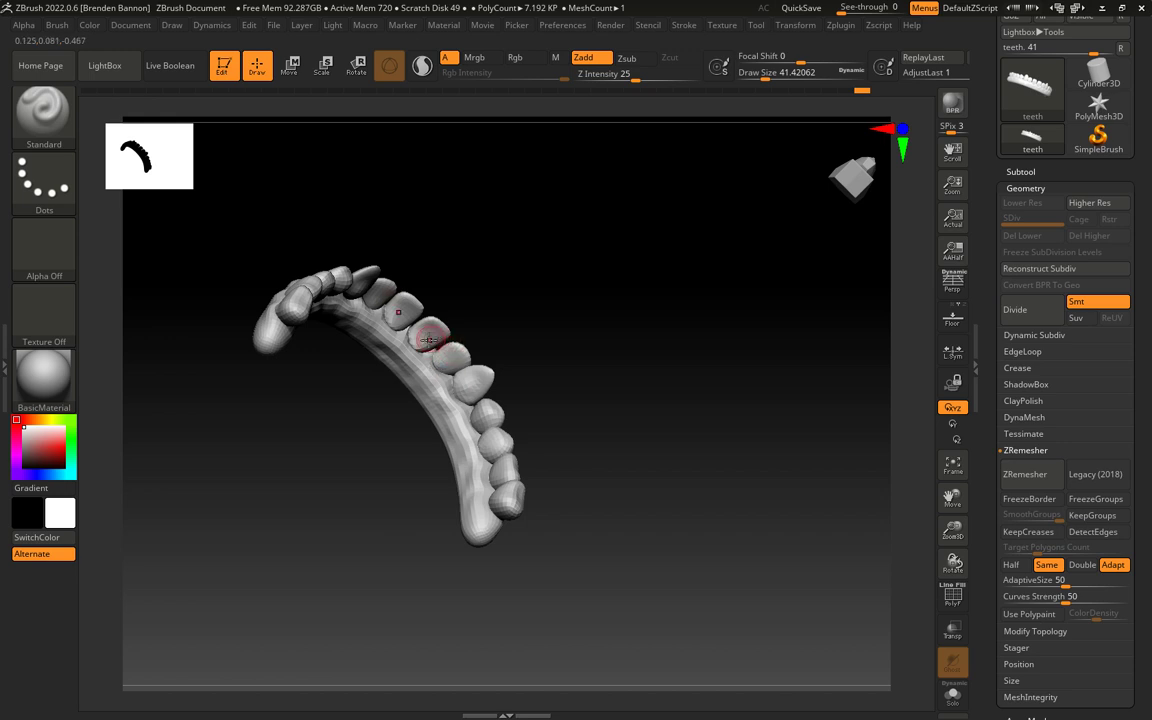
pyautogui.click(419, 344)
pyautogui.moveTo(553, 379); pyautogui.dragTo(645, 355)
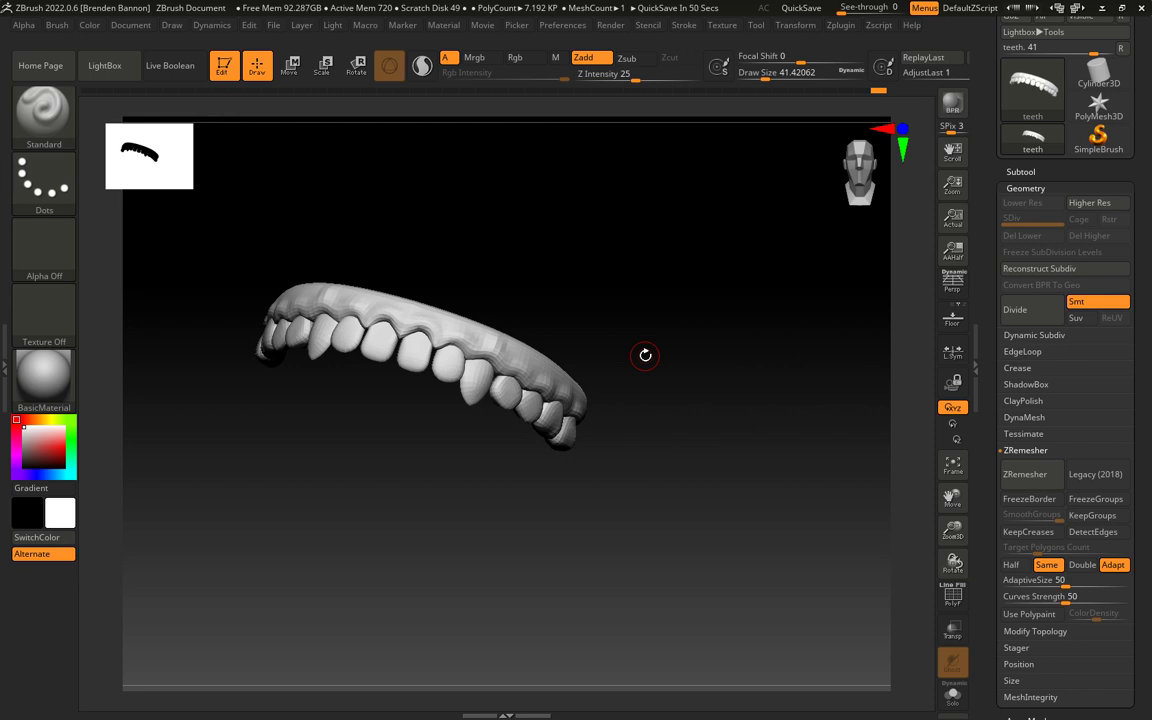
pyautogui.moveTo(666, 301); pyautogui.dragTo(703, 286)
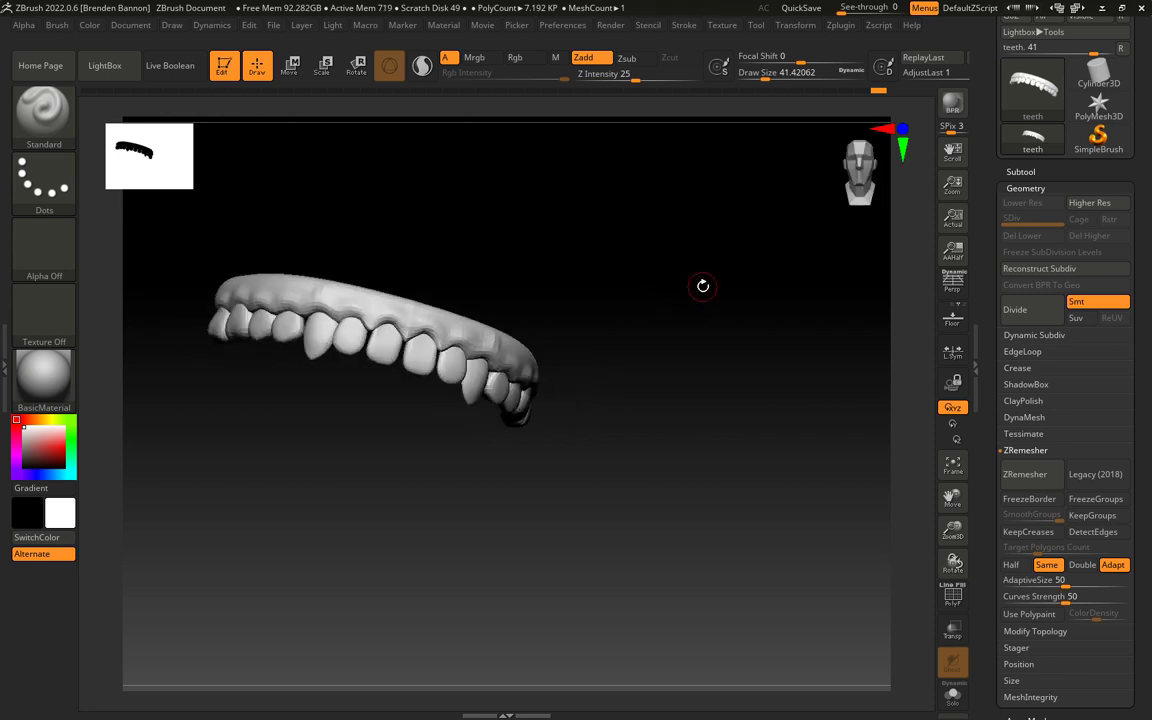
pyautogui.moveTo(591, 261); pyautogui.dragTo(576, 258)
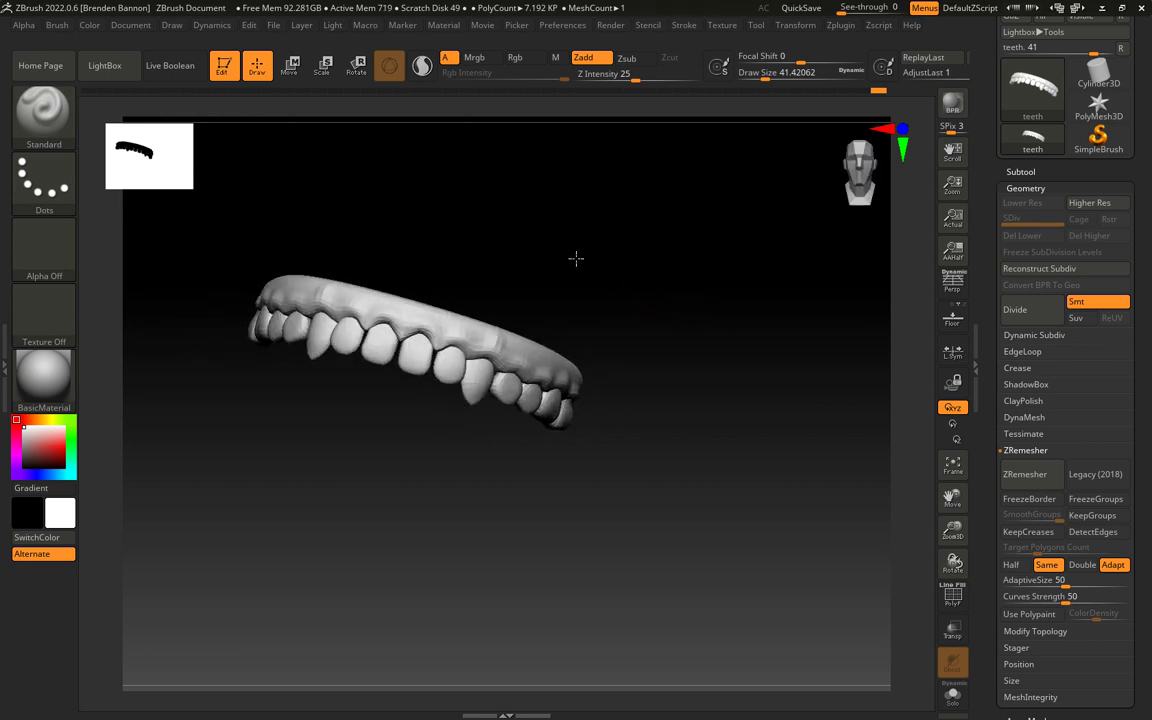
# Step: Unwrap the teeth and gum mesh with UV Master, using symmetry
pyautogui.click(848, 28)
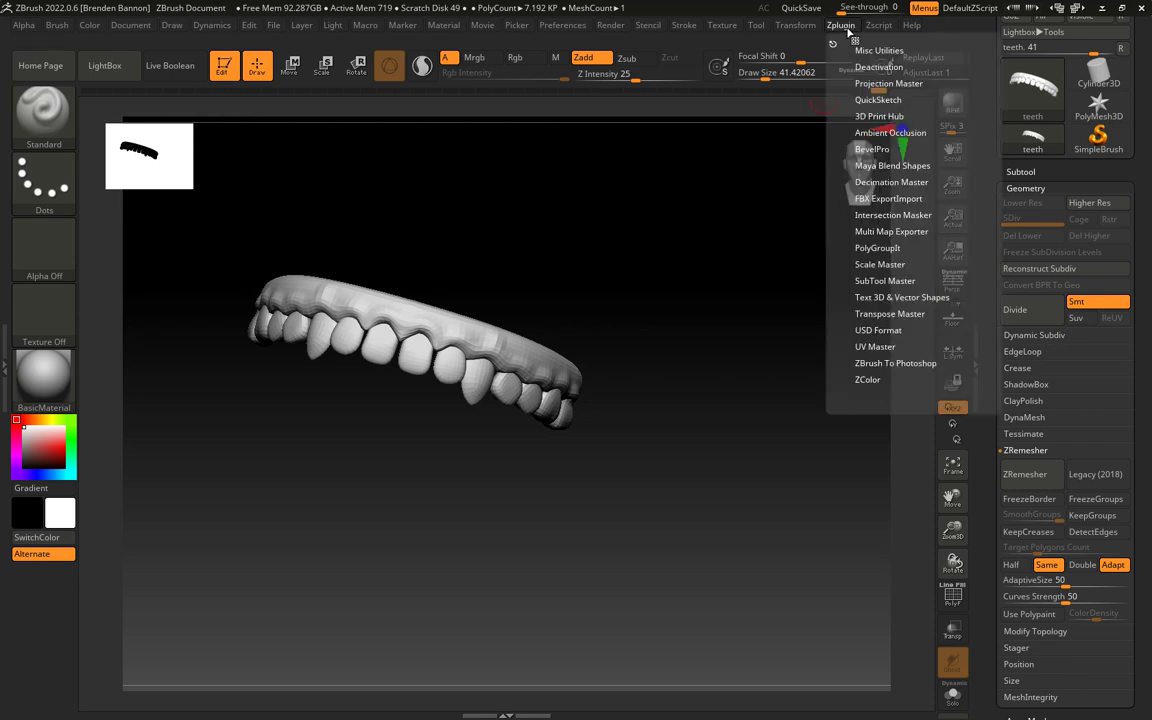
pyautogui.click(875, 345)
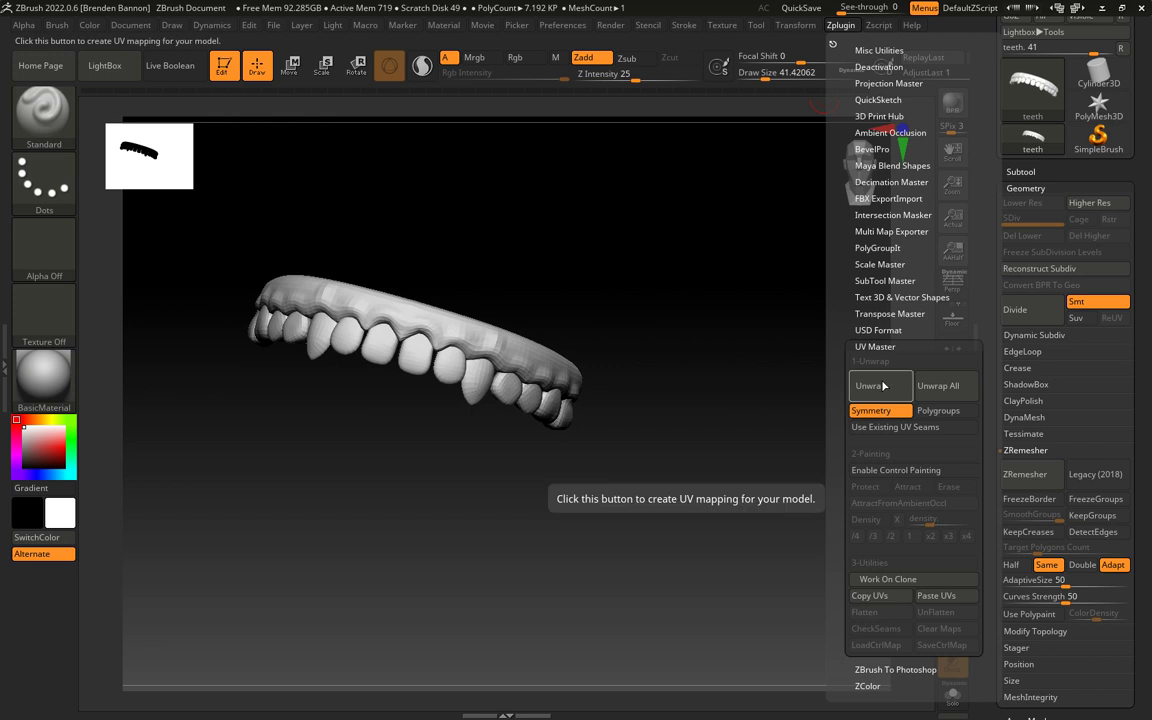
pyautogui.click(883, 386)
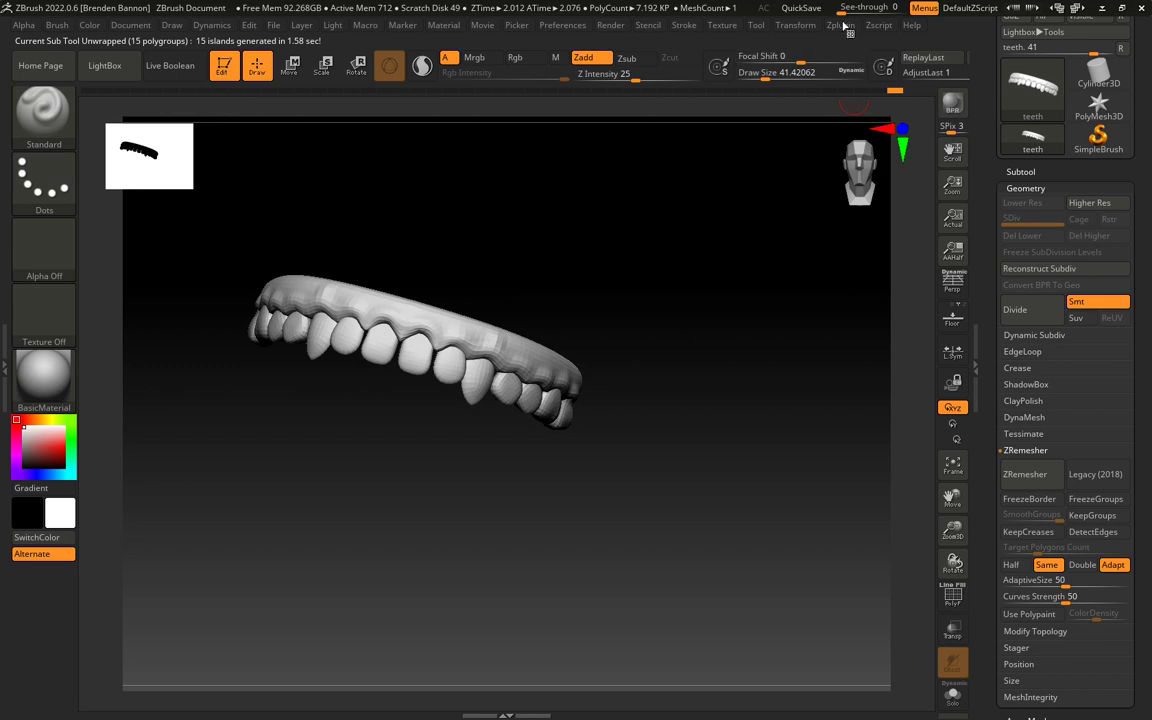
# Step: Flatten the unwrapped teeth and gum to inspect the UV layout, and unflatten them back to the 3D model
pyautogui.click(842, 27)
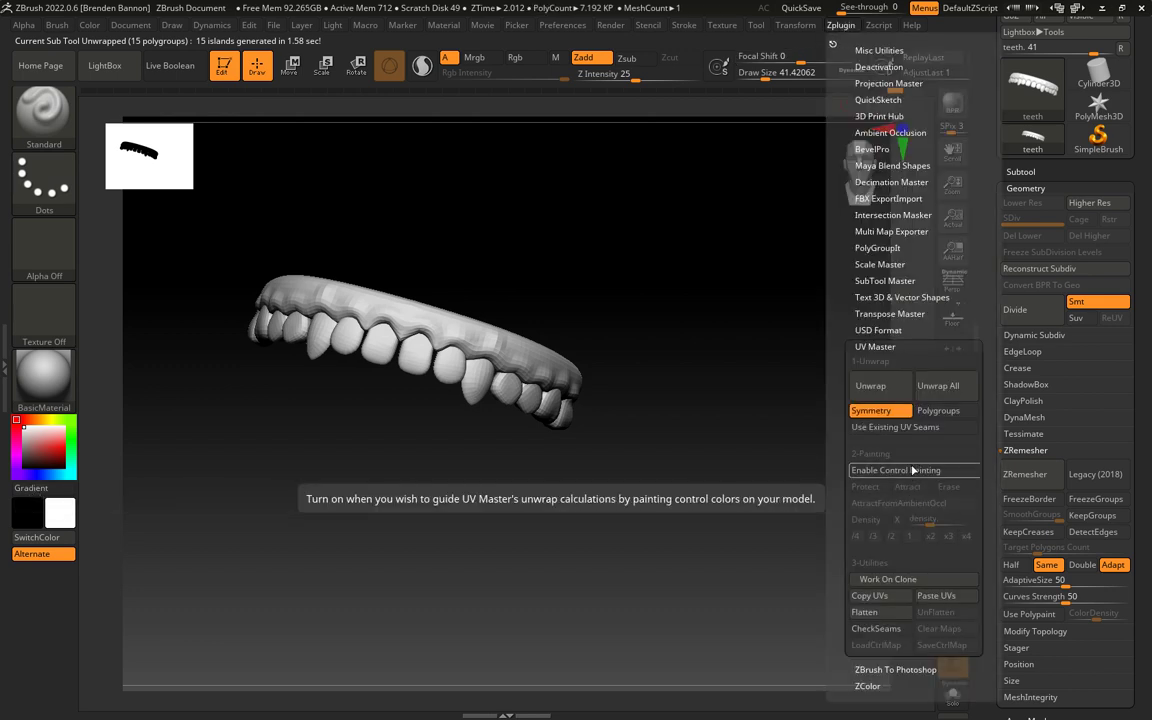
pyautogui.click(876, 615)
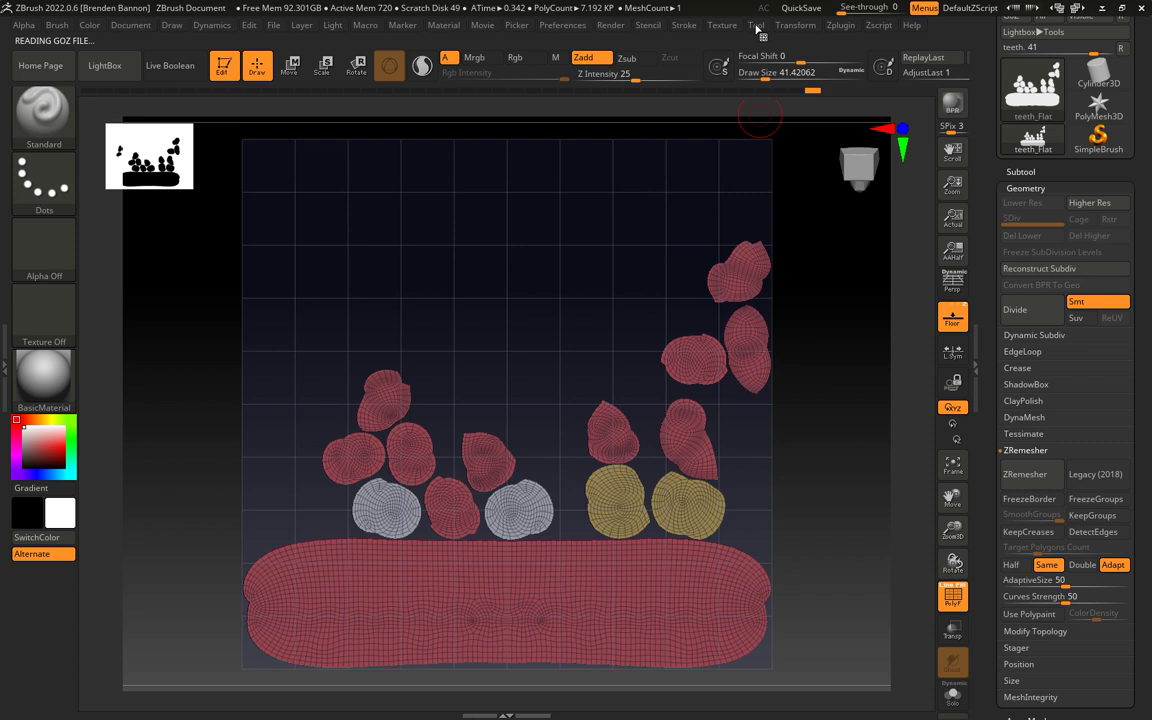
pyautogui.click(838, 28)
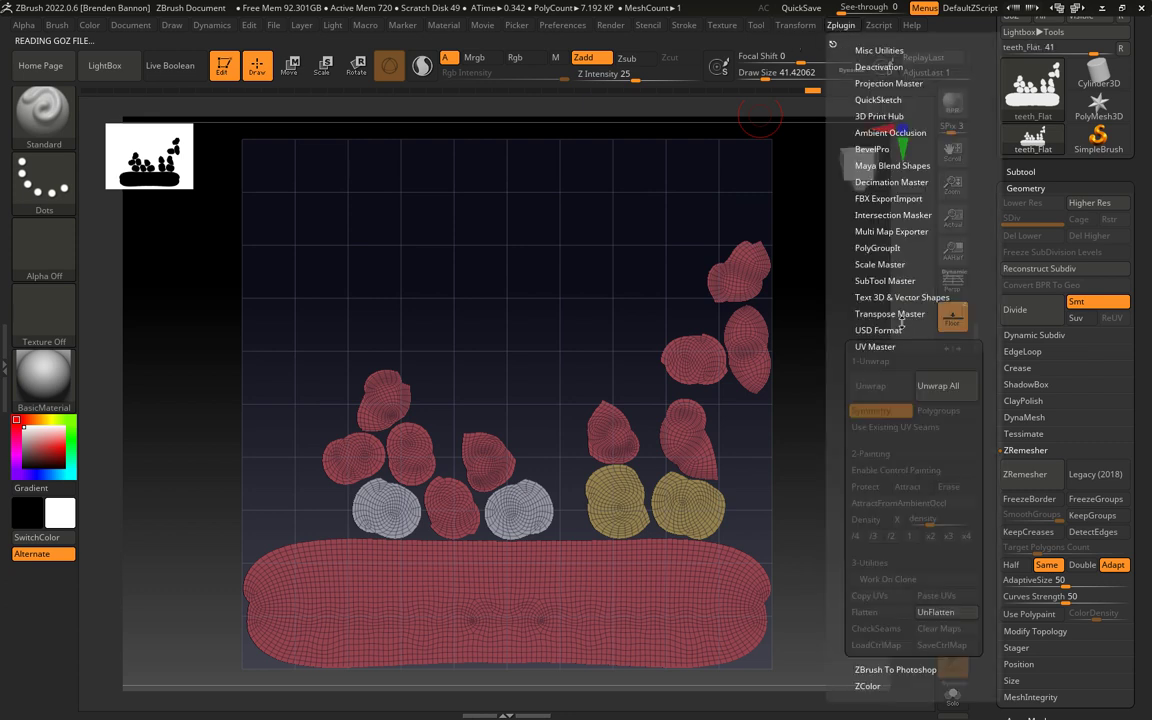
pyautogui.click(940, 613)
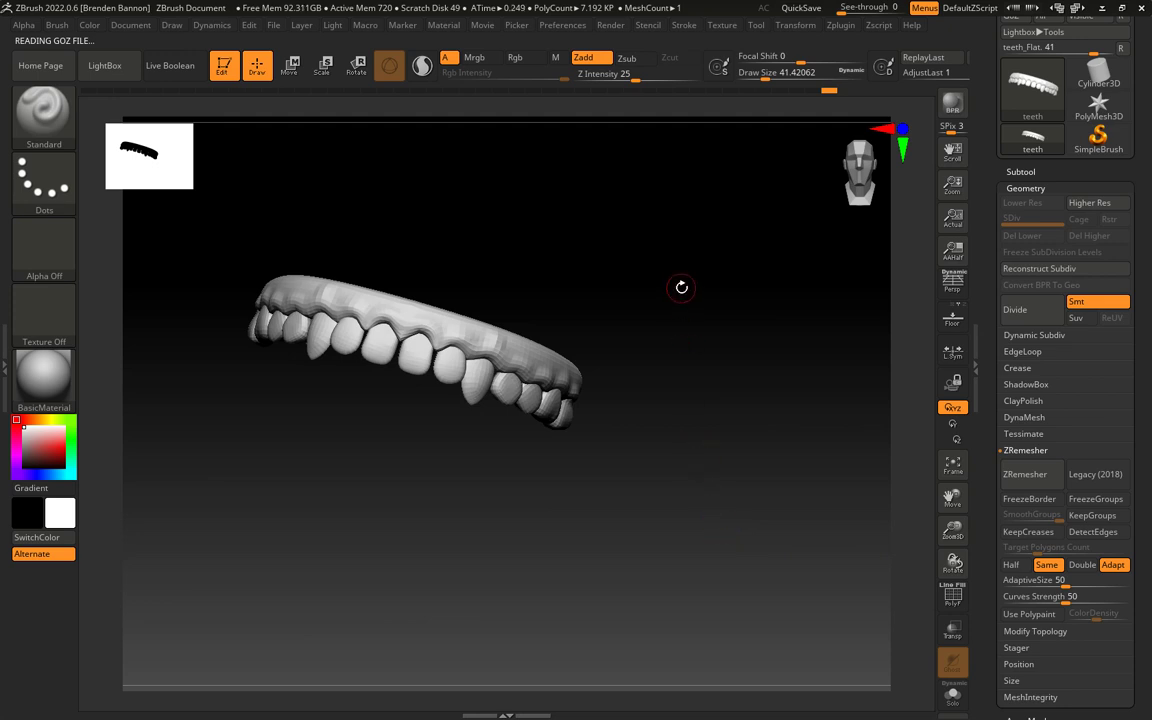
# Step: Turn on Colorize in the Polypaint settings of the teeth model
pyautogui.moveTo(689, 275)
pyautogui.mouseDown()
pyautogui.moveTo(676, 276)
pyautogui.moveTo(685, 280)
pyautogui.mouseUp()
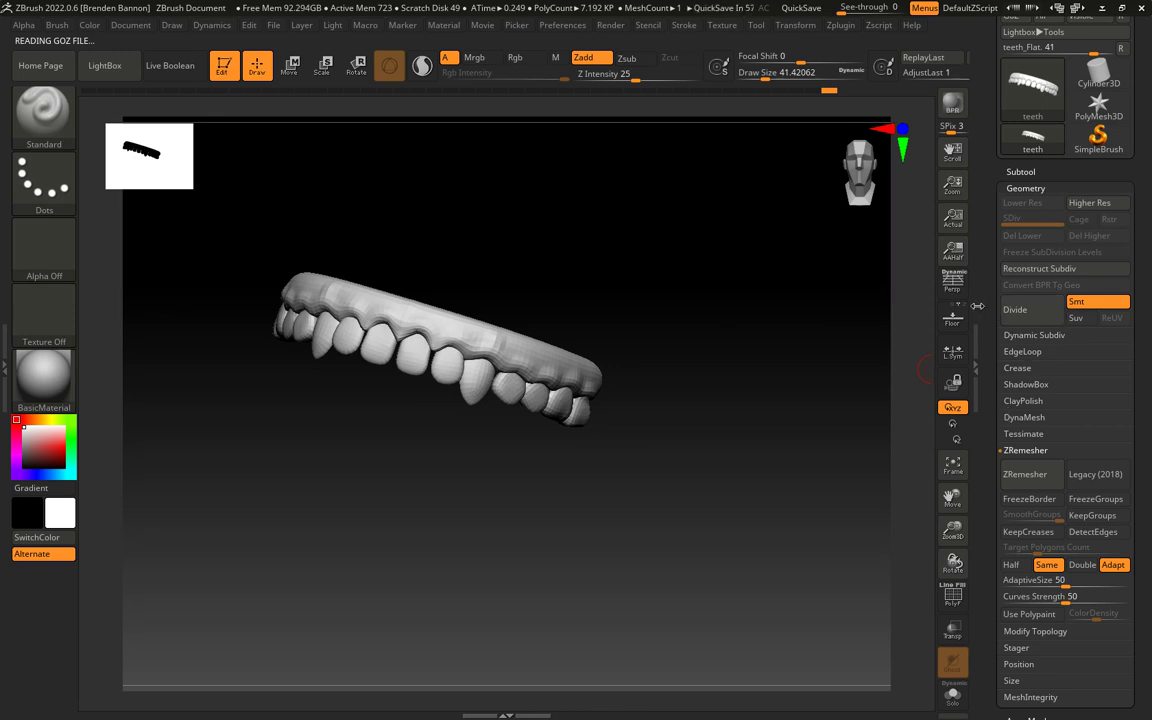
pyautogui.scroll(-5, 1015, 472)
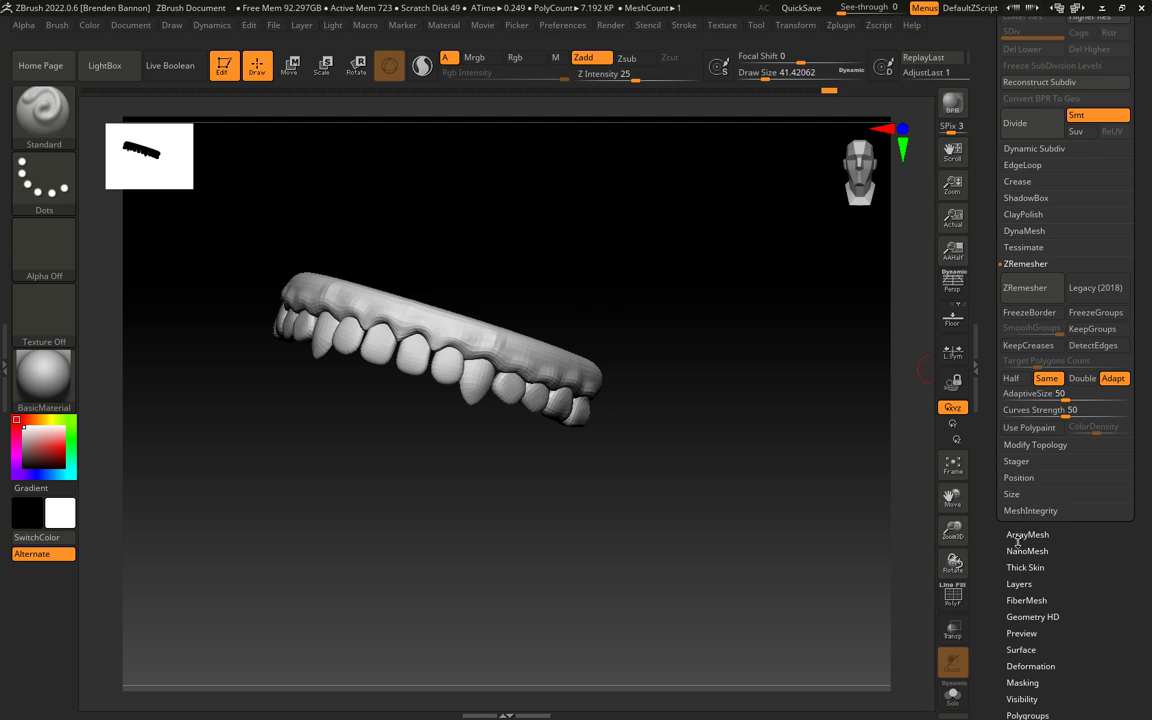
pyautogui.scroll(-5, 997, 570)
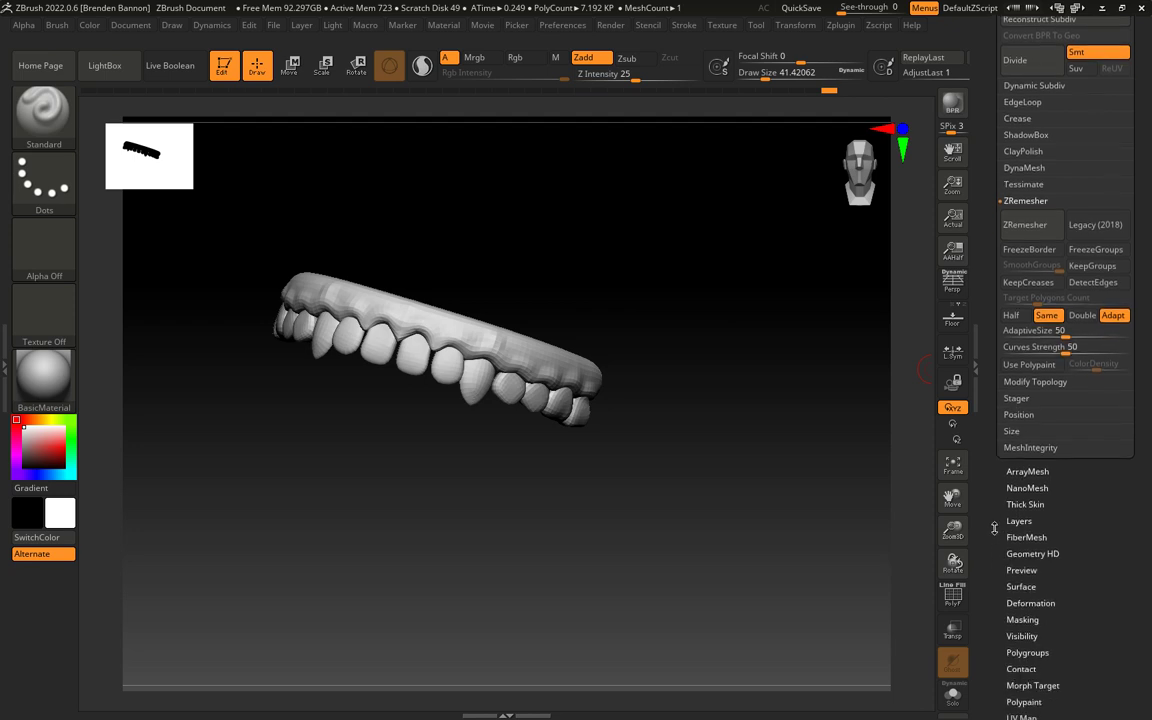
pyautogui.scroll(-4, 994, 482)
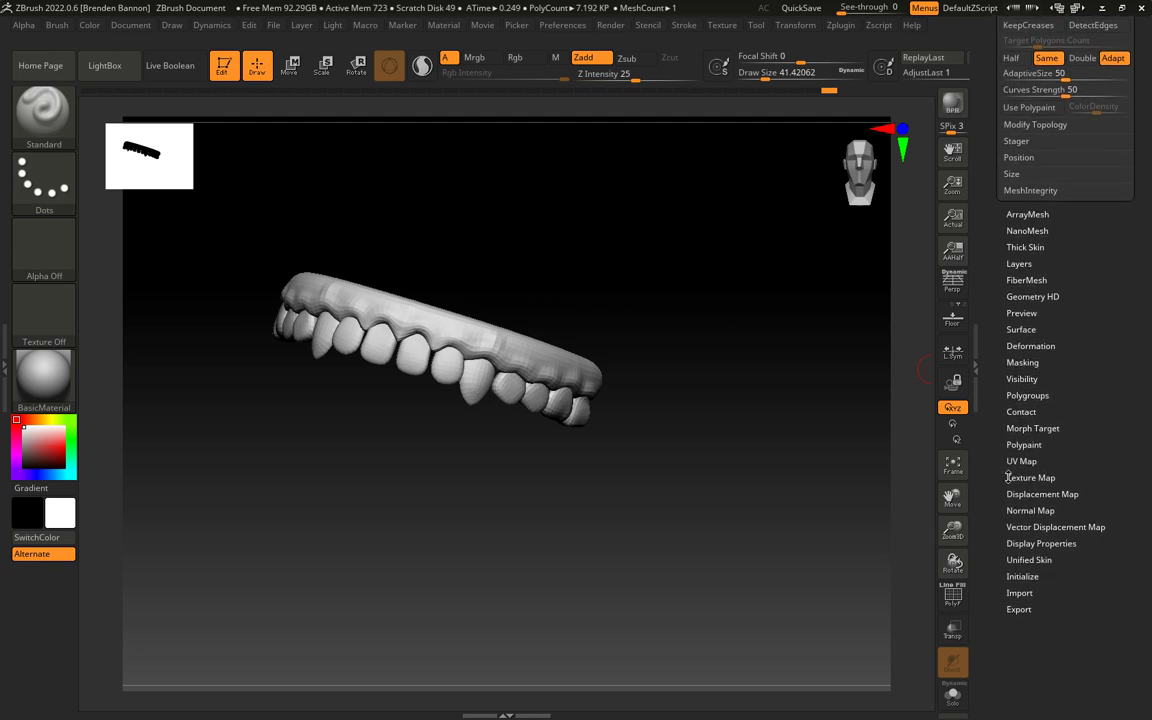
pyautogui.click(1024, 444)
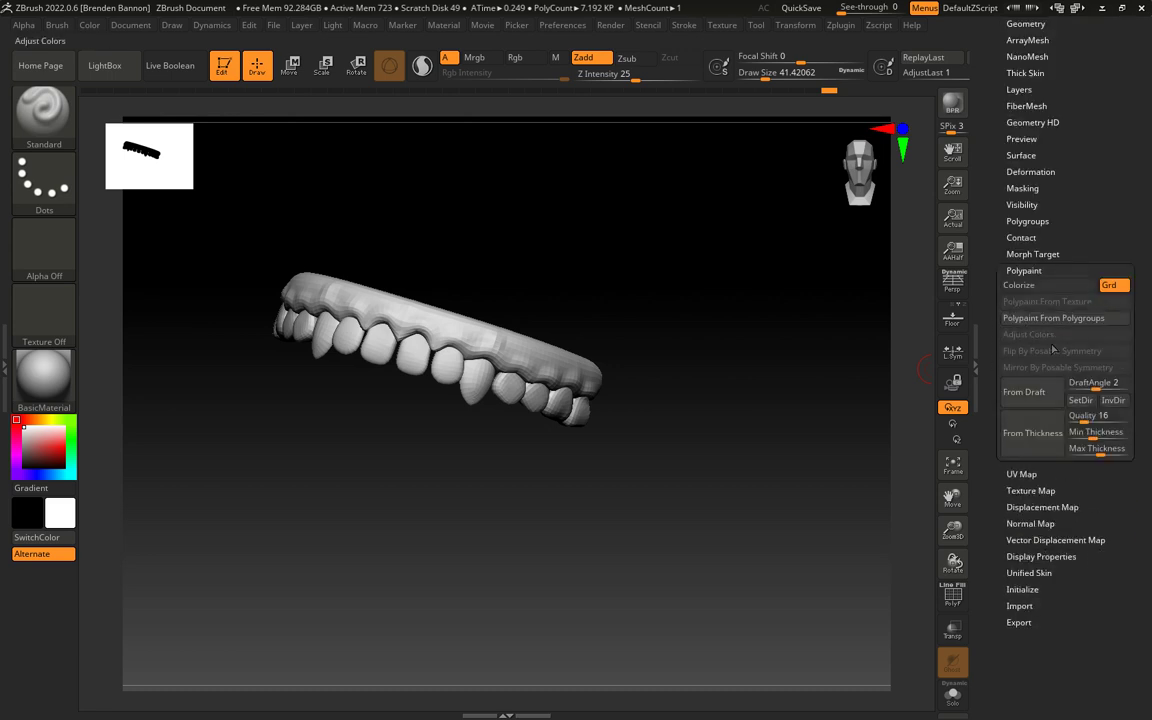
pyautogui.click(1033, 286)
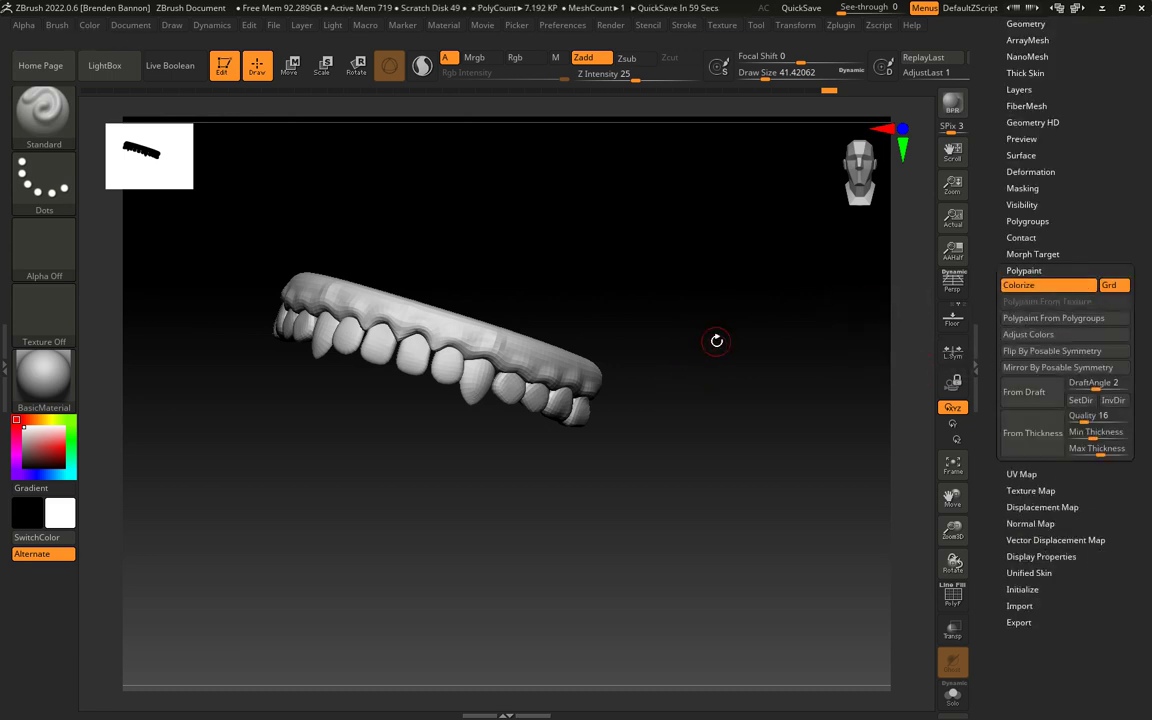
# Step: Set the Standard brush to paint colour only, with Rgb on at intensity 100 and Zadd off
pyautogui.click(88, 25)
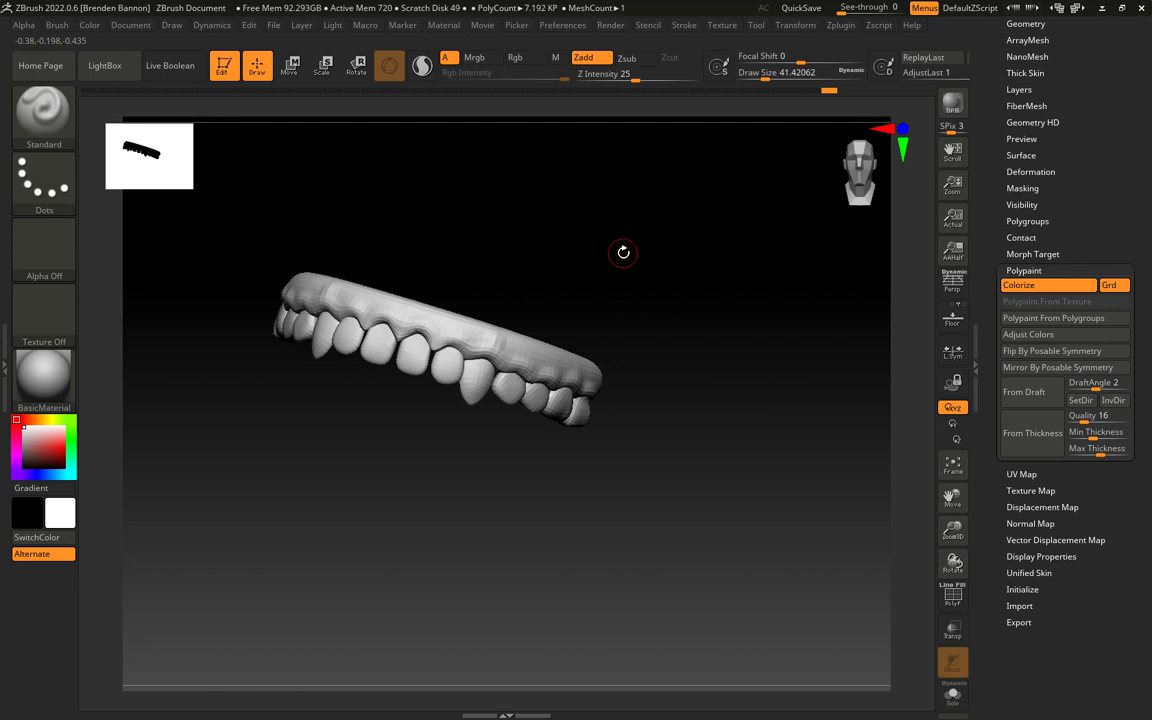
pyautogui.click(474, 58)
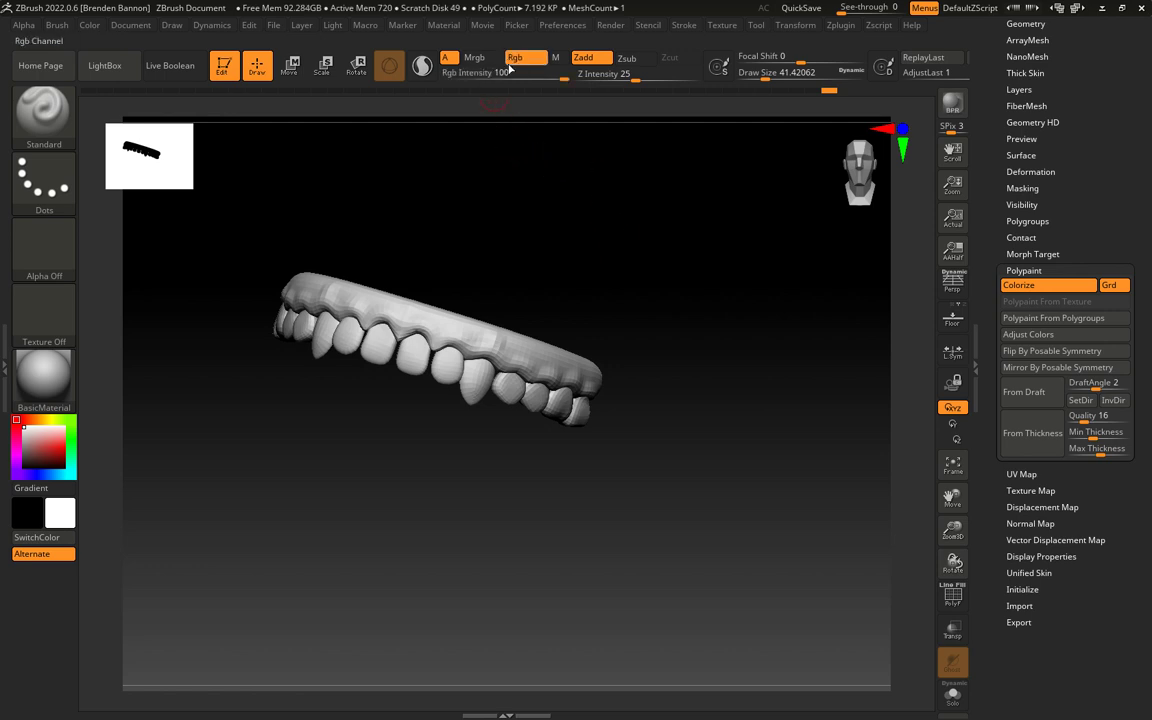
pyautogui.click(516, 58)
pyautogui.click(583, 58)
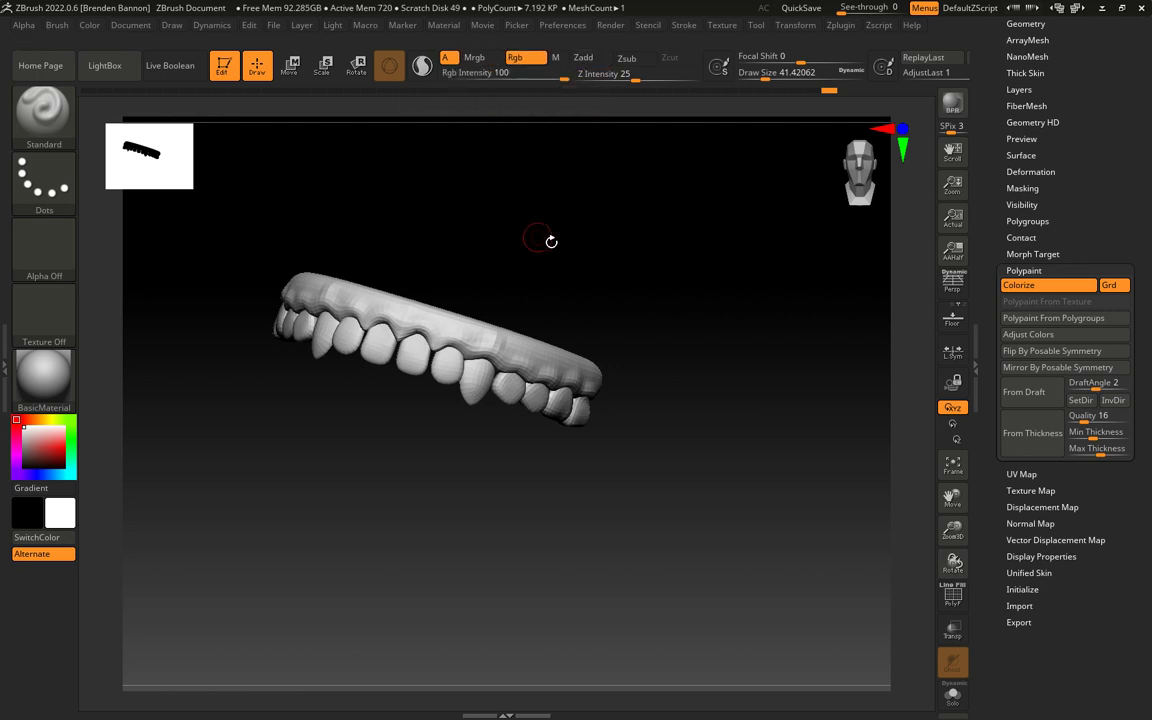
# Step: Choose a muted red colour and paint a first patch on the outer gum along the central front teeth
pyautogui.moveTo(47, 440); pyautogui.dragTo(44, 443)
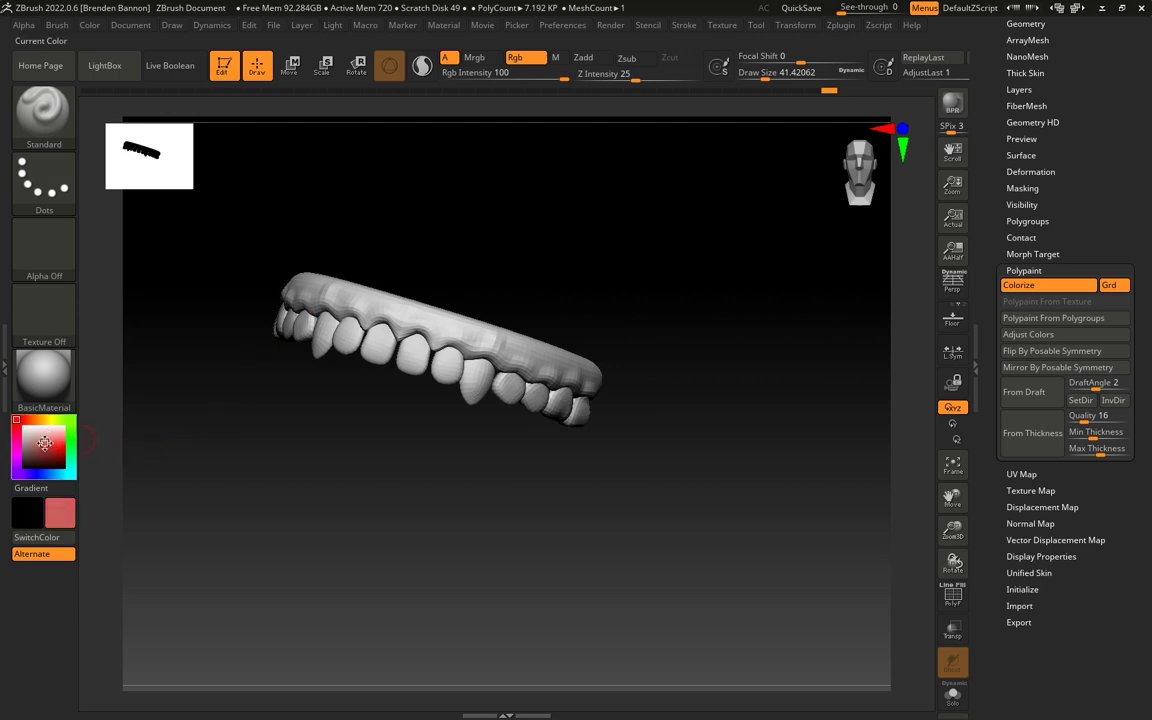
pyautogui.moveTo(542, 252); pyautogui.dragTo(587, 271)
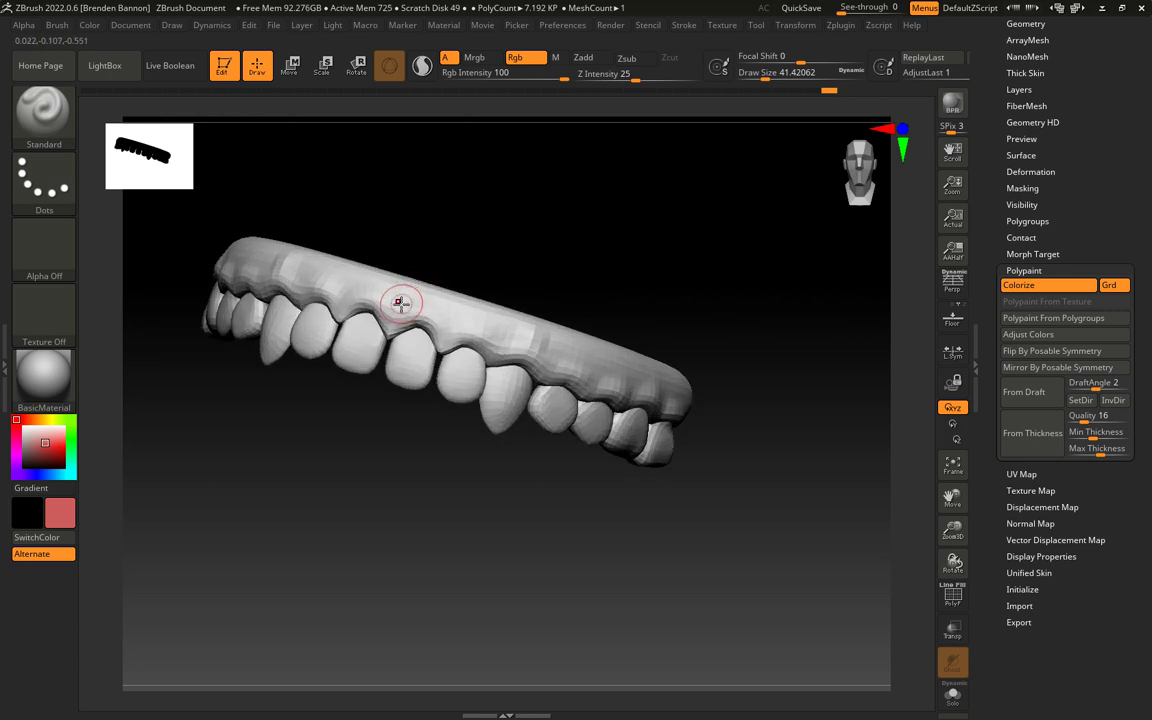
pyautogui.moveTo(417, 304)
pyautogui.mouseDown()
pyautogui.moveTo(399, 309)
pyautogui.moveTo(432, 309)
pyautogui.moveTo(445, 325)
pyautogui.moveTo(420, 312)
pyautogui.moveTo(391, 321)
pyautogui.moveTo(363, 291)
pyautogui.moveTo(394, 323)
pyautogui.mouseUp()
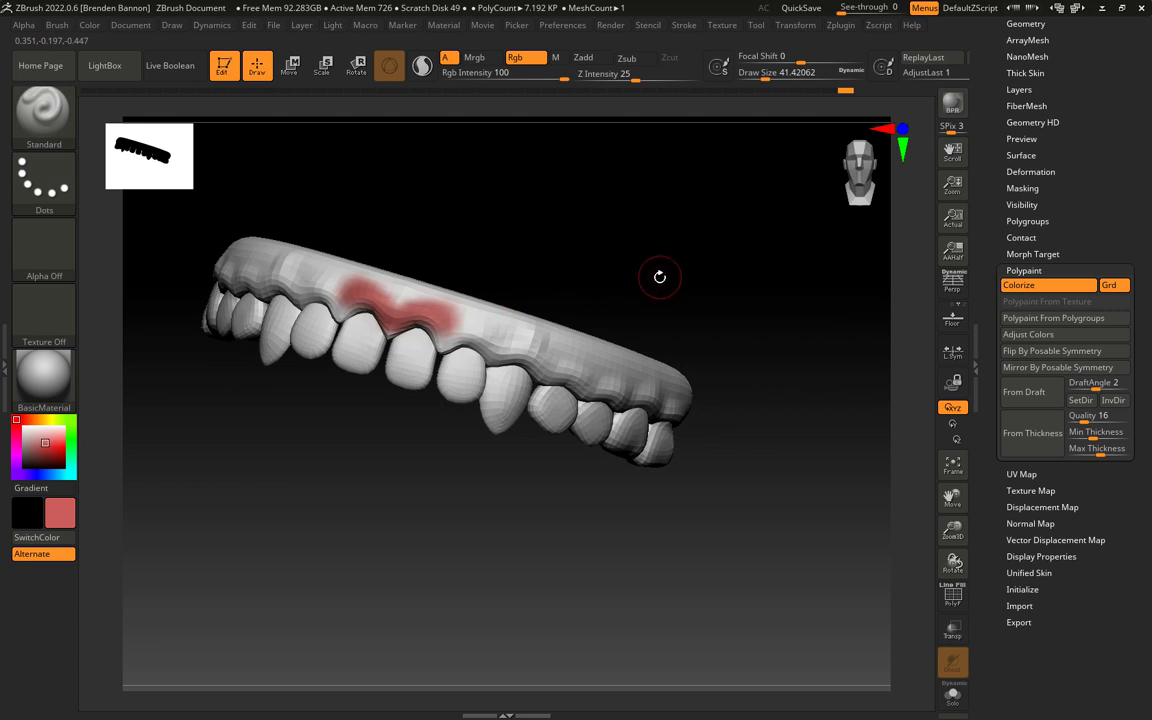
pyautogui.press('ctrl')
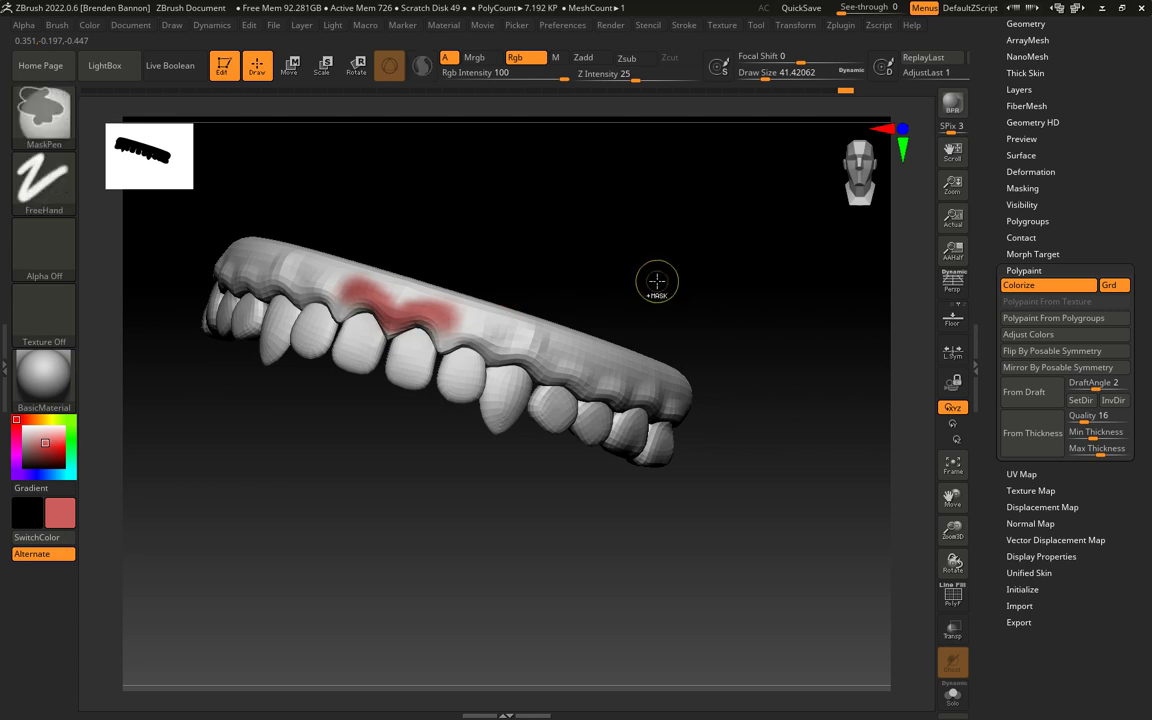
# Step: Undo the last red paint stroke and split the teeth mesh into subtools of similar parts
pyautogui.hotkey('ctrl', 'z')
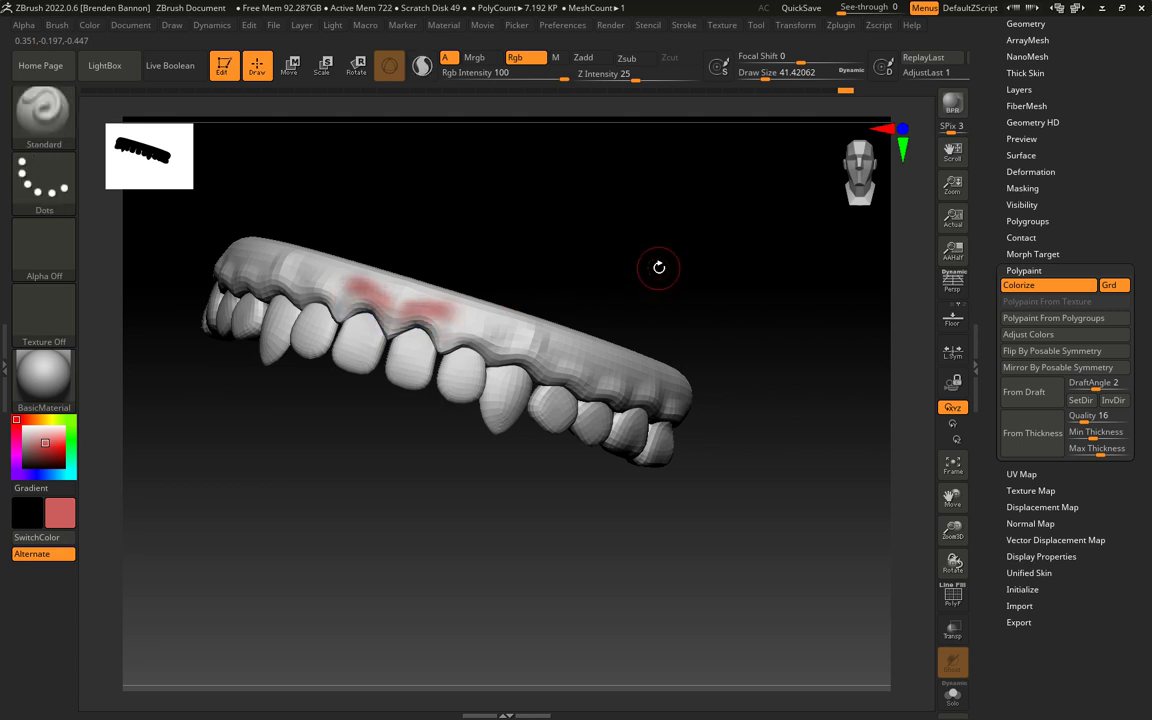
pyautogui.moveTo(992, 119); pyautogui.dragTo(1021, 287)
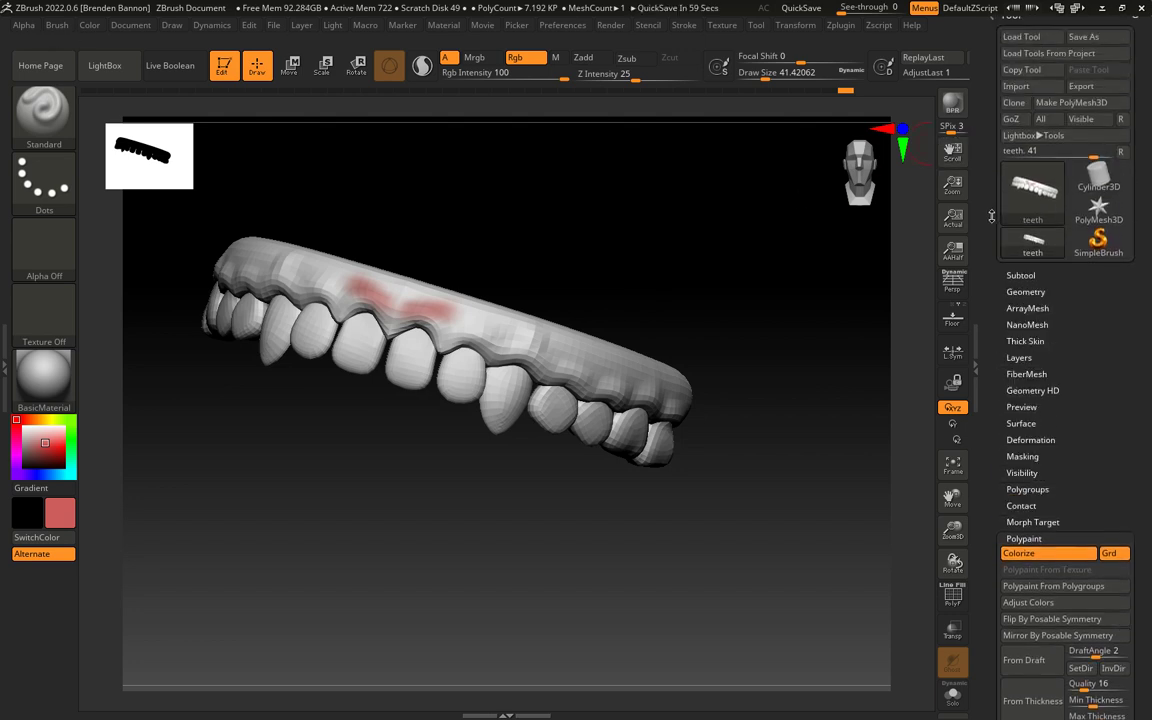
pyautogui.click(1024, 277)
pyautogui.moveTo(990, 357); pyautogui.dragTo(988, 273)
pyautogui.click(1016, 360)
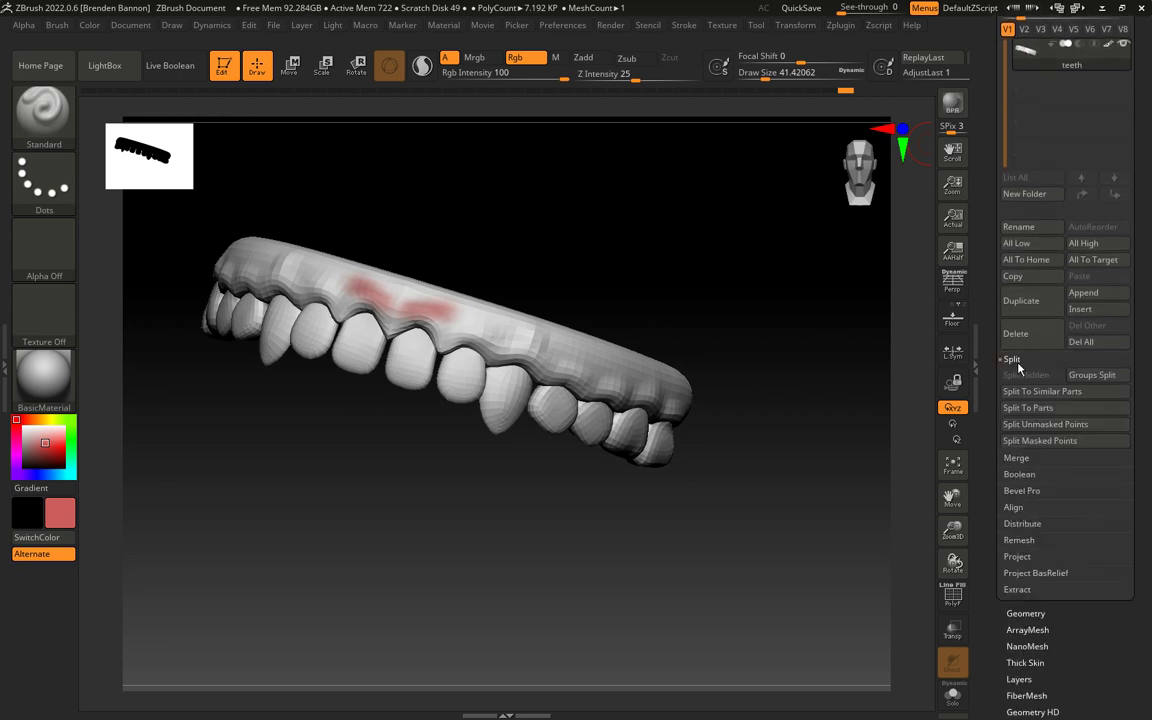
pyautogui.click(1029, 388)
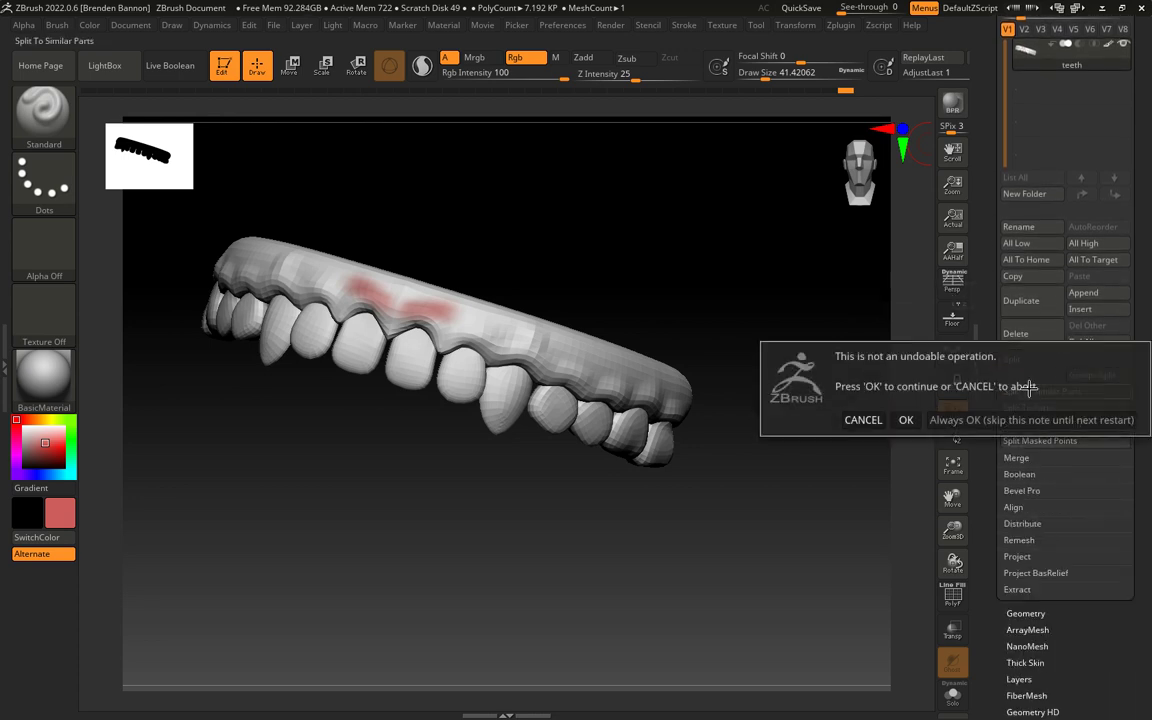
pyautogui.click(904, 420)
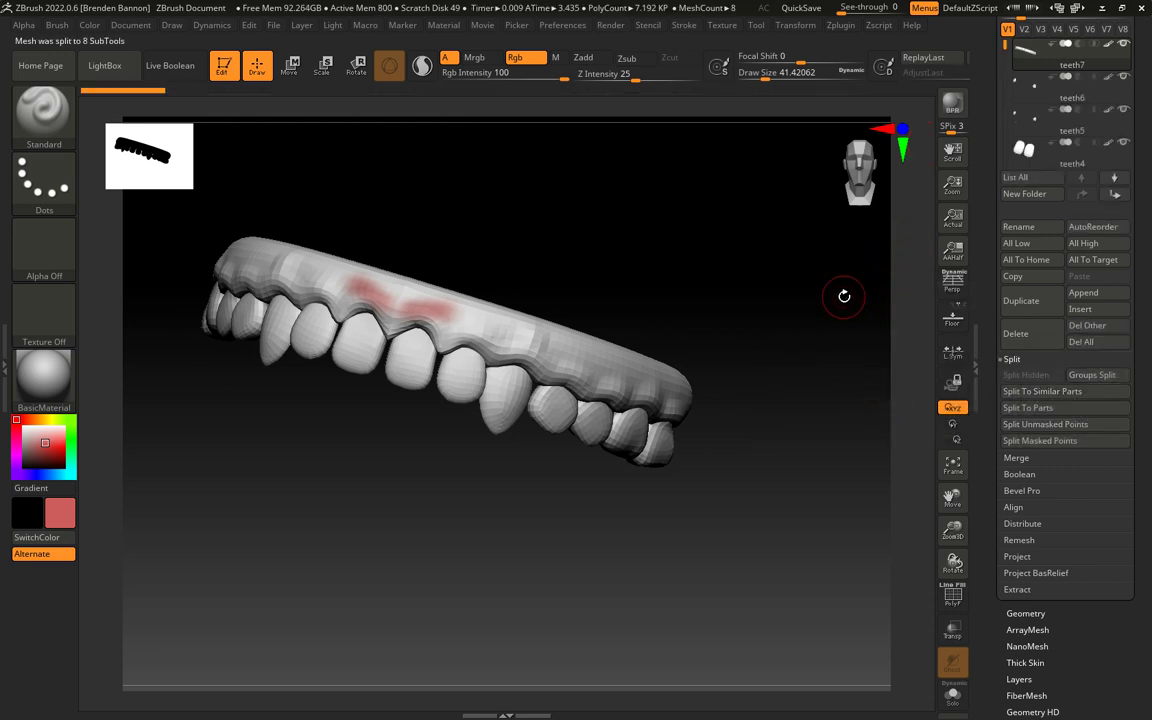
# Step: Paint a red stroke on the gums, and fill the whole gum subtool with the red R 207, G 93, B 93
pyautogui.moveTo(401, 310)
pyautogui.mouseDown()
pyautogui.moveTo(411, 320)
pyautogui.moveTo(446, 308)
pyautogui.mouseUp()
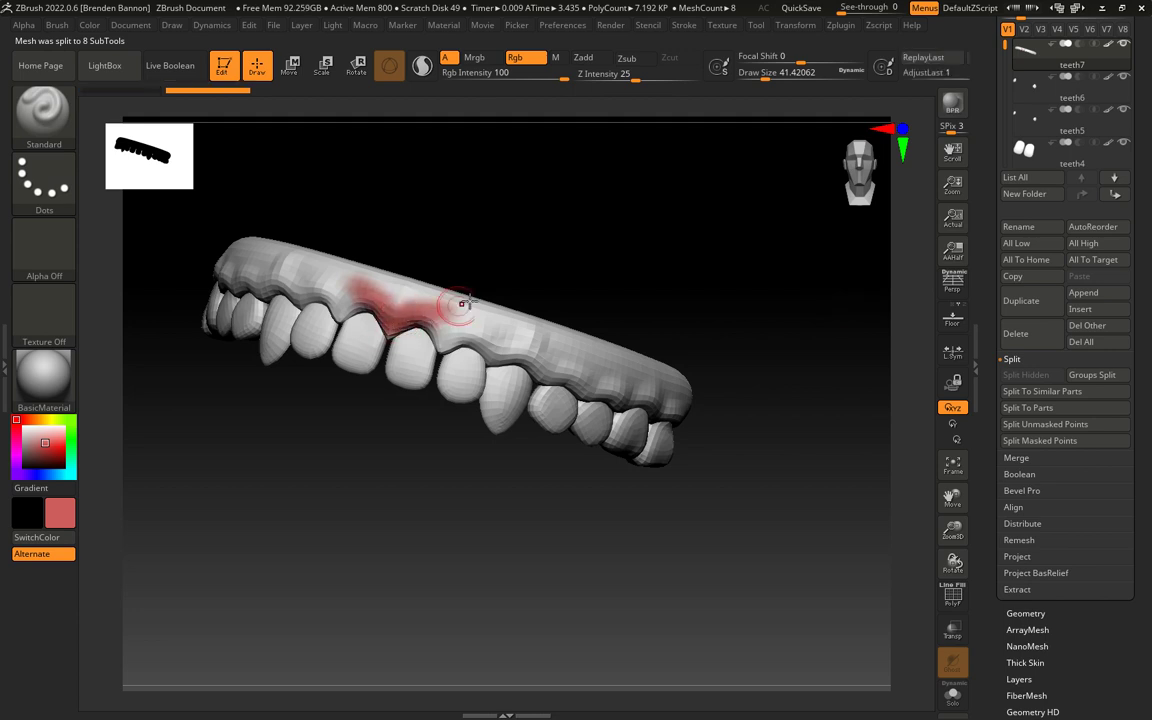
pyautogui.click(89, 25)
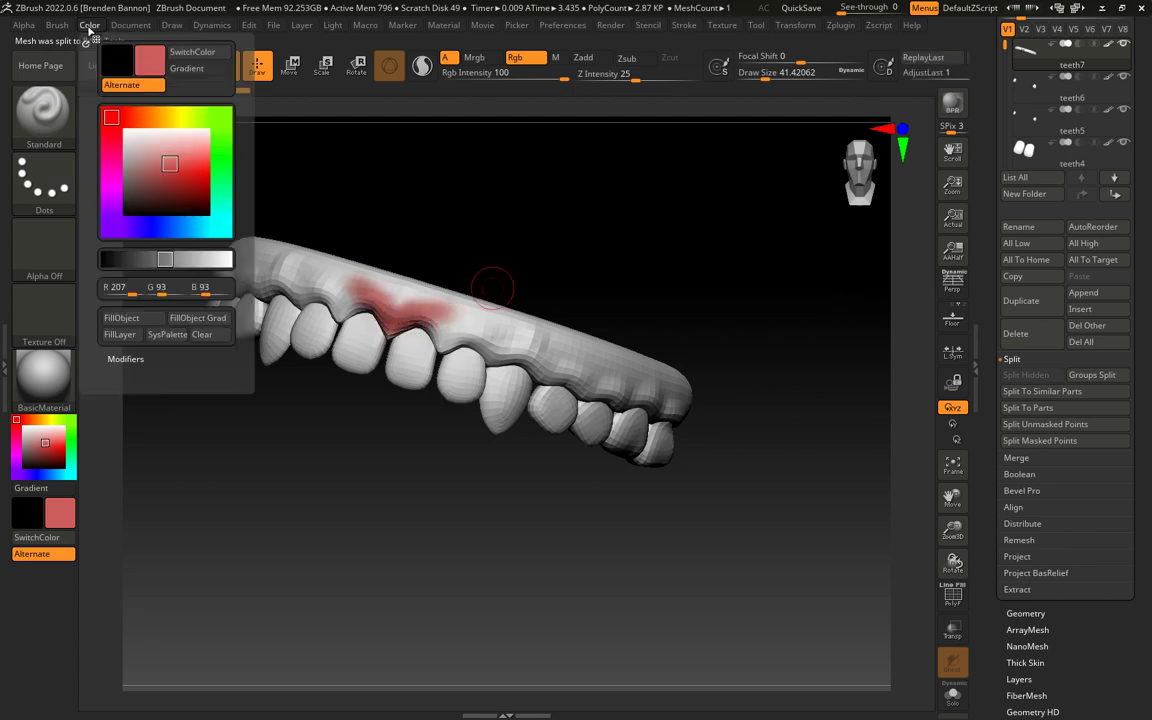
pyautogui.click(121, 317)
# Step: Fill the gum subtool with a lighter pink, R 216, G 140, B 140
pyautogui.moveTo(656, 265); pyautogui.dragTo(602, 270)
pyautogui.click(41, 436)
pyautogui.moveTo(41, 436); pyautogui.dragTo(43, 439)
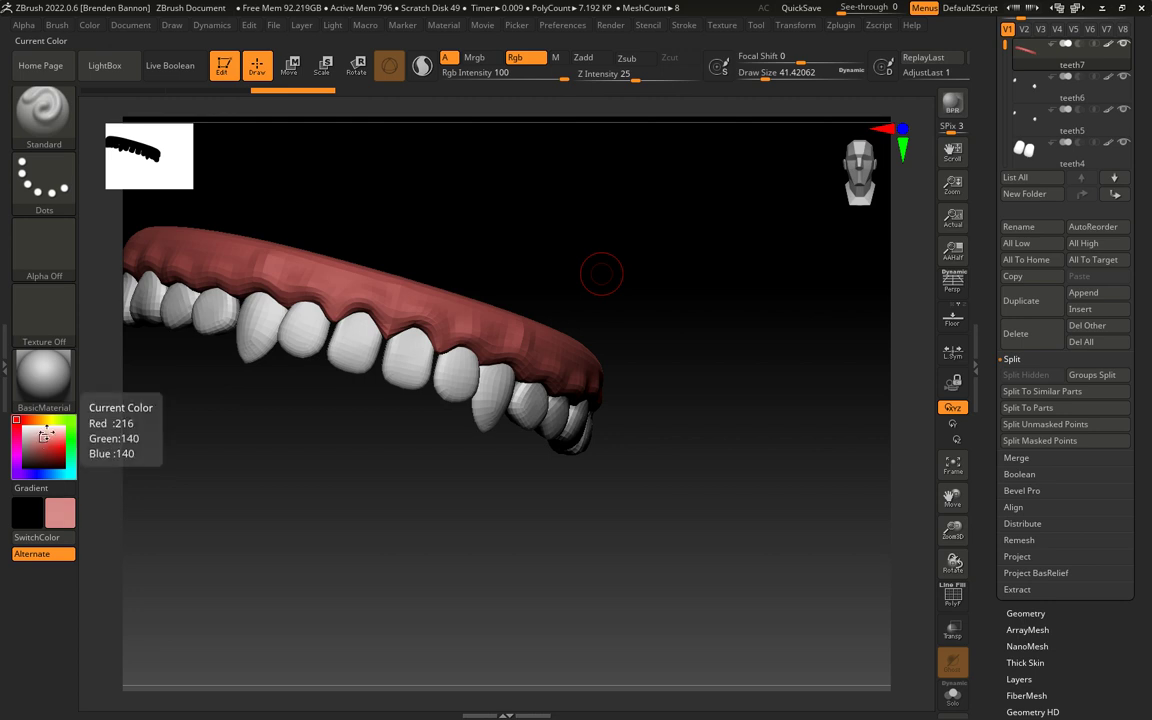
pyautogui.click(89, 25)
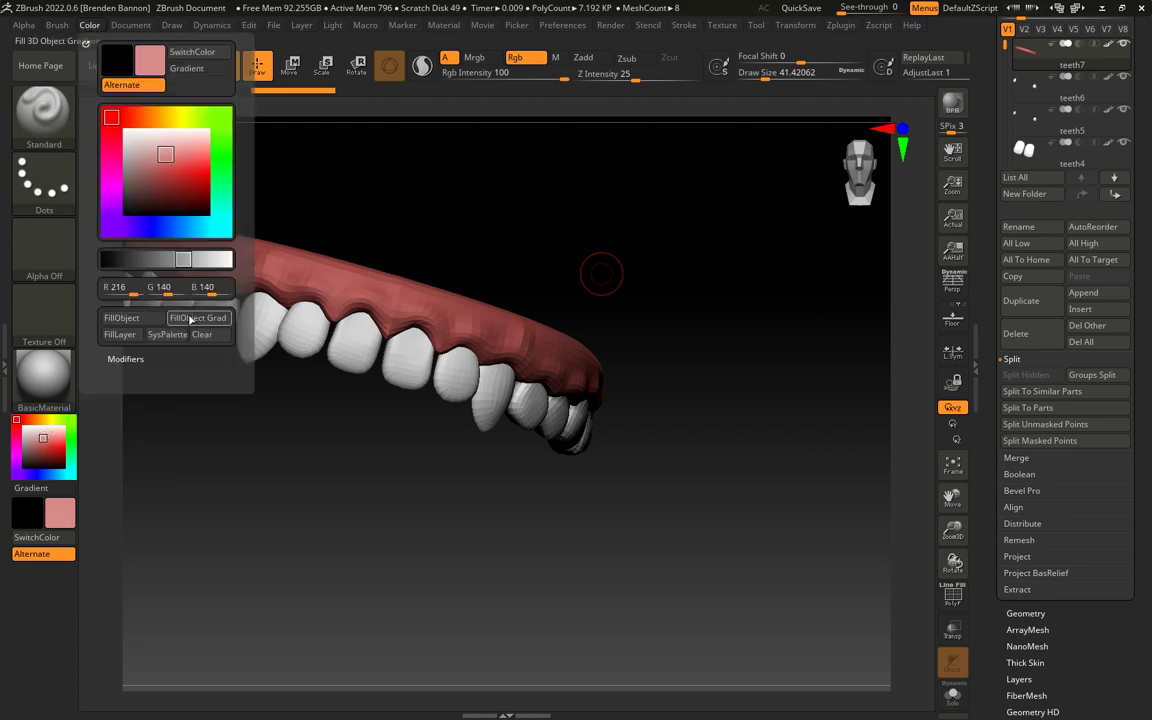
pyautogui.click(143, 326)
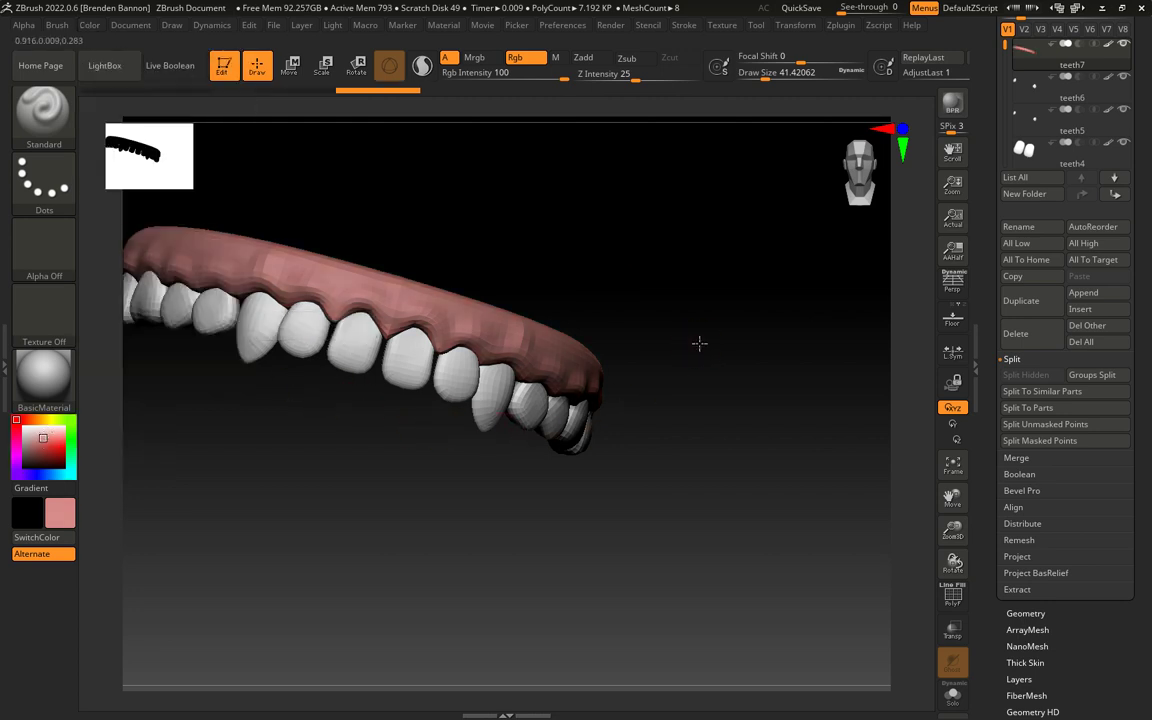
# Step: Pick a saturated red and paint color variation along the front and side of the gums above the teeth
pyautogui.click(50, 444)
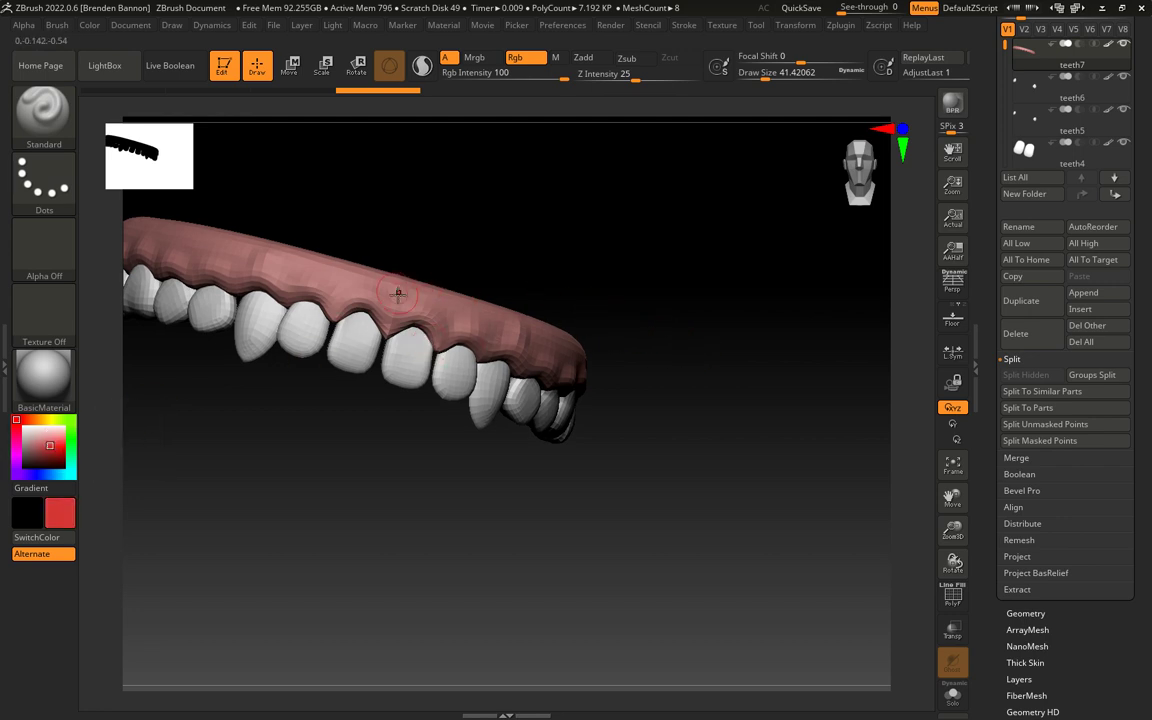
pyautogui.moveTo(395, 302); pyautogui.dragTo(498, 329)
pyautogui.moveTo(671, 315); pyautogui.dragTo(514, 308)
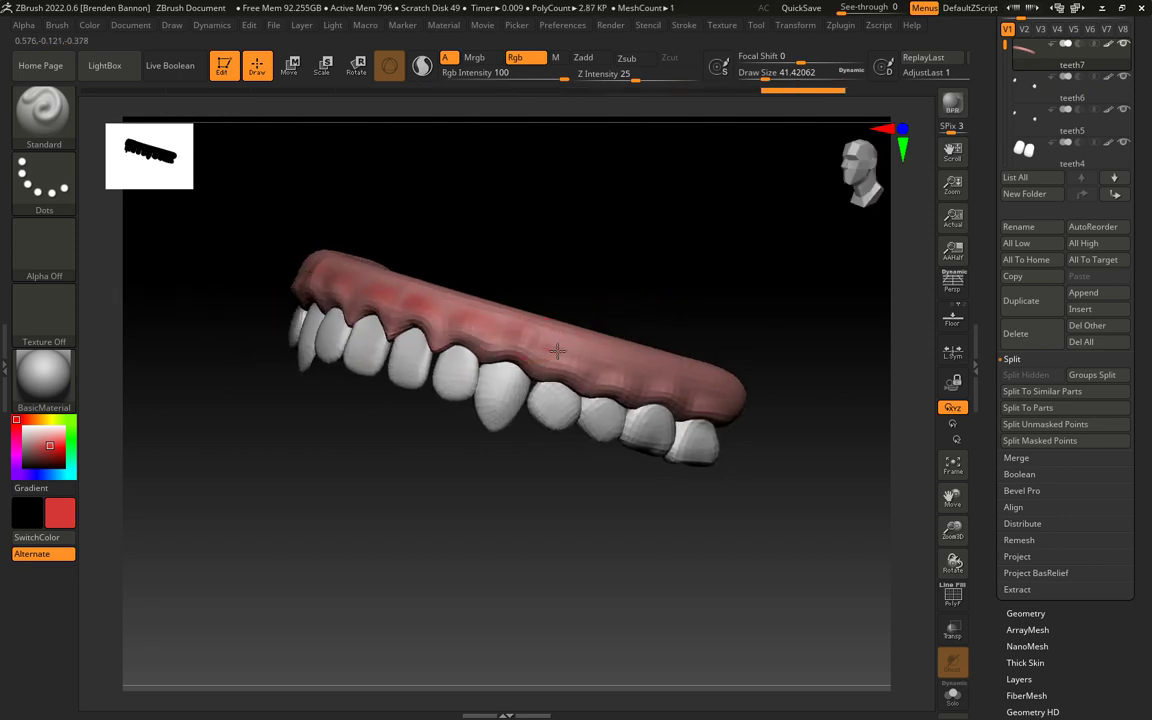
pyautogui.moveTo(640, 368); pyautogui.dragTo(661, 377)
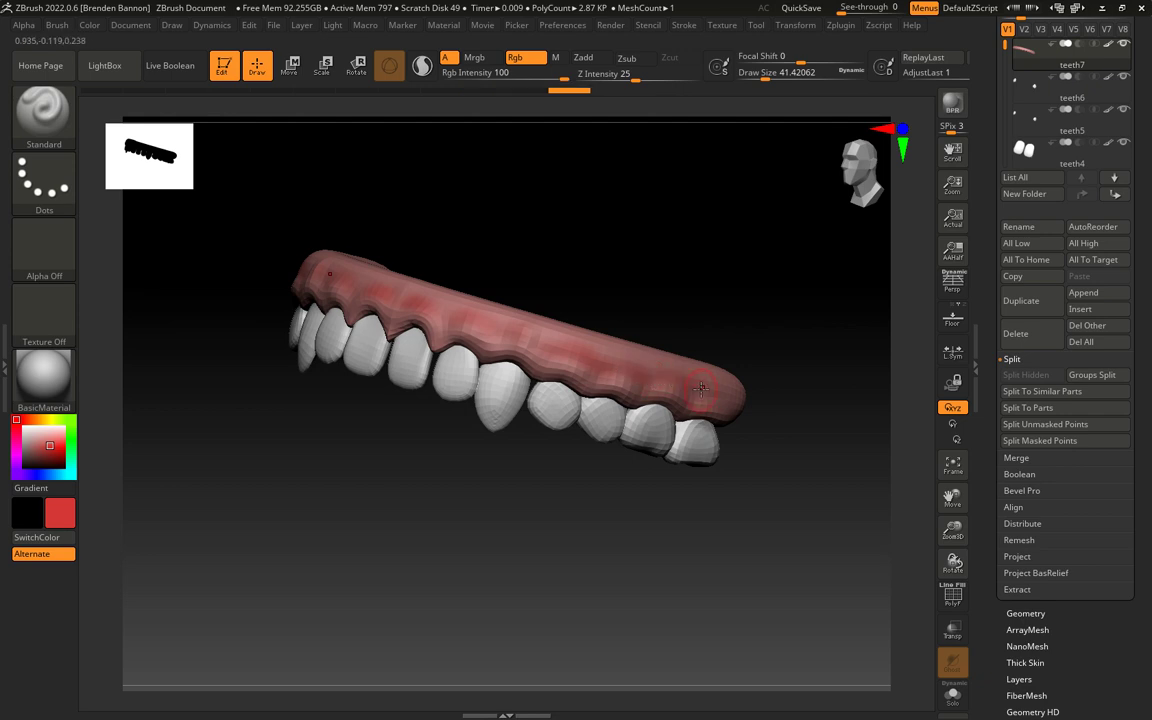
pyautogui.moveTo(746, 397)
pyautogui.mouseDown()
pyautogui.moveTo(696, 418)
pyautogui.moveTo(544, 385)
pyautogui.mouseUp()
pyautogui.moveTo(542, 384); pyautogui.dragTo(537, 382)
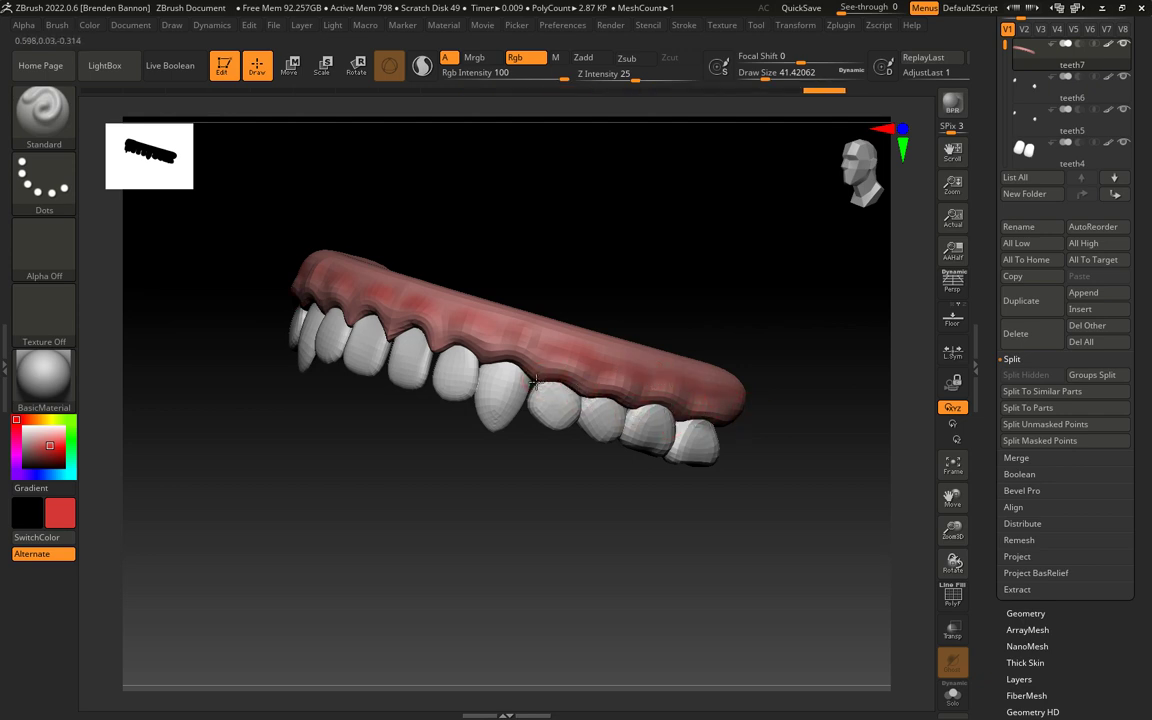
pyautogui.moveTo(436, 354); pyautogui.dragTo(424, 332)
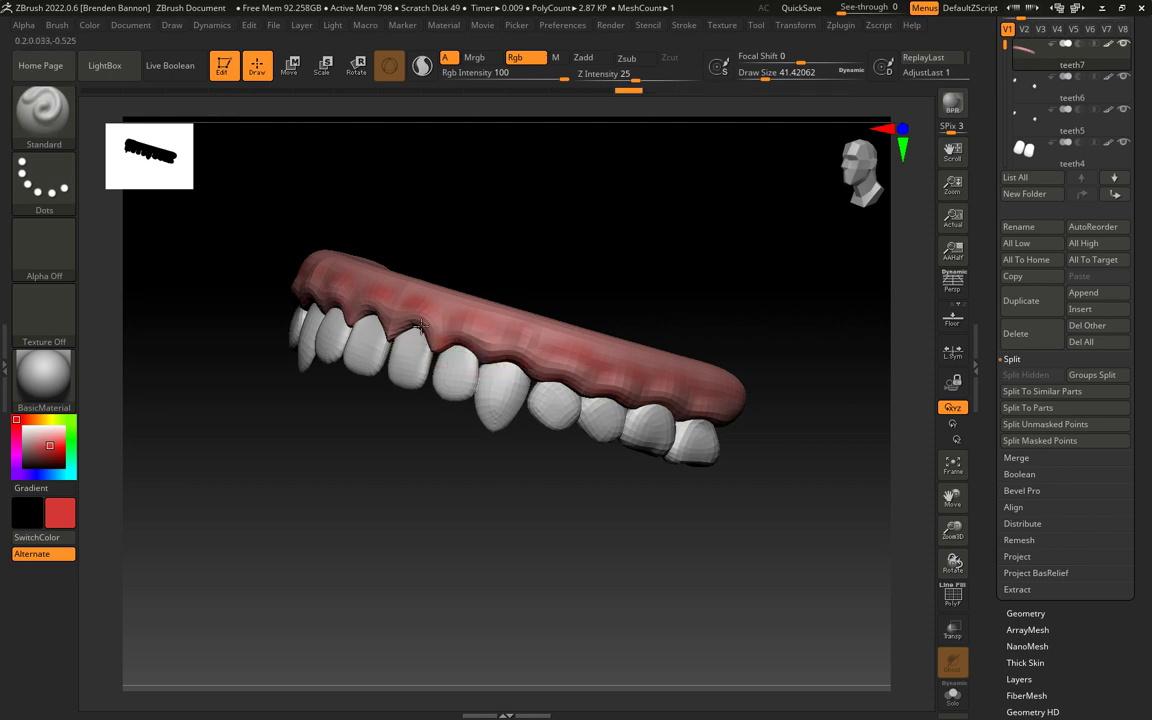
# Step: Paint red variation along the inner side of the gums, undo the last stroke and check the front
pyautogui.moveTo(620, 250); pyautogui.dragTo(208, 320)
pyautogui.moveTo(214, 323)
pyautogui.mouseDown()
pyautogui.moveTo(348, 319)
pyautogui.moveTo(404, 333)
pyautogui.mouseUp()
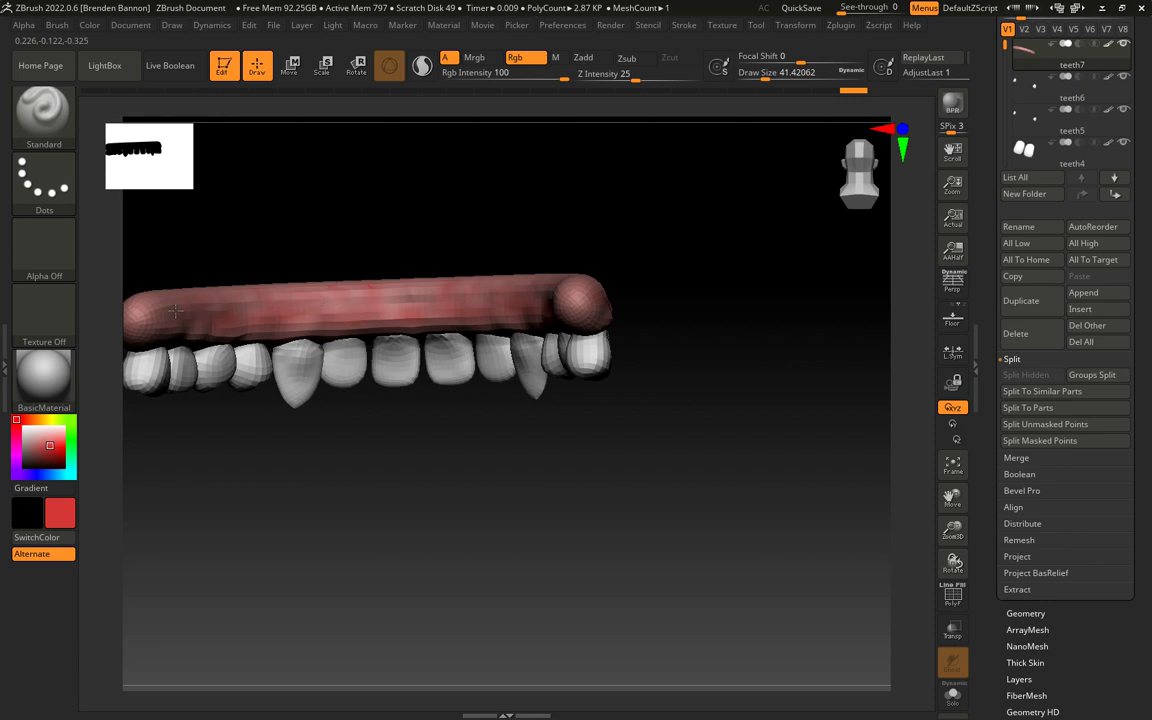
pyautogui.hotkey('ctrl', 'z')
pyautogui.moveTo(477, 257)
pyautogui.mouseDown()
pyautogui.moveTo(792, 347)
pyautogui.moveTo(579, 338)
pyautogui.mouseUp()
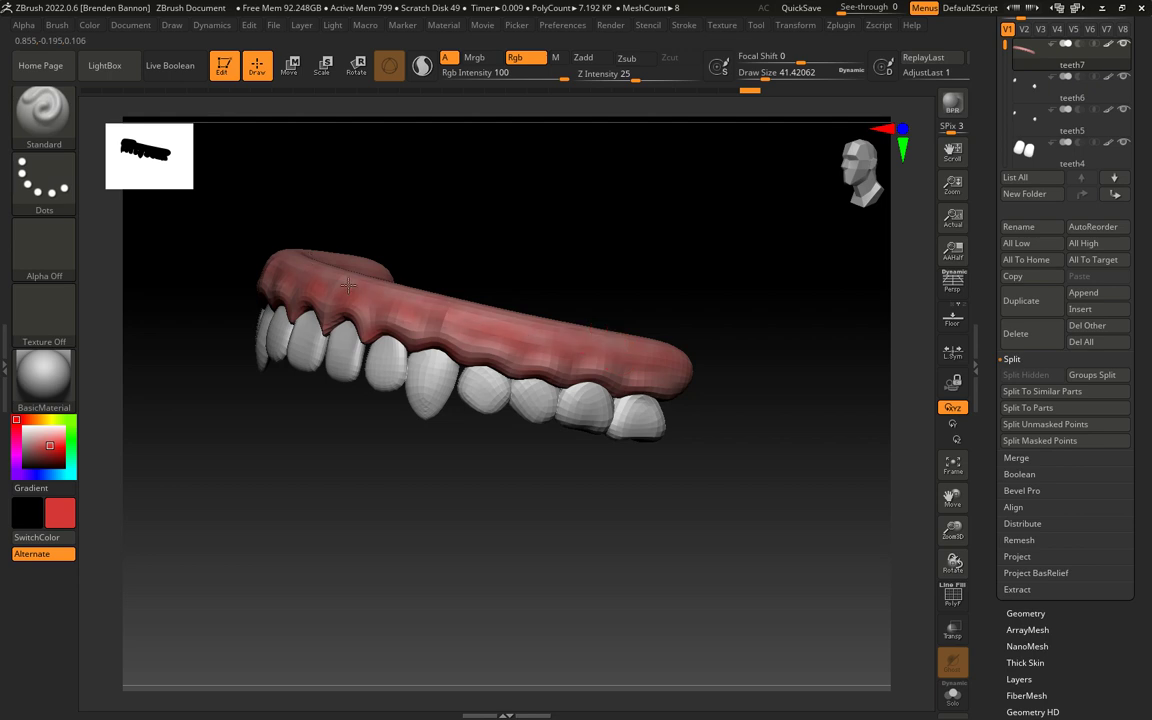
pyautogui.moveTo(492, 225); pyautogui.dragTo(741, 290)
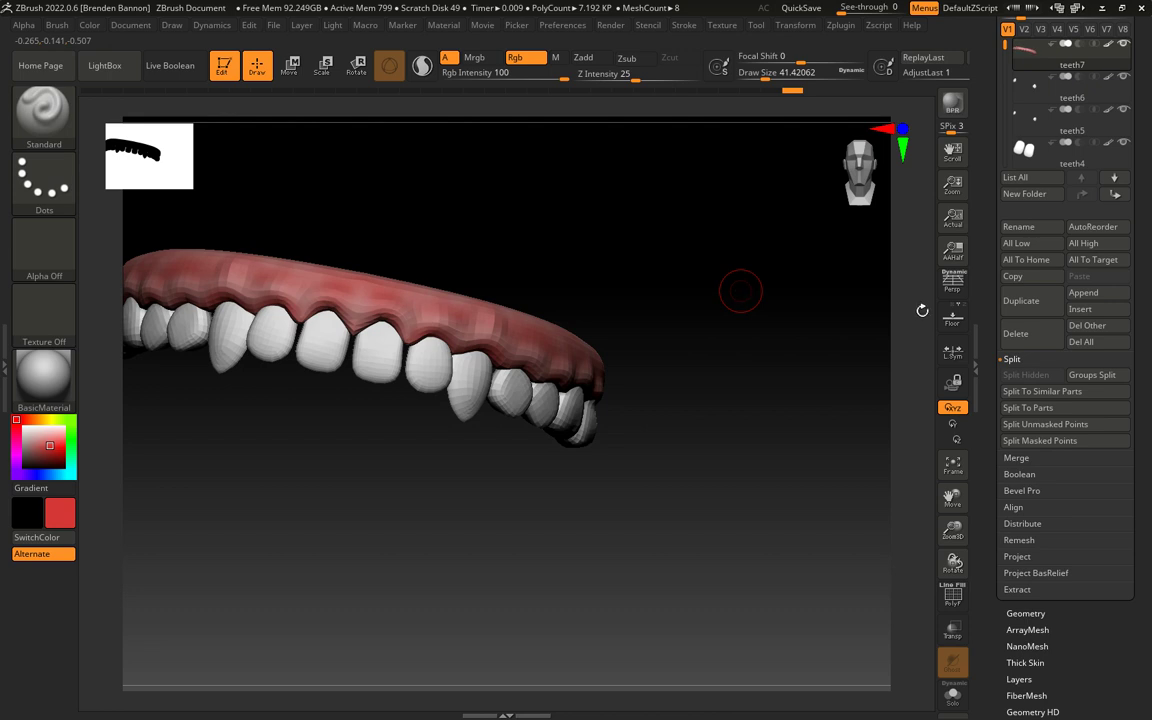
pyautogui.moveTo(630, 275); pyautogui.dragTo(671, 249)
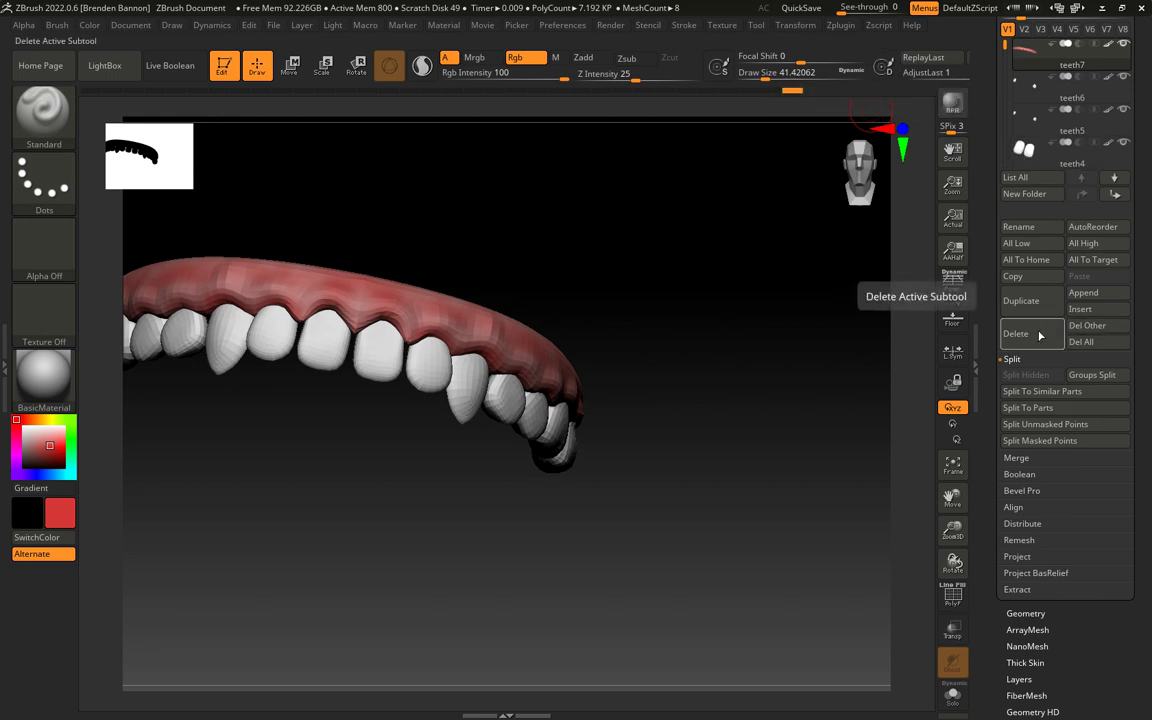
# Step: Merge the gums down with all the tooth subtools into a single subtool, skipping the undo warning until restart
pyautogui.click(1016, 457)
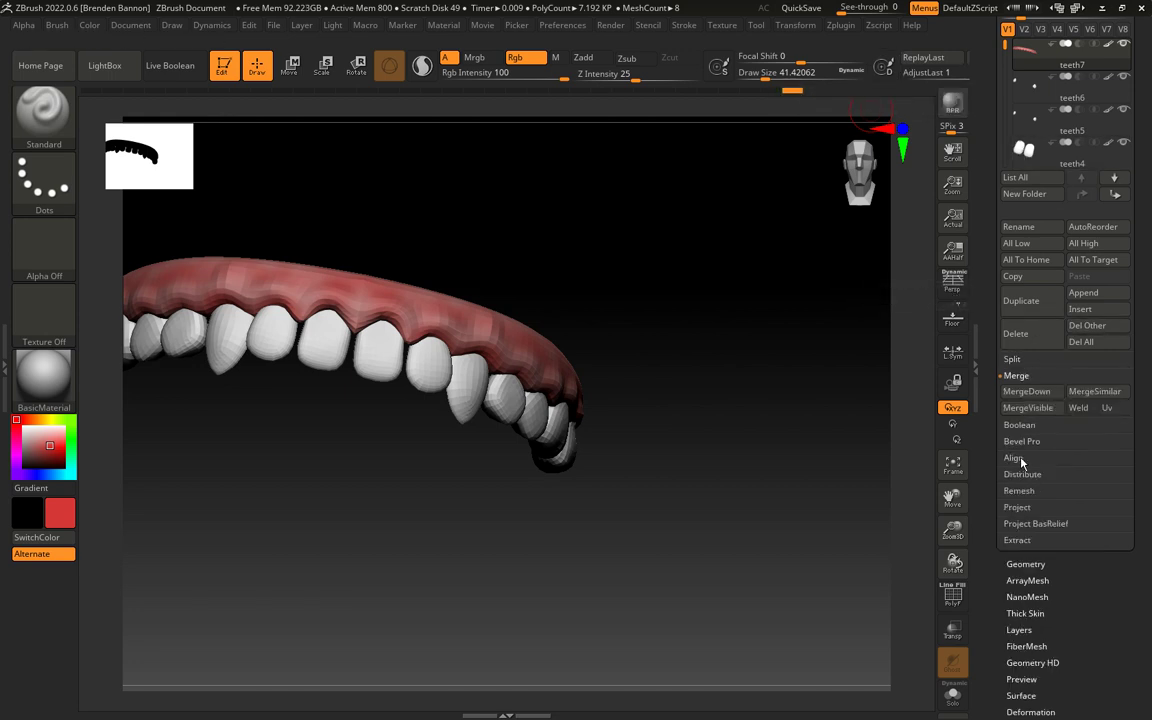
pyautogui.click(1027, 391)
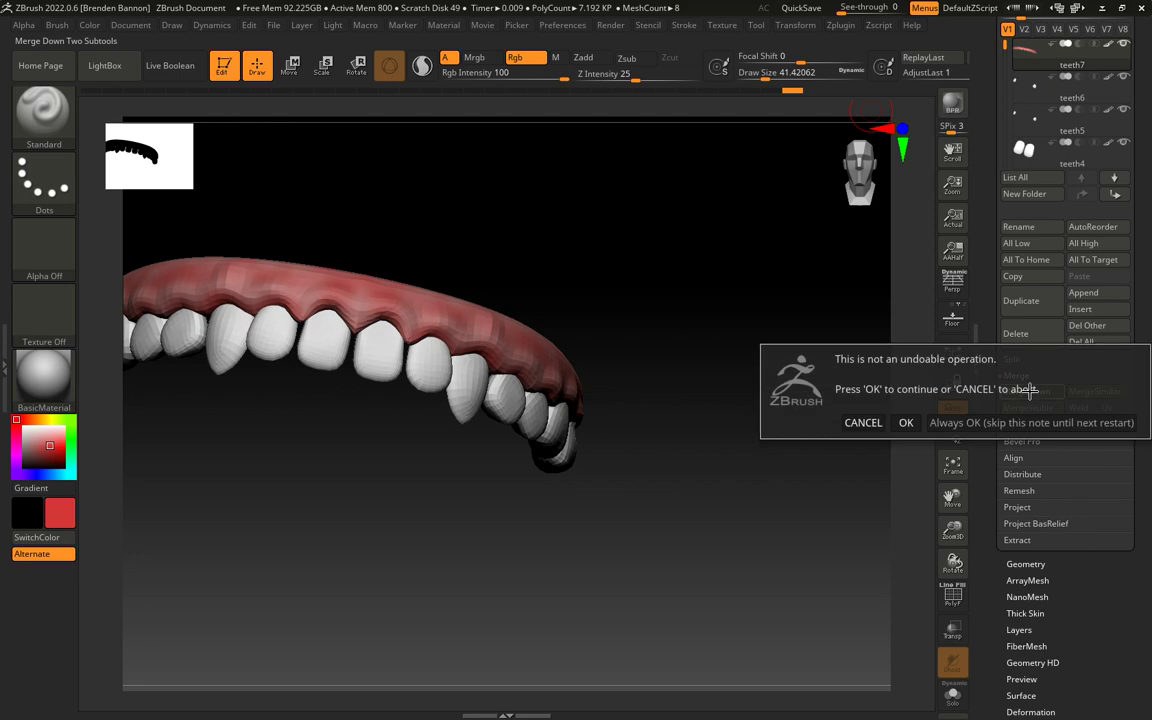
pyautogui.click(958, 424)
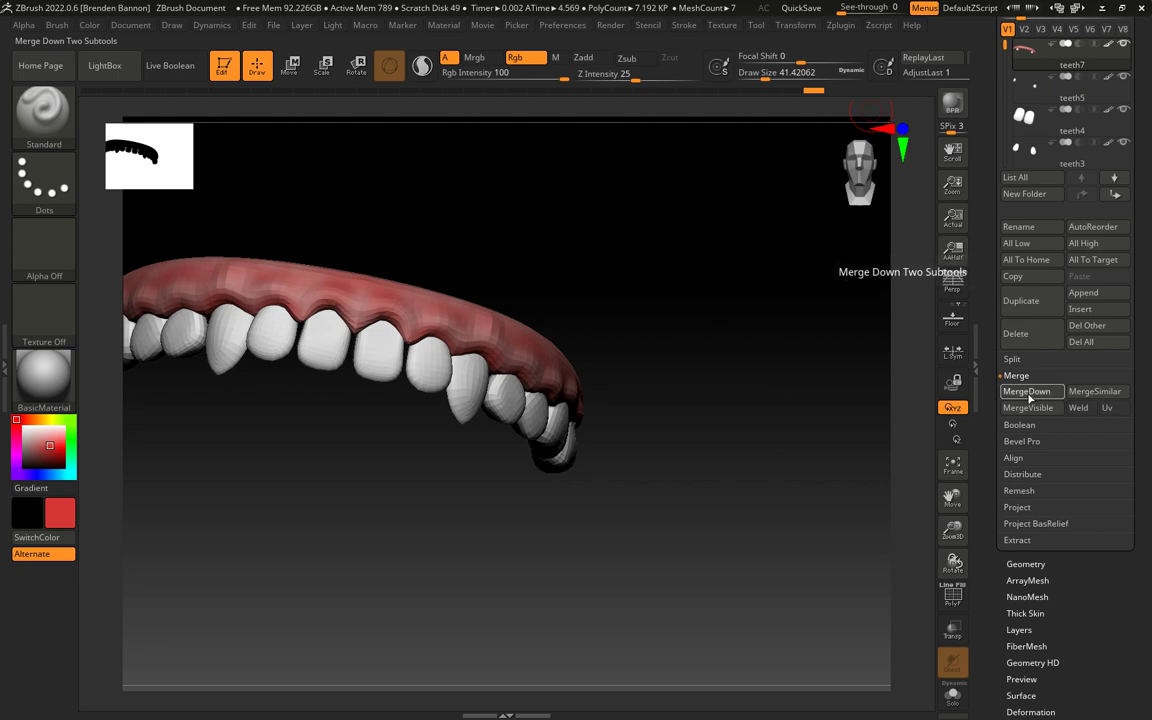
pyautogui.click(1028, 392)
pyautogui.click(1028, 392)
pyautogui.click(1028, 392)
pyautogui.click(1028, 392)
pyautogui.click(1028, 392)
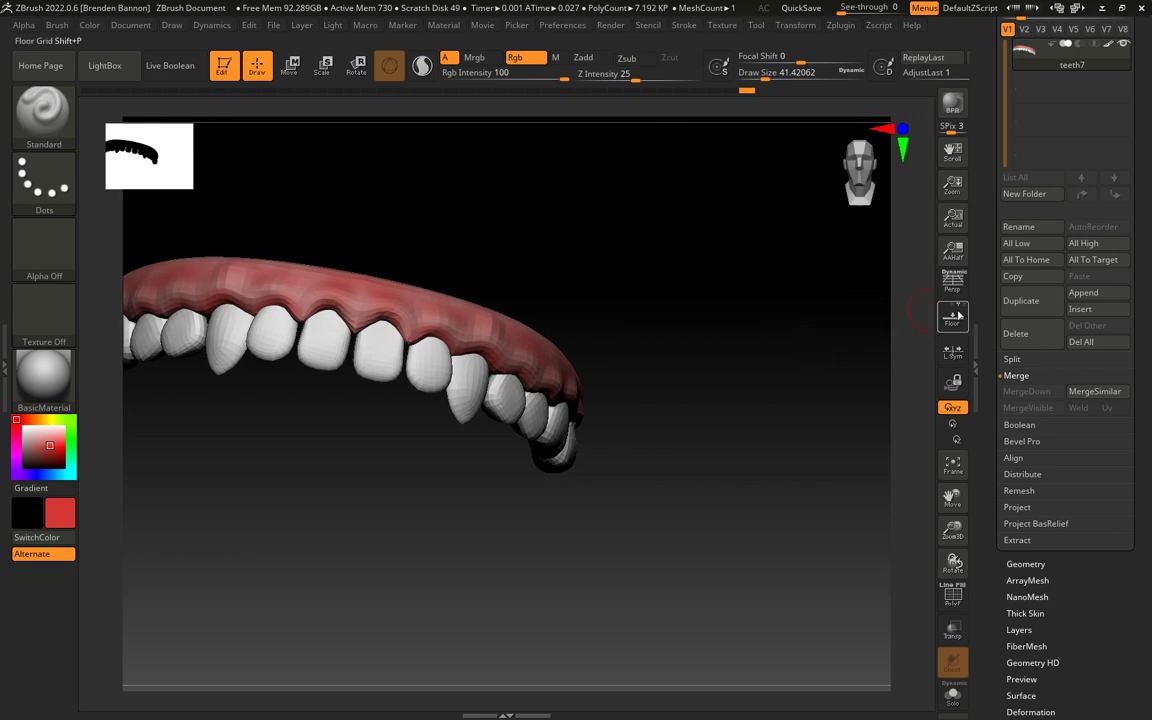
# Step: Duplicate the merged teeth subtool and lower the copy by setting its Y Position to 0.43645
pyautogui.click(1020, 300)
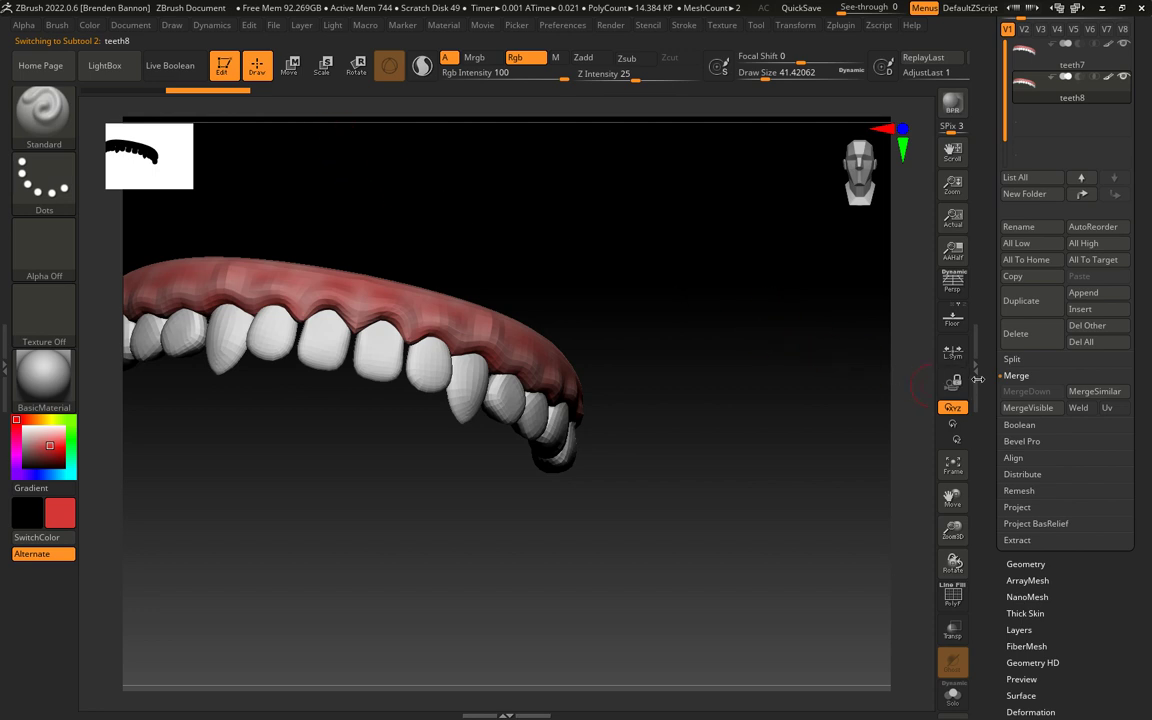
pyautogui.scroll(-4, 987, 370)
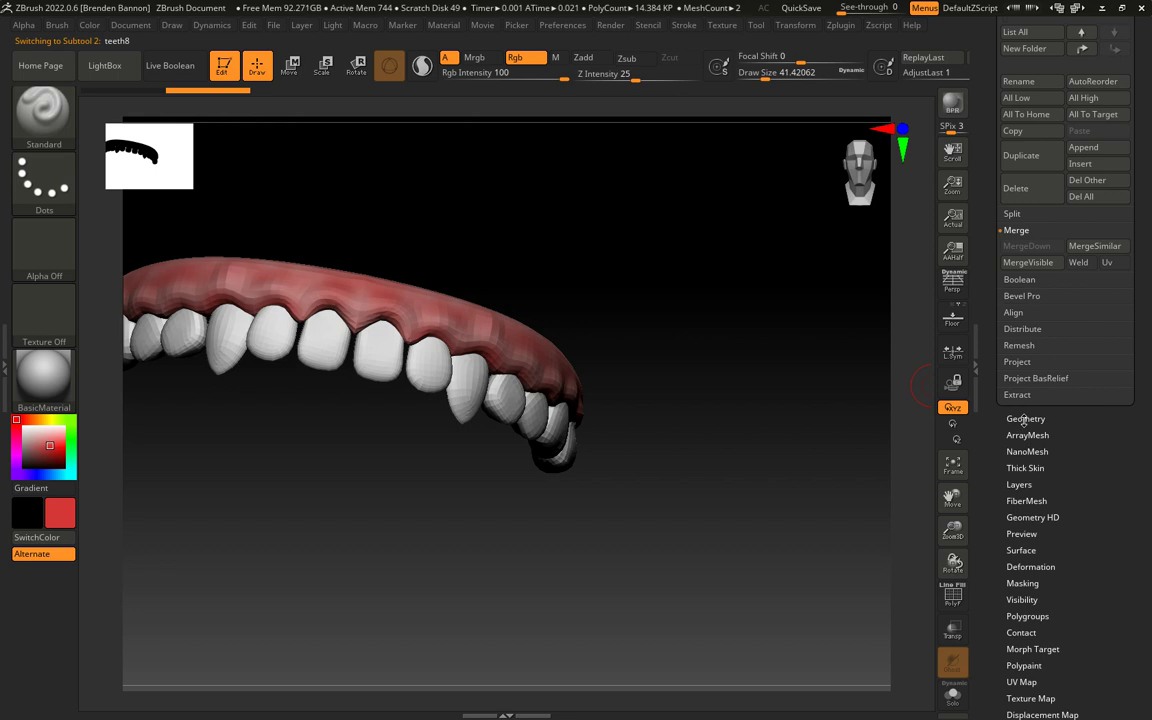
pyautogui.scroll(4, 989, 392)
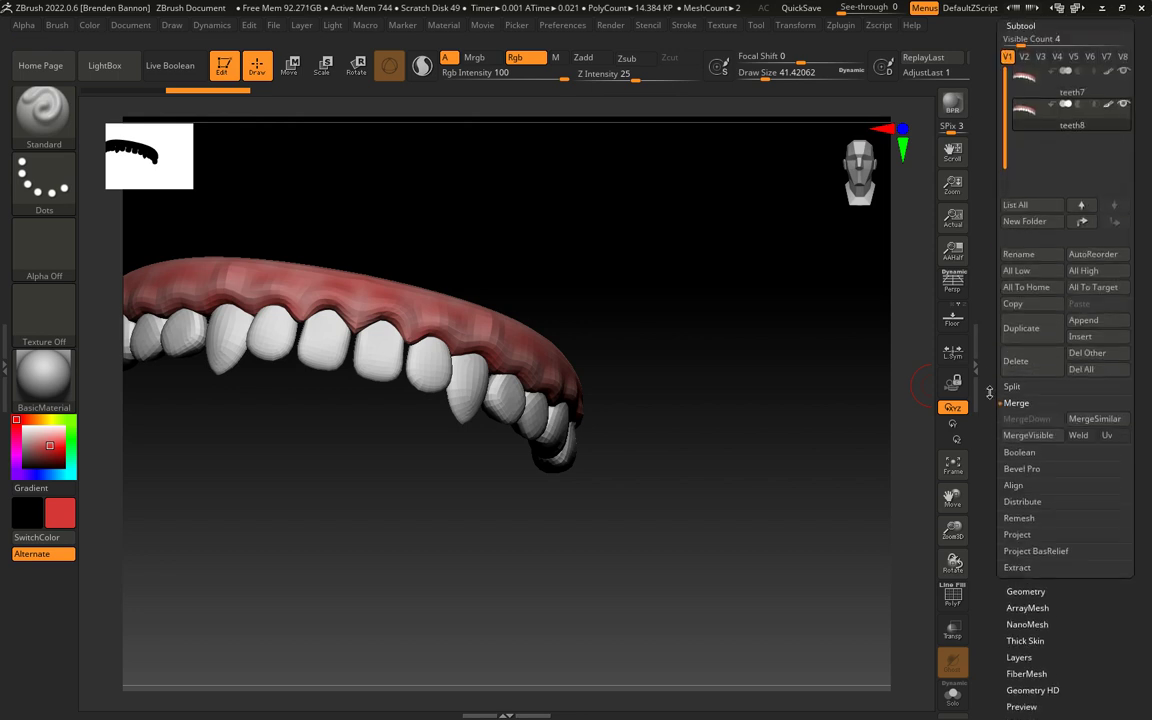
pyautogui.scroll(-4, 989, 392)
pyautogui.click(1025, 419)
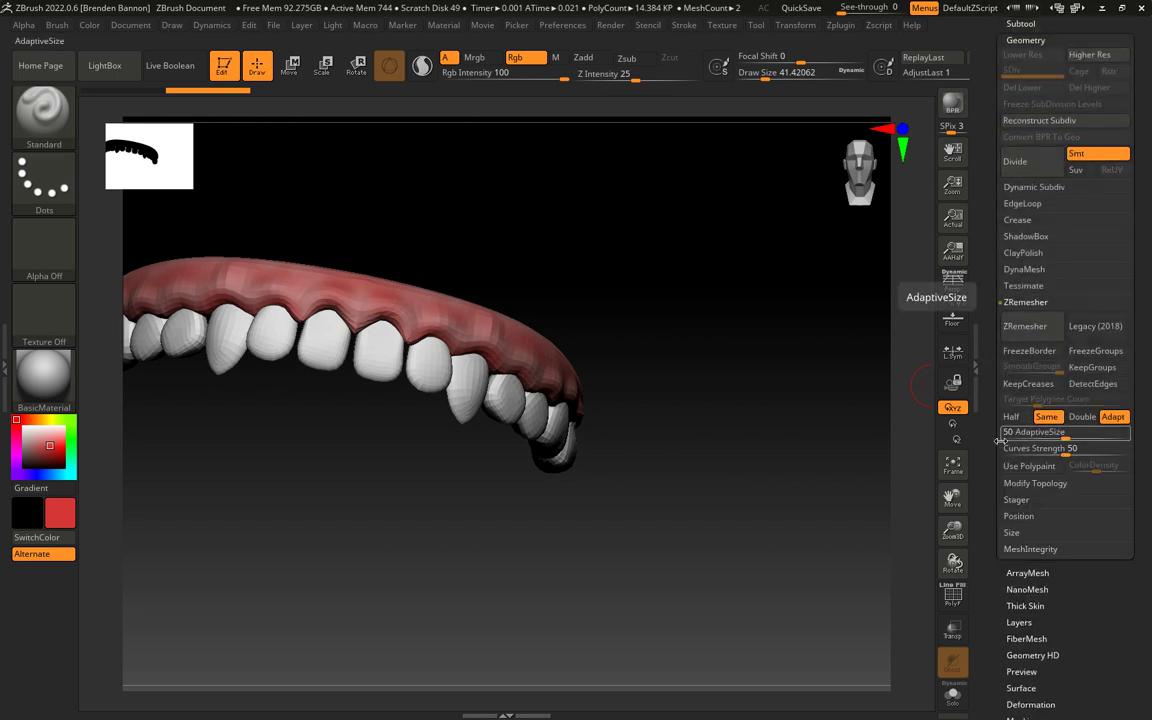
pyautogui.click(1018, 517)
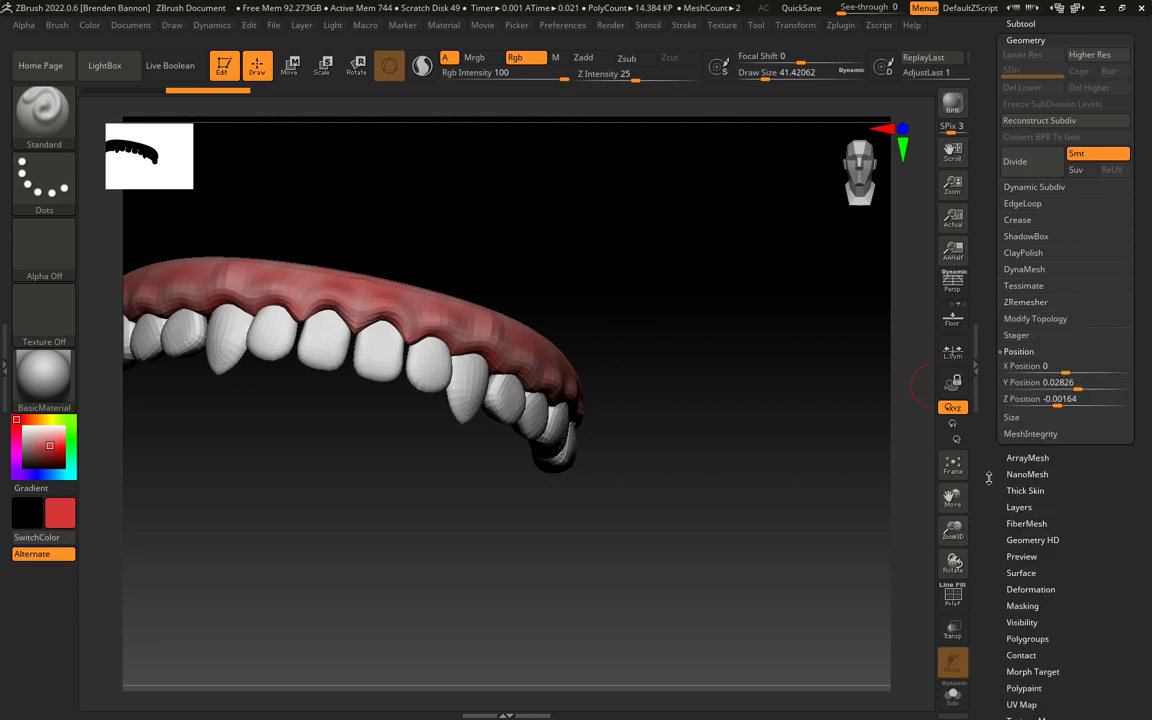
pyautogui.moveTo(1078, 388); pyautogui.dragTo(1086, 389)
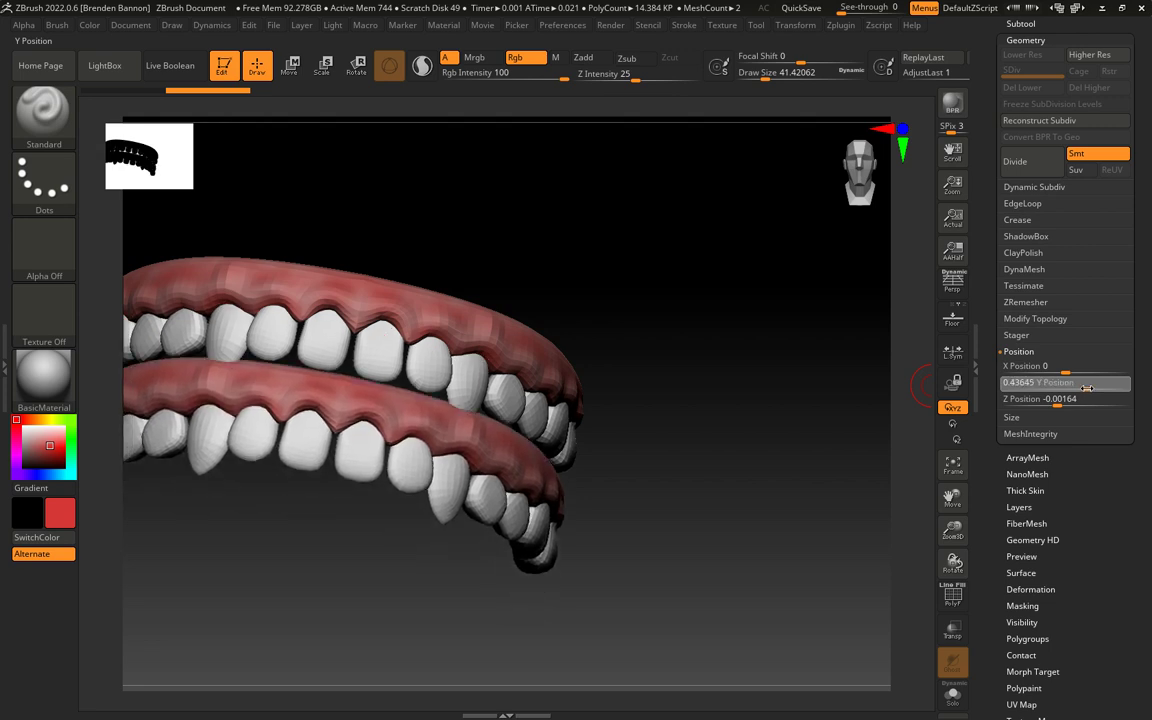
pyautogui.click(1087, 388)
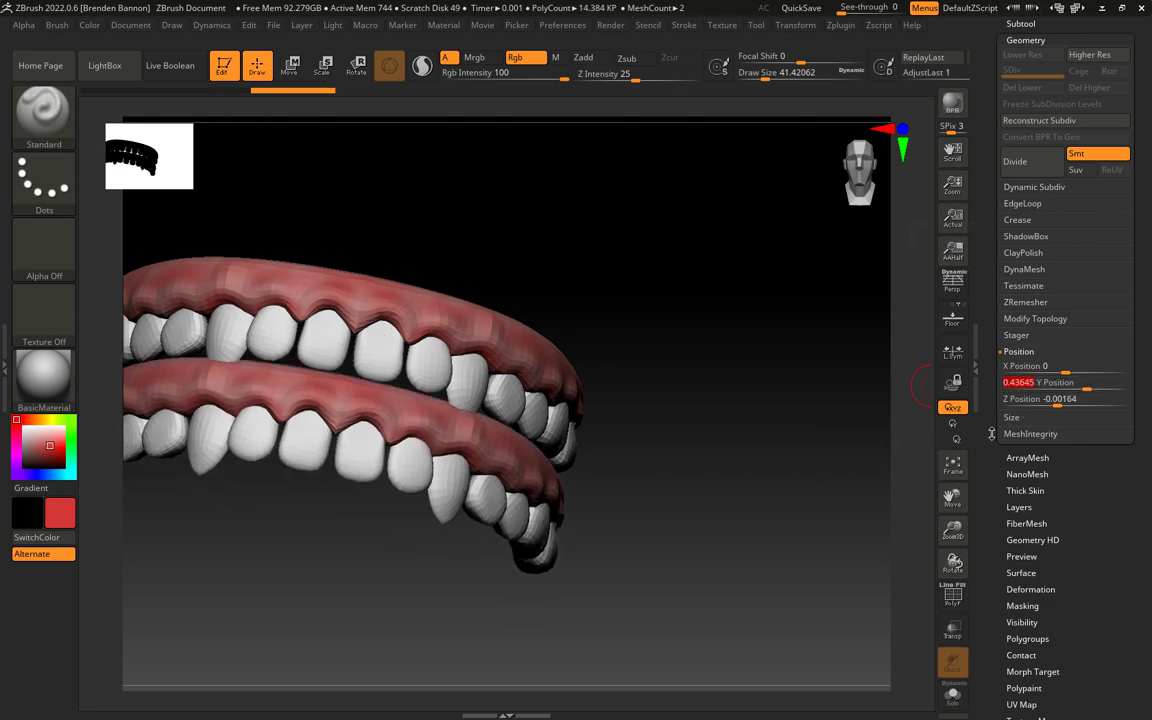
# Step: Open the Deformation settings for the duplicated teeth
pyautogui.moveTo(991, 433); pyautogui.dragTo(988, 359)
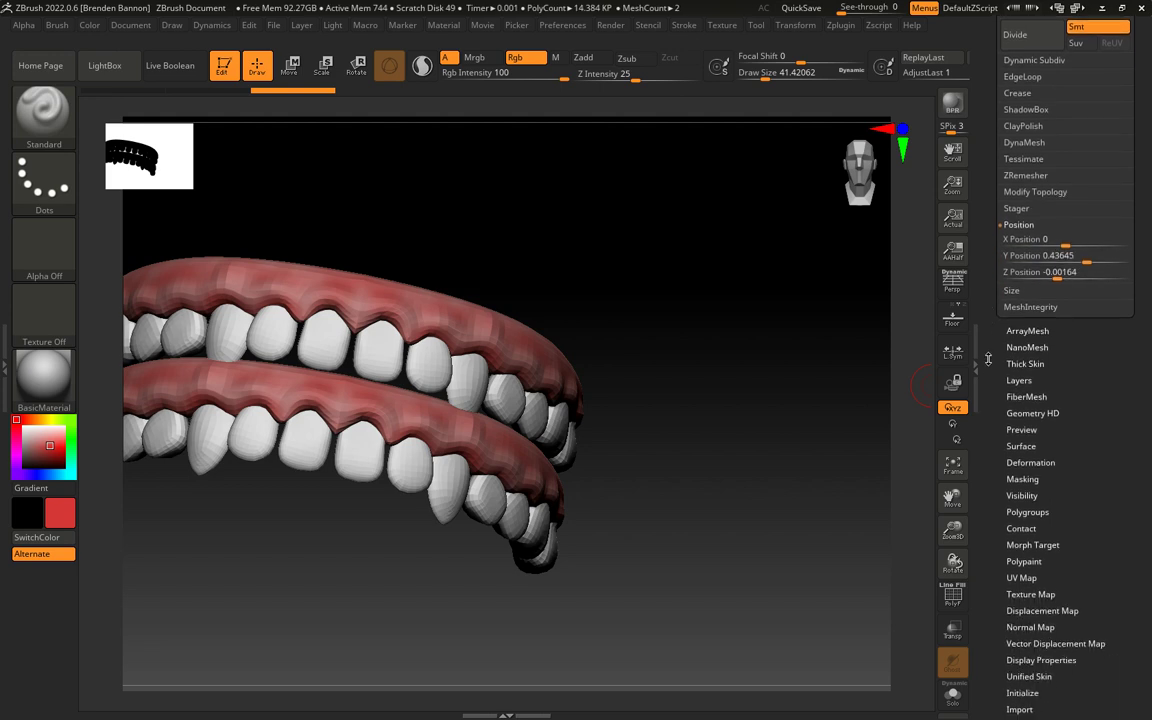
pyautogui.moveTo(1000, 409); pyautogui.dragTo(1010, 338)
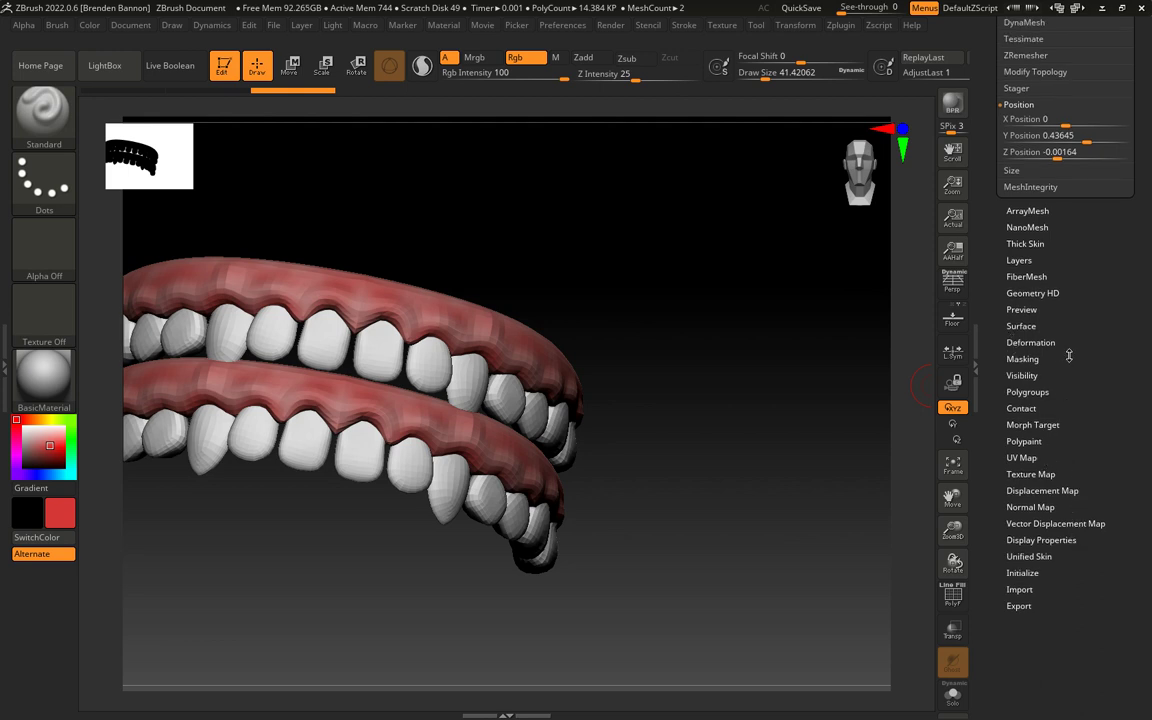
pyautogui.click(1030, 343)
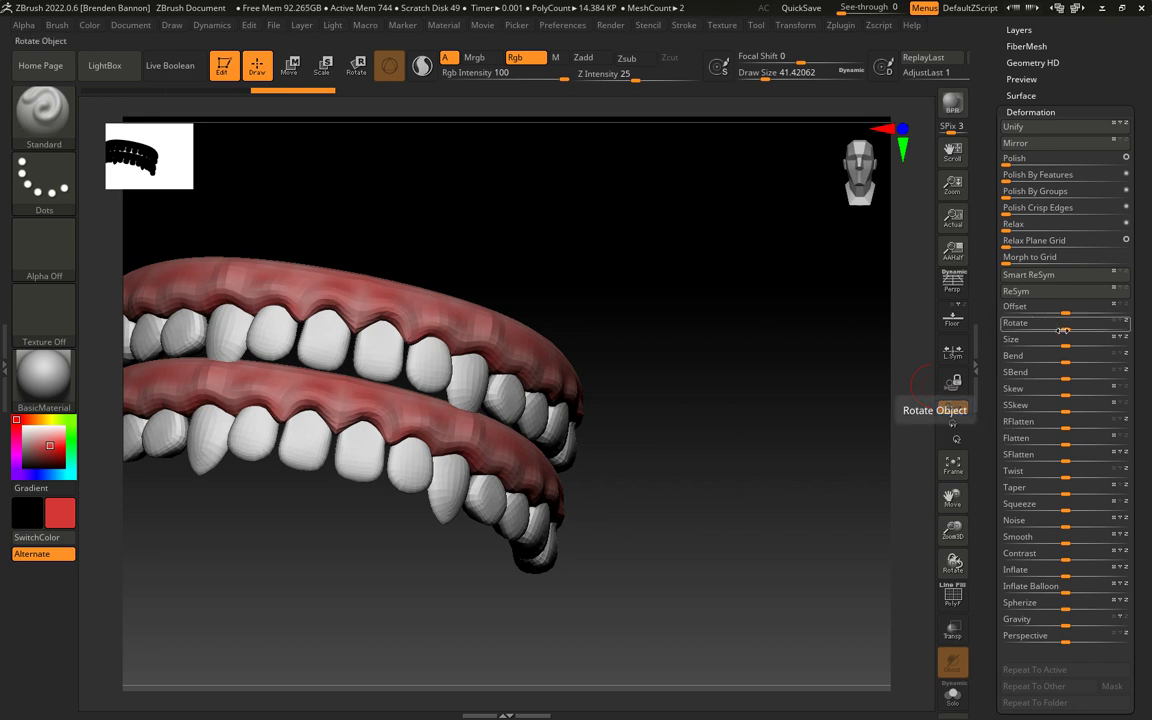
pyautogui.moveTo(1070, 328); pyautogui.dragTo(1087, 329)
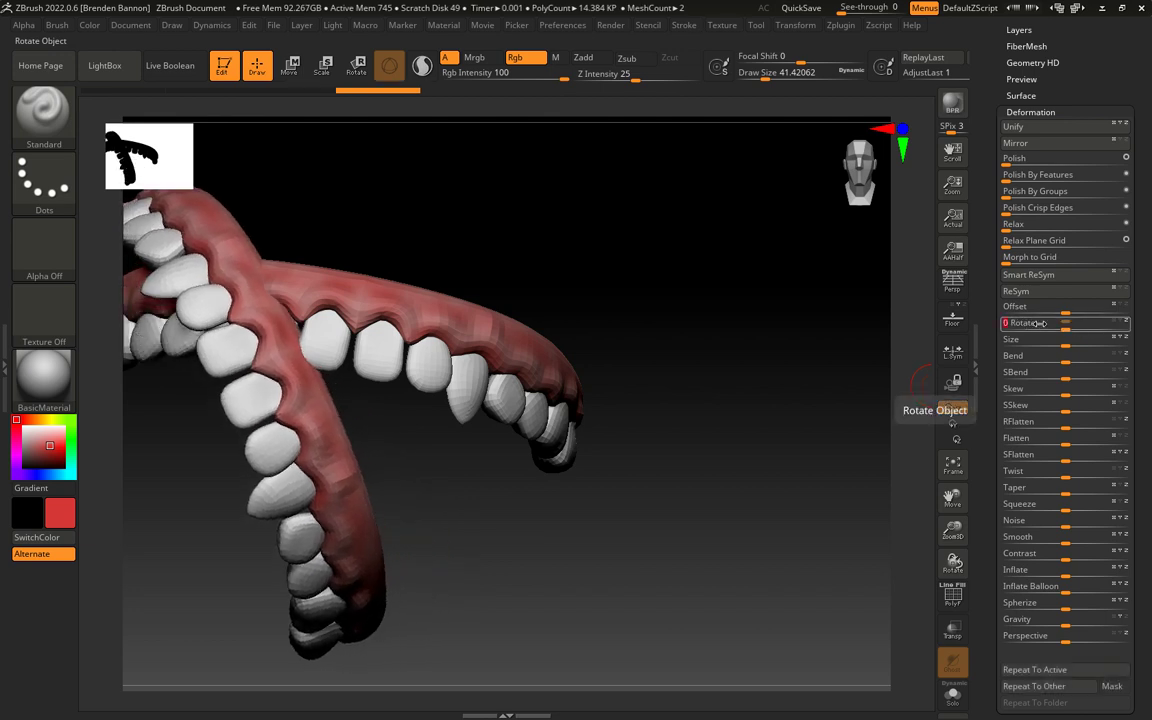
pyautogui.hotkey('ctrl', 'z')
pyautogui.moveTo(1040, 323); pyautogui.dragTo(1067, 325)
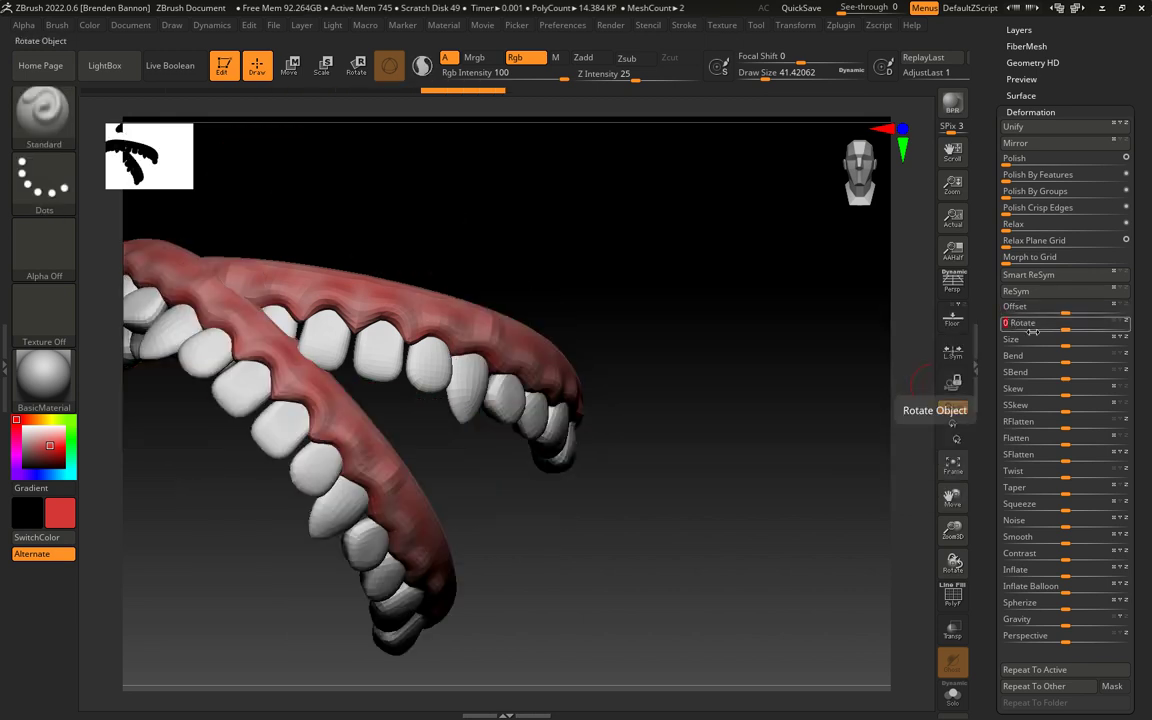
pyautogui.hotkey('ctrl', 'z')
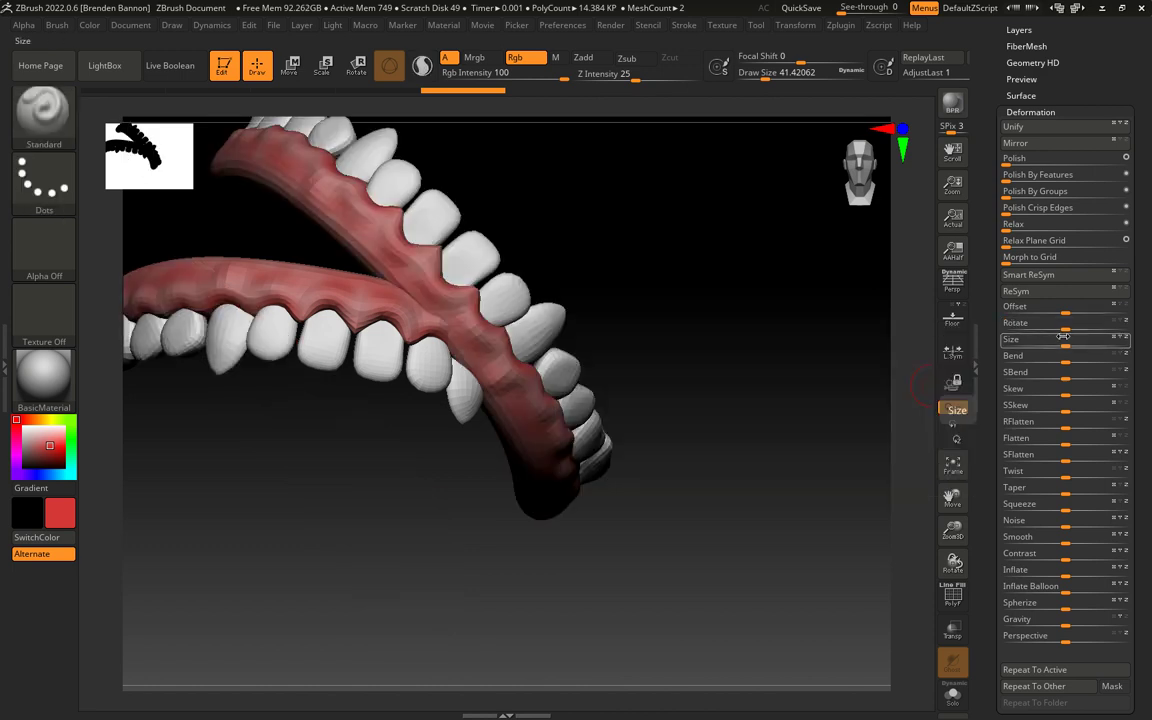
pyautogui.hotkey('ctrl', 'z')
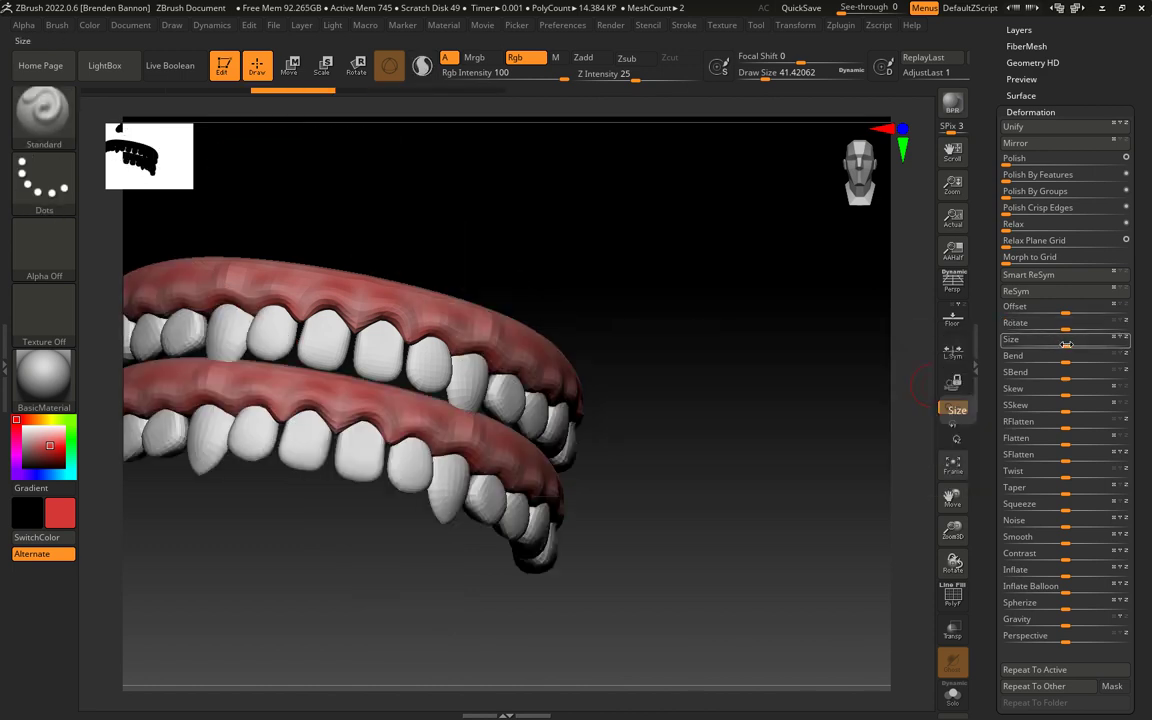
# Step: Flip the duplicated teeth upside down with the Z-axis Rotate deformation and set their Y Position to 0.36507 and Z Position to 0.03809
pyautogui.moveTo(1067, 323); pyautogui.dragTo(1127, 332)
pyautogui.moveTo(992, 244); pyautogui.dragTo(989, 322)
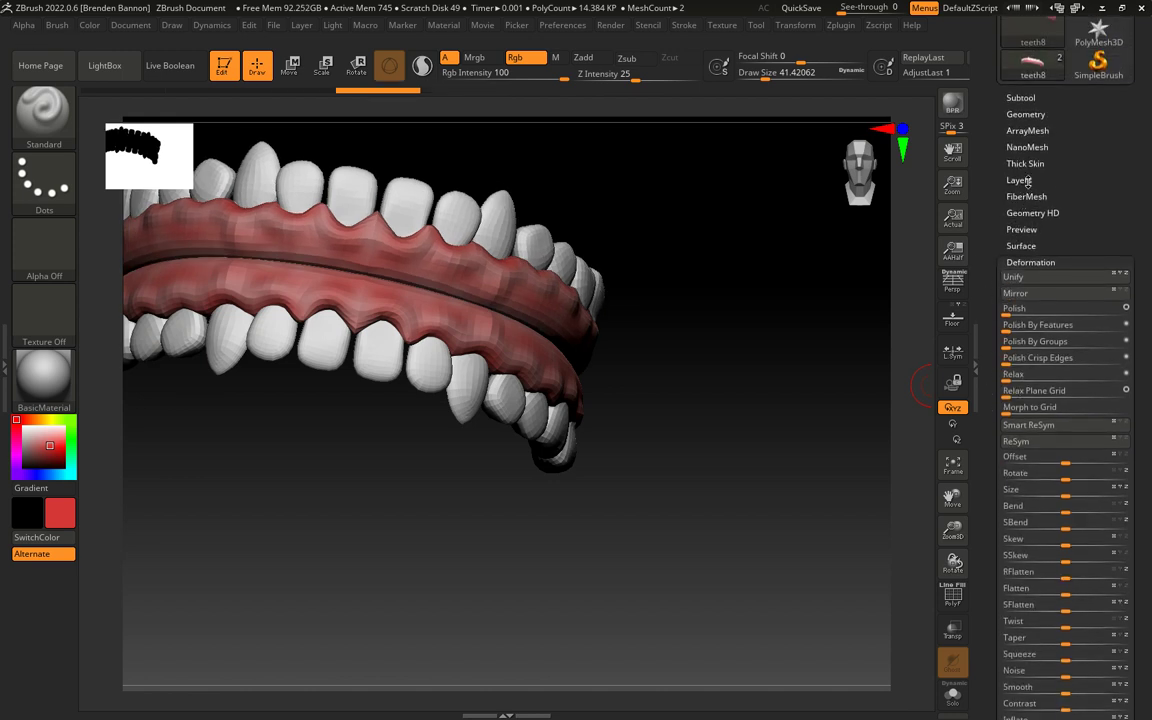
pyautogui.click(1026, 114)
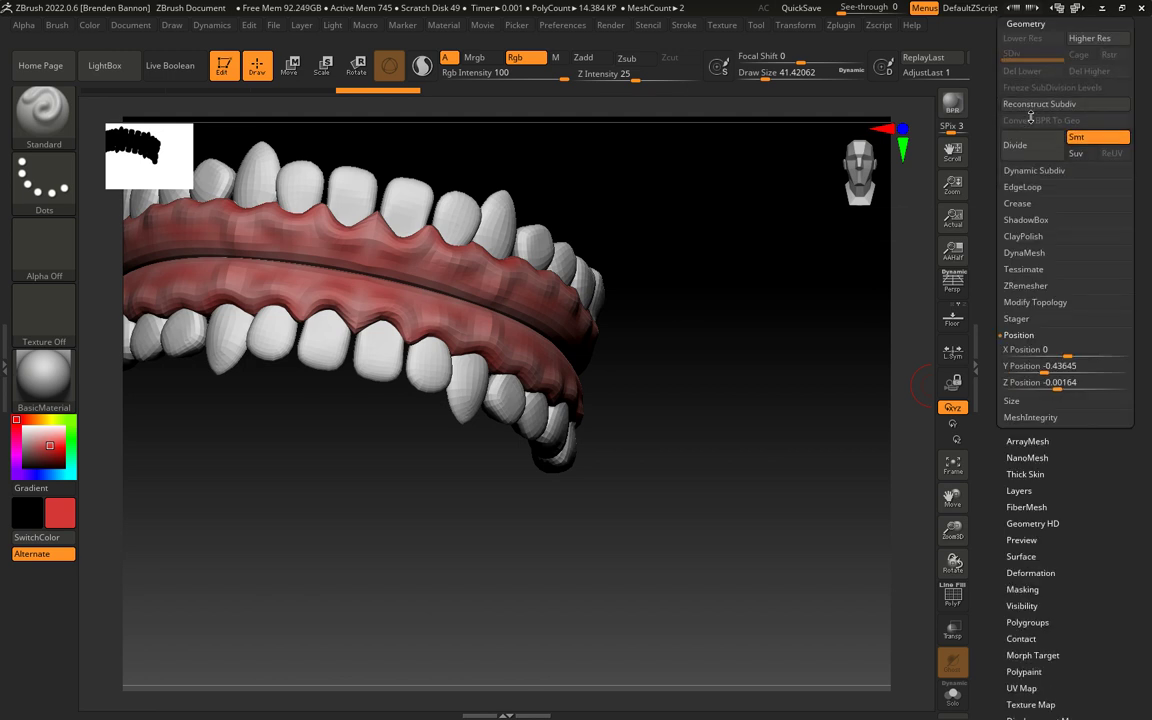
pyautogui.moveTo(1048, 372); pyautogui.dragTo(1079, 385)
pyautogui.moveTo(812, 380); pyautogui.dragTo(769, 393)
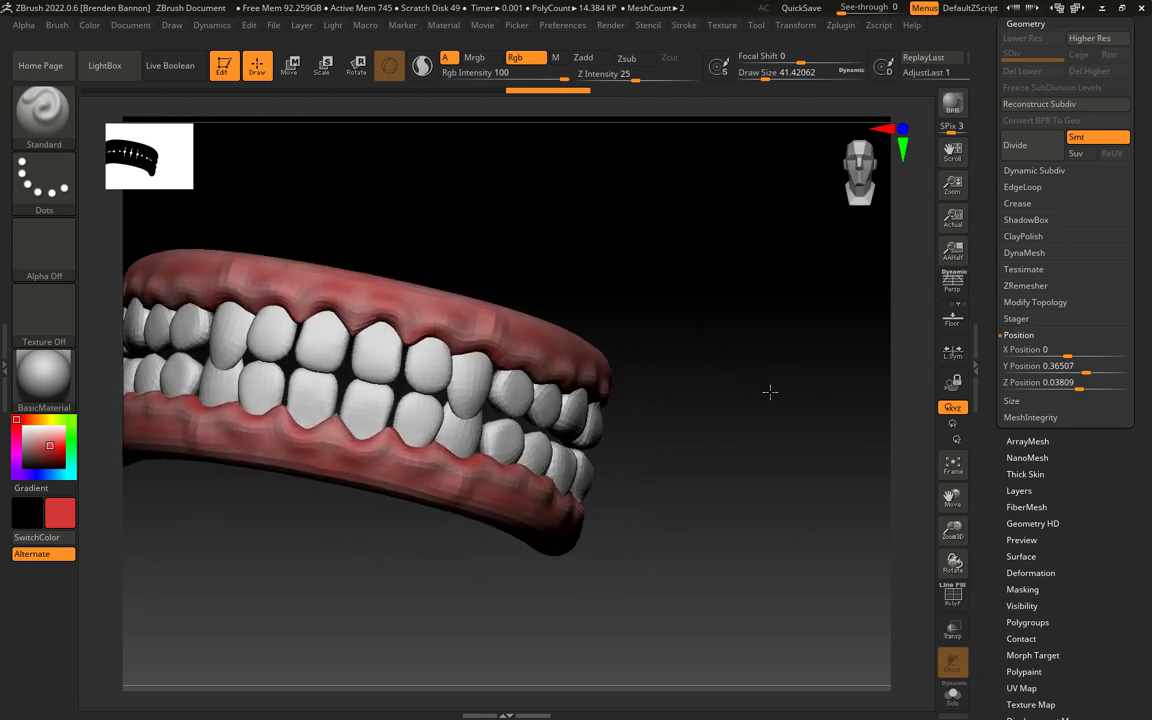
# Step: Rename the flipped teeth subtool as lowerteeth
pyautogui.click(978, 191)
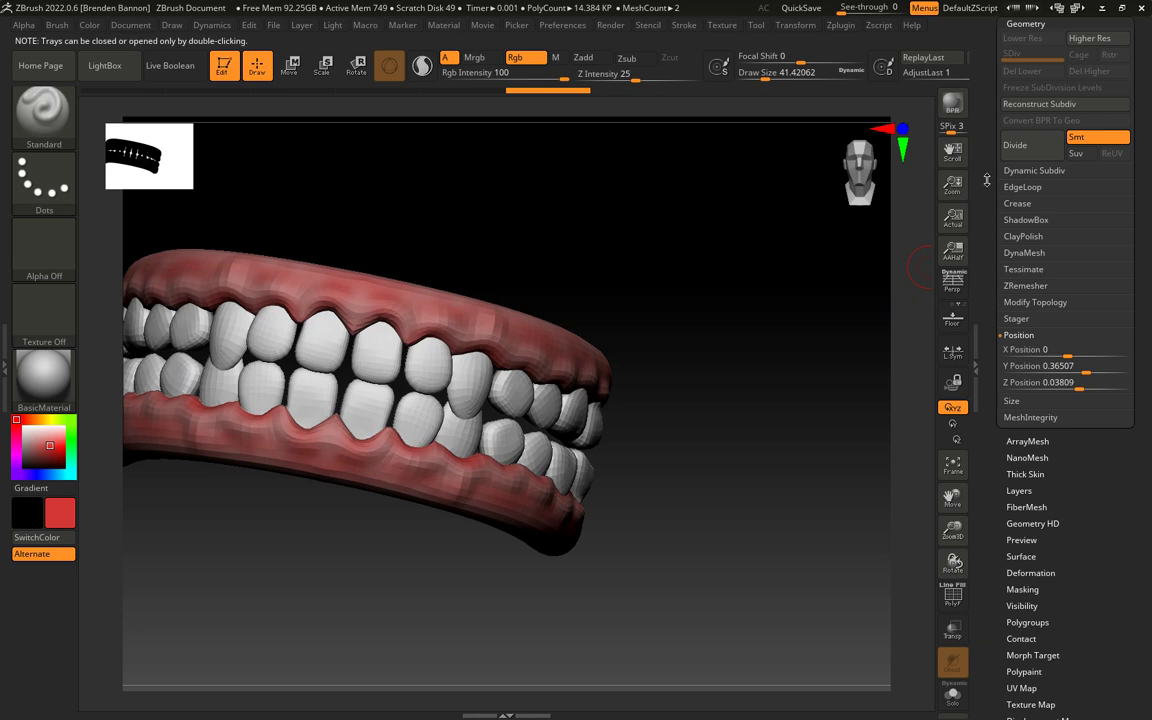
pyautogui.moveTo(987, 175); pyautogui.dragTo(986, 266)
pyautogui.click(1020, 199)
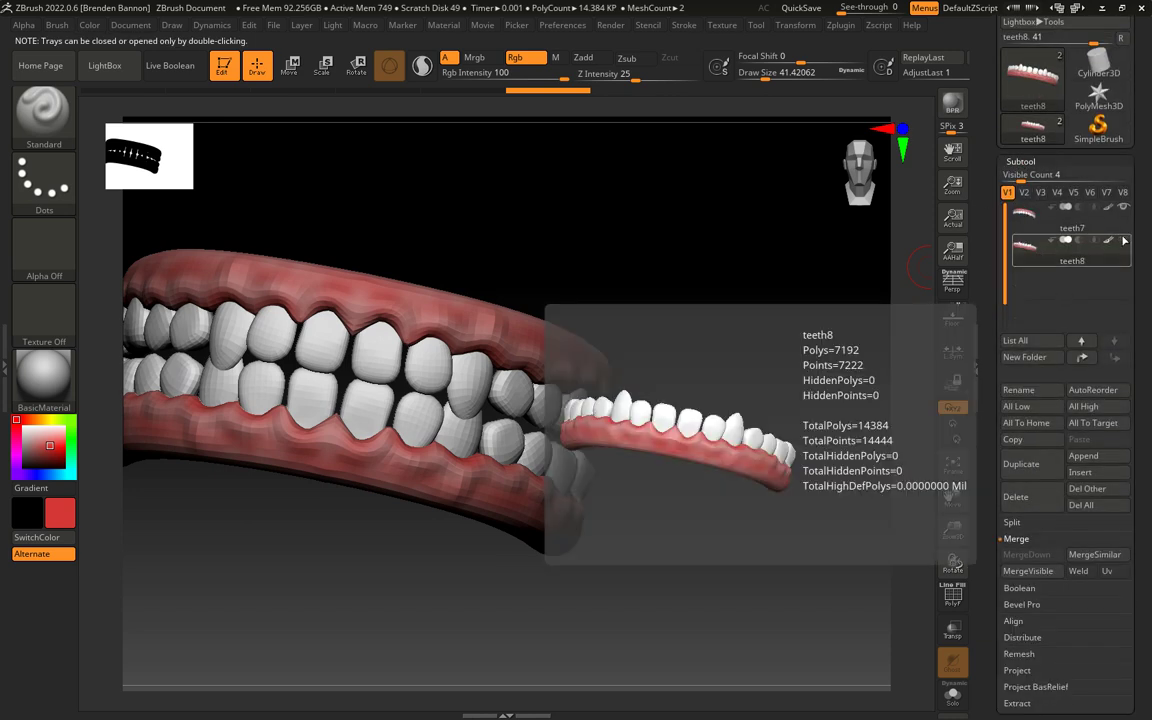
pyautogui.click(1031, 394)
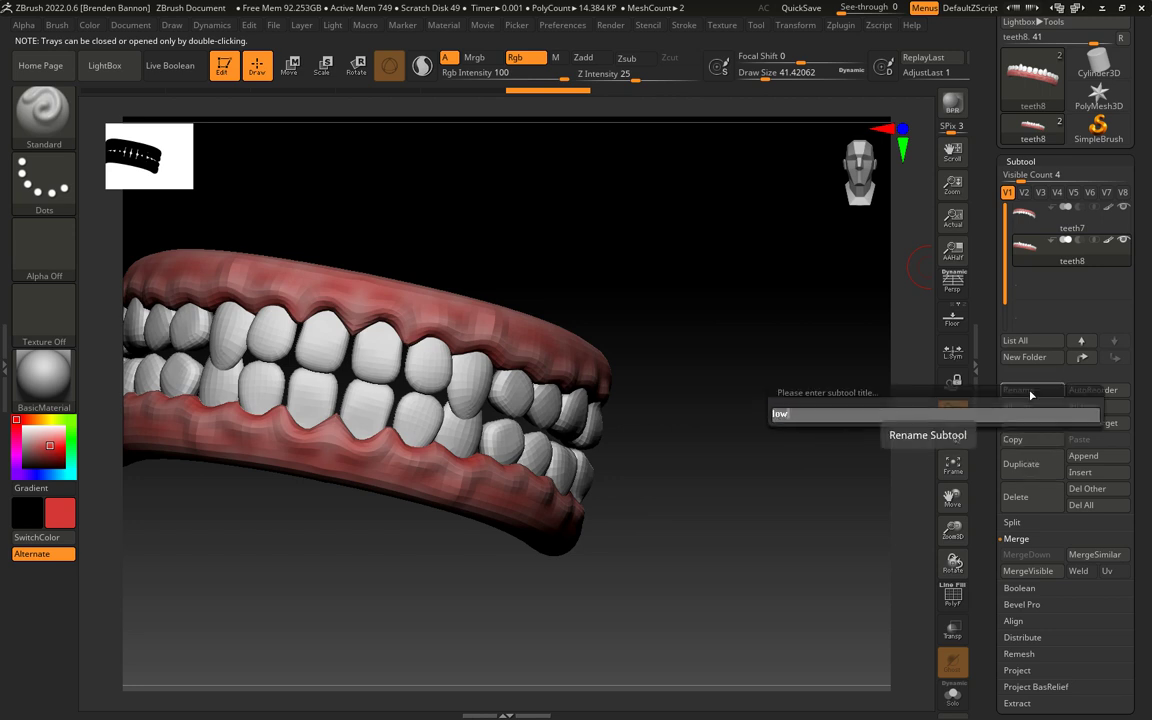
pyautogui.write('lowerteeth')
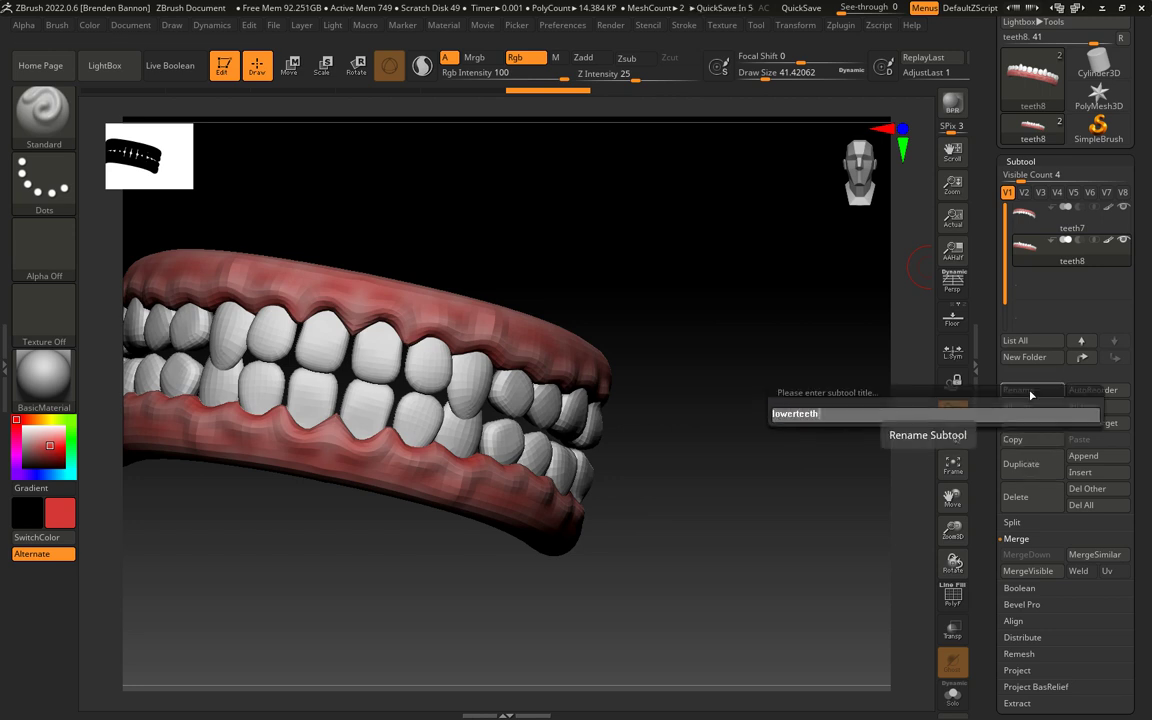
pyautogui.press('Return')
# Step: Rename the original teeth7 subtool as upperteeth
pyautogui.click(1066, 228)
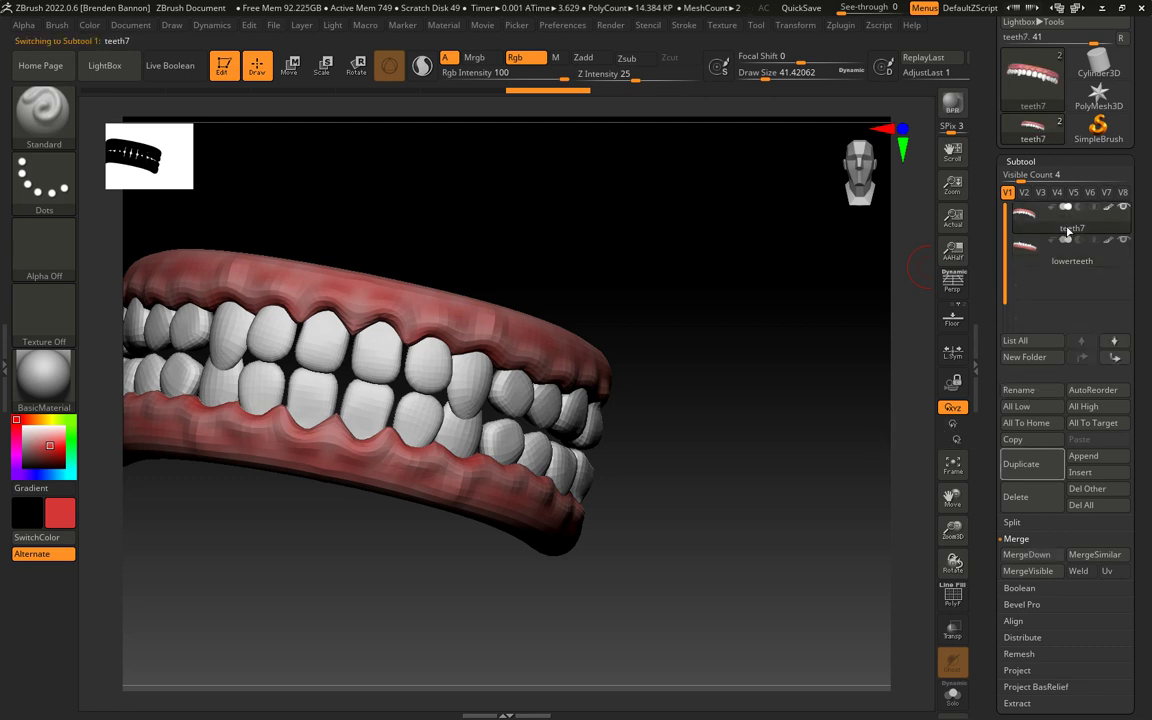
pyautogui.click(1023, 392)
pyautogui.write('upperteeth')
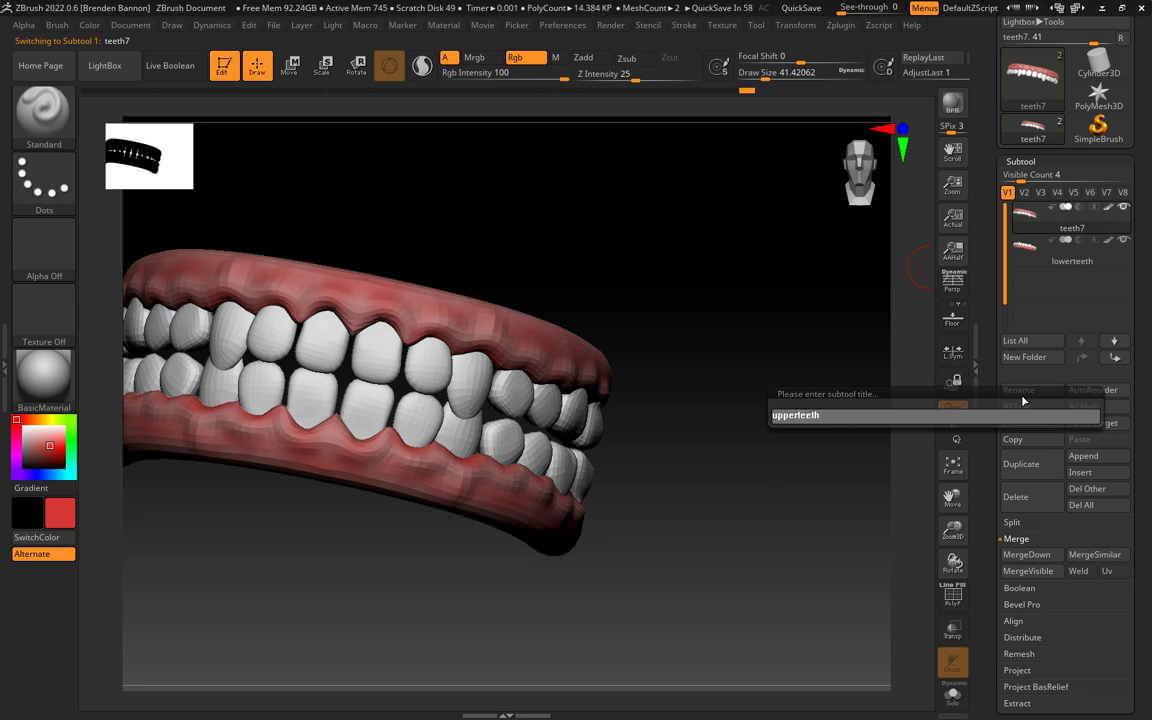
pyautogui.press('Return')
# Step: Narrow the front incisors of the lowerteeth subtool using the Move Topological brush at Draw Size 56.467
pyautogui.click(1062, 264)
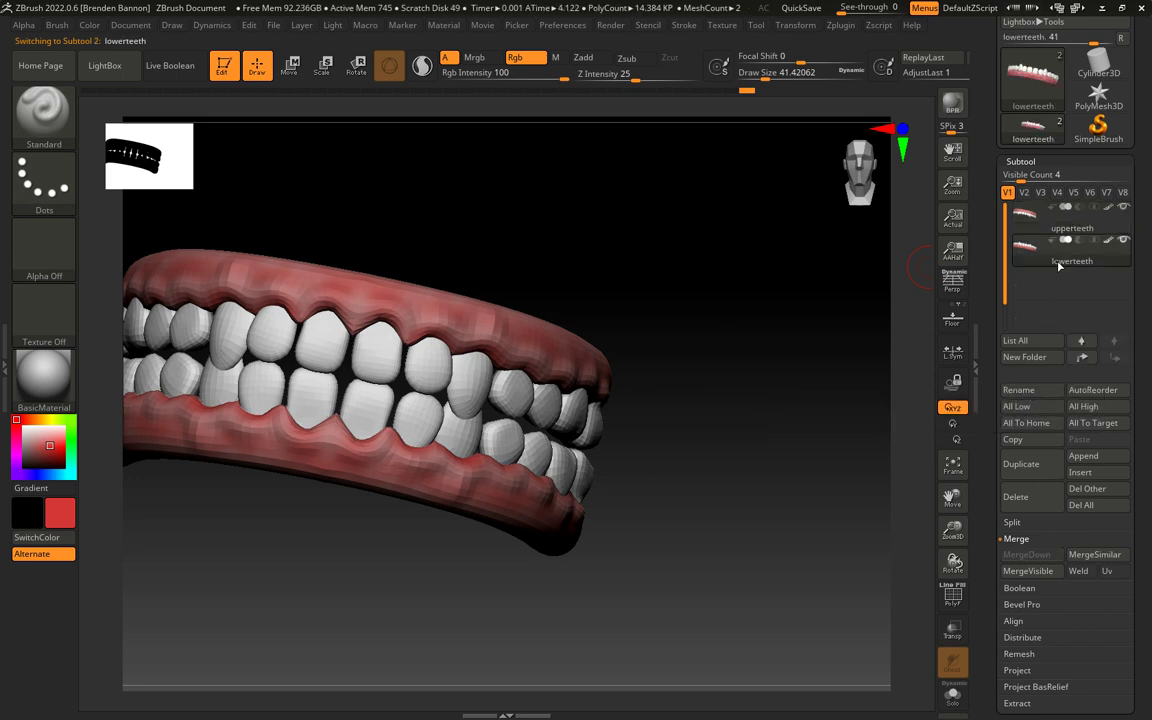
pyautogui.click(40, 106)
pyautogui.click(364, 110)
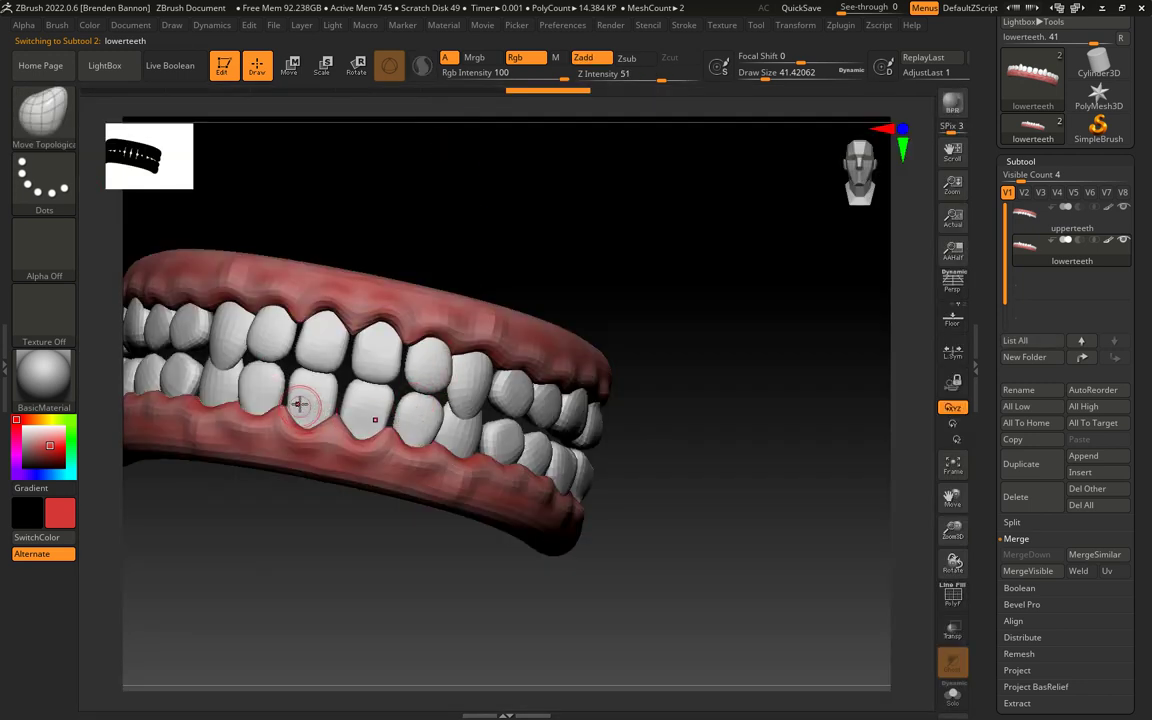
pyautogui.press('s')
pyautogui.moveTo(296, 378); pyautogui.dragTo(303, 384)
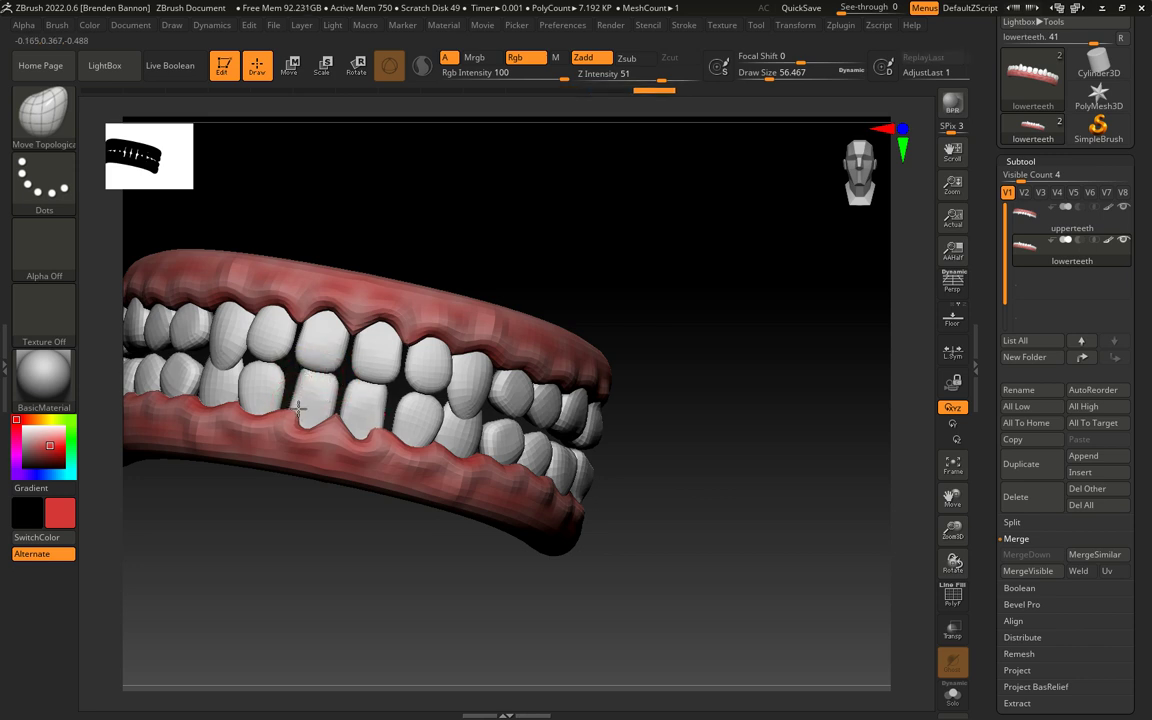
pyautogui.moveTo(625, 432); pyautogui.dragTo(648, 474)
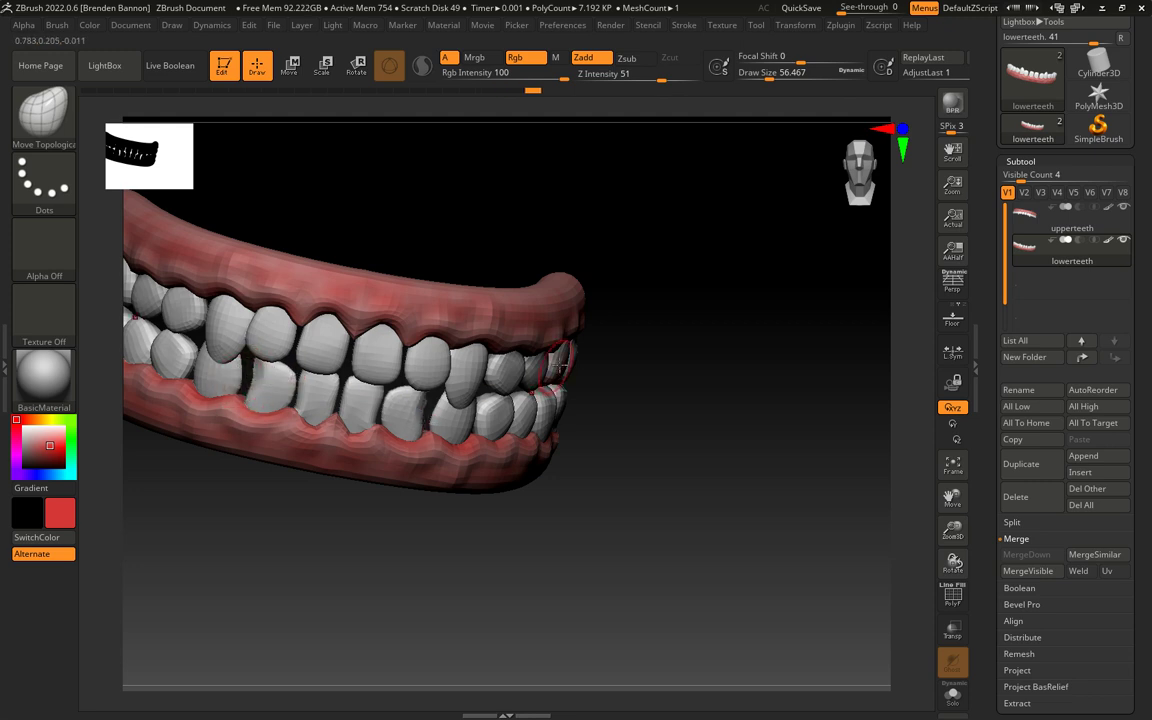
# Step: Shift the lower front teeth and canines toward the center and straighten their bases, using a Draw Size of 144.73245
pyautogui.press('s')
pyautogui.moveTo(560, 360); pyautogui.dragTo(589, 362)
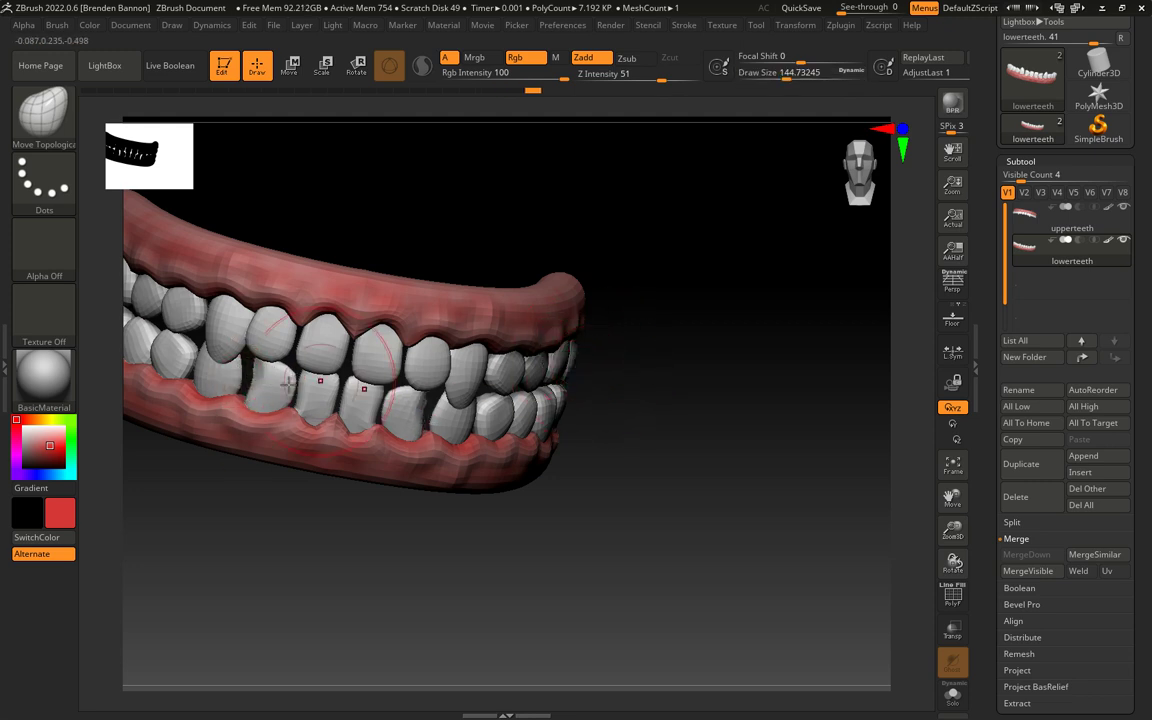
pyautogui.moveTo(222, 388)
pyautogui.mouseDown()
pyautogui.moveTo(262, 350)
pyautogui.moveTo(240, 382)
pyautogui.moveTo(318, 376)
pyautogui.moveTo(336, 408)
pyautogui.moveTo(316, 411)
pyautogui.mouseUp()
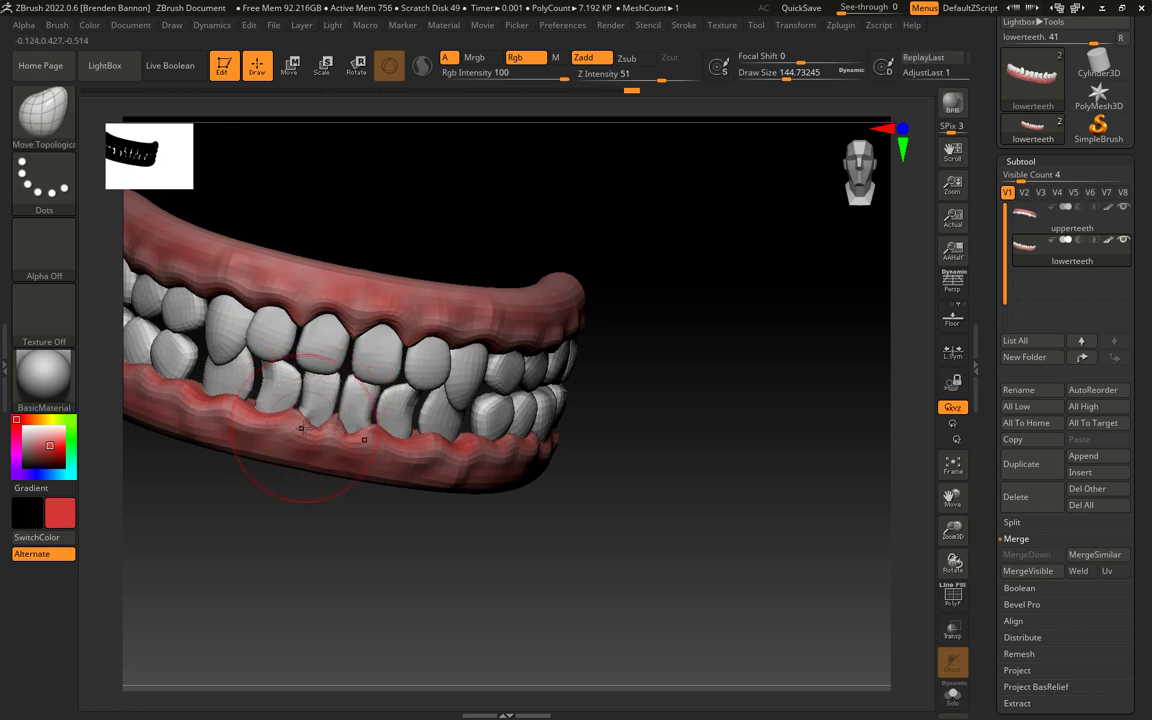
pyautogui.moveTo(284, 427); pyautogui.dragTo(321, 405)
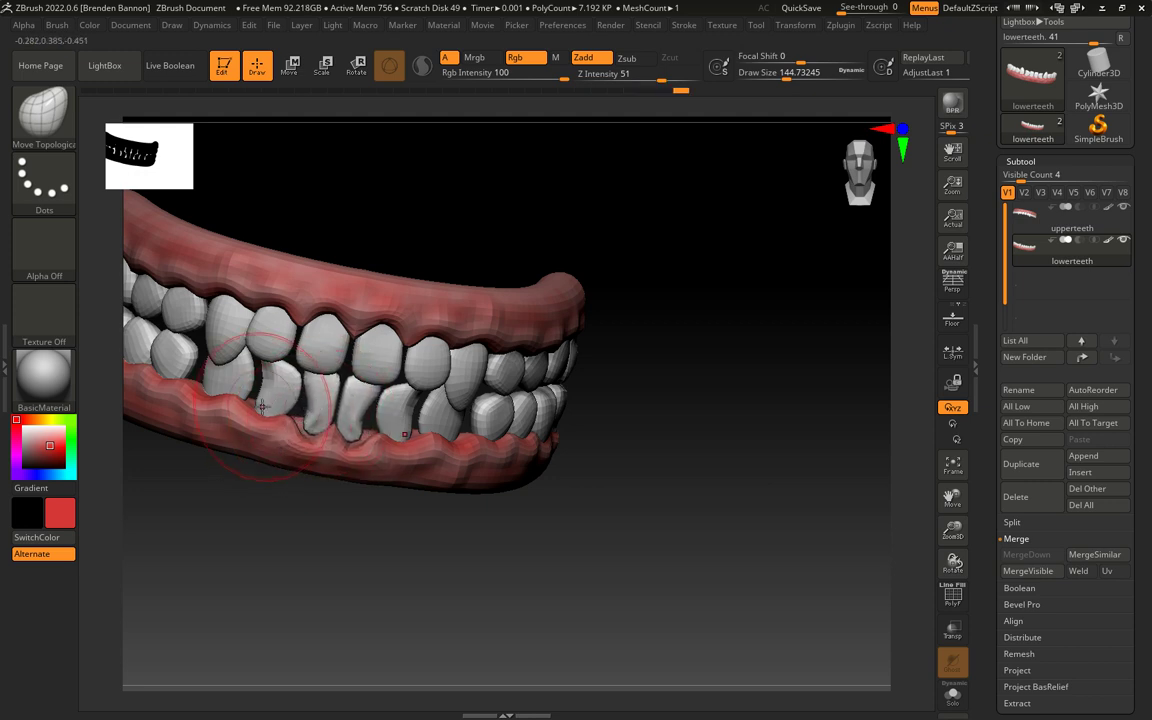
pyautogui.moveTo(292, 380); pyautogui.dragTo(301, 370)
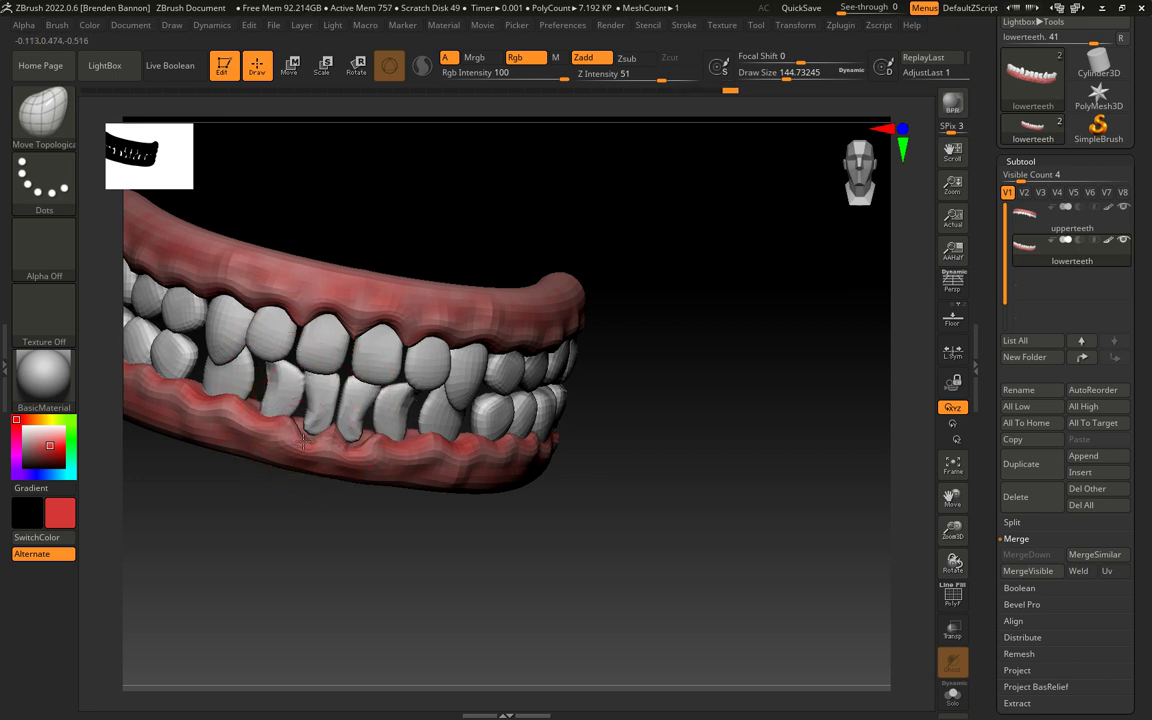
pyautogui.moveTo(303, 441); pyautogui.dragTo(311, 418)
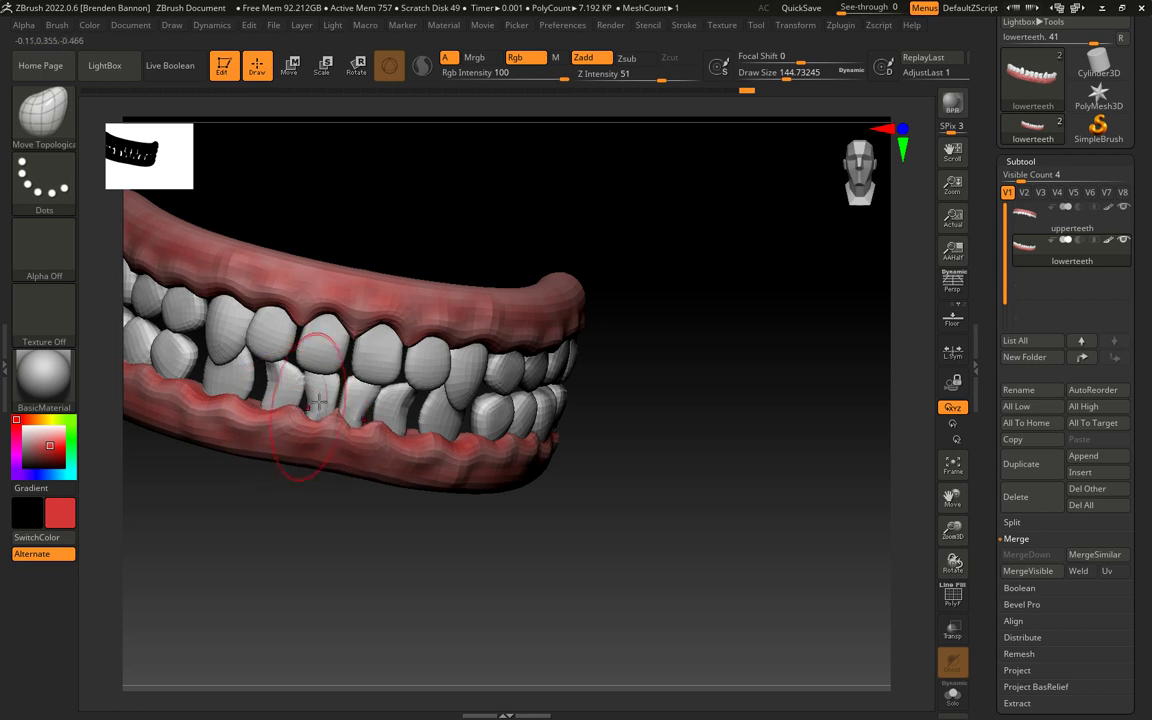
pyautogui.moveTo(309, 409); pyautogui.dragTo(326, 397)
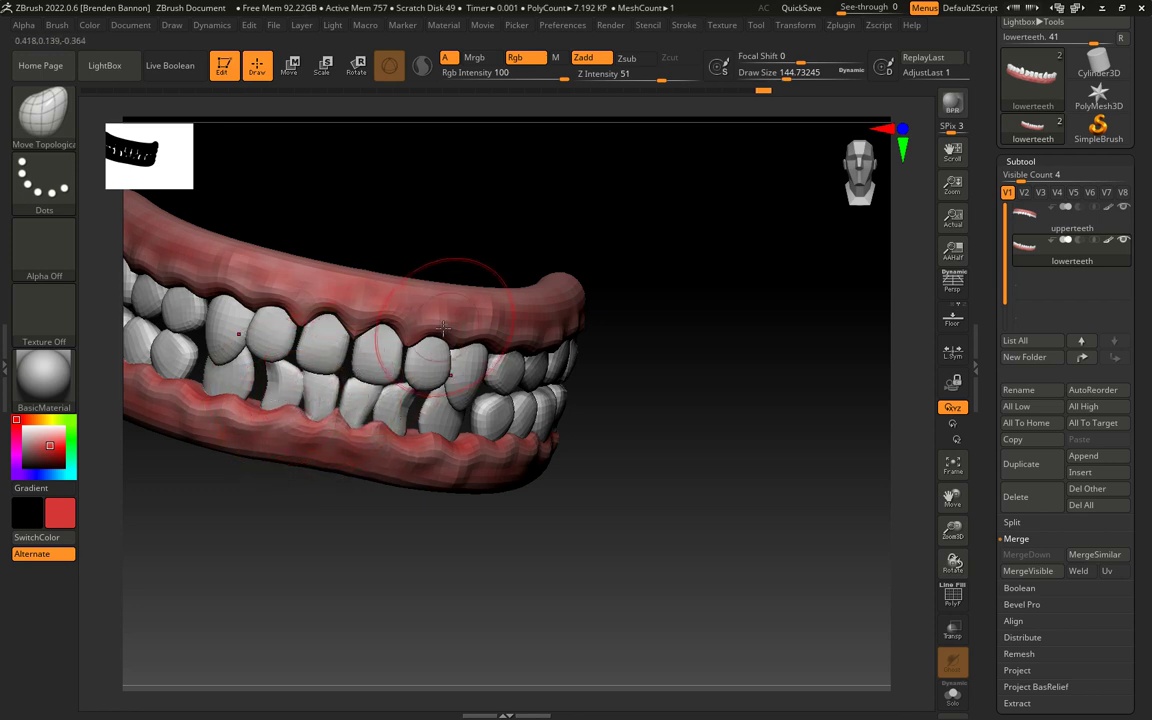
# Step: Refine the shape and spacing of the lower incisors and canines with the brush at Draw Size 86.82372
pyautogui.press('s')
pyautogui.moveTo(439, 331); pyautogui.dragTo(418, 333)
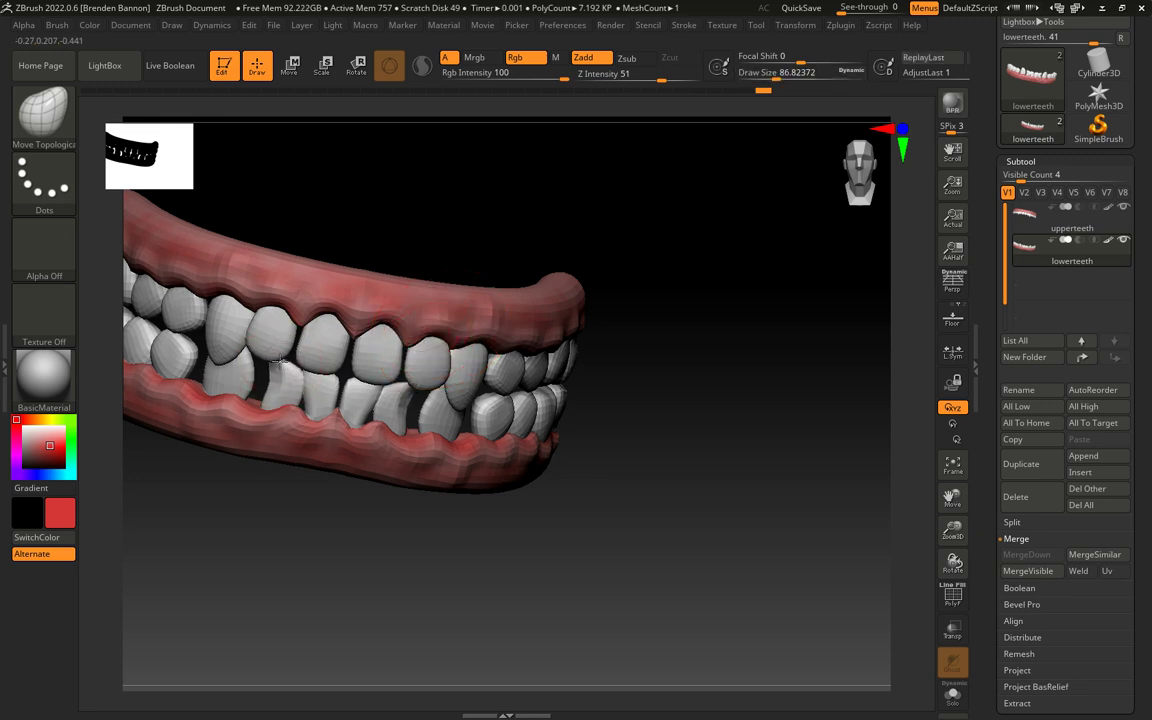
pyautogui.moveTo(267, 397); pyautogui.dragTo(267, 380)
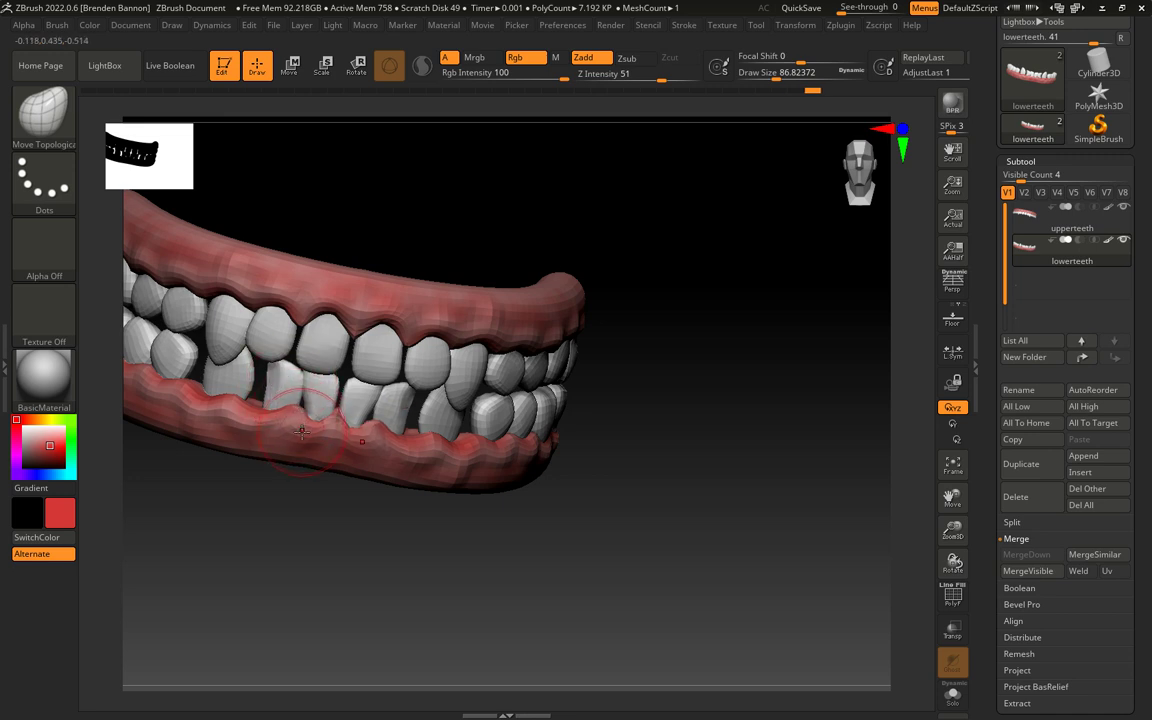
pyautogui.moveTo(262, 409); pyautogui.dragTo(231, 383)
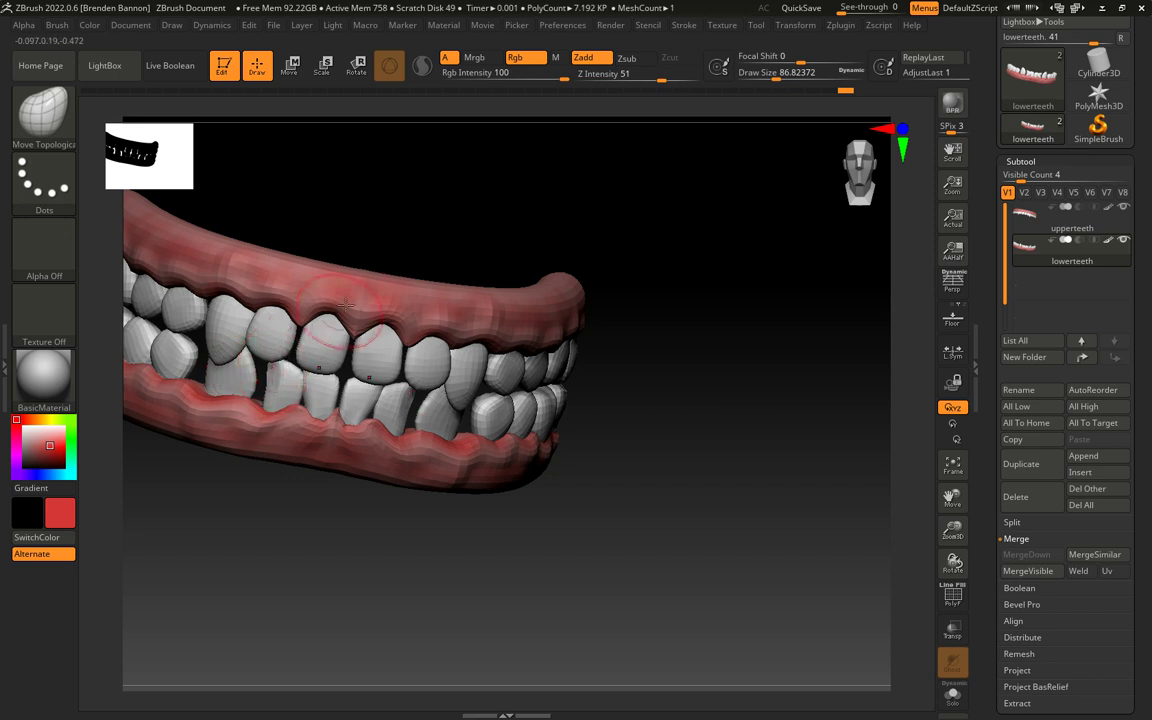
# Step: Pull the lower canines closer to the incisors with the brush at Draw Size 181.68847, undoing the last adjustment
pyautogui.press('s')
pyautogui.moveTo(369, 279); pyautogui.dragTo(391, 279)
pyautogui.moveTo(237, 384); pyautogui.dragTo(250, 376)
pyautogui.moveTo(508, 268); pyautogui.dragTo(522, 342)
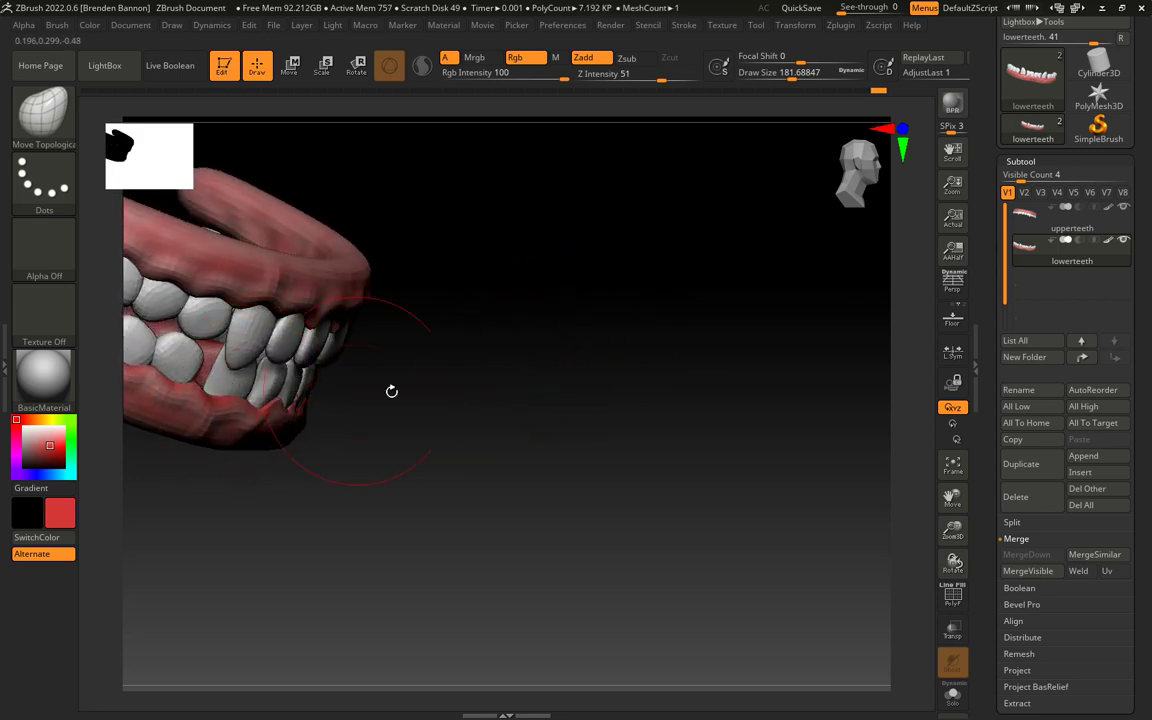
pyautogui.moveTo(340, 389); pyautogui.dragTo(358, 368)
pyautogui.moveTo(450, 398)
pyautogui.mouseDown()
pyautogui.moveTo(248, 378)
pyautogui.moveTo(251, 368)
pyautogui.moveTo(291, 399)
pyautogui.moveTo(293, 385)
pyautogui.moveTo(282, 390)
pyautogui.mouseUp()
pyautogui.hotkey('ctrl', 'z')
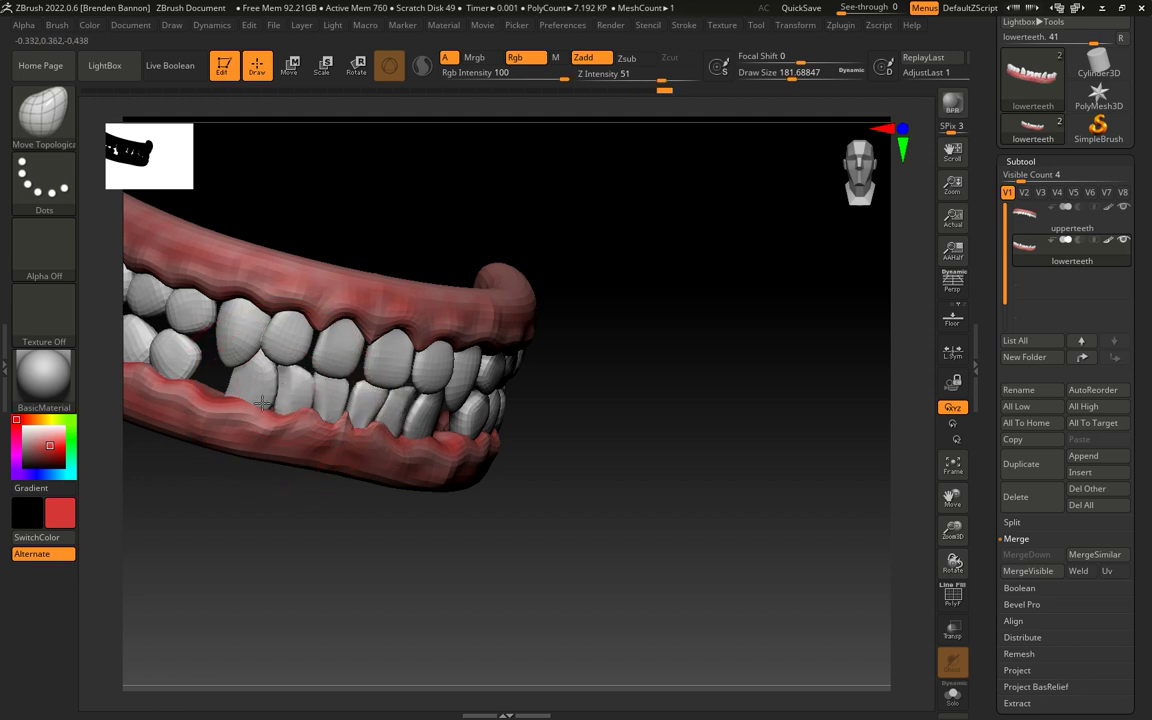
# Step: Slide the lower premolars and molars forward to close the gap behind the canines, using a Draw Size of 305.09512
pyautogui.moveTo(417, 500)
pyautogui.mouseDown()
pyautogui.moveTo(419, 558)
pyautogui.moveTo(406, 537)
pyautogui.moveTo(440, 525)
pyautogui.moveTo(604, 555)
pyautogui.mouseUp()
pyautogui.press('s')
pyautogui.moveTo(453, 518); pyautogui.dragTo(466, 519)
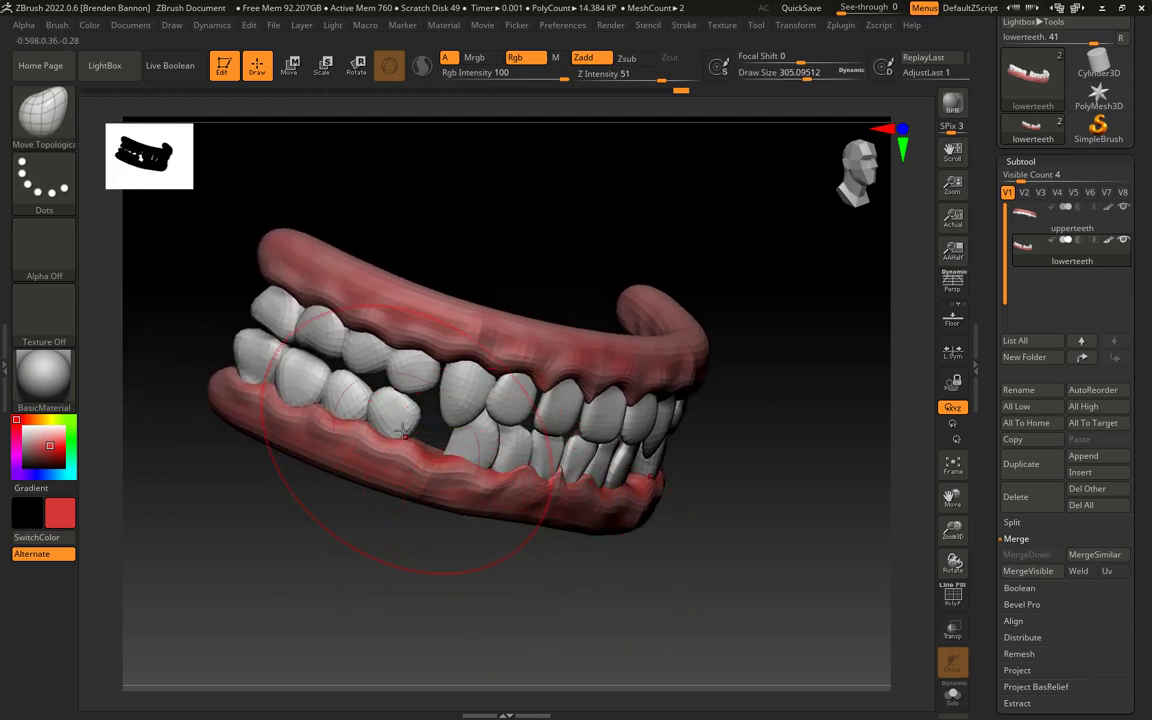
pyautogui.moveTo(387, 412)
pyautogui.mouseDown()
pyautogui.moveTo(419, 417)
pyautogui.moveTo(430, 442)
pyautogui.mouseUp()
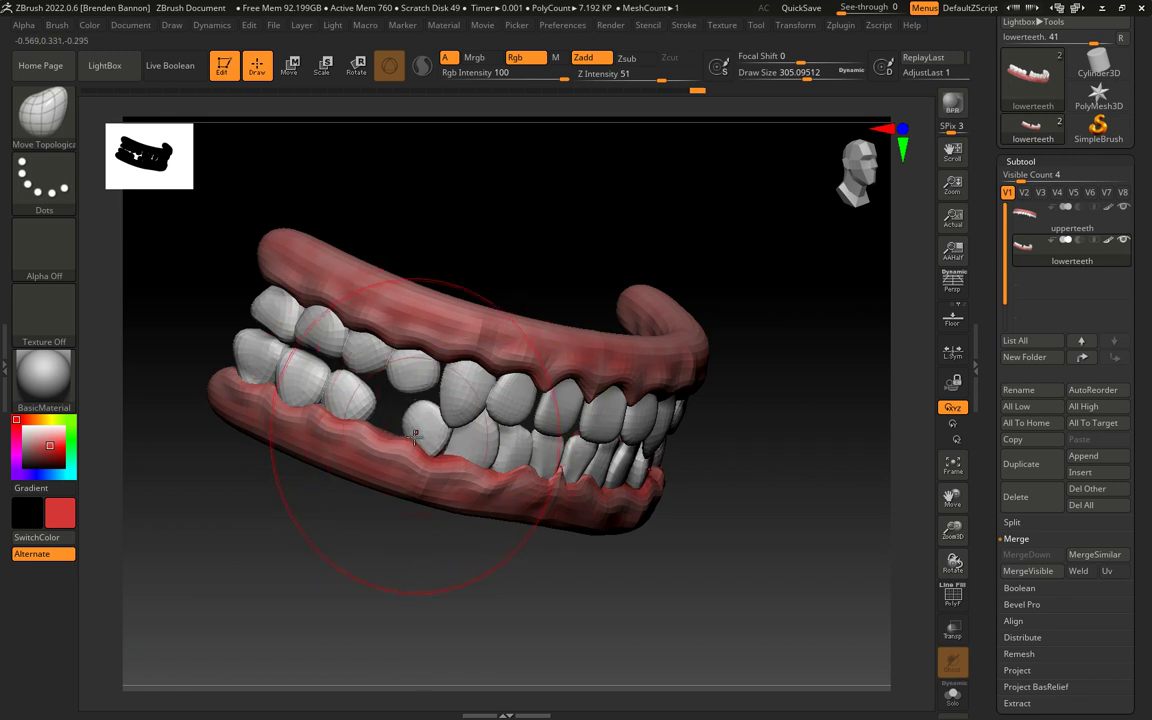
pyautogui.moveTo(357, 403); pyautogui.dragTo(384, 421)
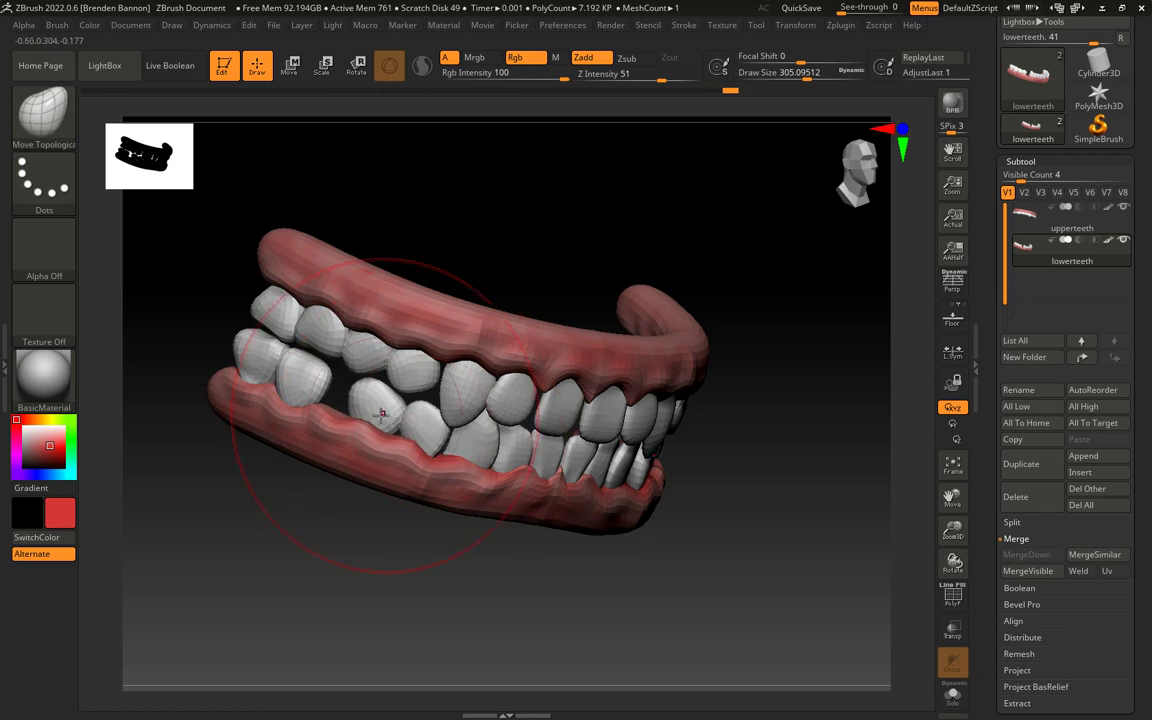
pyautogui.moveTo(296, 374)
pyautogui.mouseDown()
pyautogui.moveTo(310, 380)
pyautogui.moveTo(288, 380)
pyautogui.moveTo(332, 388)
pyautogui.moveTo(348, 409)
pyautogui.moveTo(390, 414)
pyautogui.mouseUp()
# Step: Widen and realign the lower incisors and canines with the Move Topological brush at Draw Size 153.5755, undoing the last adjustment
pyautogui.moveTo(642, 557)
pyautogui.mouseDown()
pyautogui.moveTo(589, 561)
pyautogui.moveTo(535, 607)
pyautogui.moveTo(479, 630)
pyautogui.moveTo(492, 589)
pyautogui.moveTo(458, 586)
pyautogui.mouseUp()
pyautogui.press('s')
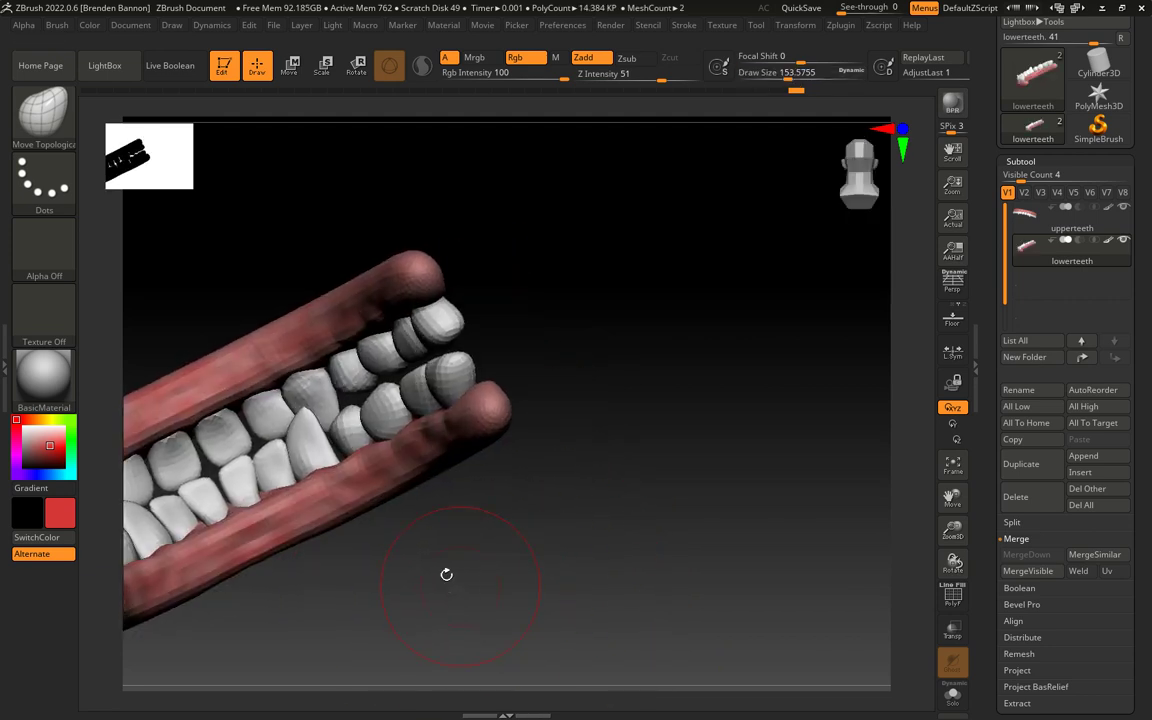
pyautogui.moveTo(296, 462)
pyautogui.mouseDown()
pyautogui.moveTo(306, 437)
pyautogui.moveTo(288, 427)
pyautogui.mouseUp()
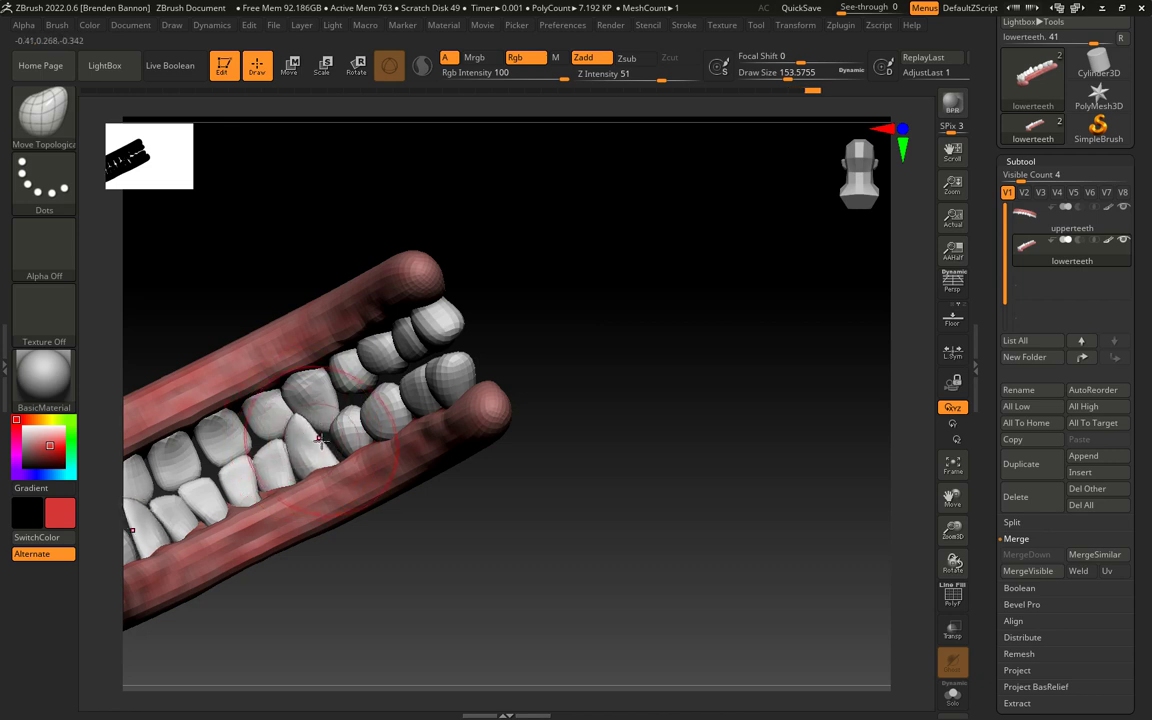
pyautogui.moveTo(475, 458); pyautogui.dragTo(578, 505)
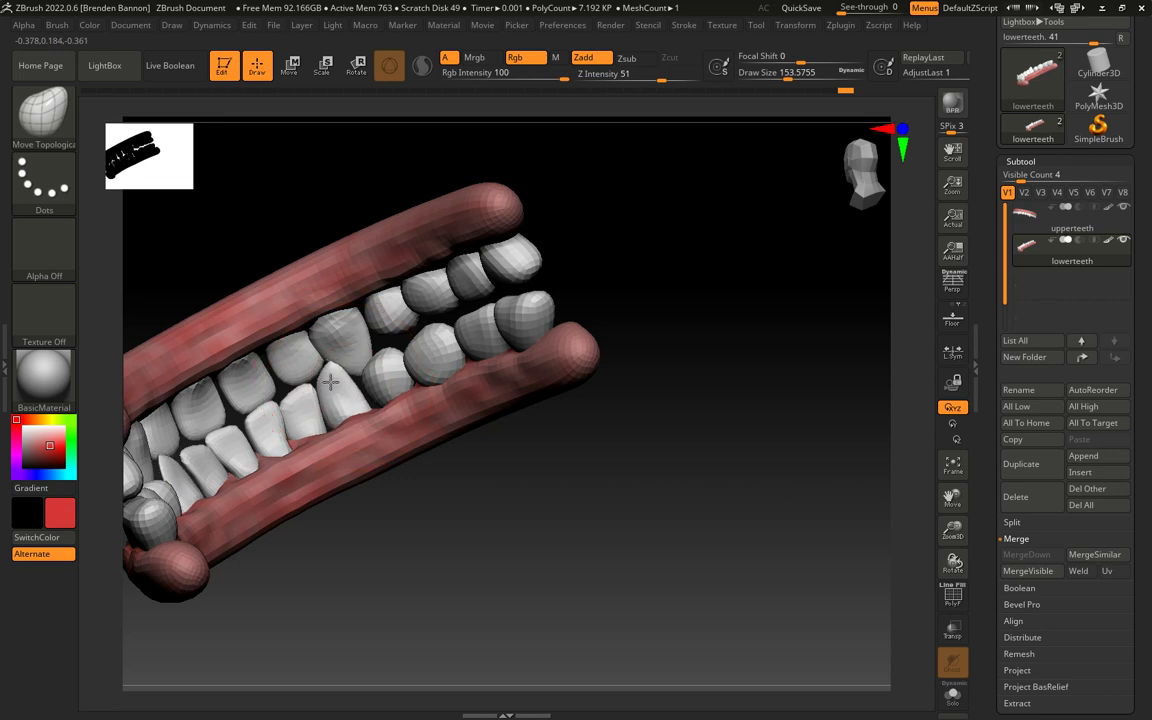
pyautogui.moveTo(492, 524); pyautogui.dragTo(465, 532)
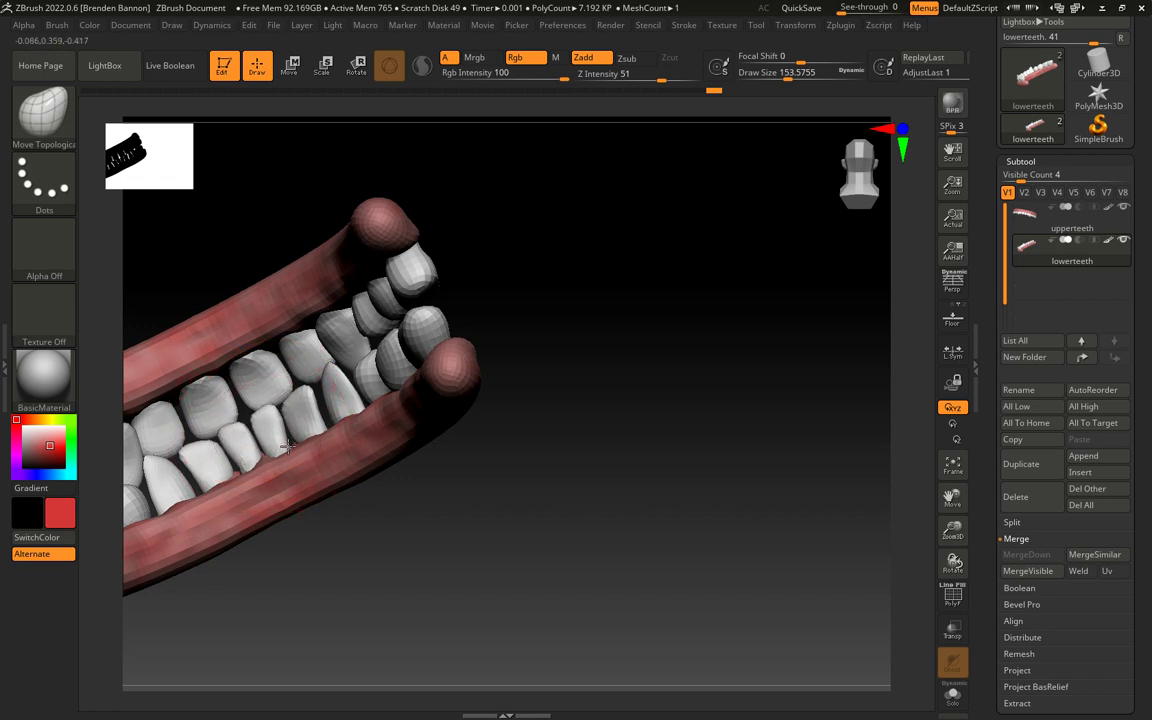
pyautogui.moveTo(422, 508); pyautogui.dragTo(375, 450)
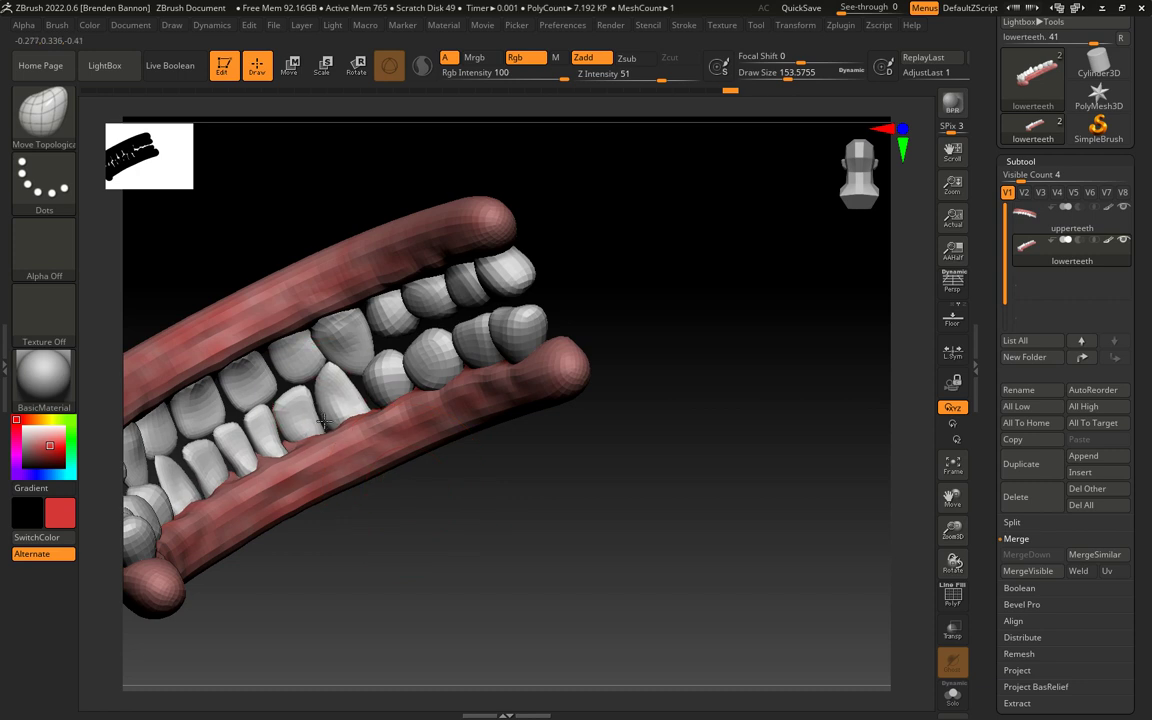
pyautogui.moveTo(489, 473); pyautogui.dragTo(389, 398, button='right')
pyautogui.moveTo(389, 398); pyautogui.dragTo(386, 390)
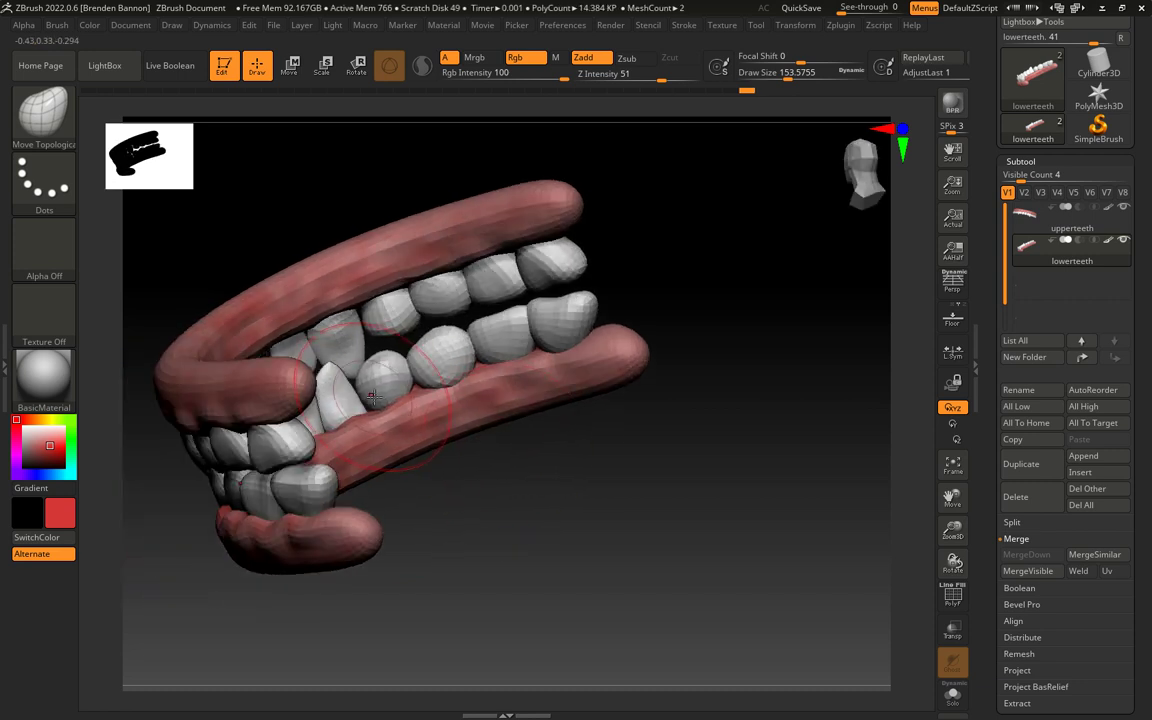
pyautogui.hotkey('ctrl', 'z')
pyautogui.moveTo(337, 386); pyautogui.dragTo(455, 510, button='right')
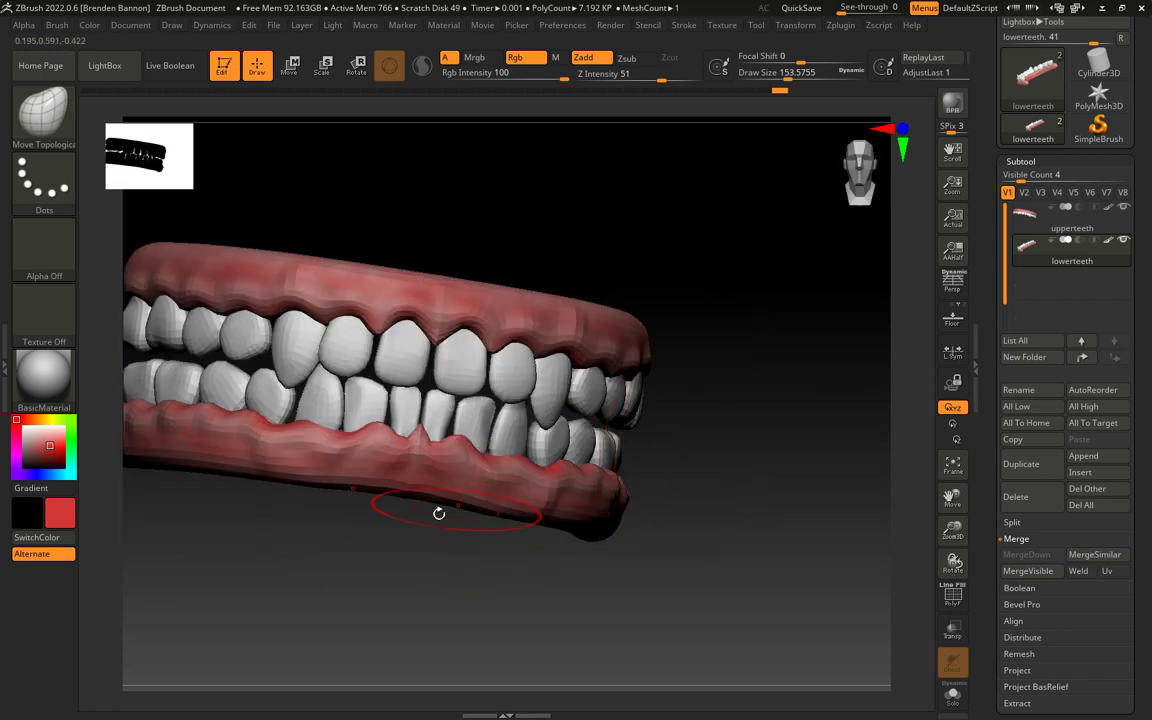
# Step: Select the upperteeth subtool and reshape its incisors to close the gaps between the front teeth
pyautogui.click(1045, 218)
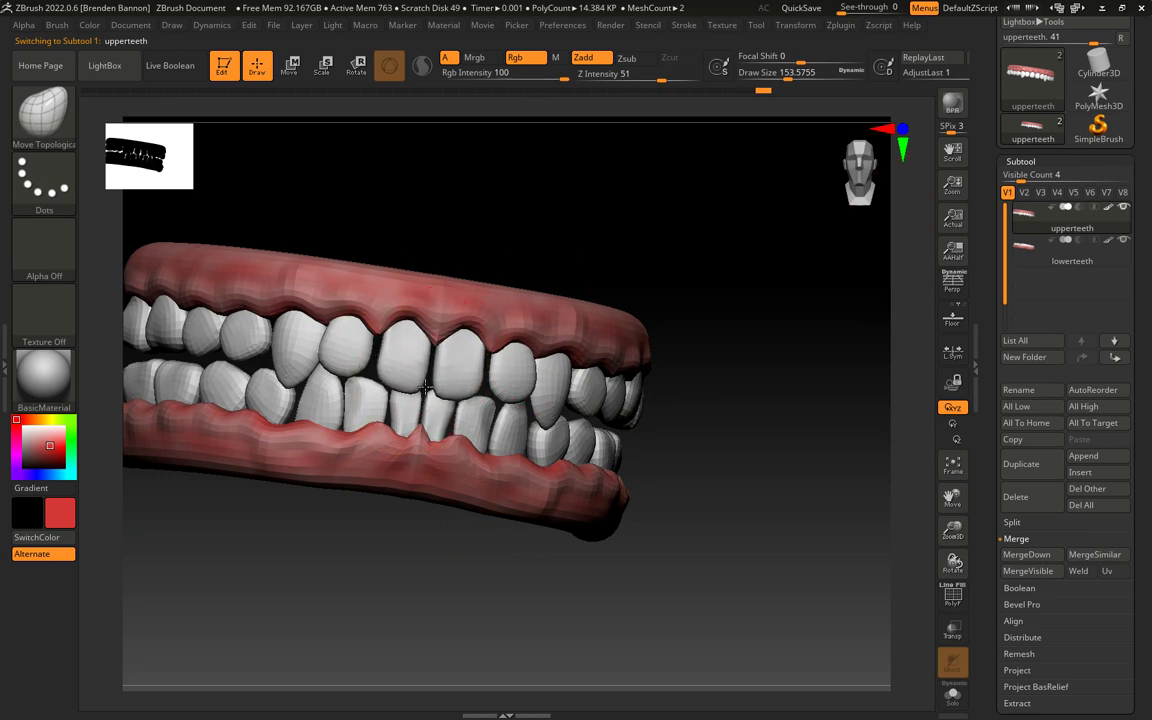
pyautogui.moveTo(430, 385); pyautogui.dragTo(422, 380)
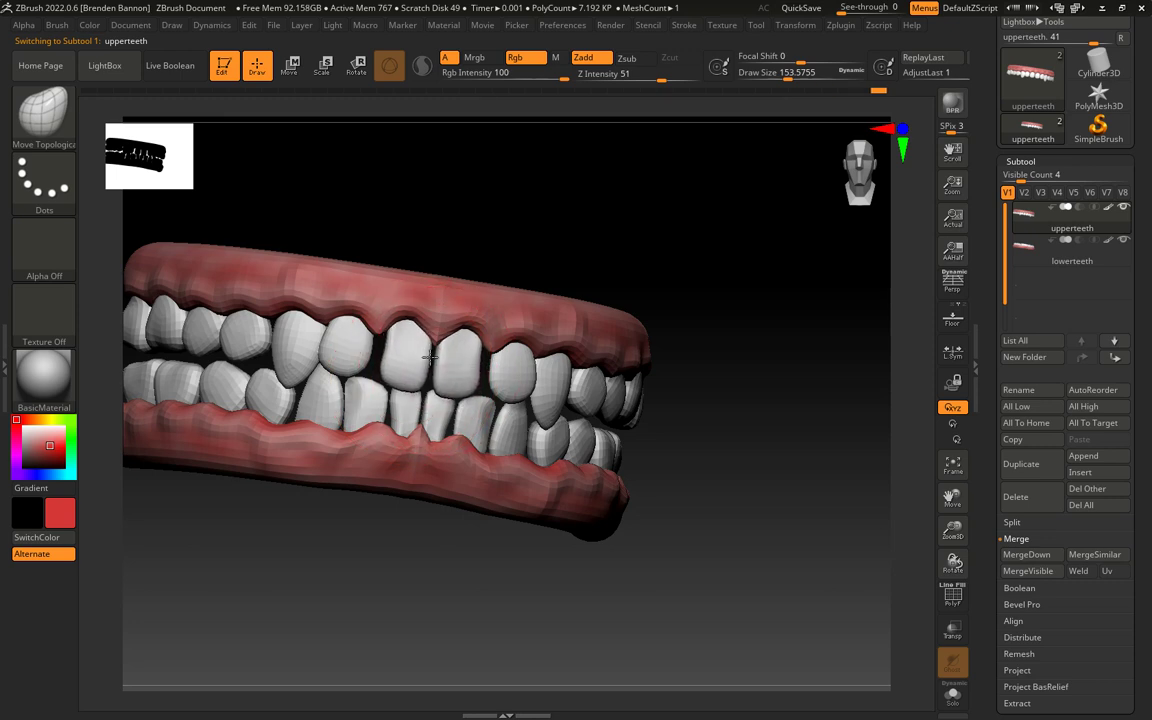
pyautogui.moveTo(359, 342); pyautogui.dragTo(376, 352)
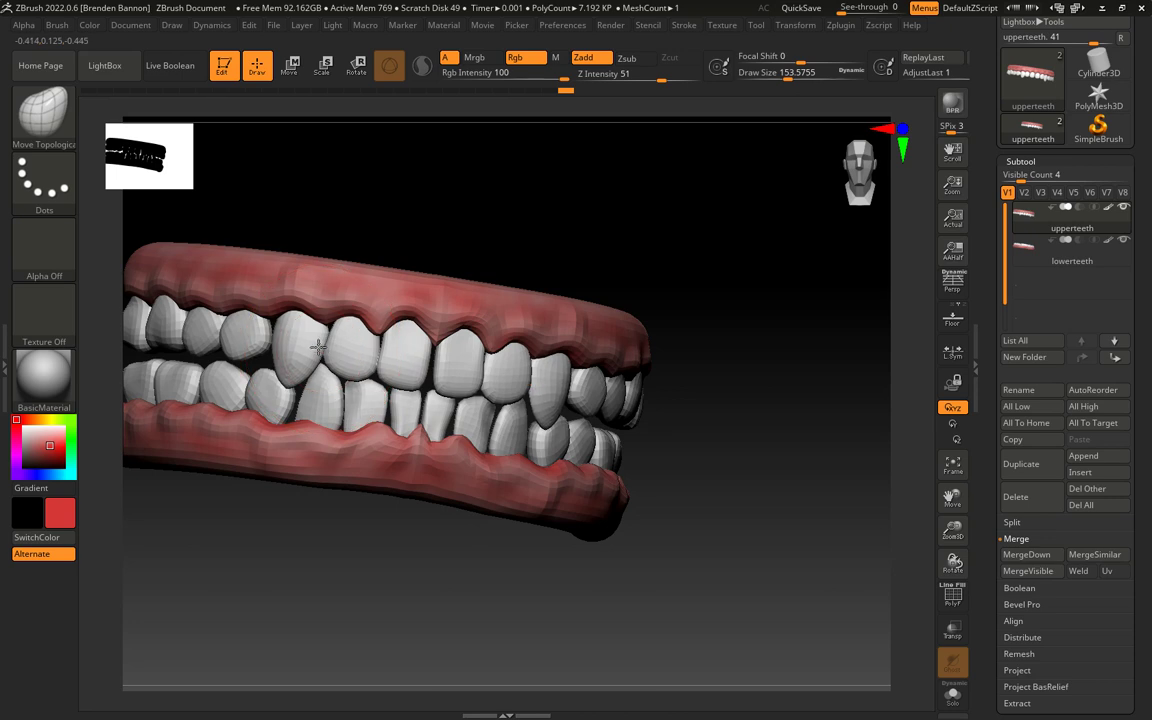
pyautogui.moveTo(721, 521); pyautogui.dragTo(673, 471)
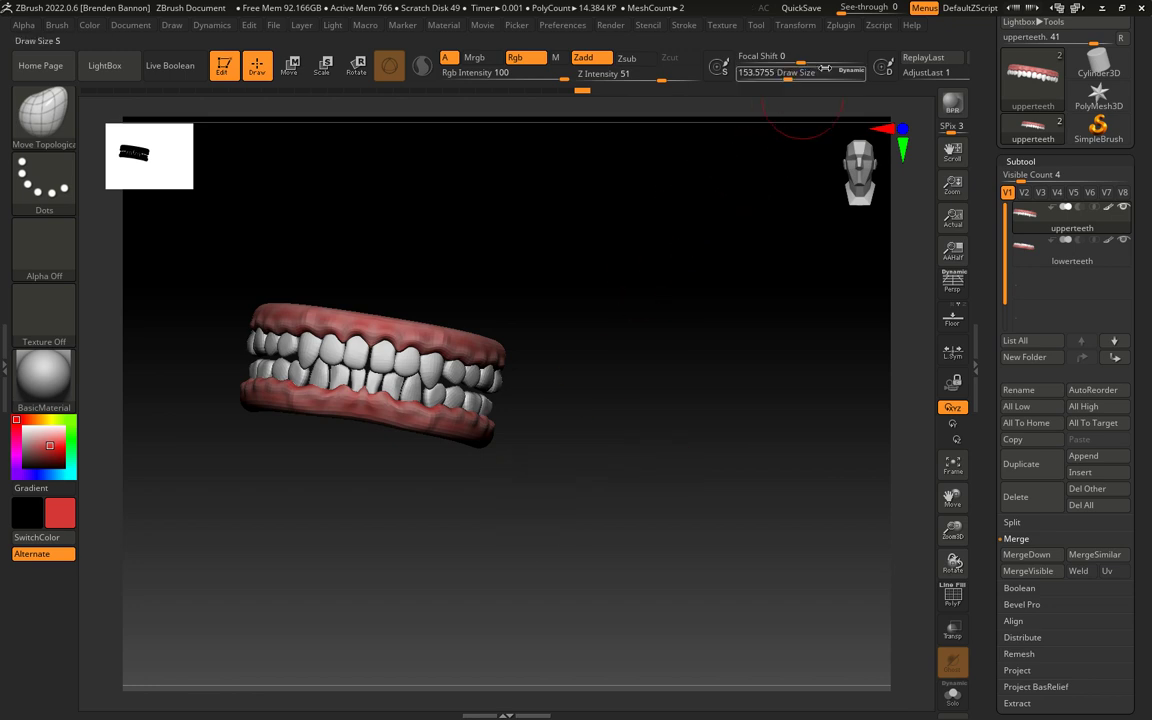
# Step: Save the ZTool as teeth in the teeth folder using SubTool Master
pyautogui.click(841, 27)
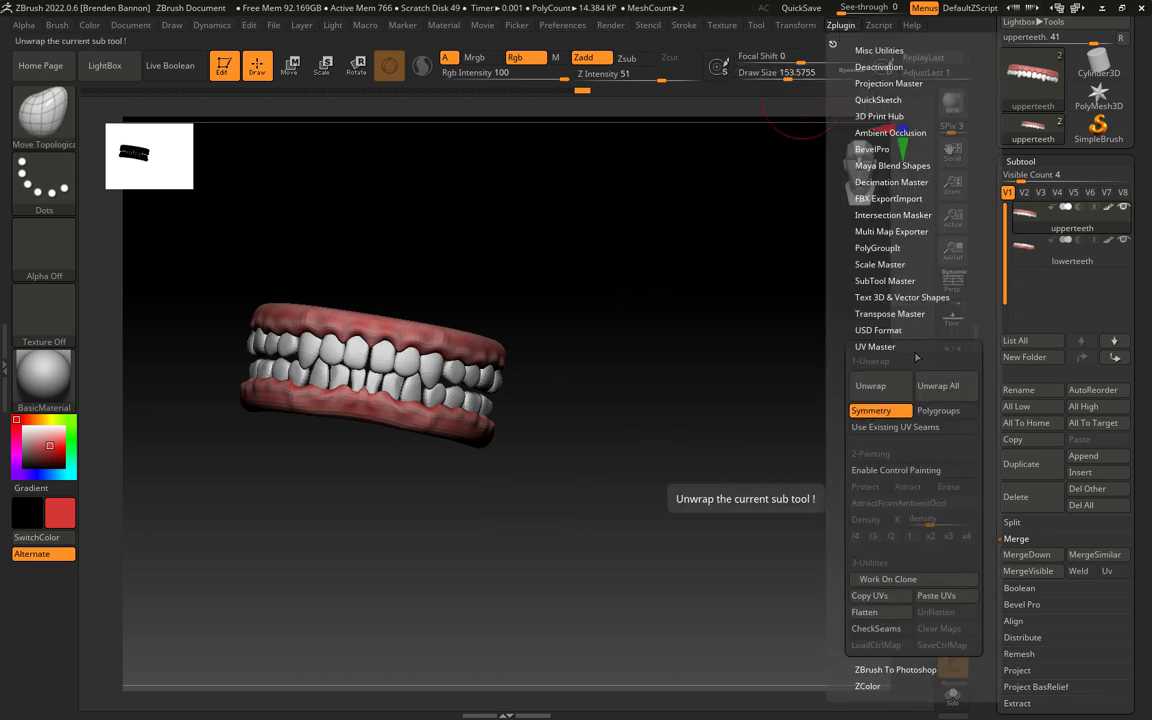
pyautogui.click(885, 279)
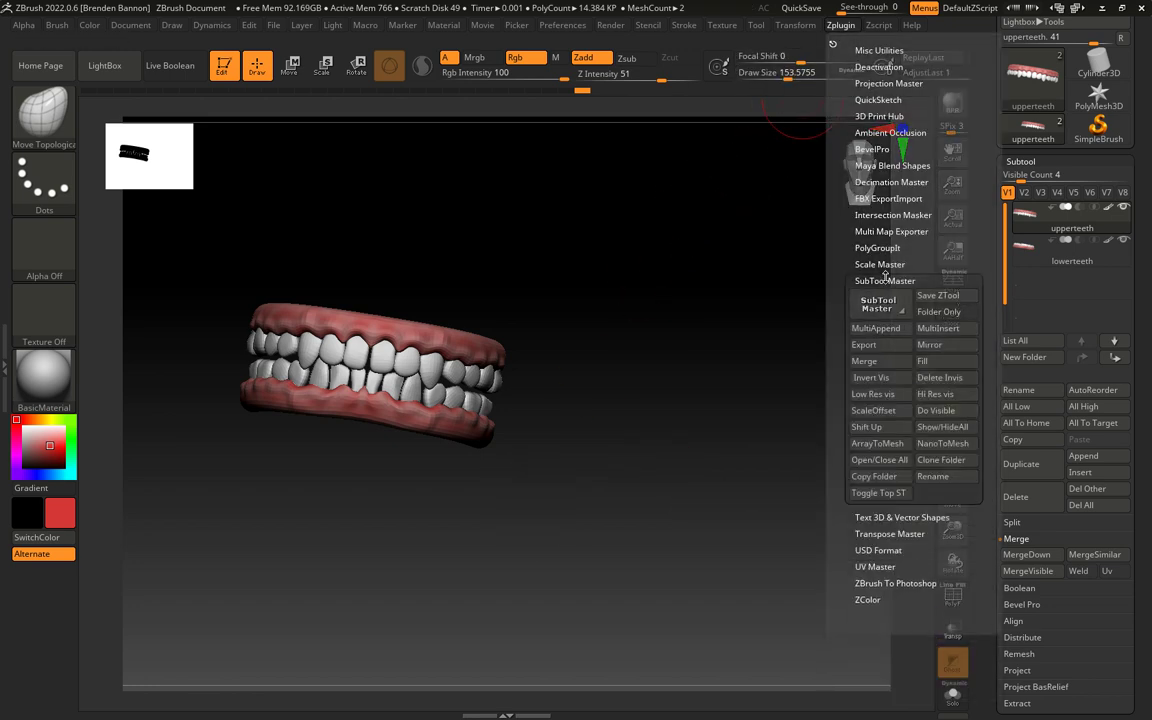
pyautogui.click(951, 296)
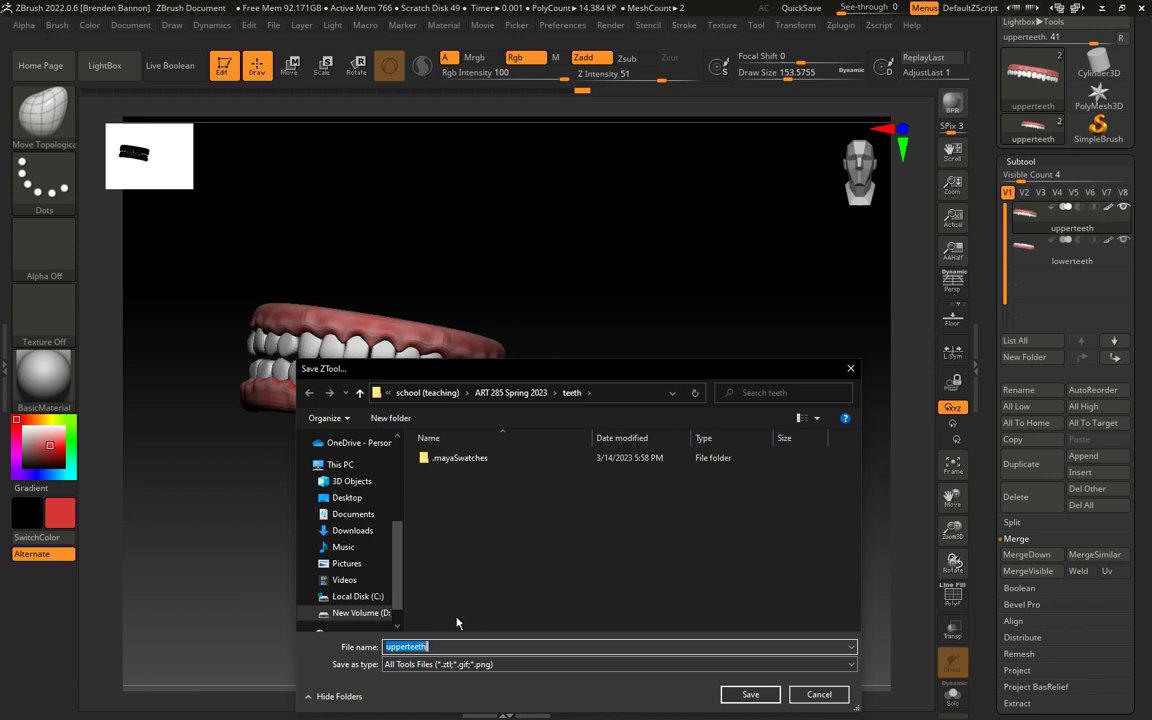
pyautogui.write('teet')
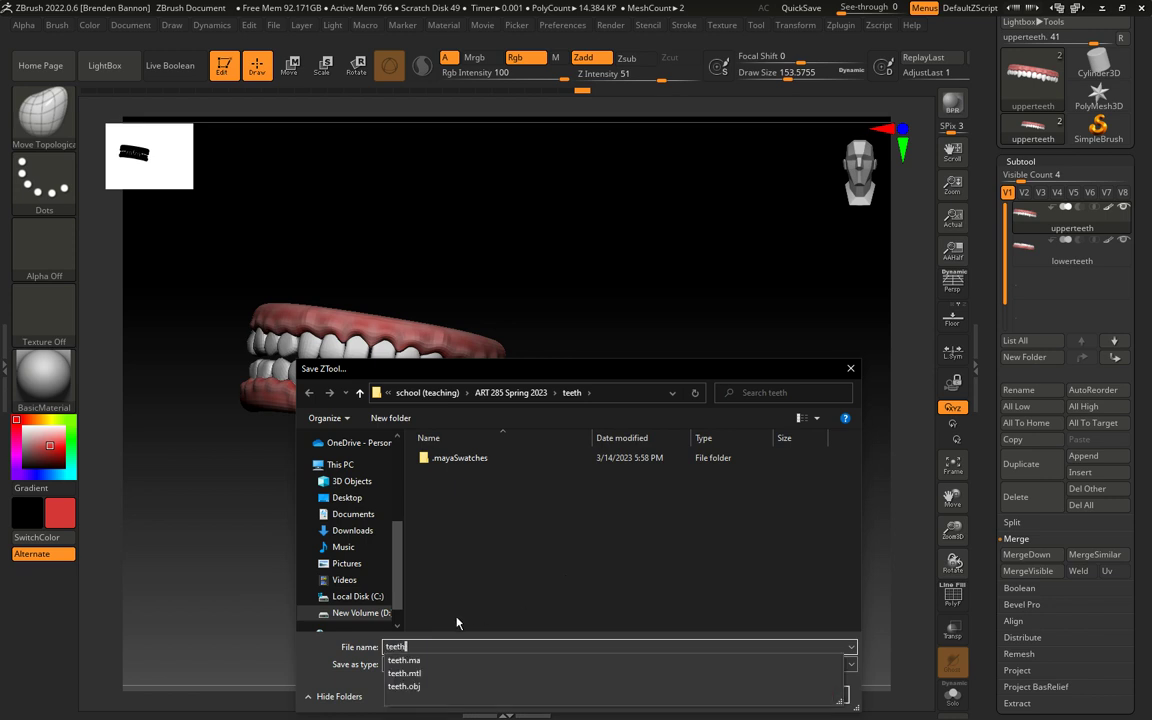
pyautogui.click(699, 627)
pyautogui.click(750, 692)
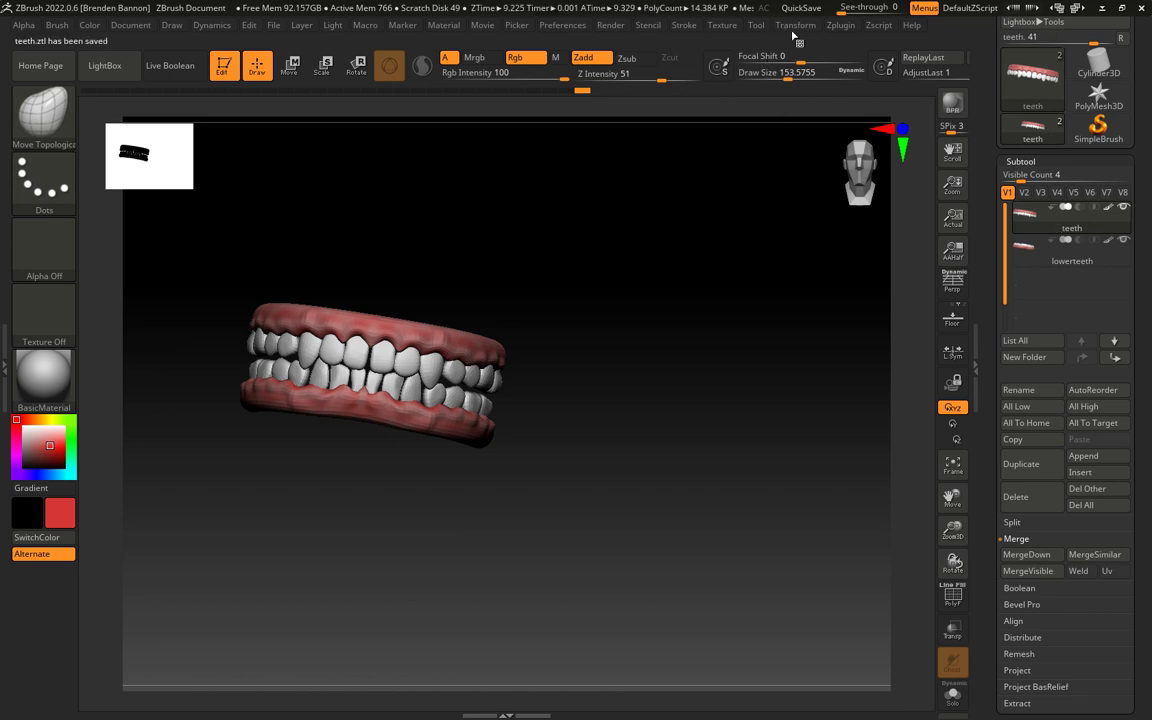
# Step: Start a SubTool Master export in .obj format with Clear Masking and Show Hidden Points enabled
pyautogui.click(841, 27)
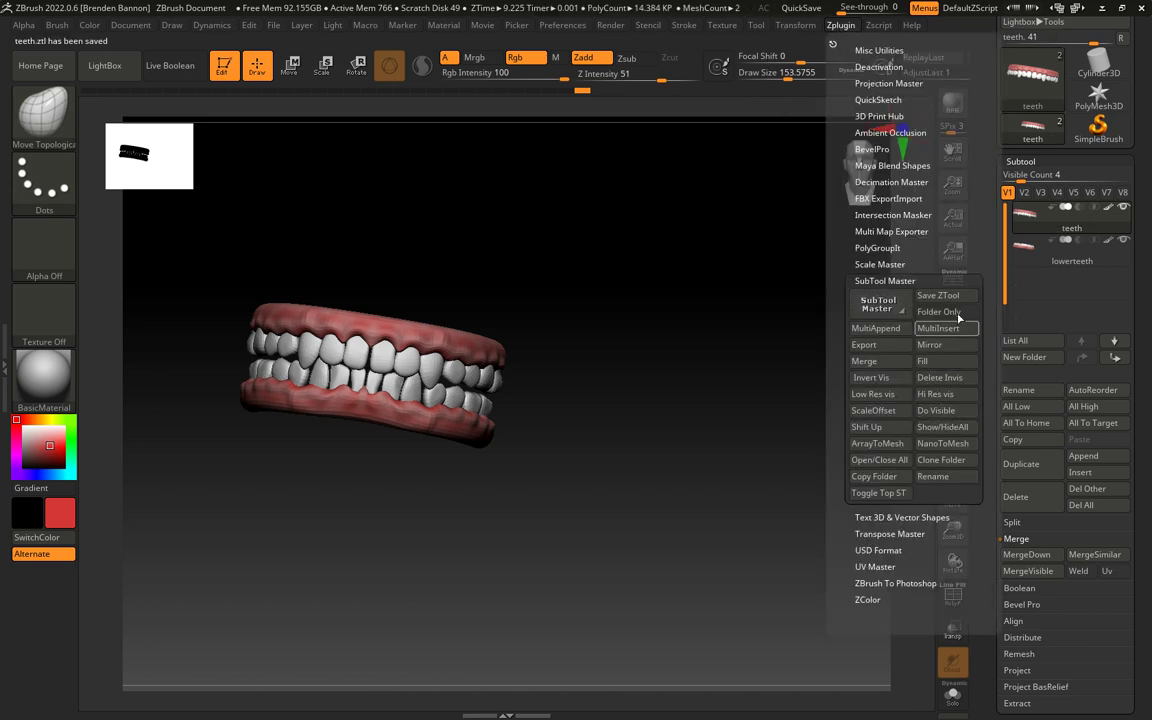
pyautogui.click(866, 345)
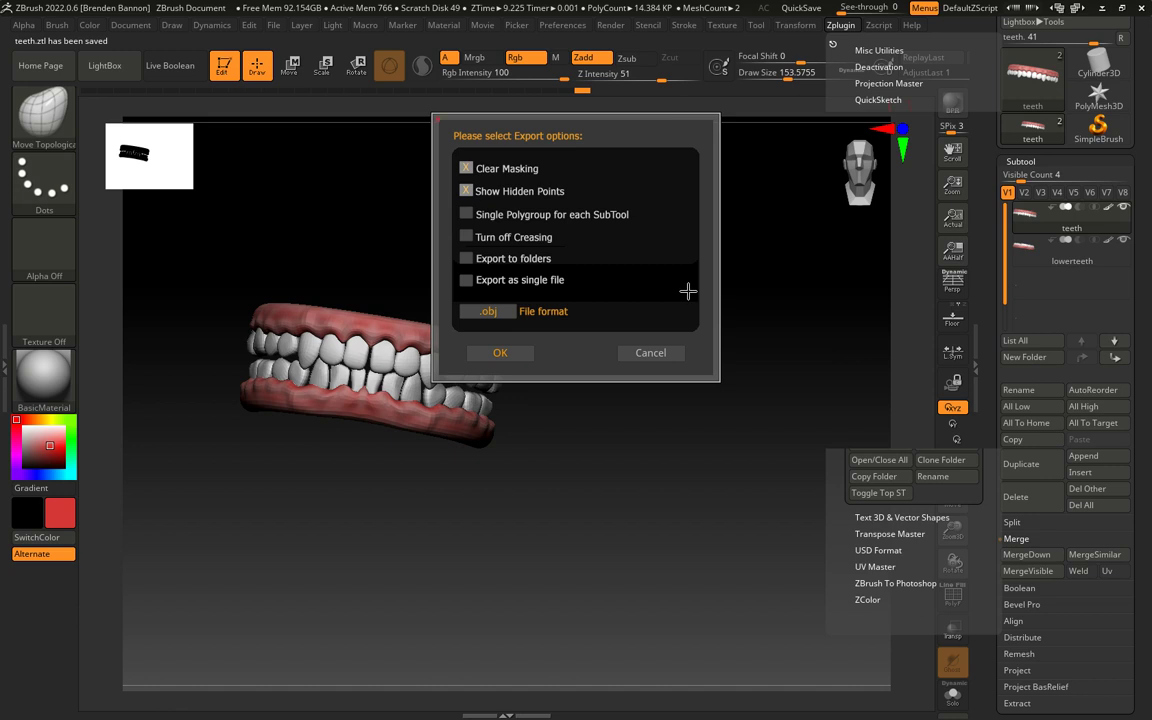
pyautogui.click(502, 357)
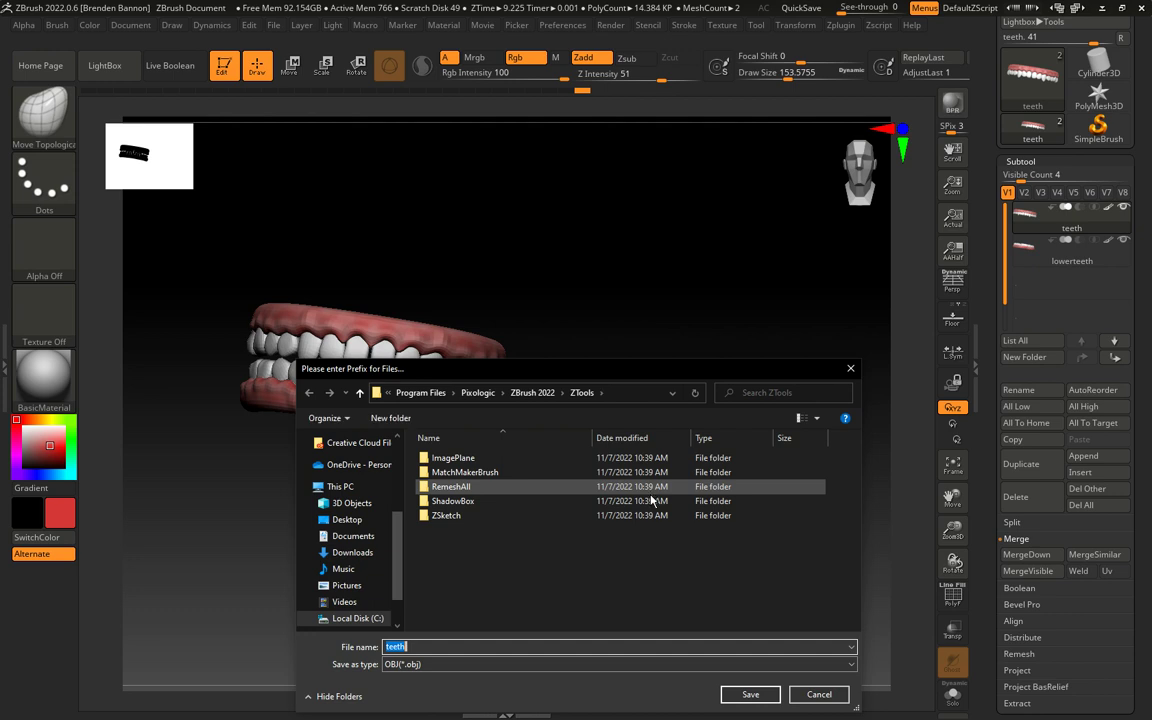
# Step: Browse to the school (teaching) folder in the backup folder on New Volume (D:) as the export destination
pyautogui.moveTo(399, 540); pyautogui.dragTo(398, 446)
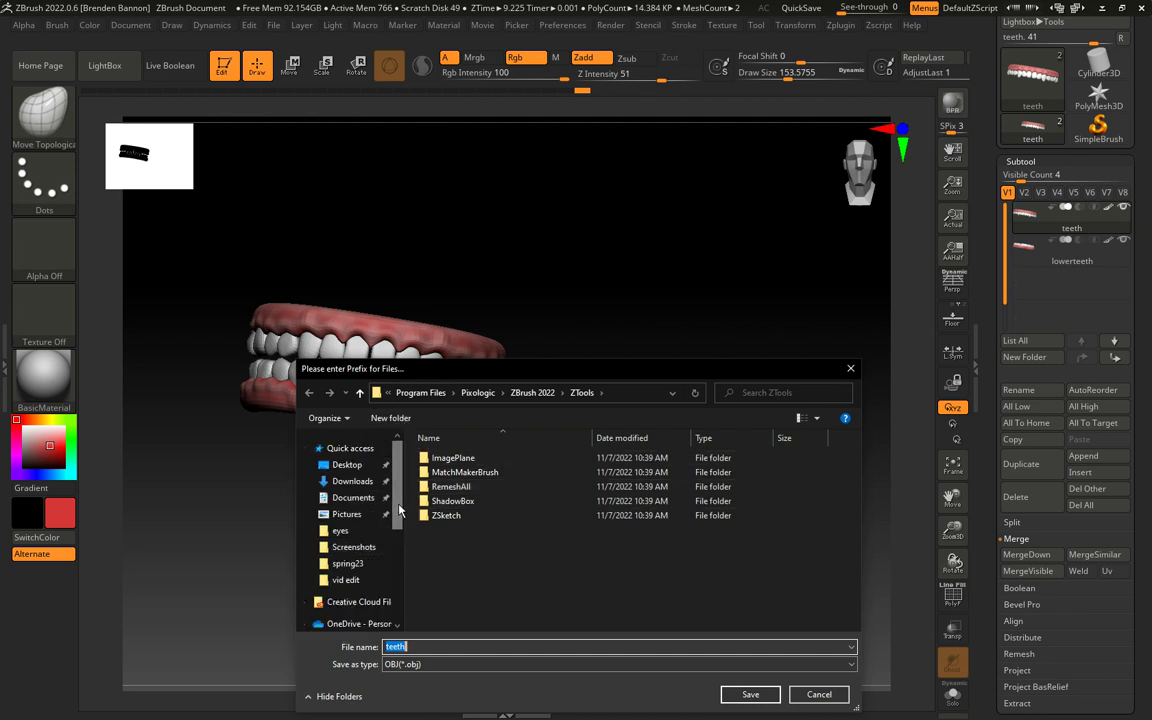
pyautogui.moveTo(399, 512); pyautogui.dragTo(402, 615)
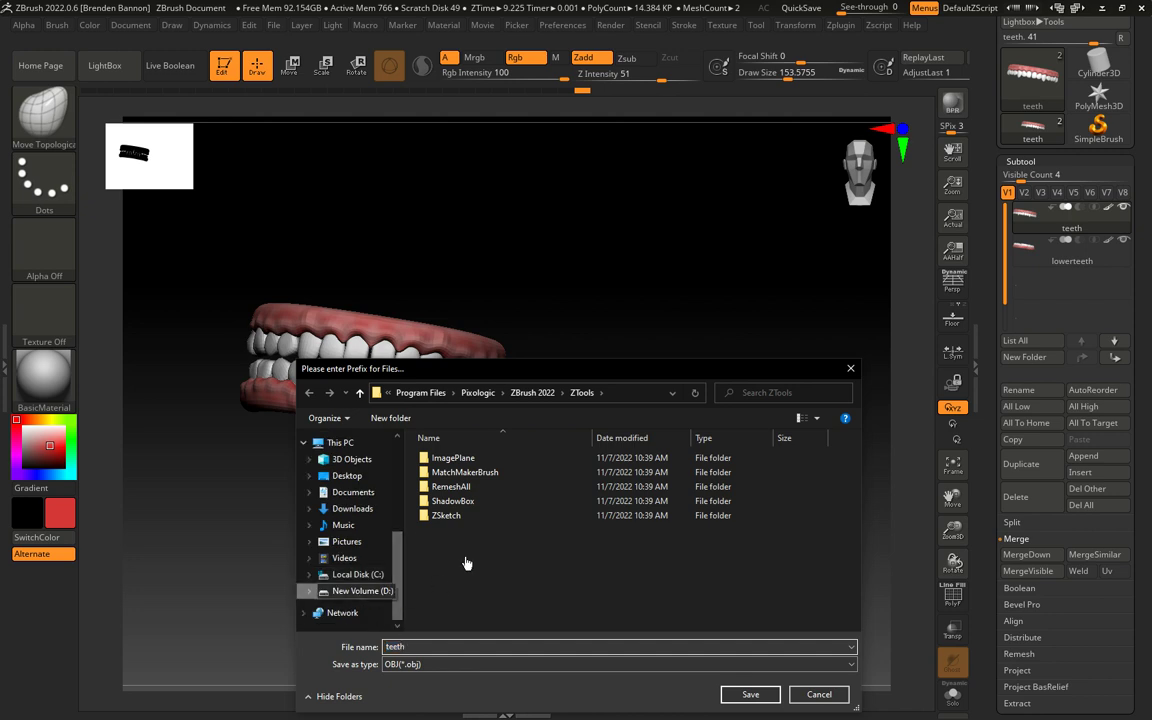
pyautogui.click(360, 590)
pyautogui.doubleClick(450, 462)
pyautogui.scroll(-3, 494, 512)
pyautogui.scroll(-12, 494, 512)
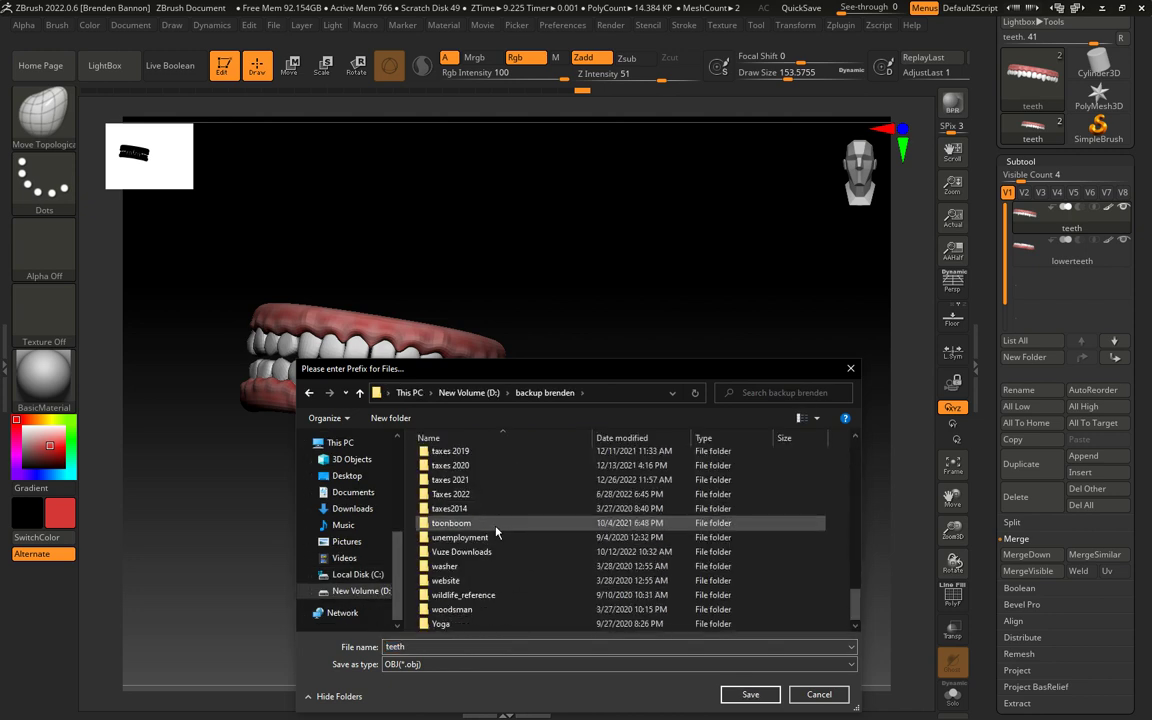
pyautogui.scroll(4, 496, 530)
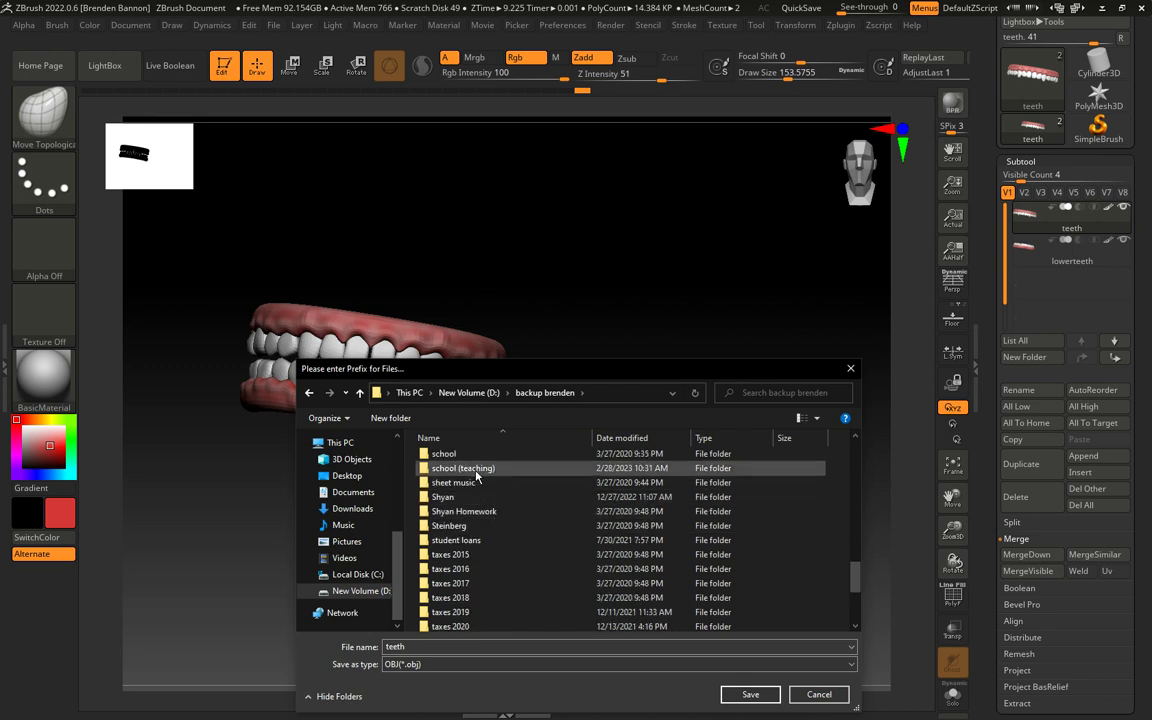
pyautogui.doubleClick(476, 478)
# Step: Export the subtools with the file prefix teeth into the teeth folder inside ART 285 Spring 2023
pyautogui.scroll(-3, 507, 502)
pyautogui.scroll(-6, 507, 502)
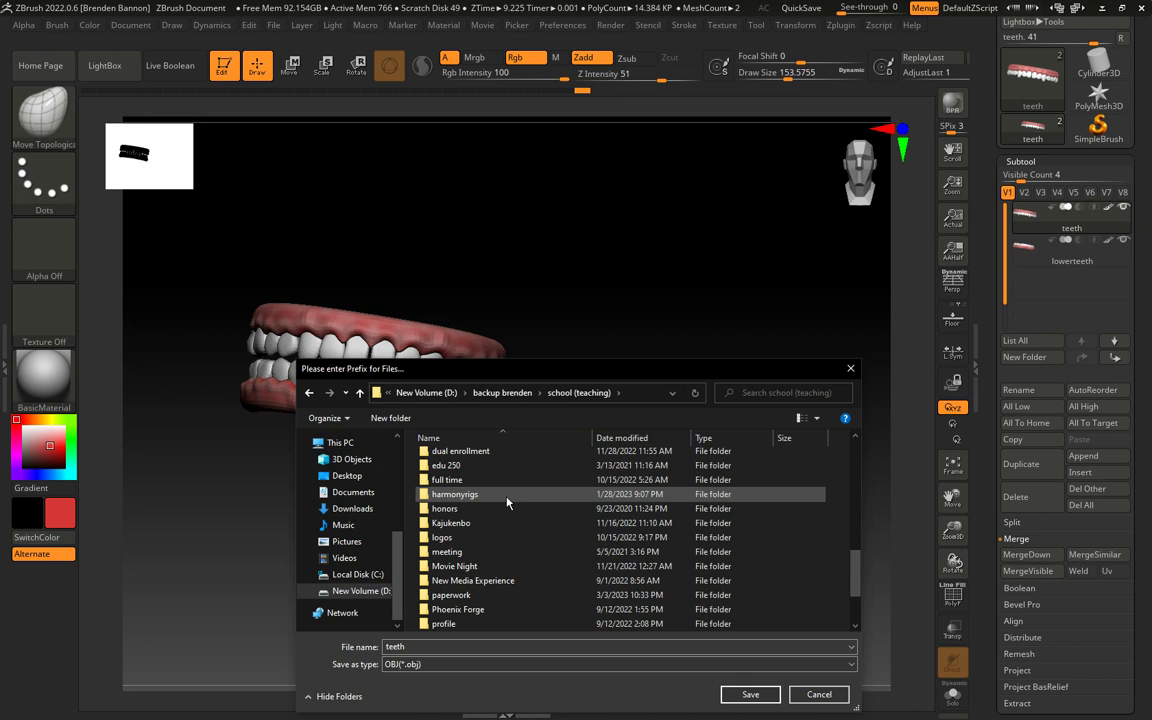
pyautogui.scroll(1, 510, 520)
pyautogui.scroll(3, 510, 520)
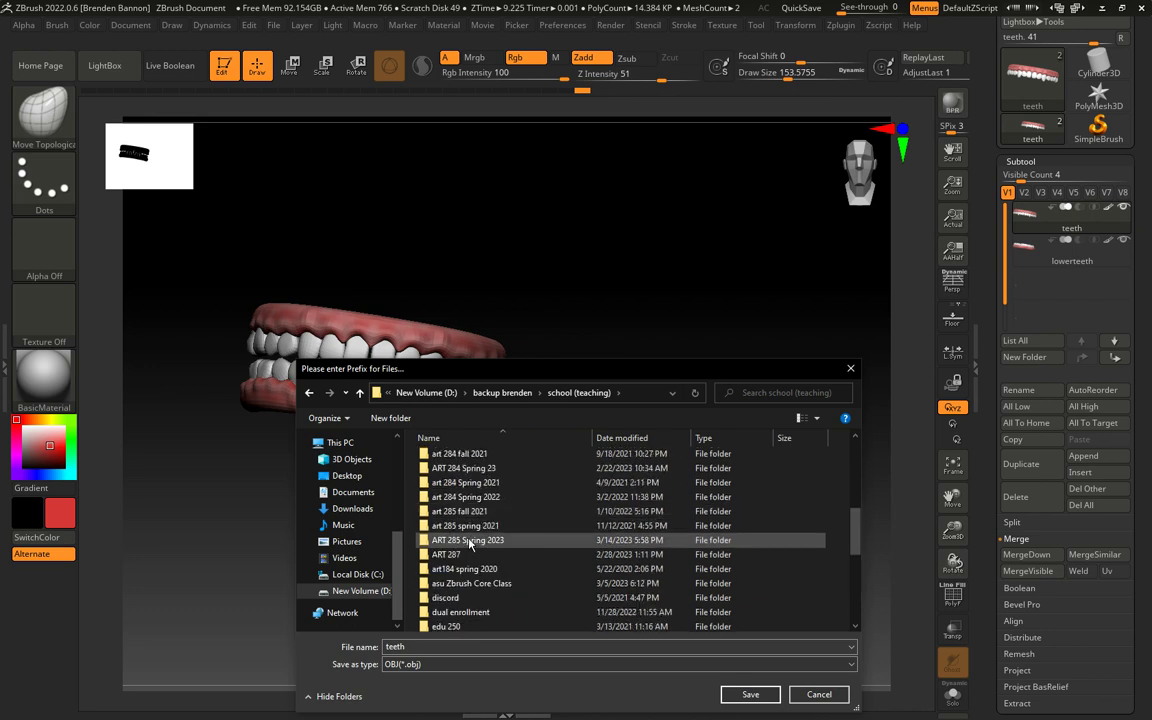
pyautogui.doubleClick(469, 541)
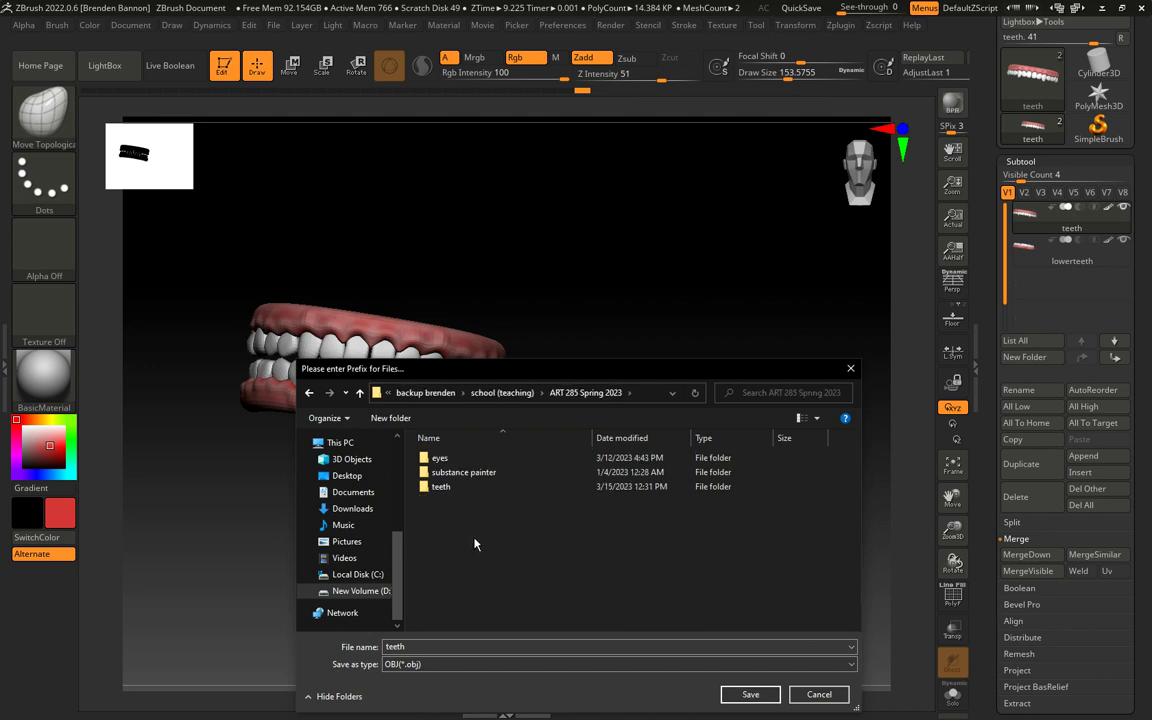
pyautogui.doubleClick(460, 486)
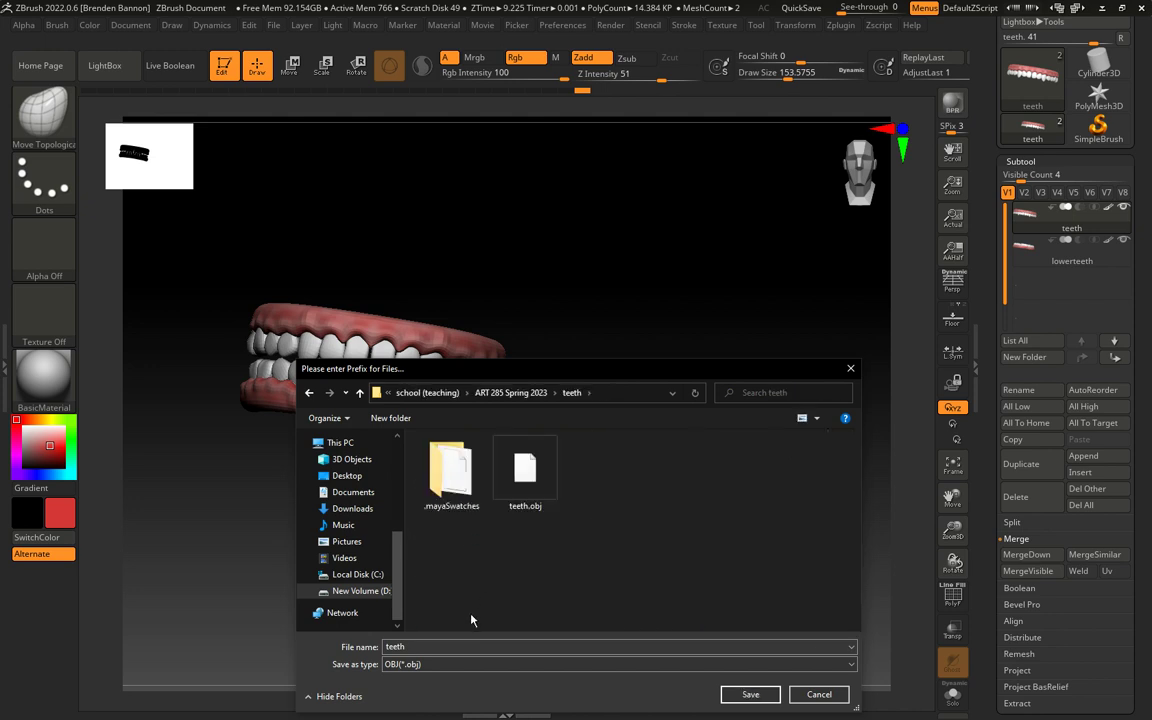
pyautogui.press('Return')
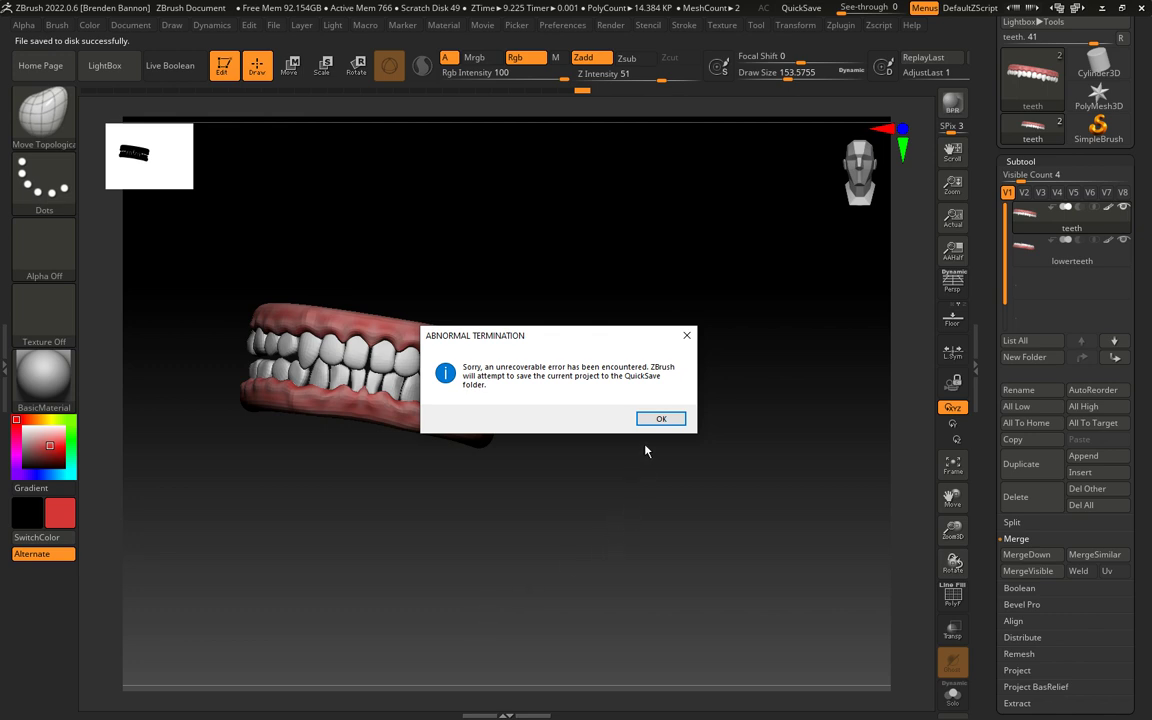
# Step: Dismiss the abnormal termination notices, relaunch ZBrush and maximize its window
pyautogui.click(661, 418)
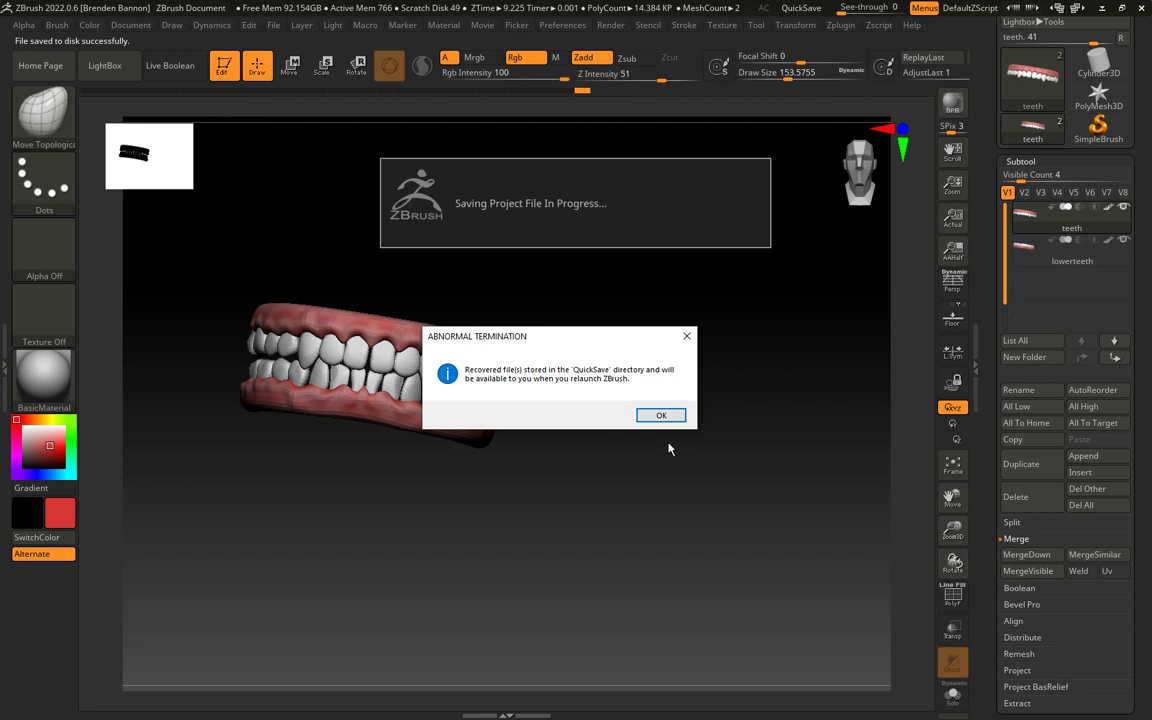
pyautogui.click(665, 416)
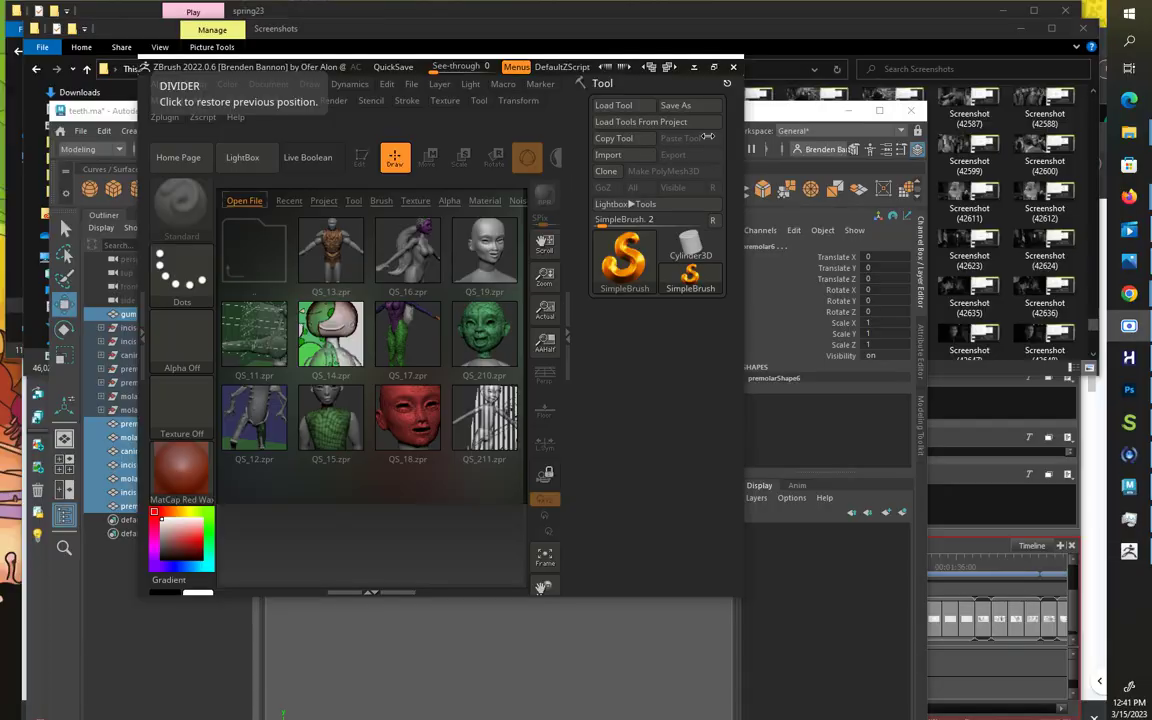
pyautogui.click(712, 67)
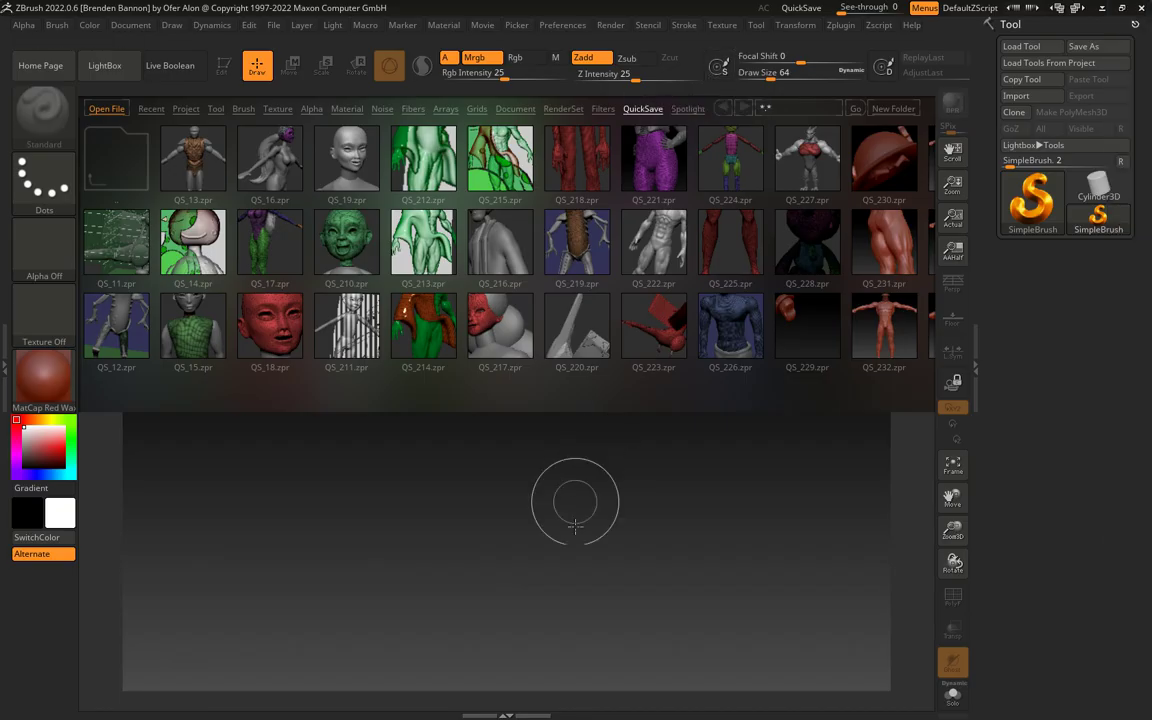
# Step: Load Recovered_Tool from the QuickSave files and restore the recovered teeth project Recovered_3225
pyautogui.moveTo(692, 385); pyautogui.dragTo(501, 394)
pyautogui.hscroll(10, 502, 400)
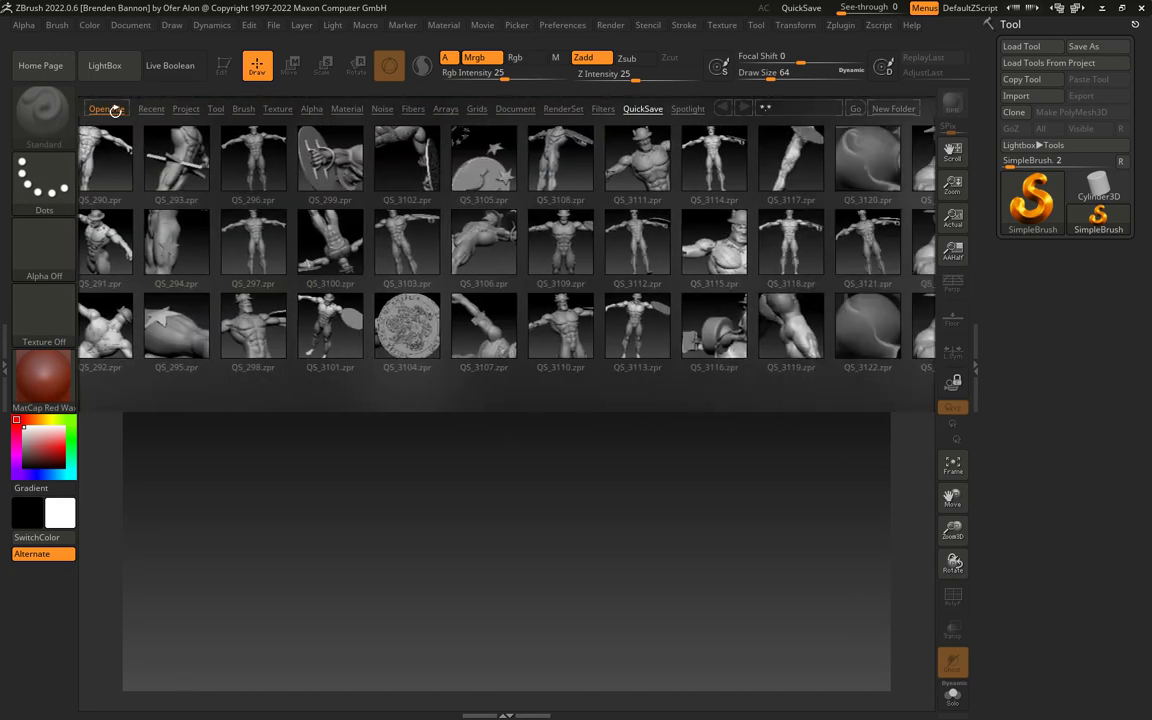
pyautogui.hscroll(7, 772, 393)
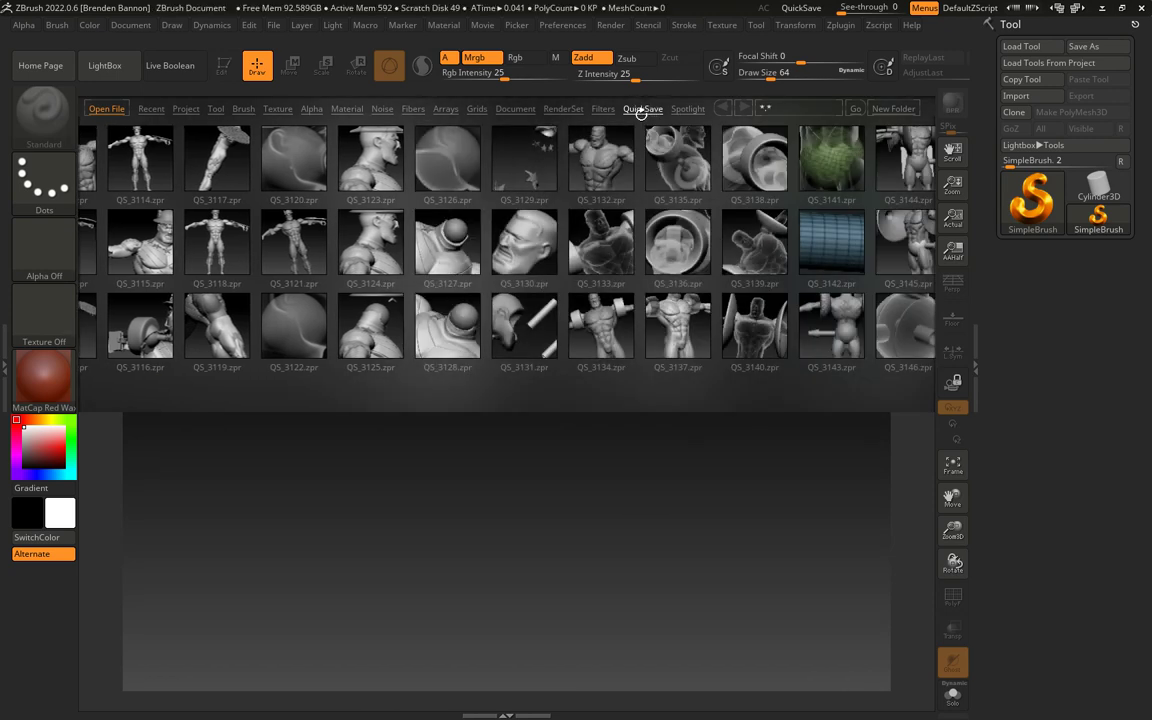
pyautogui.moveTo(835, 381); pyautogui.dragTo(20, 396)
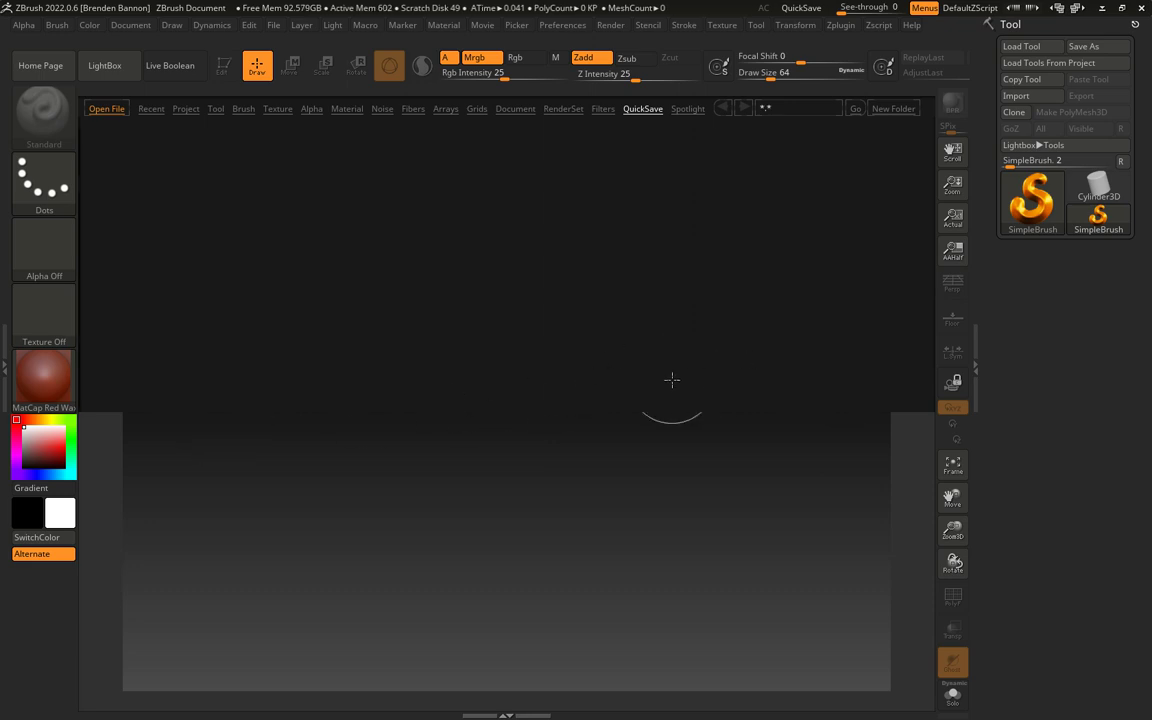
pyautogui.moveTo(662, 381); pyautogui.dragTo(290, 330)
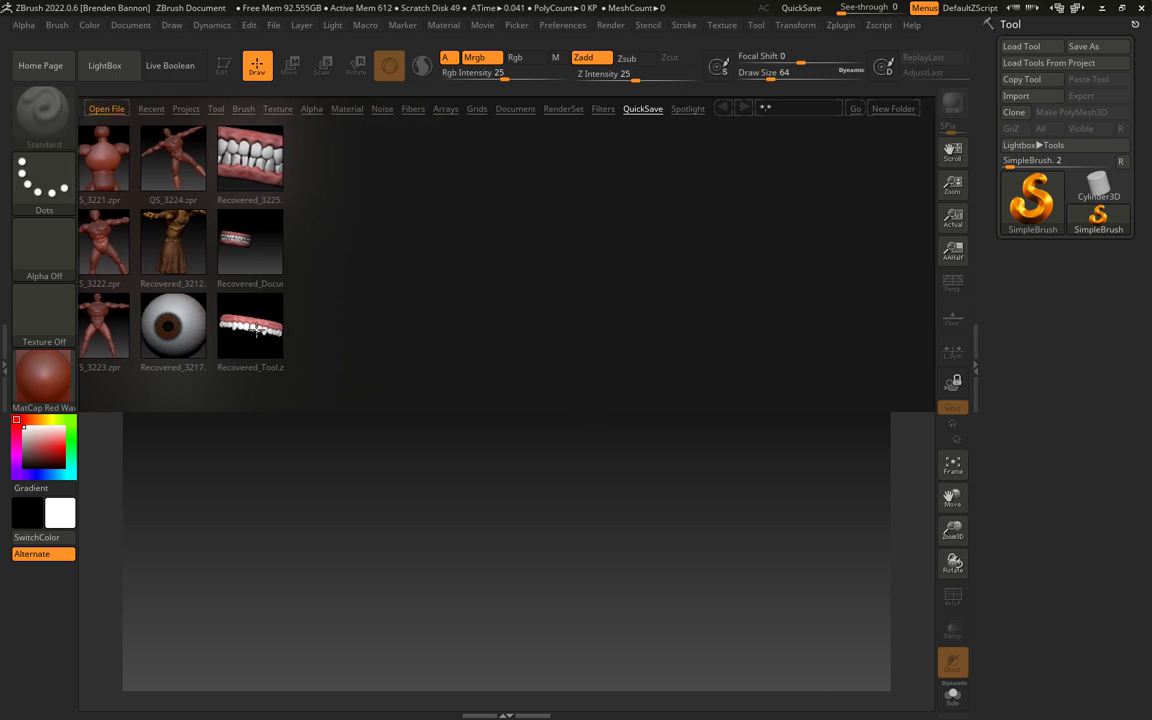
pyautogui.doubleClick(255, 335)
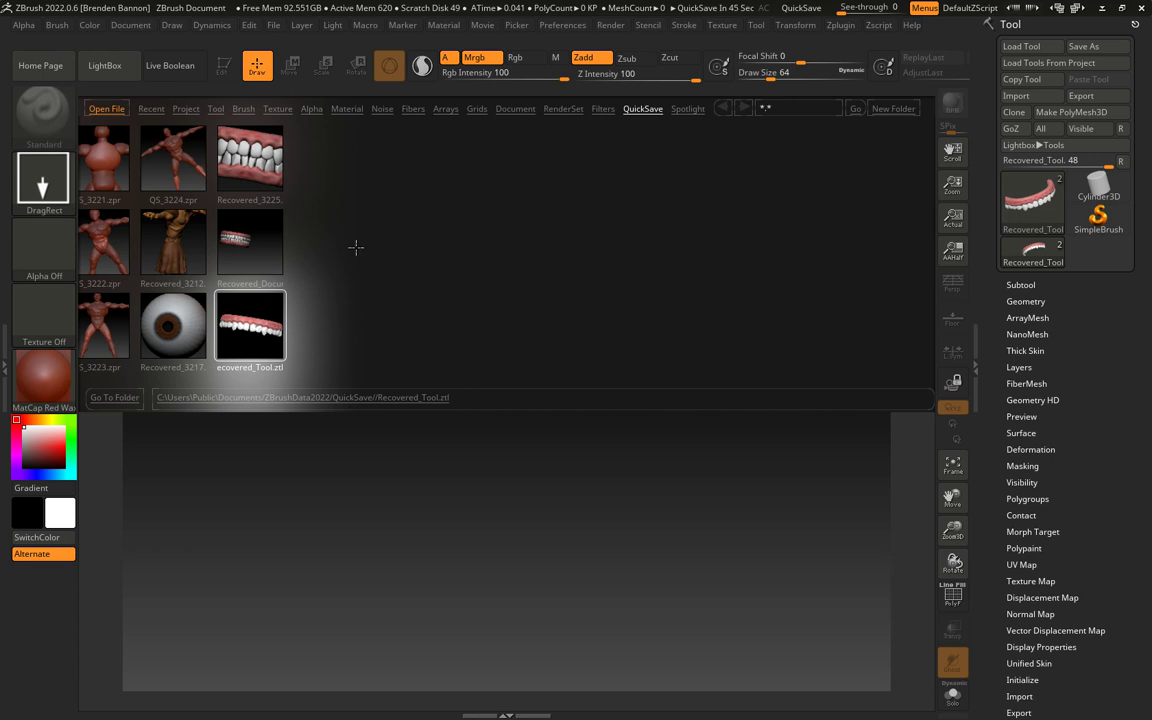
pyautogui.doubleClick(243, 167)
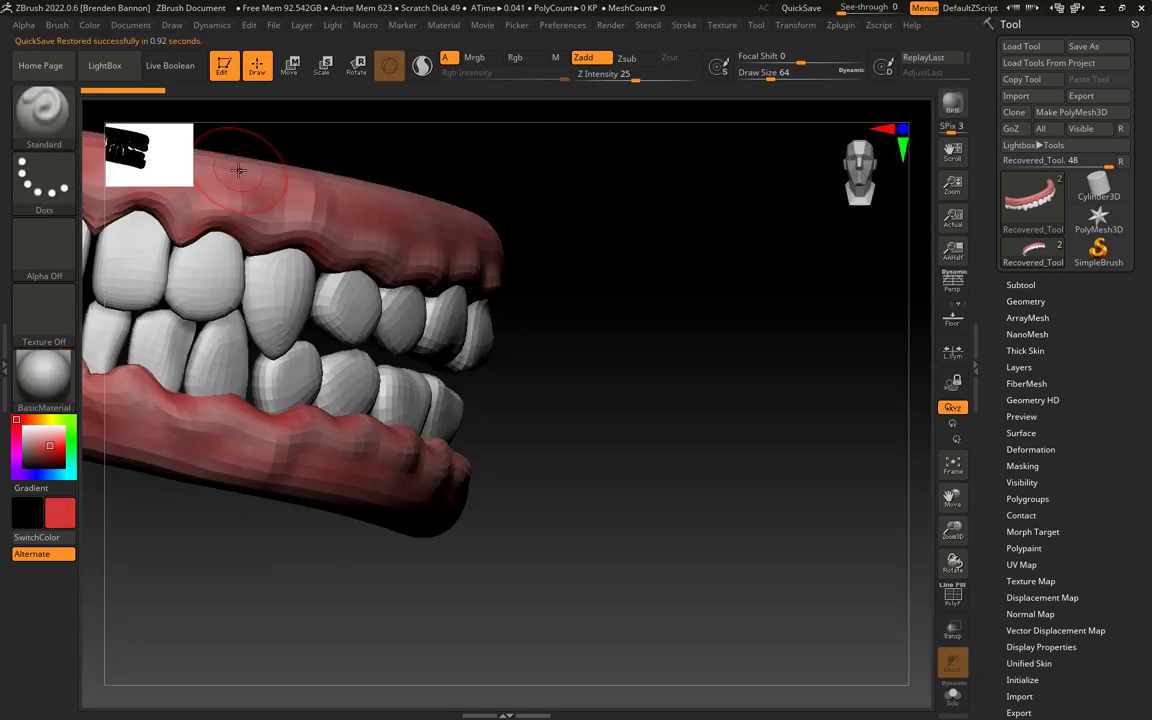
# Step: Export the upper teeth subtool in OBJ format as upperteeth into the teeth folder
pyautogui.moveTo(717, 514); pyautogui.dragTo(738, 504)
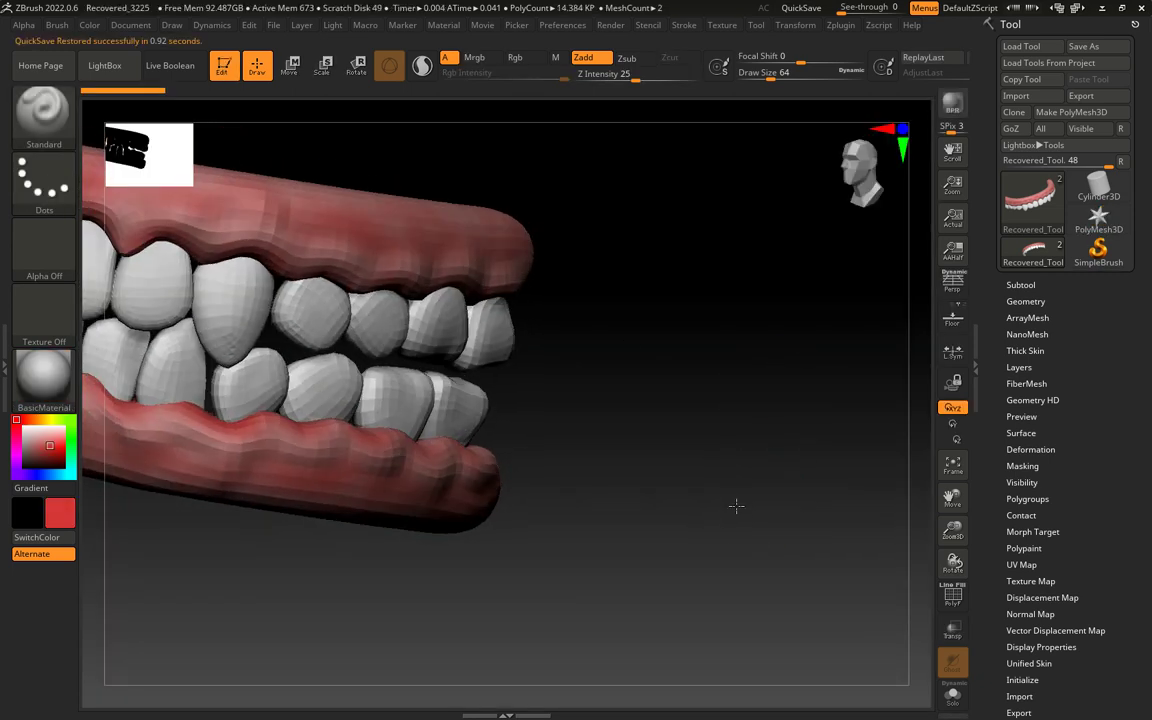
pyautogui.moveTo(648, 512); pyautogui.dragTo(832, 540)
pyautogui.keyDown('alt'); pyautogui.moveTo(783, 449); pyautogui.dragTo(700, 396); pyautogui.keyUp('alt')
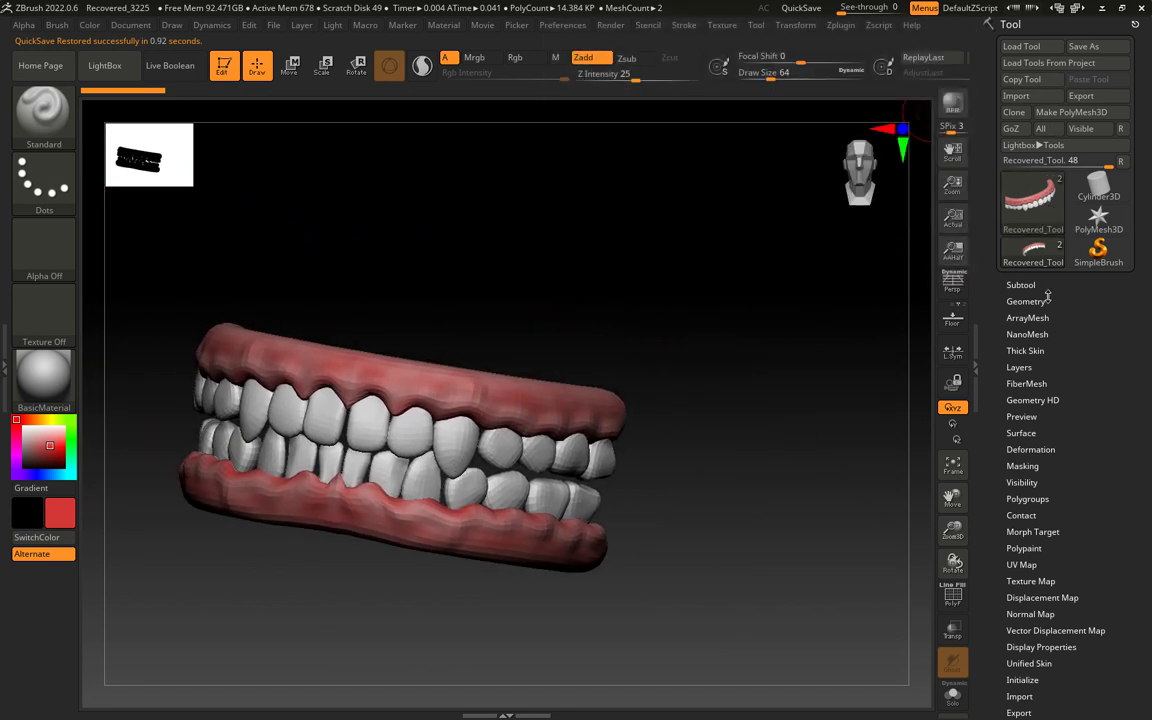
pyautogui.click(1020, 285)
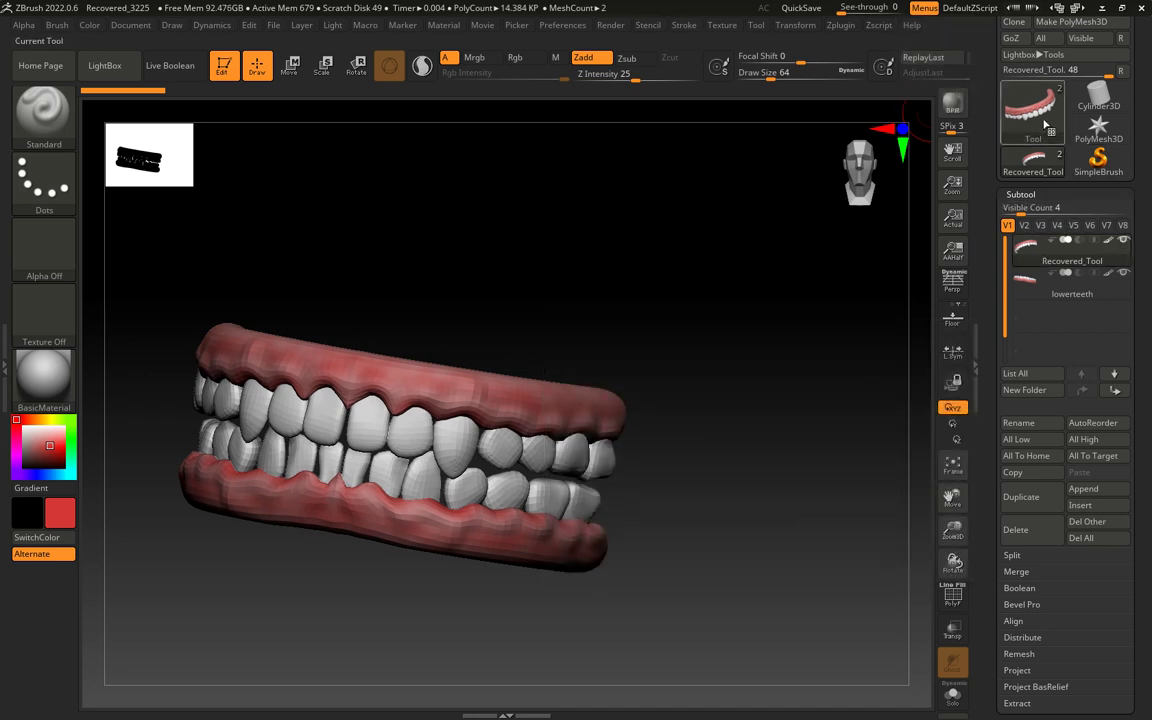
pyautogui.scroll(3, 979, 181)
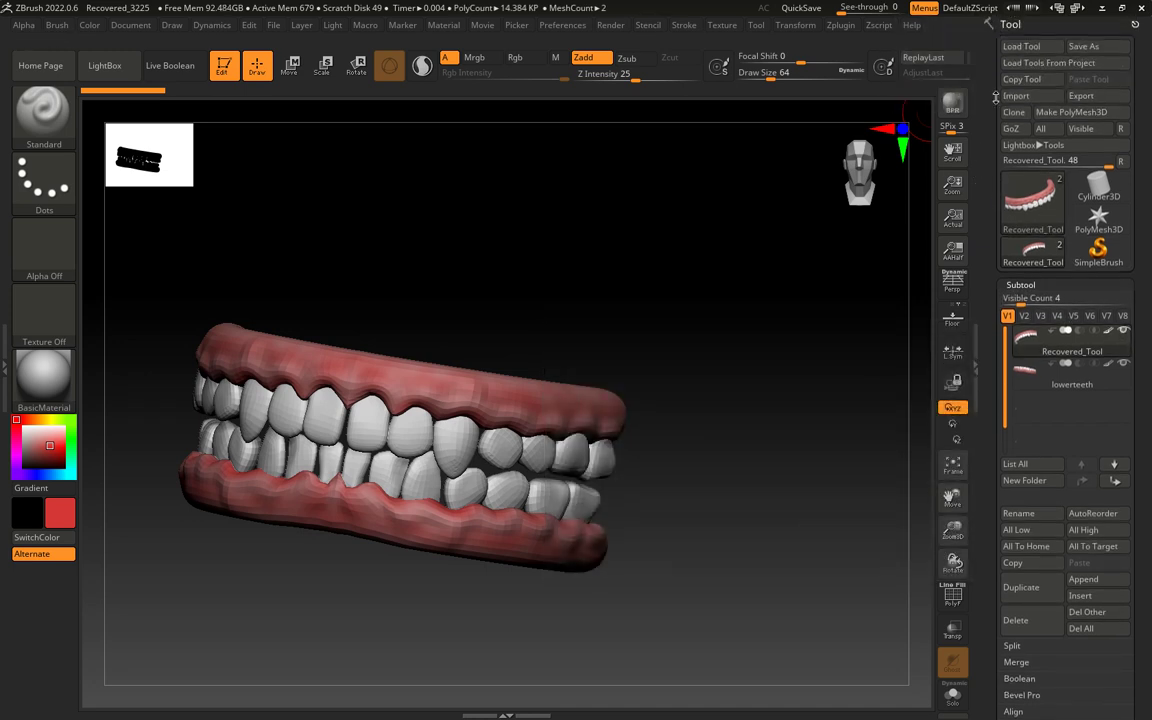
pyautogui.click(1082, 96)
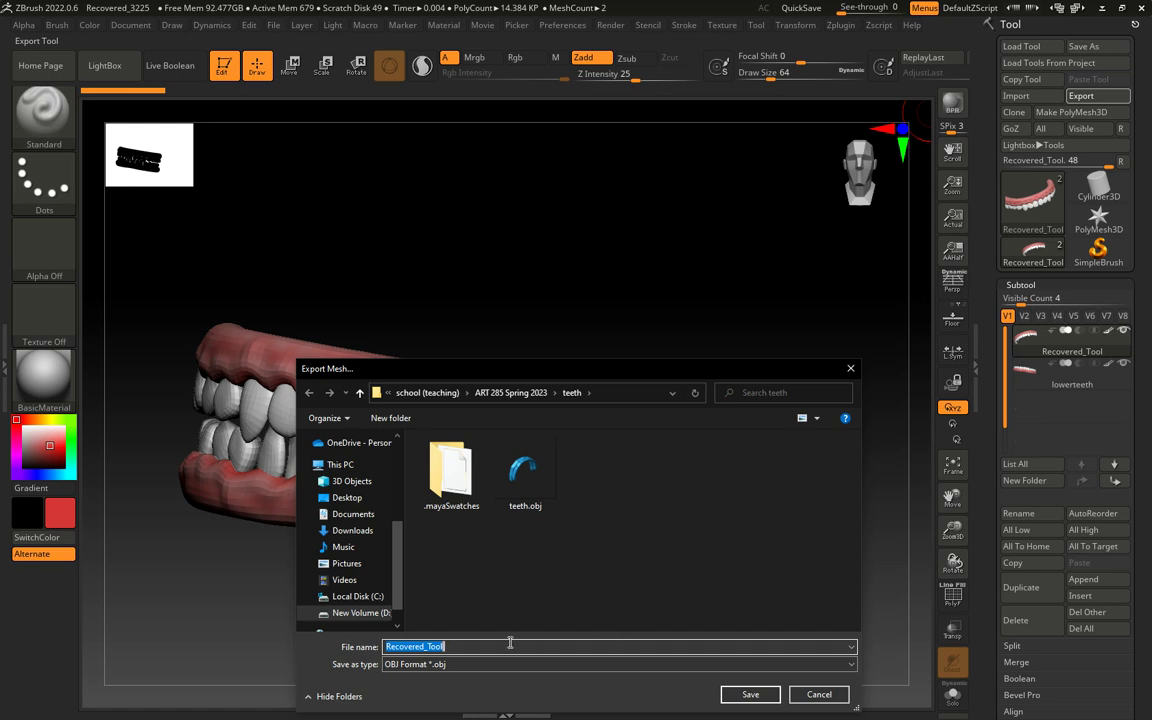
pyautogui.write('upperteeth')
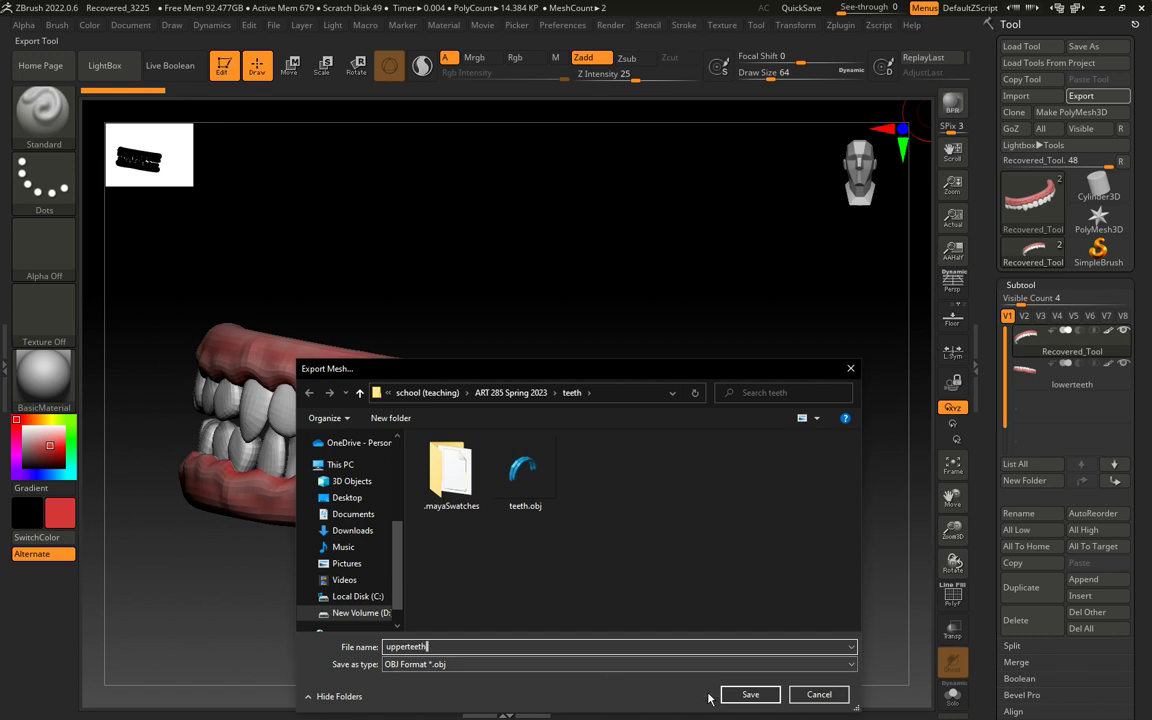
pyautogui.press('Return')
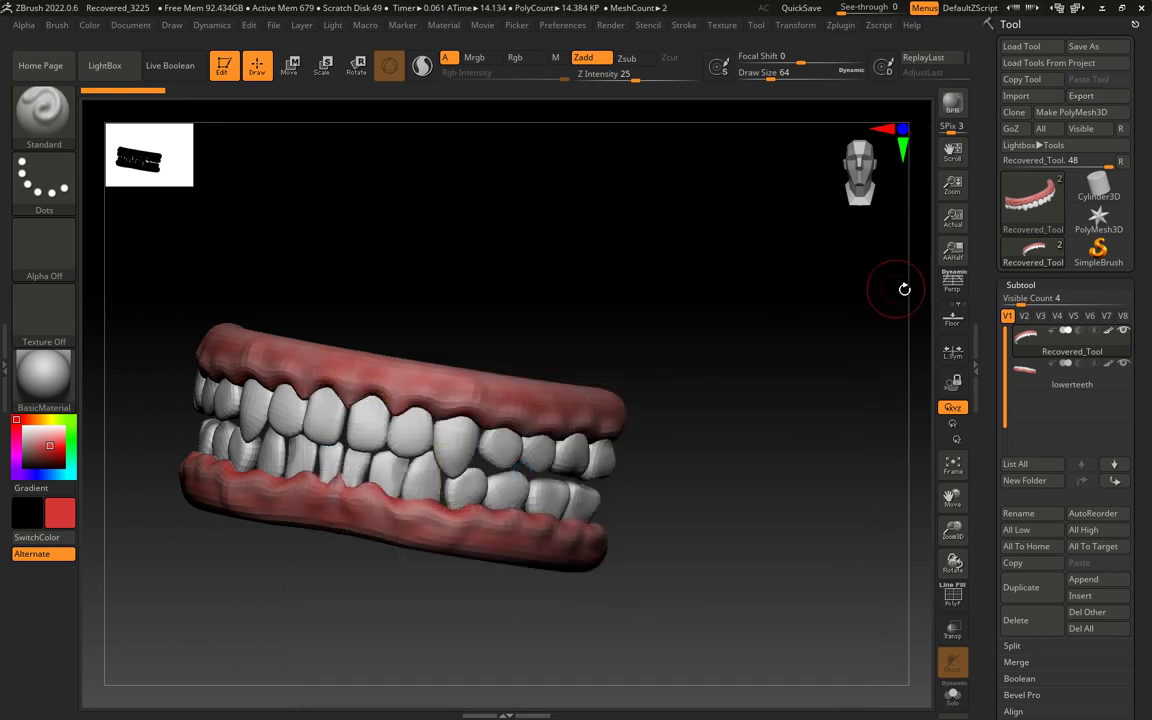
# Step: Select the lowerteeth subtool and export it in OBJ format as lowerteeth into the teeth folder
pyautogui.click(1055, 386)
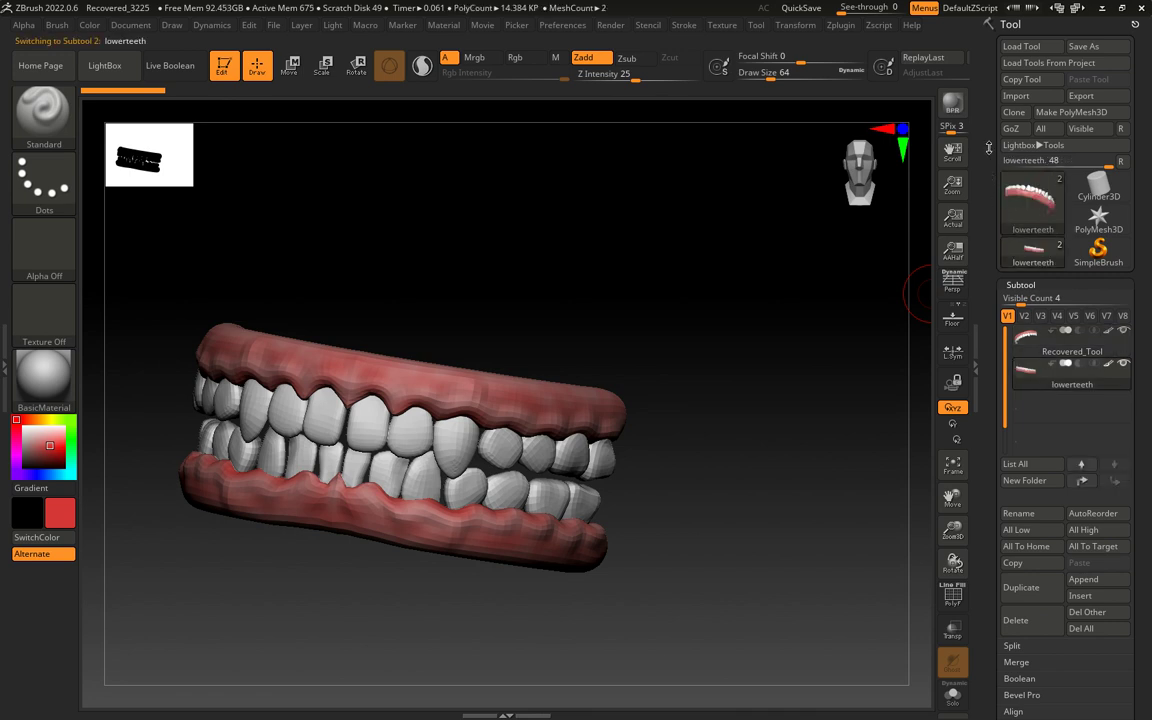
pyautogui.click(1083, 96)
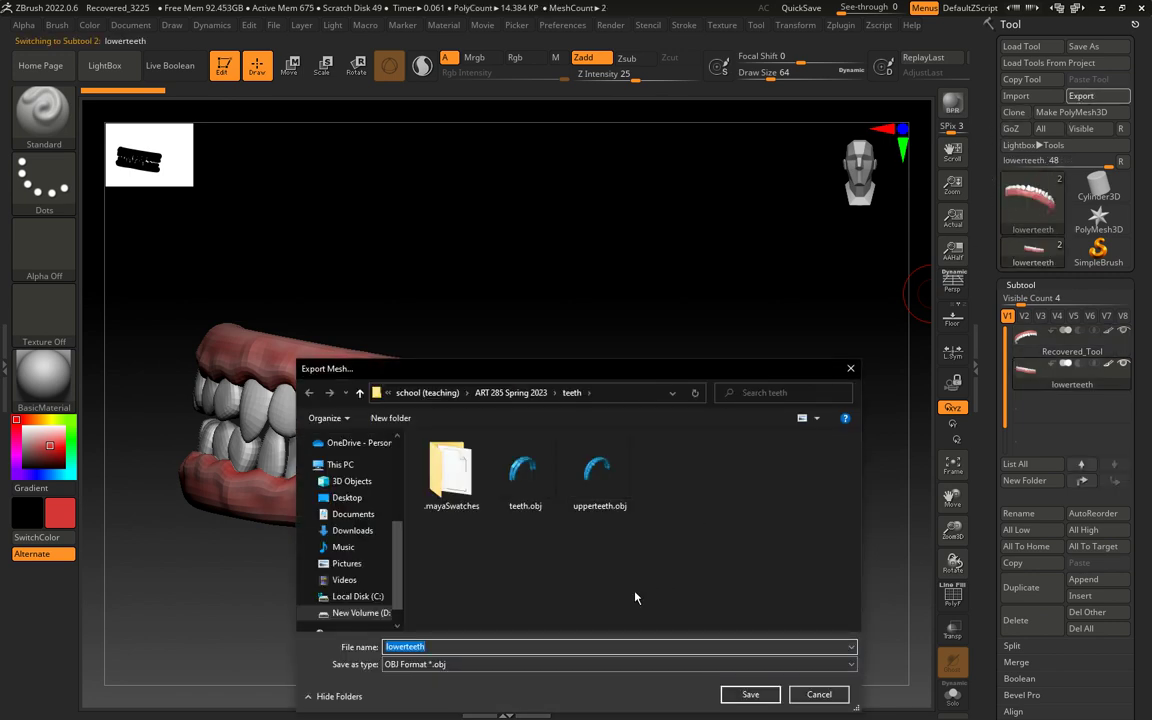
pyautogui.write('lowerteeth')
pyautogui.click(749, 697)
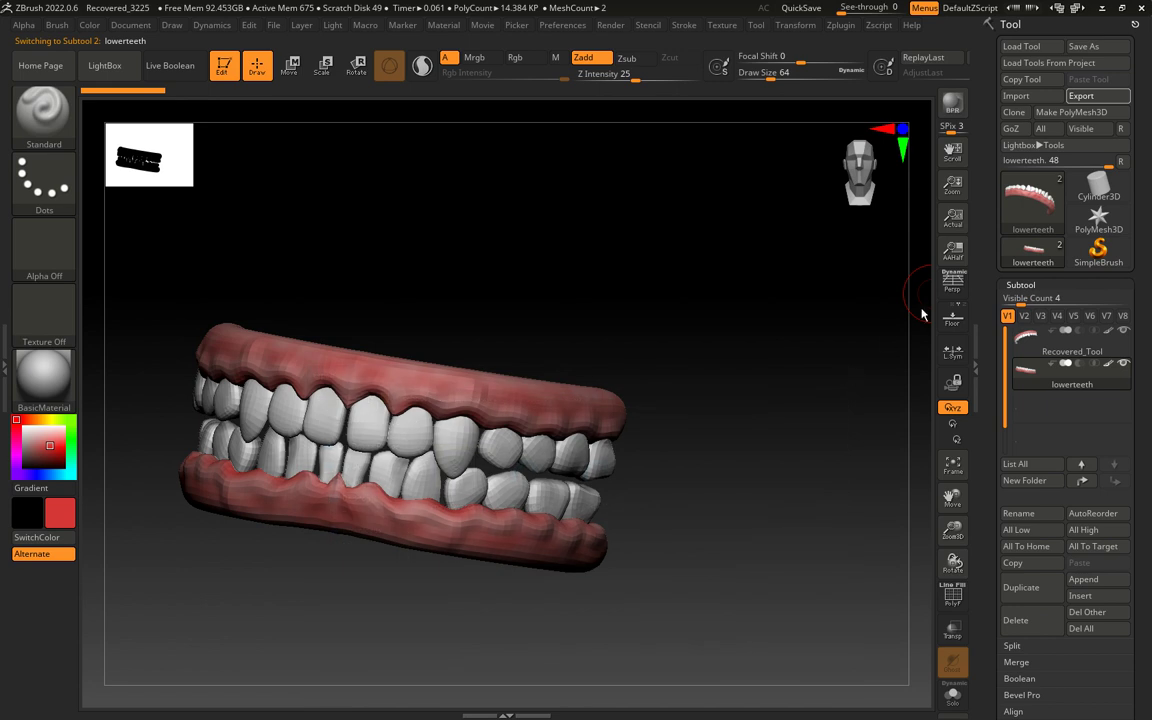
# Step: Select the upper teeth subtool and start creating maps in Multi Map Exporter with Displacement off and Texture from Polypaint on
pyautogui.click(1024, 345)
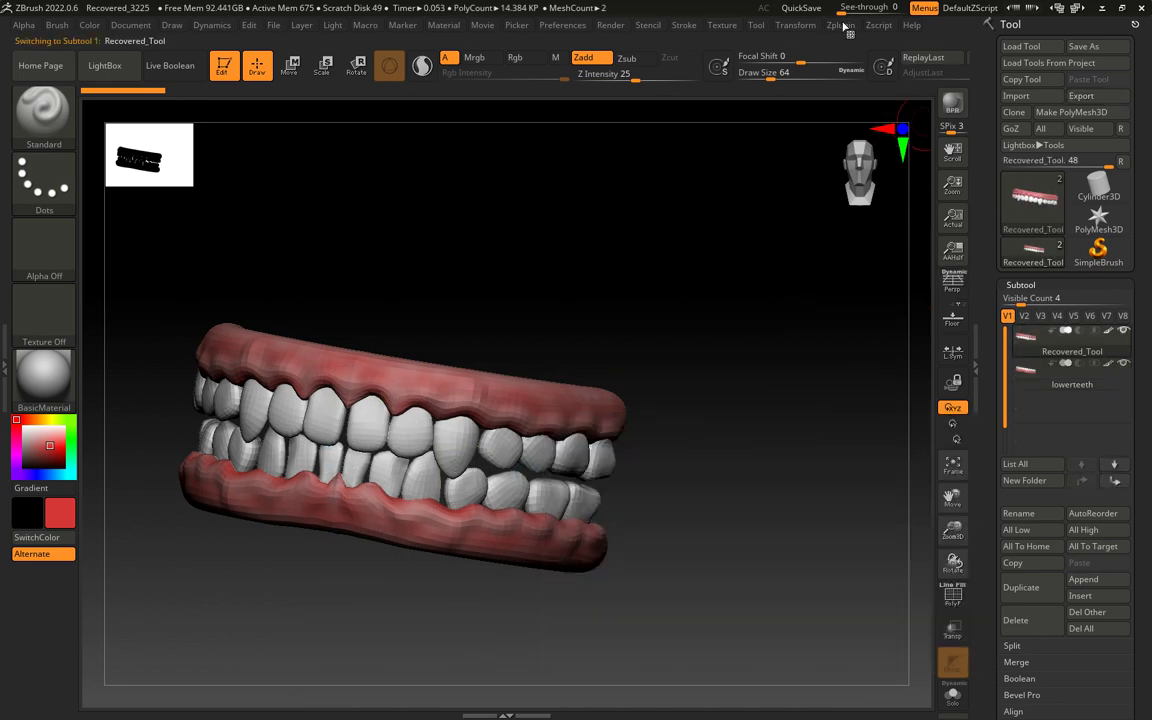
pyautogui.click(841, 25)
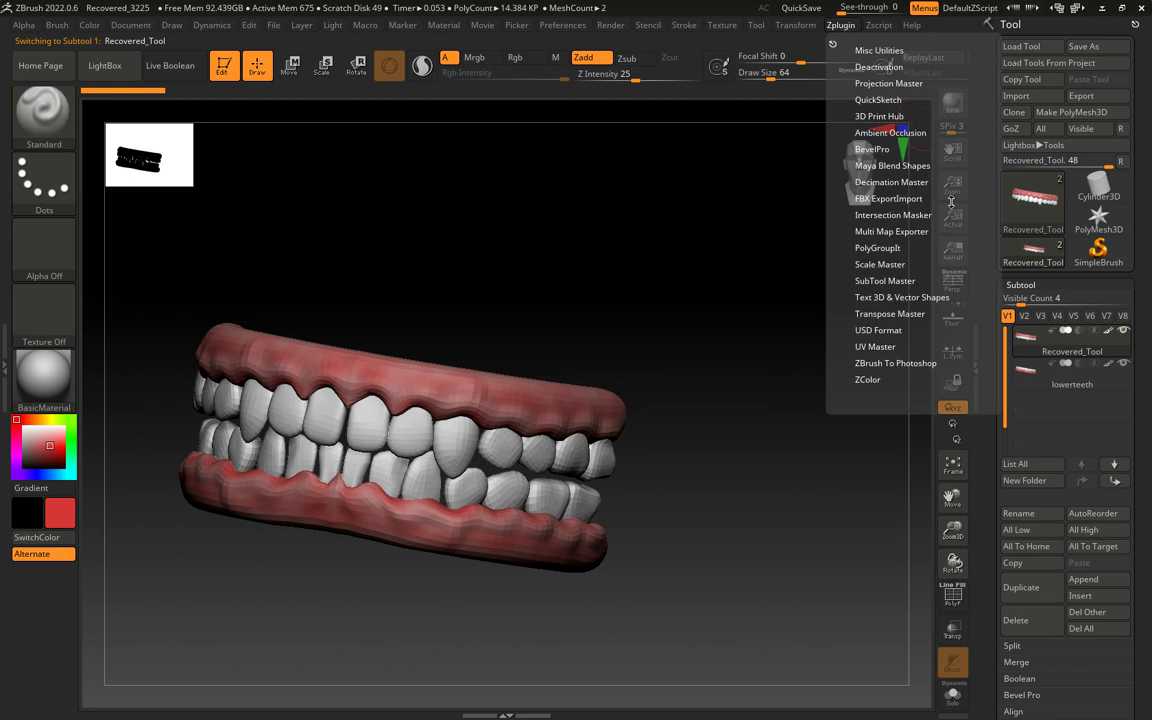
pyautogui.click(893, 231)
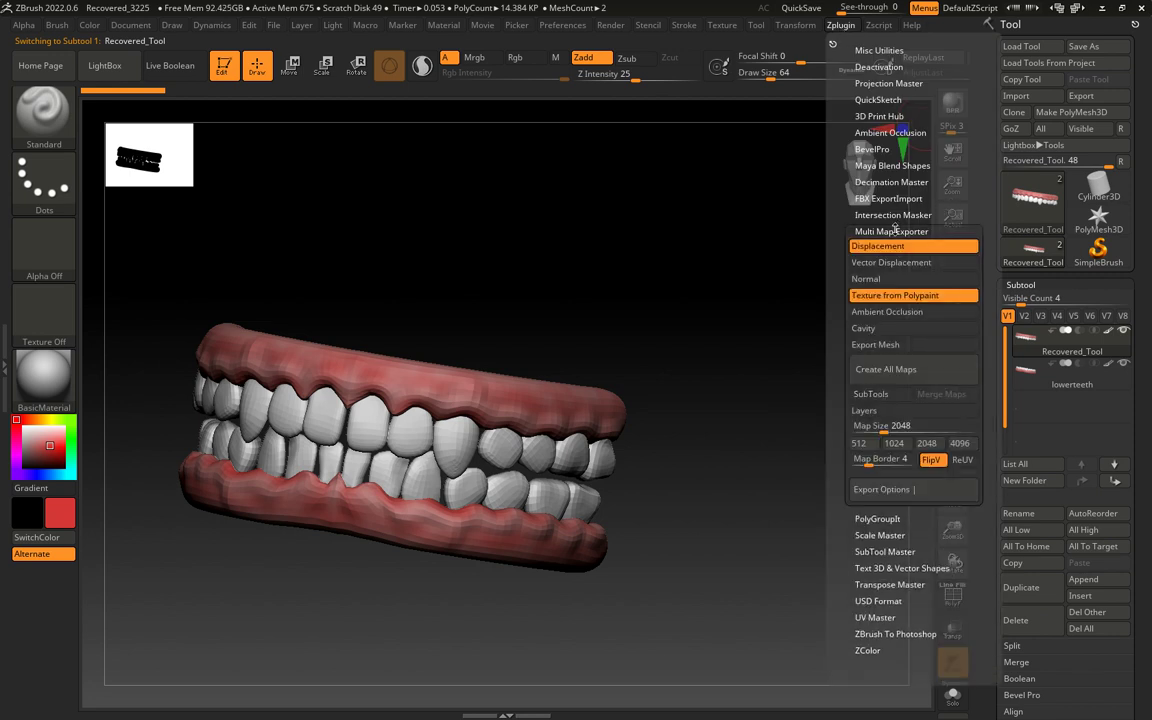
pyautogui.click(880, 246)
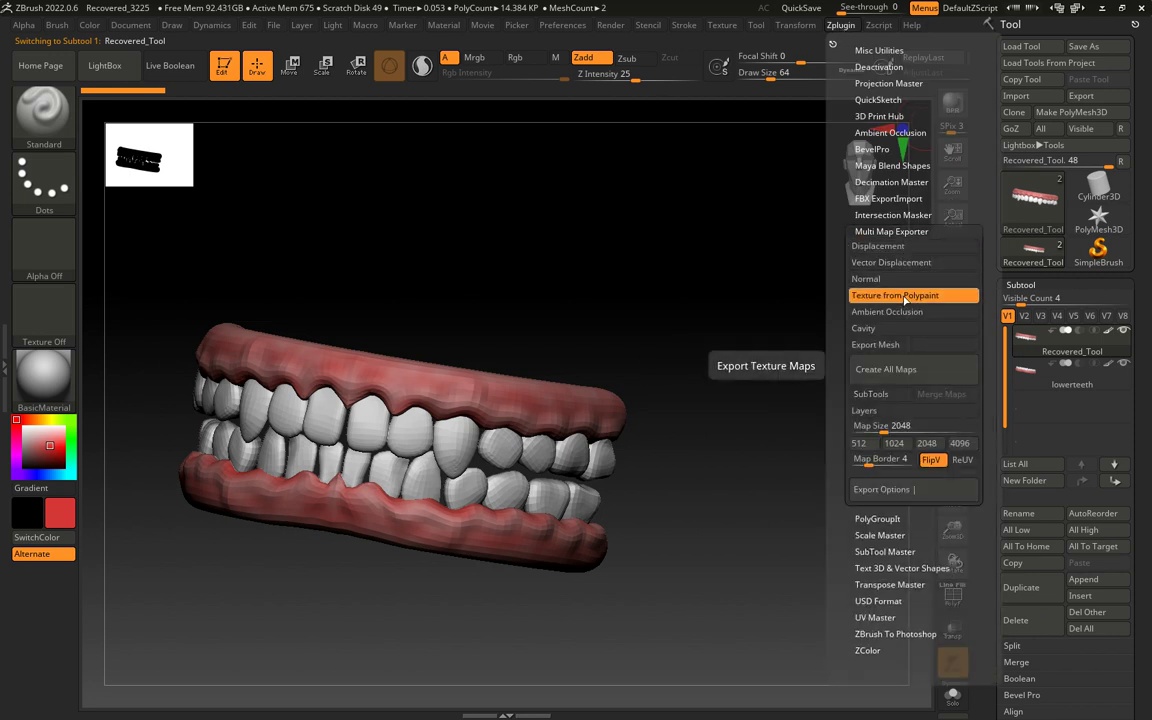
pyautogui.click(888, 370)
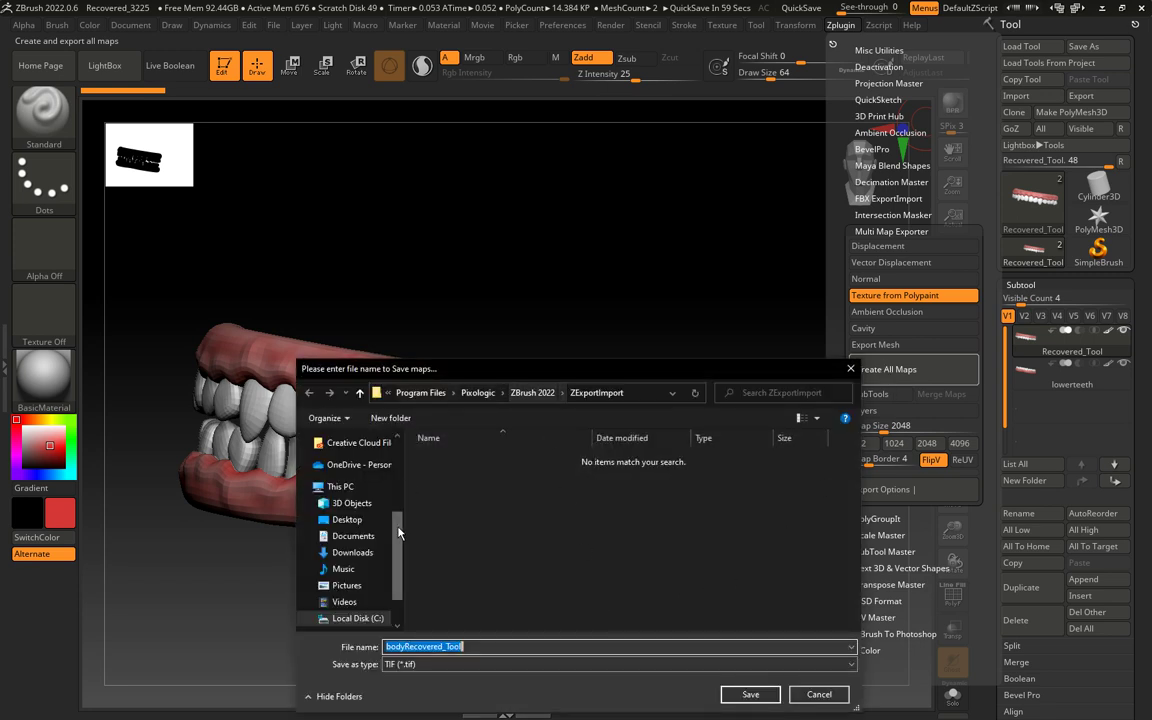
# Step: Browse to the teeth folder inside school (teaching), ART 285 Spring 2023 on New Volume (D:) as the map destination
pyautogui.scroll(-2, 362, 506)
pyautogui.click(350, 596)
pyautogui.doubleClick(445, 458)
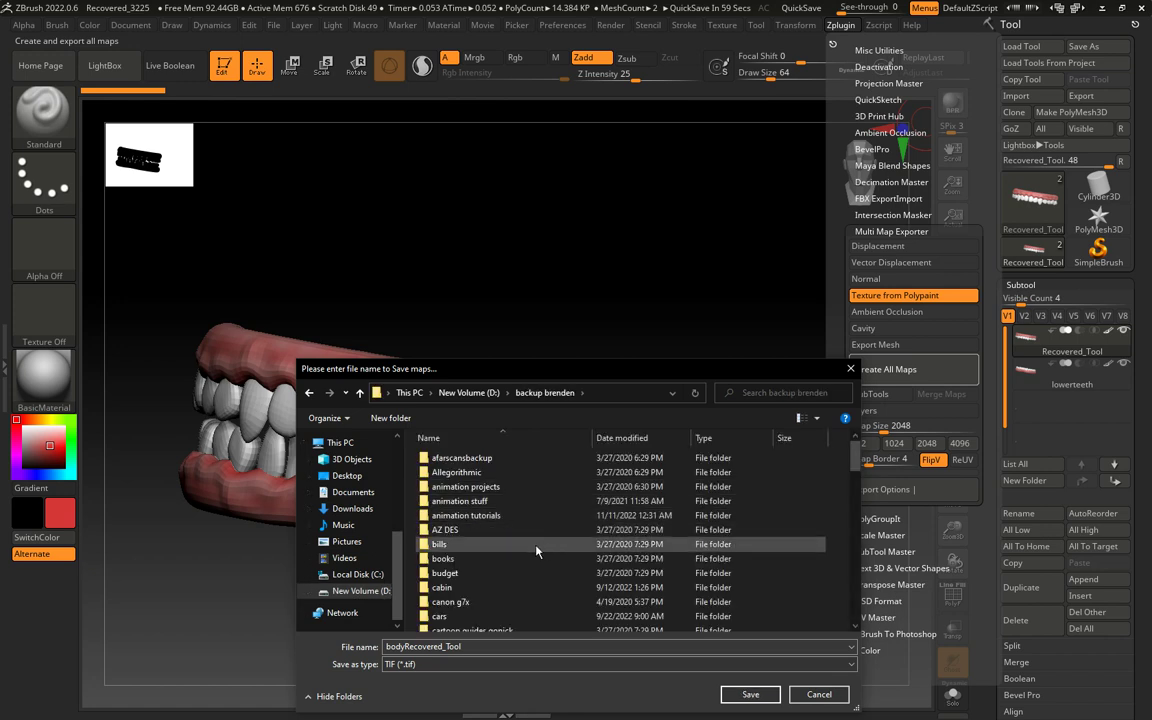
pyautogui.scroll(-10, 537, 551)
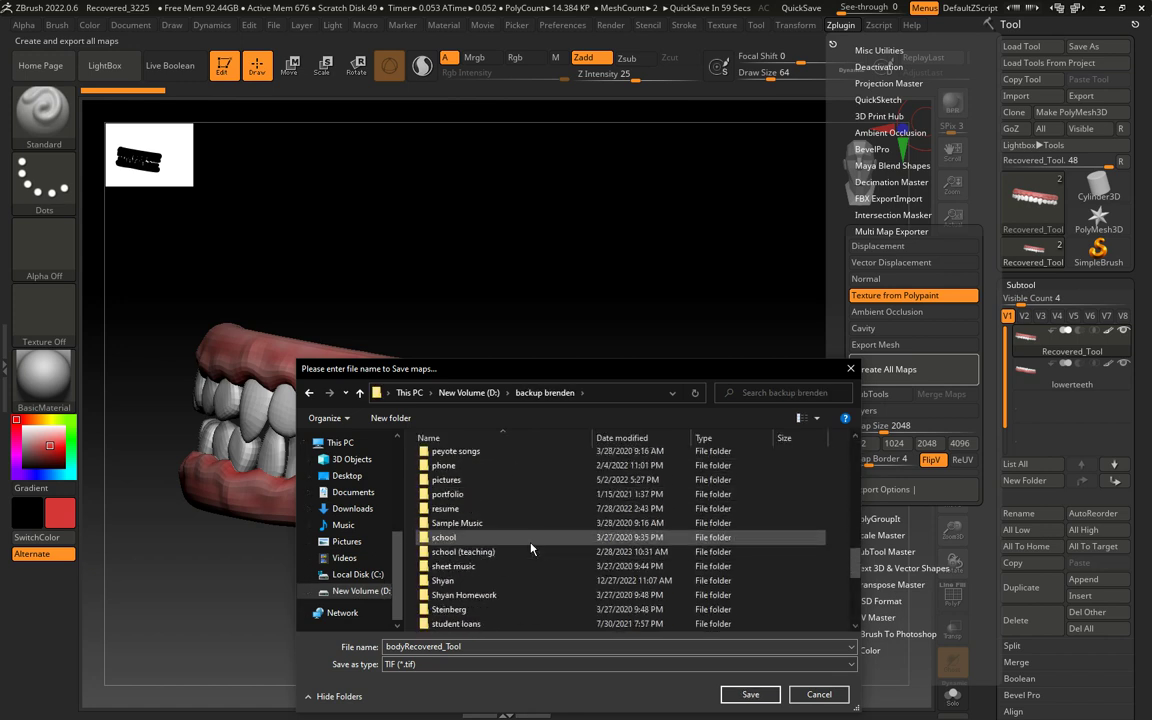
pyautogui.doubleClick(465, 595)
pyautogui.scroll(-7, 493, 549)
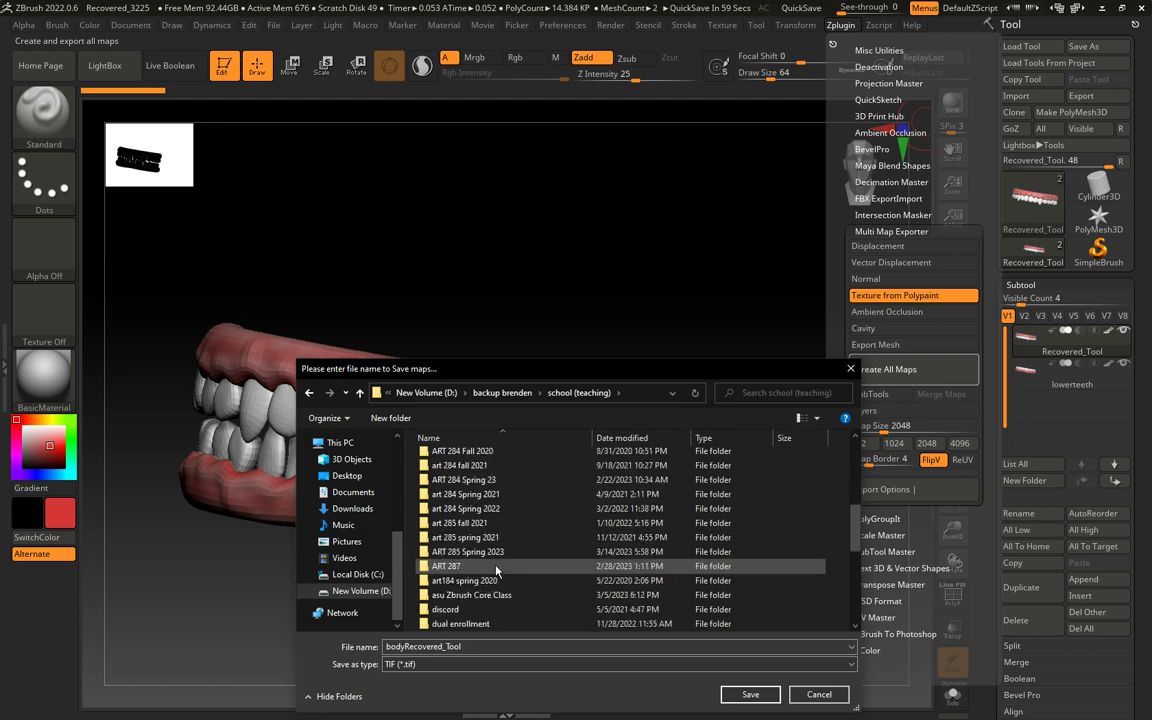
pyautogui.doubleClick(497, 551)
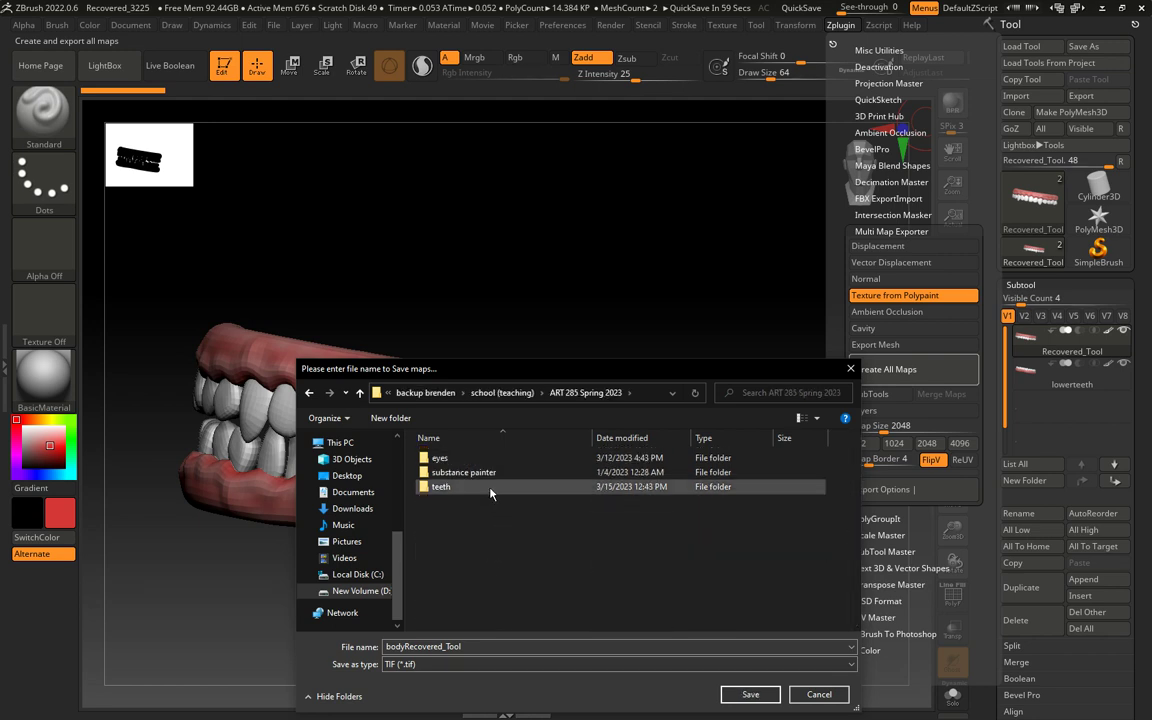
pyautogui.doubleClick(441, 486)
# Step: Name the map file upperteeth and save the upper teeth's polypaint texture in TIF format
pyautogui.doubleClick(498, 646)
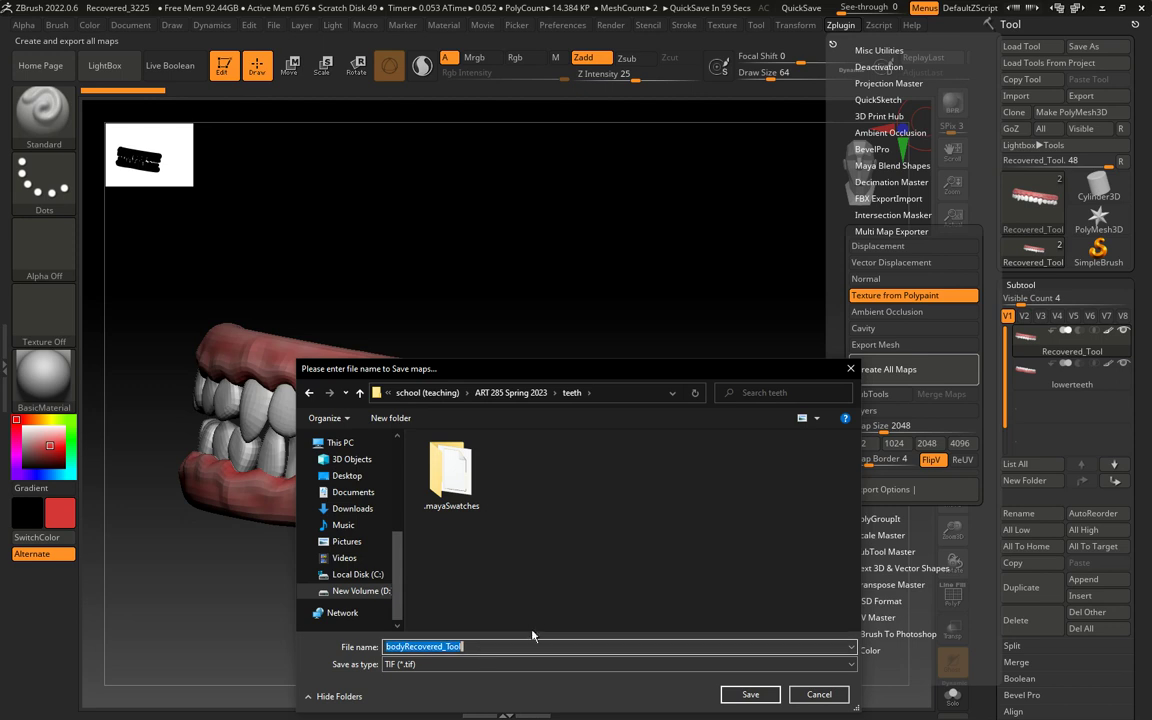
pyautogui.write('teeth')
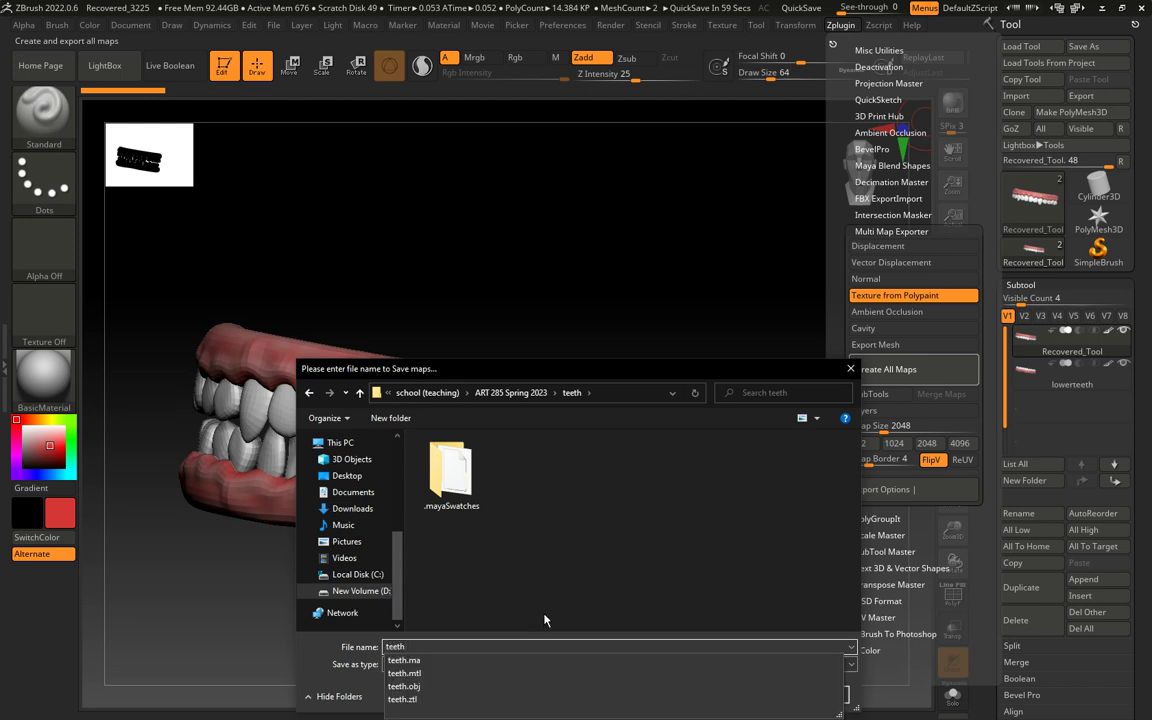
pyautogui.press('BackSpace')
pyautogui.press('BackSpace')
pyautogui.press('BackSpace')
pyautogui.press('BackSpace')
pyautogui.write('uppee')
pyautogui.press('BackSpace')
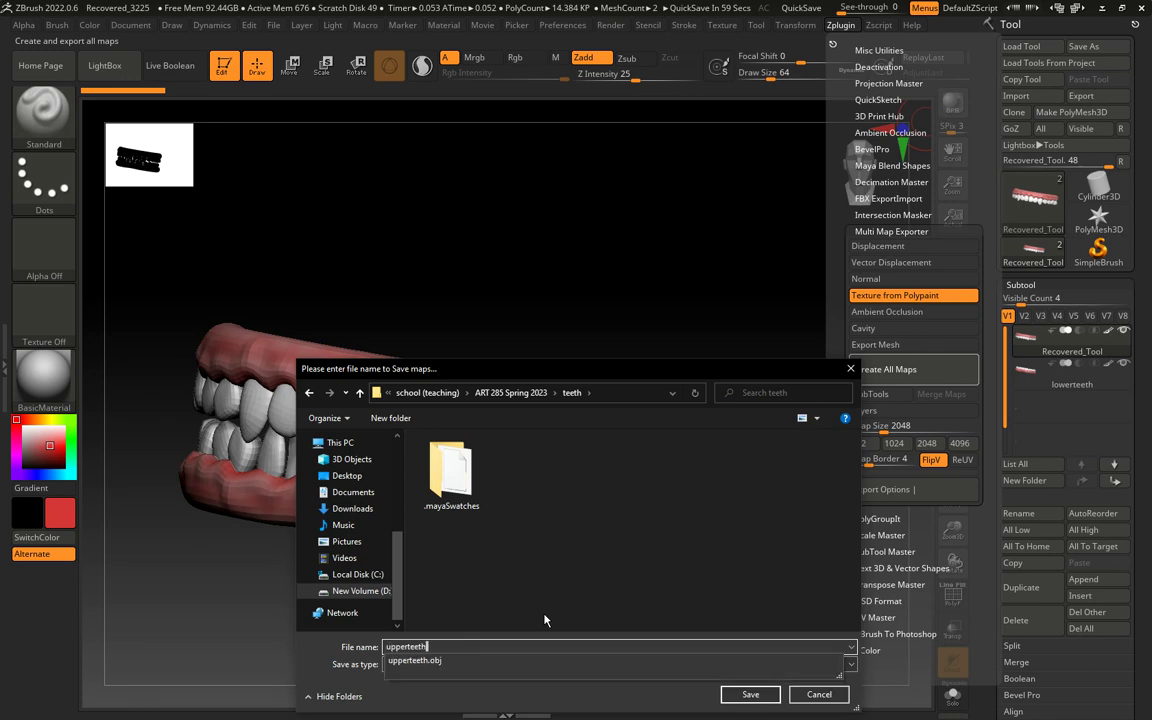
pyautogui.click(643, 510)
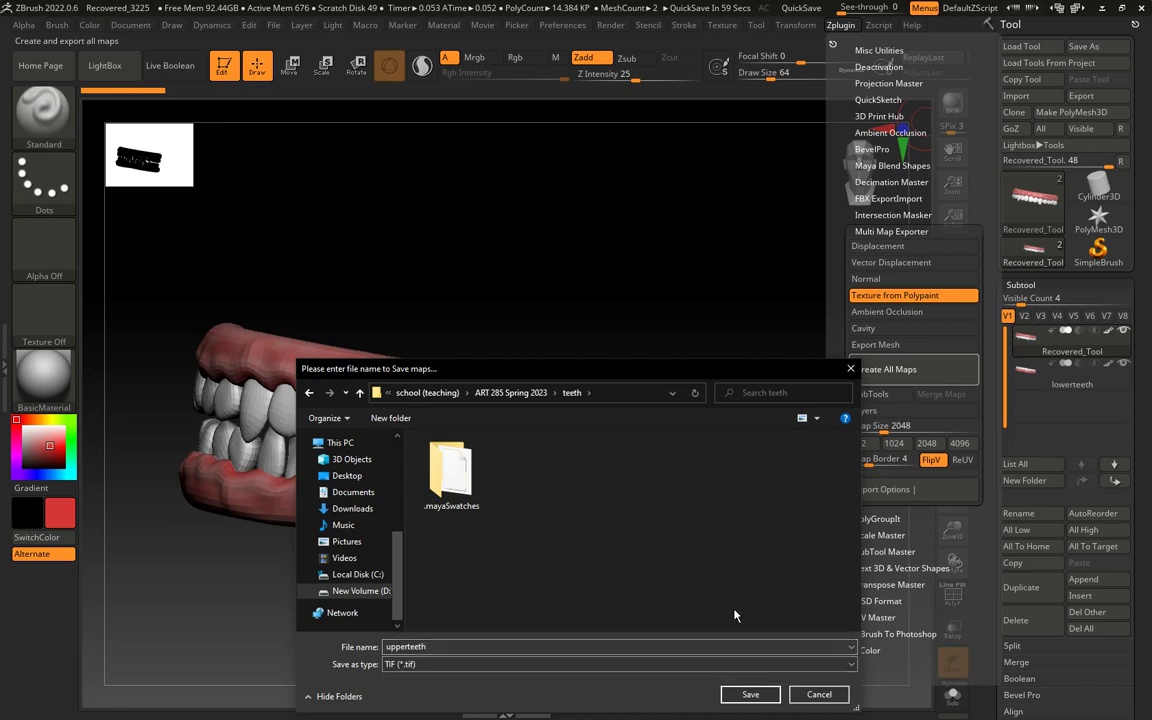
pyautogui.click(745, 696)
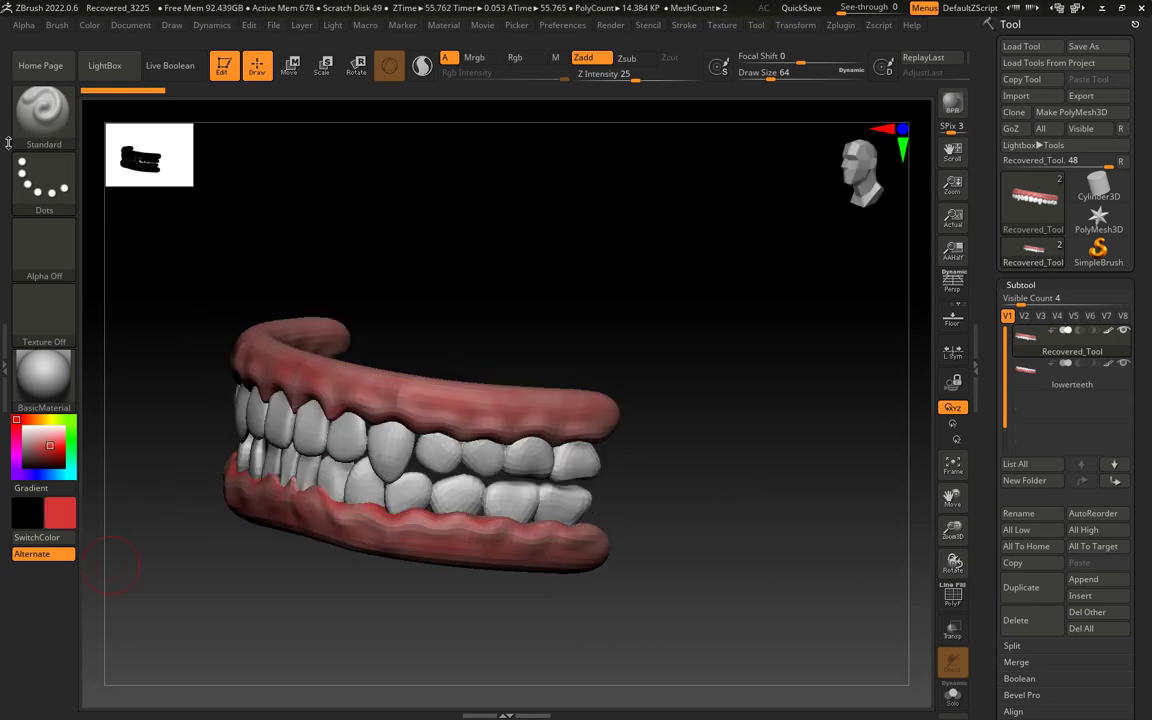
# Step: Switch to File Explorer, reopen the teeth folder from ART 285 Spring 2023 to check the exported files, and return to ZBrush
pyautogui.hotkey('alt', 'Tab')
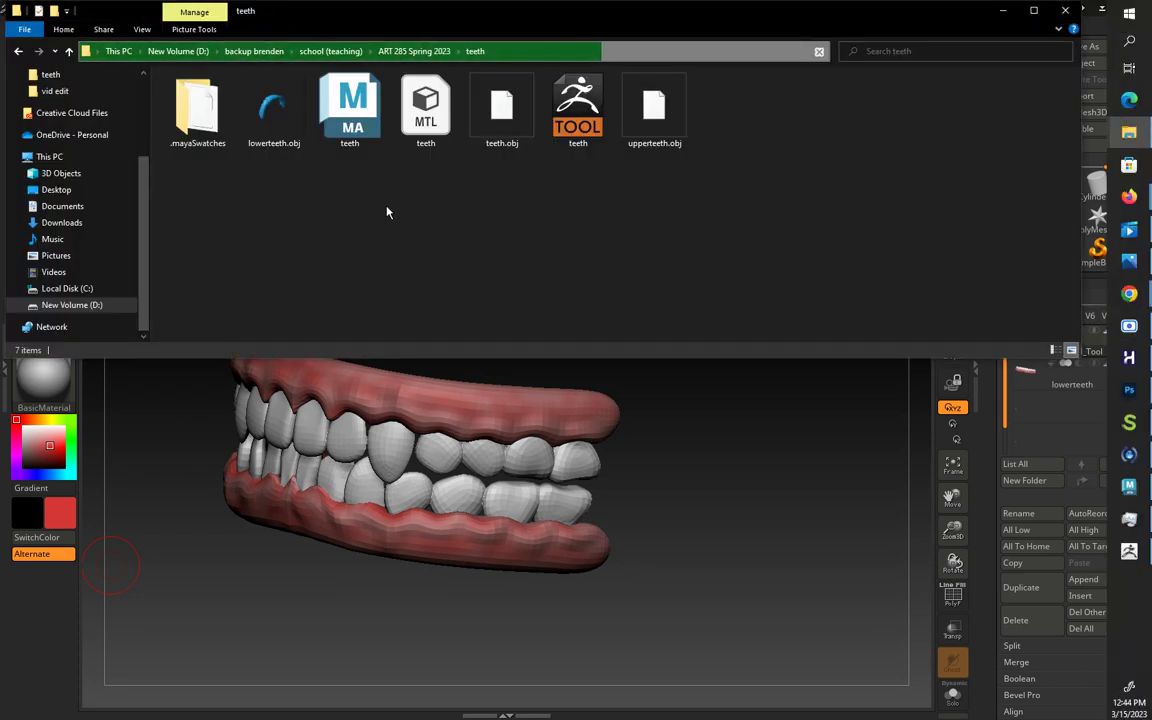
pyautogui.click(414, 51)
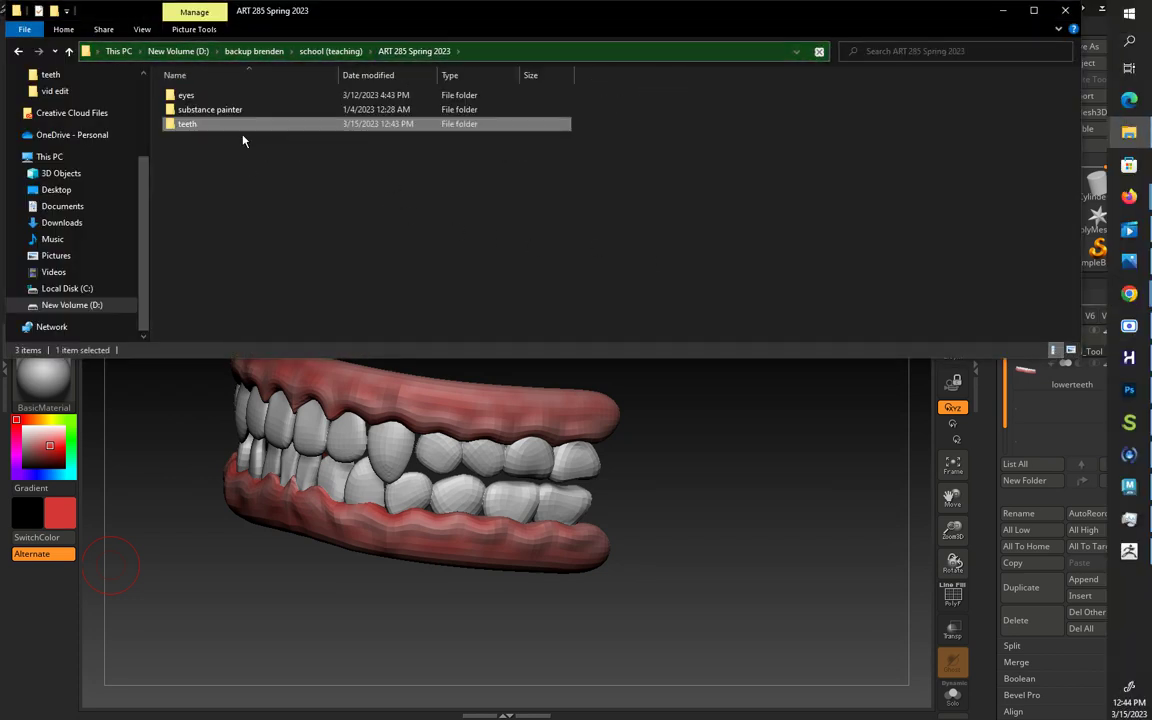
pyautogui.doubleClick(200, 126)
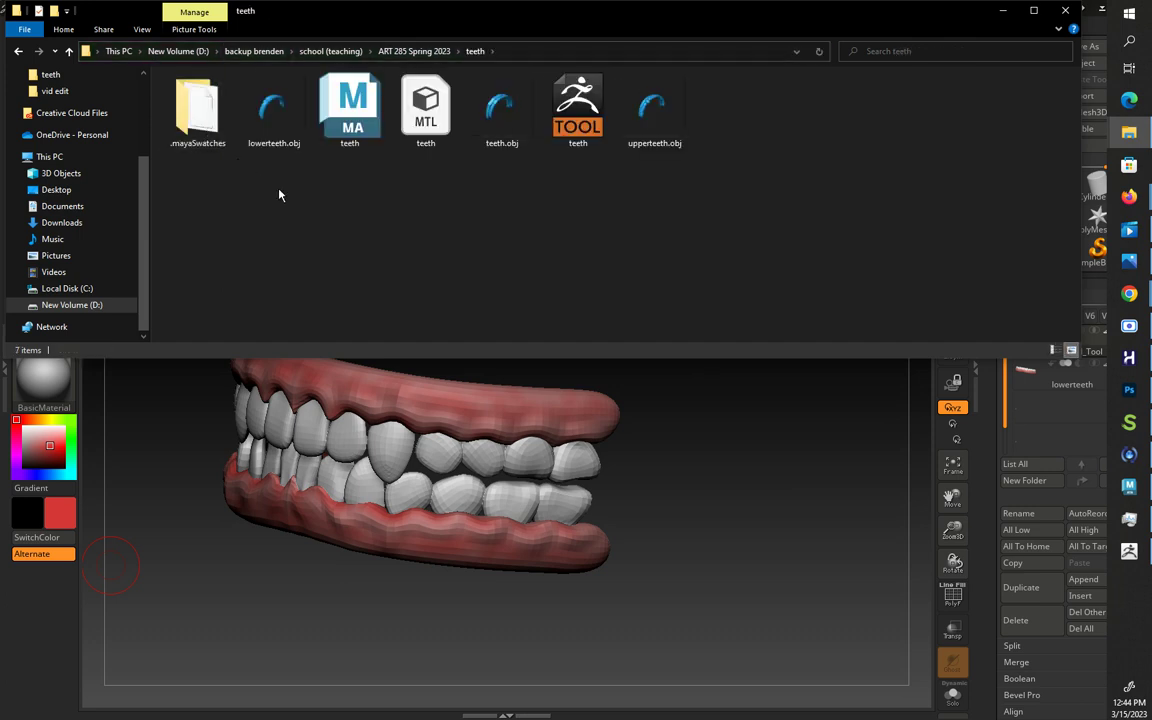
pyautogui.click(781, 430)
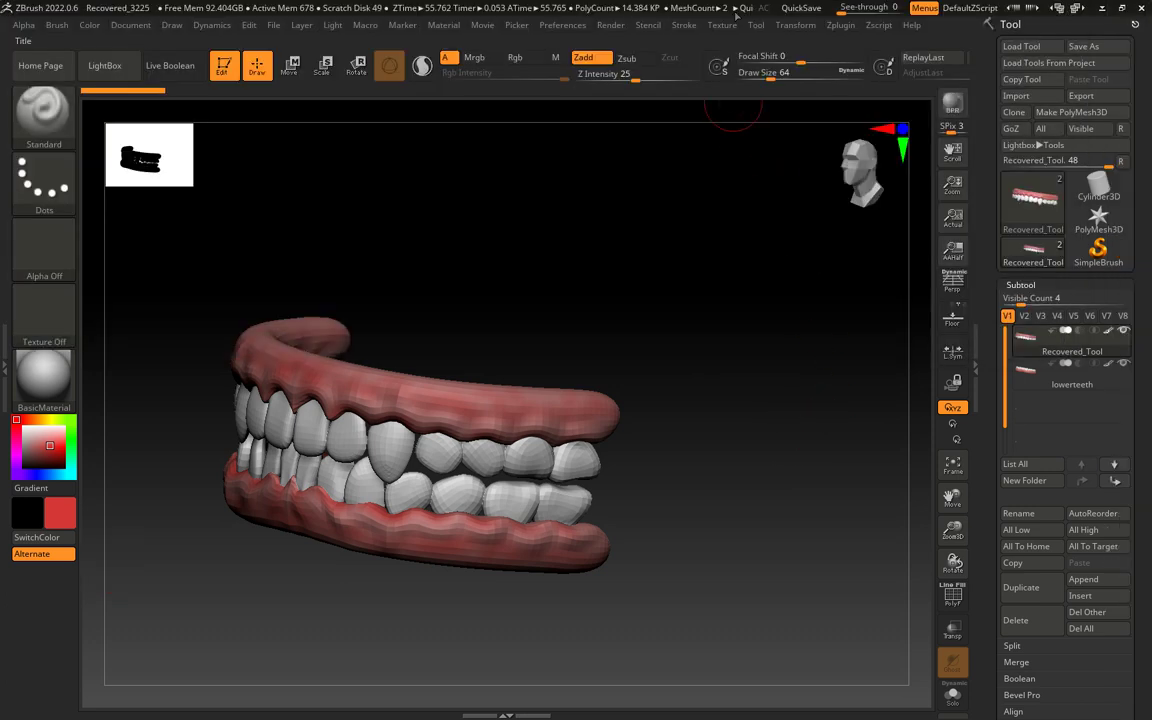
# Step: Start creating the upper teeth's polypaint map again and browse to the school (teaching) folder on New Volume (D:)
pyautogui.click(852, 28)
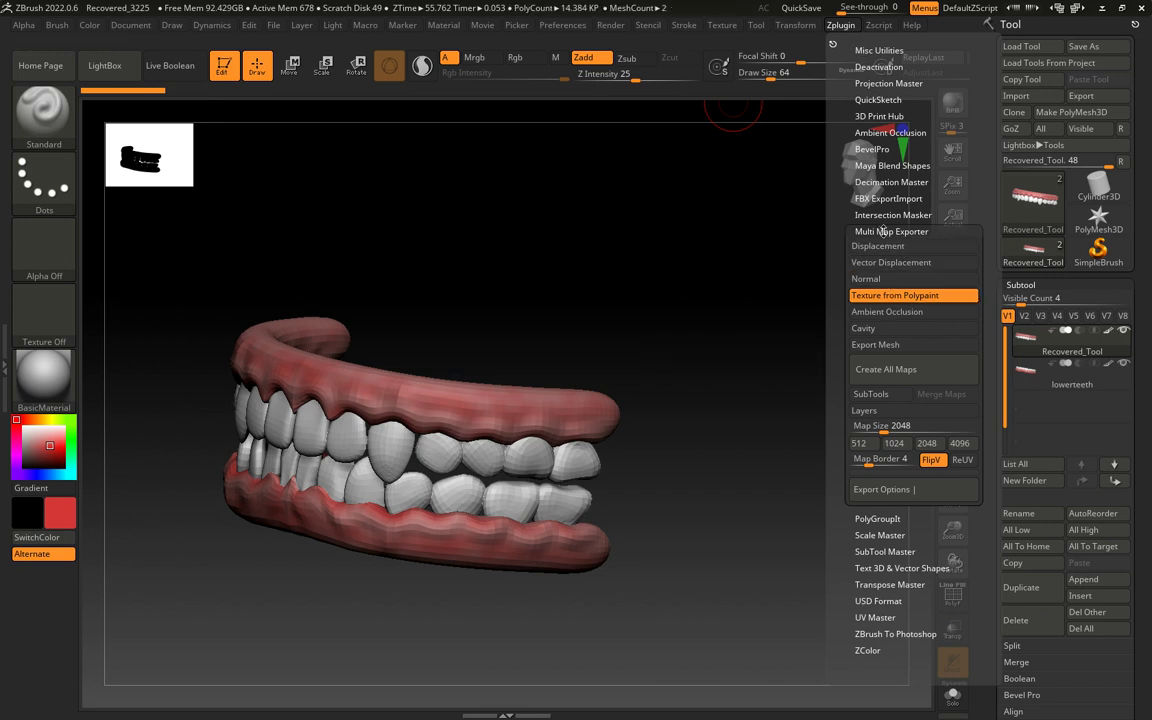
pyautogui.click(891, 369)
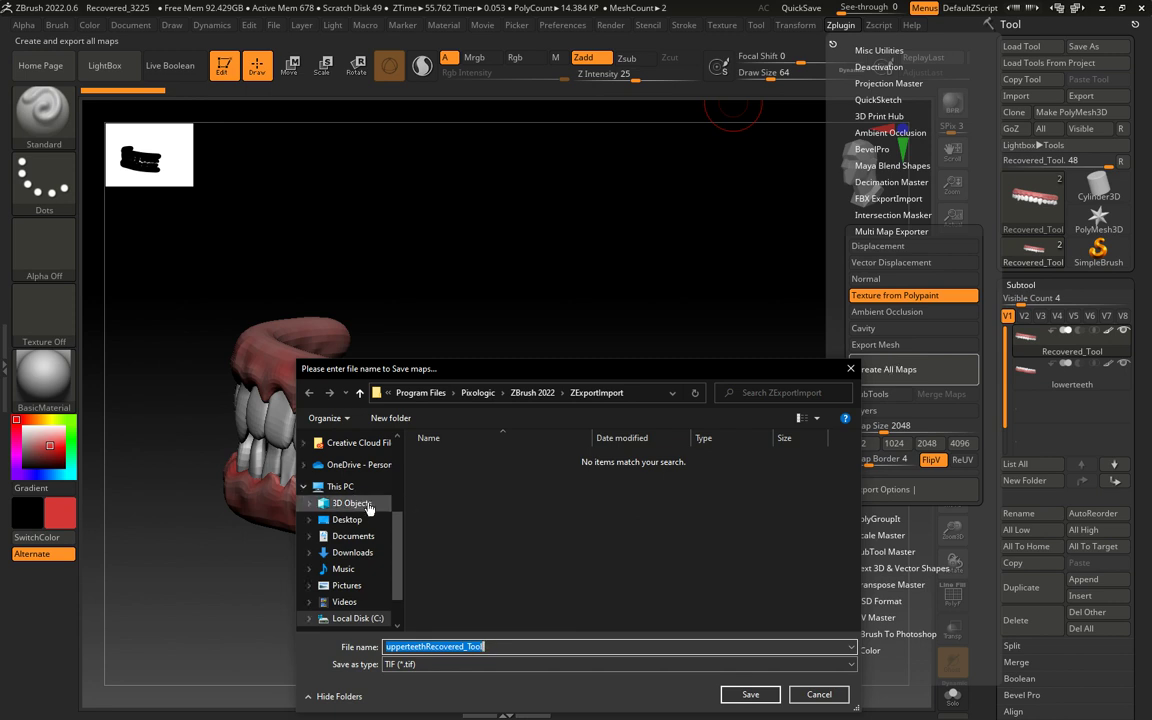
pyautogui.scroll(-2, 391, 572)
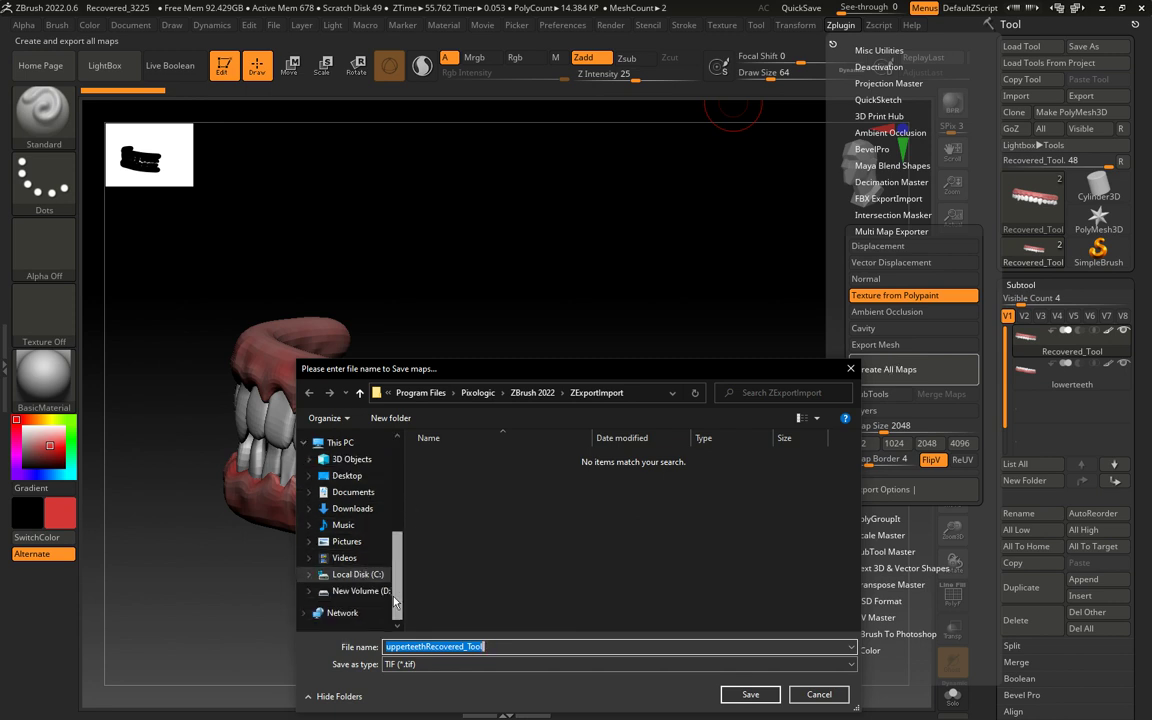
pyautogui.click(358, 590)
pyautogui.doubleClick(466, 505)
pyautogui.scroll(-5, 475, 538)
pyautogui.scroll(-6, 475, 538)
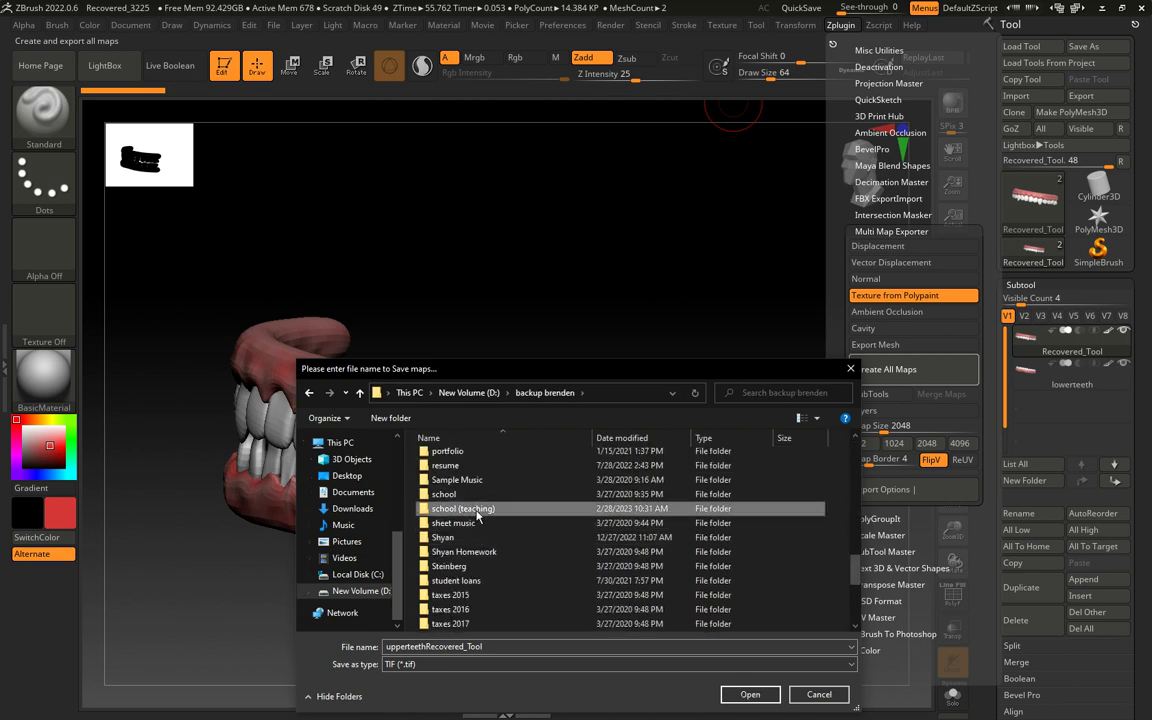
pyautogui.doubleClick(476, 509)
# Step: Open the teeth folder inside ART 285 Spring 2023 as the map destination
pyautogui.scroll(-3, 481, 523)
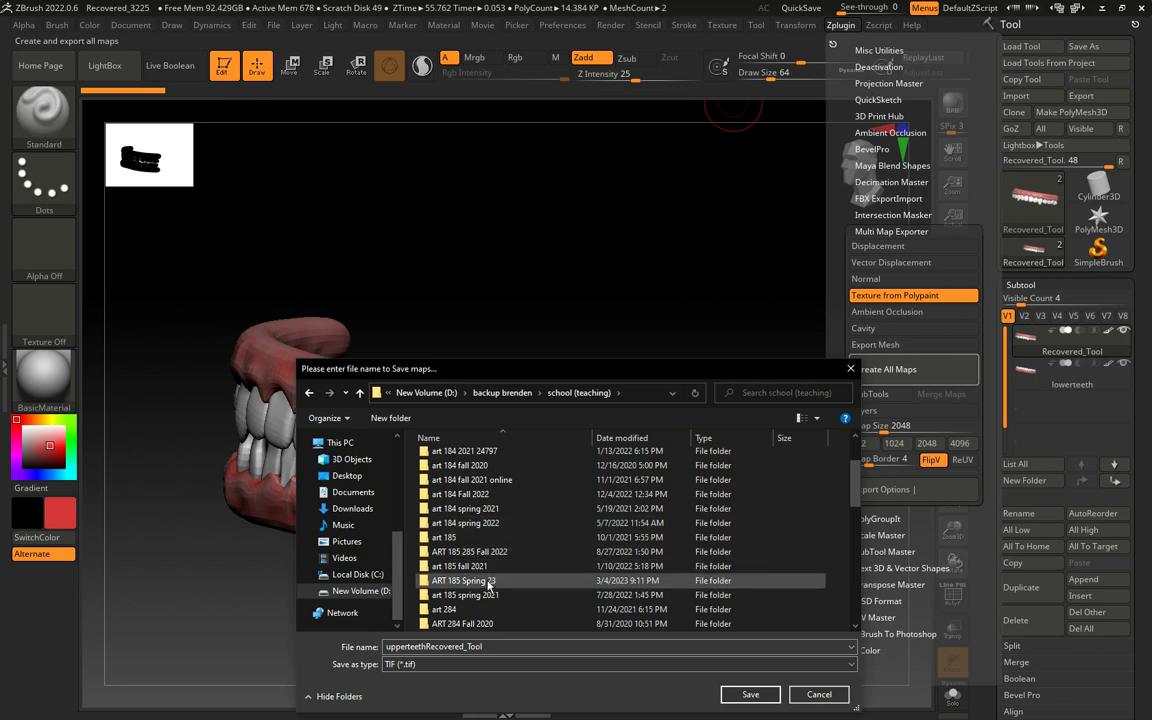
pyautogui.scroll(-2, 485, 580)
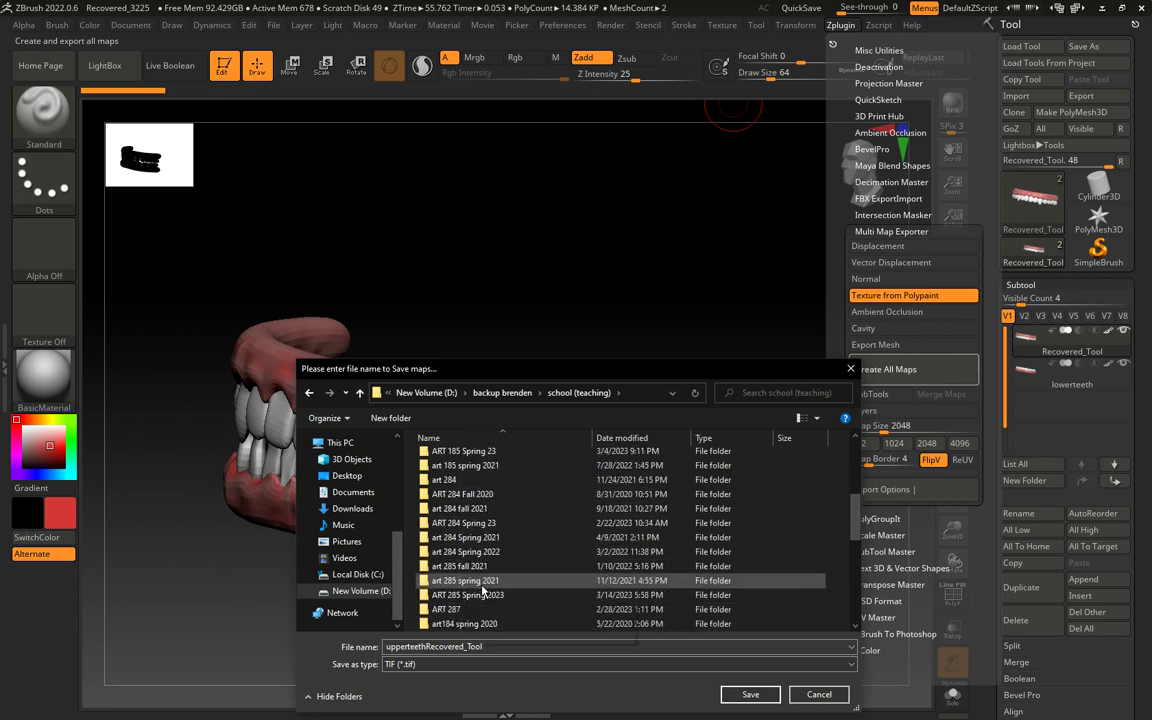
pyautogui.scroll(-2, 485, 575)
pyautogui.doubleClick(486, 553)
pyautogui.click(461, 488)
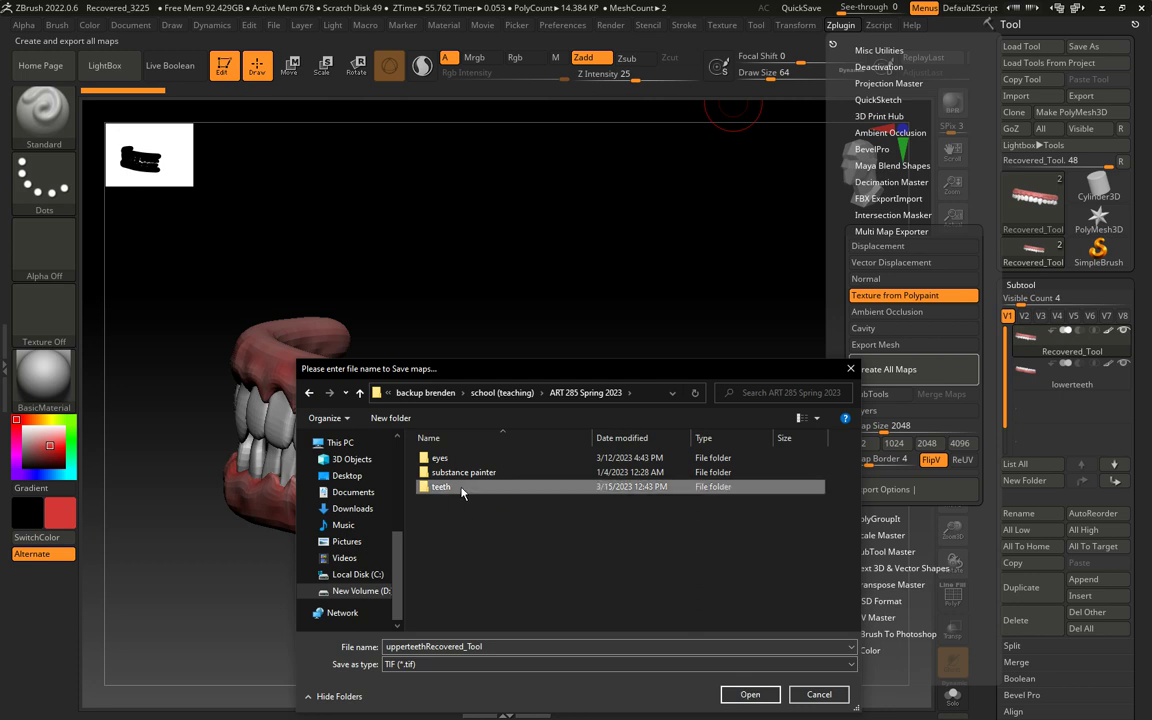
pyautogui.doubleClick(463, 490)
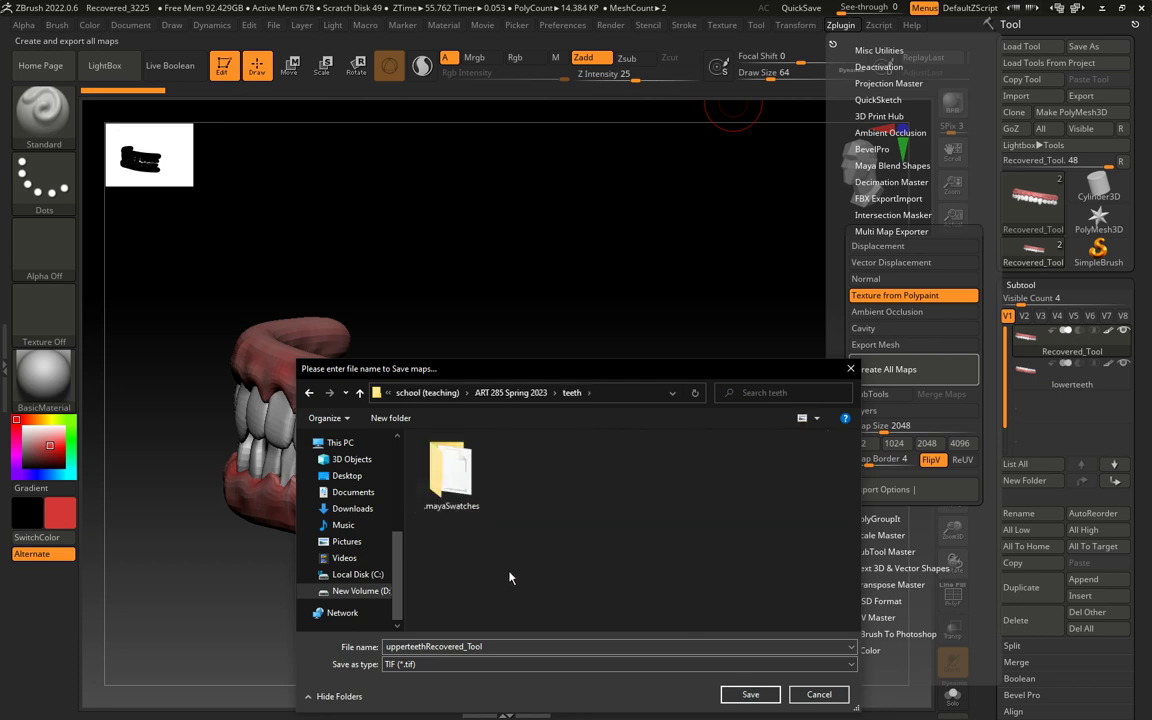
# Step: Try to save the upper teeth's polypaint texture as upperteeth1 in TIF format
pyautogui.doubleClick(493, 645)
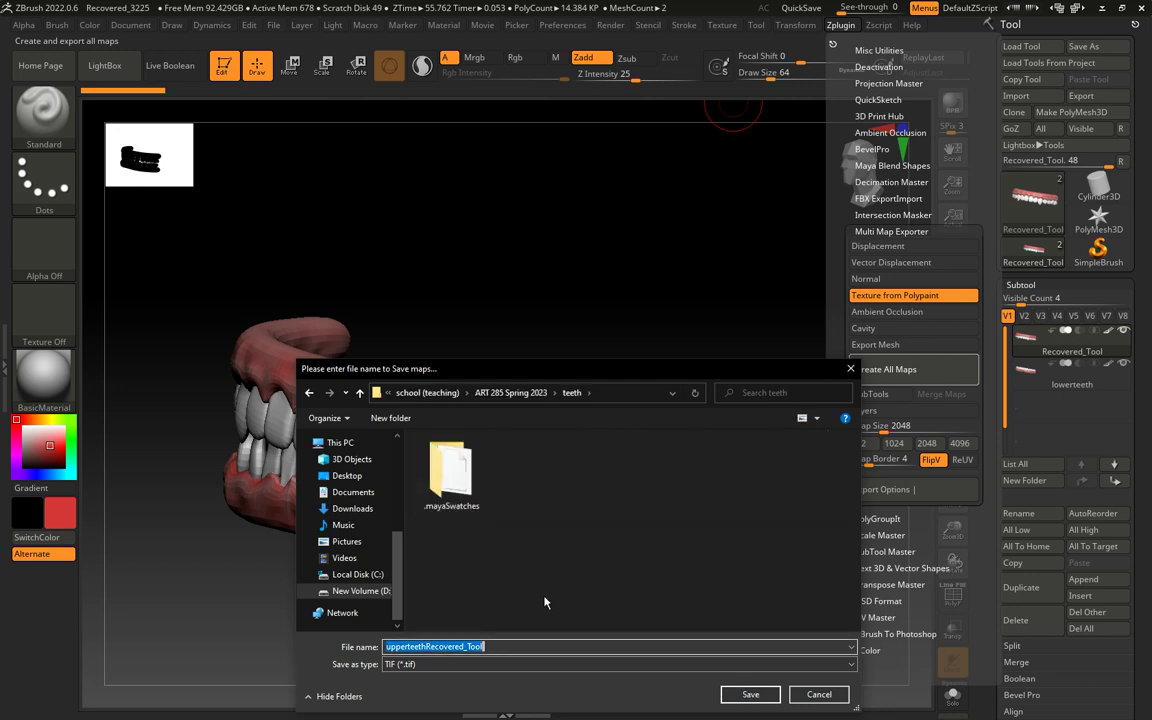
pyautogui.moveTo(483, 646); pyautogui.dragTo(432, 646)
pyautogui.press('BackSpace')
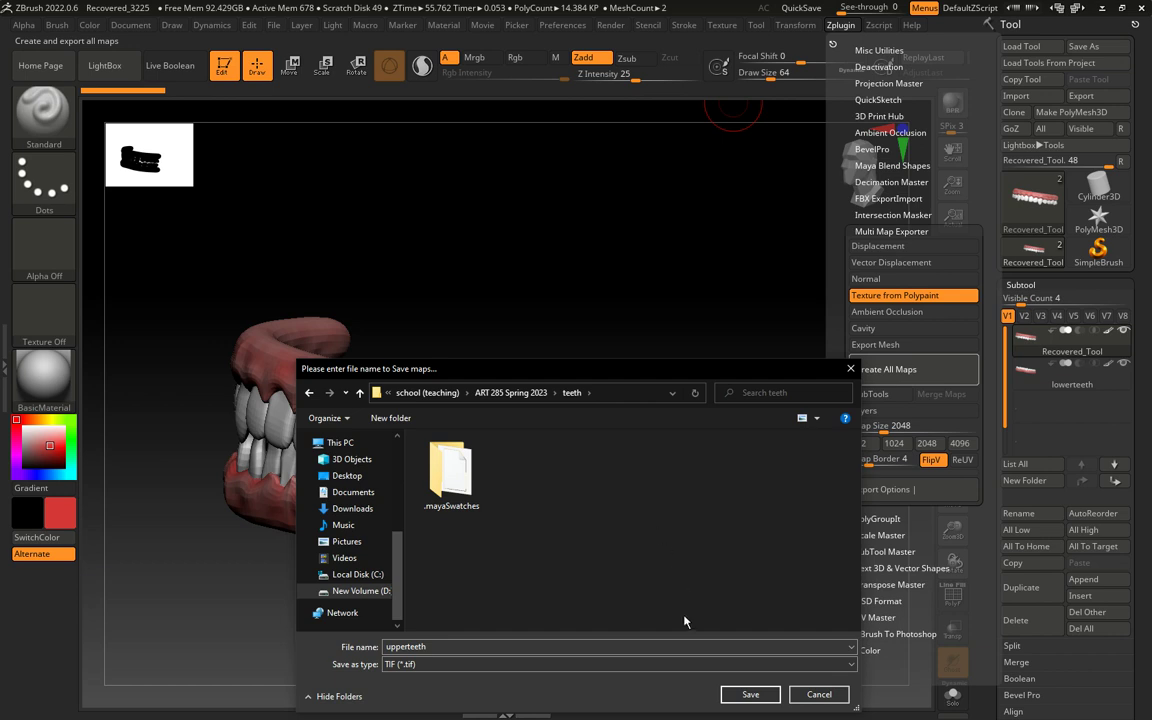
pyautogui.doubleClick(445, 647)
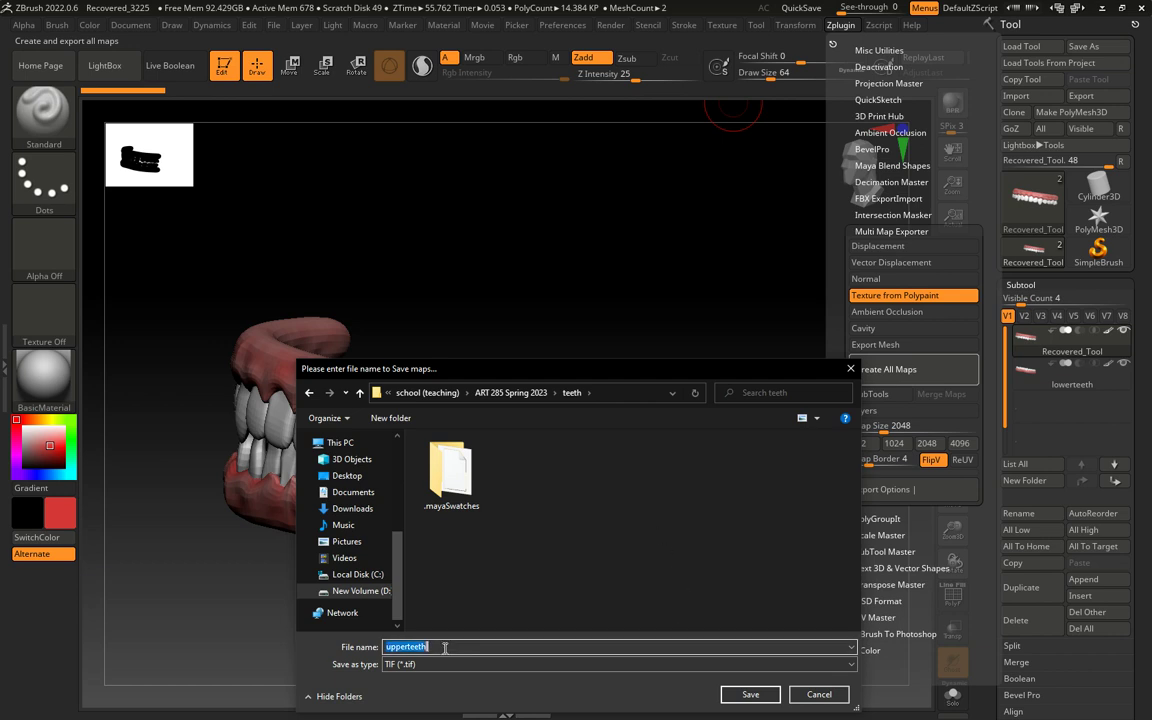
pyautogui.click(444, 646)
pyautogui.write('1')
pyautogui.click(746, 696)
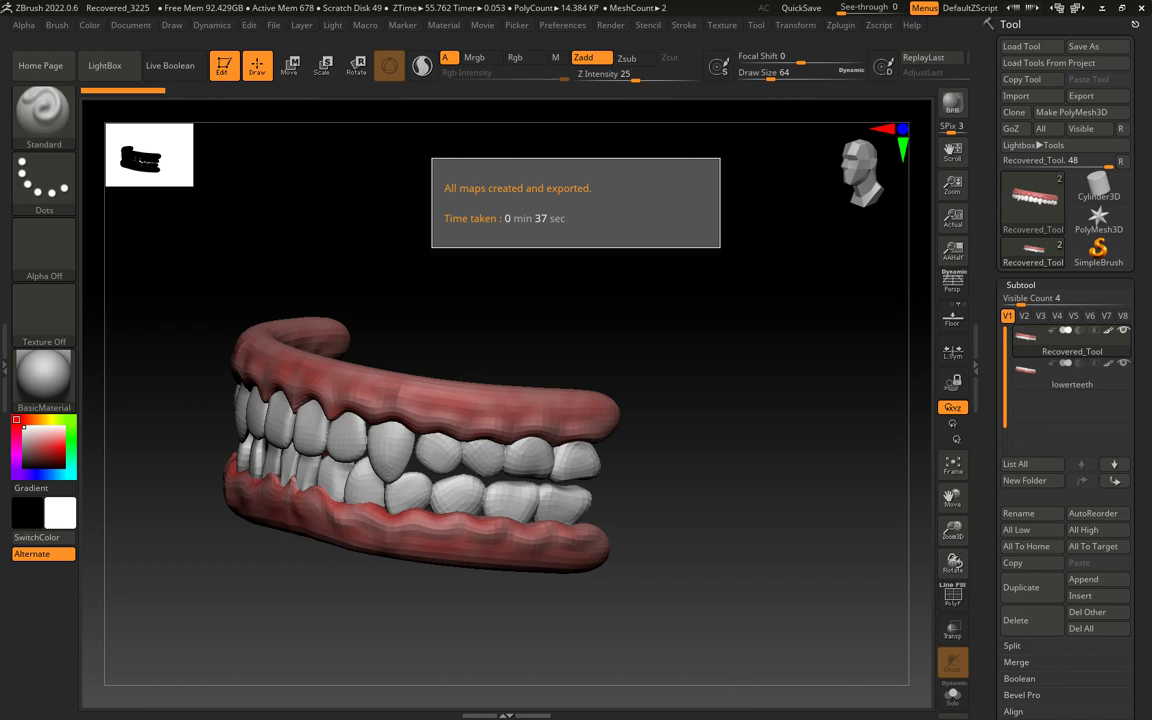
# Step: Switch to File Explorer to check the teeth folder for the exported map, and return to ZBrush
pyautogui.hotkey('alt', 'Tab')
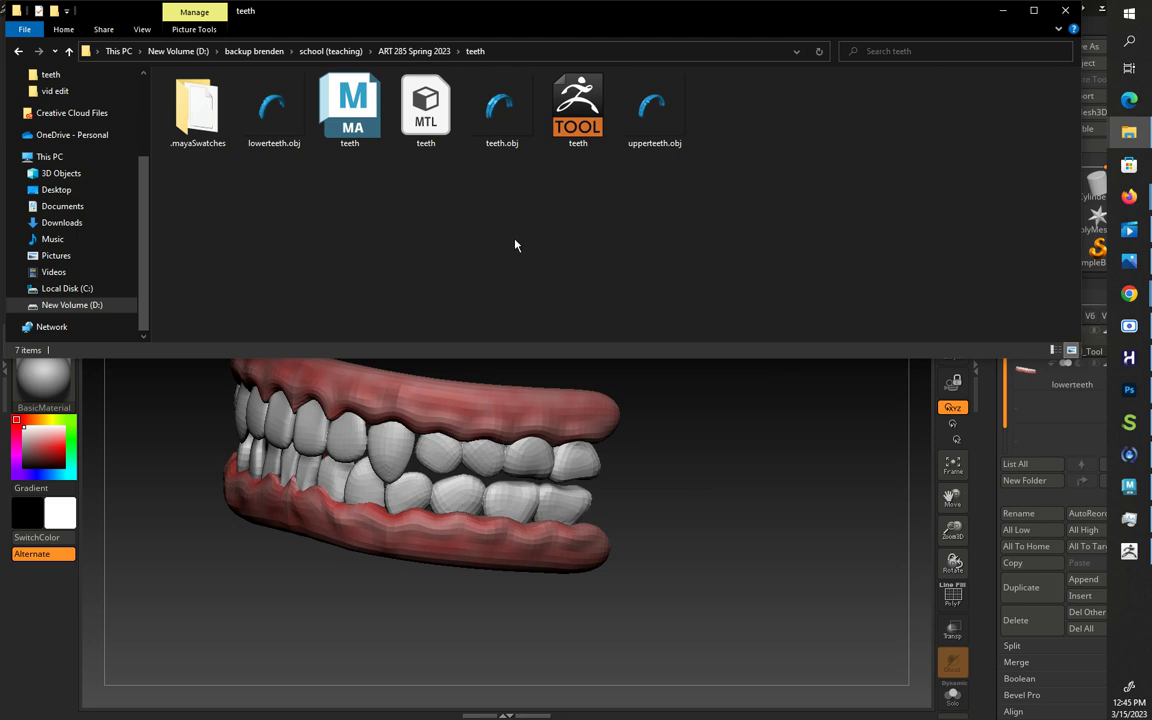
pyautogui.click(817, 499)
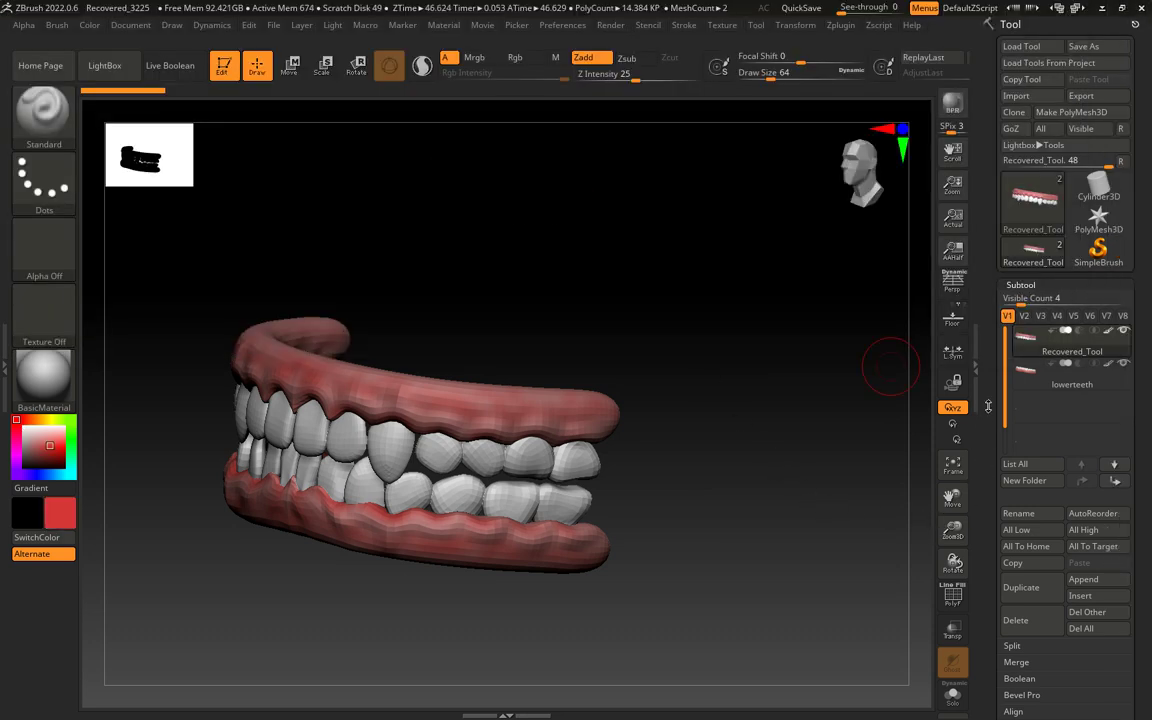
# Step: Examine the upper teeth's Texture Map creation options and go back to the subtool list
pyautogui.moveTo(987, 436); pyautogui.dragTo(987, 264)
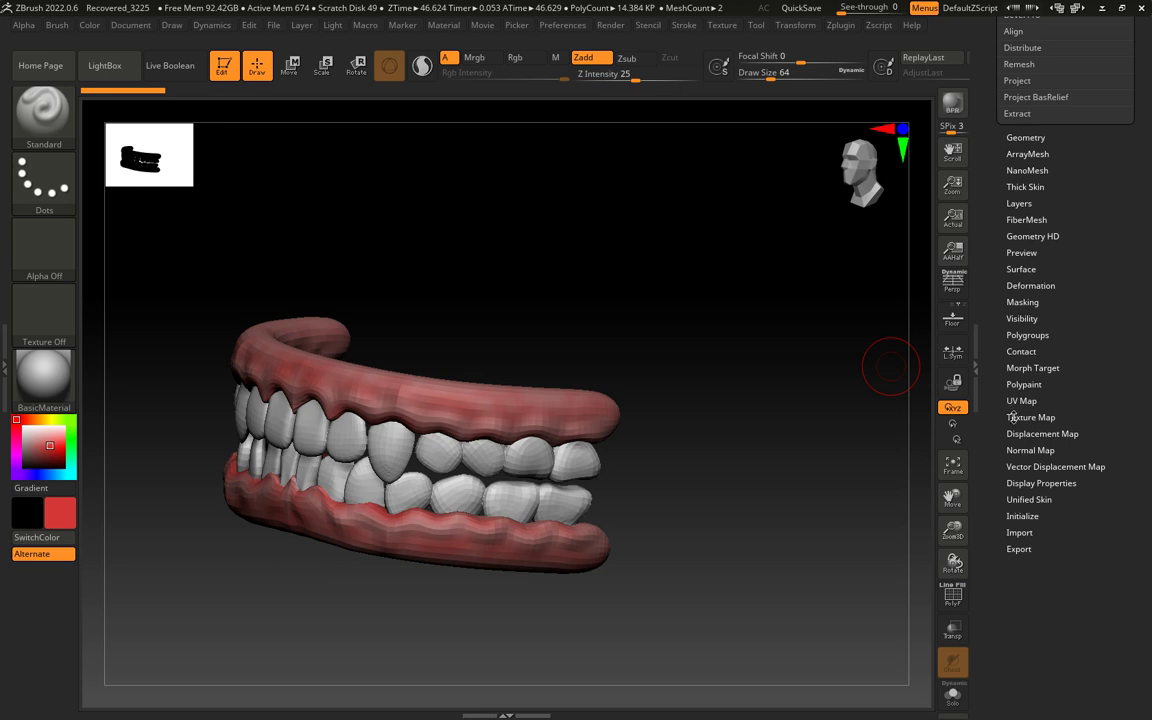
pyautogui.click(1013, 417)
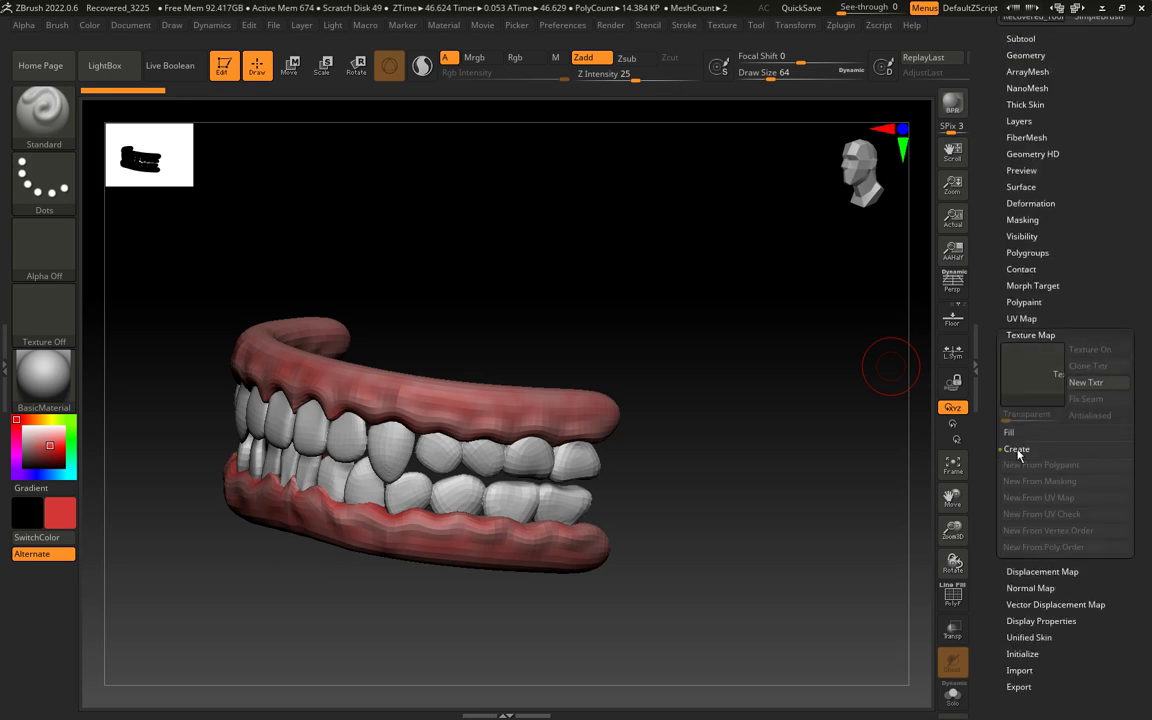
pyautogui.moveTo(991, 480); pyautogui.dragTo(991, 543)
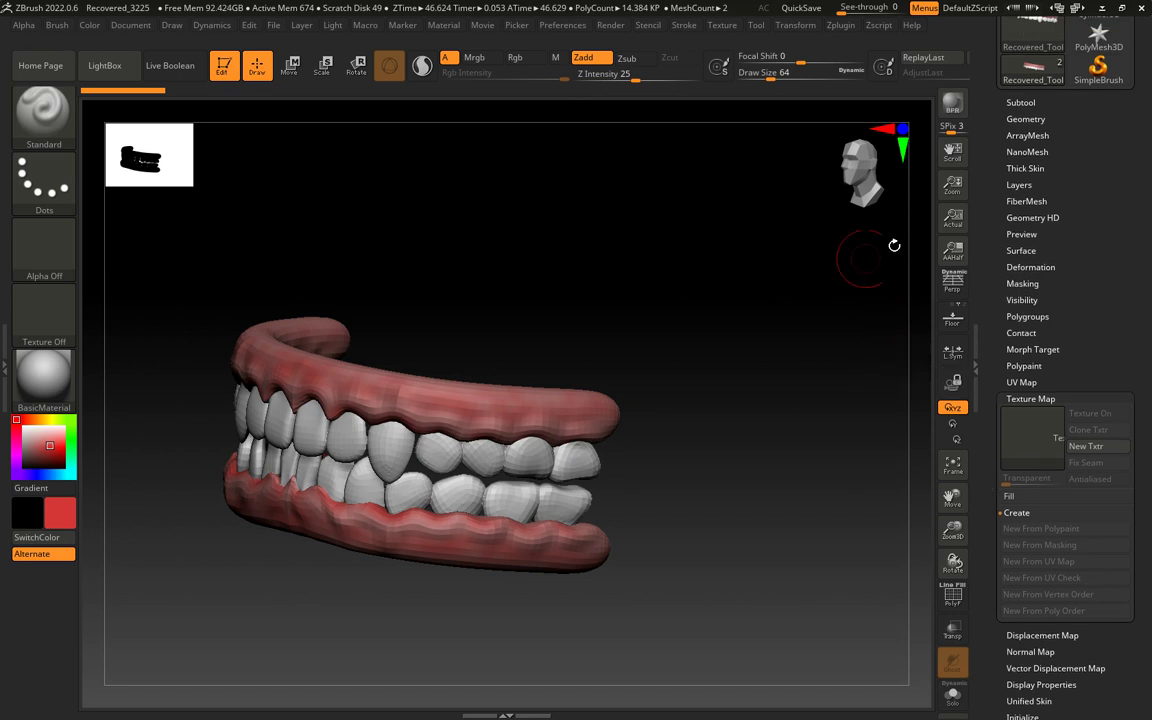
pyautogui.moveTo(986, 200); pyautogui.dragTo(987, 316)
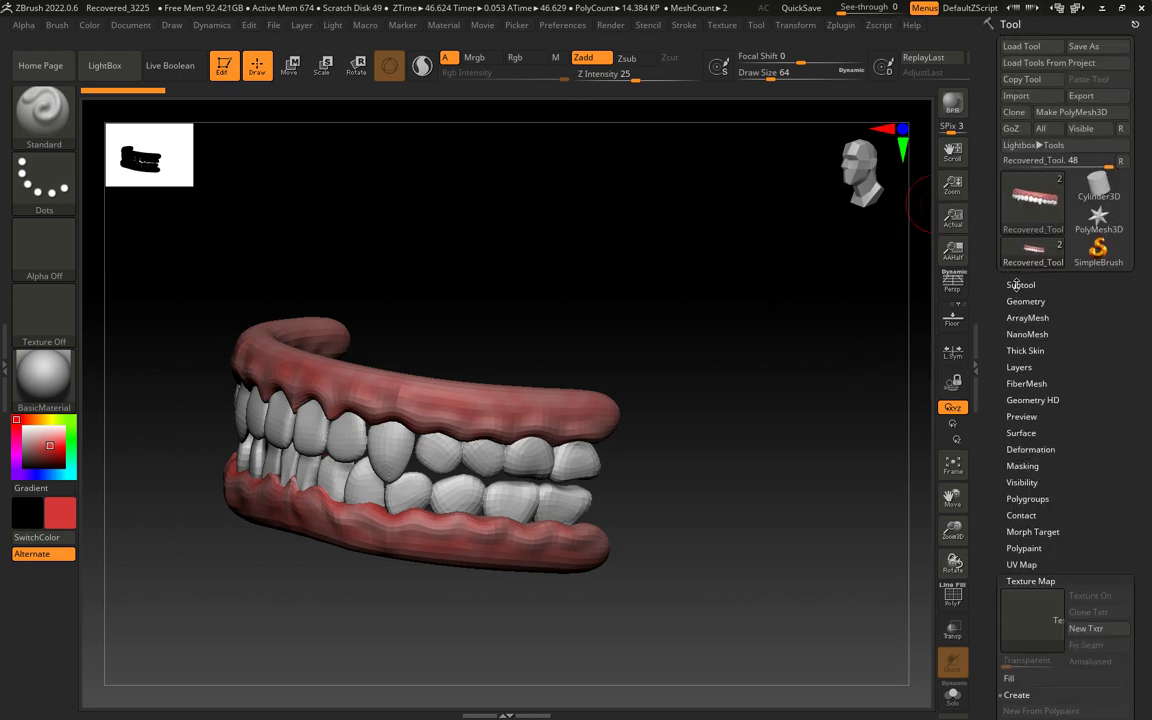
pyautogui.click(1014, 285)
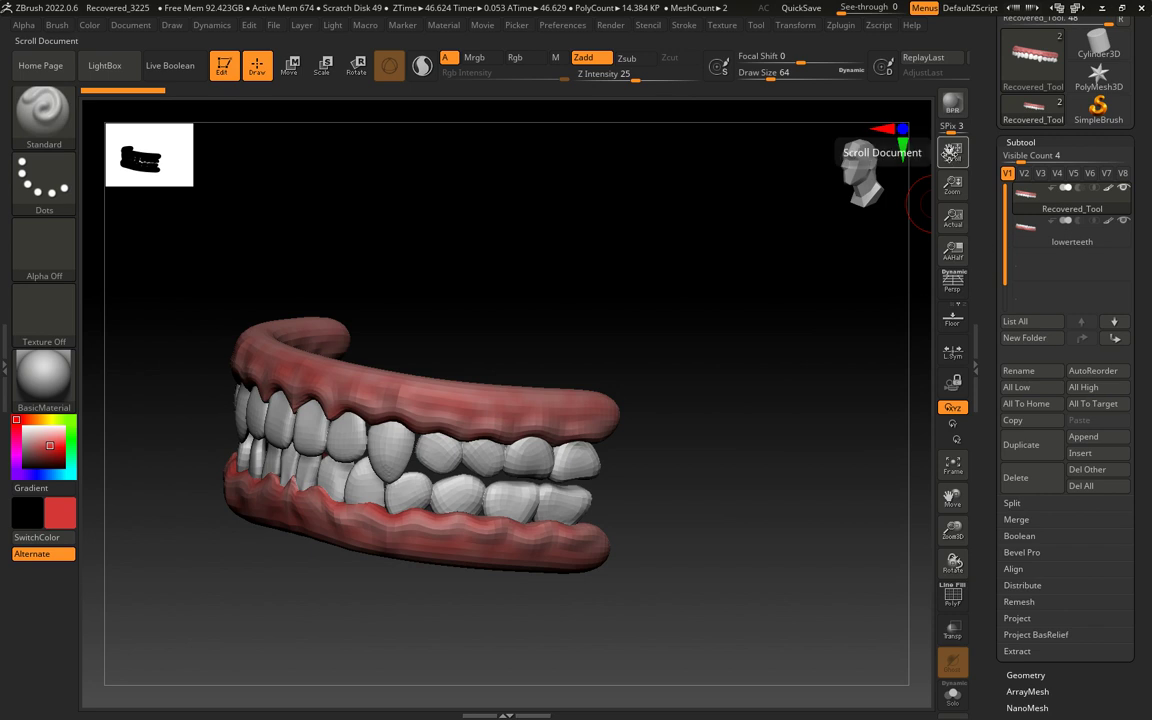
# Step: Unwrap the upper teeth's UVs with UV Master, keeping Symmetry on
pyautogui.click(841, 25)
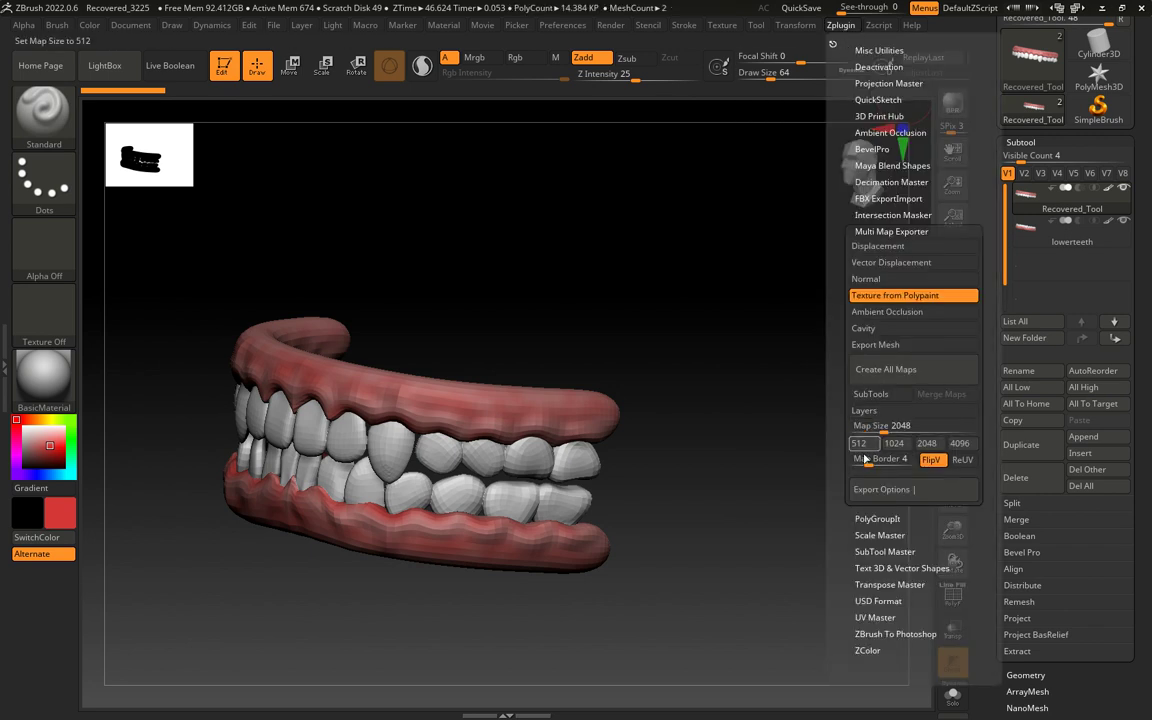
pyautogui.scroll(-3, 836, 407)
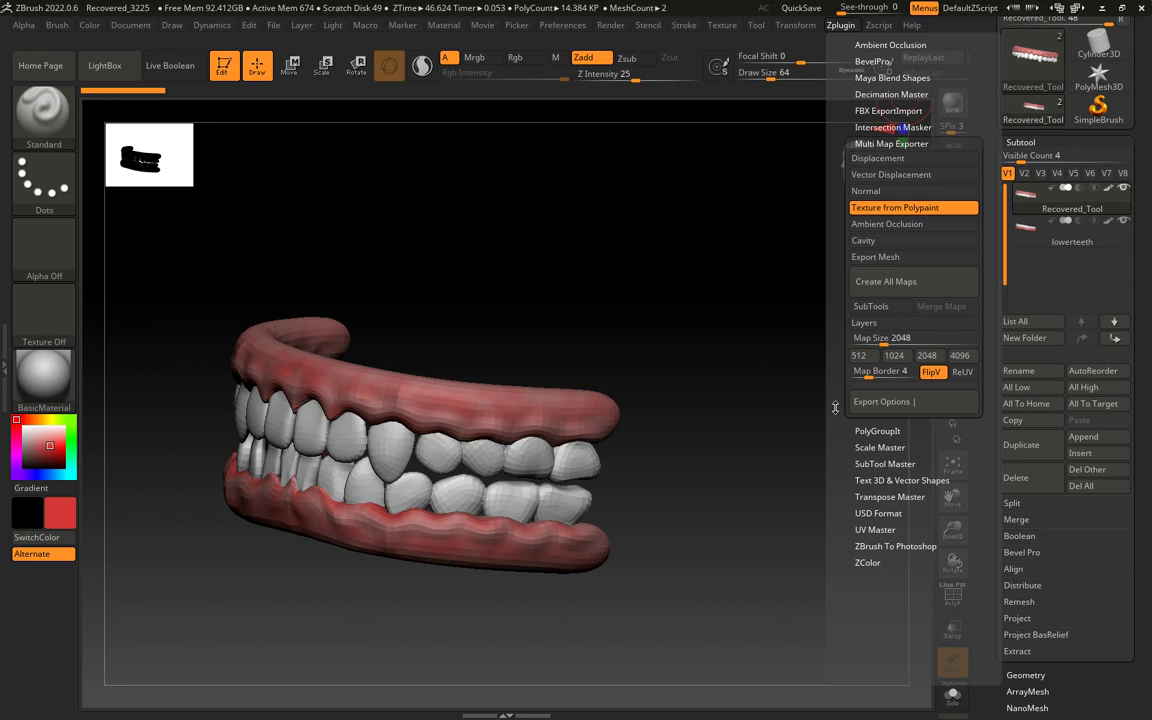
pyautogui.click(864, 527)
pyautogui.scroll(2, 831, 438)
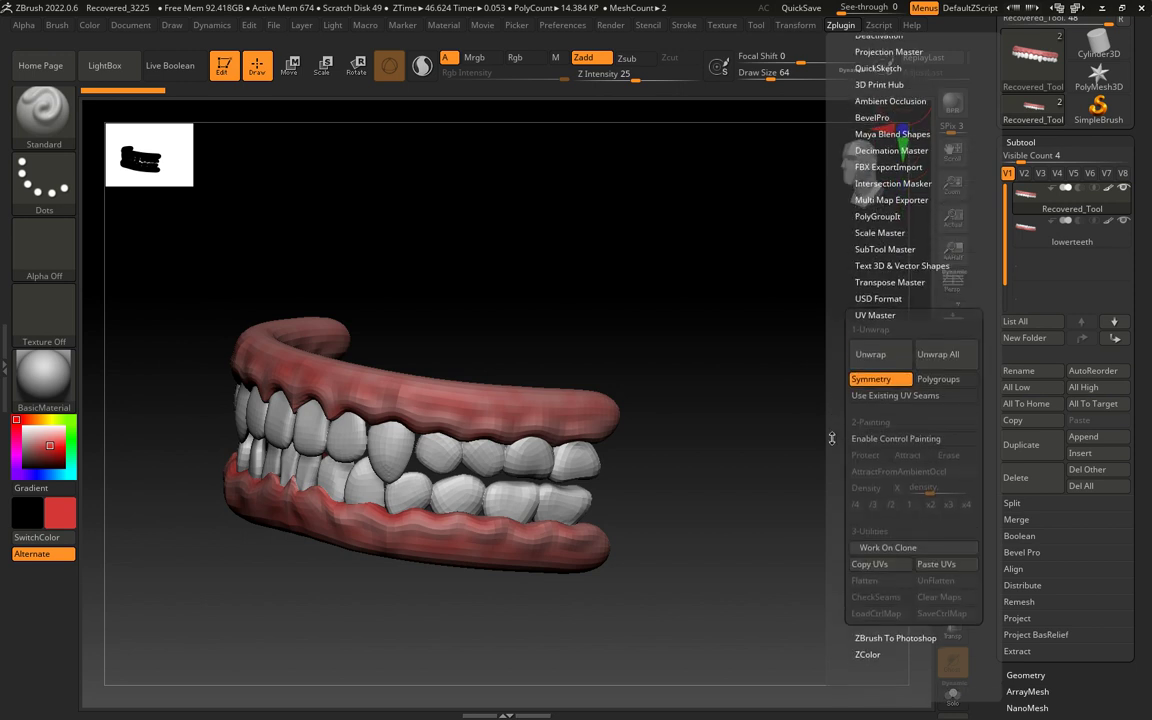
pyautogui.click(872, 354)
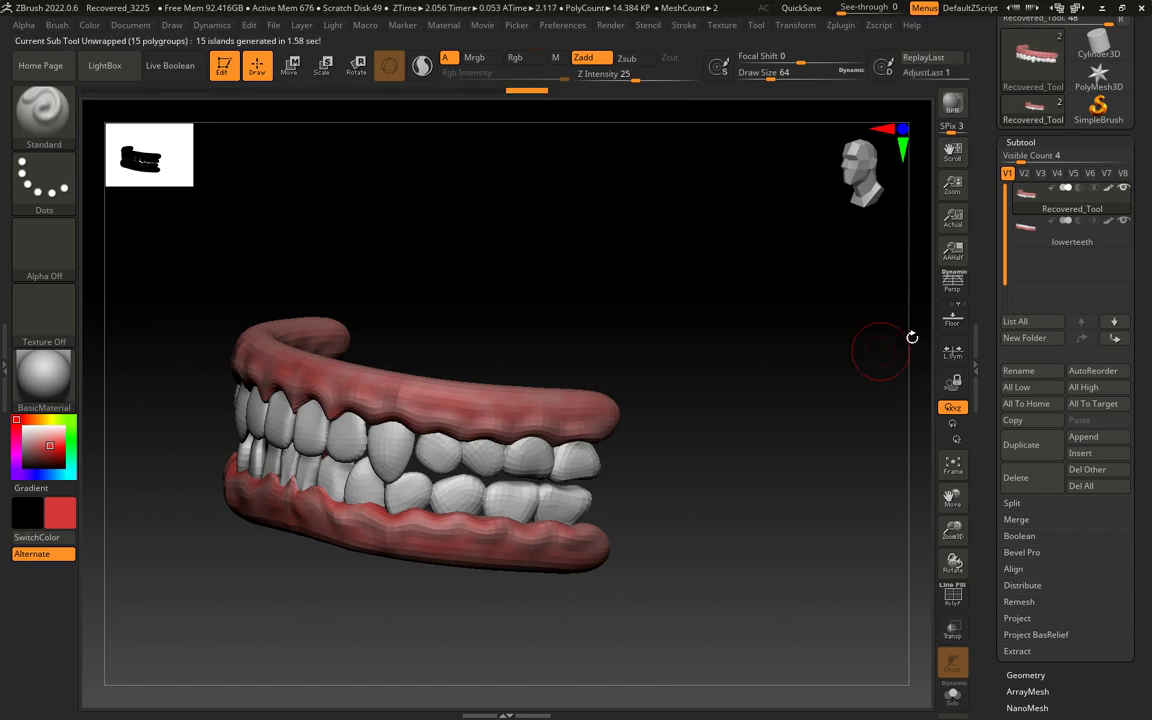
# Step: Select the lowerteeth subtool and unwrap its UVs with UV Master, keeping Symmetry on
pyautogui.click(1054, 240)
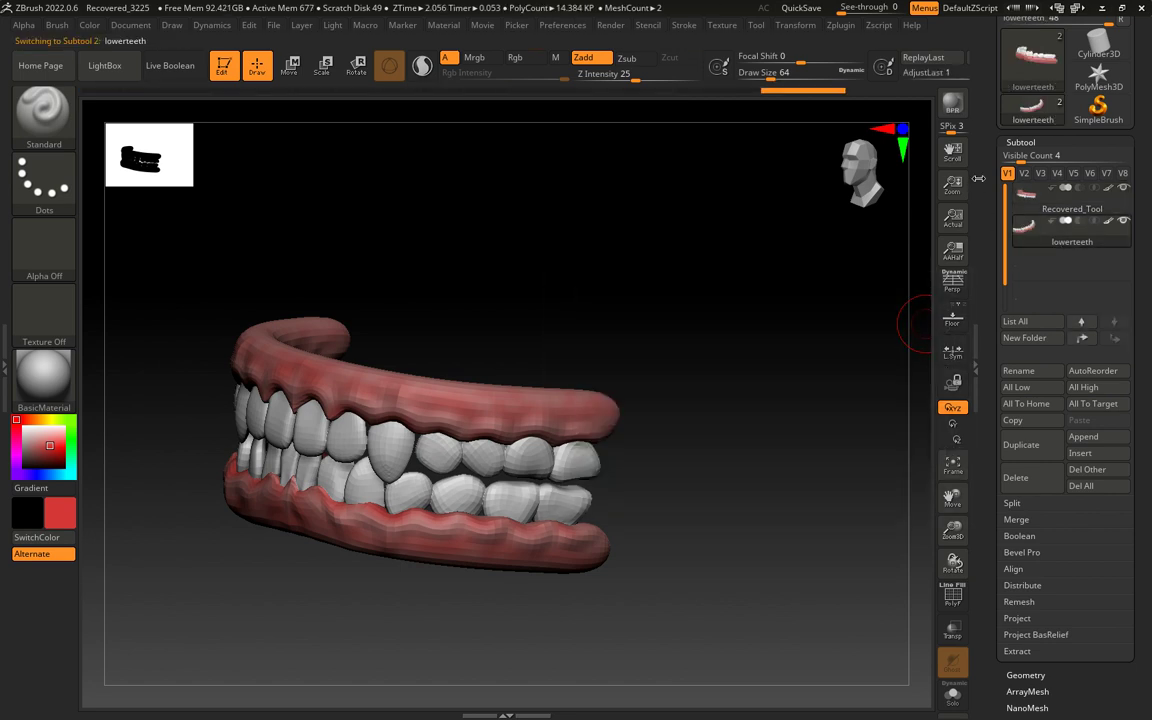
pyautogui.scroll(3, 1010, 150)
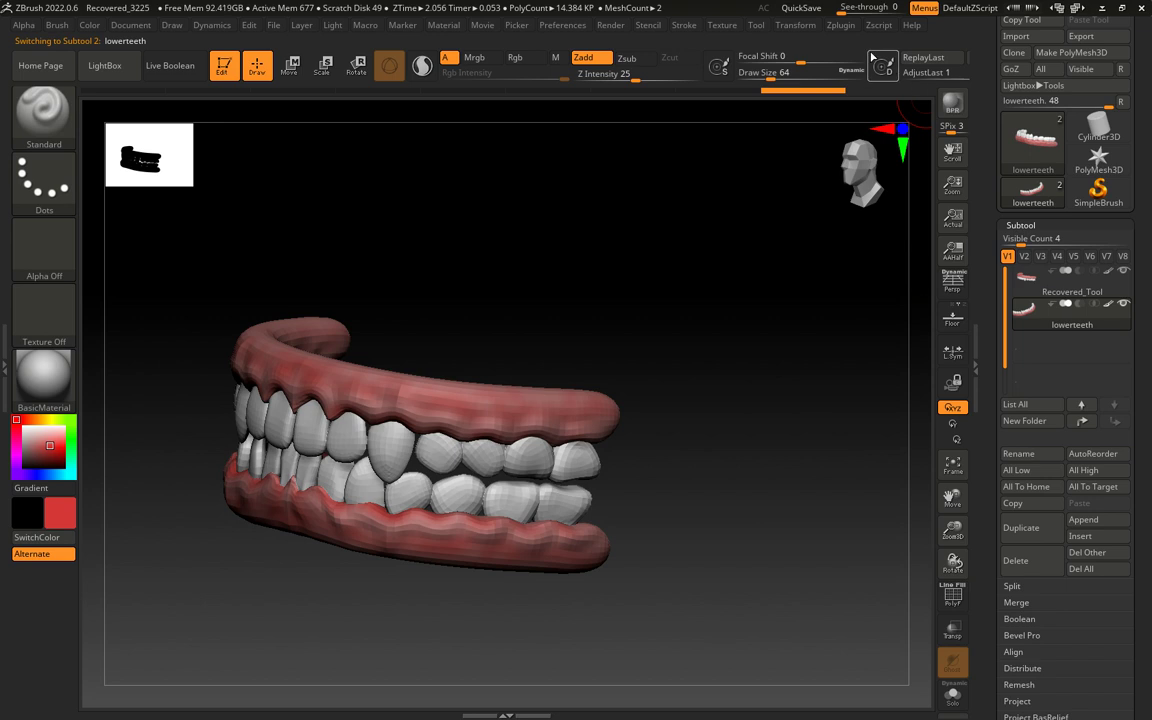
pyautogui.click(841, 25)
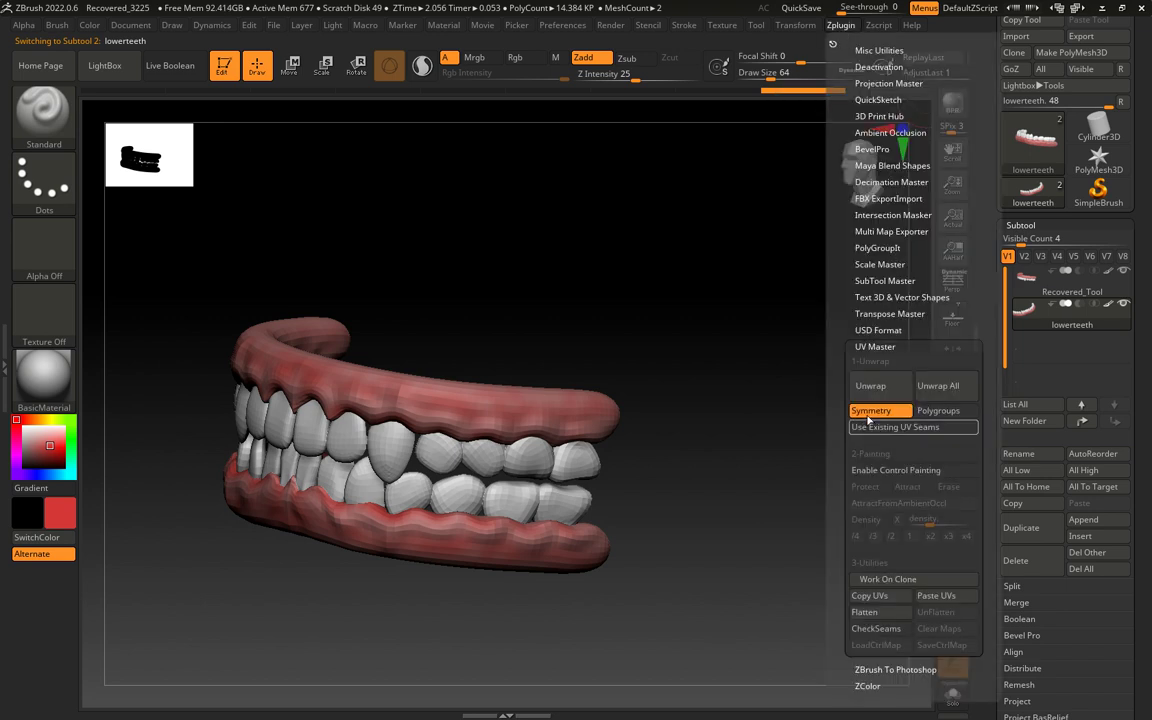
pyautogui.click(870, 385)
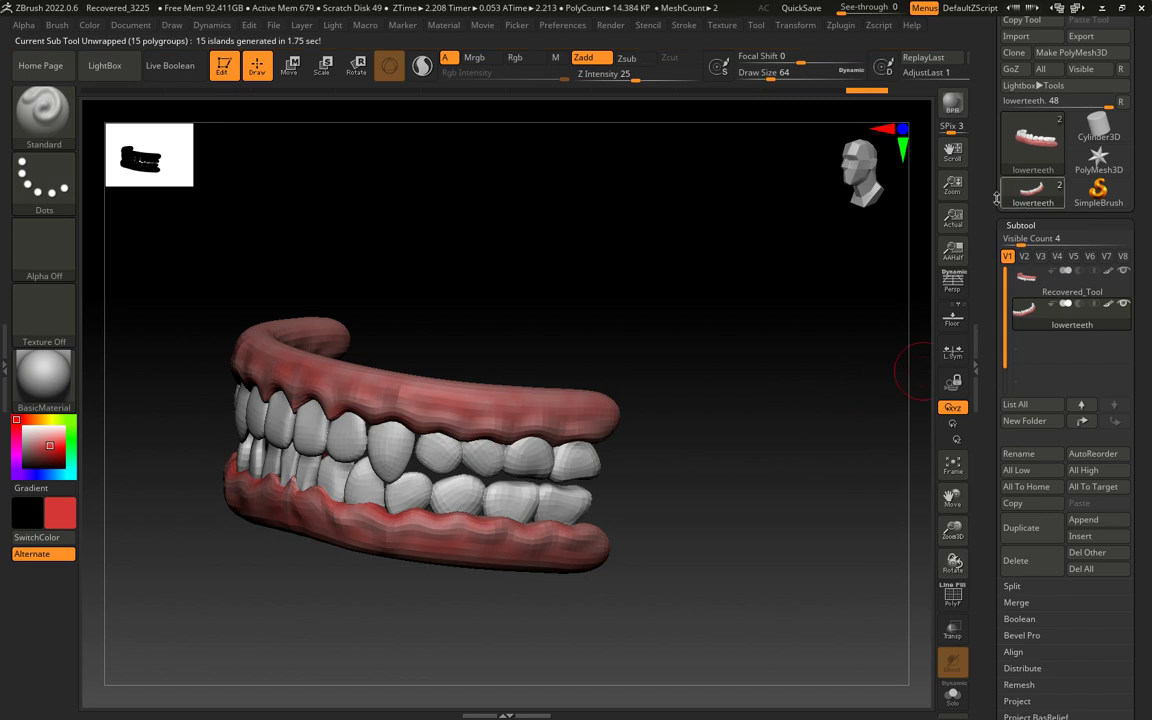
# Step: Examine the Texture Map creation options available for the unwrapped lower teeth
pyautogui.moveTo(991, 252); pyautogui.dragTo(971, 139)
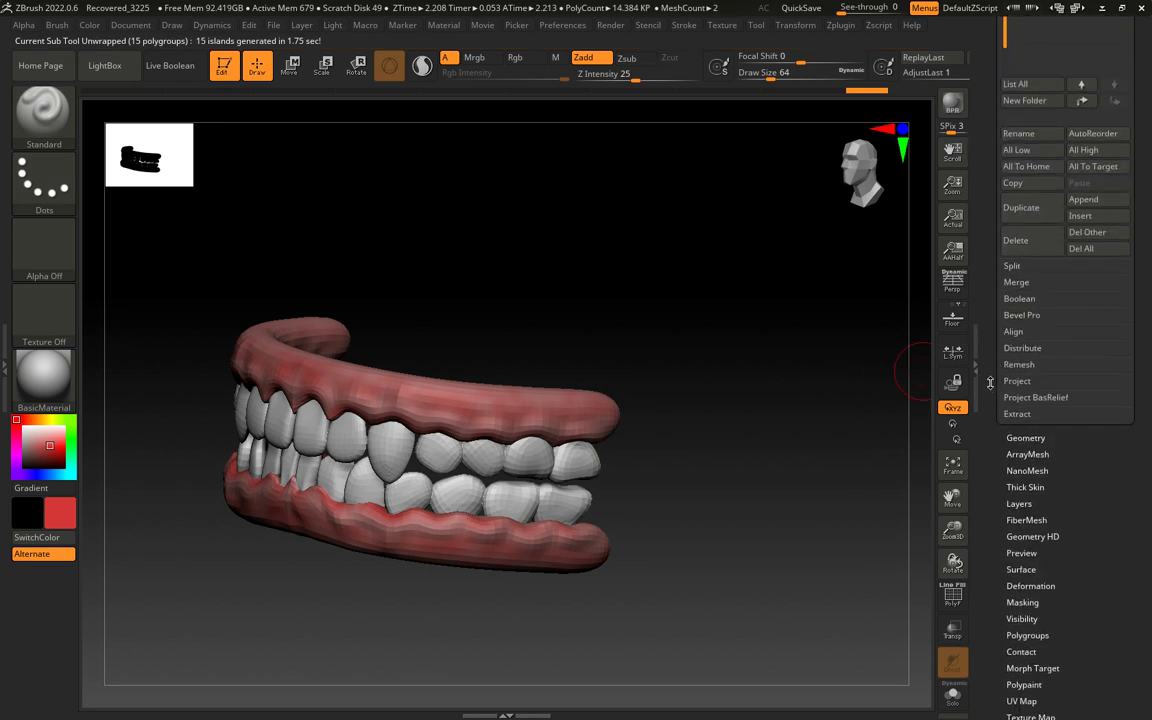
pyautogui.scroll(-5, 990, 390)
pyautogui.click(1014, 419)
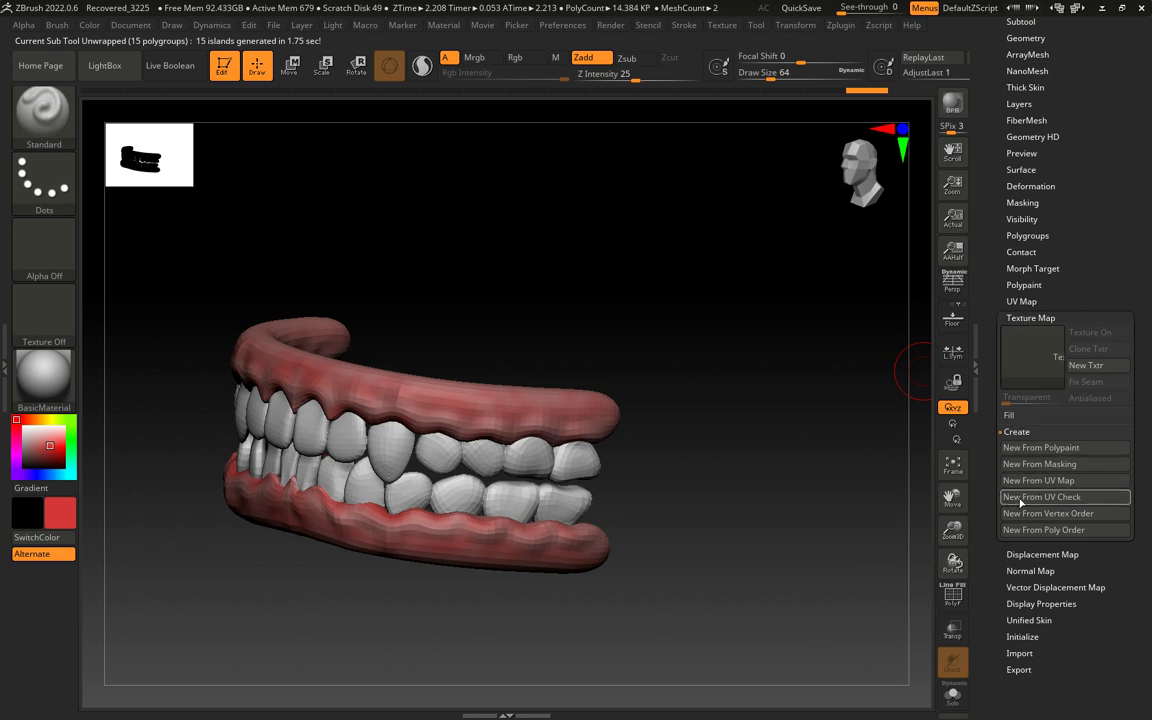
pyautogui.moveTo(988, 146); pyautogui.dragTo(988, 409)
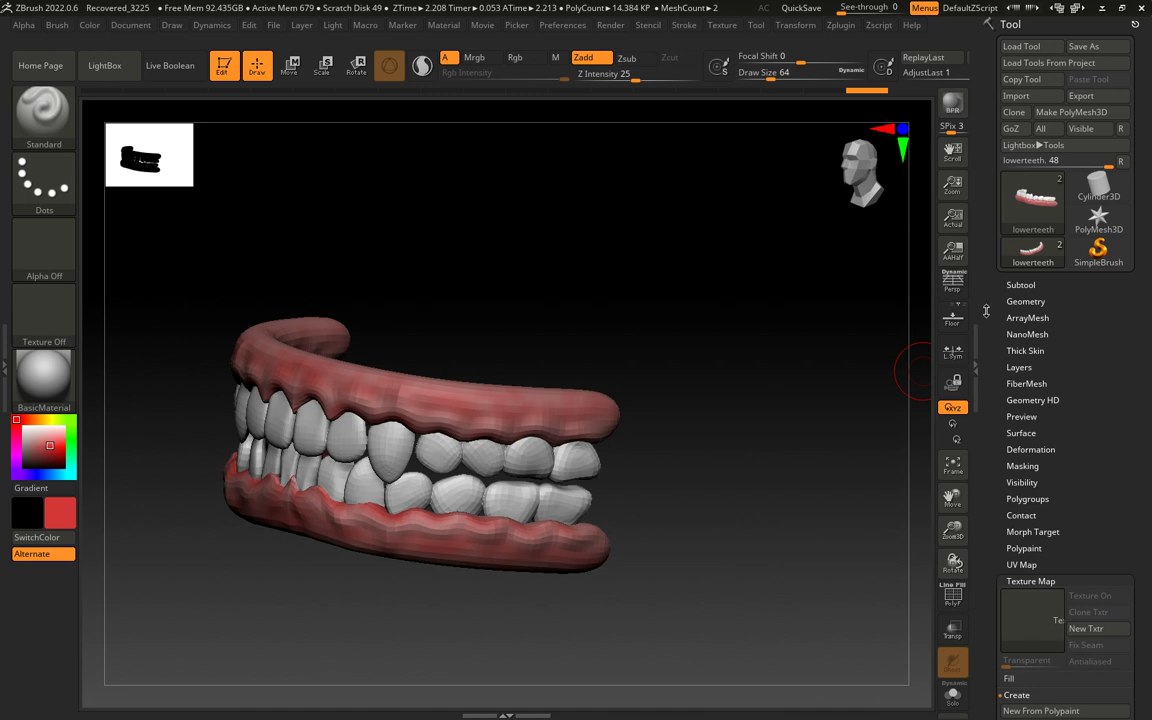
pyautogui.moveTo(716, 432); pyautogui.dragTo(738, 447)
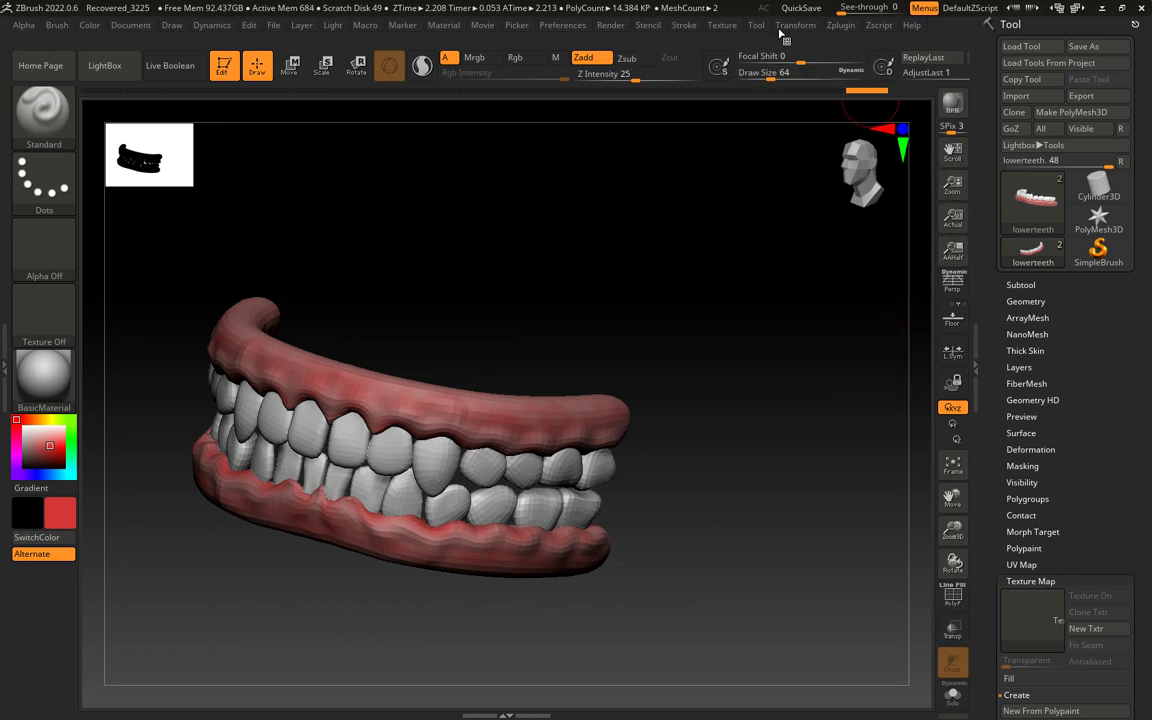
# Step: Start creating the lower teeth's maps with Multi Map Exporter, using Texture from Polypaint at map size 2048
pyautogui.click(841, 25)
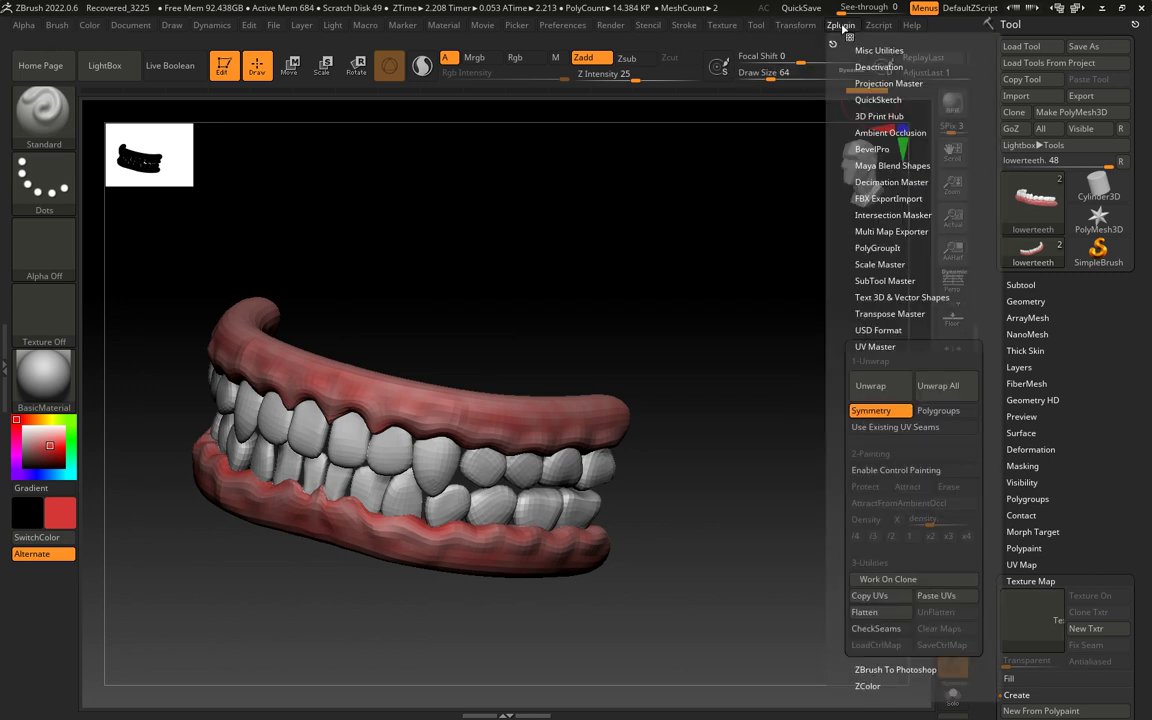
pyautogui.click(883, 234)
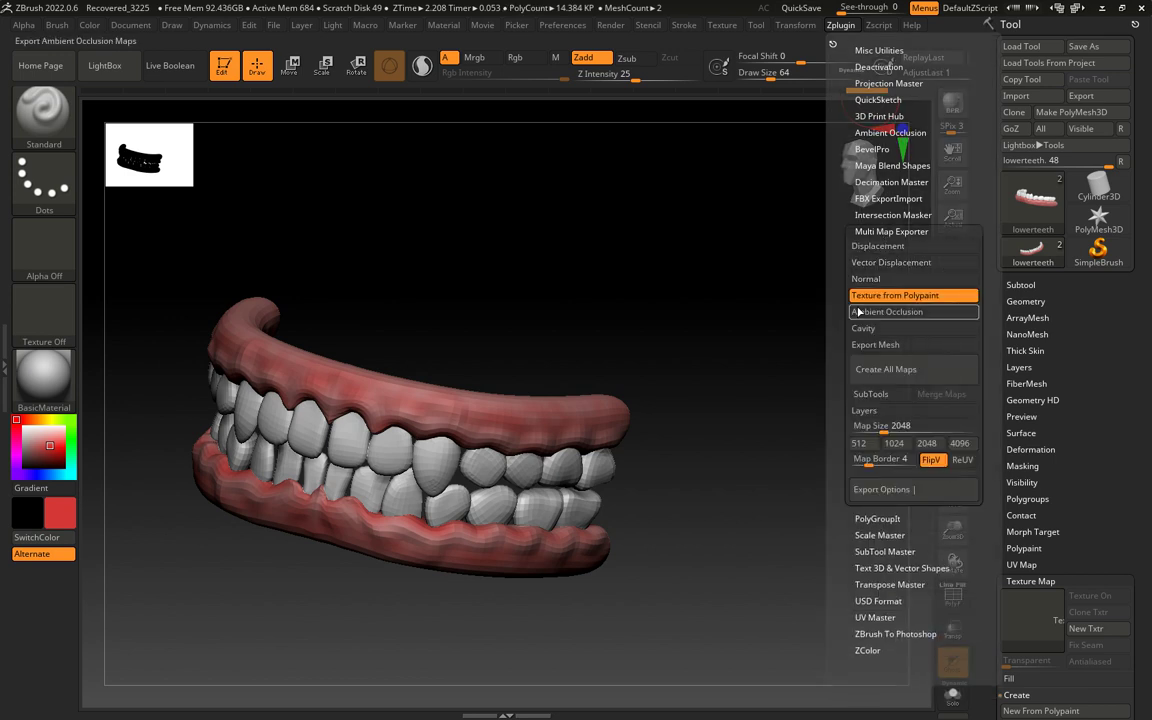
pyautogui.click(842, 26)
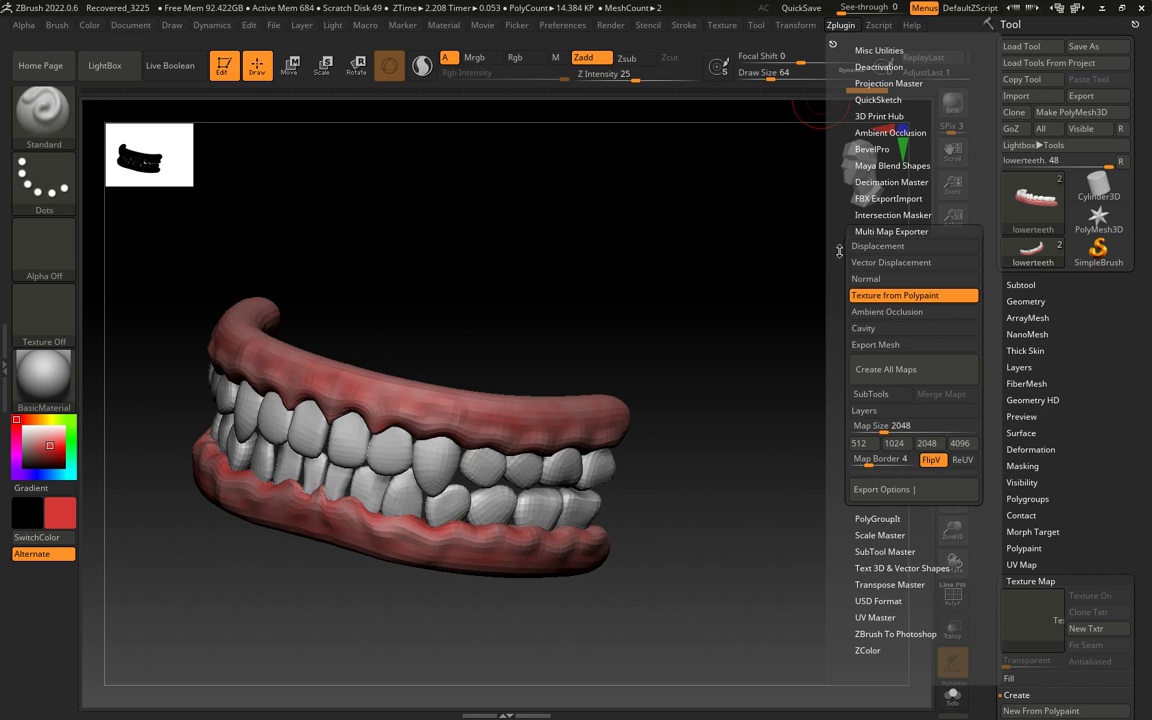
pyautogui.scroll(-1, 837, 263)
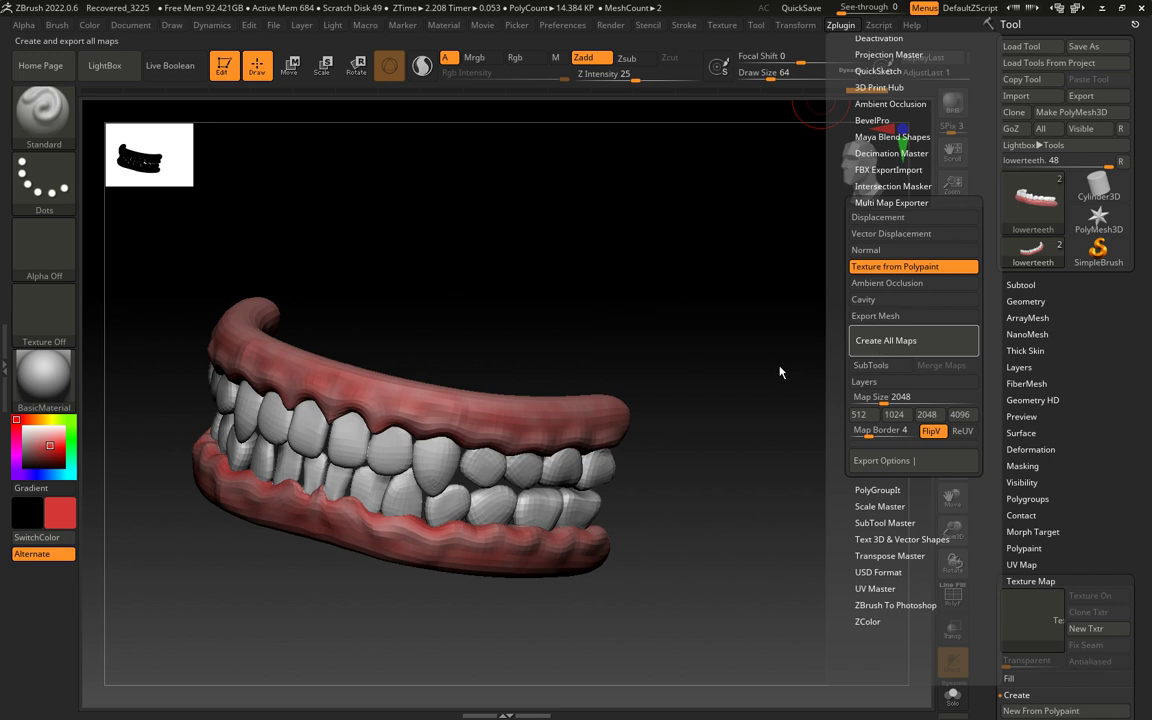
pyautogui.scroll(-1, 401, 548)
# Step: Save the lower teeth's TIF map as upperteethTMlowerteeth in the ART 285 Spring 2023 teeth folder and check the exported file
pyautogui.click(361, 591)
pyautogui.click(446, 478)
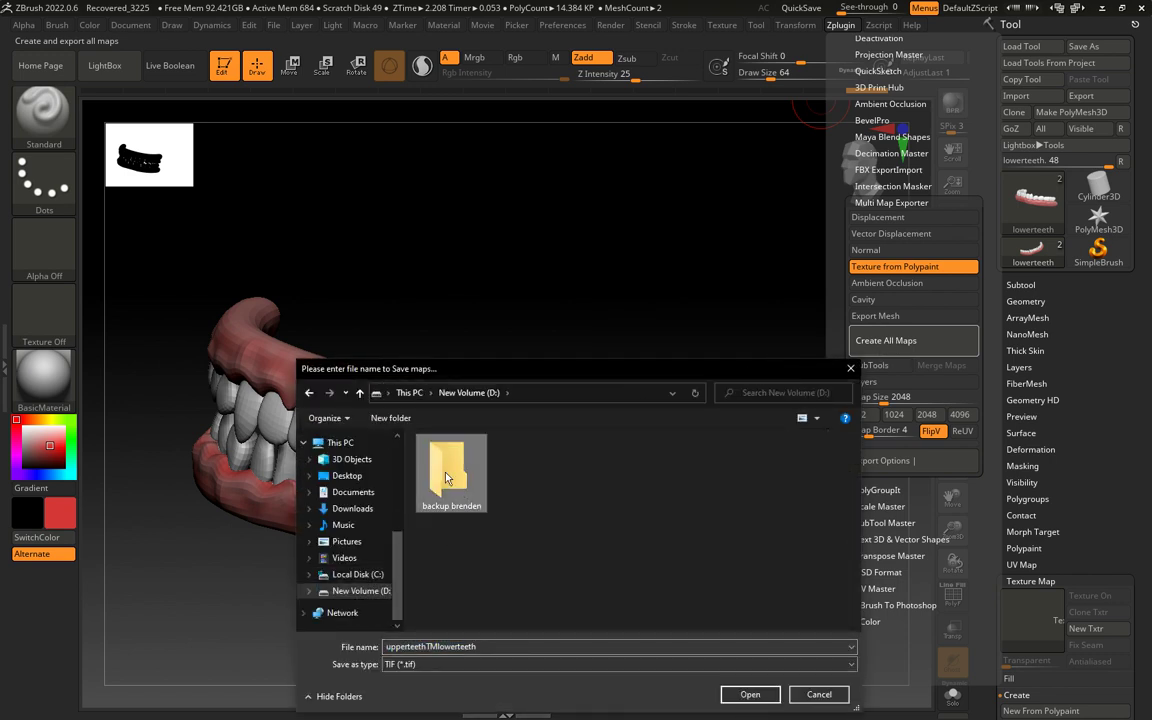
pyautogui.doubleClick(446, 478)
pyautogui.scroll(-8, 526, 465)
pyautogui.scroll(-5, 536, 549)
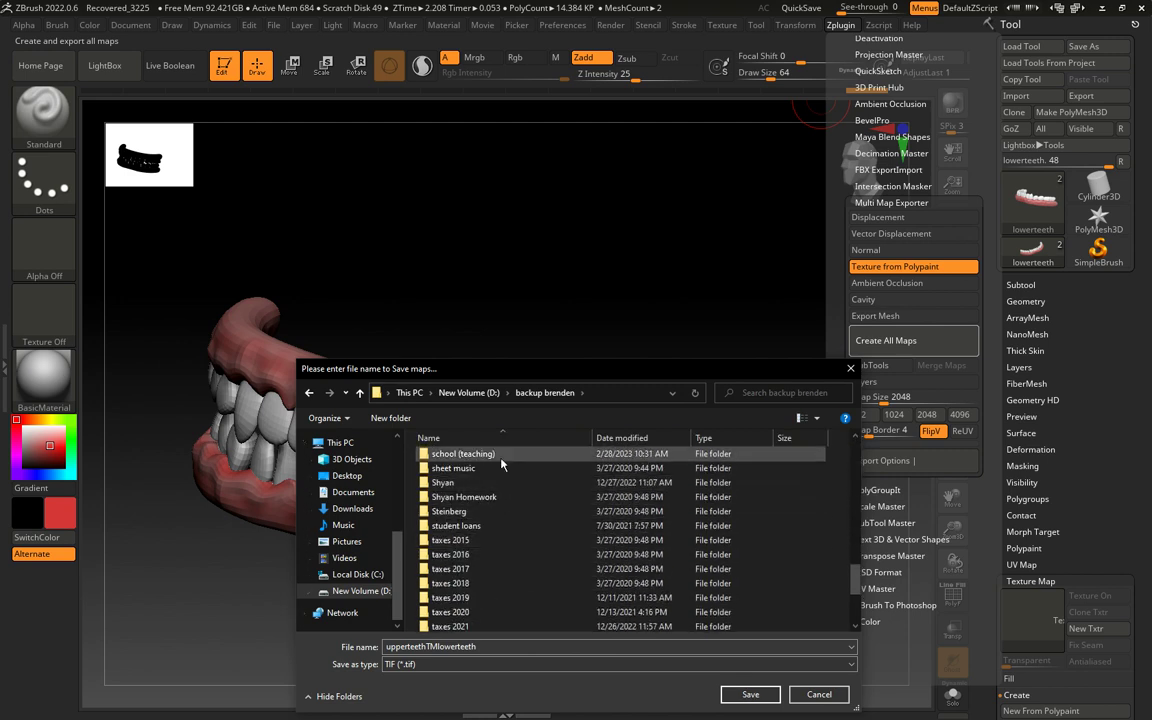
pyautogui.doubleClick(503, 455)
pyautogui.scroll(-3, 542, 580)
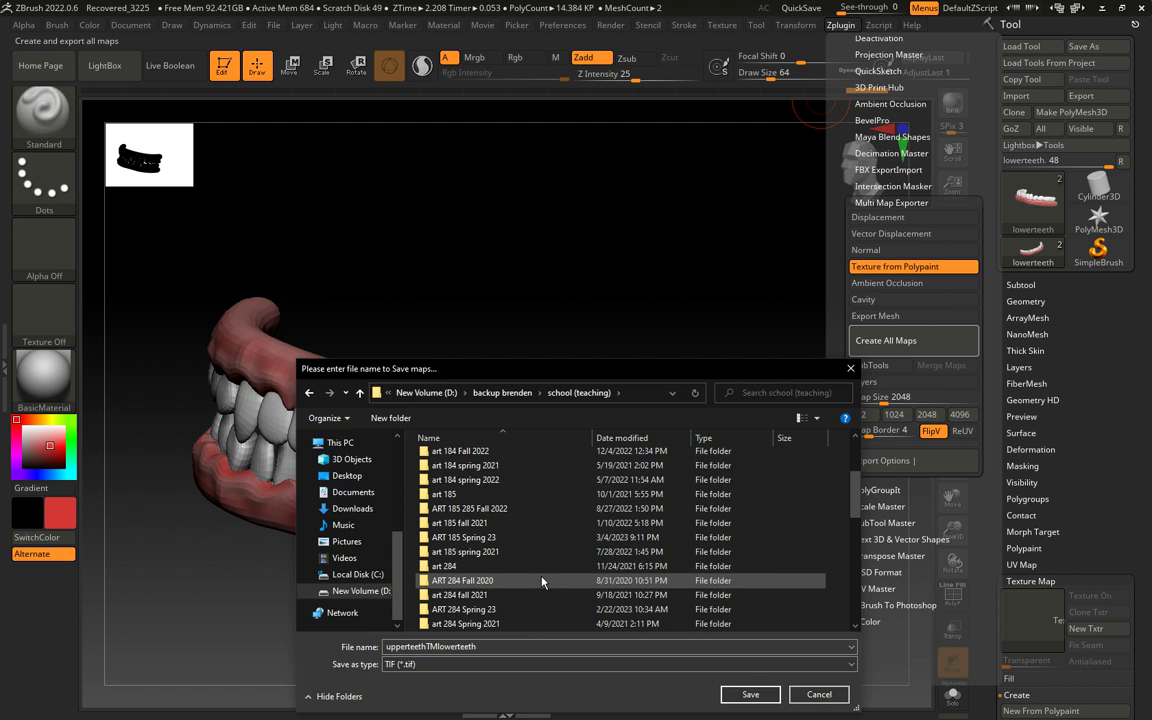
pyautogui.scroll(-2, 499, 595)
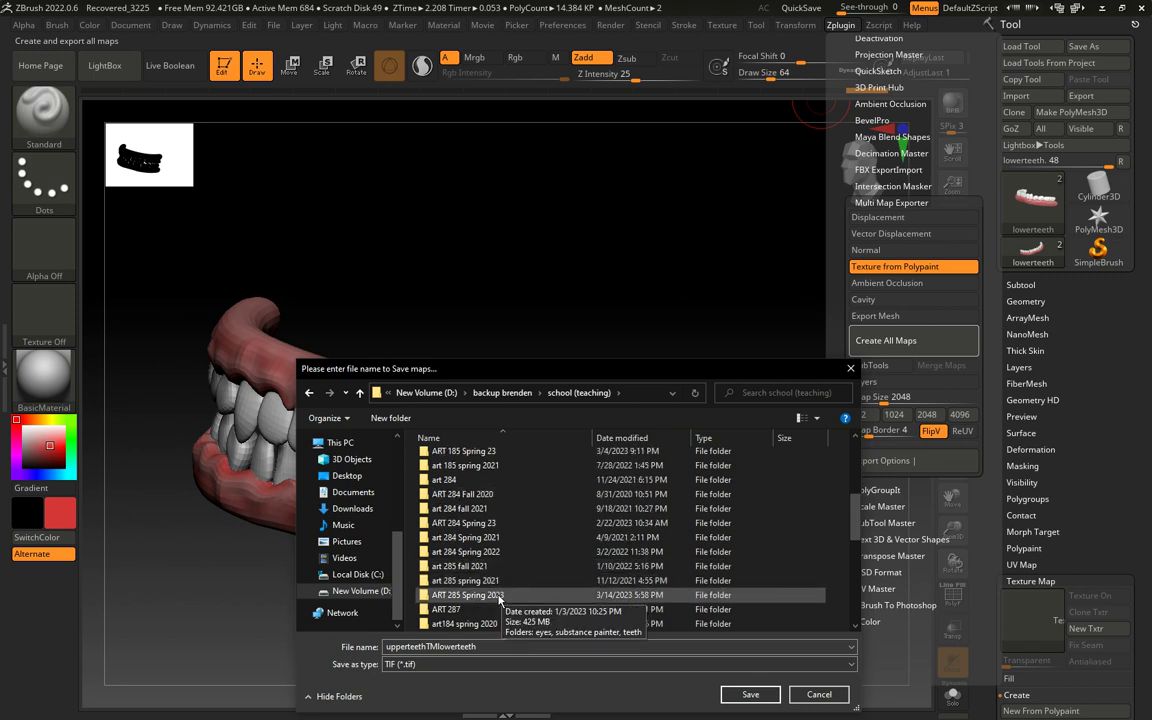
pyautogui.doubleClick(499, 595)
pyautogui.doubleClick(466, 488)
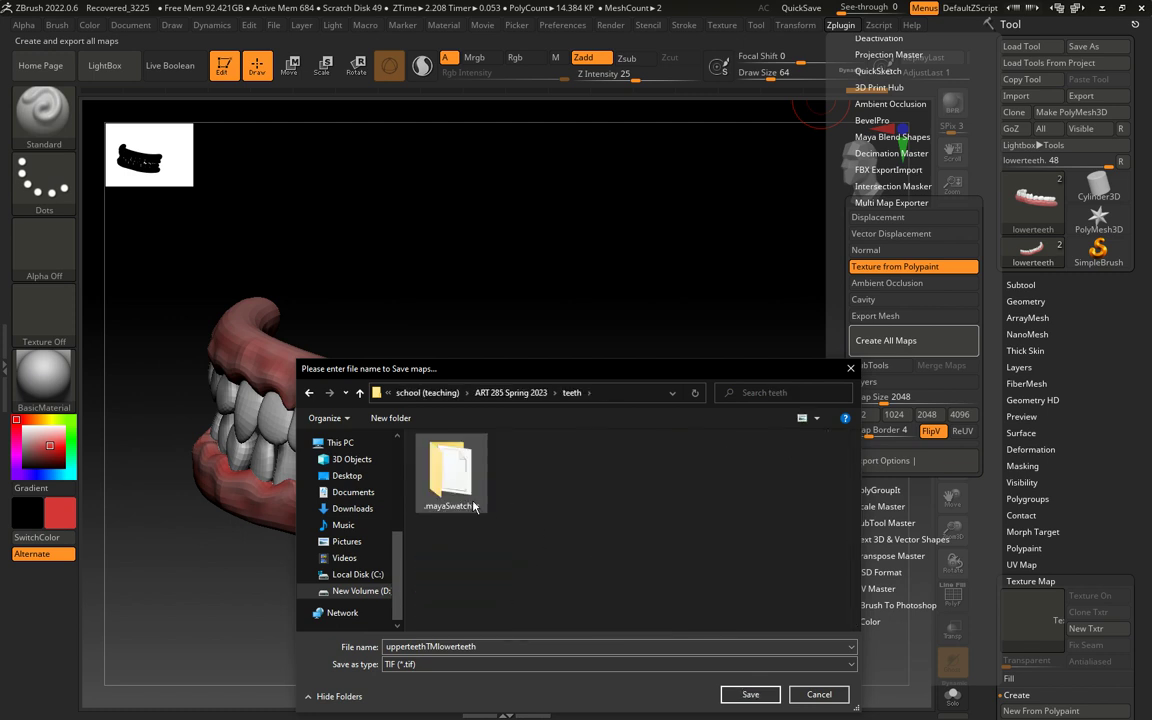
pyautogui.doubleClick(481, 645)
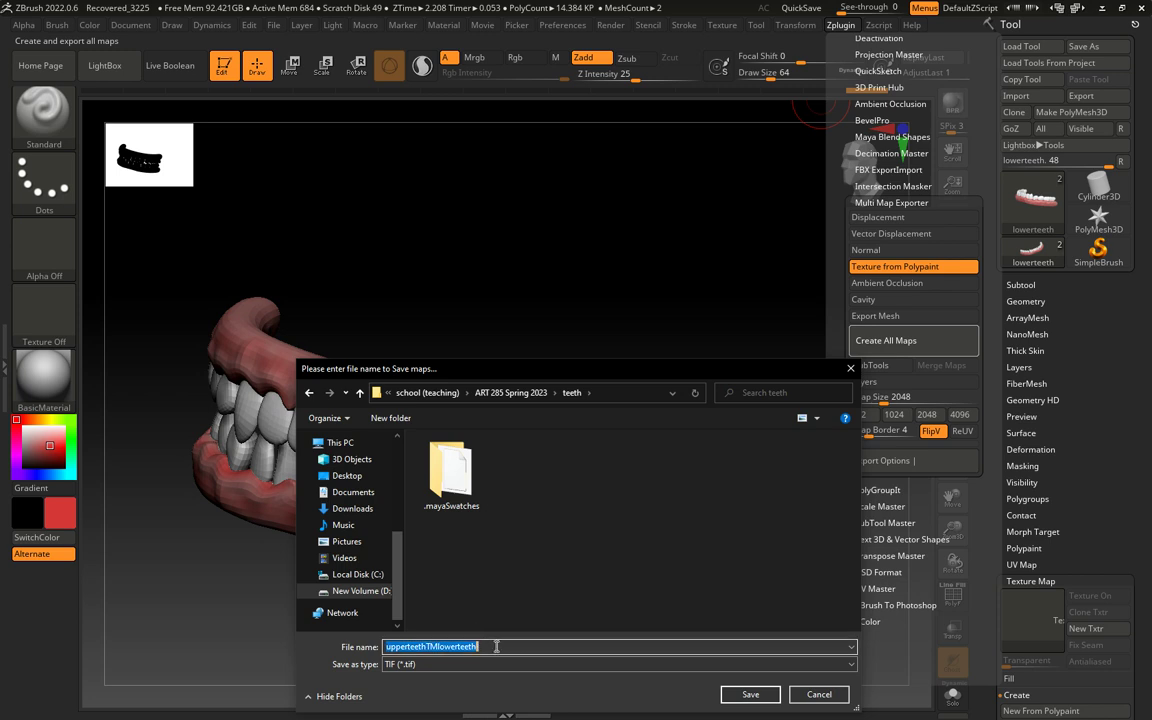
pyautogui.click(498, 646)
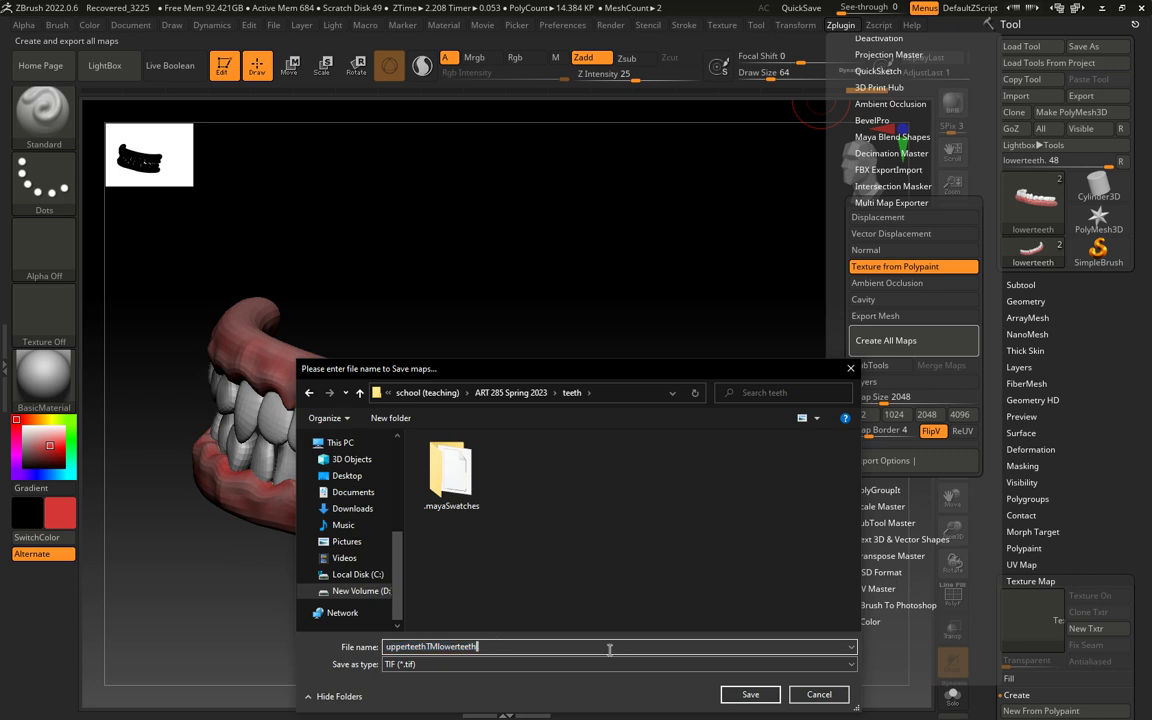
pyautogui.click(750, 694)
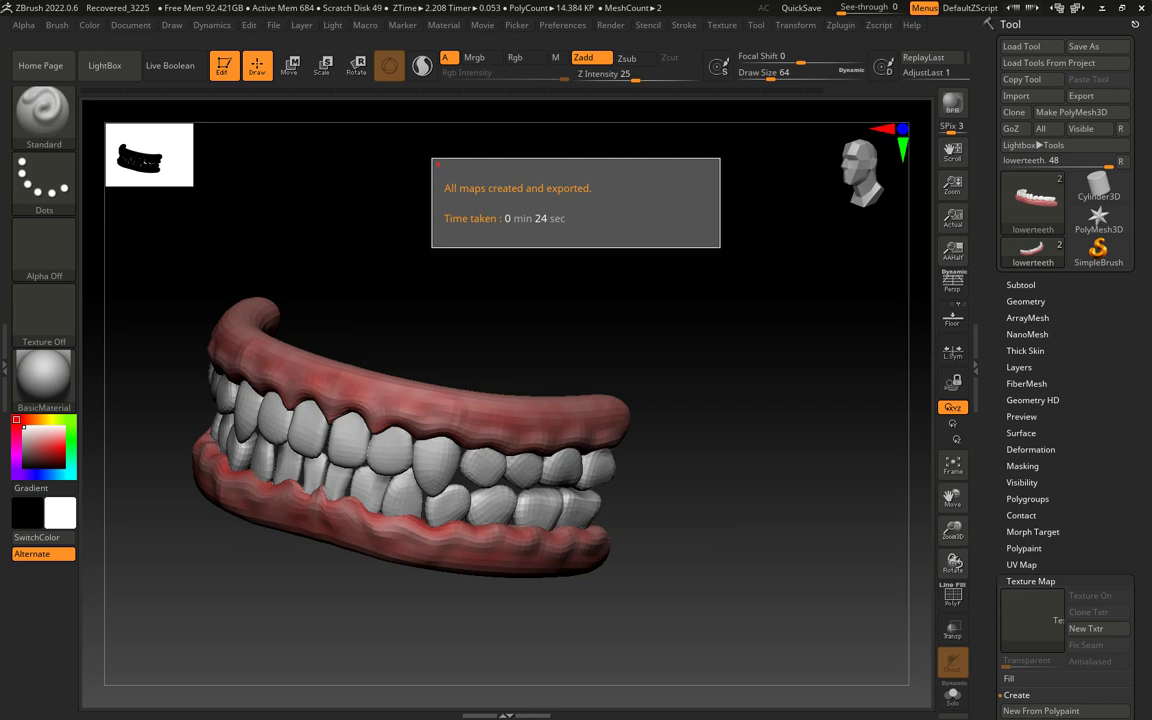
pyautogui.hotkey('alt', 'Tab')
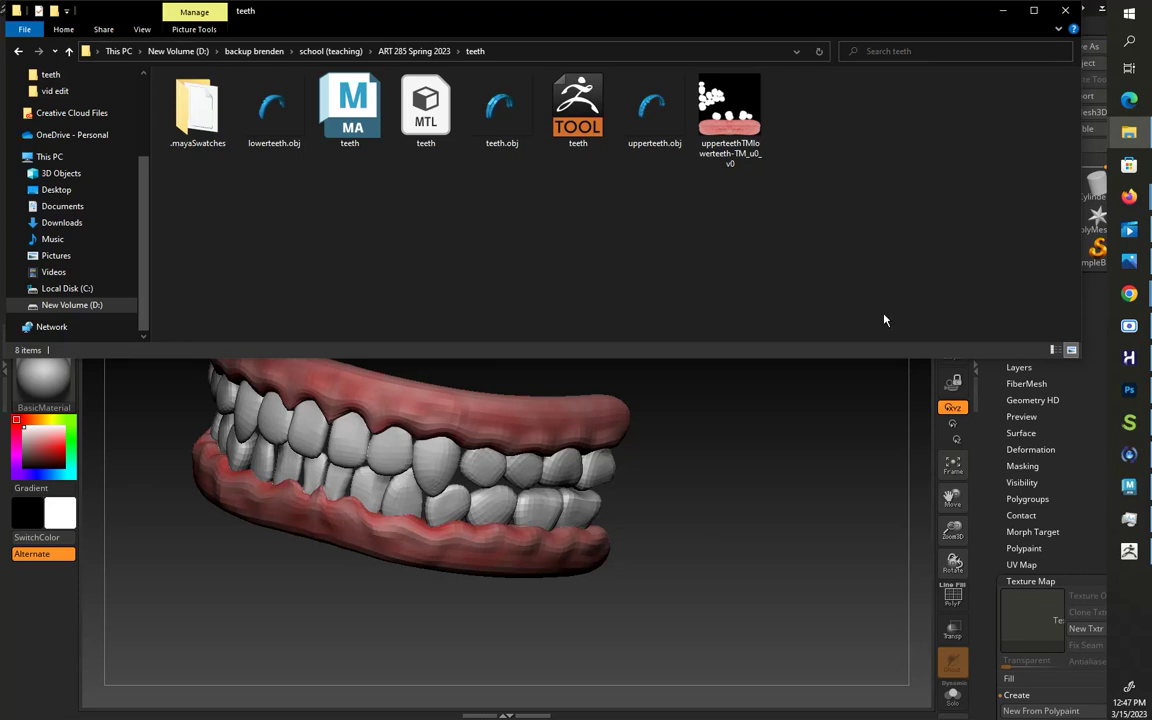
pyautogui.click(895, 394)
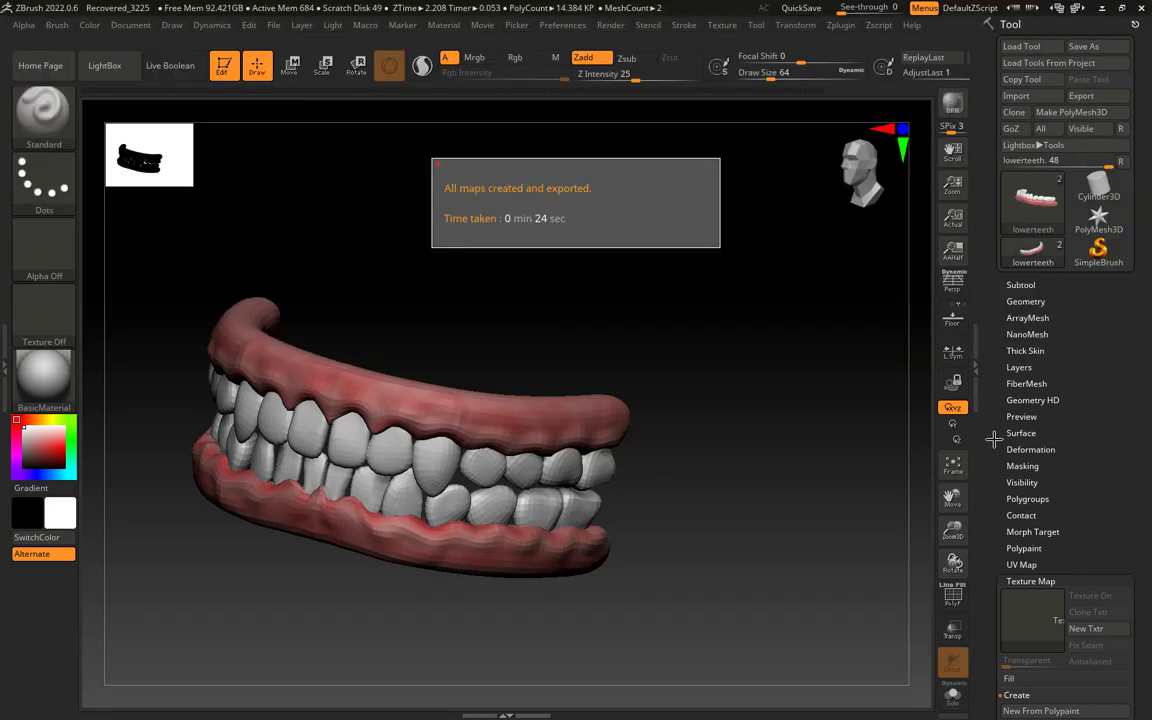
# Step: Select the Recovered_Tool subtool, start creating its polypaint map with Multi Map Exporter, and name the file upperteethTM
pyautogui.click(1020, 284)
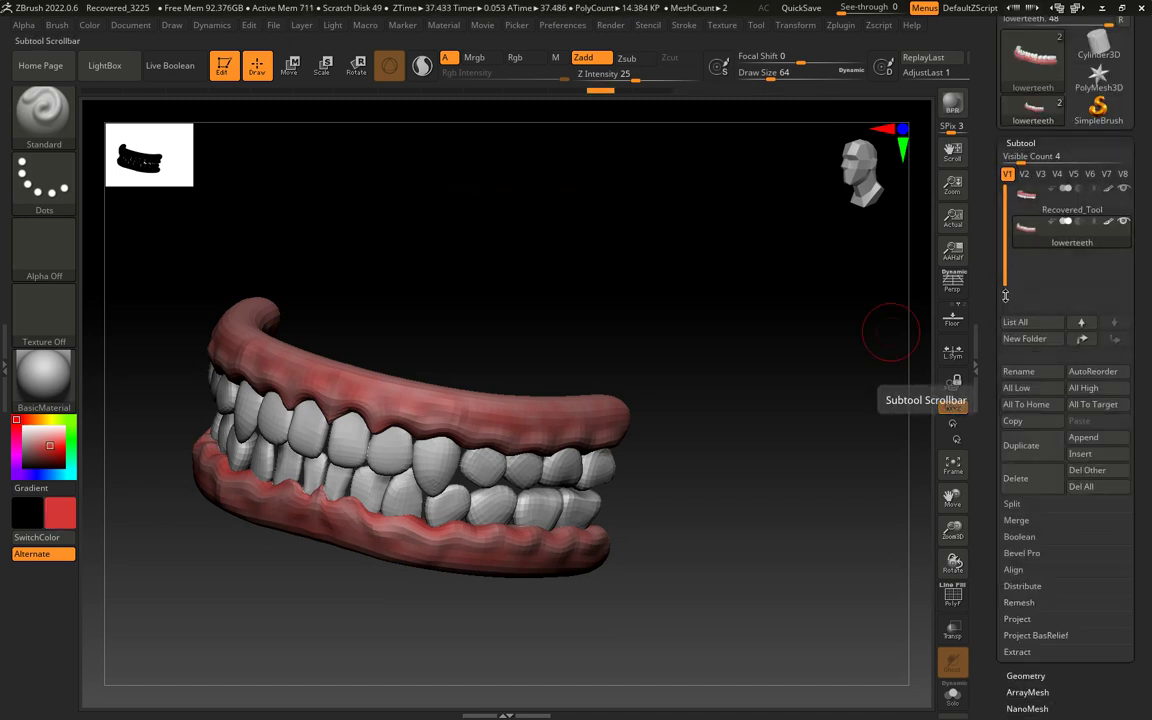
pyautogui.click(1074, 206)
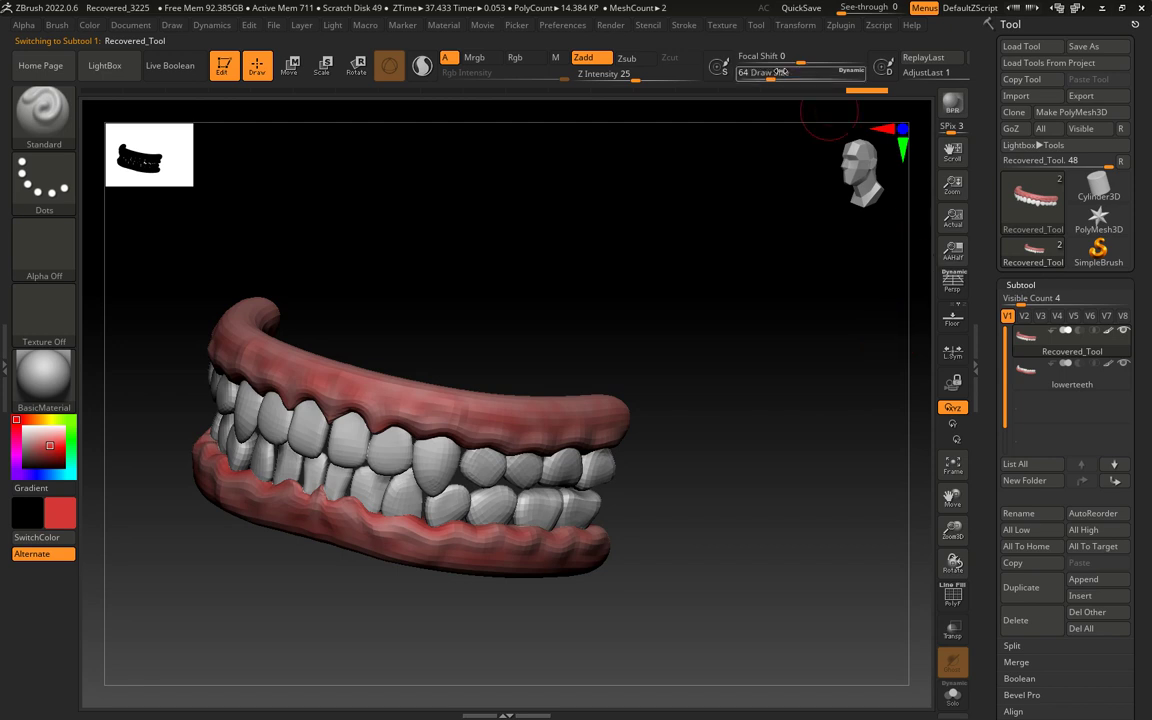
pyautogui.click(837, 26)
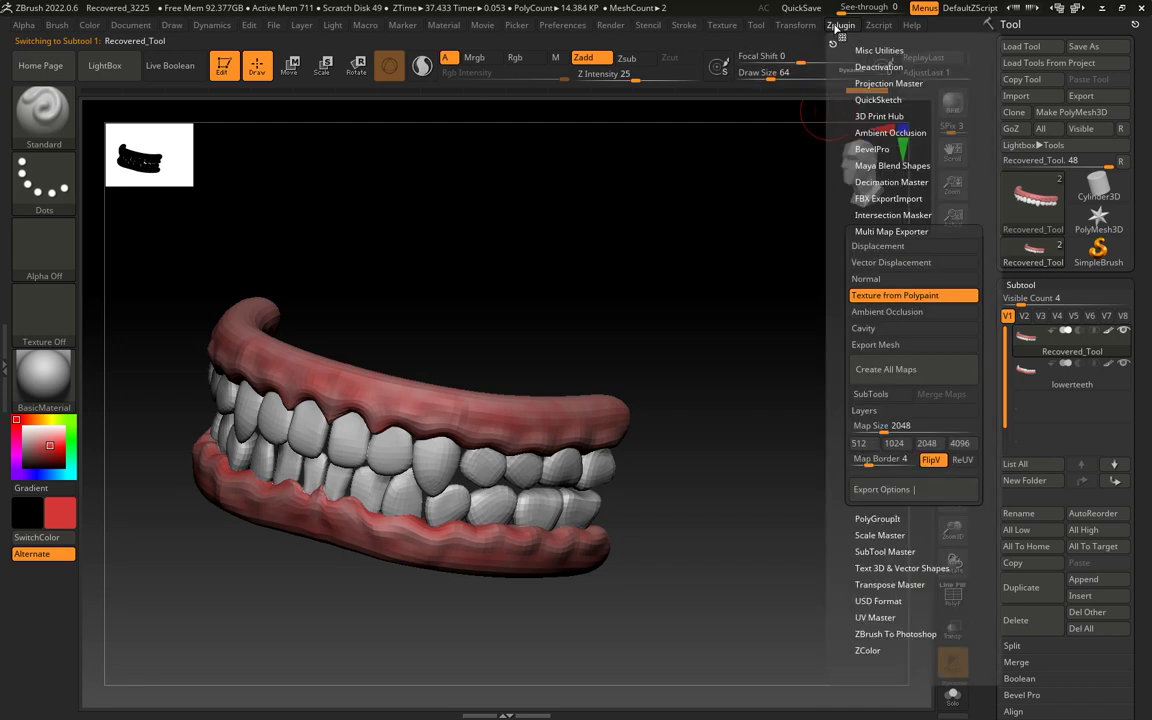
pyautogui.click(870, 370)
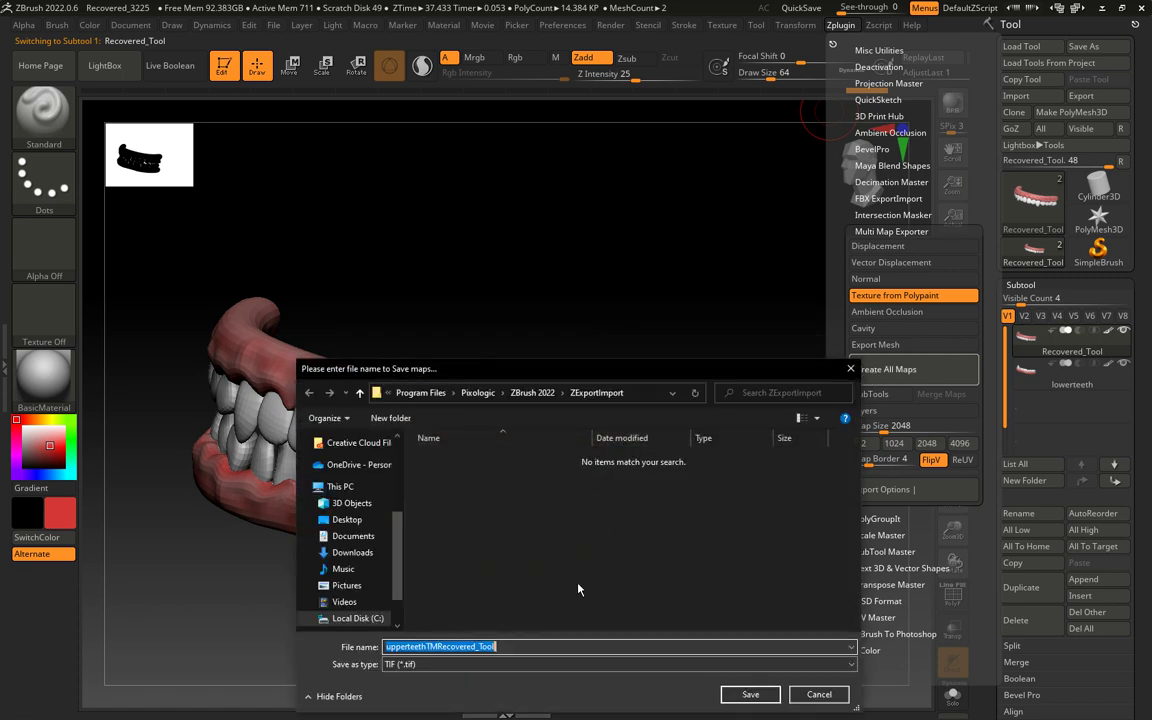
pyautogui.click(509, 646)
pyautogui.moveTo(509, 646); pyautogui.dragTo(441, 649)
pyautogui.press('BackSpace')
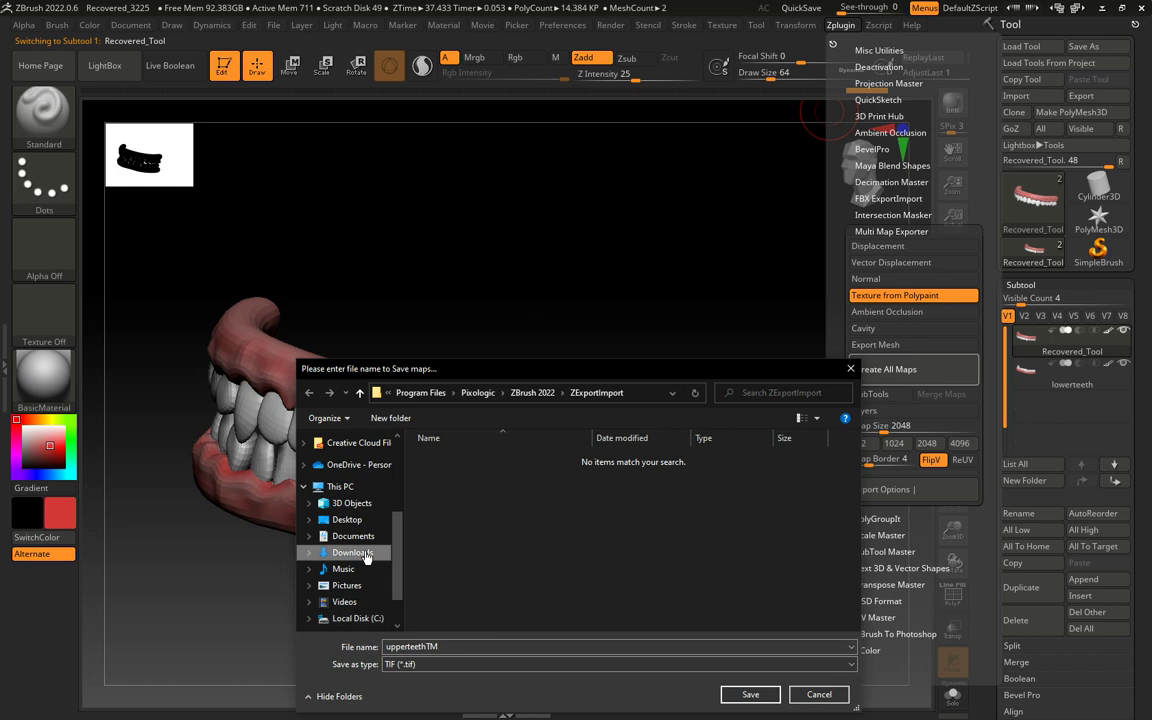
# Step: Save the upper teeth's TIF map in the teeth folder inside ART 285 Spring 2023 on the D: drive
pyautogui.click(352, 552)
pyautogui.click(353, 536)
pyautogui.scroll(-1, 378, 595)
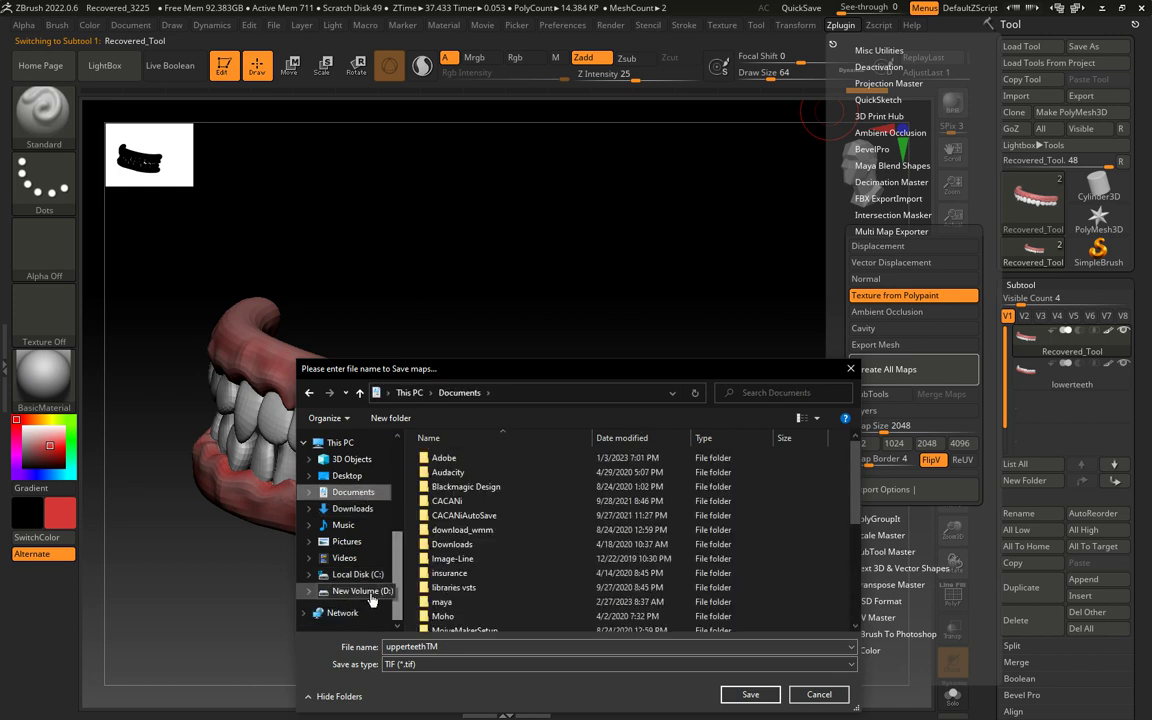
pyautogui.click(375, 592)
pyautogui.doubleClick(452, 470)
pyautogui.scroll(-15, 490, 520)
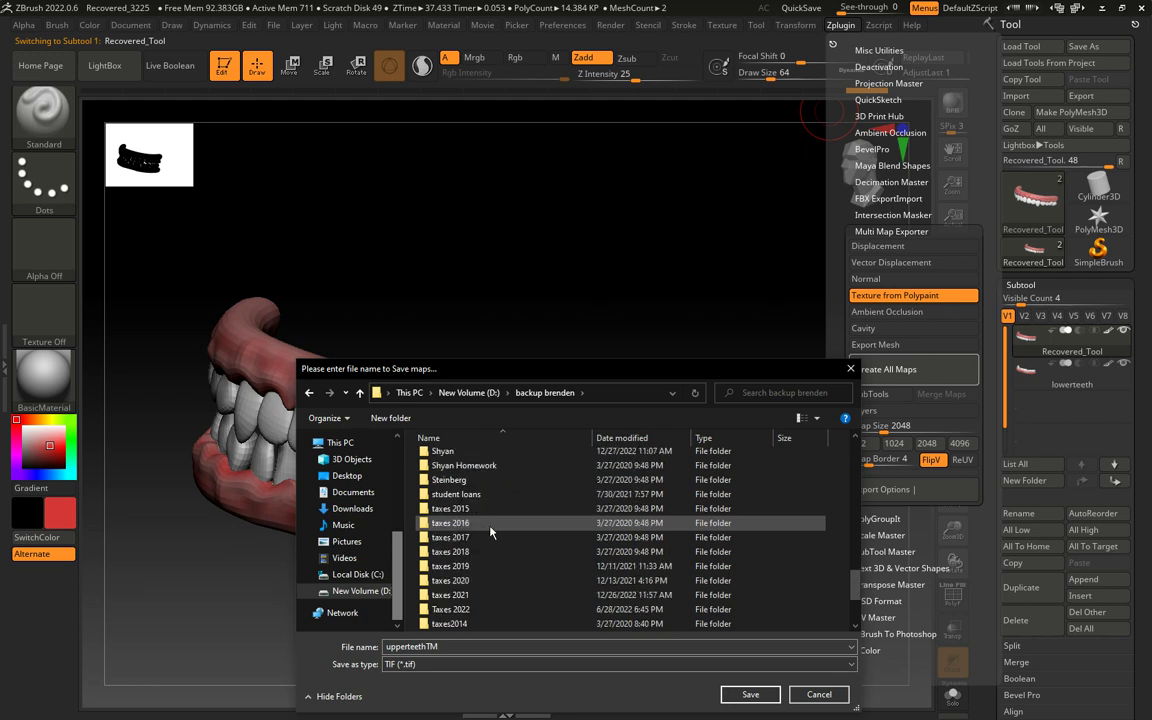
pyautogui.scroll(3, 490, 532)
pyautogui.doubleClick(495, 495)
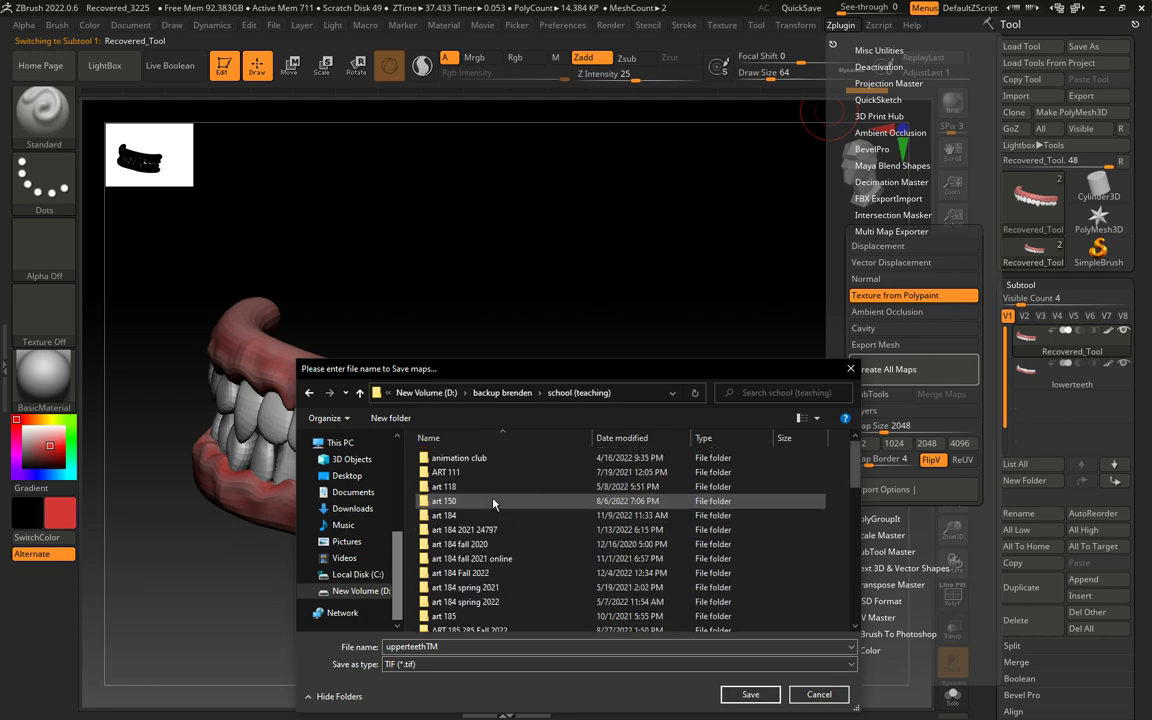
pyautogui.scroll(-4, 493, 505)
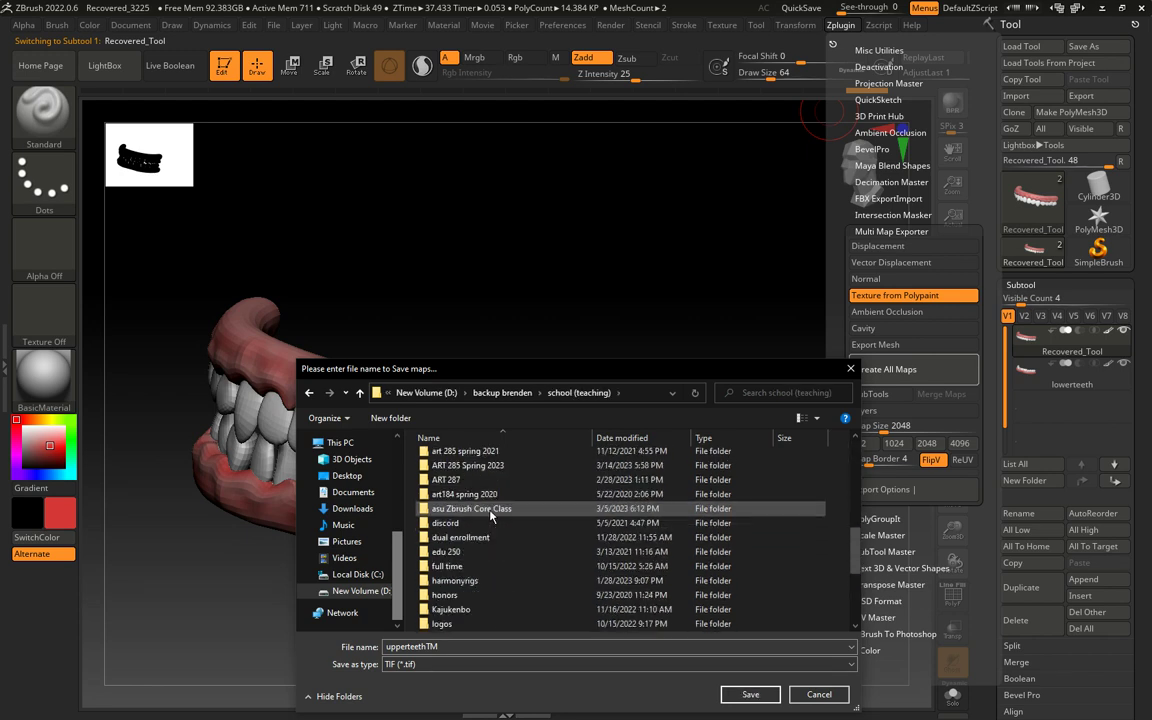
pyautogui.scroll(2, 490, 515)
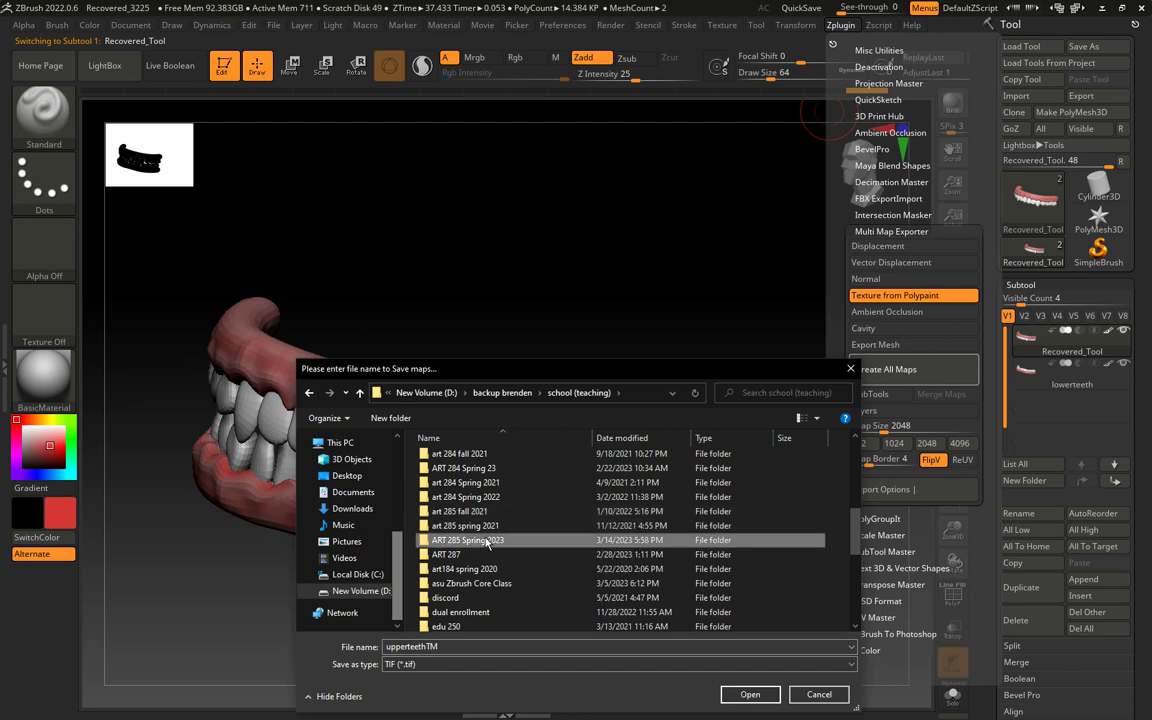
pyautogui.doubleClick(487, 541)
pyautogui.click(452, 487)
pyautogui.doubleClick(452, 487)
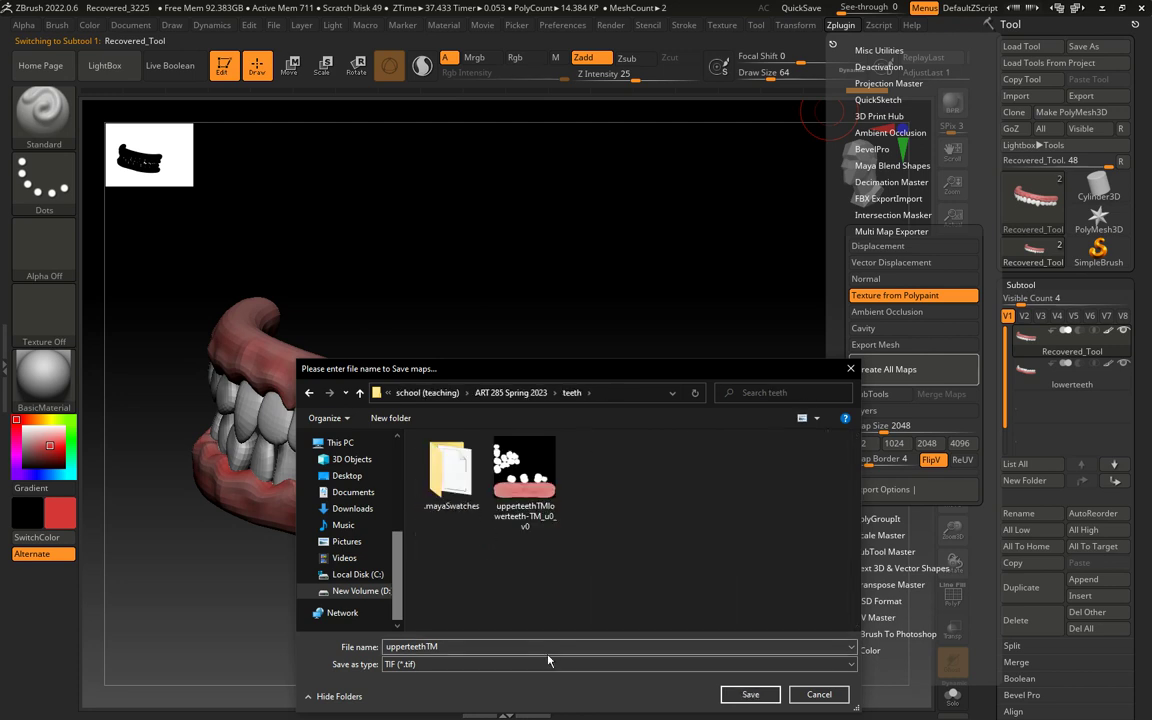
pyautogui.click(750, 694)
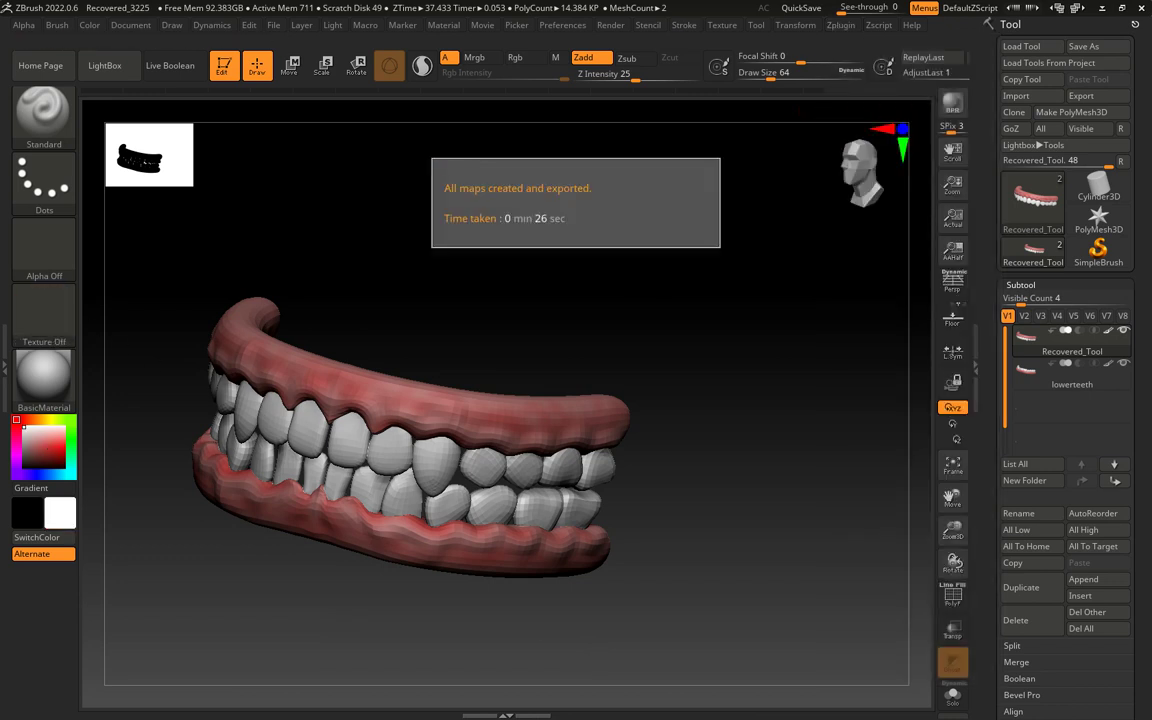
# Step: Switch to File Explorer and check the names of the two exported texture maps in the teeth folder
pyautogui.hotkey('alt', 'Tab')
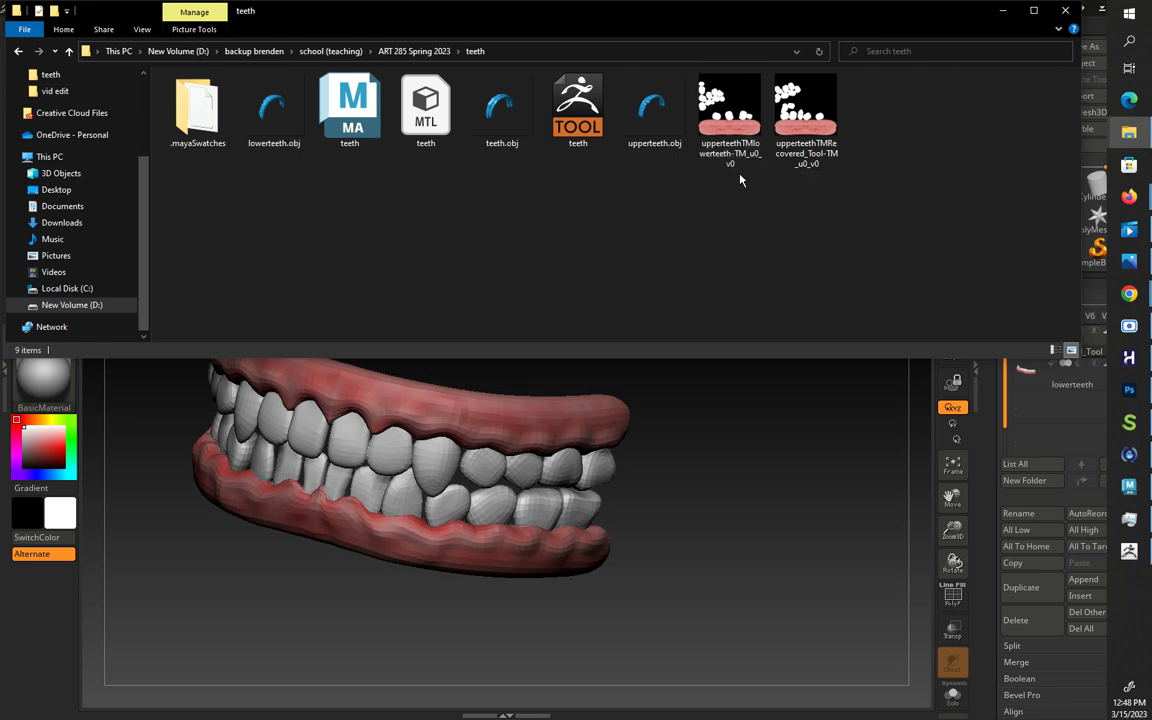
pyautogui.click(733, 145)
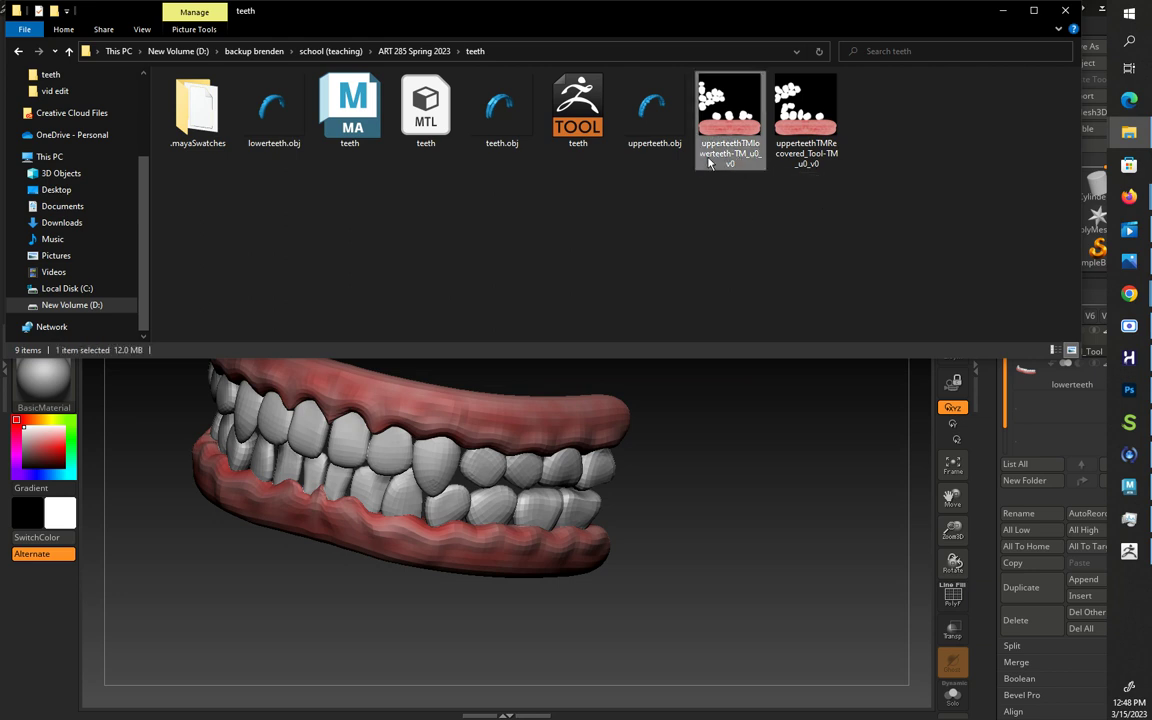
pyautogui.click(797, 148)
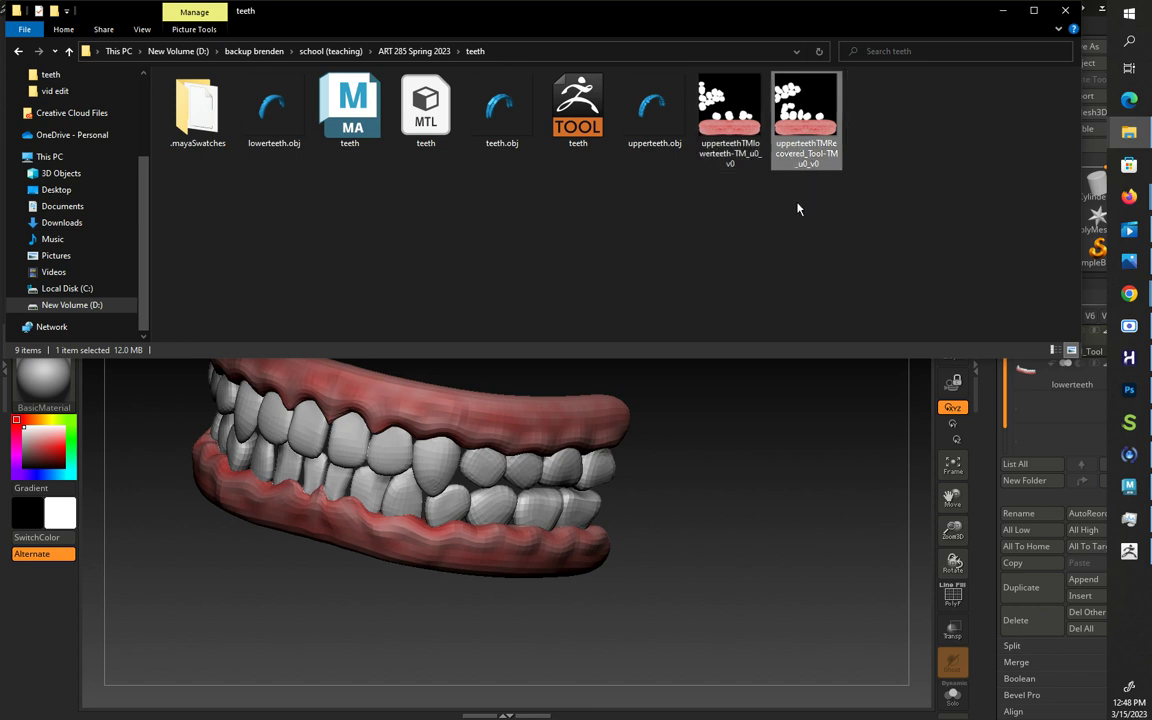
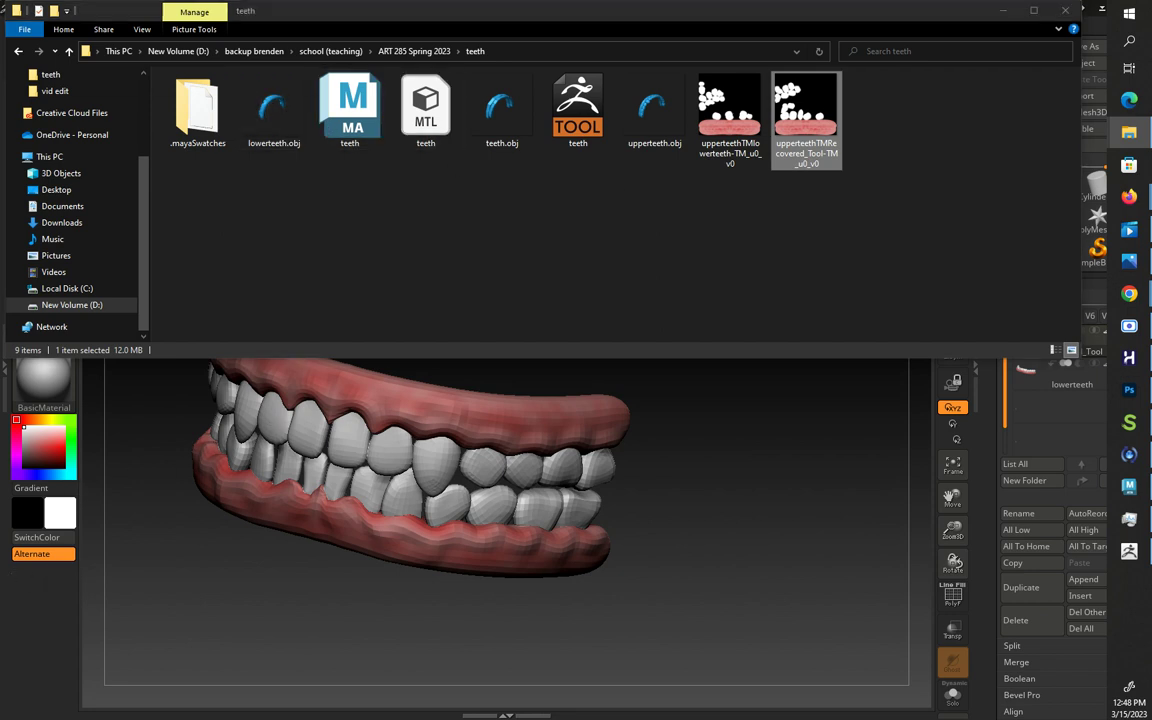
# Step: Switch to Maya and delete the existing teeth geometry from the teeth.ma scene
pyautogui.hotkey('alt', 'Tab')
pyautogui.click(467, 346)
pyautogui.moveTo(383, 418); pyautogui.dragTo(598, 560)
pyautogui.press('Delete')
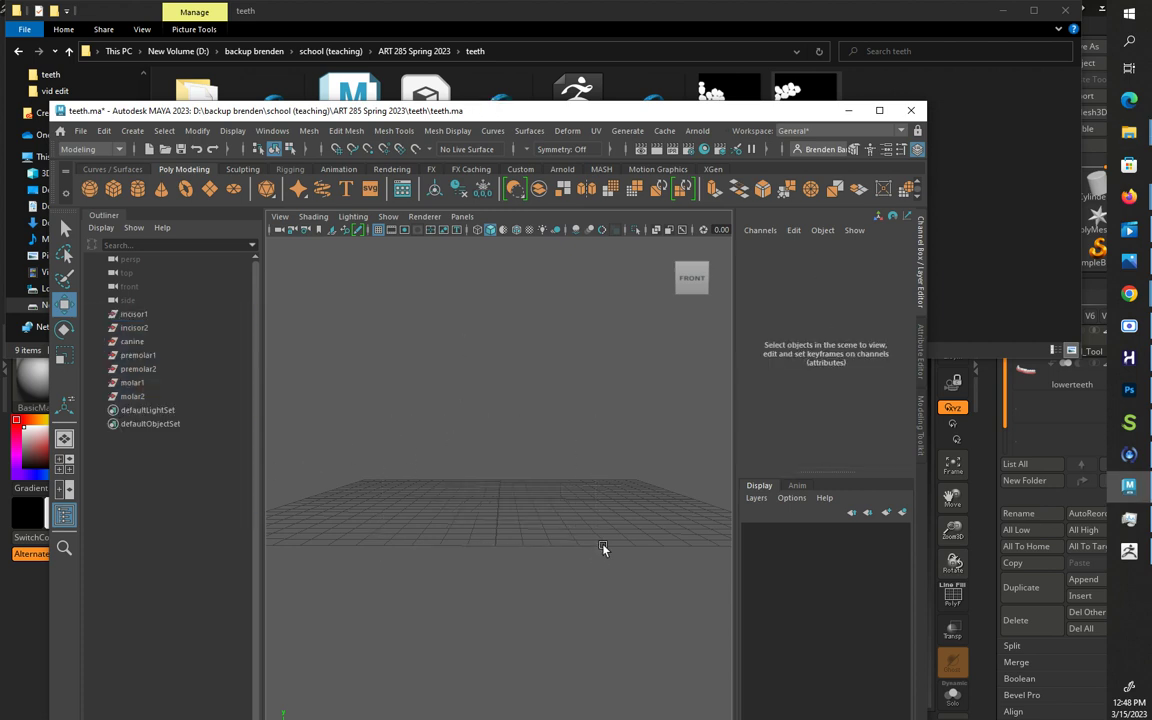
# Step: Maximize the Maya window so the teeth.ma scene fills the screen
pyautogui.click(80, 132)
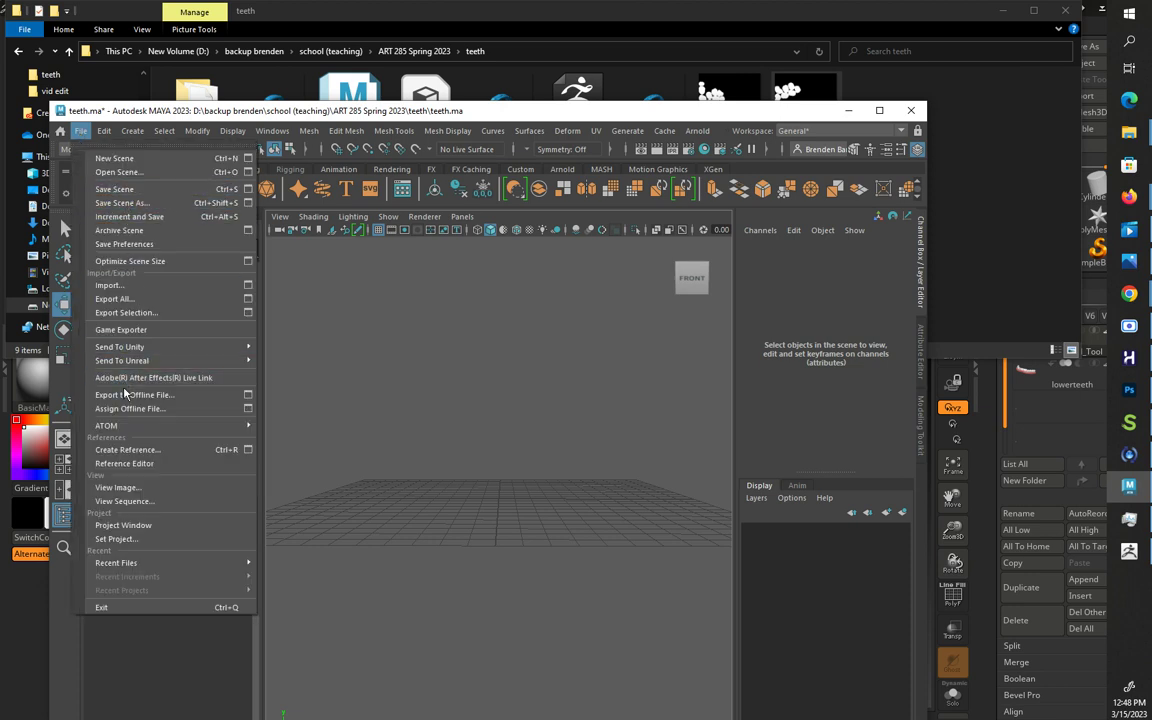
pyautogui.click(878, 113)
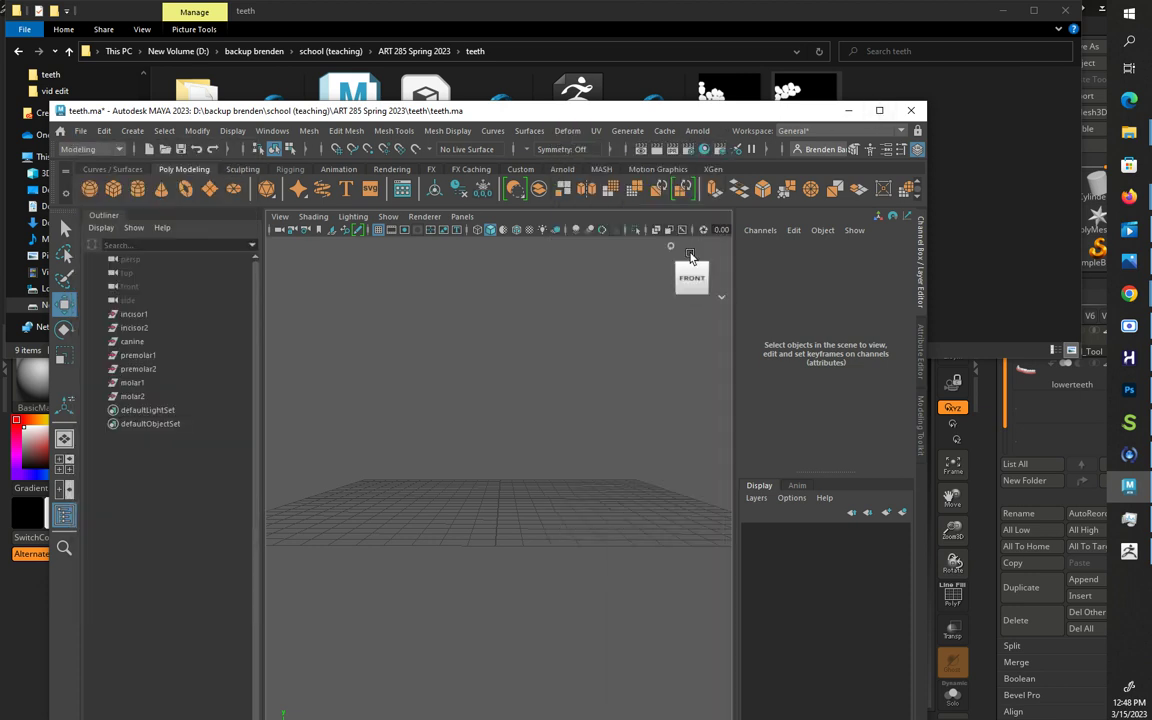
pyautogui.click(878, 111)
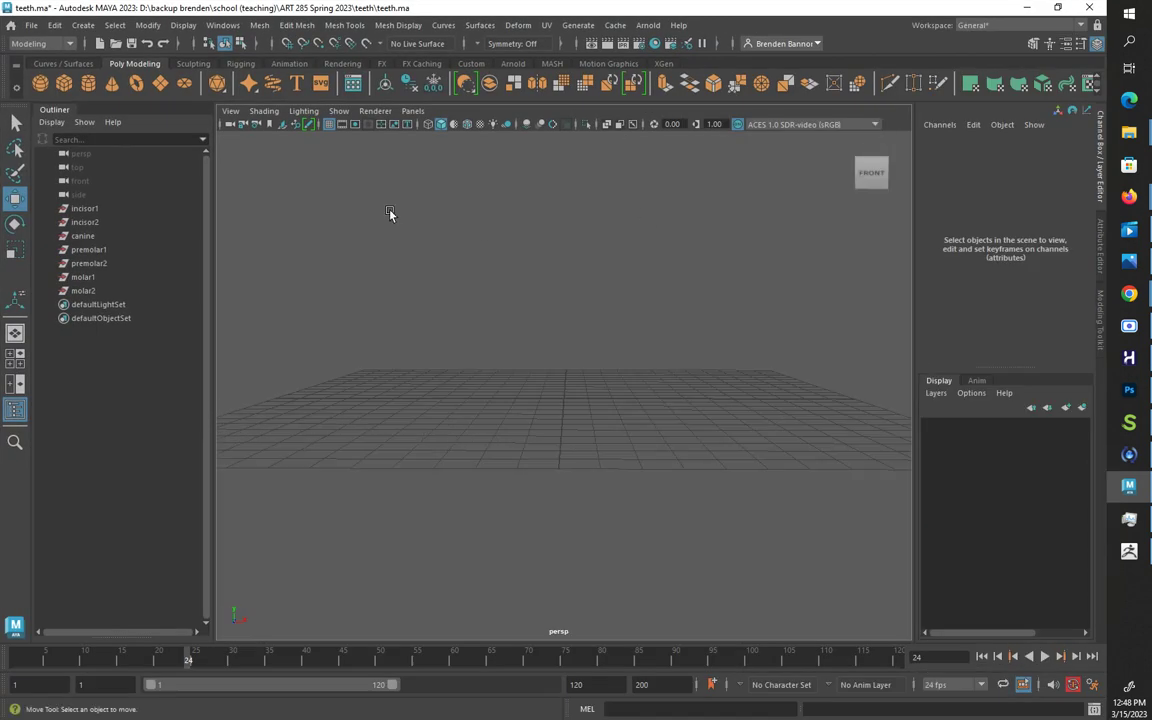
# Step: Start a file import and browse to the teeth folder inside school (teaching) > ART 285 Spring 2023 on the D: drive
pyautogui.click(32, 25)
pyautogui.click(50, 176)
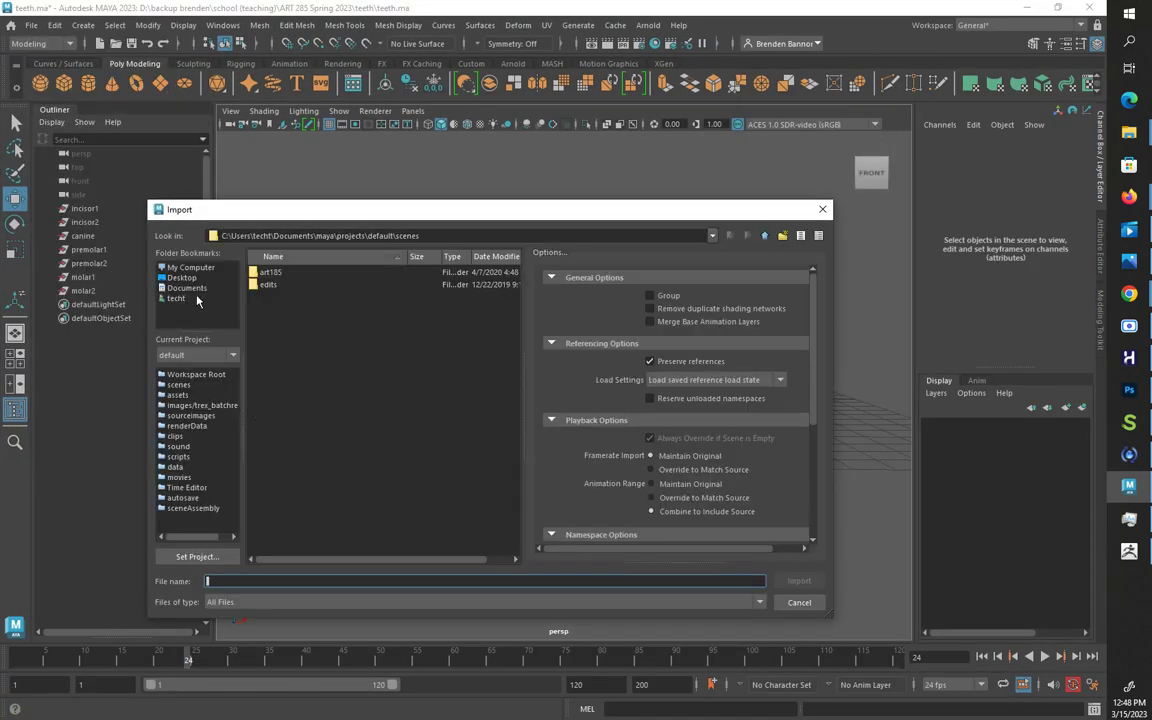
pyautogui.click(180, 267)
pyautogui.click(292, 286)
pyautogui.doubleClick(293, 286)
pyautogui.scroll(1, 300, 410)
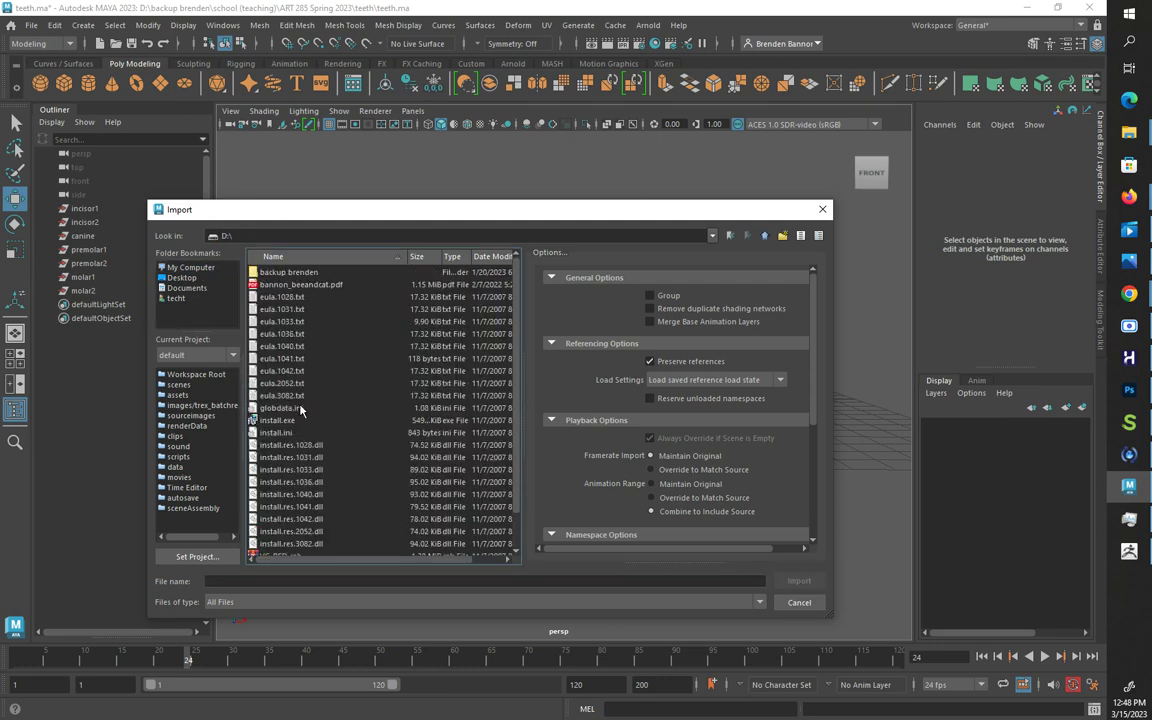
pyautogui.doubleClick(287, 273)
pyautogui.scroll(-12, 305, 427)
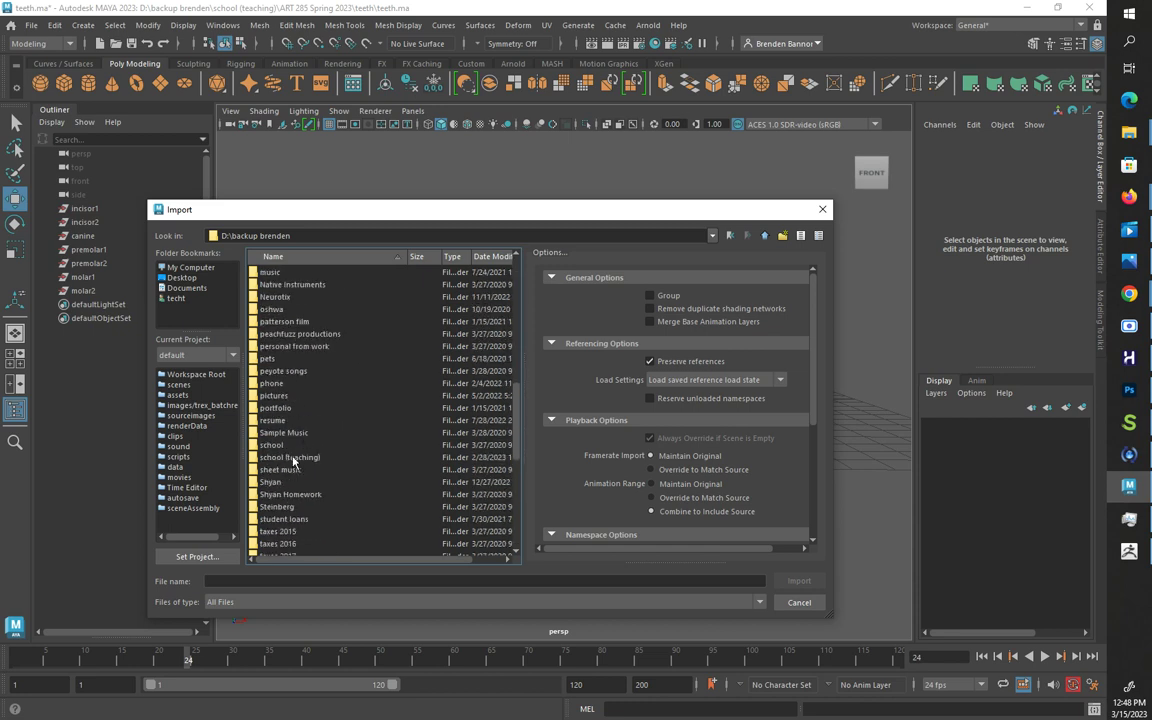
pyautogui.doubleClick(290, 457)
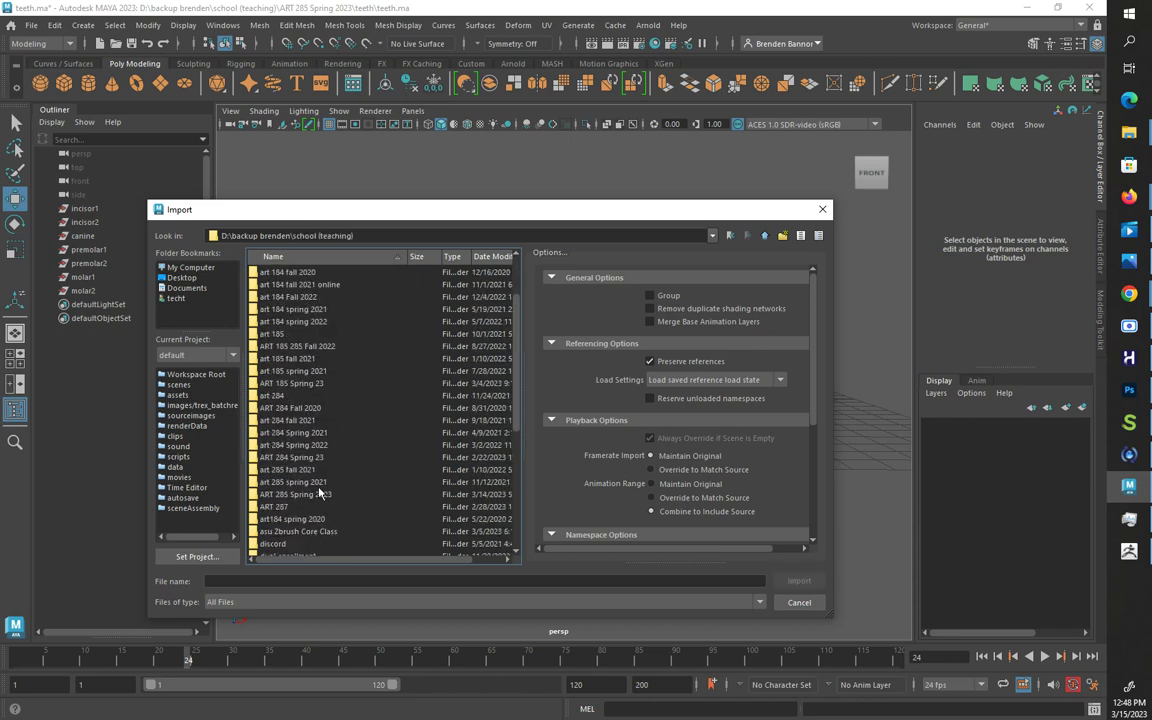
pyautogui.doubleClick(295, 495)
pyautogui.doubleClick(270, 297)
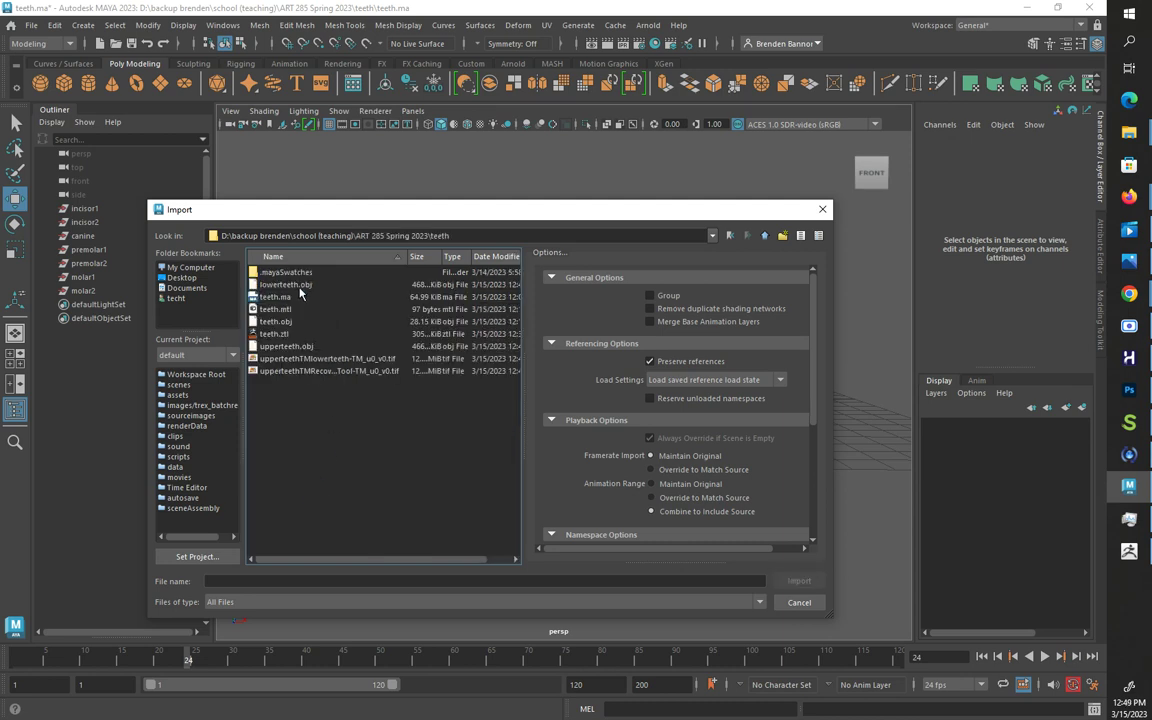
# Step: Import lowerteeth.obj from the teeth folder into the scene
pyautogui.click(300, 285)
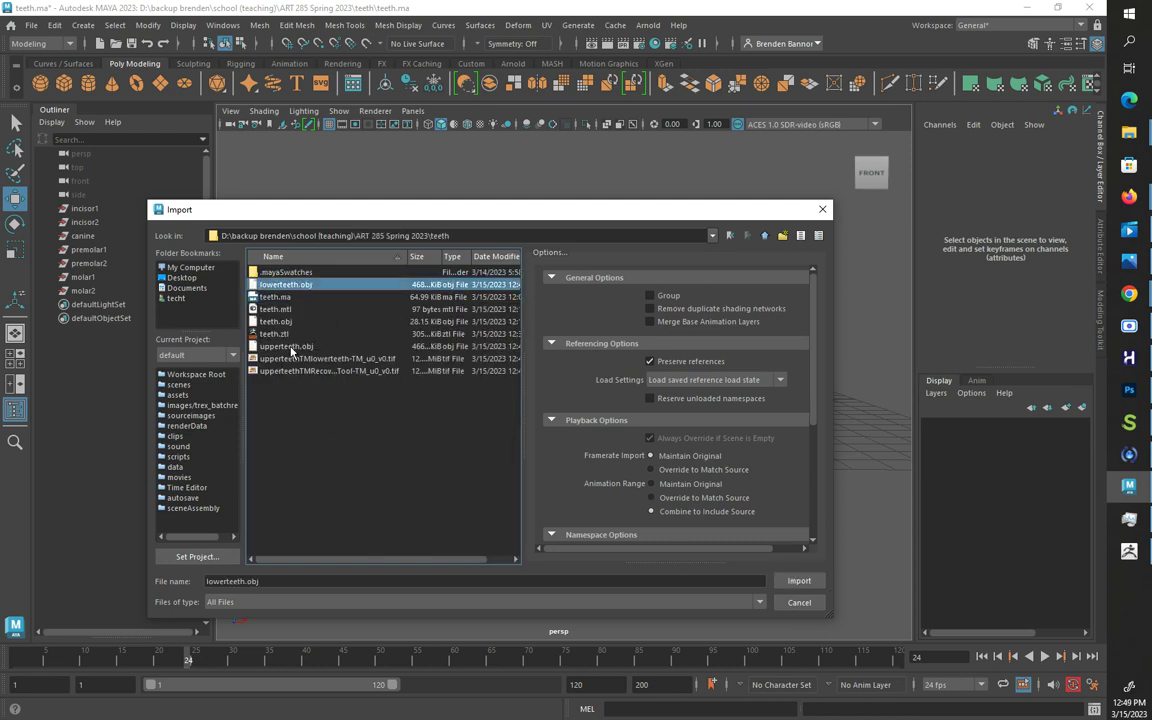
pyautogui.click(292, 347)
pyautogui.click(300, 286)
pyautogui.click(796, 580)
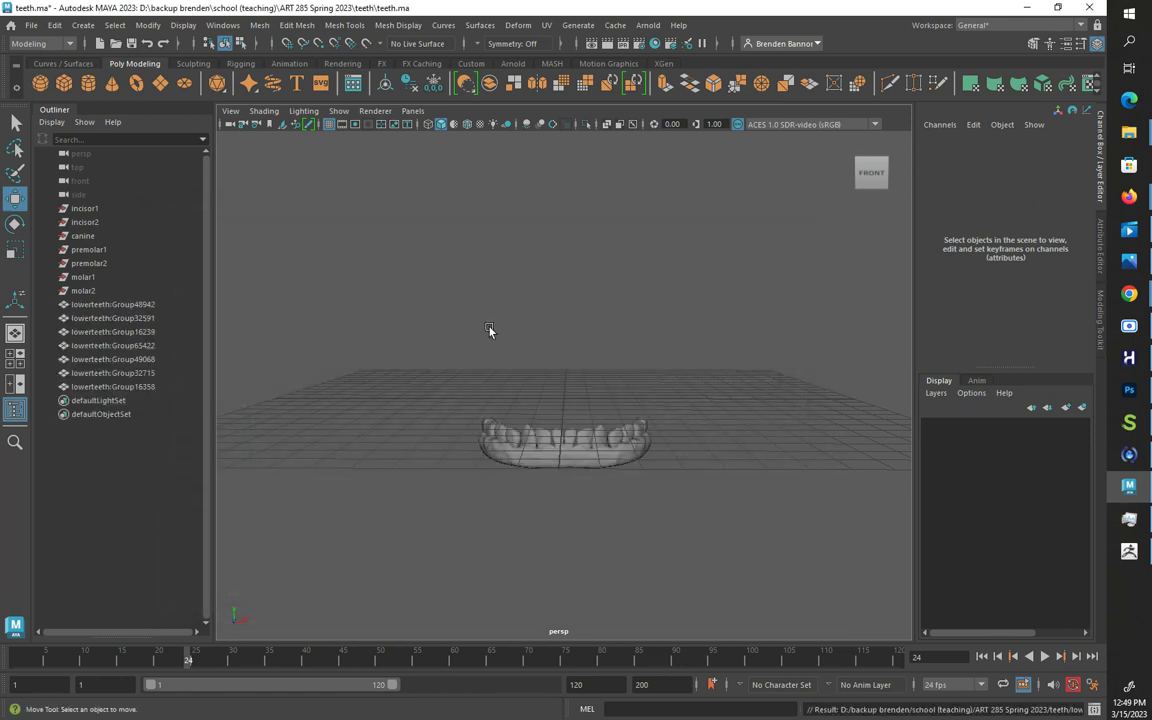
# Step: Import upperteeth.obj from the same teeth folder into the scene
pyautogui.click(31, 25)
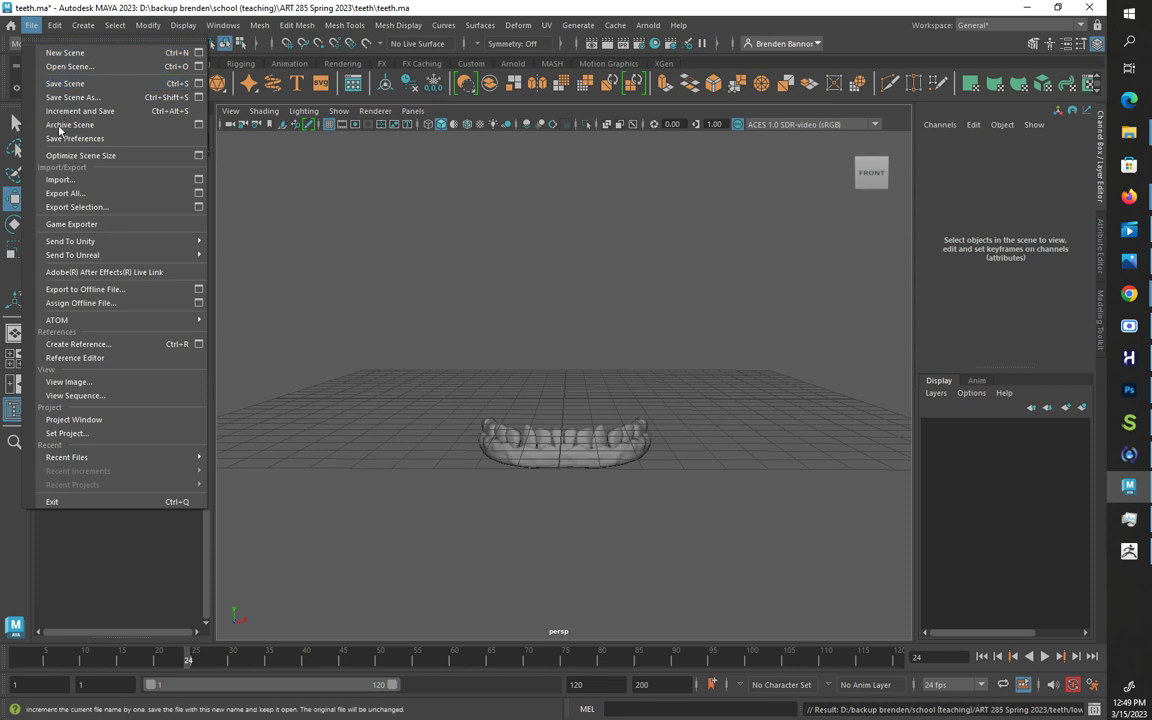
pyautogui.click(64, 181)
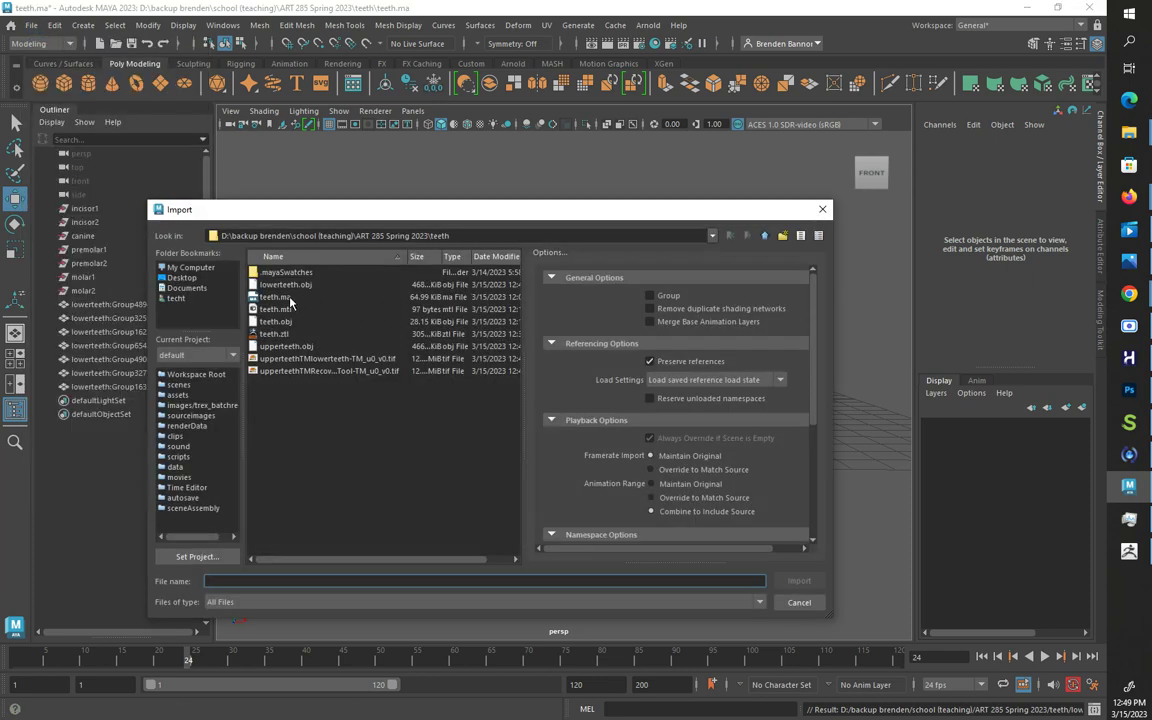
pyautogui.click(275, 346)
pyautogui.click(799, 580)
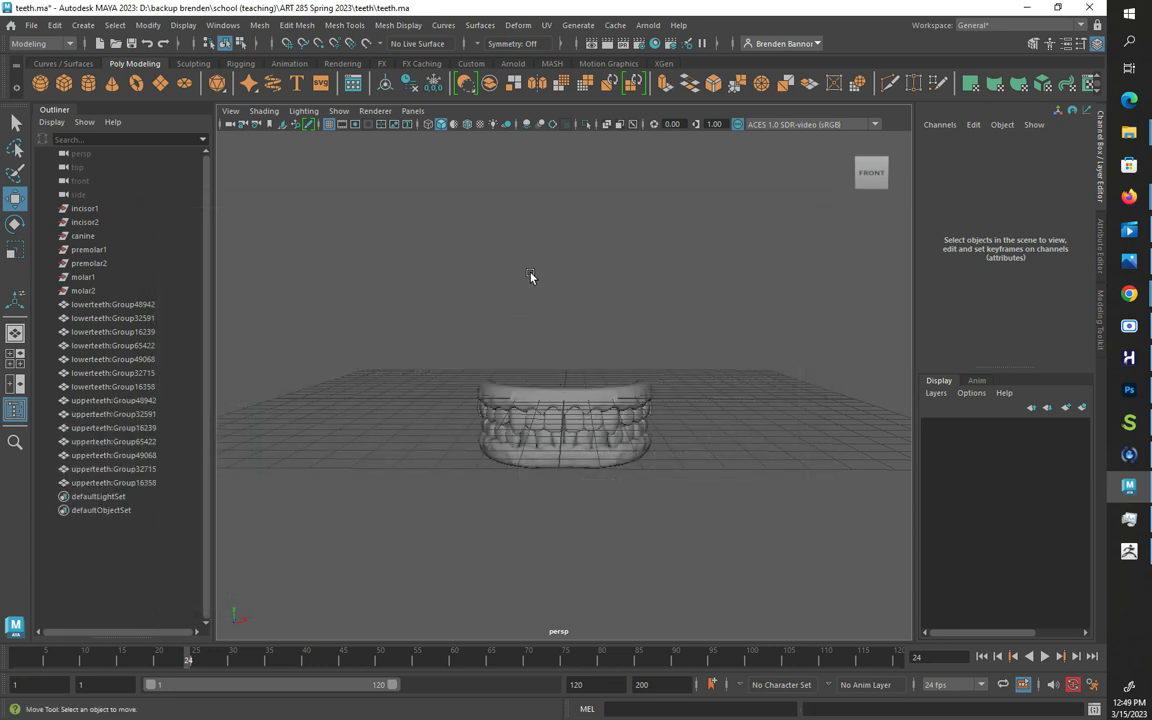
# Step: Open the Hypershade and create an Arnold aiStandardSurface material
pyautogui.click(654, 44)
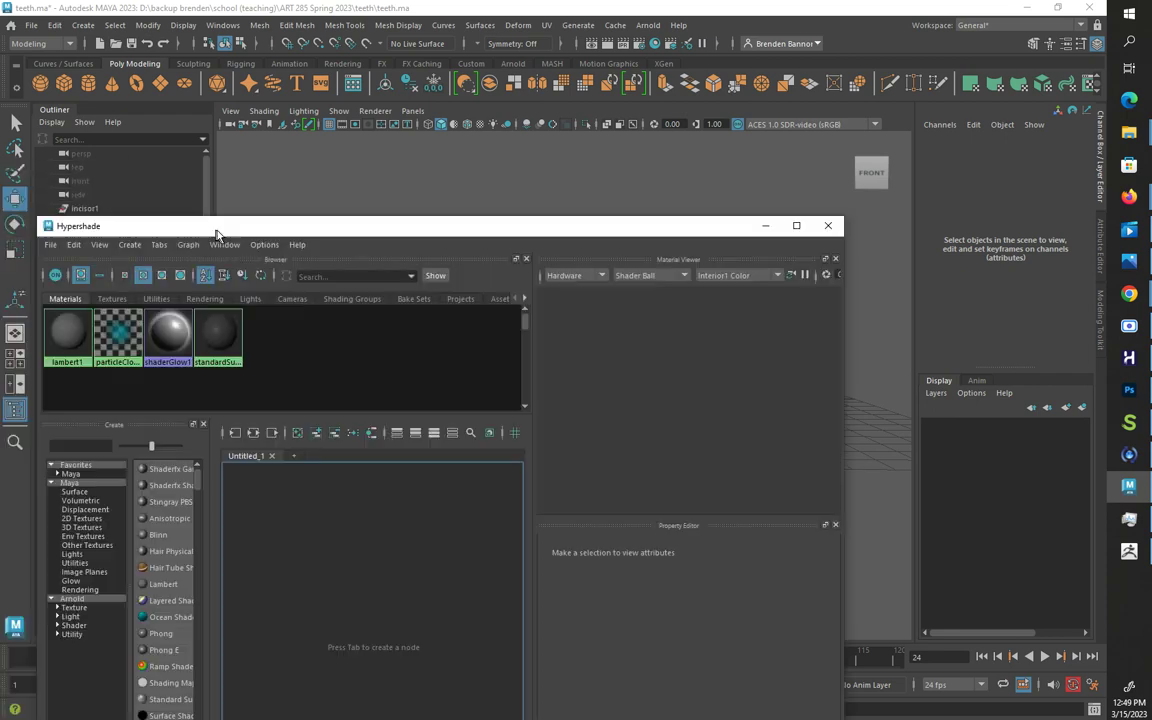
pyautogui.moveTo(216, 234); pyautogui.dragTo(334, 145)
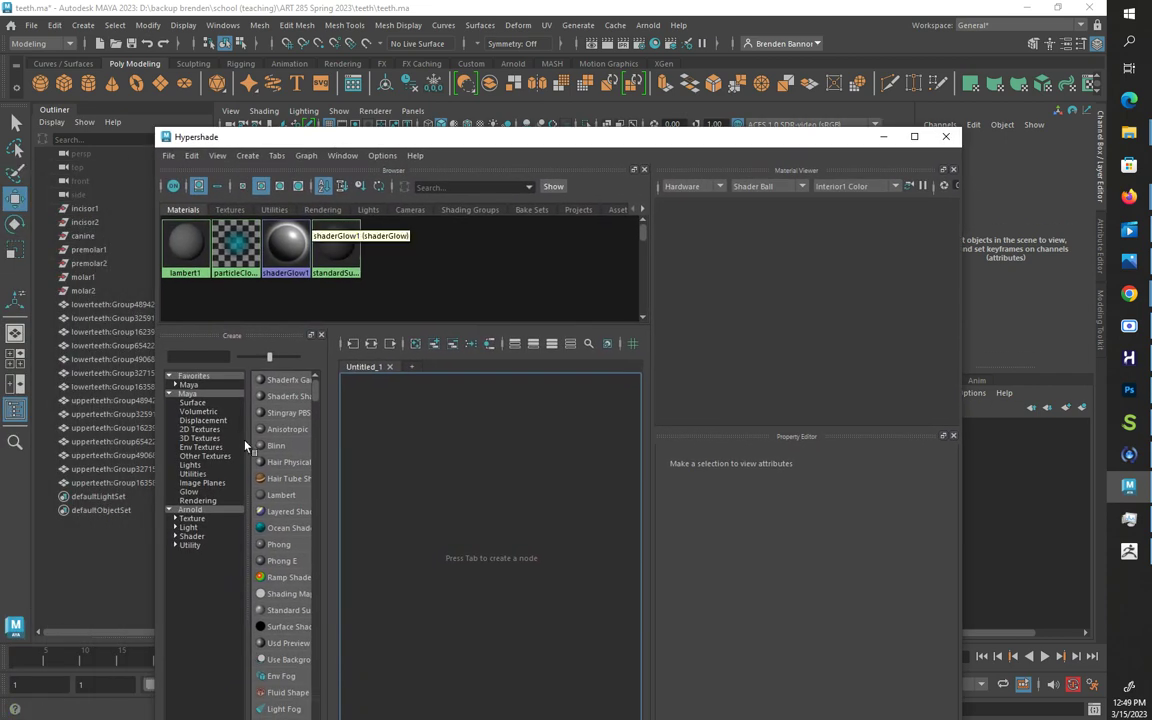
pyautogui.click(179, 356)
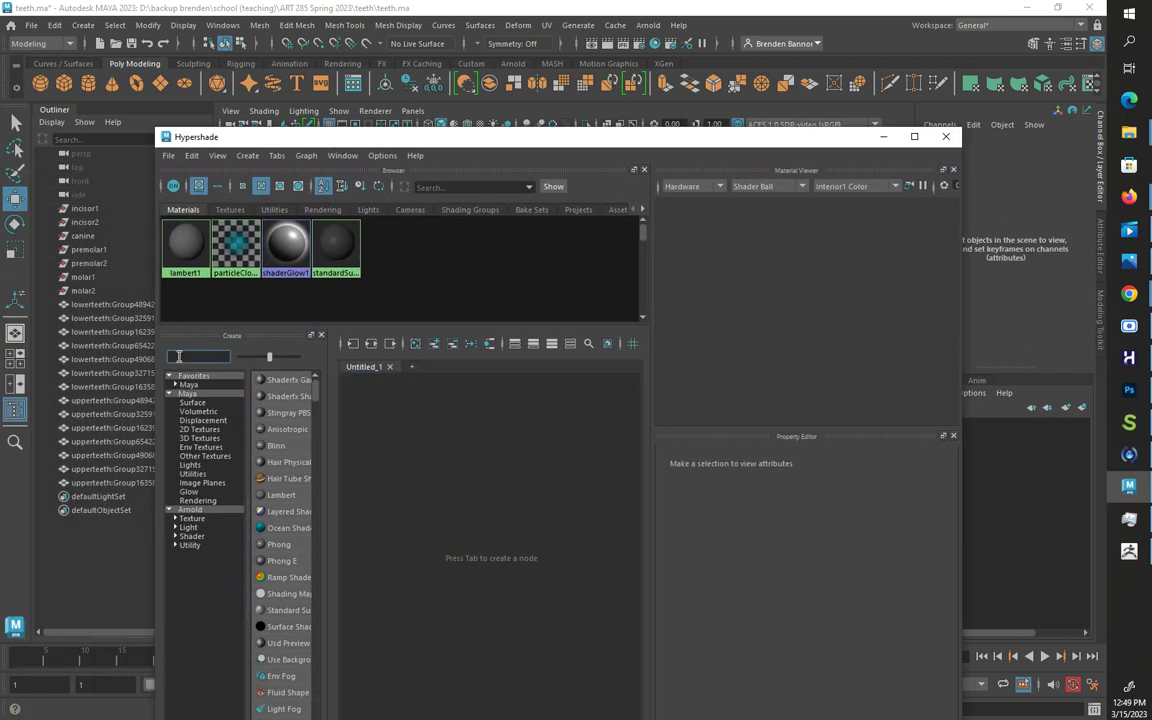
pyautogui.write('aiStand')
pyautogui.click(293, 396)
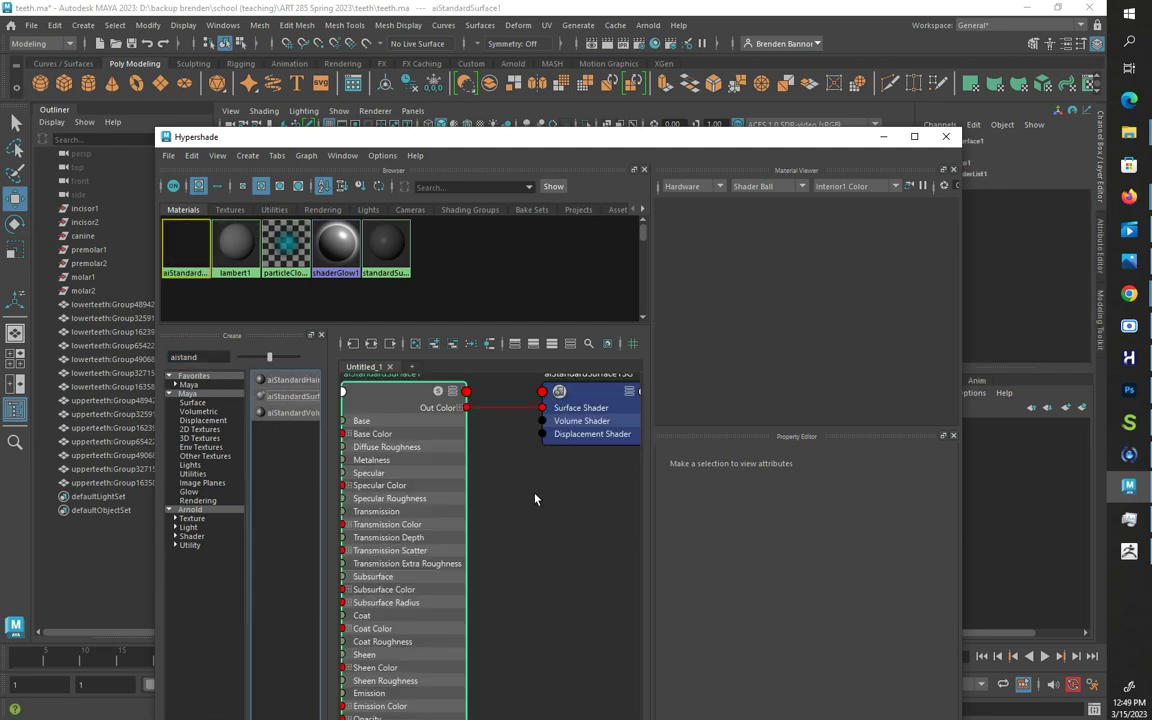
pyautogui.scroll(-2, 413, 501)
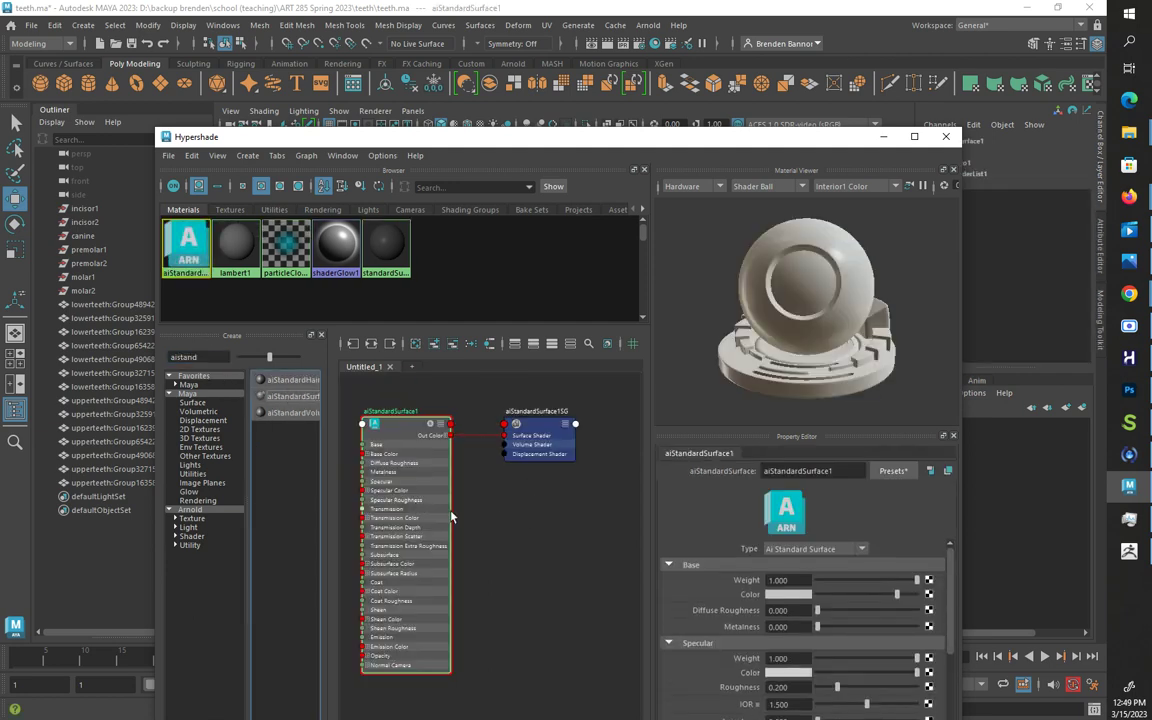
# Step: Rename the new Arnold material upperteethMAT
pyautogui.doubleClick(765, 470)
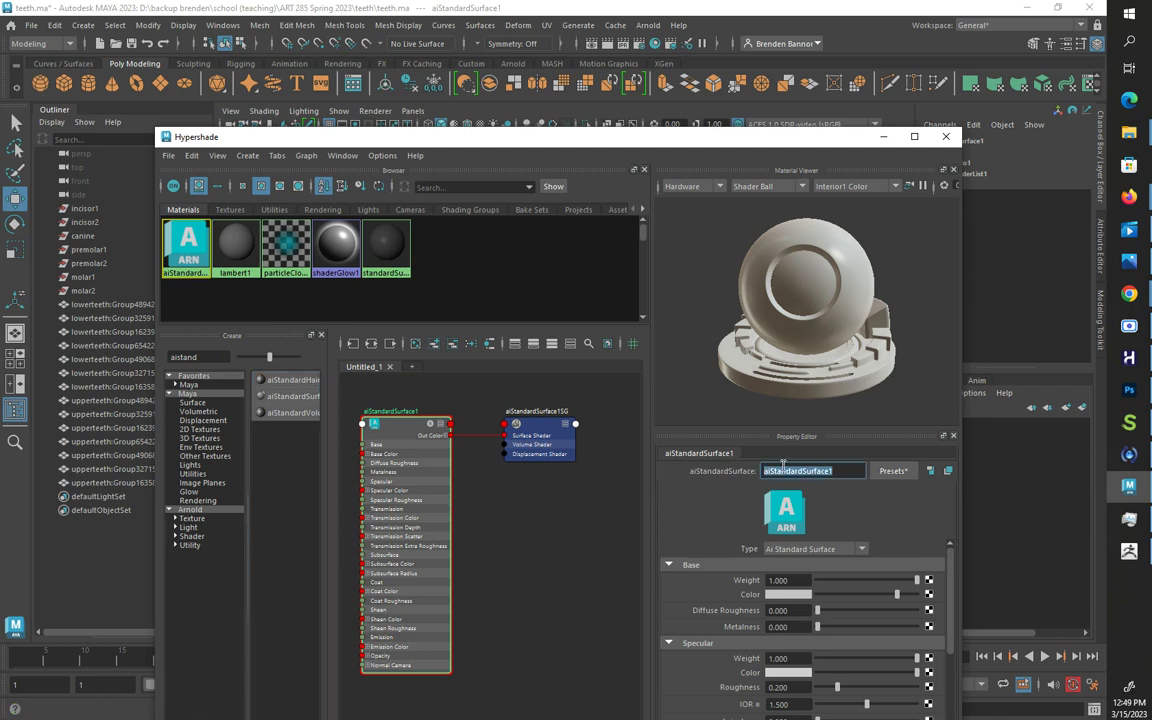
pyautogui.write('upperteethMAT')
pyautogui.moveTo(828, 469); pyautogui.dragTo(733, 473)
pyautogui.click(830, 472)
pyautogui.press('Return')
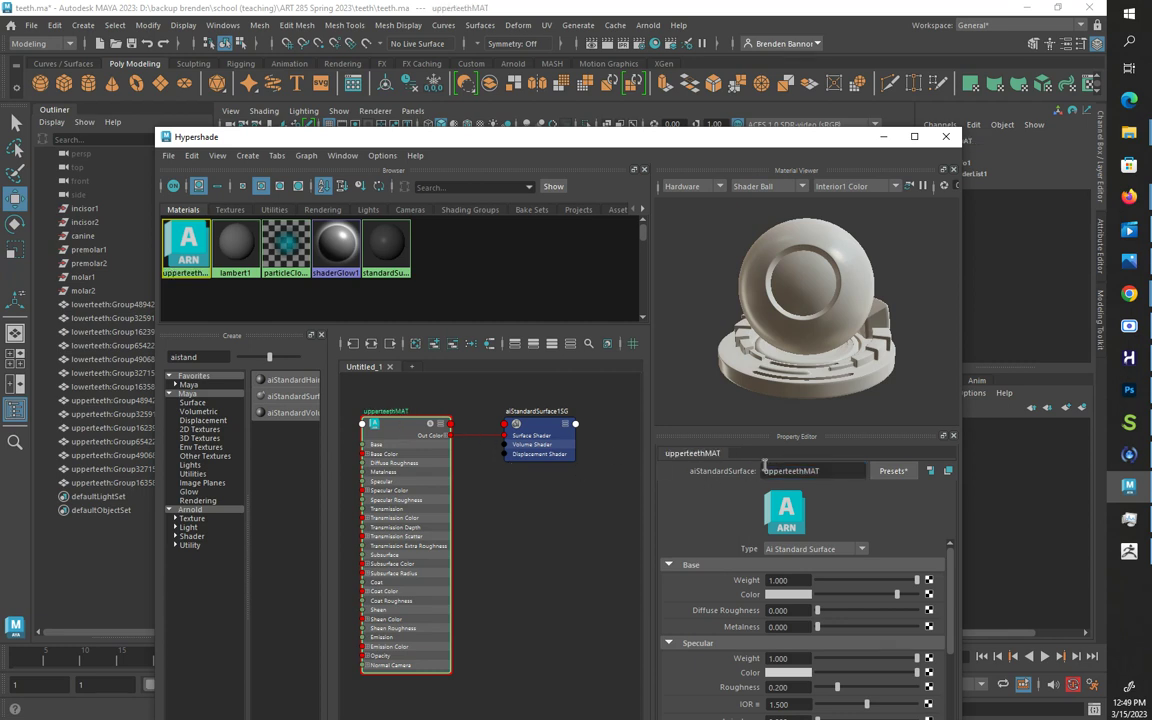
# Step: Create a second aiStandardSurface material and arrange its nodes below those of upperteethMAT in the graph
pyautogui.scroll(-4, 509, 505)
pyautogui.moveTo(561, 435); pyautogui.dragTo(497, 440)
pyautogui.keyDown('alt'); pyautogui.moveTo(502, 532); pyautogui.dragTo(630, 512, button='middle'); pyautogui.keyUp('alt')
pyautogui.scroll(3, 522, 510)
pyautogui.keyDown('alt'); pyautogui.moveTo(536, 489); pyautogui.dragTo(558, 528, button='middle'); pyautogui.keyUp('alt')
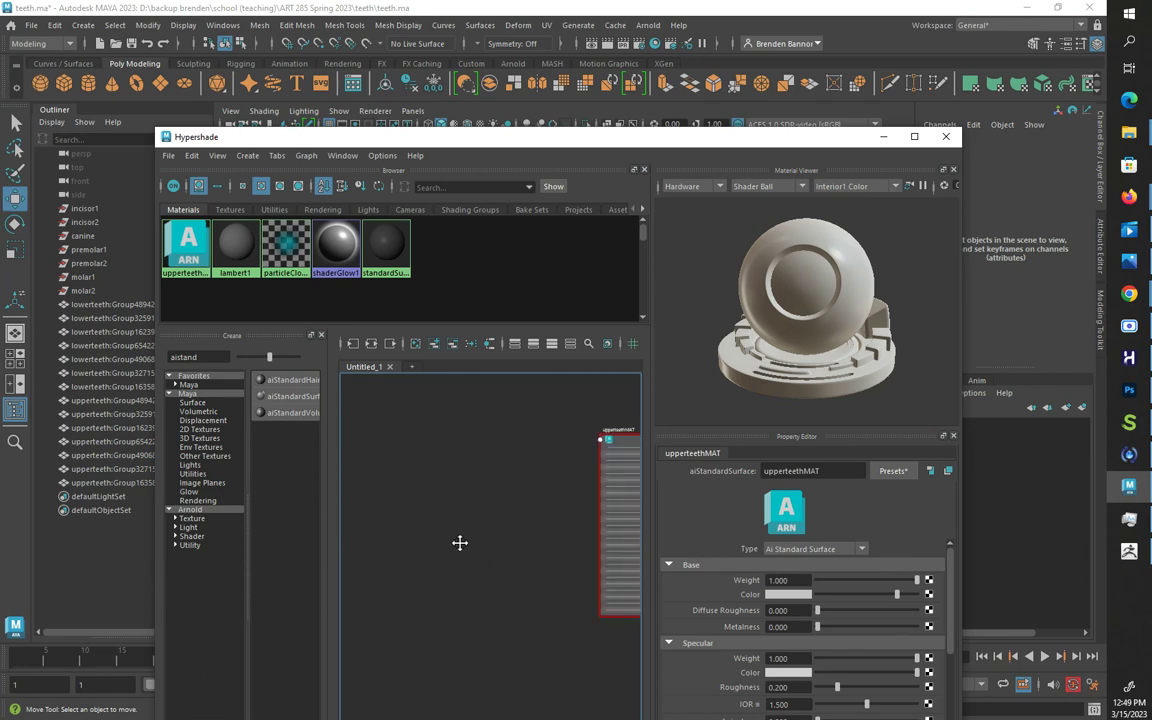
pyautogui.click(277, 397)
pyautogui.keyDown('alt'); pyautogui.moveTo(552, 524); pyautogui.dragTo(473, 514, button='middle'); pyautogui.keyUp('alt')
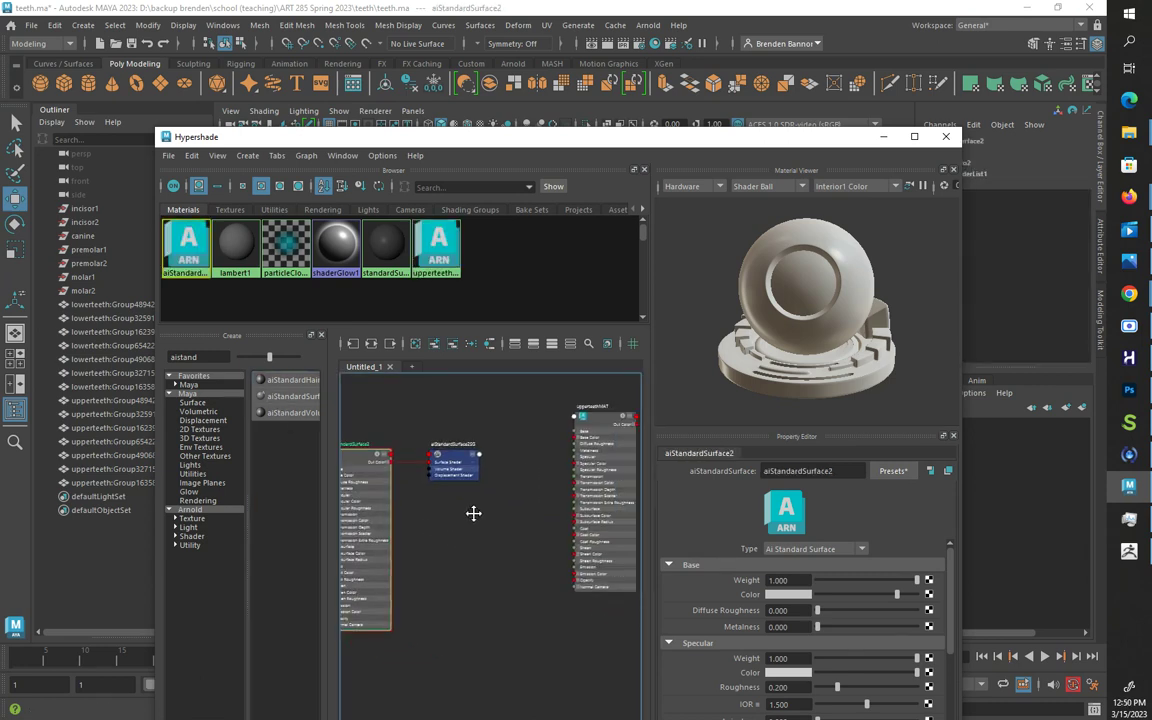
pyautogui.scroll(-2, 512, 430)
pyautogui.moveTo(521, 406)
pyautogui.mouseDown()
pyautogui.moveTo(483, 450)
pyautogui.moveTo(362, 488)
pyautogui.mouseUp()
pyautogui.moveTo(411, 453); pyautogui.dragTo(584, 572)
pyautogui.keyDown('alt'); pyautogui.moveTo(495, 549); pyautogui.dragTo(405, 530, button='middle'); pyautogui.keyUp('alt')
# Step: Rename the second aiStandardSurface material lowerteethMAT
pyautogui.click(507, 550)
pyautogui.doubleClick(782, 474)
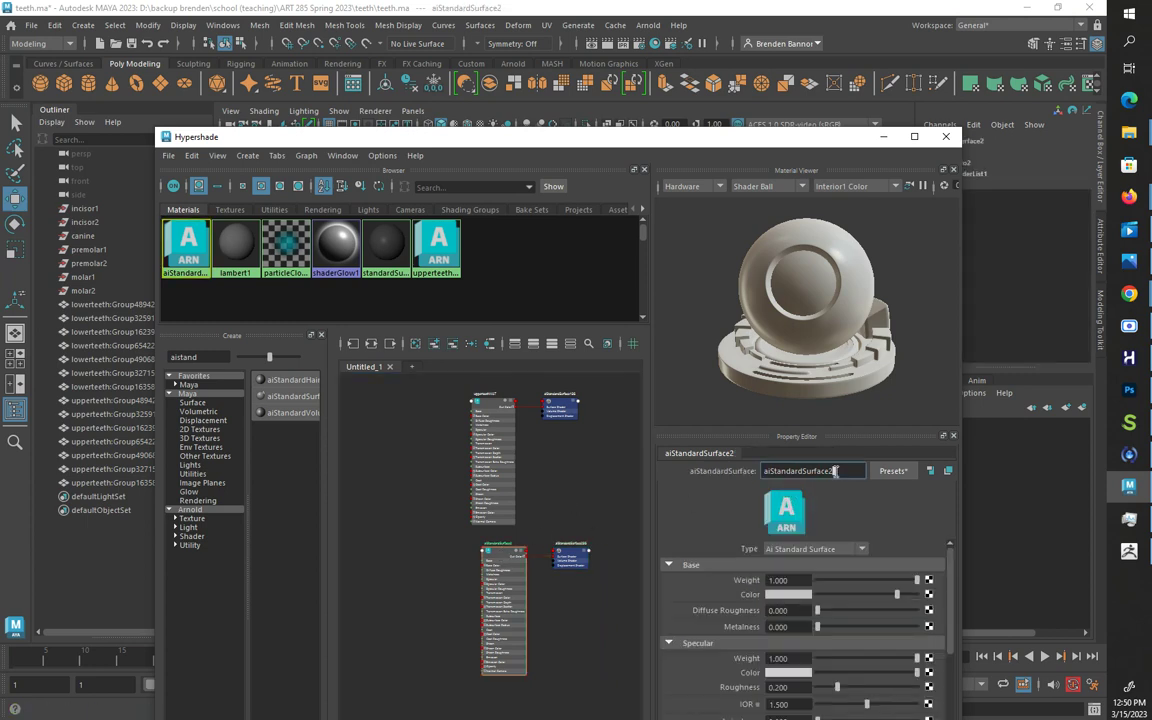
pyautogui.write('lowerteethMAT')
pyautogui.press('Return')
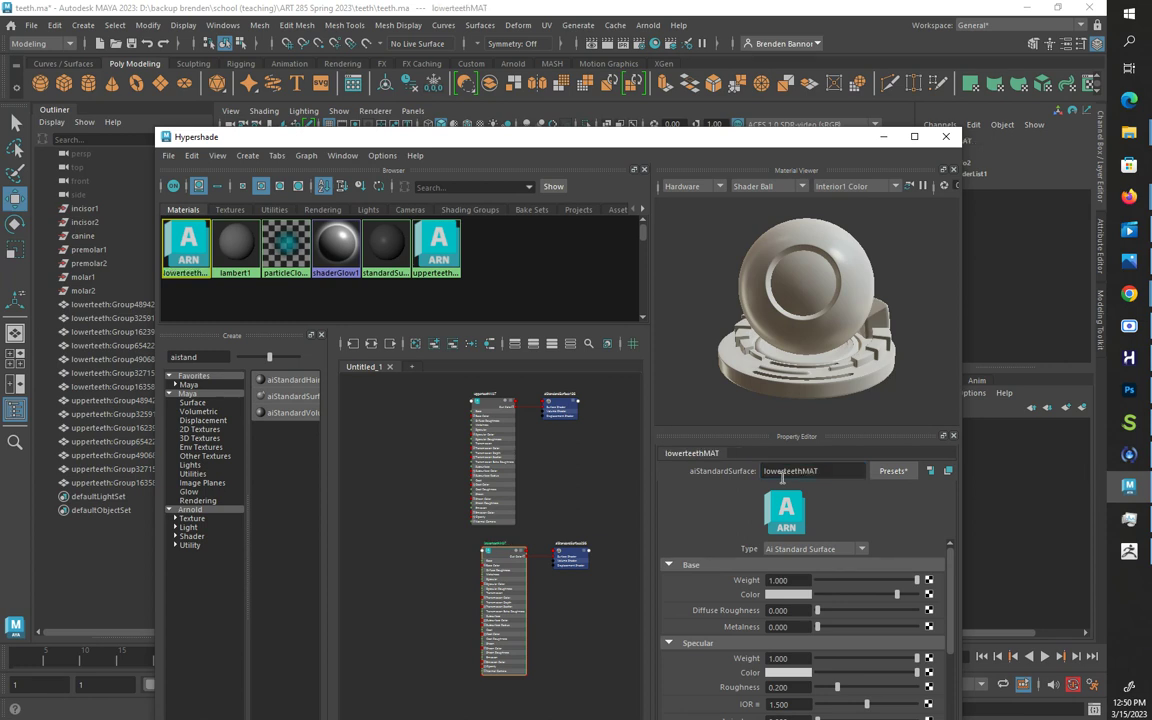
# Step: Connect a File texture node to the base color of upperteethMAT
pyautogui.click(482, 404)
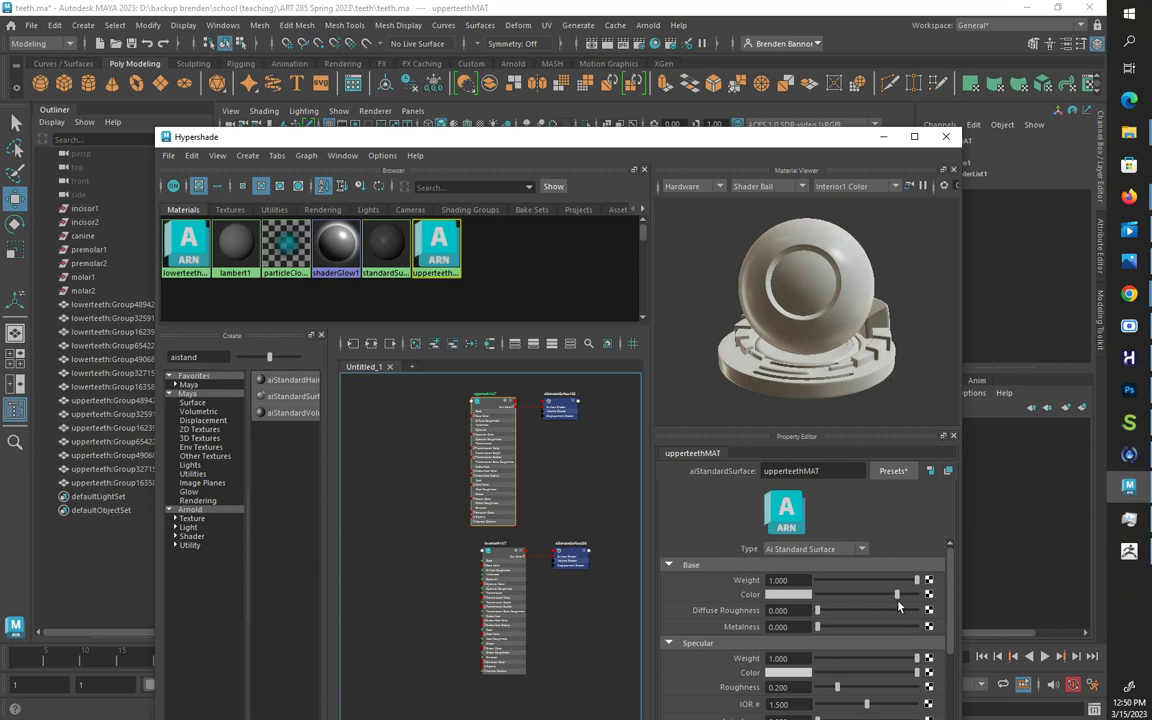
pyautogui.click(929, 594)
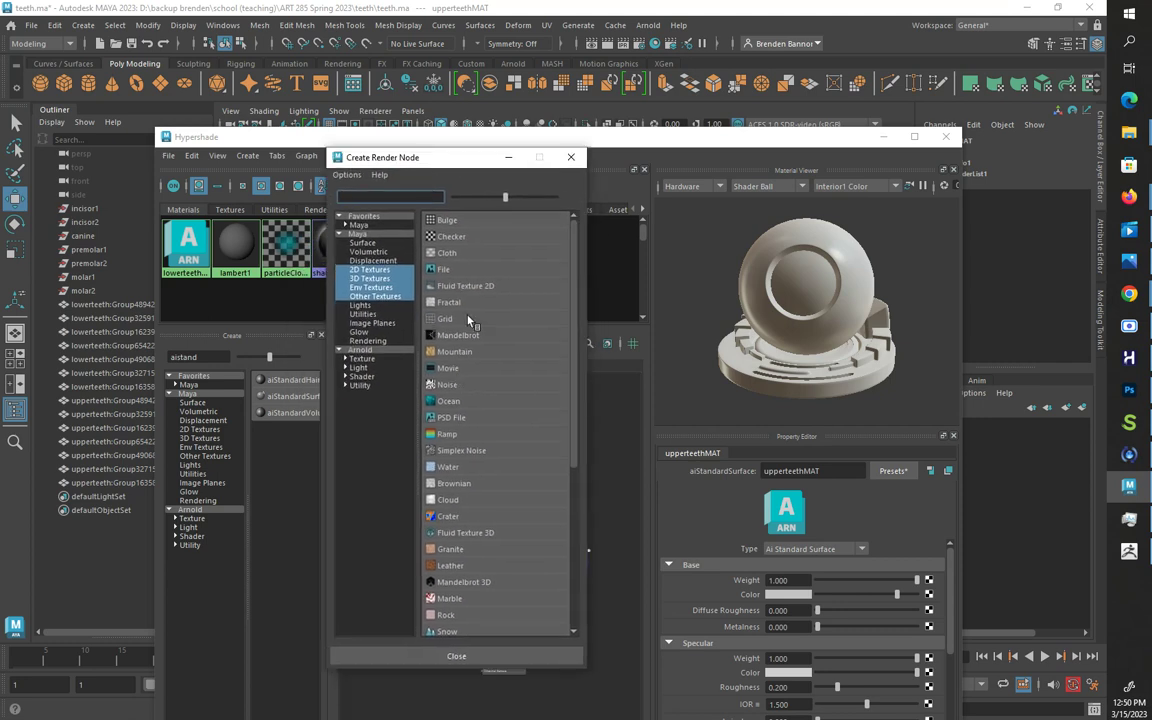
pyautogui.click(445, 270)
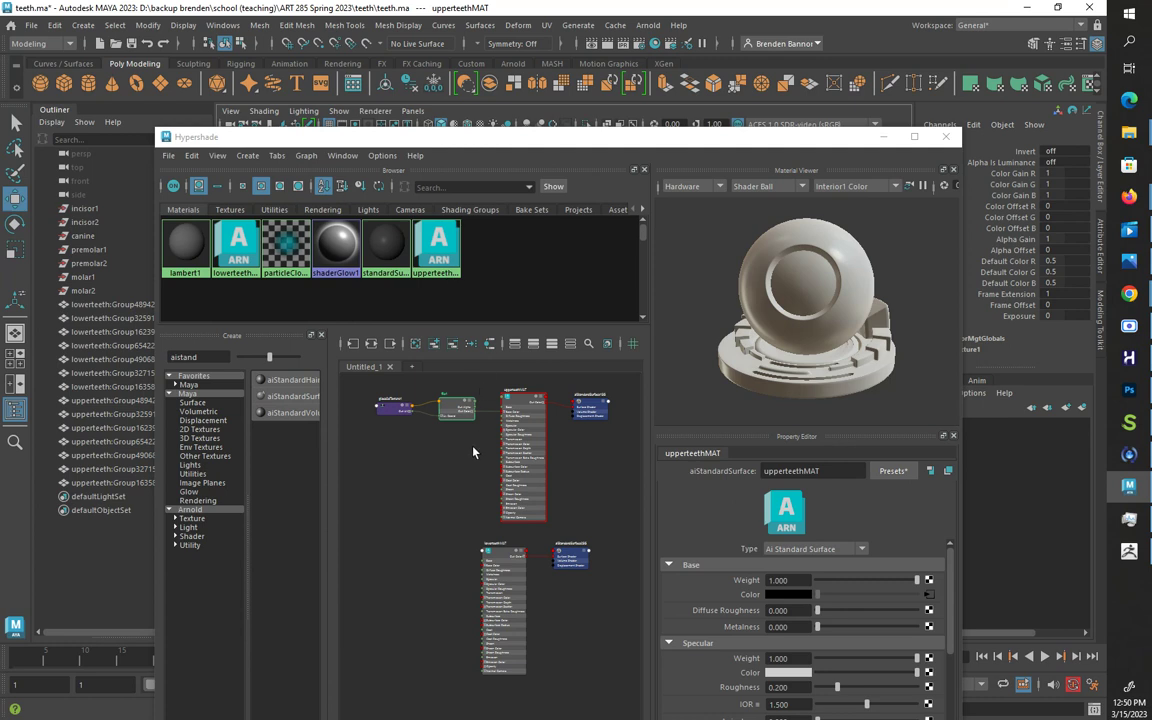
# Step: Browse for the image of upperteethMAT's file texture, going to the school (teaching) folder inside the backup folder on drive D
pyautogui.scroll(3, 415, 408)
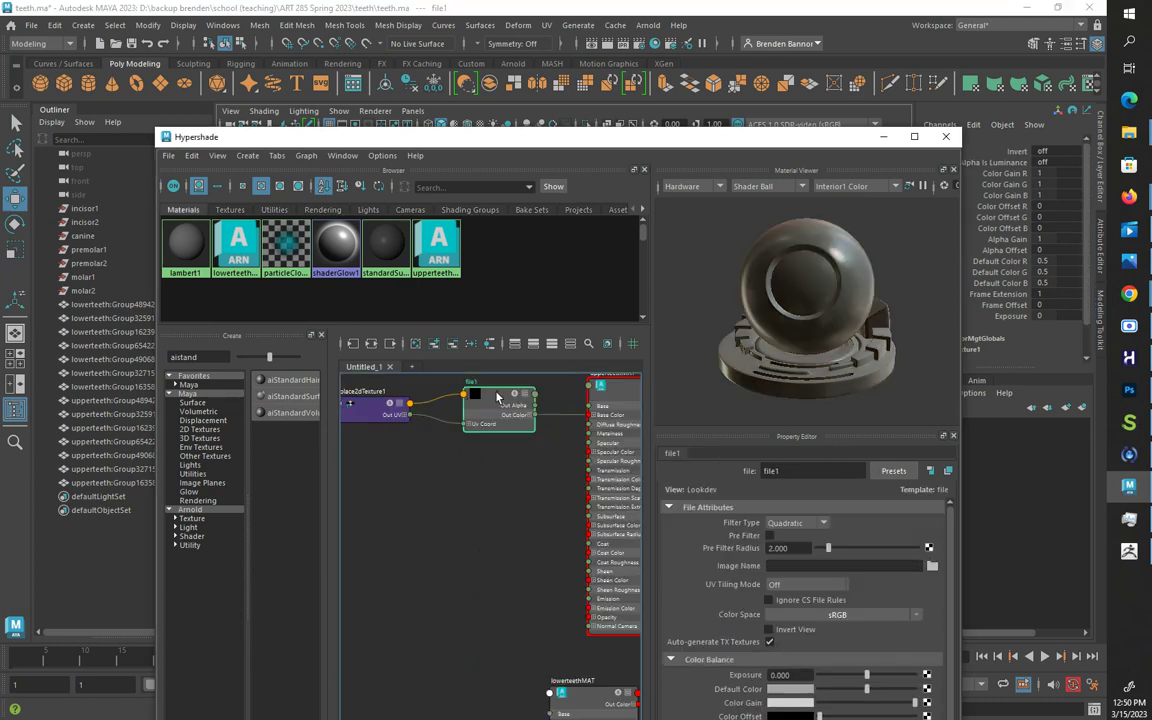
pyautogui.click(932, 567)
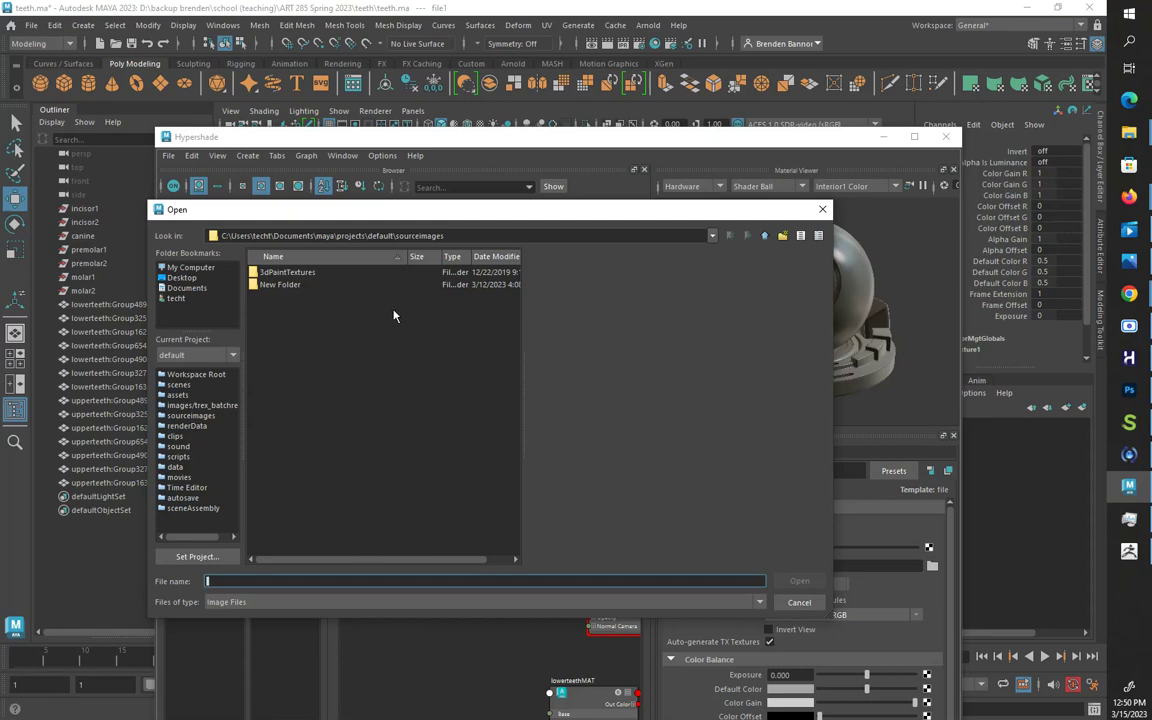
pyautogui.click(765, 236)
pyautogui.click(765, 236)
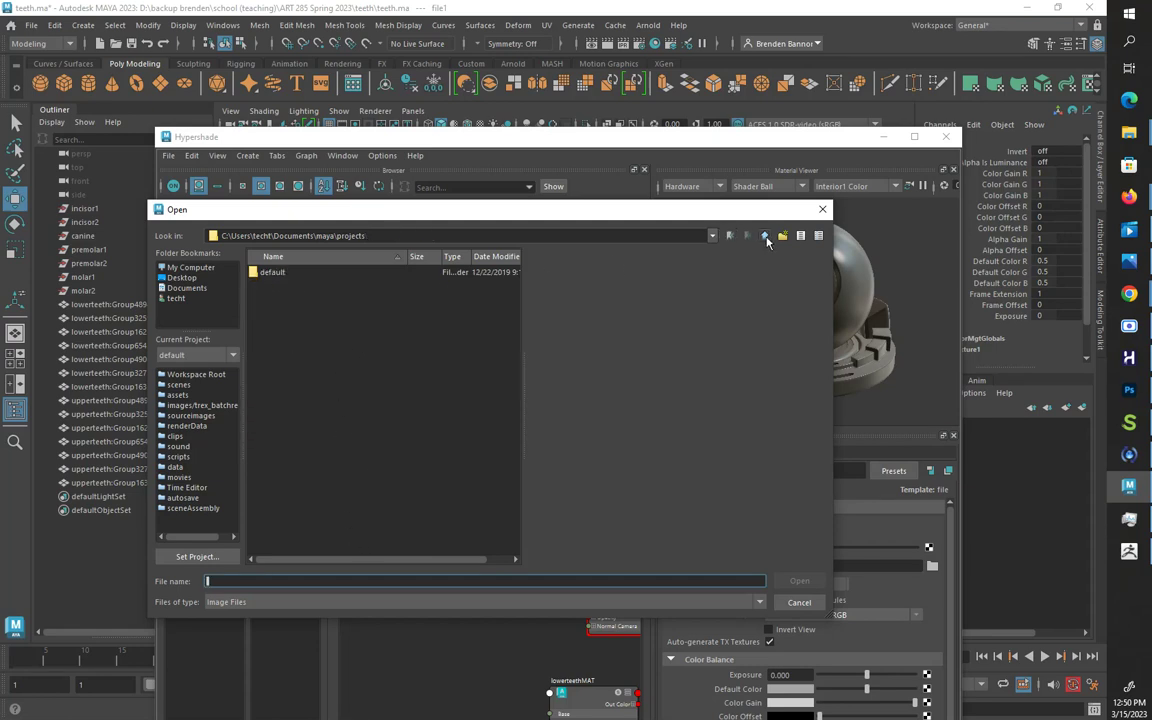
pyautogui.click(190, 268)
pyautogui.doubleClick(280, 285)
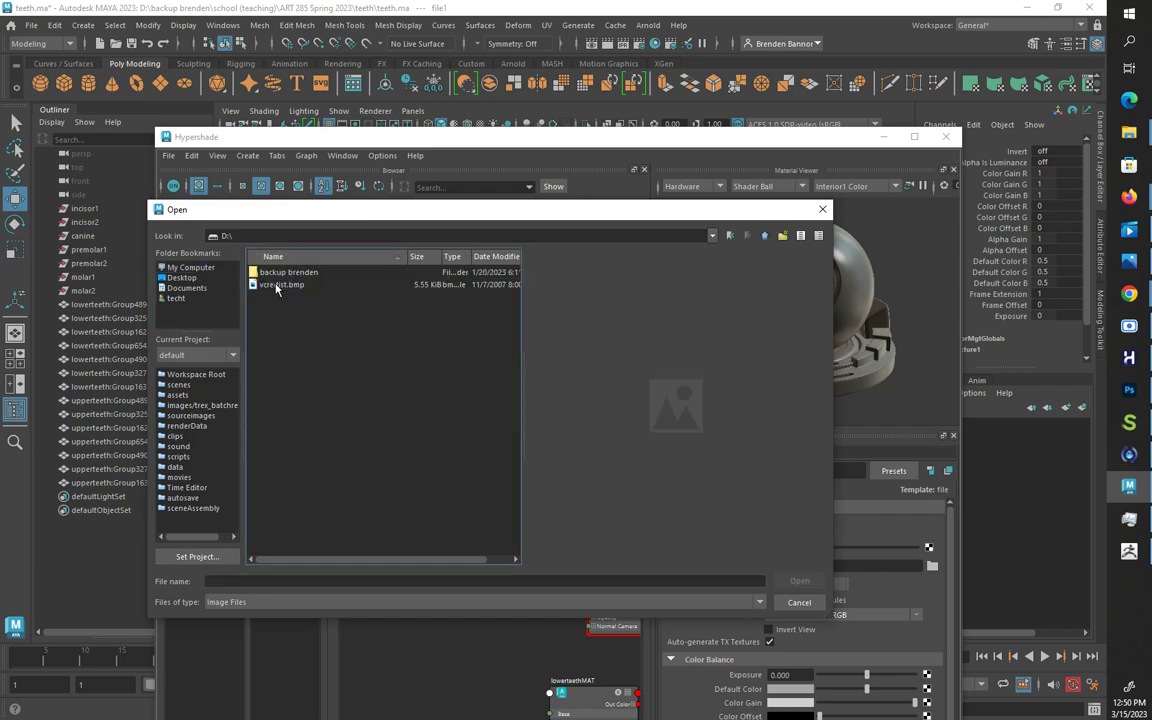
pyautogui.doubleClick(280, 272)
pyautogui.scroll(-5, 300, 380)
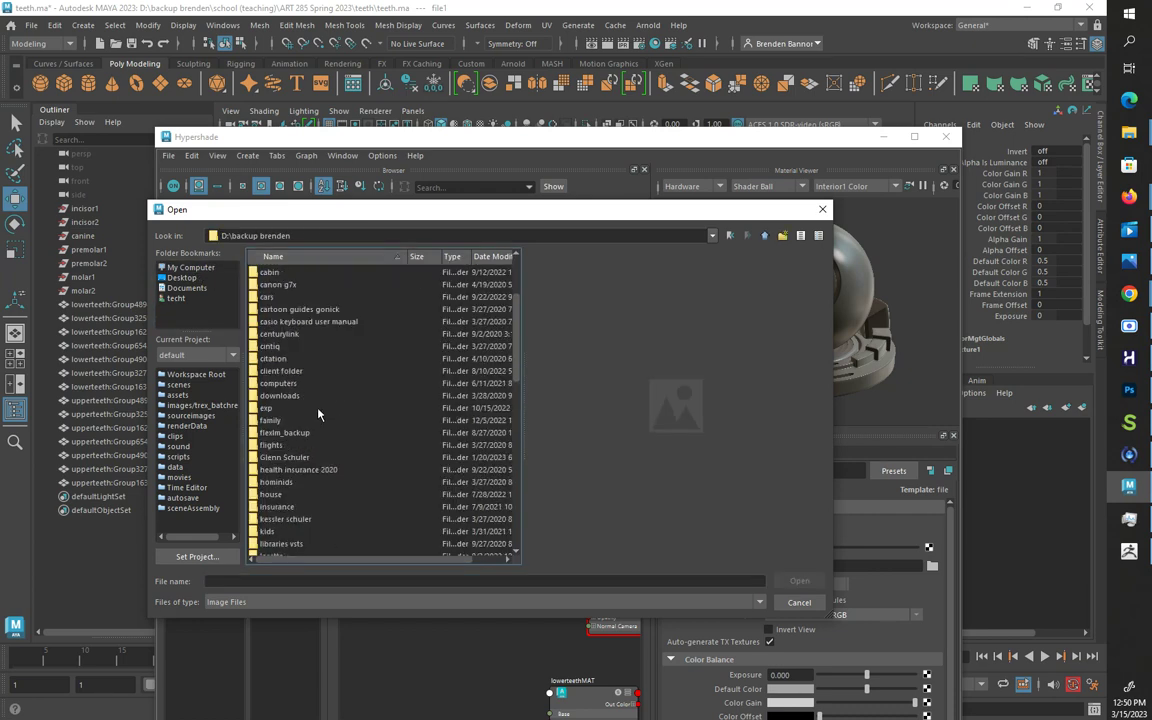
pyautogui.scroll(-3, 320, 418)
pyautogui.scroll(-2, 291, 487)
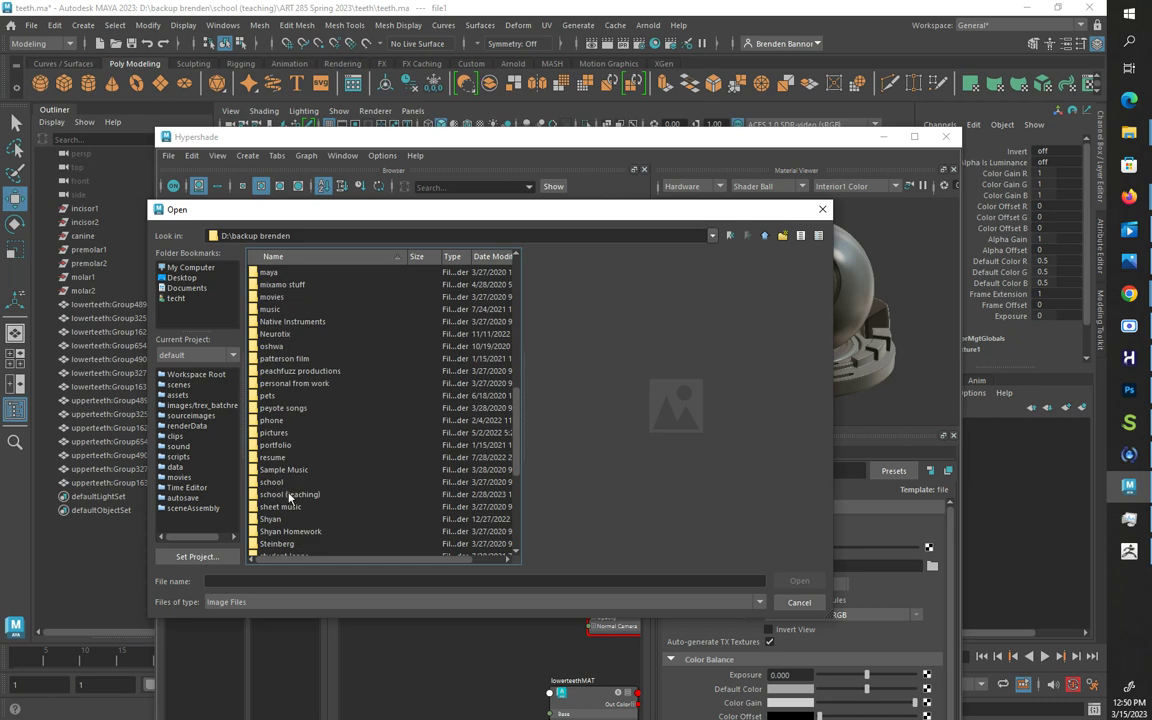
pyautogui.doubleClick(289, 494)
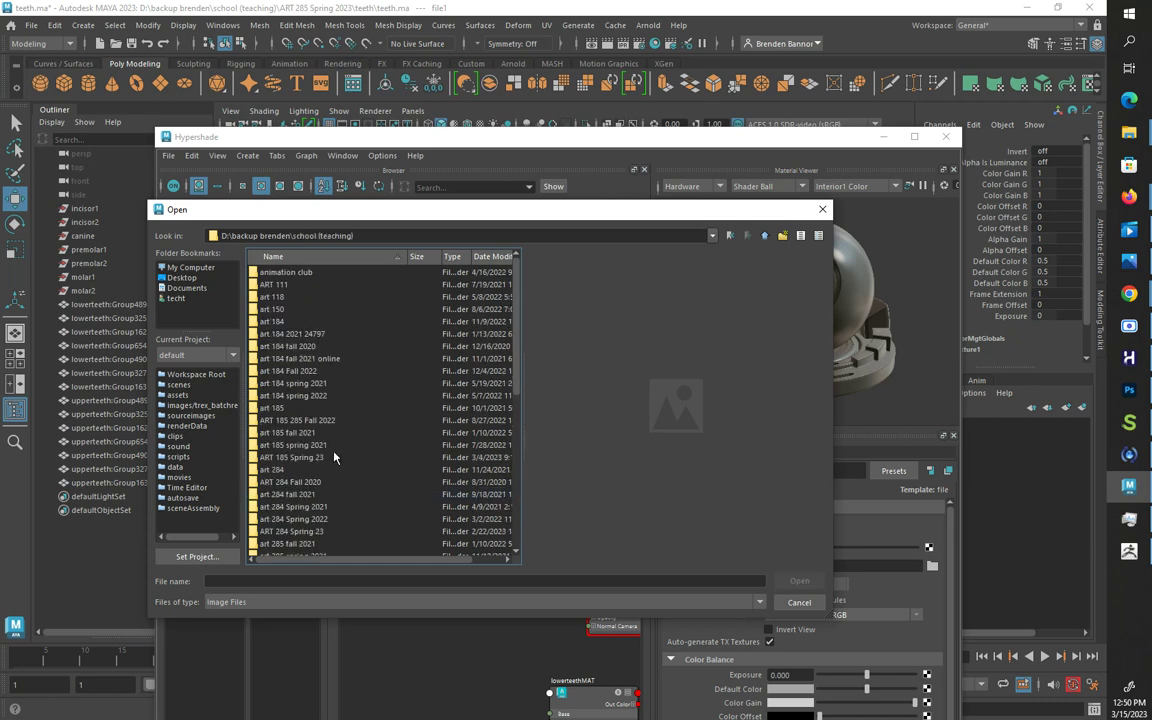
# Step: Load upperteethTMRecovered_Tool-TM_u0_v0.tif from the ART 285 Spring 2023\teeth folder into upperteethMAT's file texture
pyautogui.moveTo(363, 213); pyautogui.dragTo(347, 342)
pyautogui.scroll(-7, 290, 450)
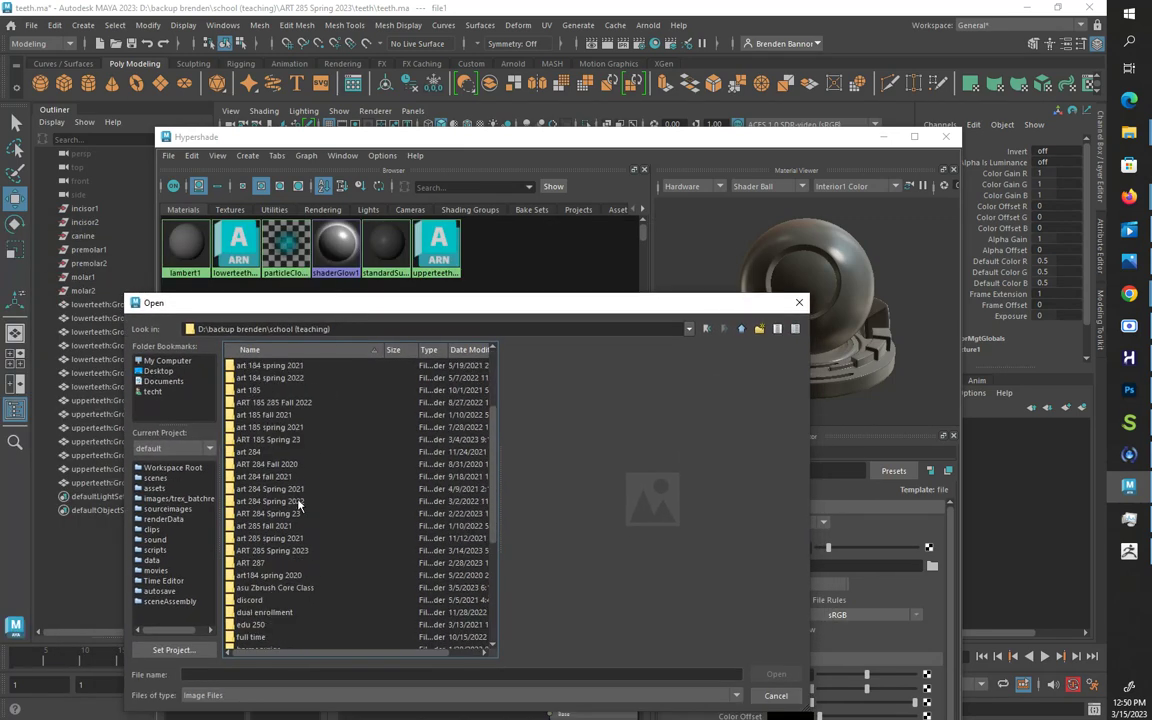
pyautogui.scroll(-2, 257, 600)
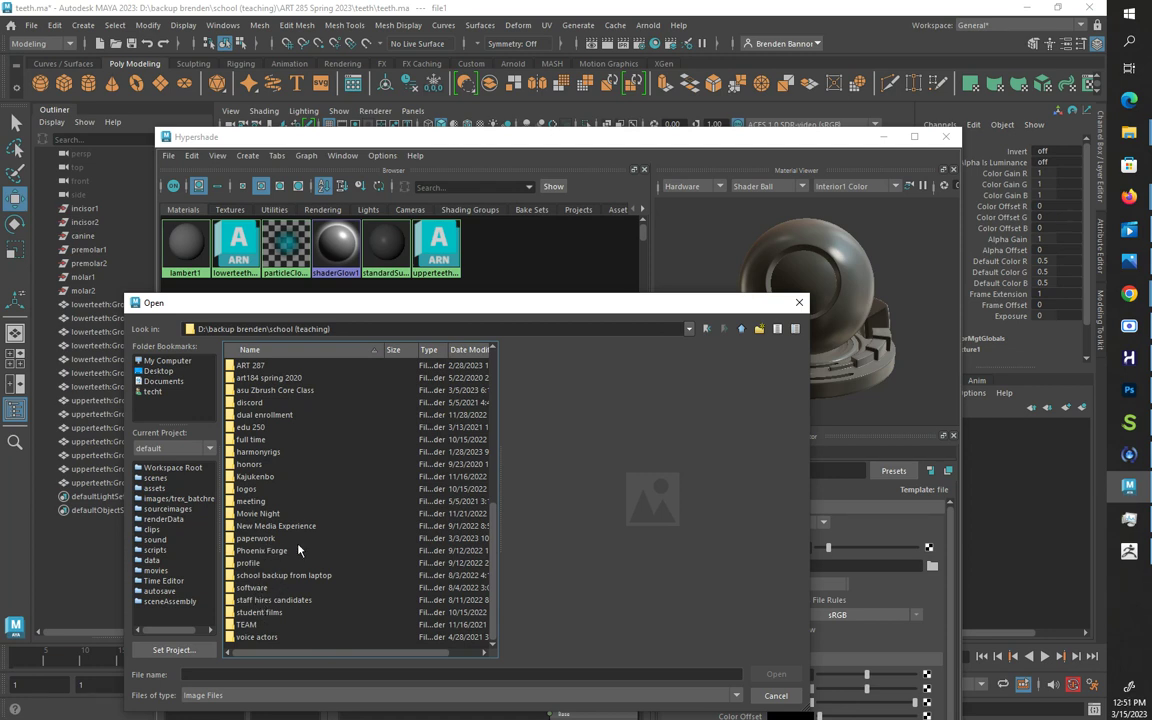
pyautogui.scroll(3, 298, 549)
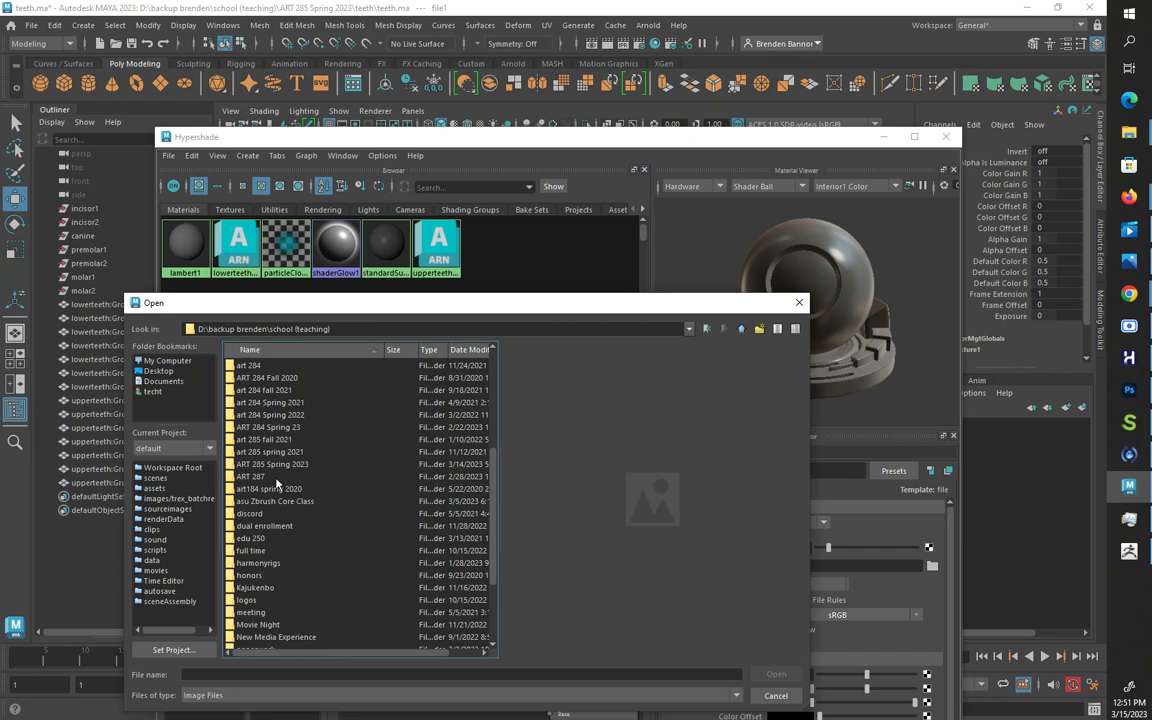
pyautogui.doubleClick(281, 466)
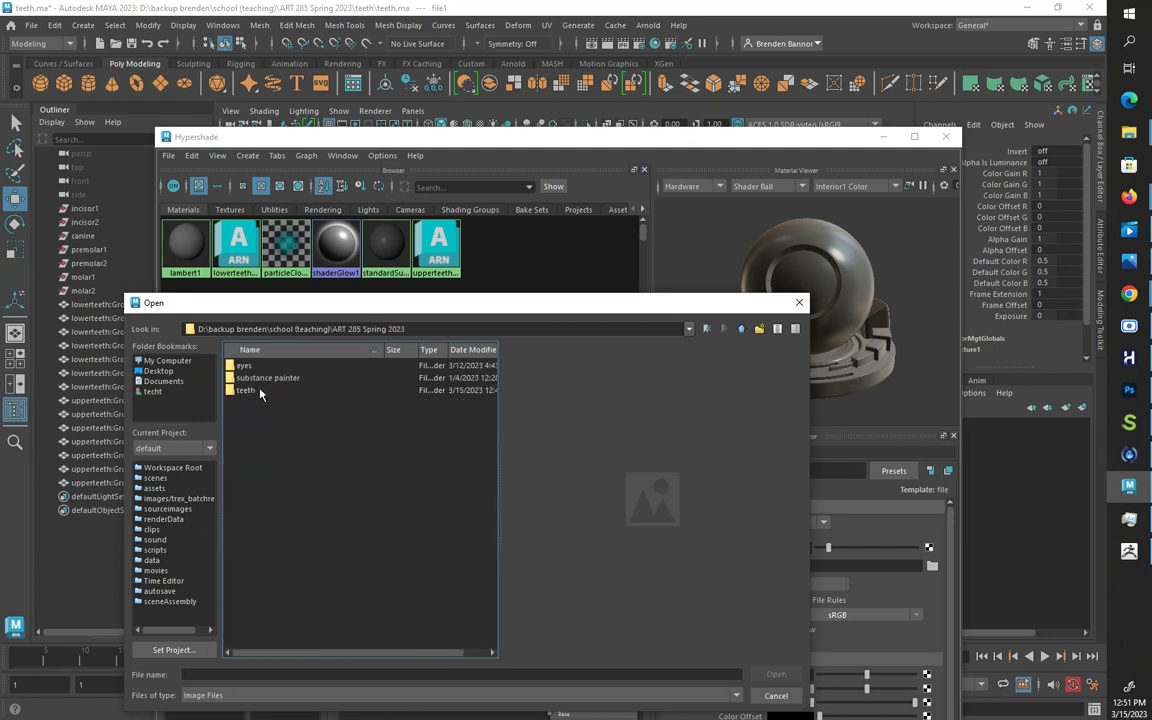
pyautogui.doubleClick(246, 390)
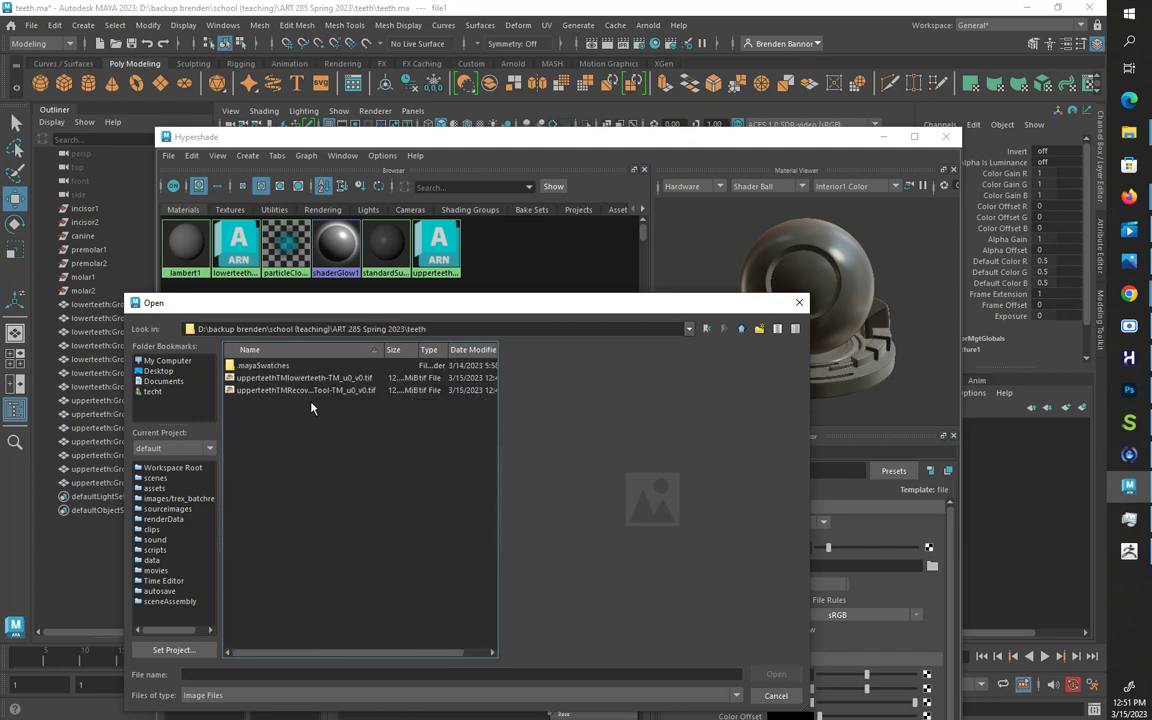
pyautogui.click(260, 390)
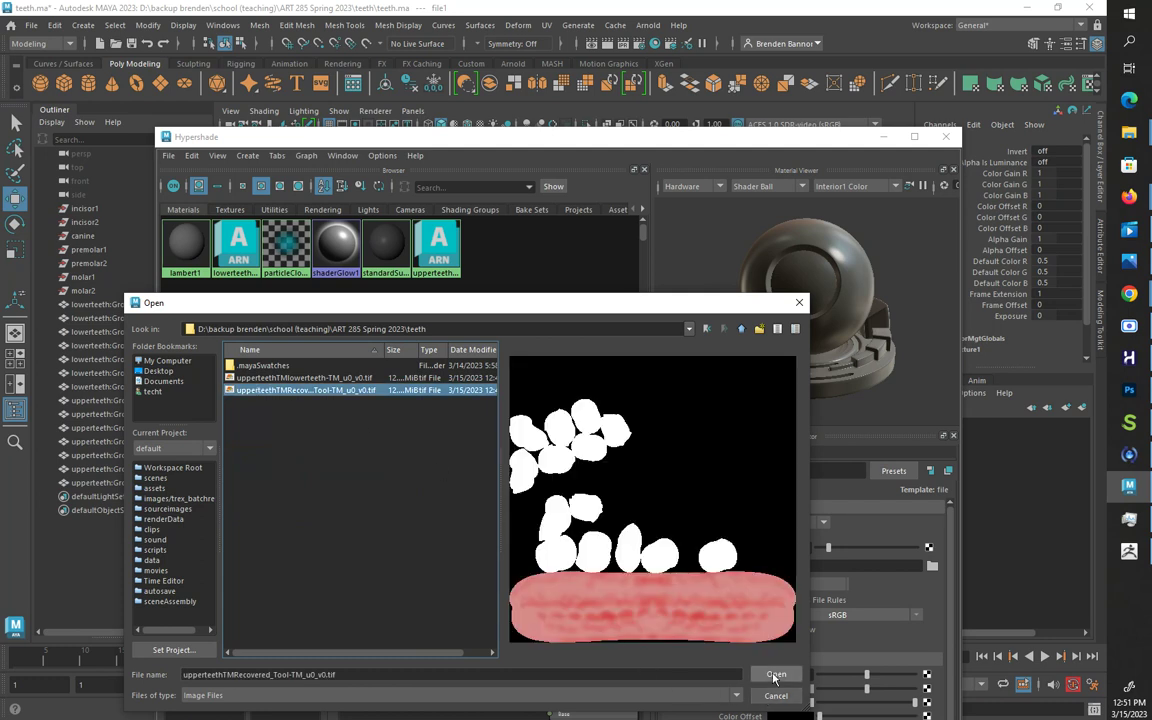
pyautogui.click(774, 674)
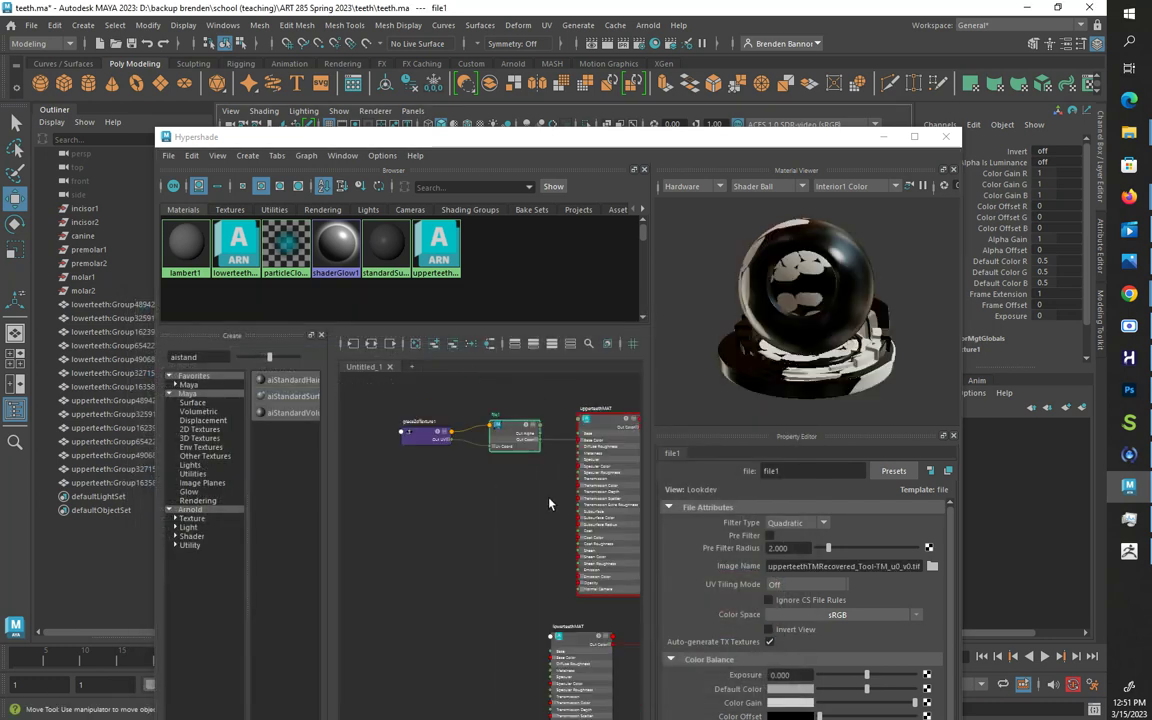
# Step: Connect a File texture node to the base color of lowerteethMAT
pyautogui.keyDown('alt'); pyautogui.moveTo(505, 556); pyautogui.dragTo(426, 446, button='middle'); pyautogui.keyUp('alt')
pyautogui.click(498, 536)
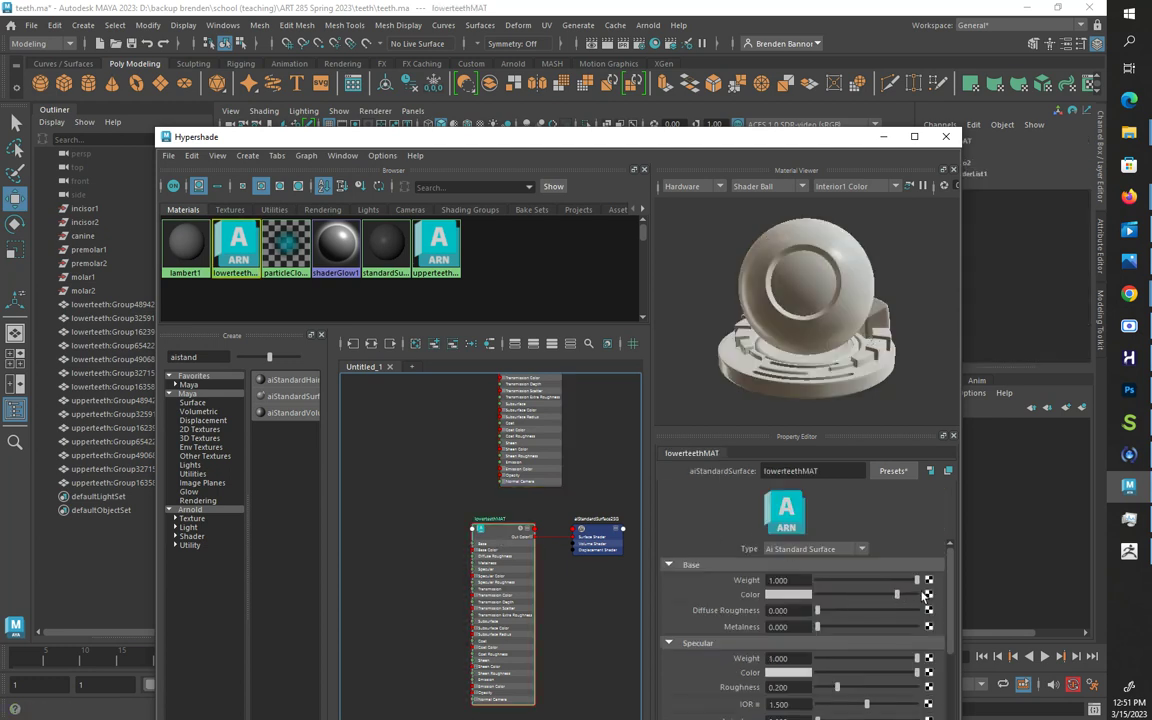
pyautogui.click(928, 594)
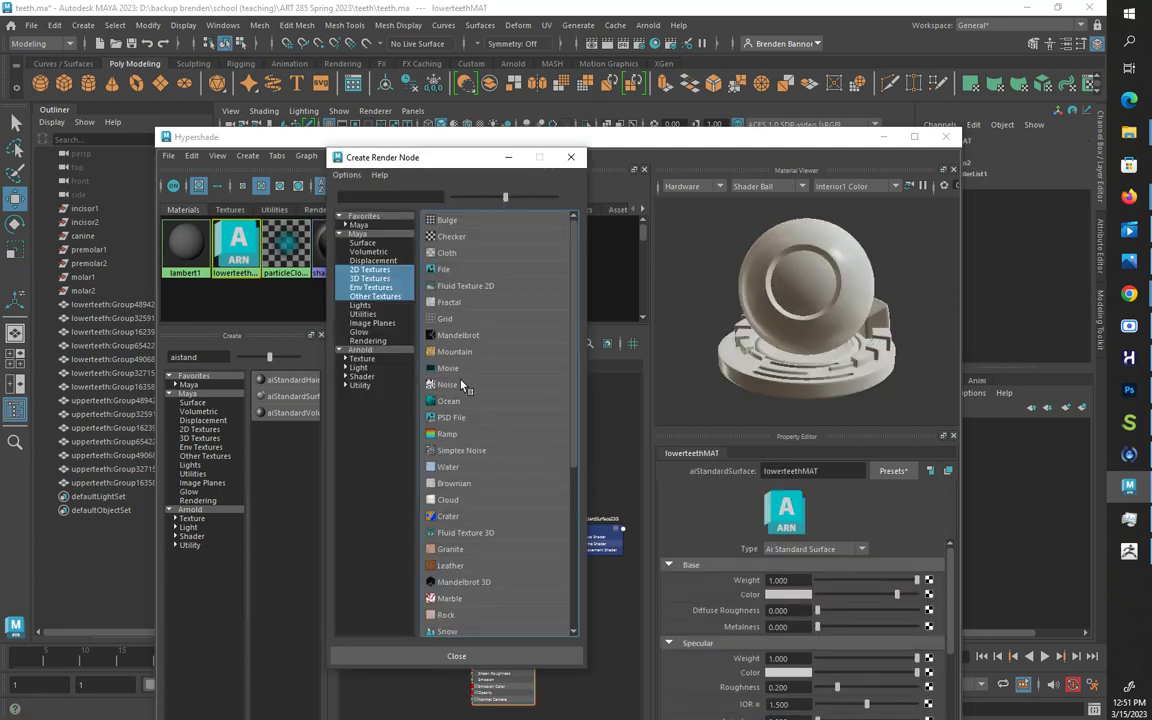
pyautogui.click(446, 270)
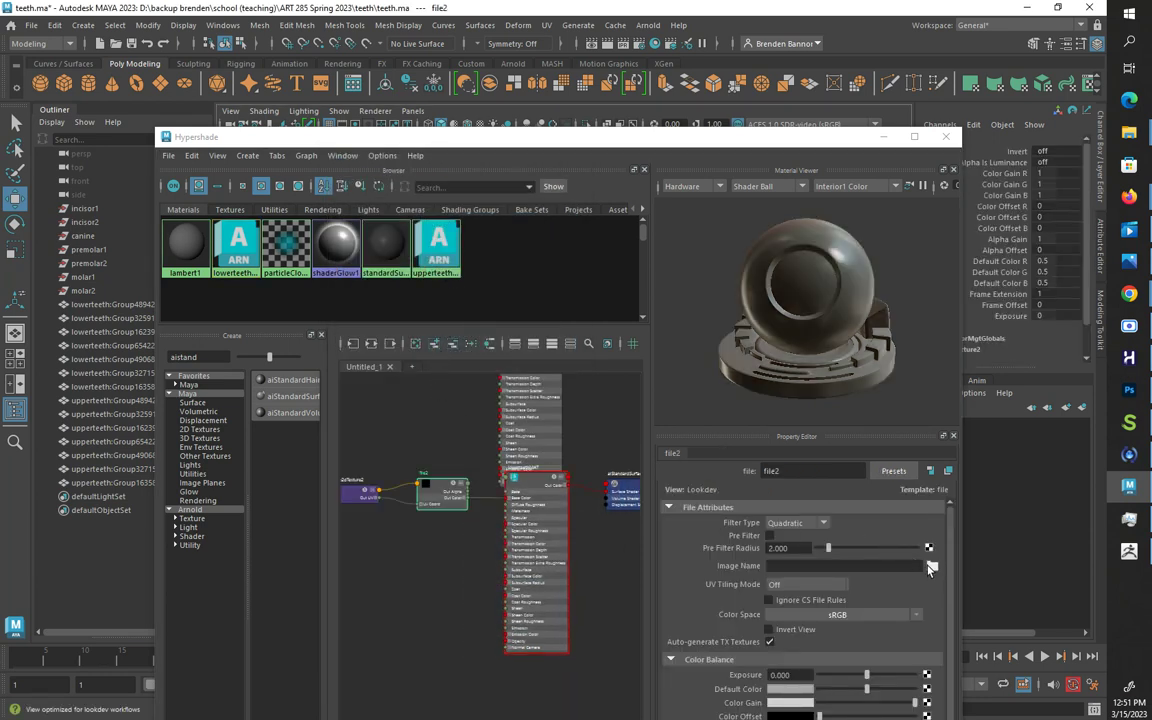
# Step: Load upperteethTMlowerteeth-TM_u0_v0.tif from the ART 285 Spring 2023\teeth folder into lowerteethMAT's file texture
pyautogui.click(931, 567)
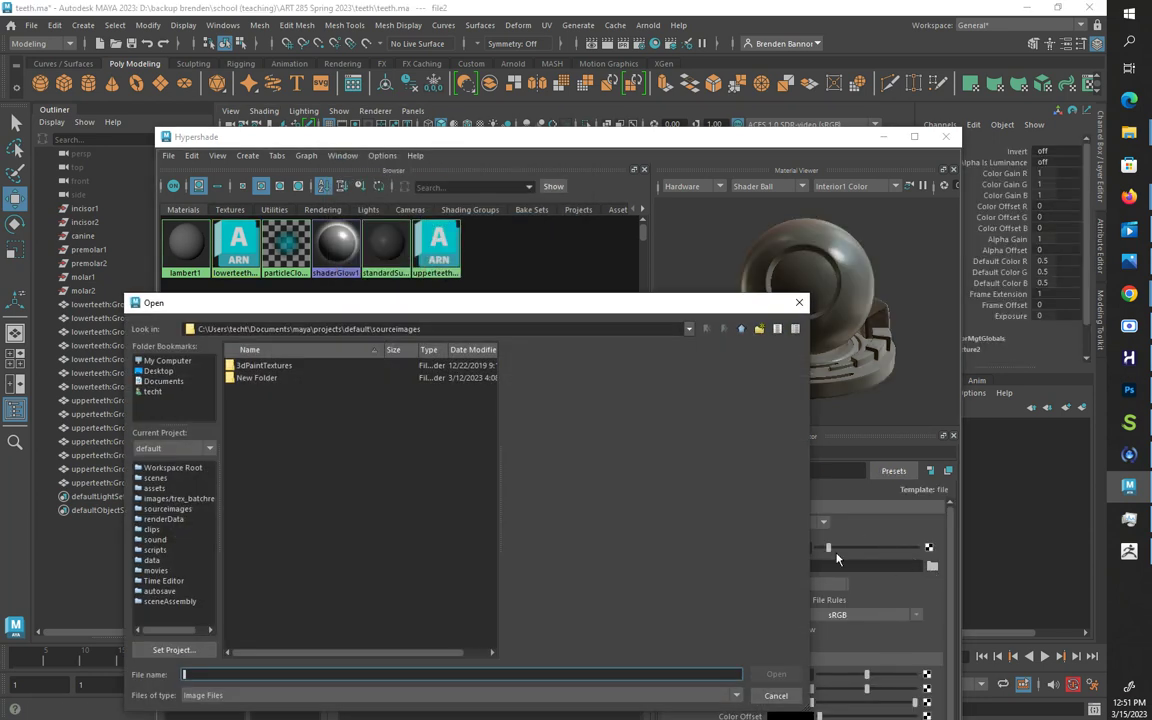
pyautogui.click(167, 361)
pyautogui.doubleClick(260, 378)
pyautogui.doubleClick(260, 365)
pyautogui.scroll(-18, 290, 550)
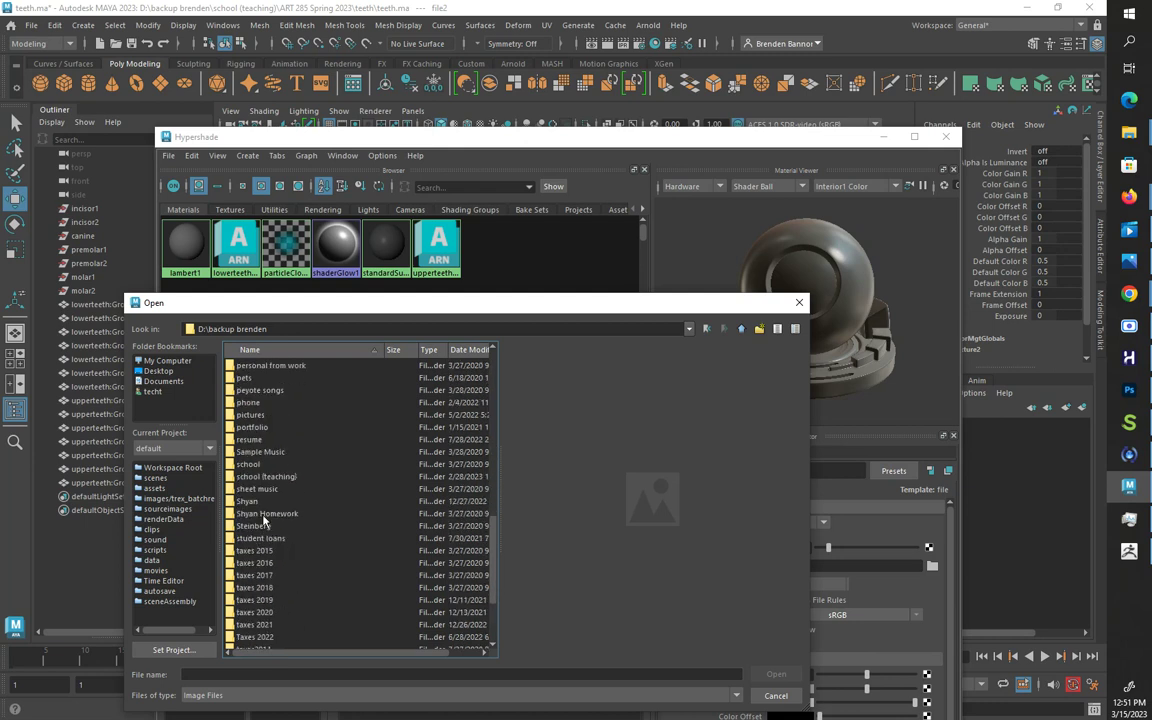
pyautogui.doubleClick(279, 477)
pyautogui.scroll(-3, 250, 415)
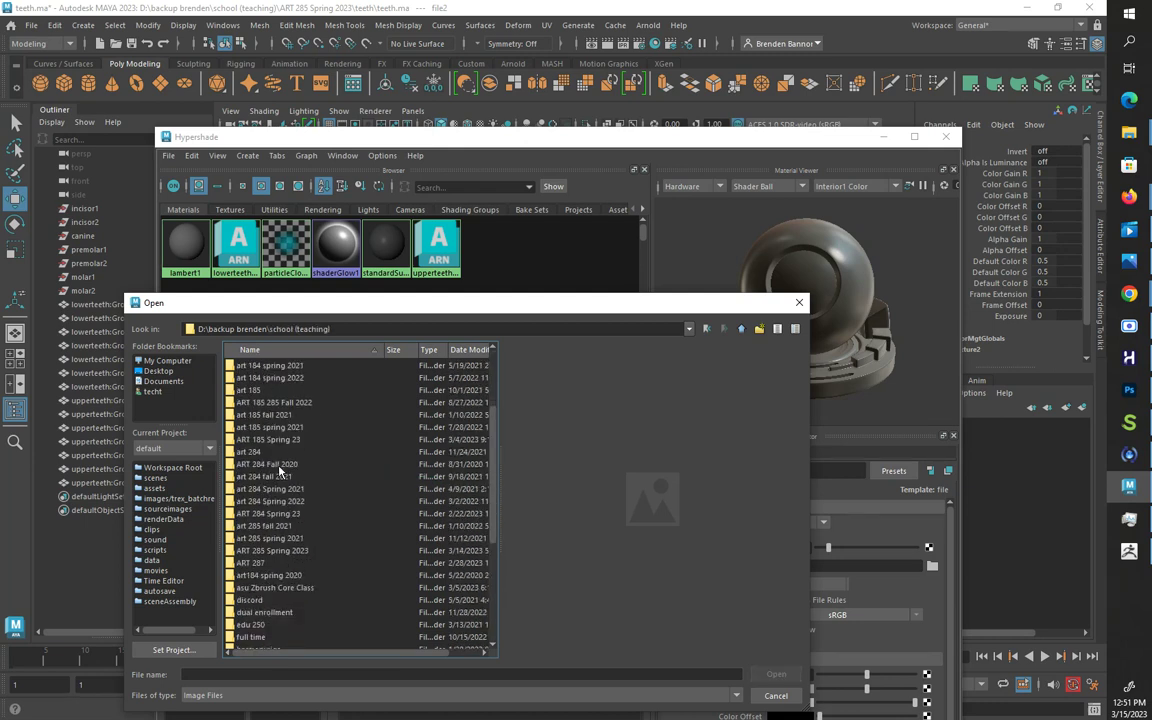
pyautogui.doubleClick(265, 552)
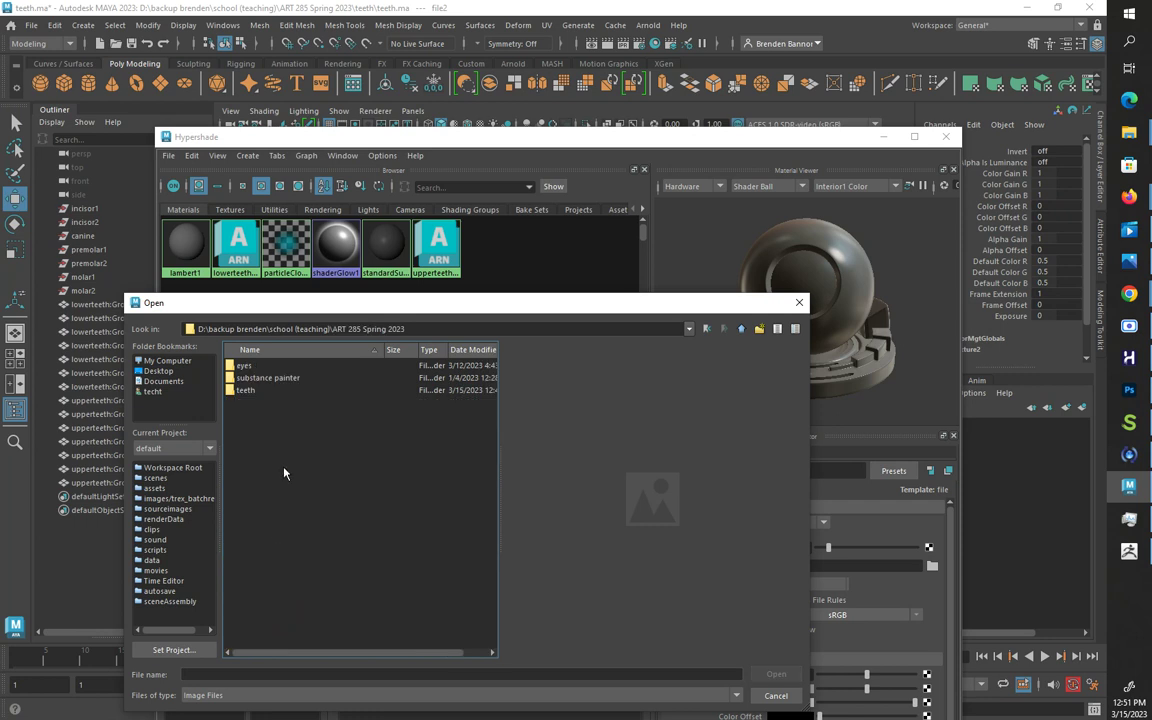
pyautogui.doubleClick(255, 392)
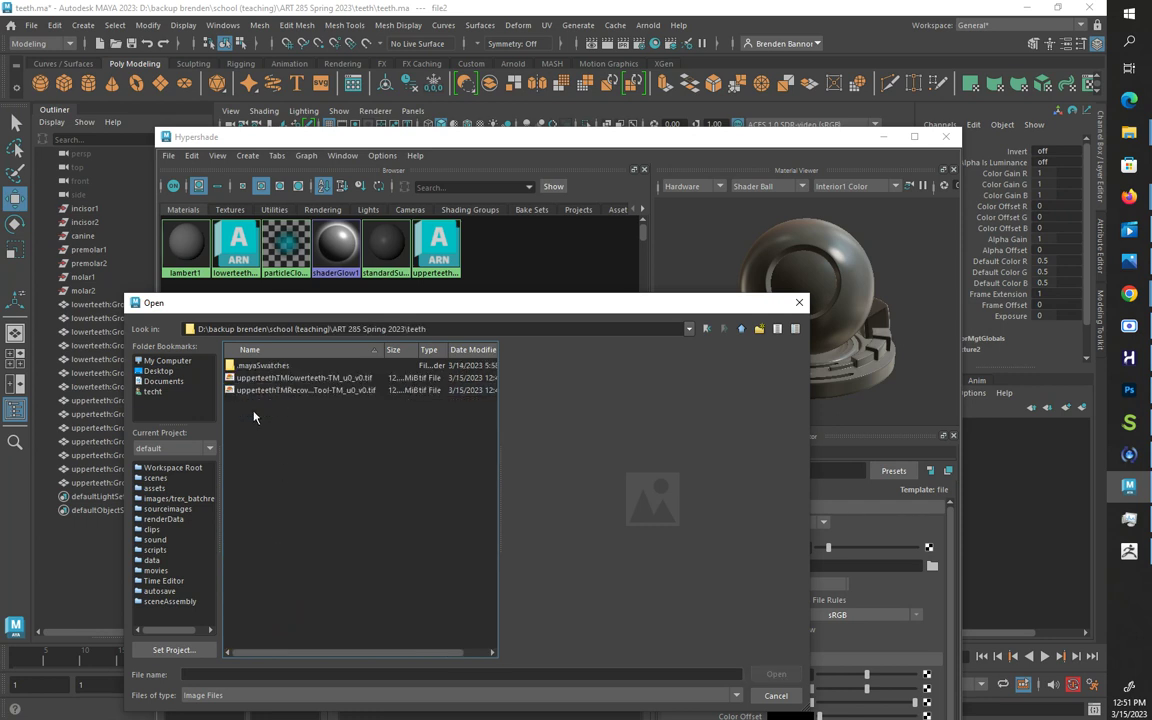
pyautogui.click(274, 378)
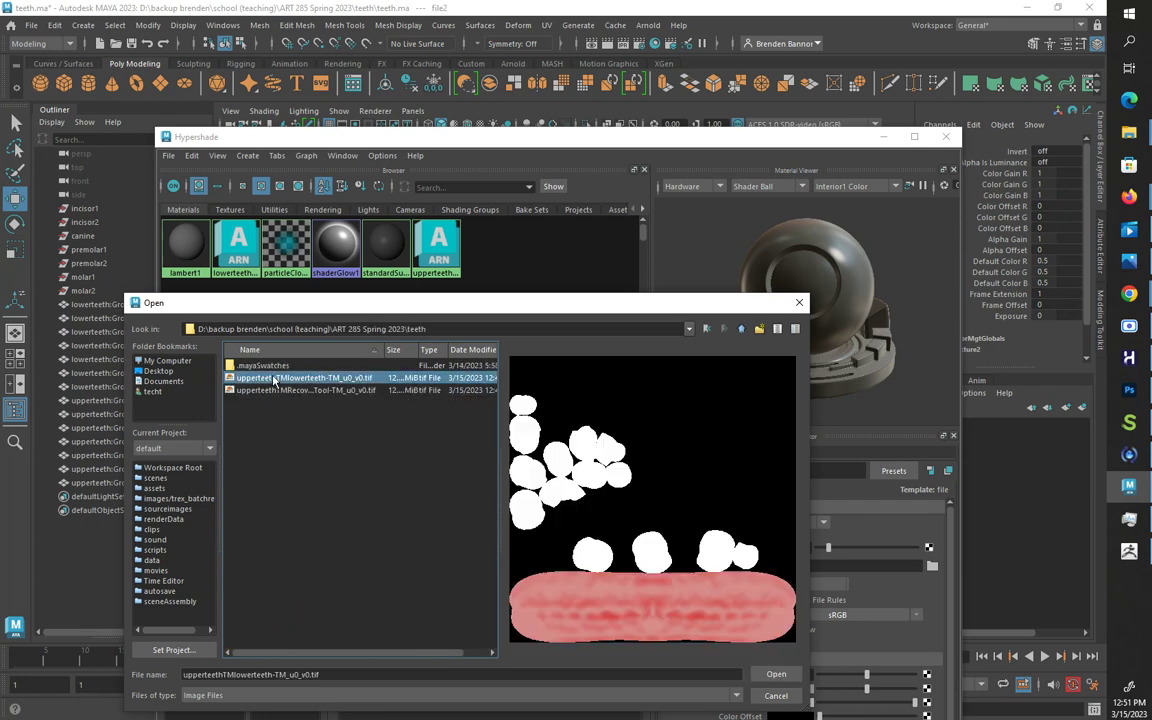
pyautogui.click(776, 674)
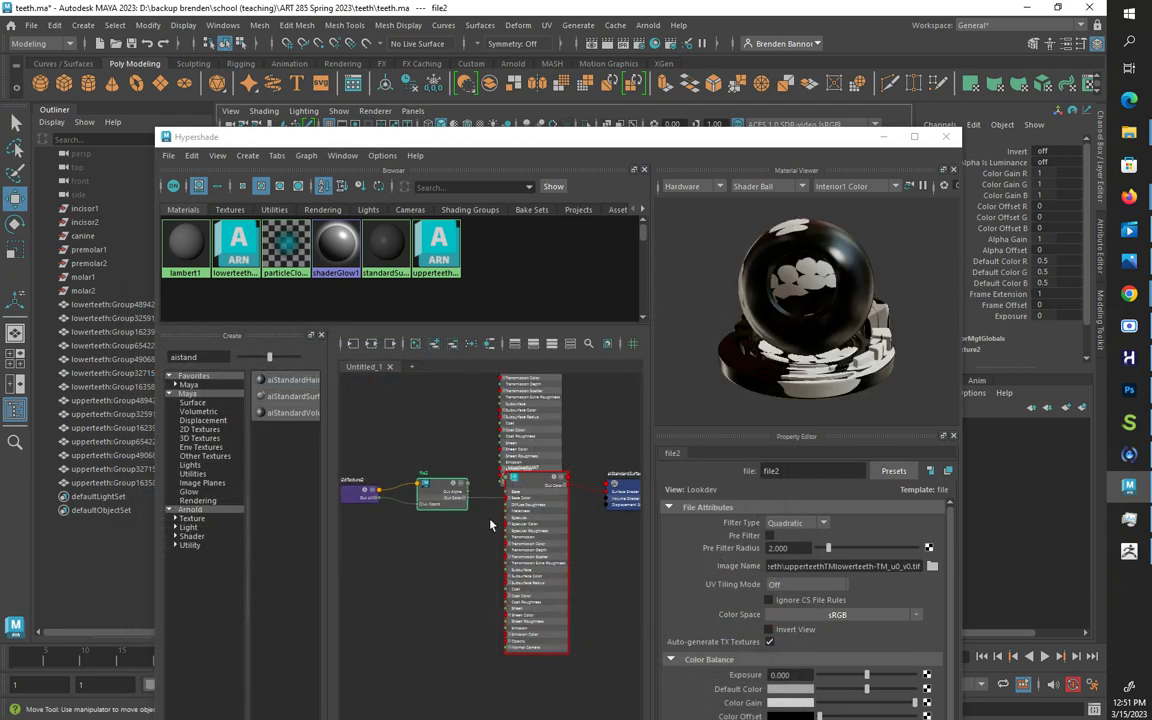
# Step: Arrange lowerteethMAT with its file, place2dTexture and shading group nodes in a row below the upperteethMAT network
pyautogui.moveTo(531, 488); pyautogui.dragTo(522, 542)
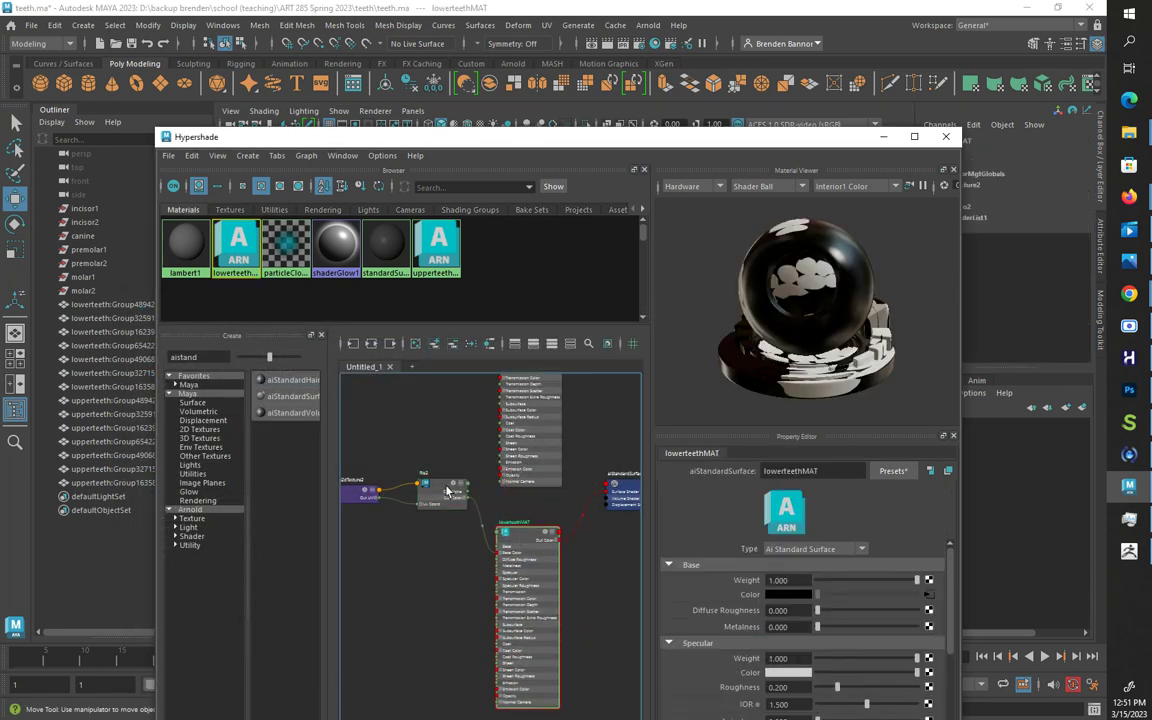
pyautogui.moveTo(452, 490); pyautogui.dragTo(434, 551)
pyautogui.moveTo(358, 504); pyautogui.dragTo(358, 561)
pyautogui.moveTo(632, 487); pyautogui.dragTo(631, 539)
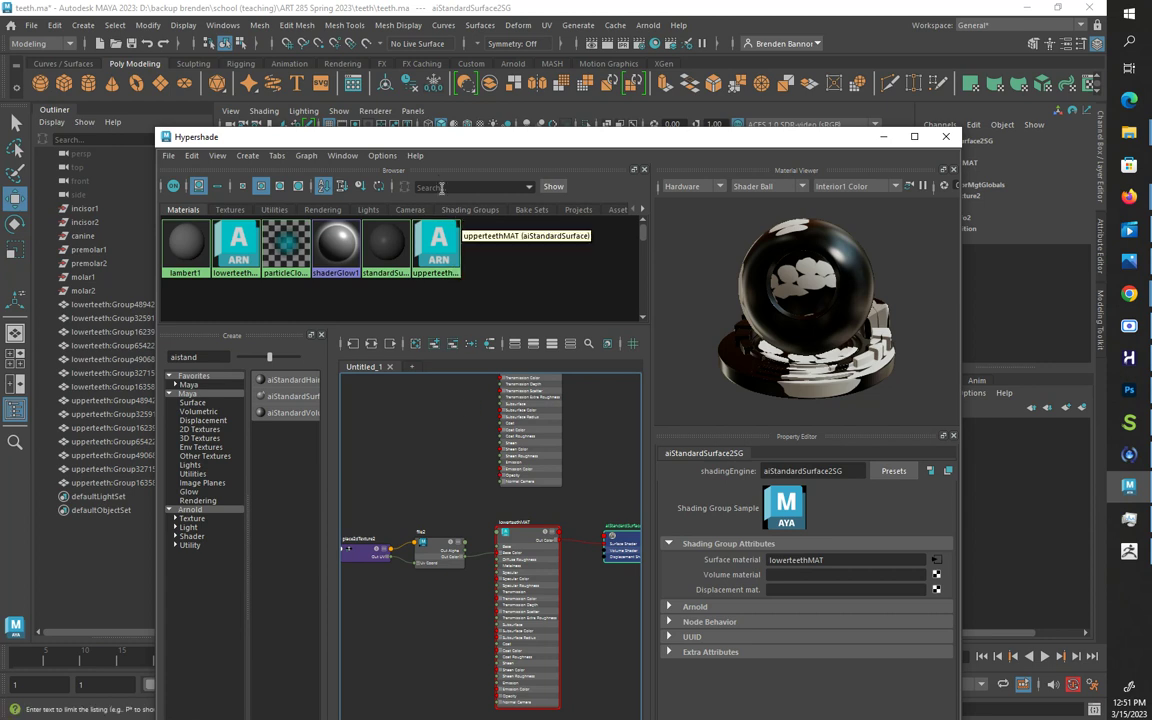
# Step: Move the Hypershade window aside so the teeth model and the upperteethMAT network can both be seen
pyautogui.moveTo(452, 141); pyautogui.dragTo(811, 225)
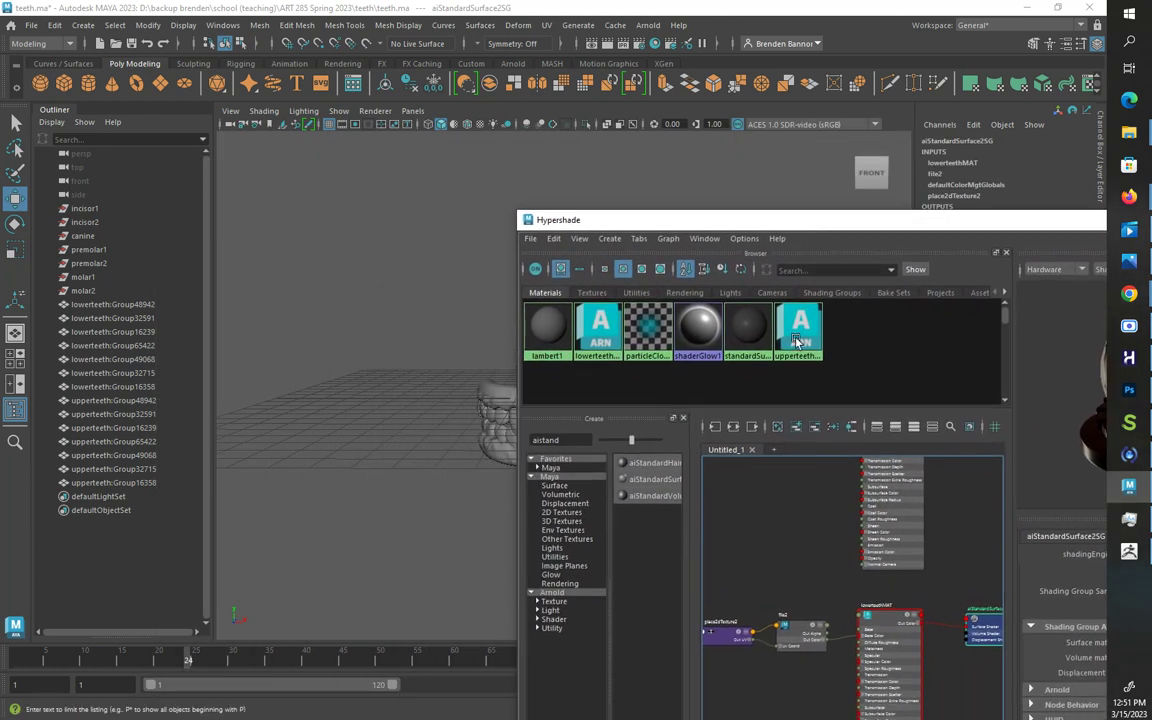
pyautogui.keyDown('alt'); pyautogui.moveTo(797, 504); pyautogui.dragTo(802, 668, button='middle'); pyautogui.keyUp('alt')
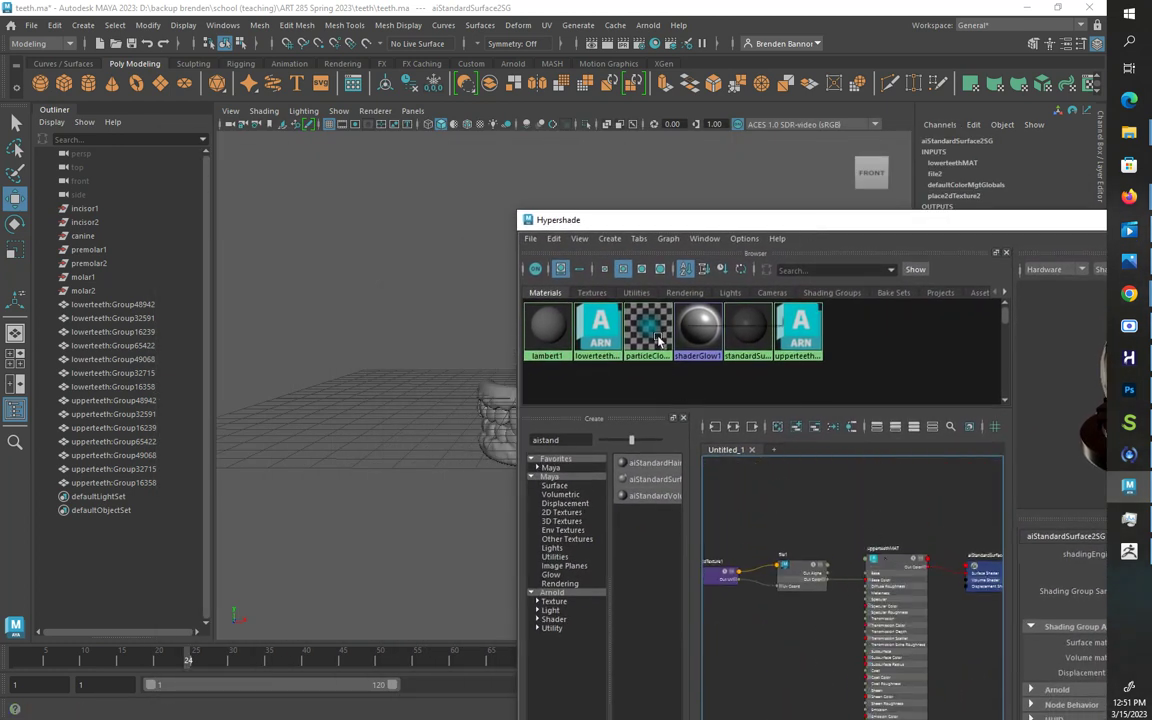
pyautogui.keyDown('alt'); pyautogui.moveTo(437, 527); pyautogui.dragTo(245, 556, button='middle'); pyautogui.keyUp('alt')
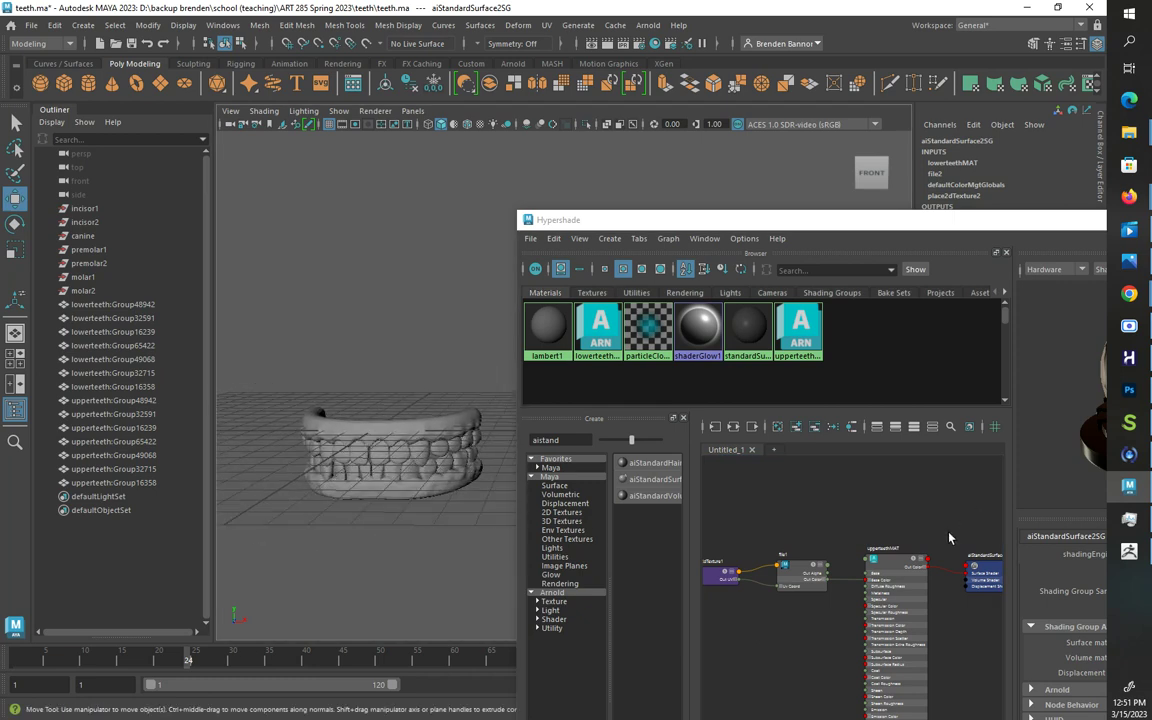
# Step: Select all the upper teeth and gum meshes in the viewport and assign upperteethMAT to them
pyautogui.click(893, 566)
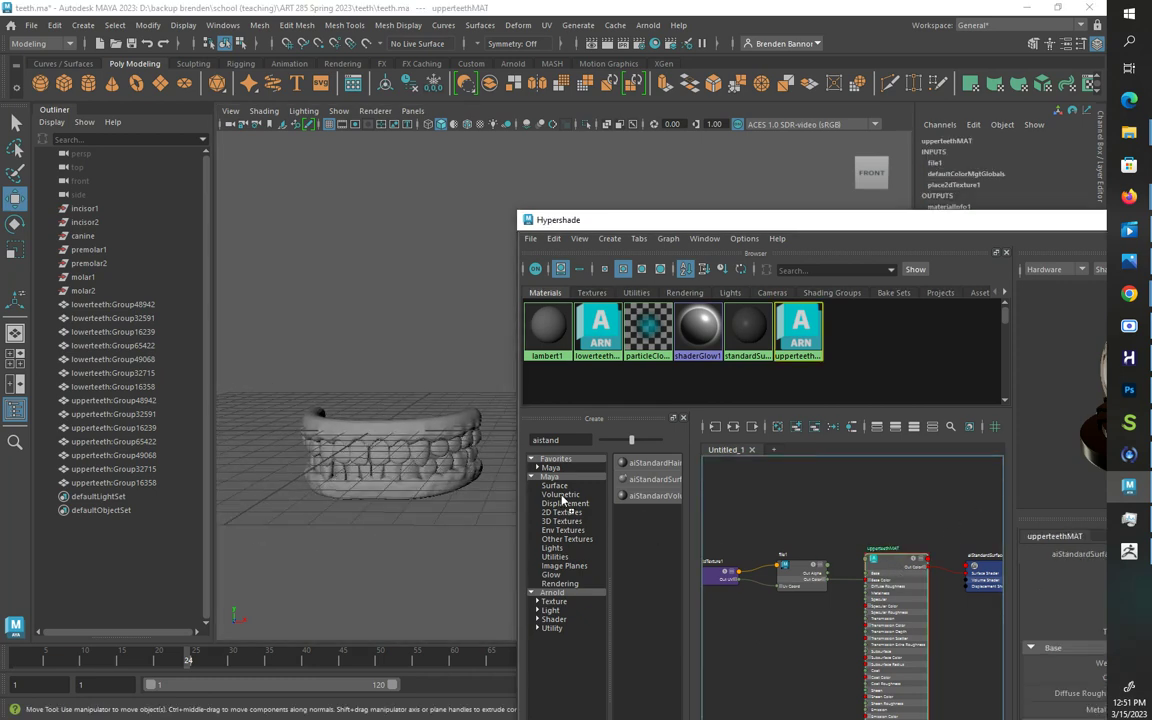
pyautogui.keyDown('alt'); pyautogui.moveTo(340, 395); pyautogui.dragTo(469, 457); pyautogui.keyUp('alt')
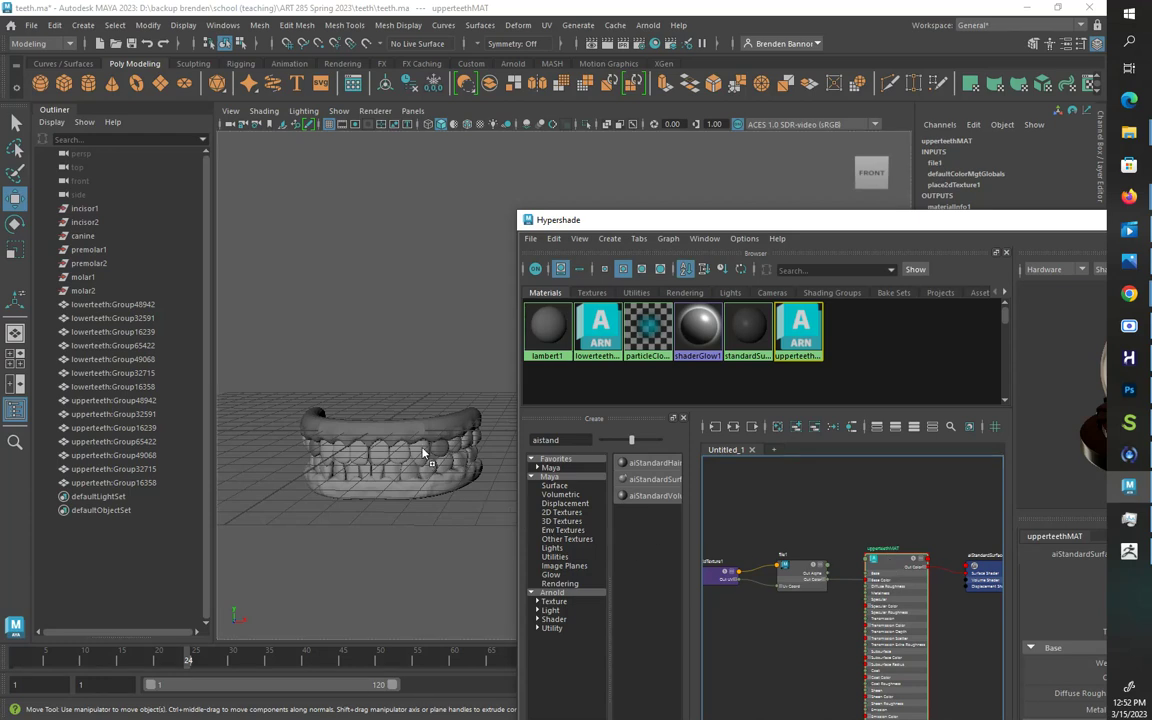
pyautogui.keyDown('alt'); pyautogui.moveTo(400, 416); pyautogui.dragTo(451, 449); pyautogui.keyUp('alt')
pyautogui.moveTo(257, 383); pyautogui.dragTo(492, 434)
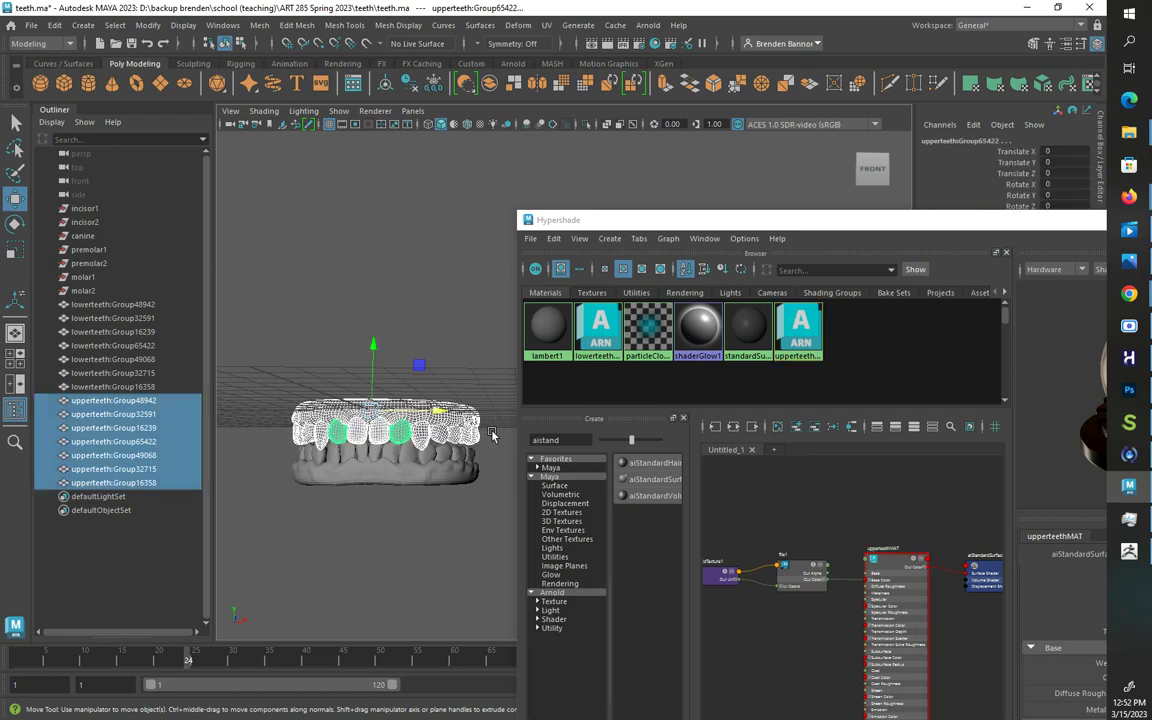
pyautogui.moveTo(420, 365)
pyautogui.keyDown('alt'); pyautogui.mouseDown()
pyautogui.moveTo(433, 362)
pyautogui.moveTo(416, 366)
pyautogui.mouseUp(); pyautogui.keyUp('alt')
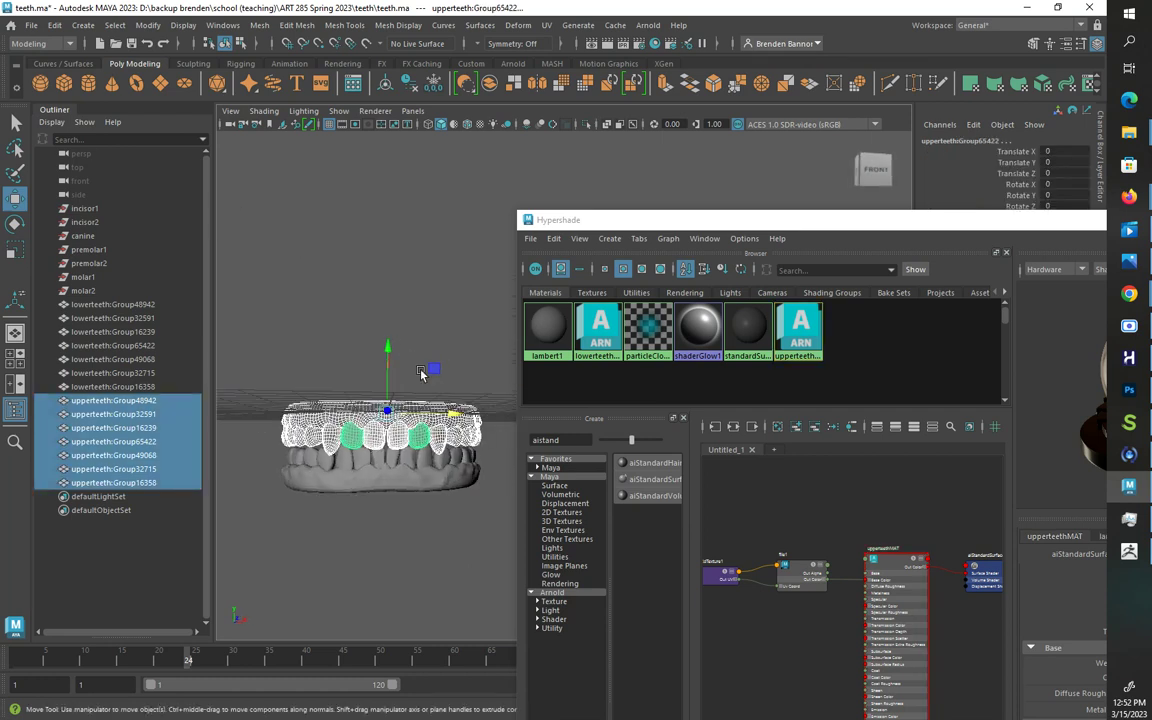
pyautogui.rightClick(876, 550)
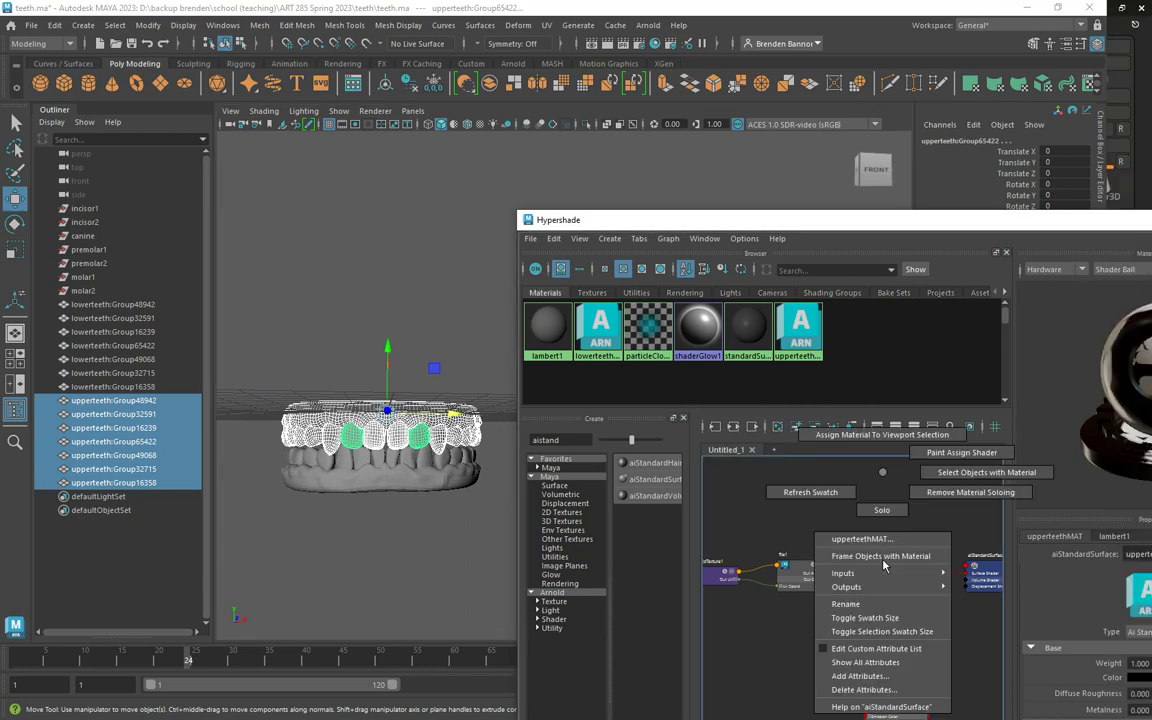
pyautogui.click(880, 435)
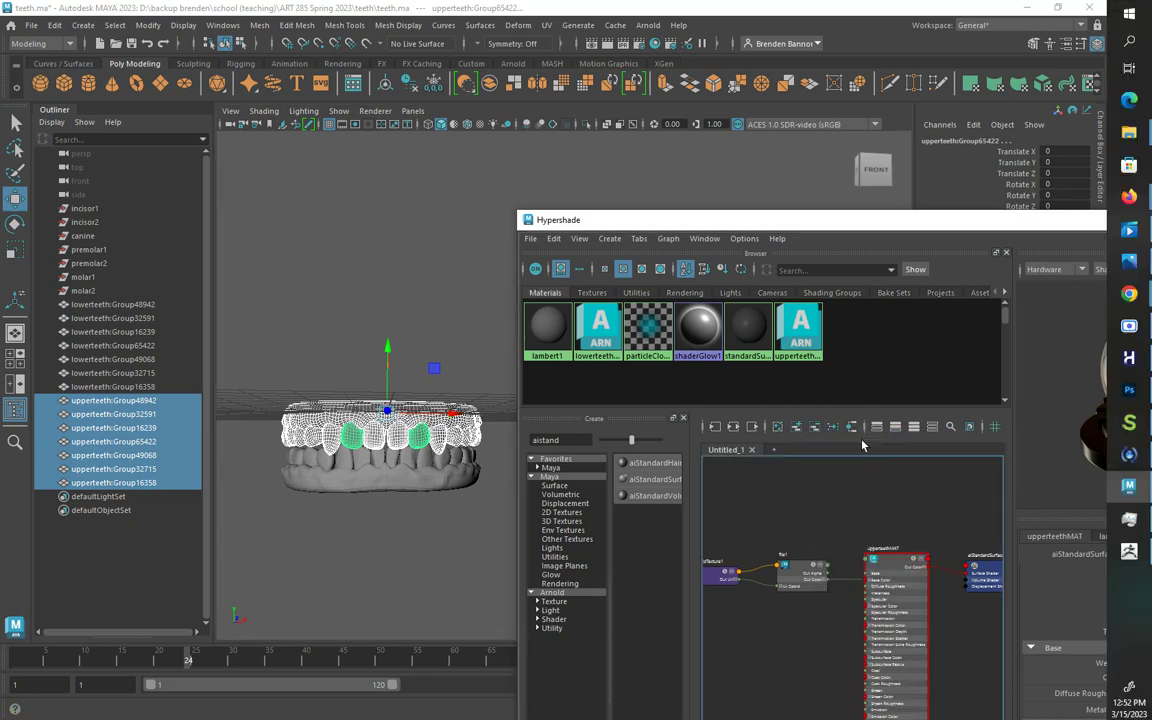
# Step: Select all the lower teeth and gum meshes in the viewport and assign lowerteethMAT to them
pyautogui.moveTo(255, 533); pyautogui.dragTo(502, 464)
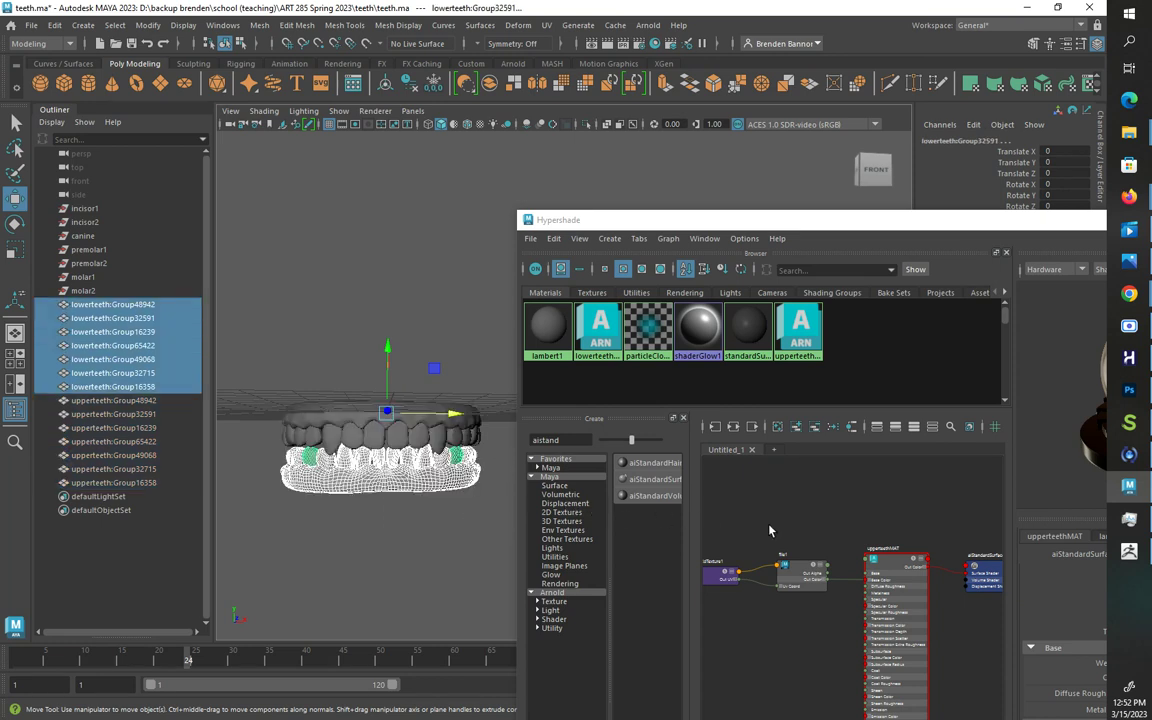
pyautogui.keyDown('alt'); pyautogui.moveTo(852, 640); pyautogui.dragTo(817, 488, button='middle'); pyautogui.keyUp('alt')
pyautogui.keyDown('alt'); pyautogui.moveTo(825, 578); pyautogui.dragTo(815, 478, button='middle'); pyautogui.keyUp('alt')
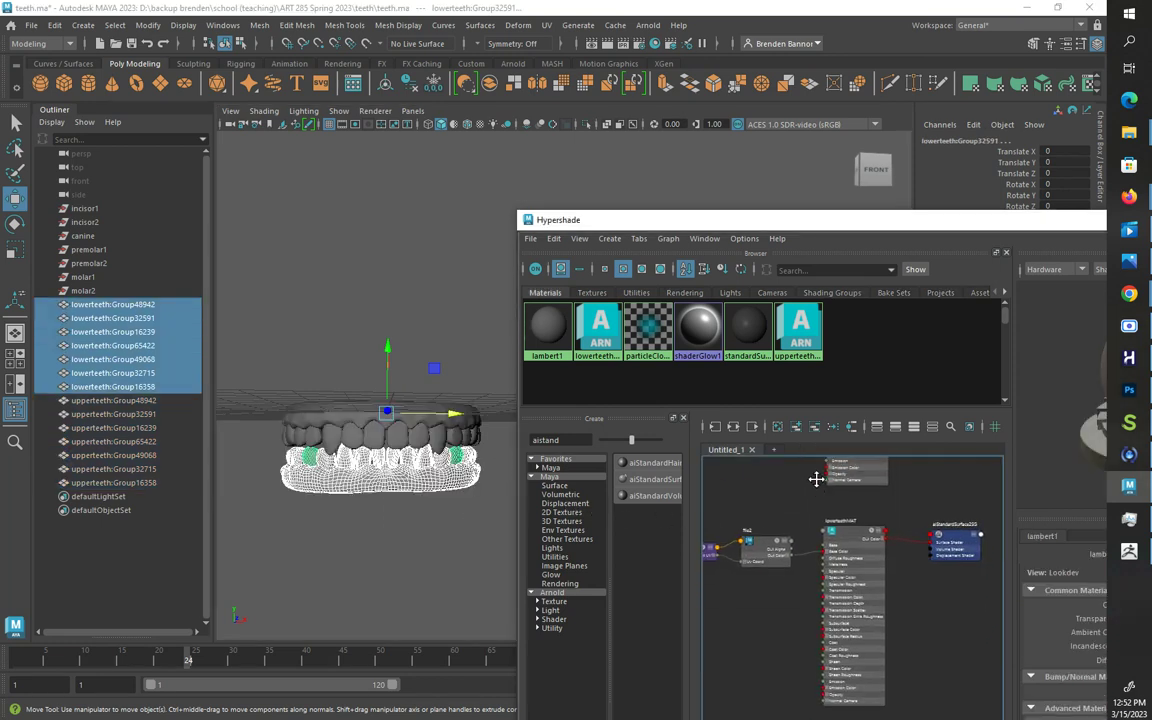
pyautogui.scroll(2, 853, 530)
pyautogui.rightClick(845, 538)
pyautogui.moveTo(845, 538); pyautogui.dragTo(845, 436, button='right')
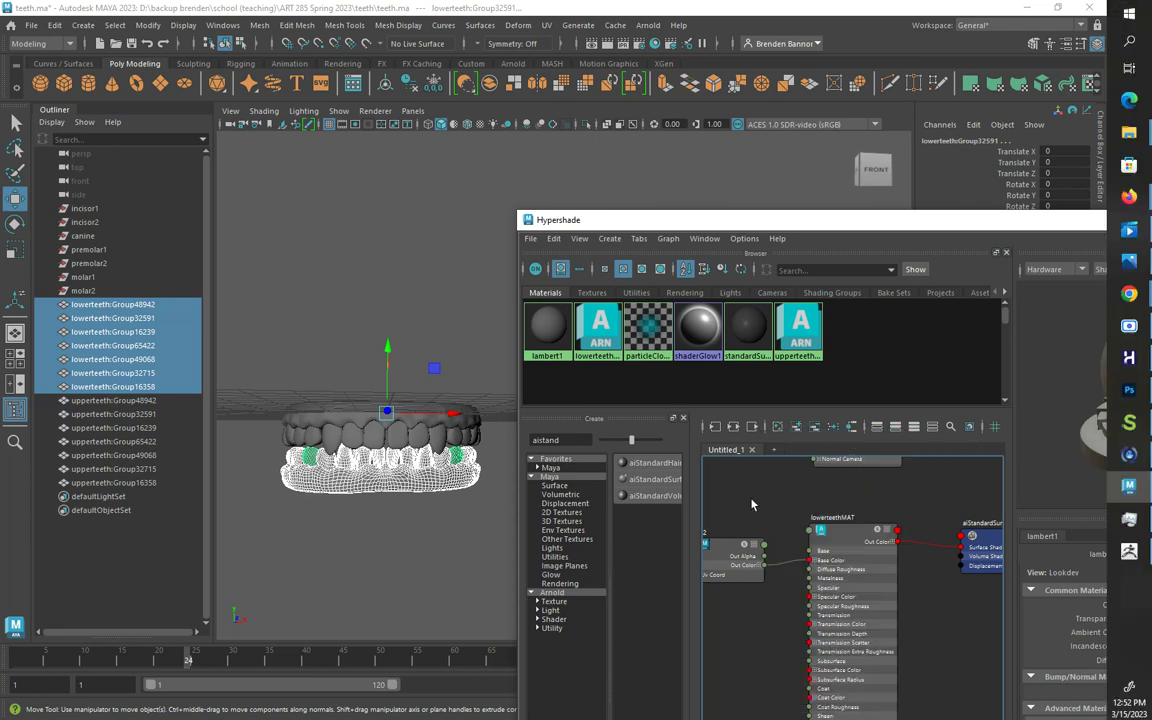
pyautogui.click(432, 540)
# Step: Bring the Hypershade window fully into view and close it
pyautogui.moveTo(594, 224); pyautogui.dragTo(505, 404)
pyautogui.moveTo(686, 390); pyautogui.dragTo(373, 390)
pyautogui.click(920, 386)
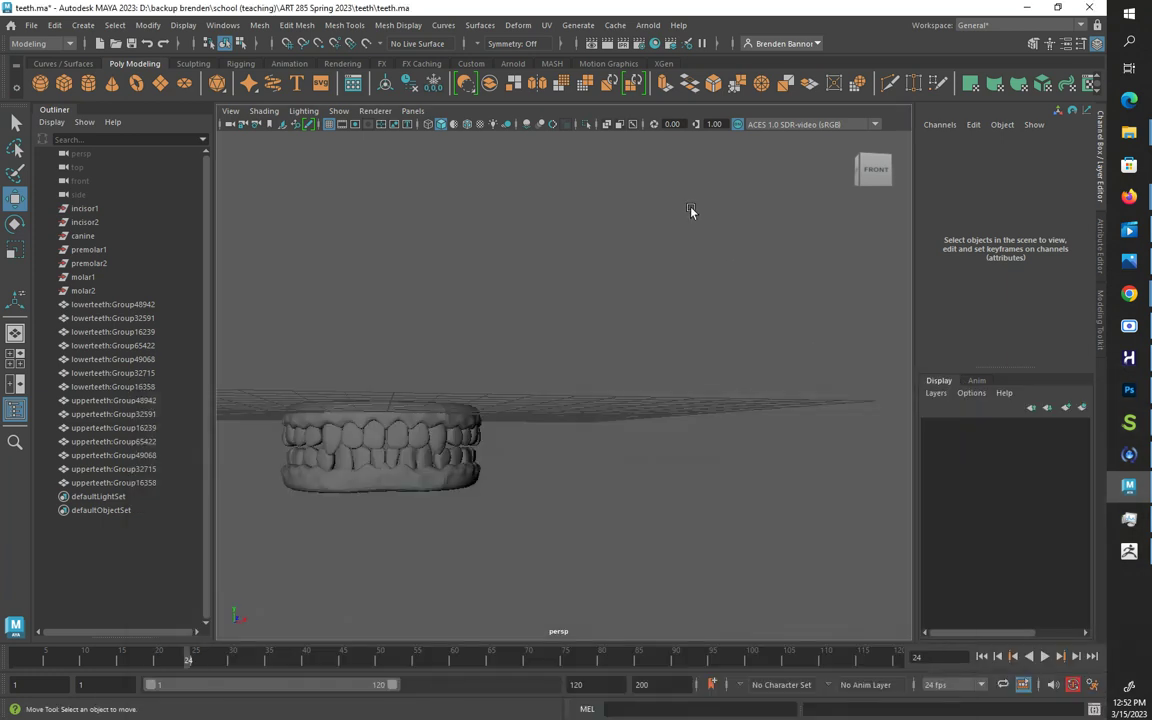
# Step: Add an Arnold Skydome Light to the scene
pyautogui.click(648, 25)
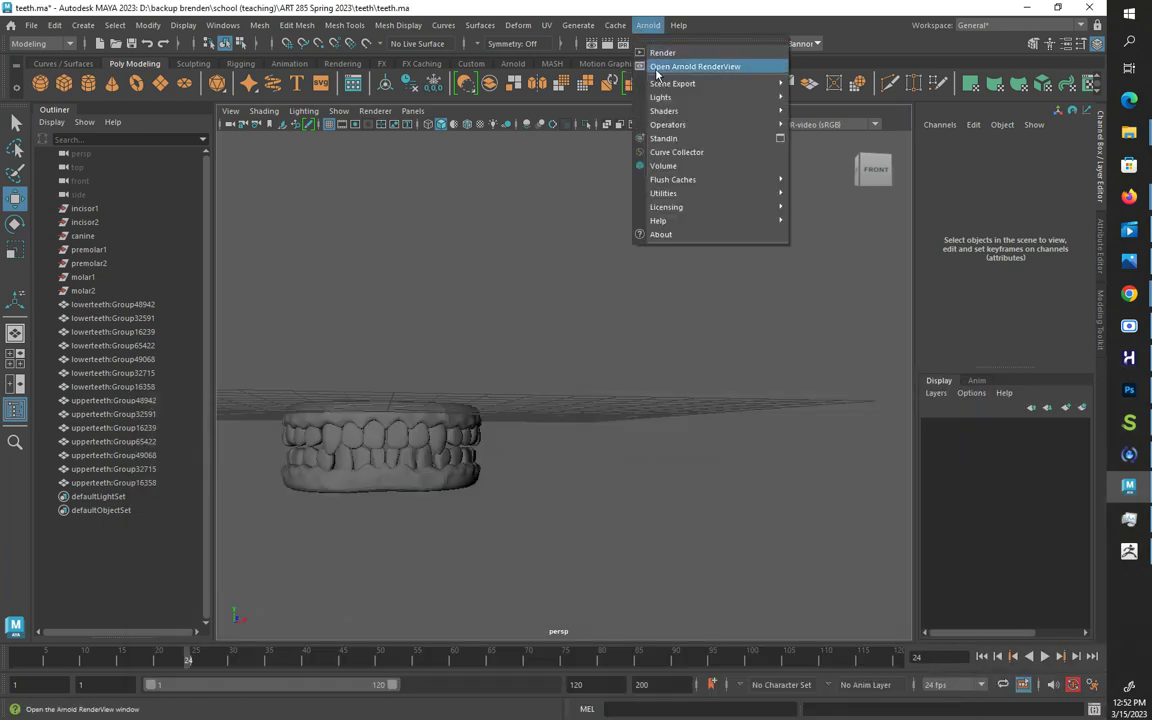
pyautogui.moveTo(694, 96)
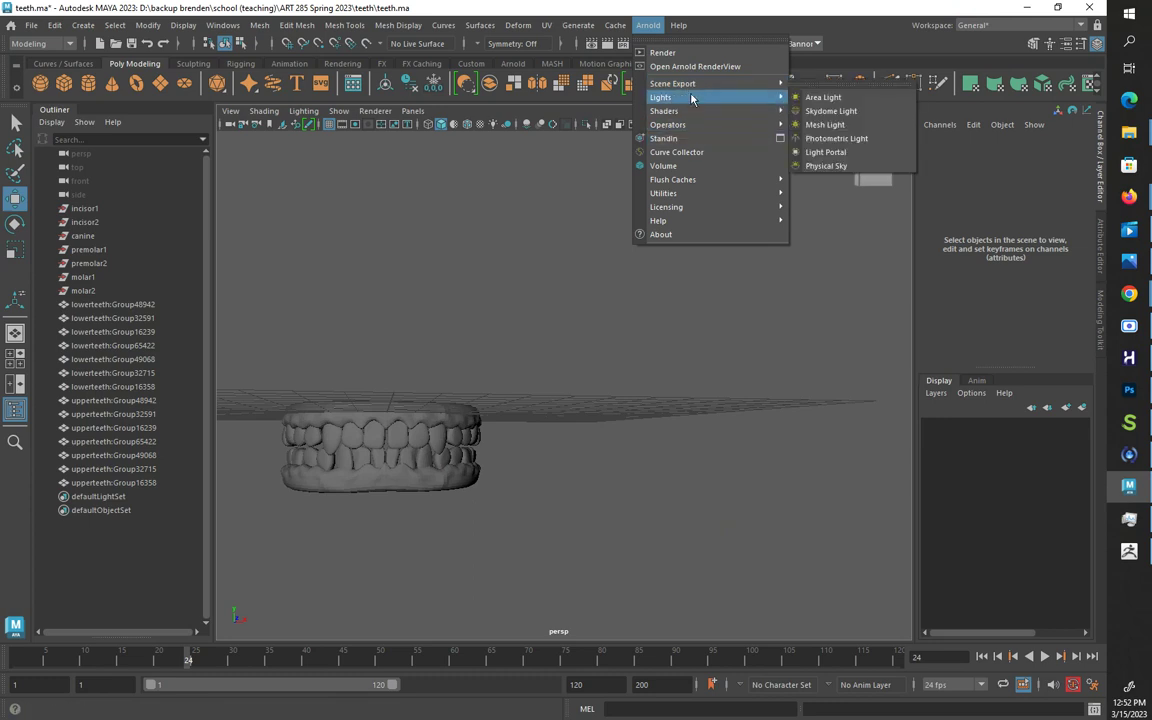
pyautogui.click(812, 114)
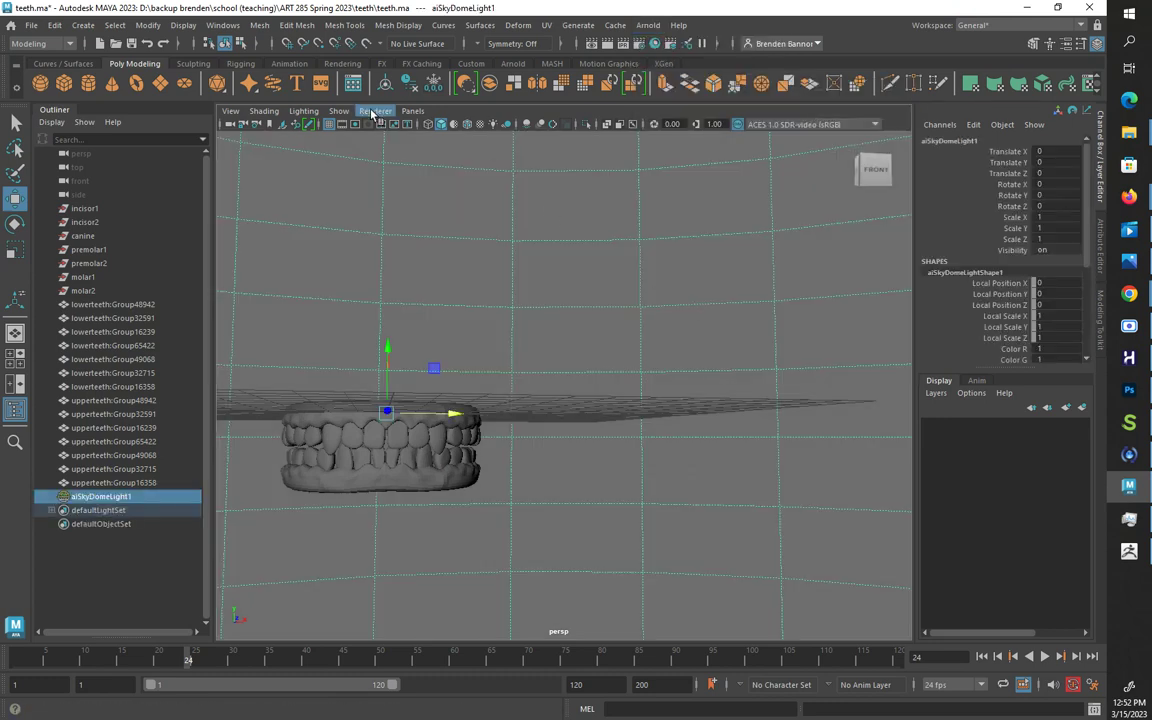
# Step: Set the perspective viewport's renderer to Arnold and close the Arnold viewport options window with the live render running
pyautogui.click(374, 111)
pyautogui.click(378, 150)
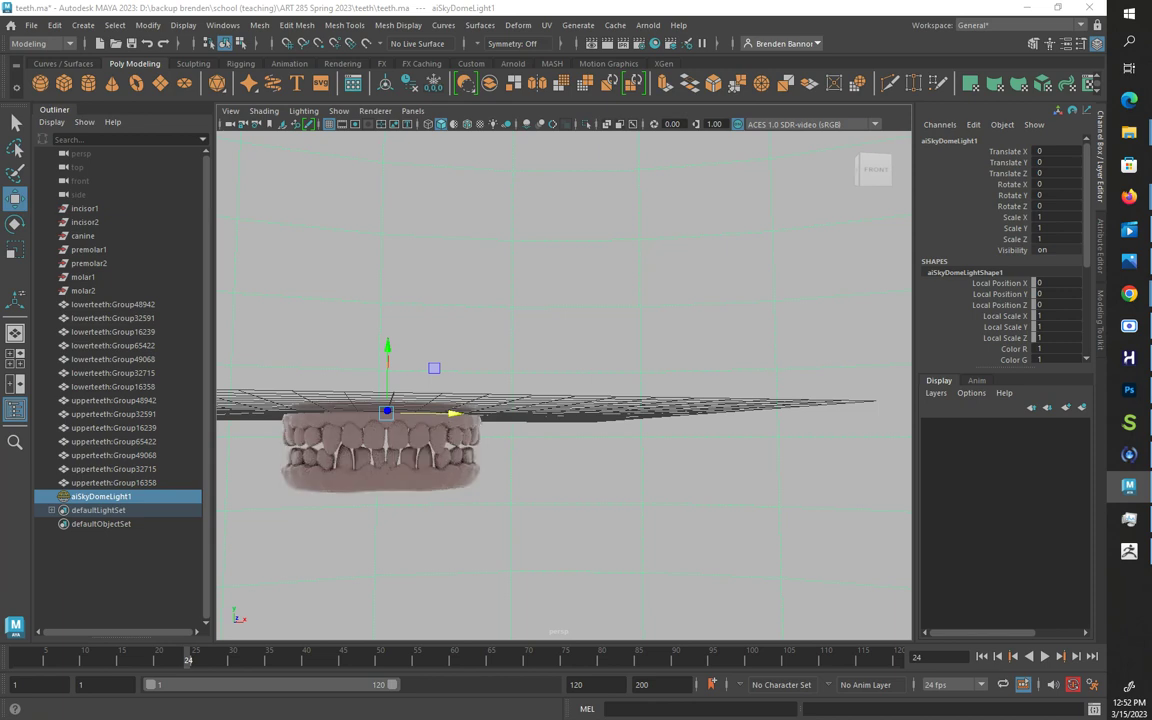
pyautogui.moveTo(0, 267); pyautogui.dragTo(684, 253)
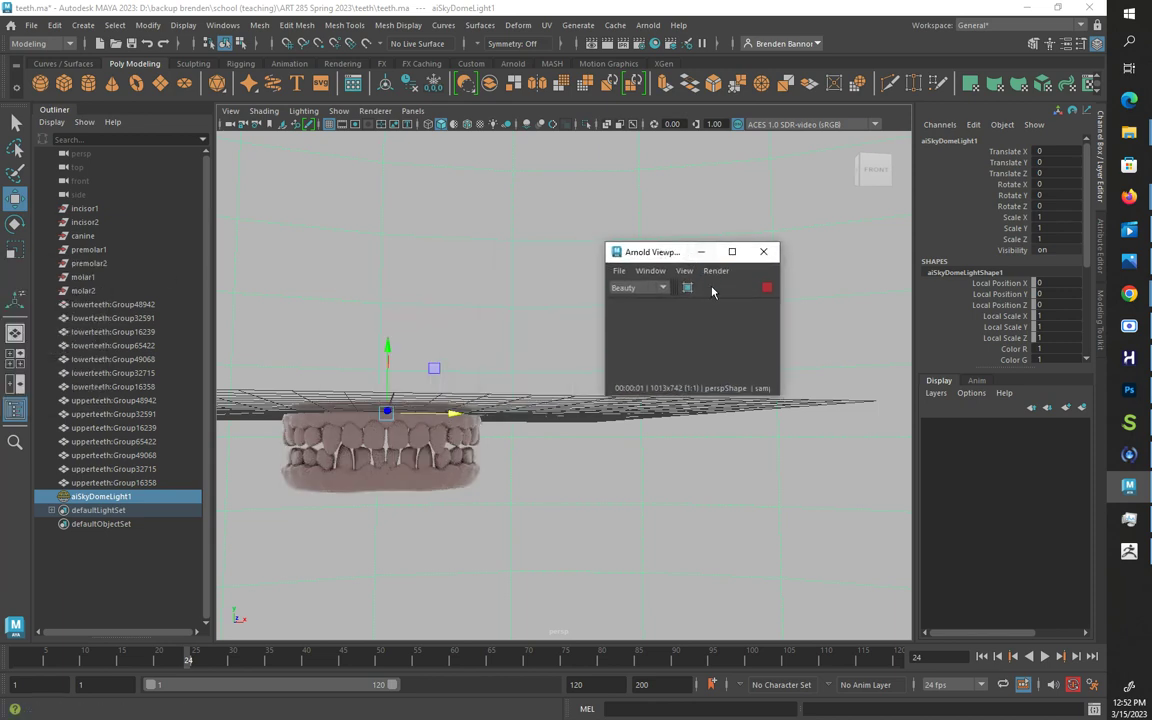
pyautogui.click(767, 289)
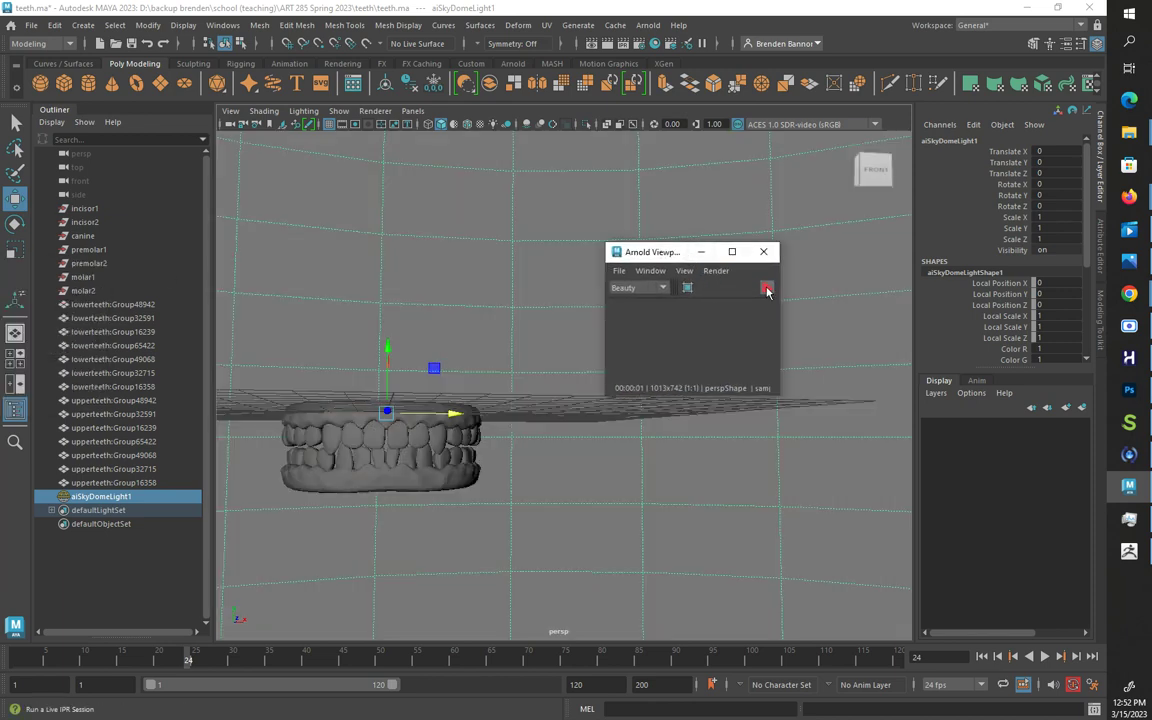
pyautogui.click(767, 289)
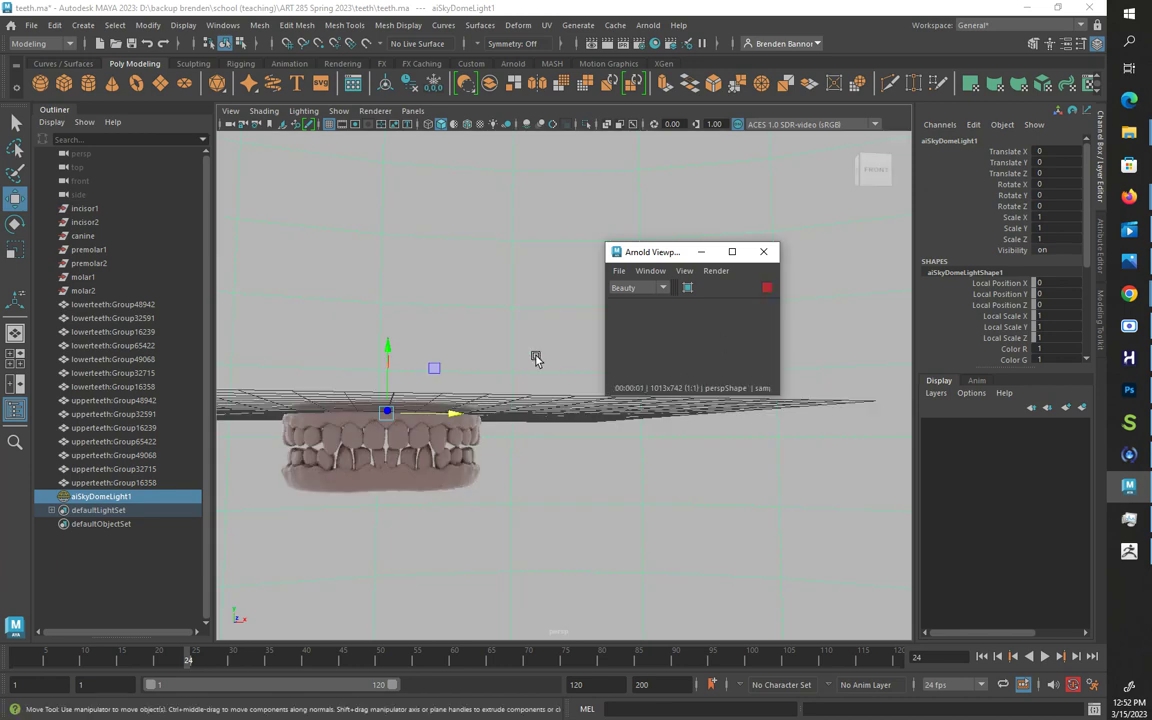
pyautogui.keyDown('alt'); pyautogui.moveTo(486, 386); pyautogui.dragTo(463, 408); pyautogui.keyUp('alt')
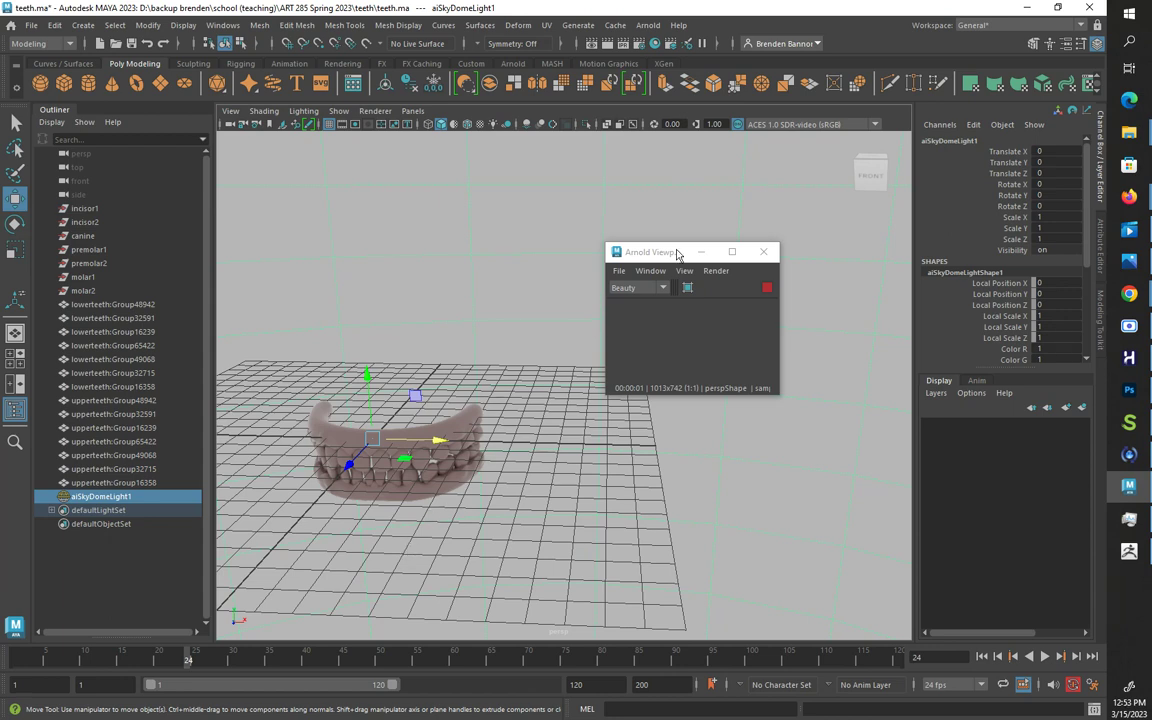
pyautogui.click(763, 251)
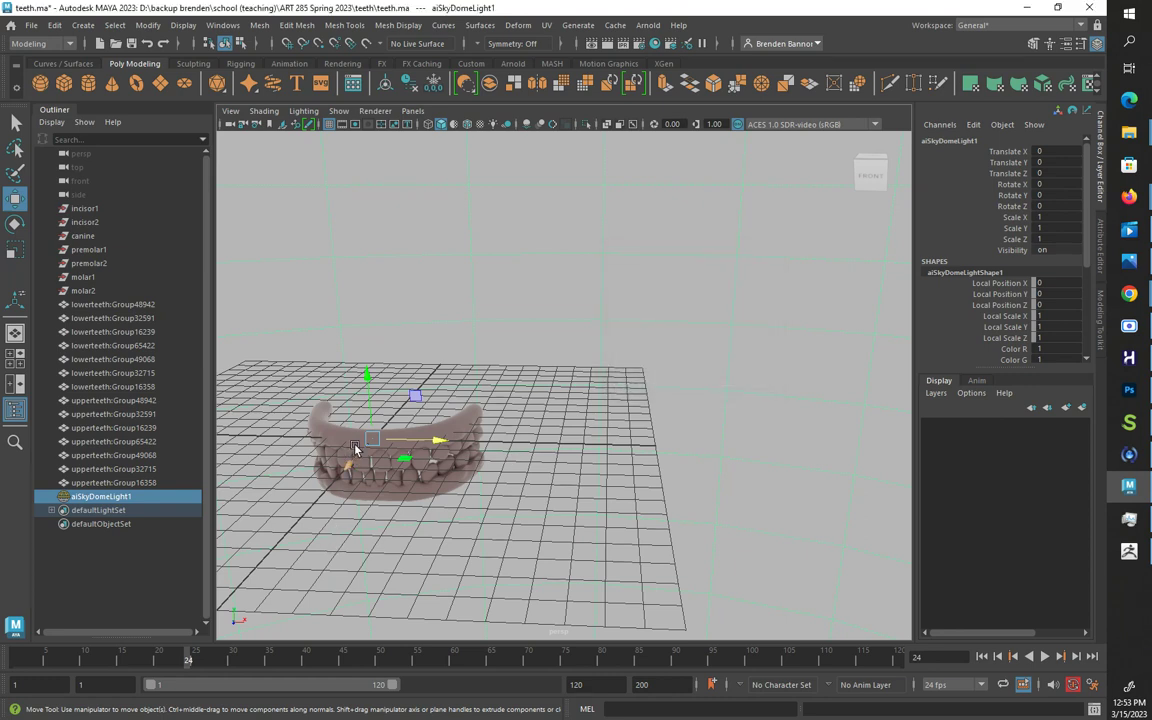
# Step: Select all the upper teeth meshes and inspect their UVs over the texture in the UV Editor, keeping the model visible beside it
pyautogui.click(355, 449)
pyautogui.keyDown('alt'); pyautogui.moveTo(404, 370); pyautogui.dragTo(450, 400); pyautogui.keyUp('alt')
pyautogui.keyDown('alt'); pyautogui.moveTo(548, 408); pyautogui.dragTo(579, 445); pyautogui.keyUp('alt')
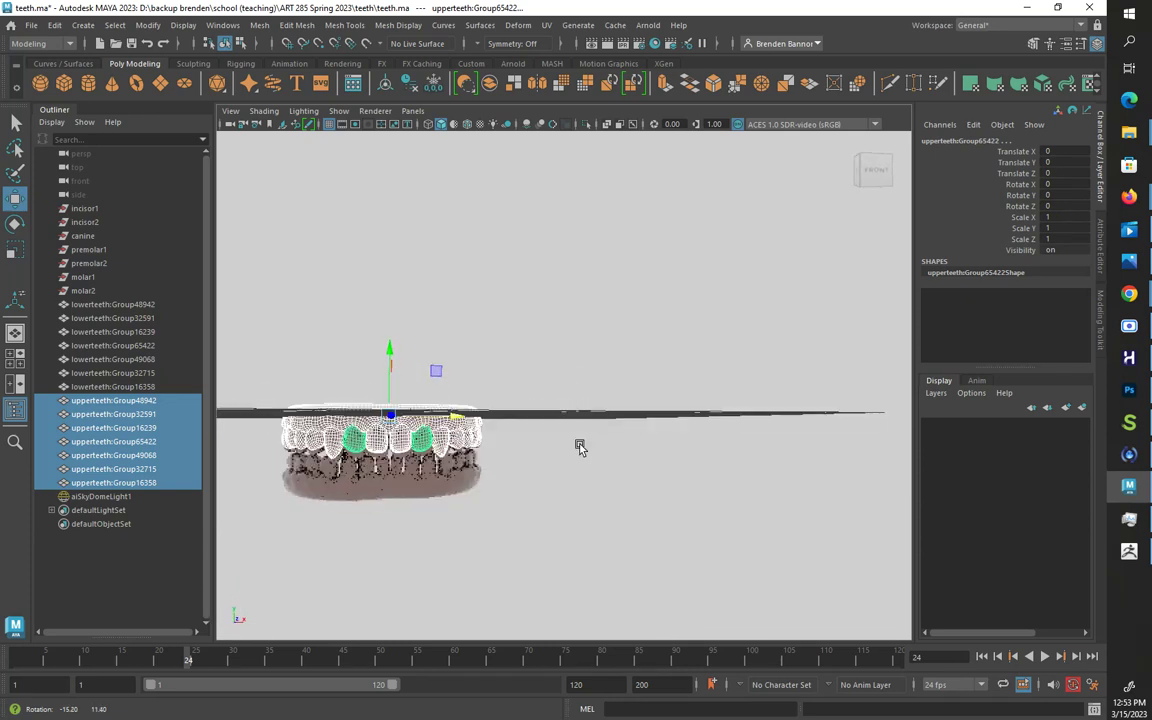
pyautogui.click(546, 25)
pyautogui.click(544, 27)
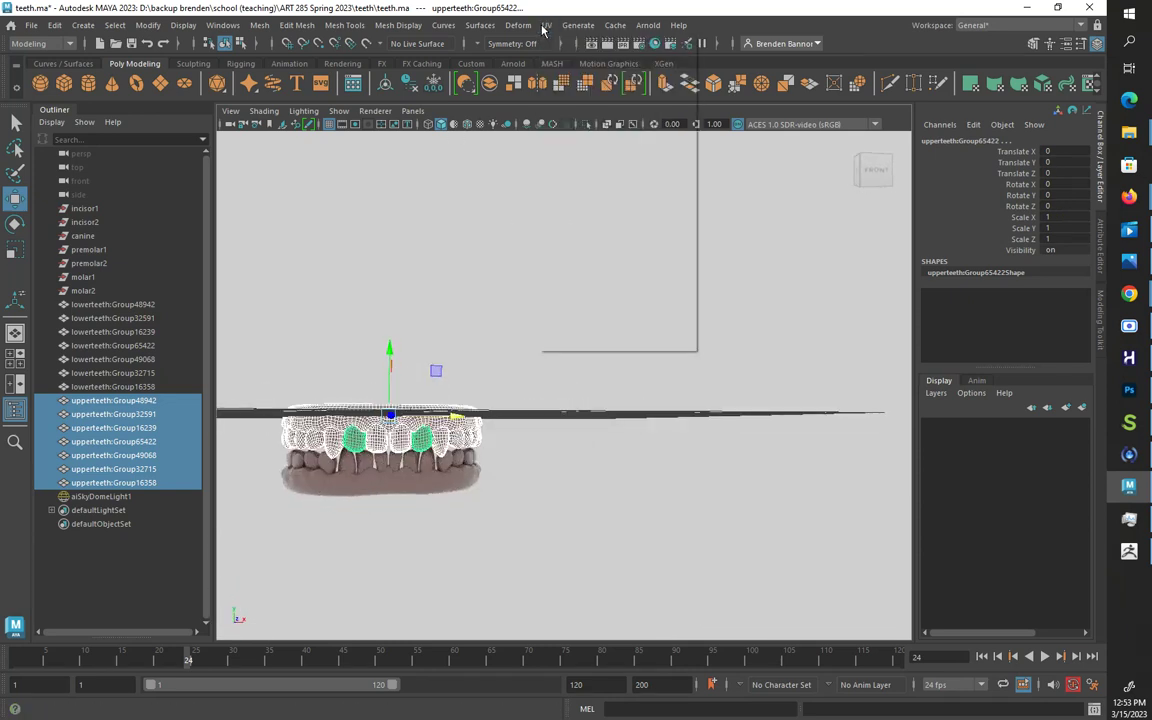
pyautogui.click(543, 27)
pyautogui.click(564, 52)
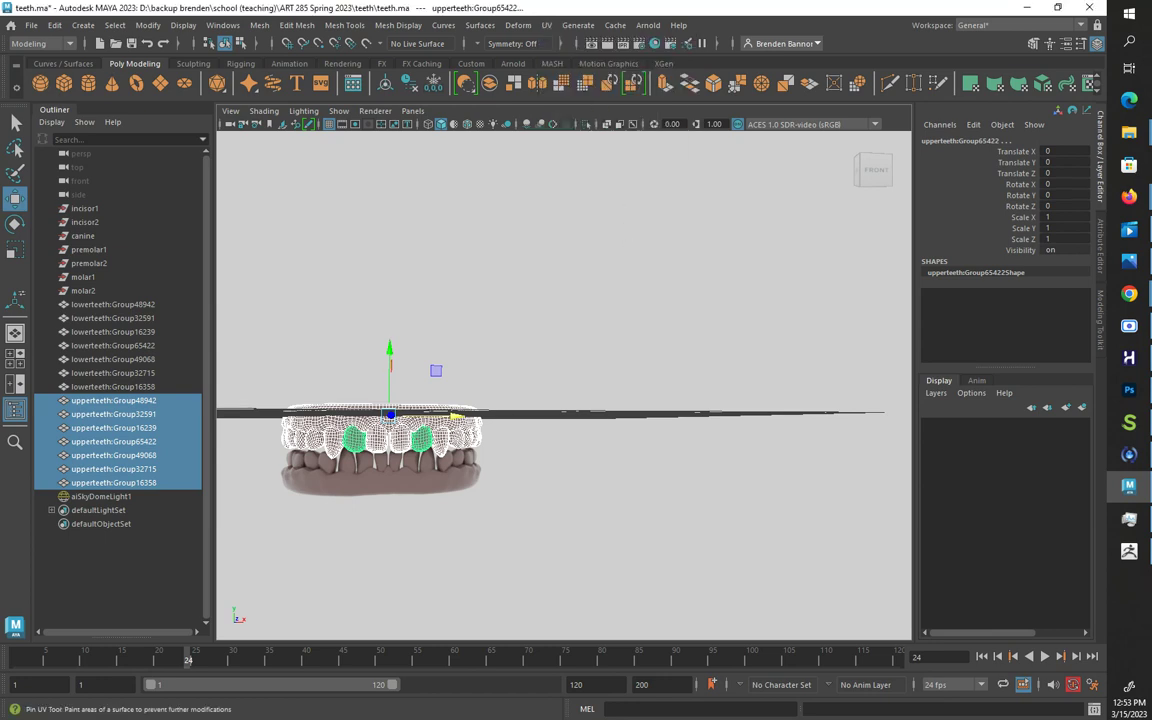
pyautogui.moveTo(0, 107); pyautogui.dragTo(691, 147)
pyautogui.click(285, 535)
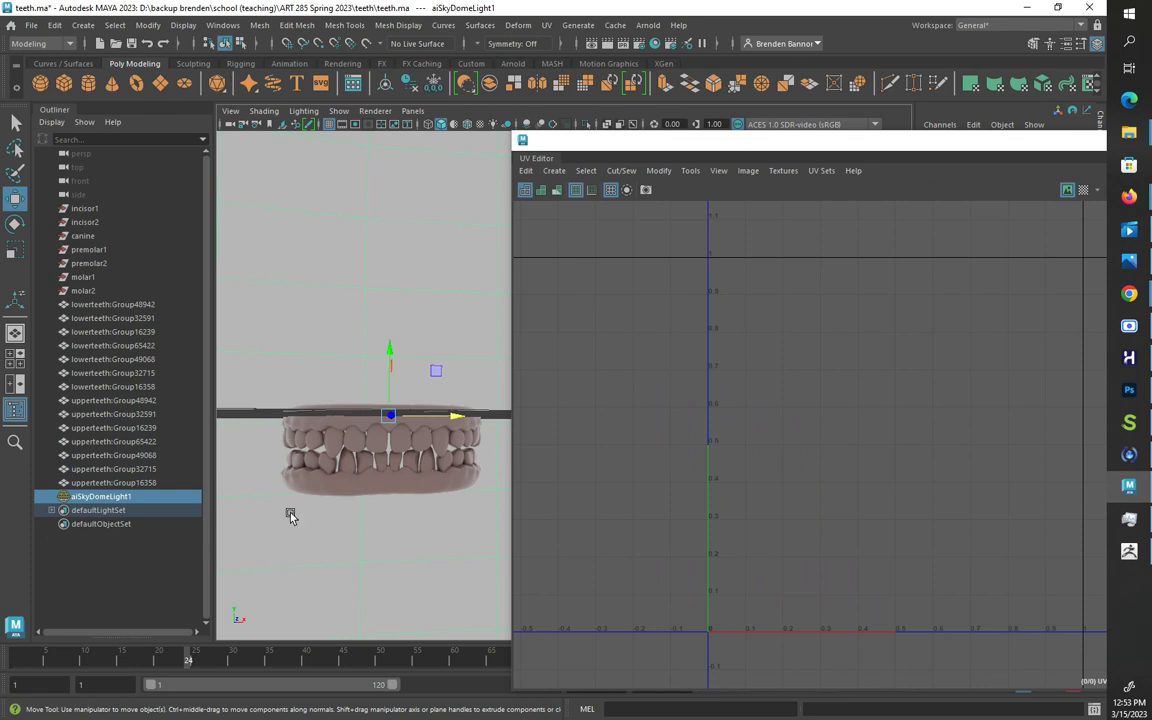
pyautogui.moveTo(250, 444); pyautogui.dragTo(452, 420)
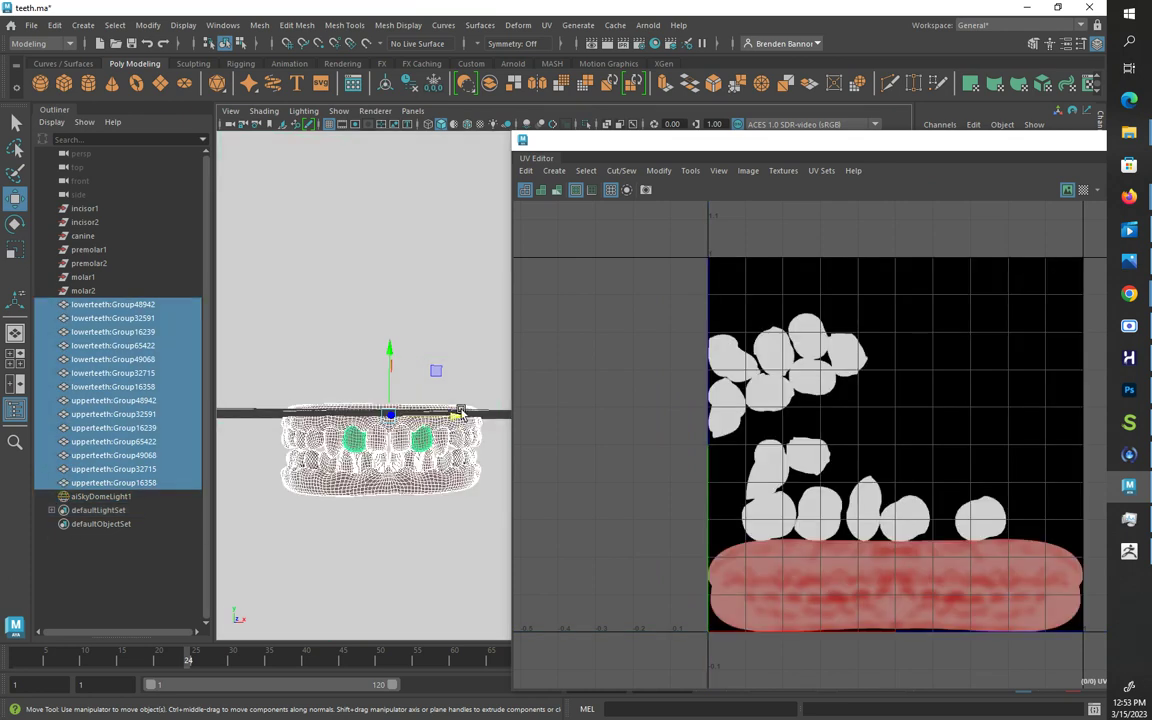
pyautogui.keyDown('shift'); pyautogui.click(357, 262); pyautogui.keyUp('shift')
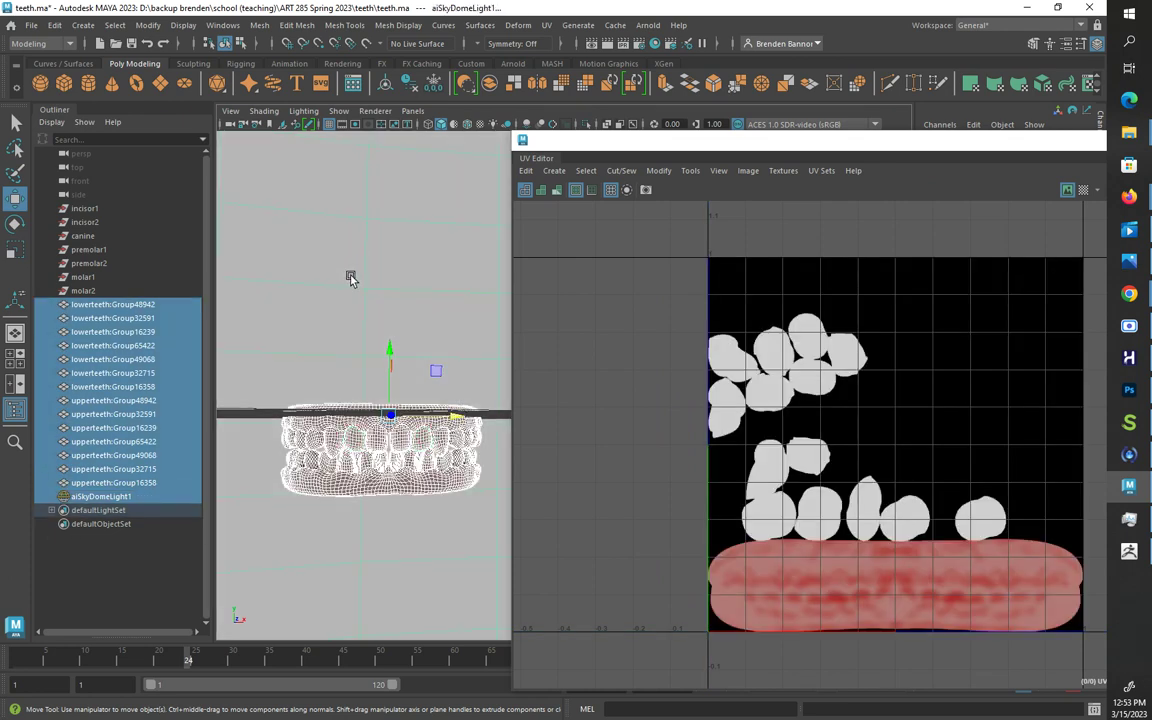
pyautogui.press('Delete')
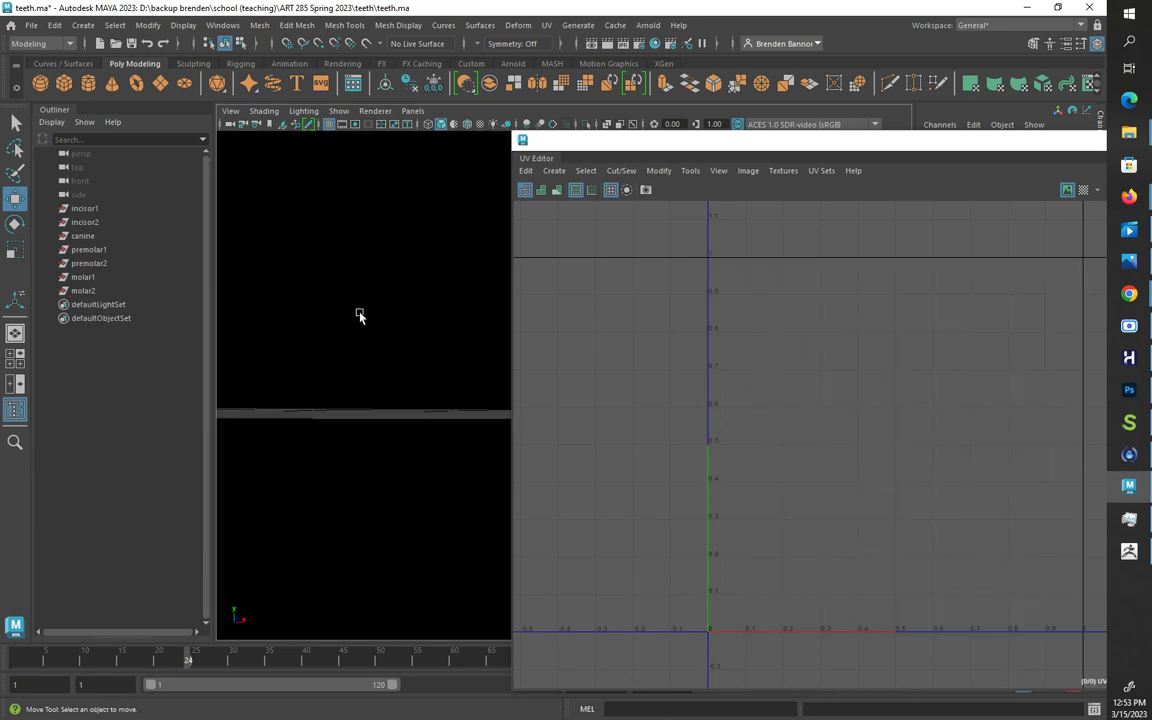
pyautogui.hotkey('ctrl', 'z')
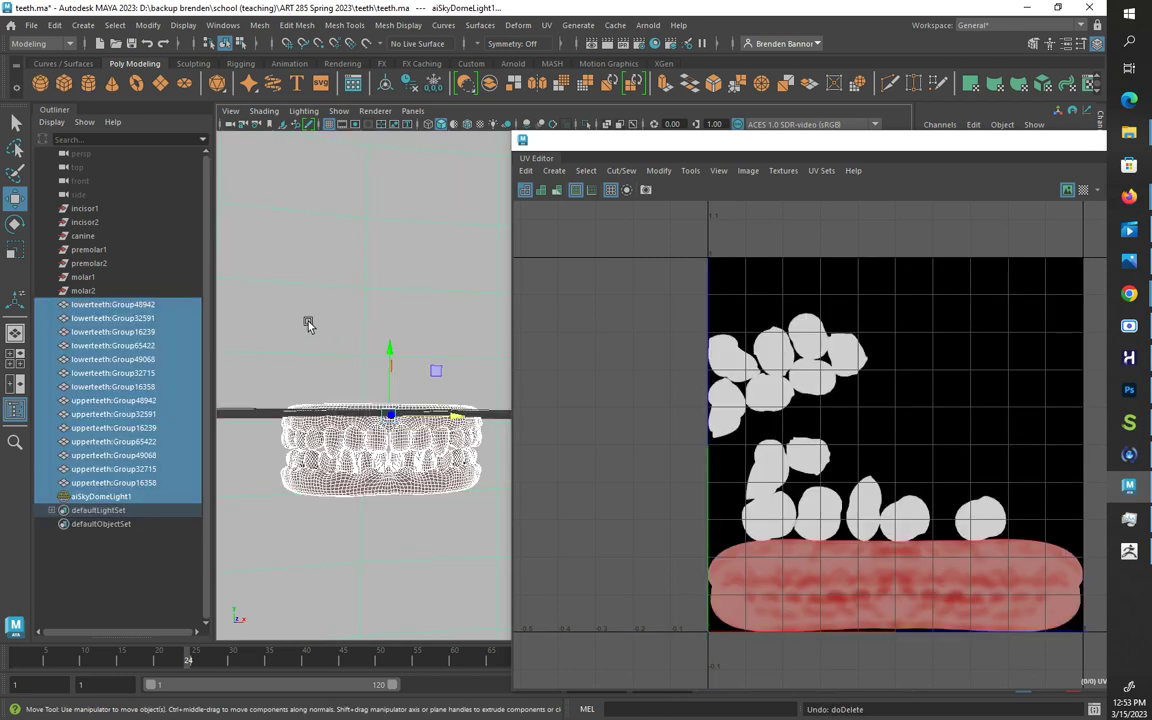
# Step: Delete all the upper and lower teeth meshes from the scene, keeping the skydome light
pyautogui.click(278, 300)
pyautogui.moveTo(236, 336); pyautogui.dragTo(490, 505)
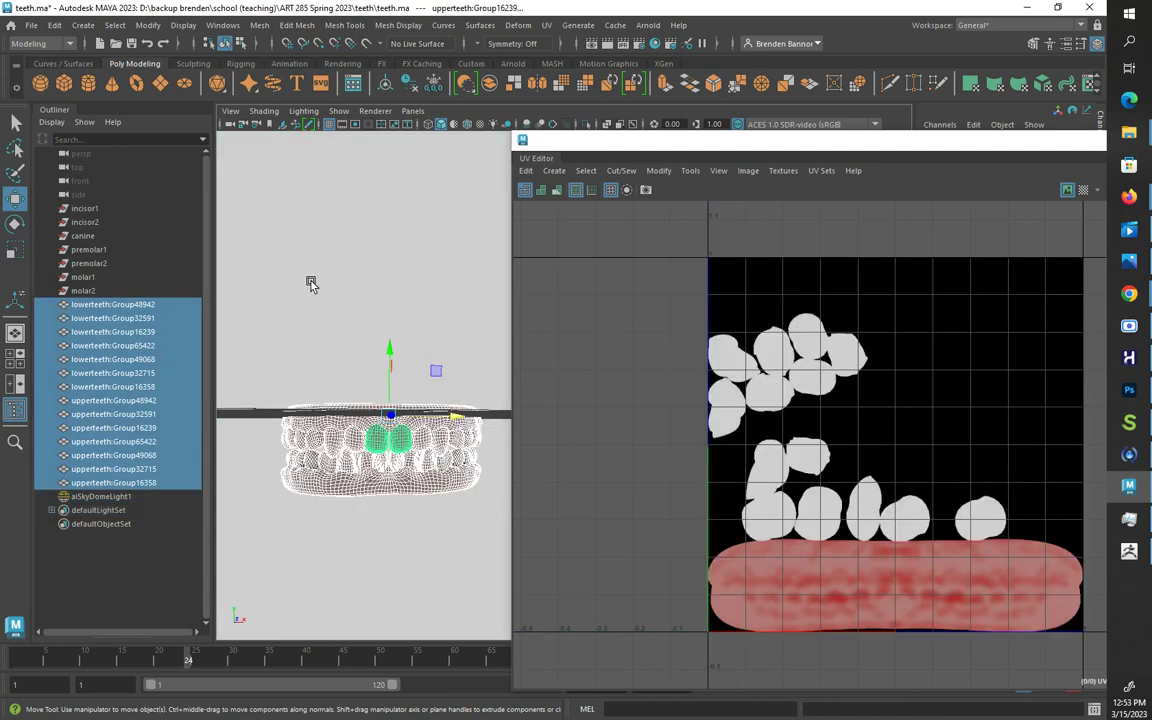
pyautogui.press('Delete')
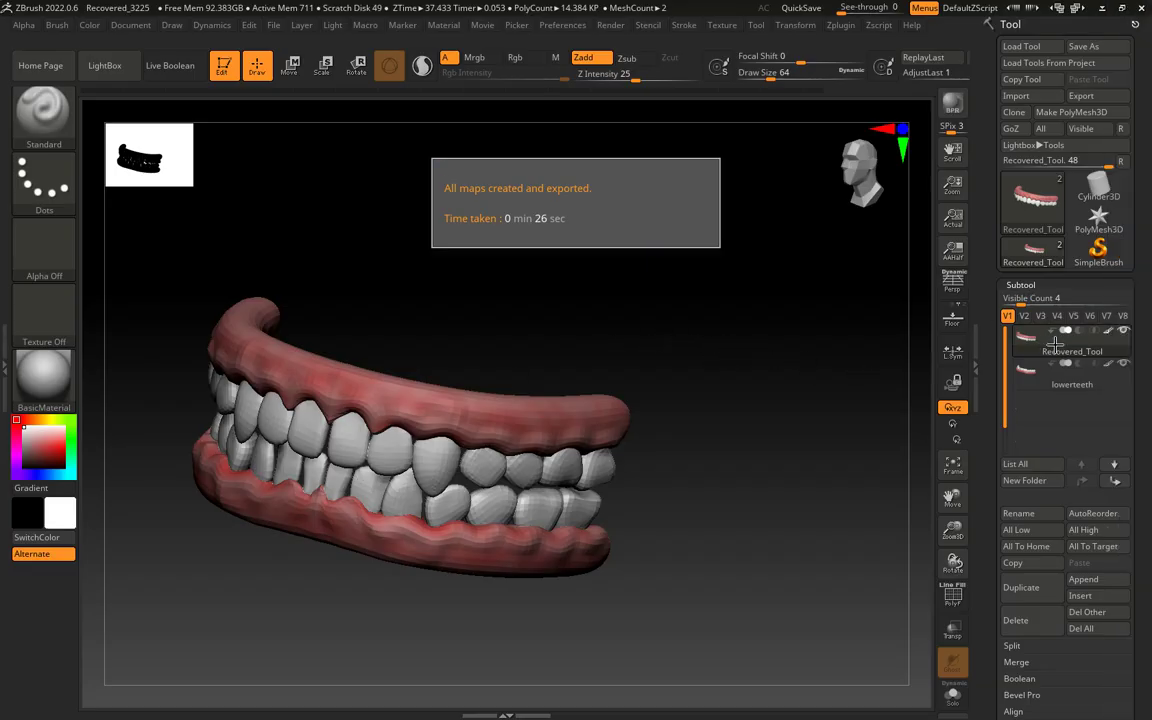
# Step: In ZBrush, export the Recovered_Tool subtool in OBJ format over the existing upperteeth.obj in the teeth folder
pyautogui.click(984, 170)
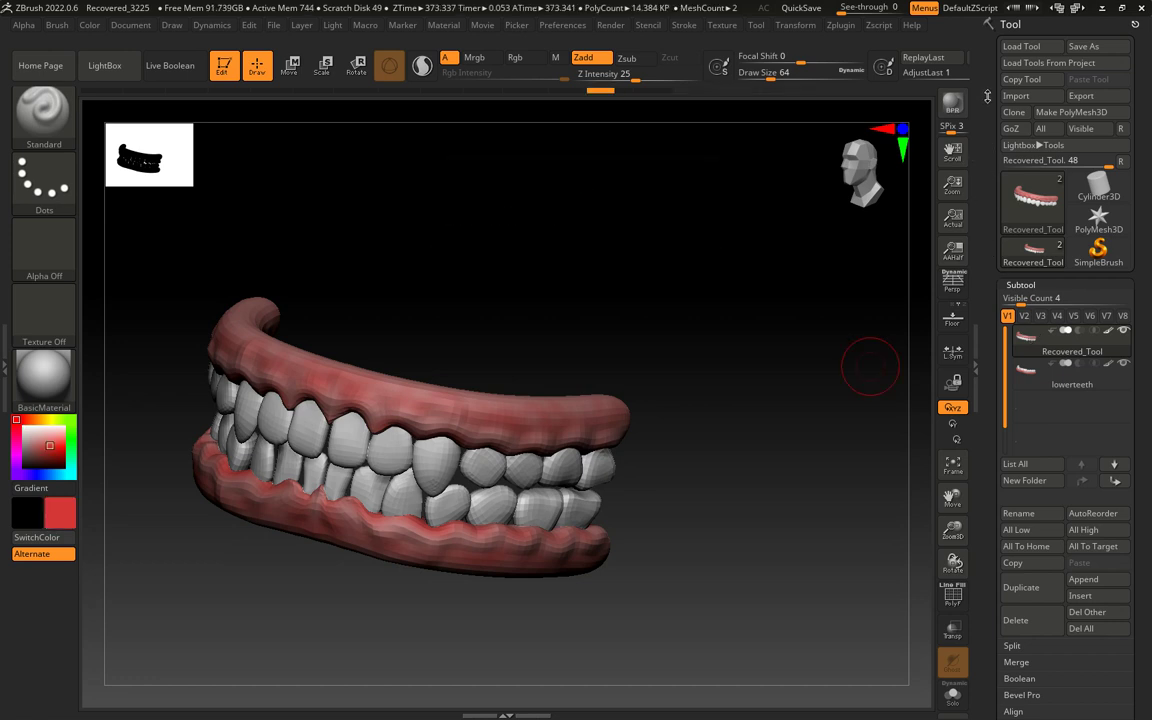
pyautogui.click(1097, 96)
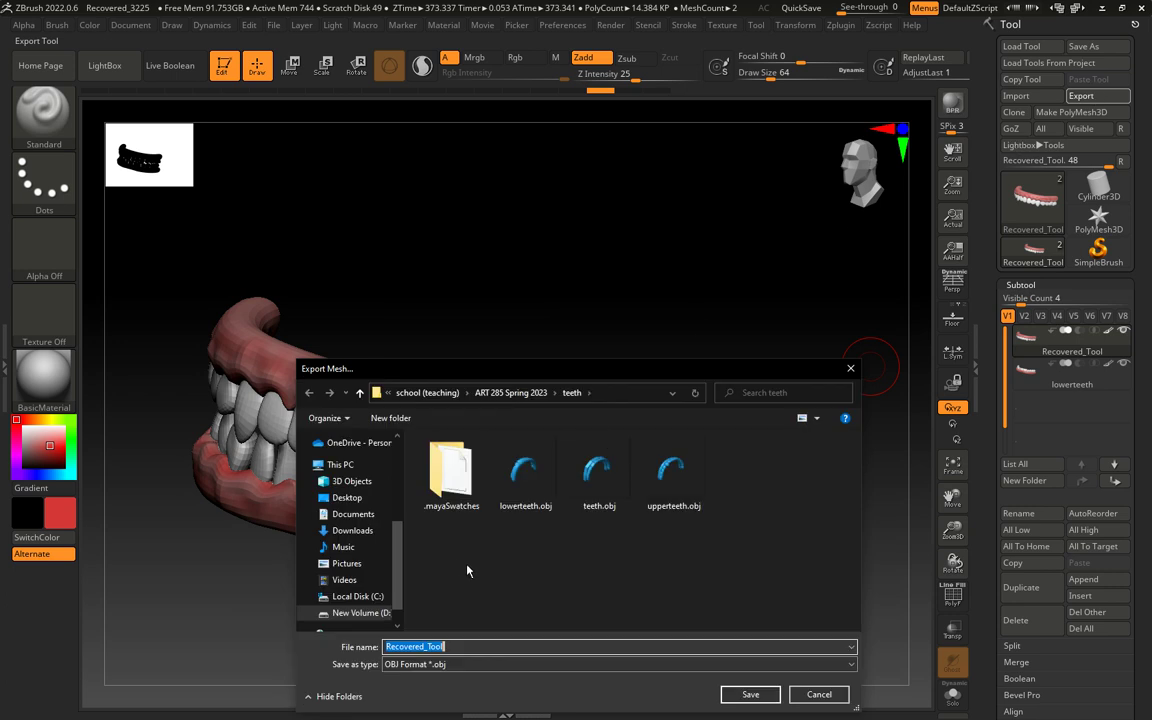
pyautogui.click(668, 474)
pyautogui.click(750, 694)
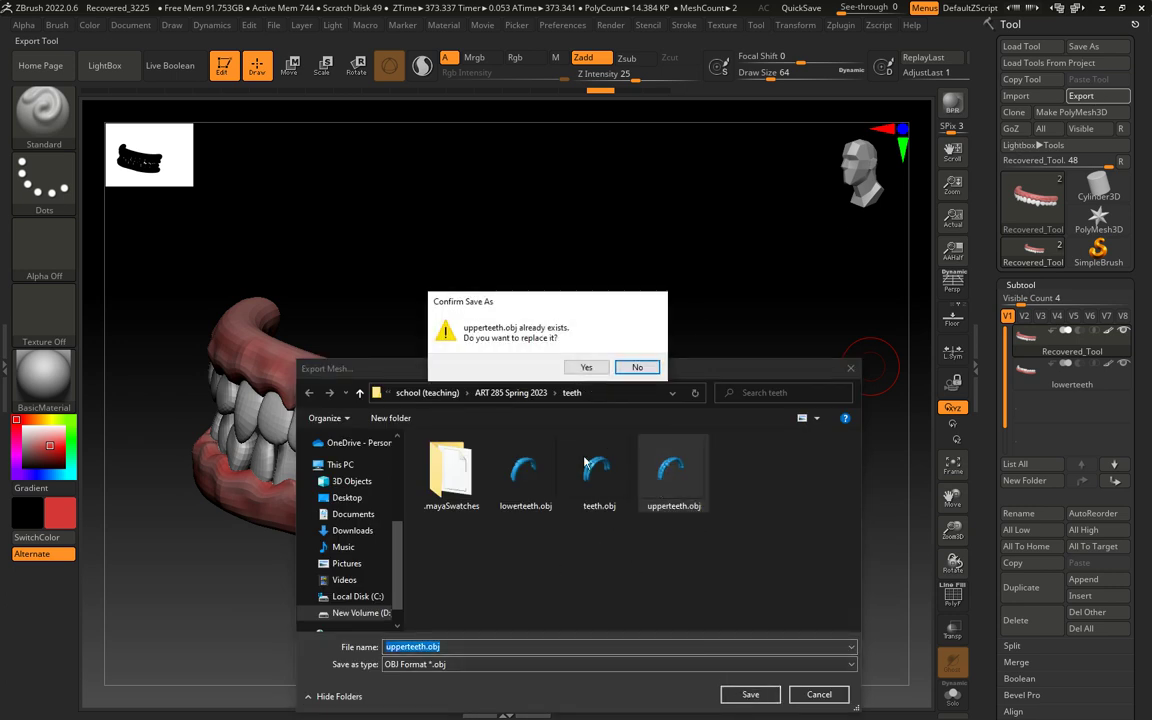
pyautogui.click(586, 367)
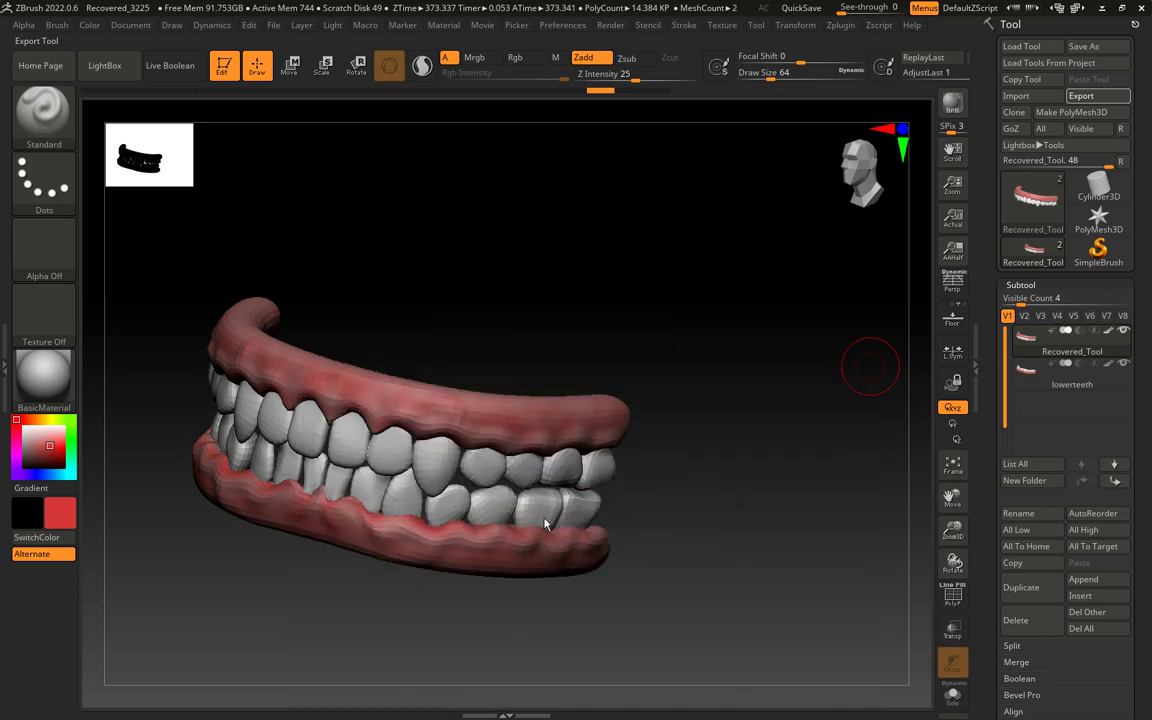
# Step: Export the lowerteeth subtool in OBJ format over the existing lowerteeth.obj in the teeth folder
pyautogui.click(1062, 376)
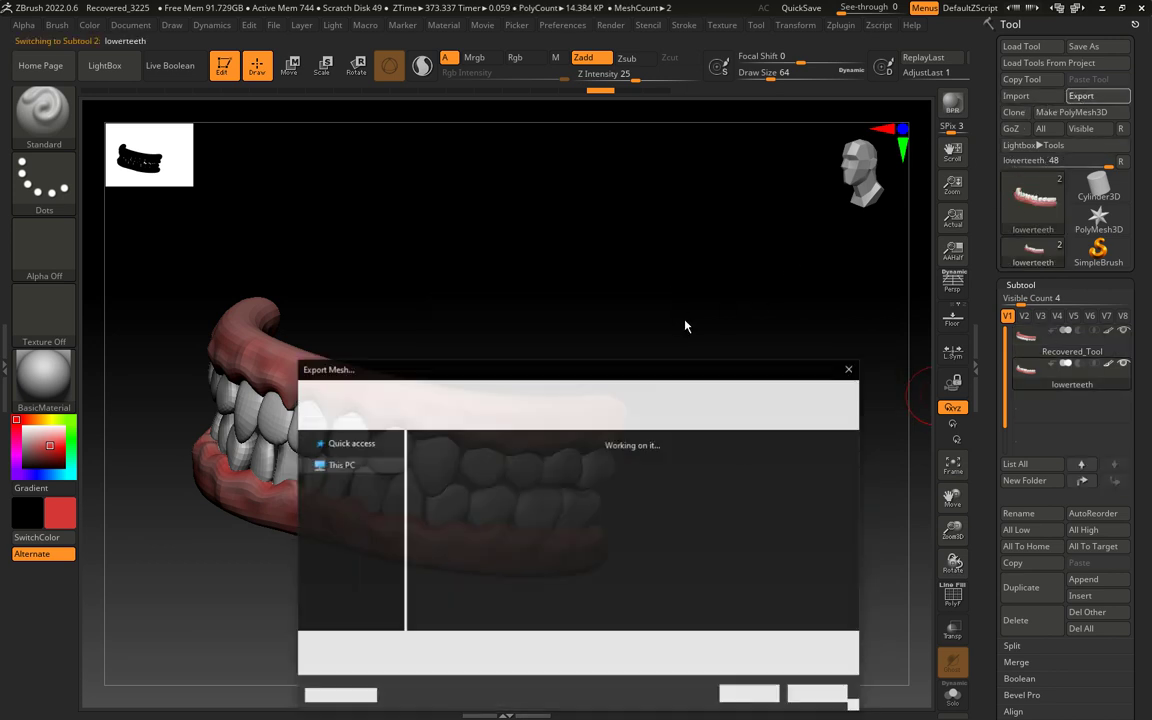
pyautogui.click(525, 470)
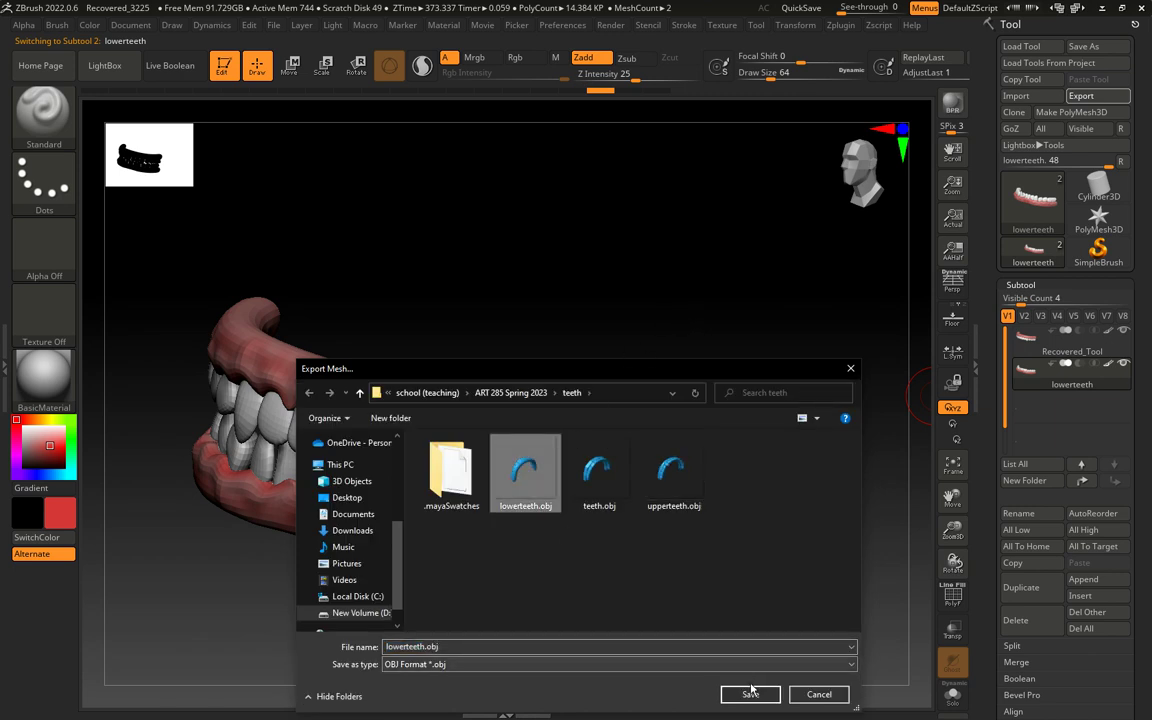
pyautogui.press('Return')
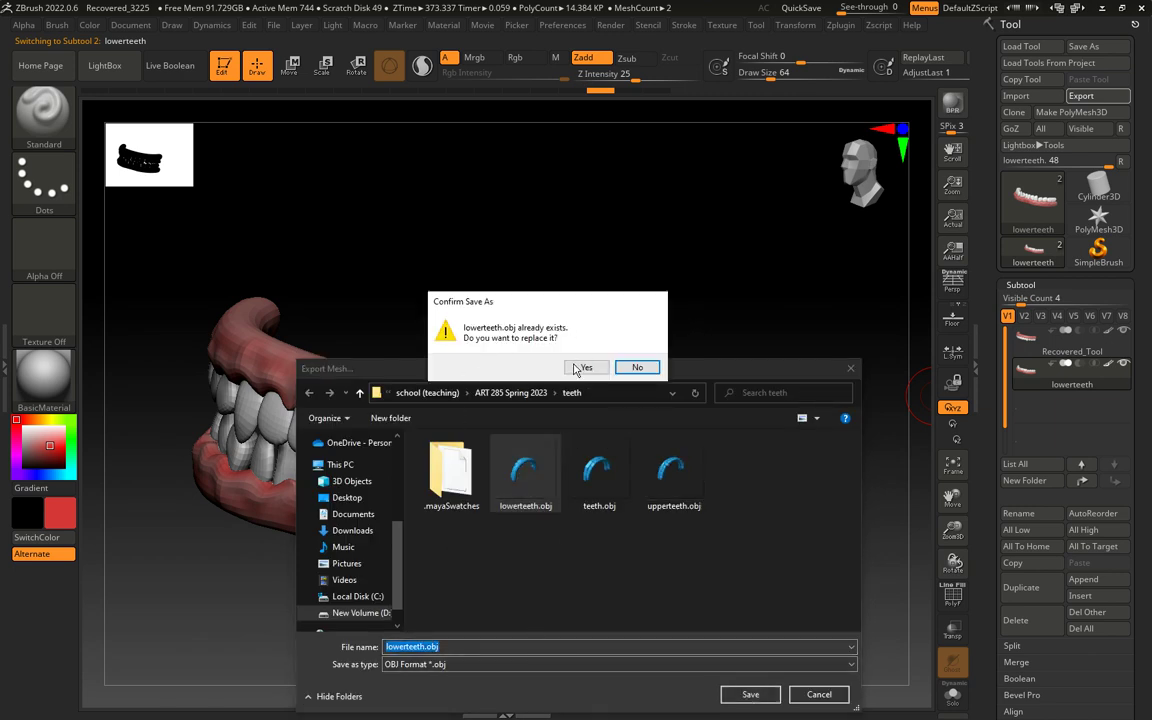
pyautogui.click(579, 367)
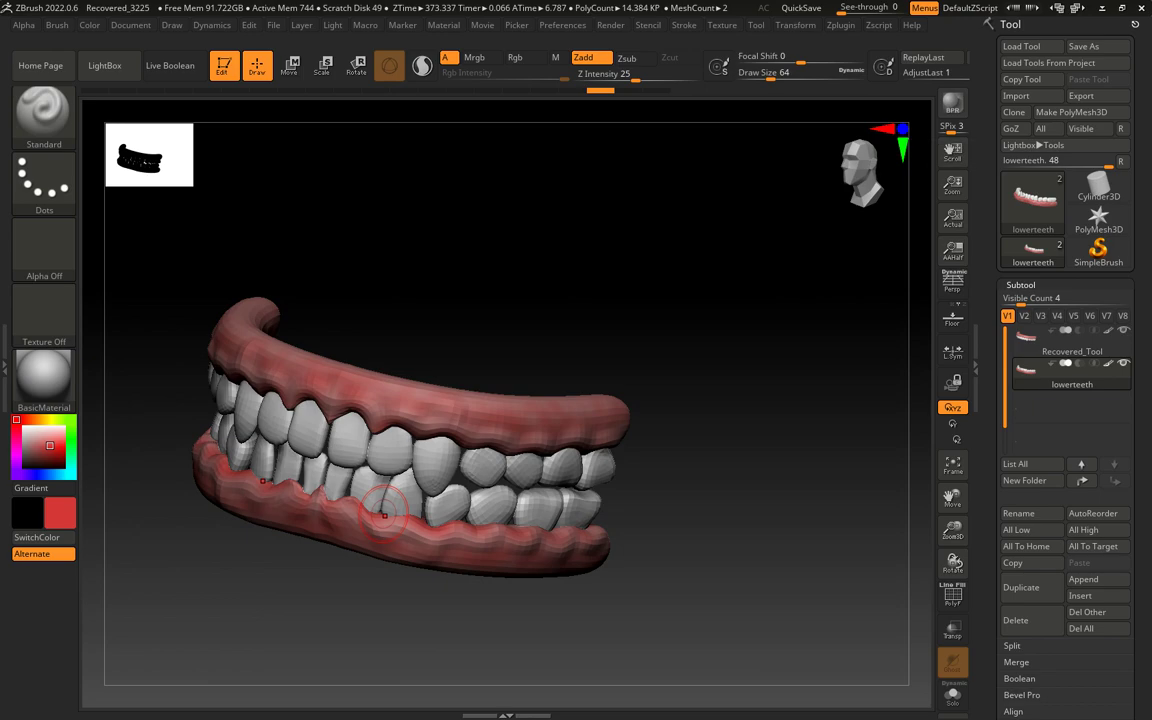
# Step: Switch back to Maya and close the UV Editor
pyautogui.hotkey('alt', 'Tab')
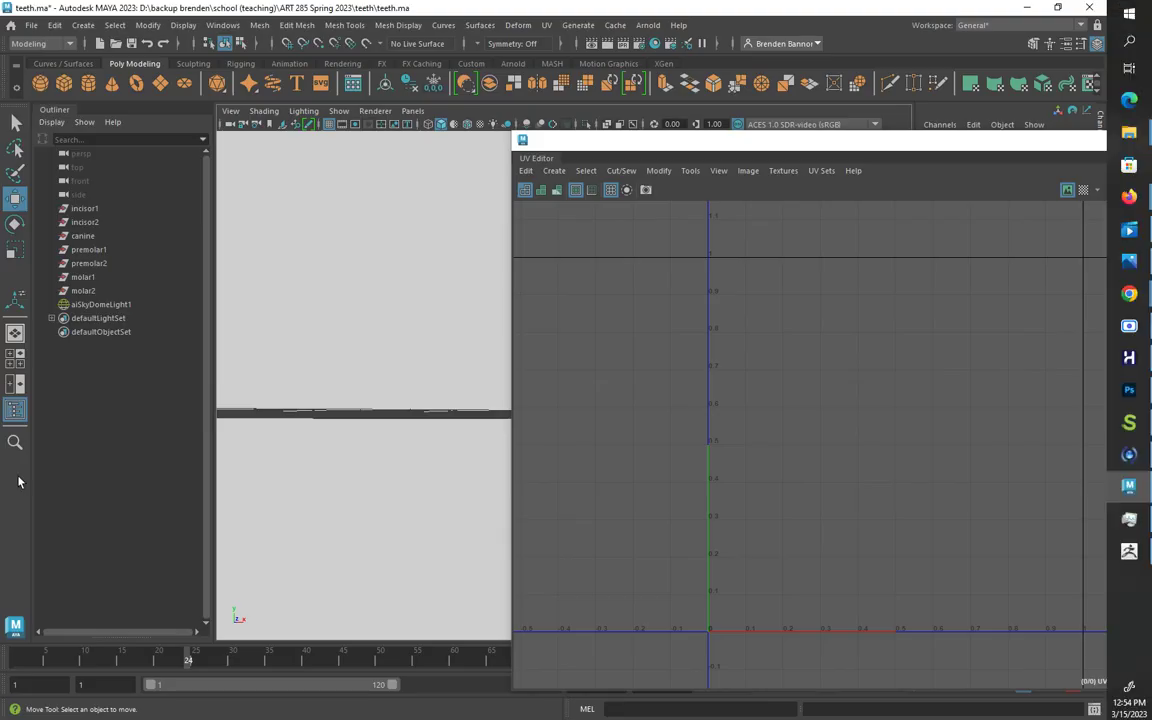
pyautogui.keyDown('alt'); pyautogui.moveTo(356, 437); pyautogui.dragTo(334, 452); pyautogui.keyUp('alt')
pyautogui.moveTo(566, 148); pyautogui.dragTo(190, 292)
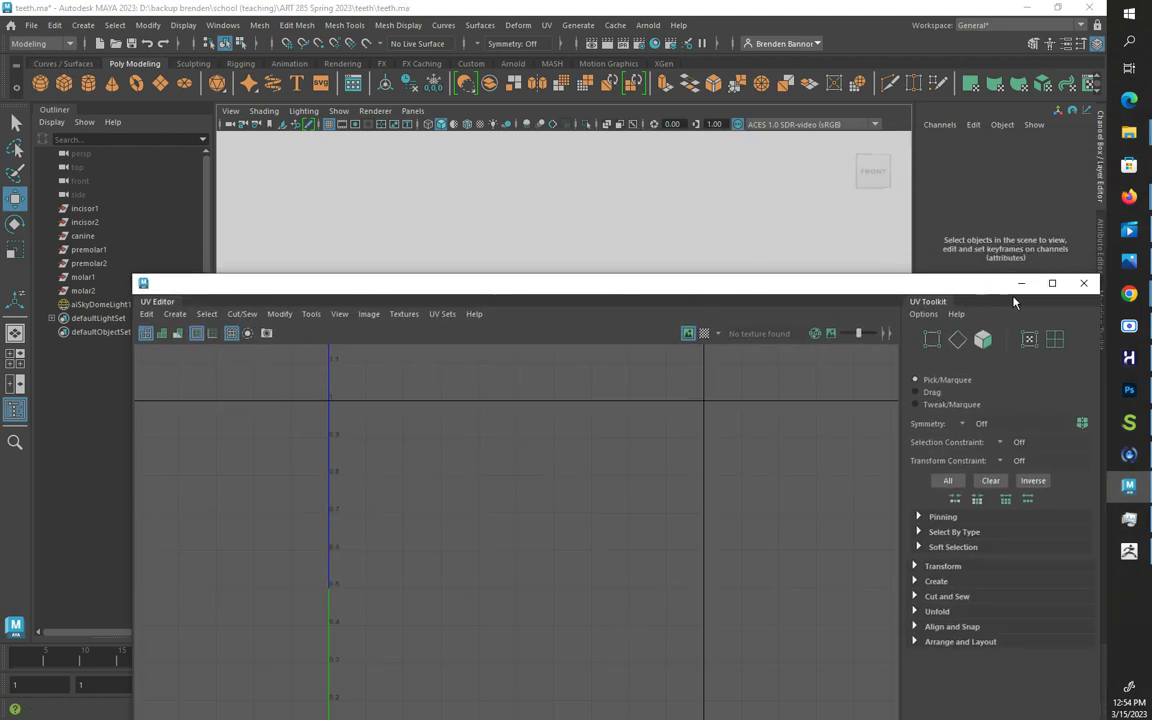
pyautogui.click(1081, 286)
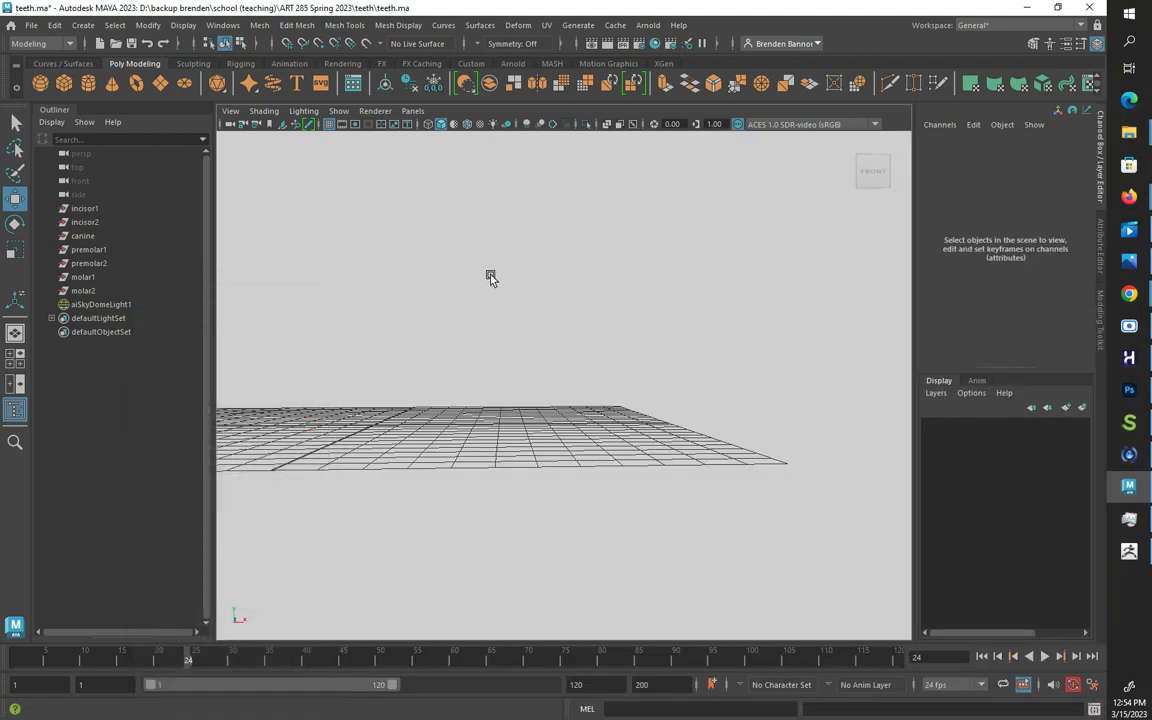
# Step: Import upperteeth.obj from the teeth folder into the scene
pyautogui.click(31, 25)
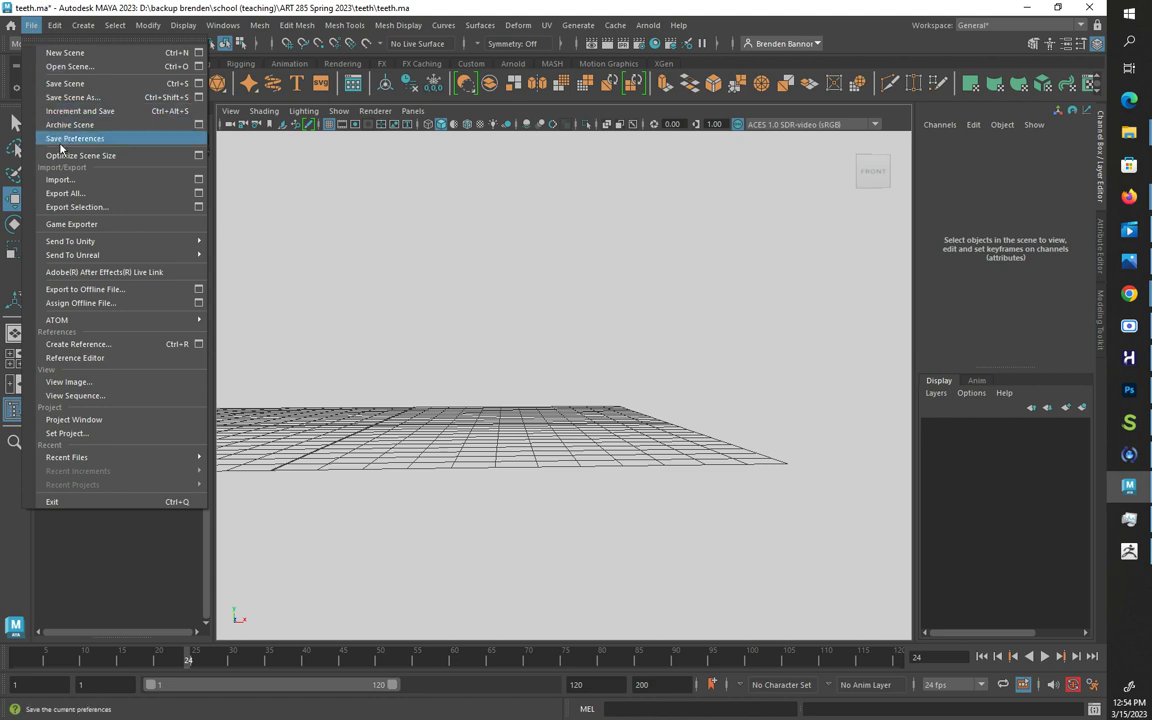
pyautogui.click(63, 180)
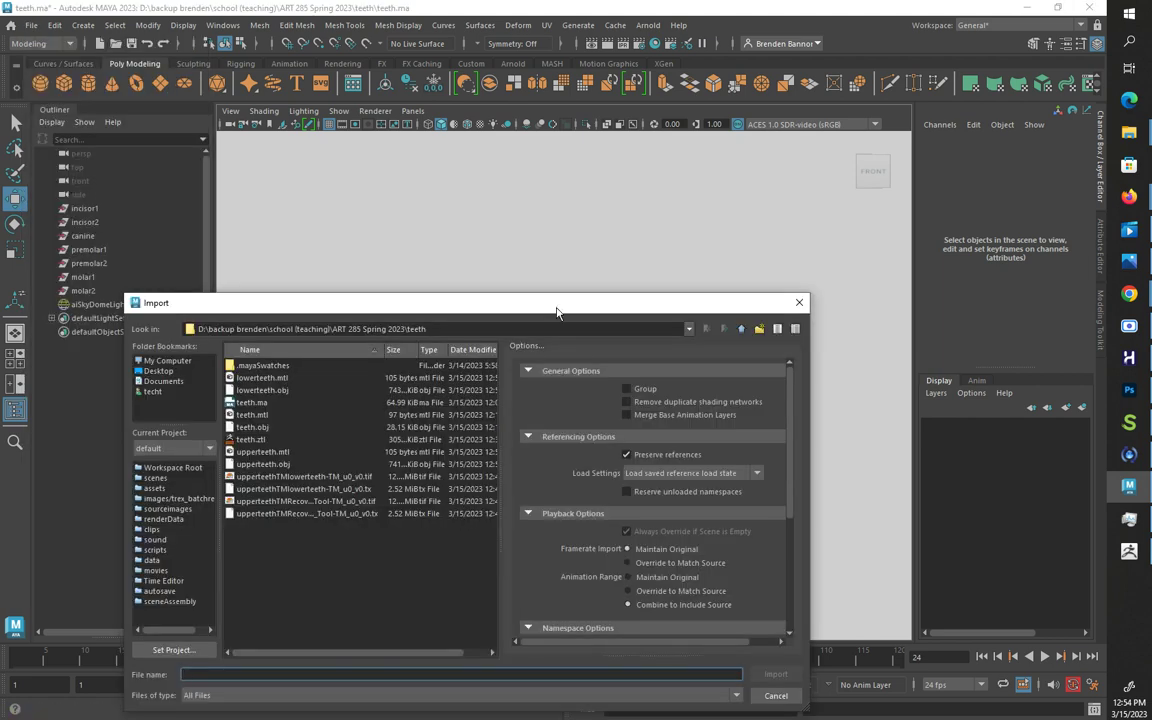
pyautogui.click(262, 464)
pyautogui.click(776, 674)
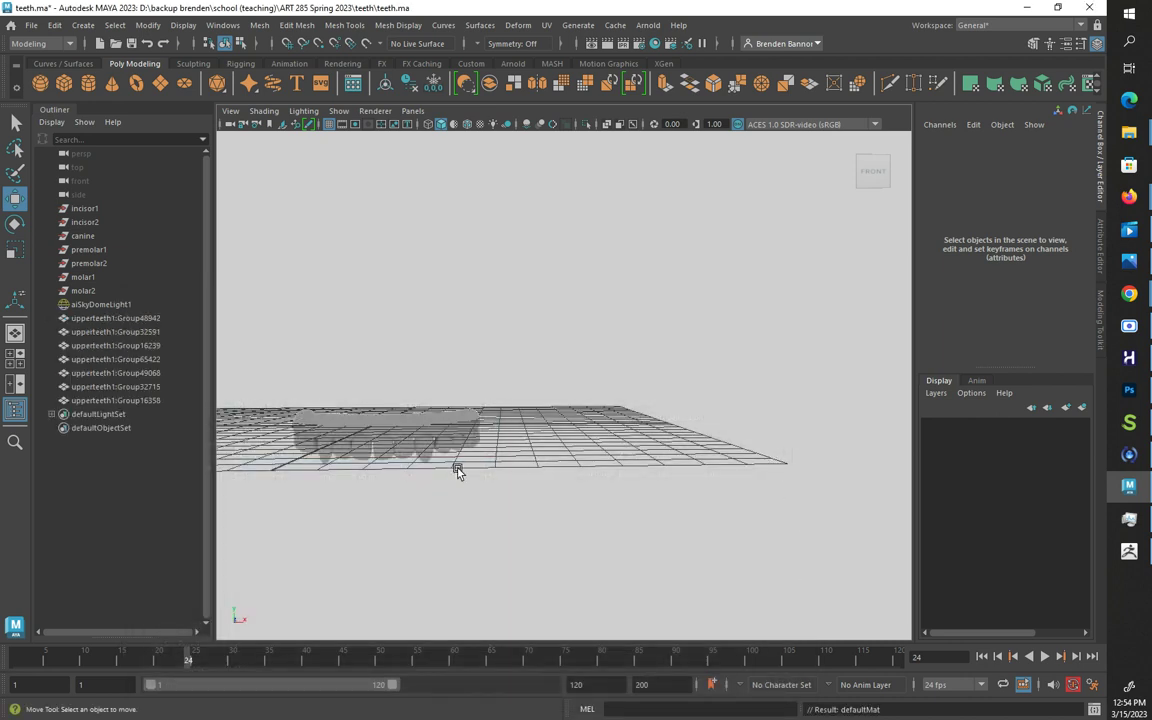
# Step: Delete all the newly imported upperteeth1 meshes from the scene
pyautogui.keyDown('alt'); pyautogui.moveTo(427, 473); pyautogui.dragTo(411, 470); pyautogui.keyUp('alt')
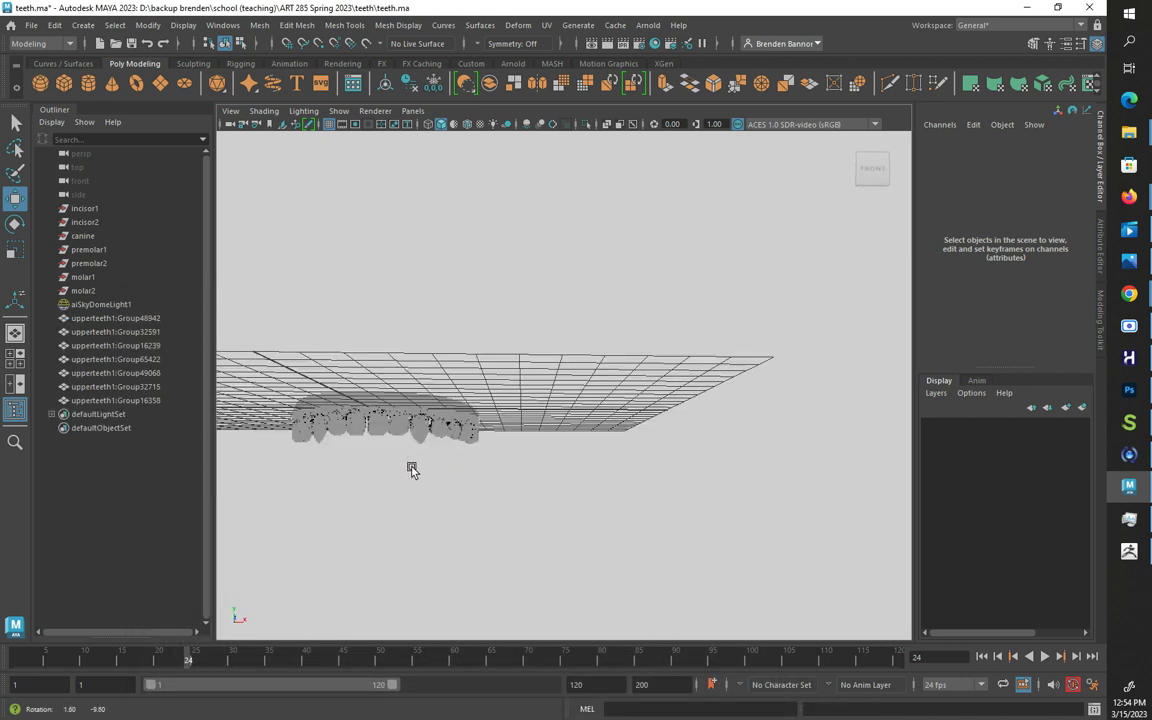
pyautogui.hotkey('ctrl', 'z')
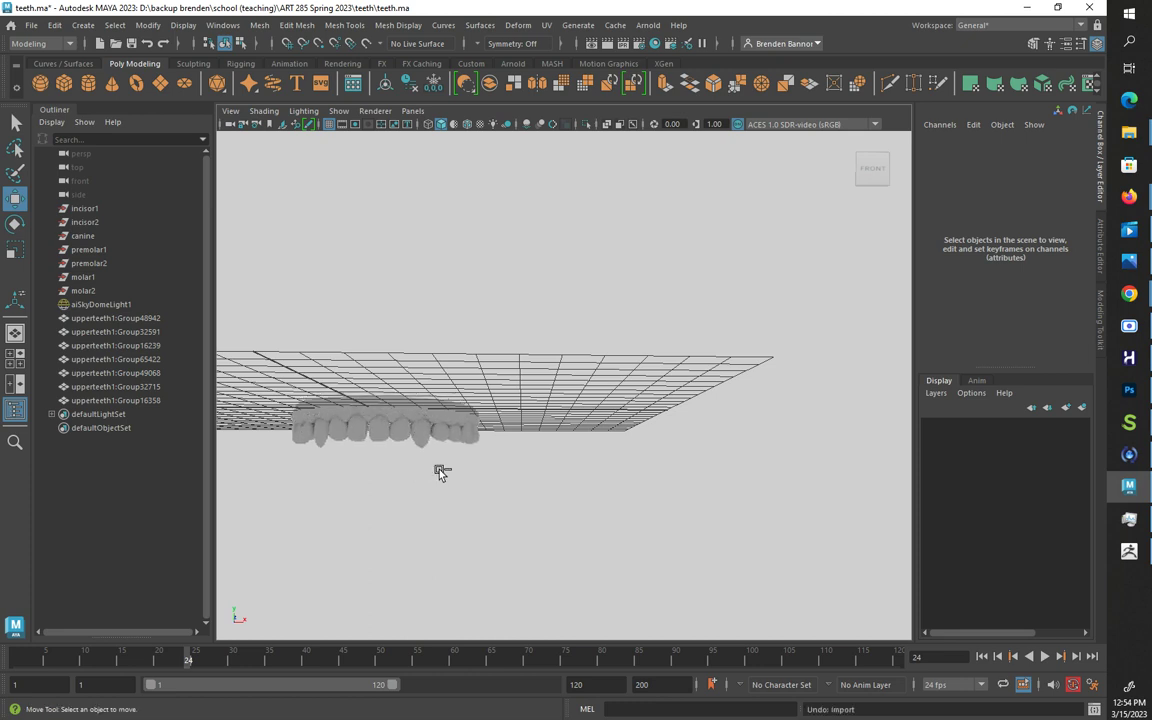
pyautogui.keyDown('alt'); pyautogui.moveTo(432, 483); pyautogui.dragTo(437, 504); pyautogui.keyUp('alt')
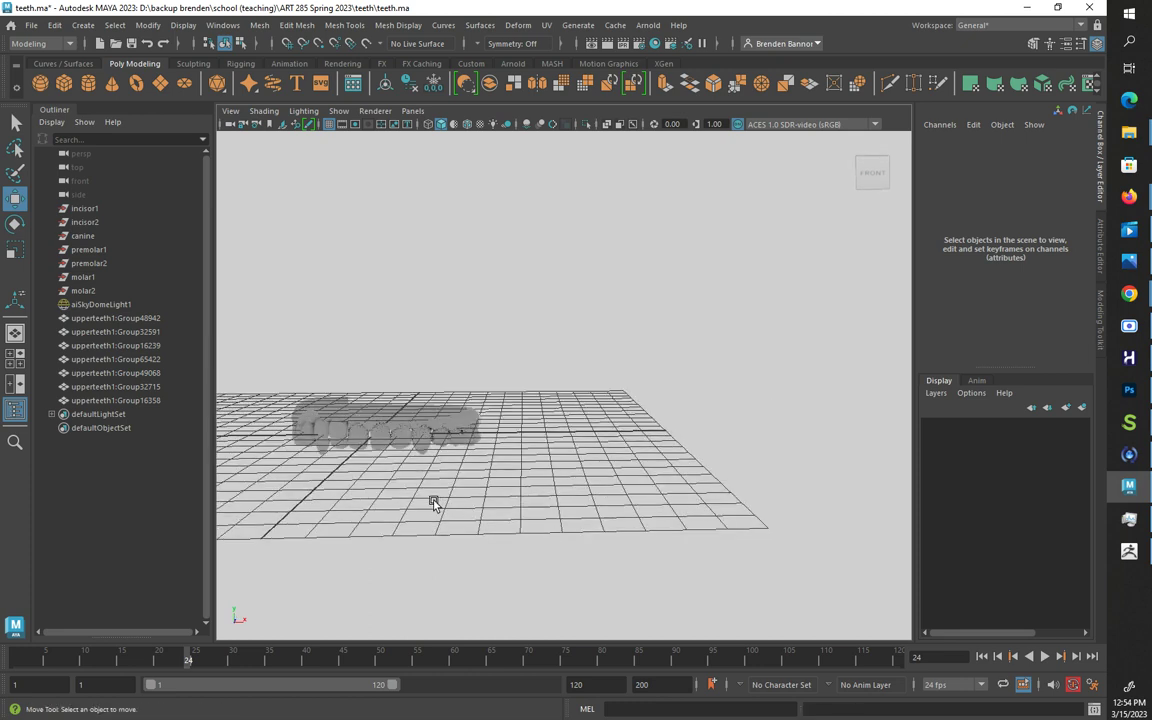
pyautogui.click(401, 442)
pyautogui.moveTo(250, 361); pyautogui.dragTo(507, 479)
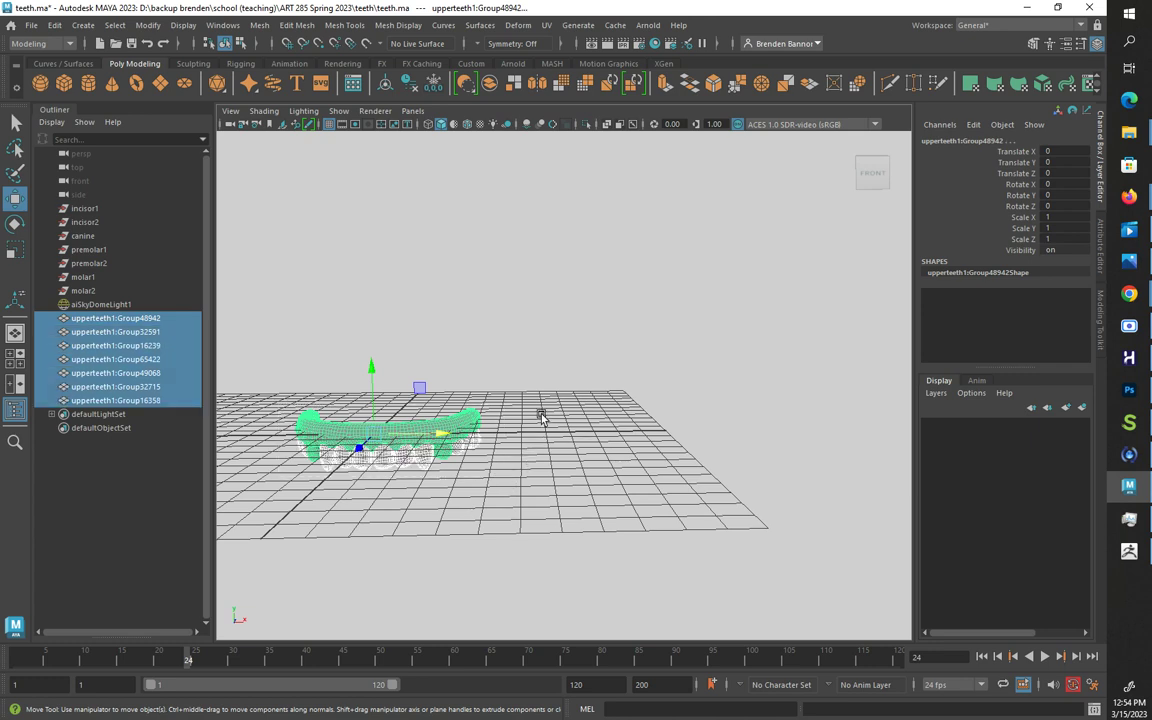
pyautogui.press('Delete')
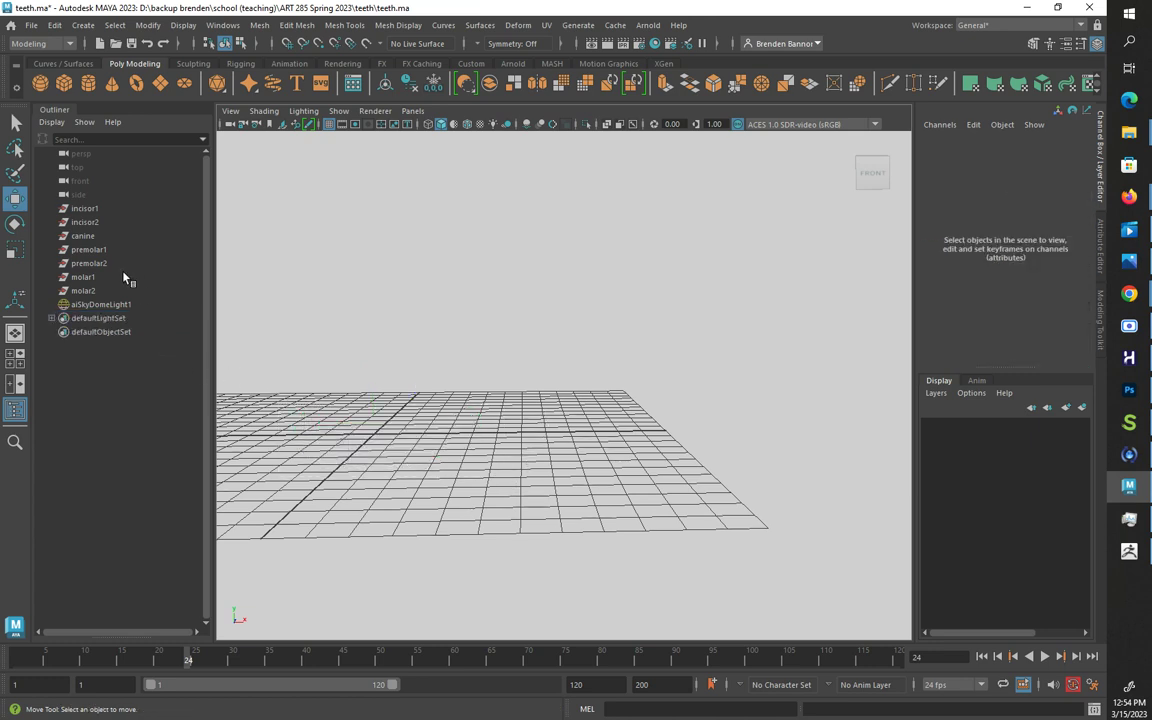
# Step: Delete the leftover tooth nodes from incisor1 through molar2, keeping the skydome light
pyautogui.click(86, 209)
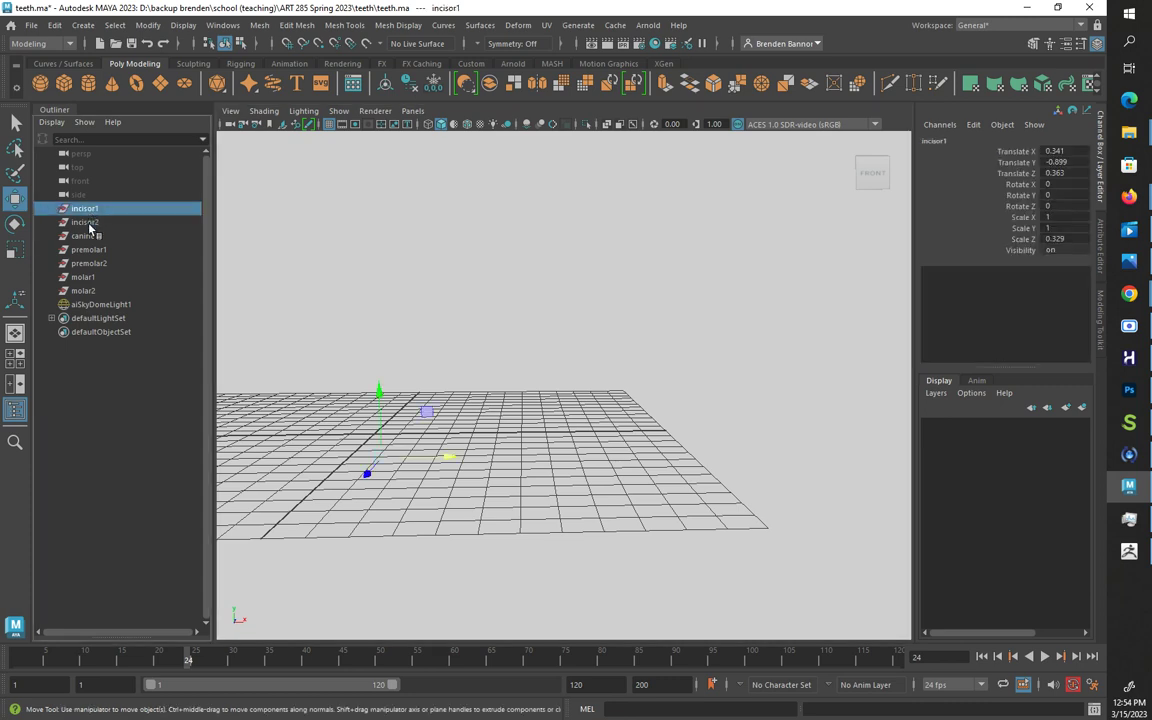
pyautogui.keyDown('shift'); pyautogui.click(82, 290); pyautogui.keyUp('shift')
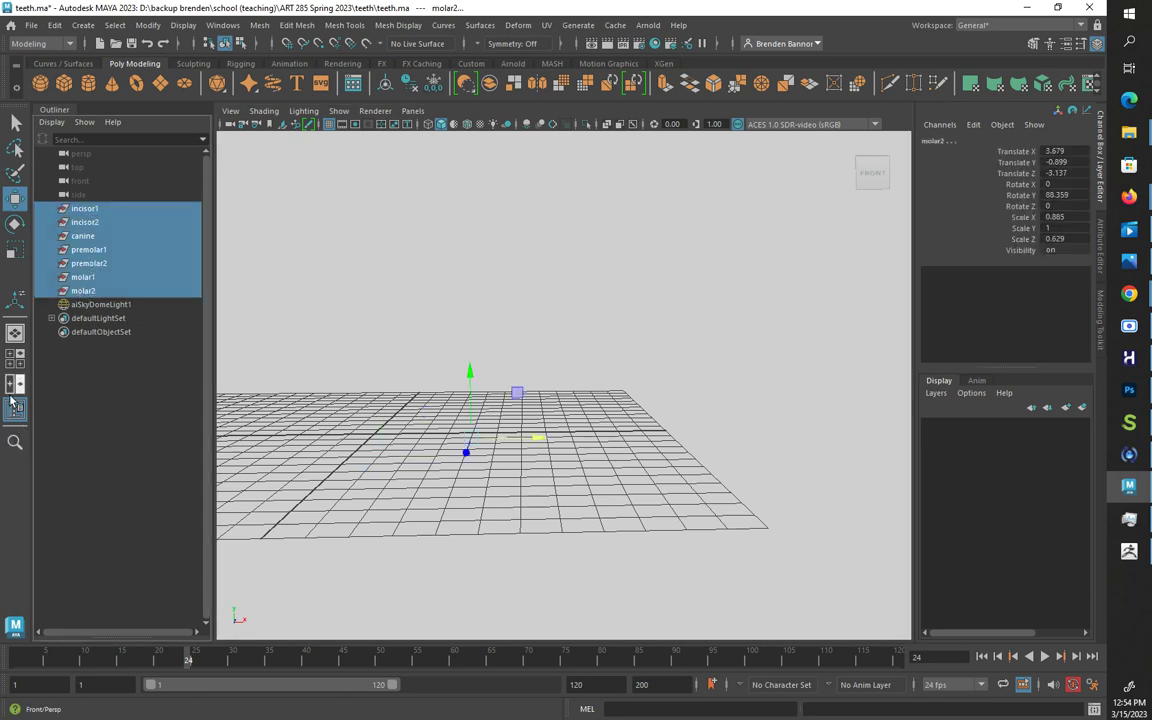
pyautogui.press('Delete')
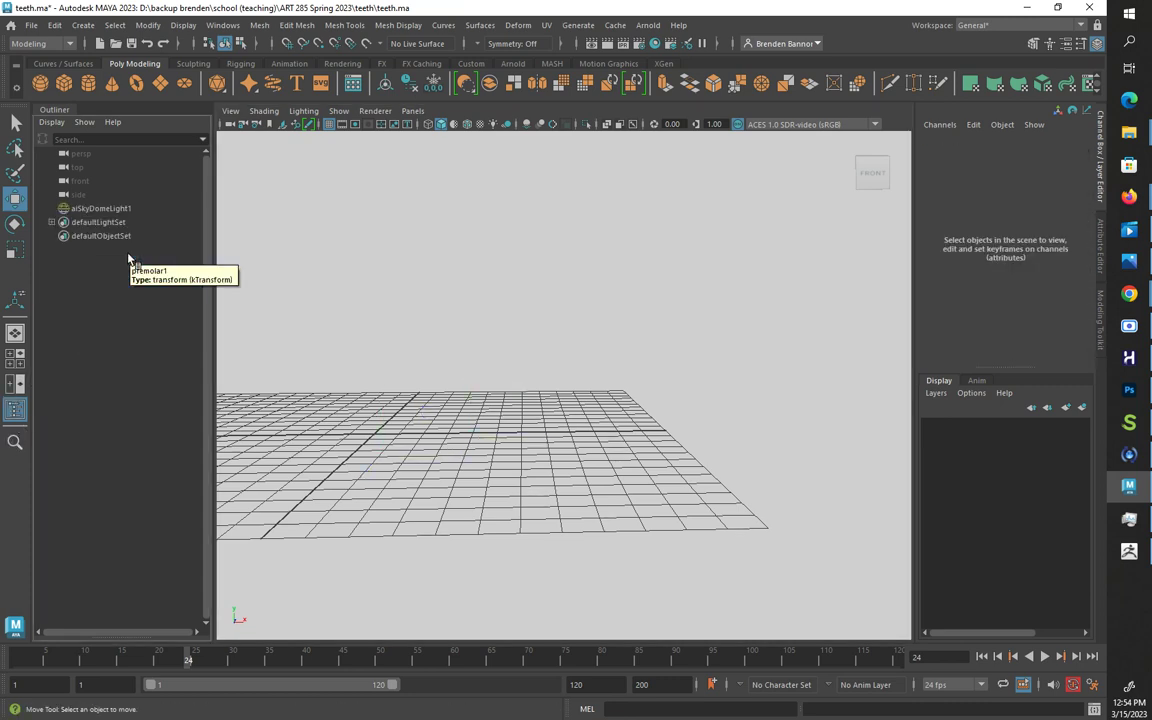
# Step: Import the re-exported upperteeth.obj from the teeth folder into the cleaned scene
pyautogui.click(31, 25)
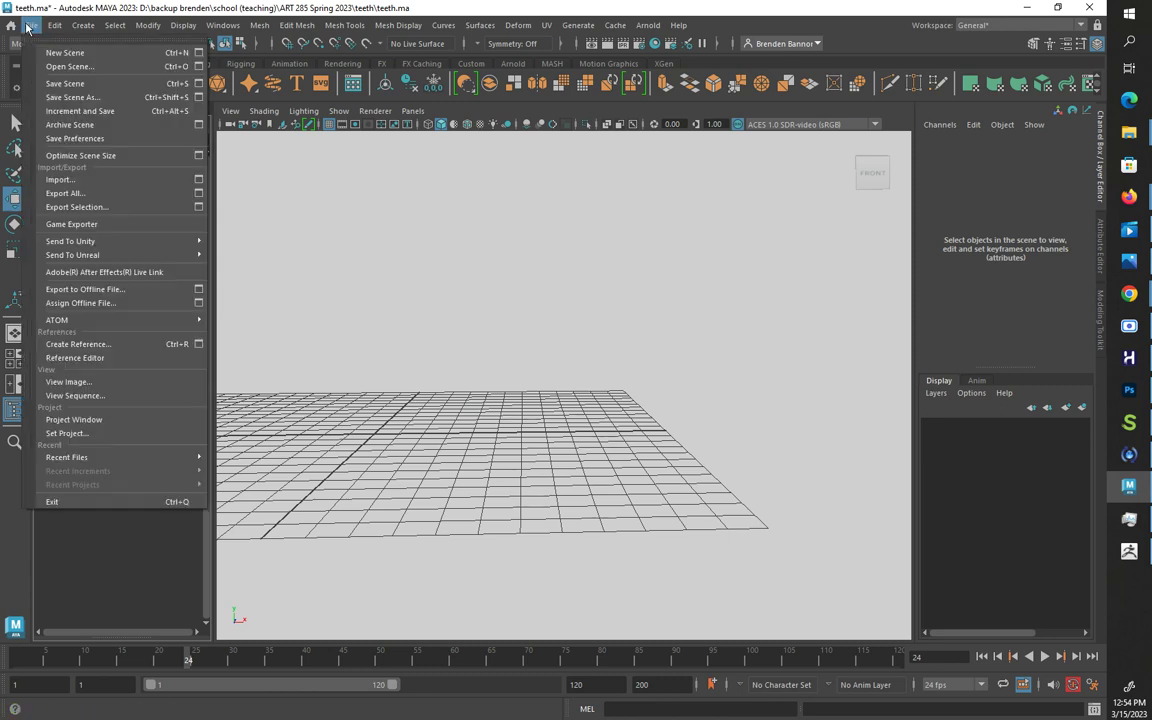
pyautogui.click(82, 179)
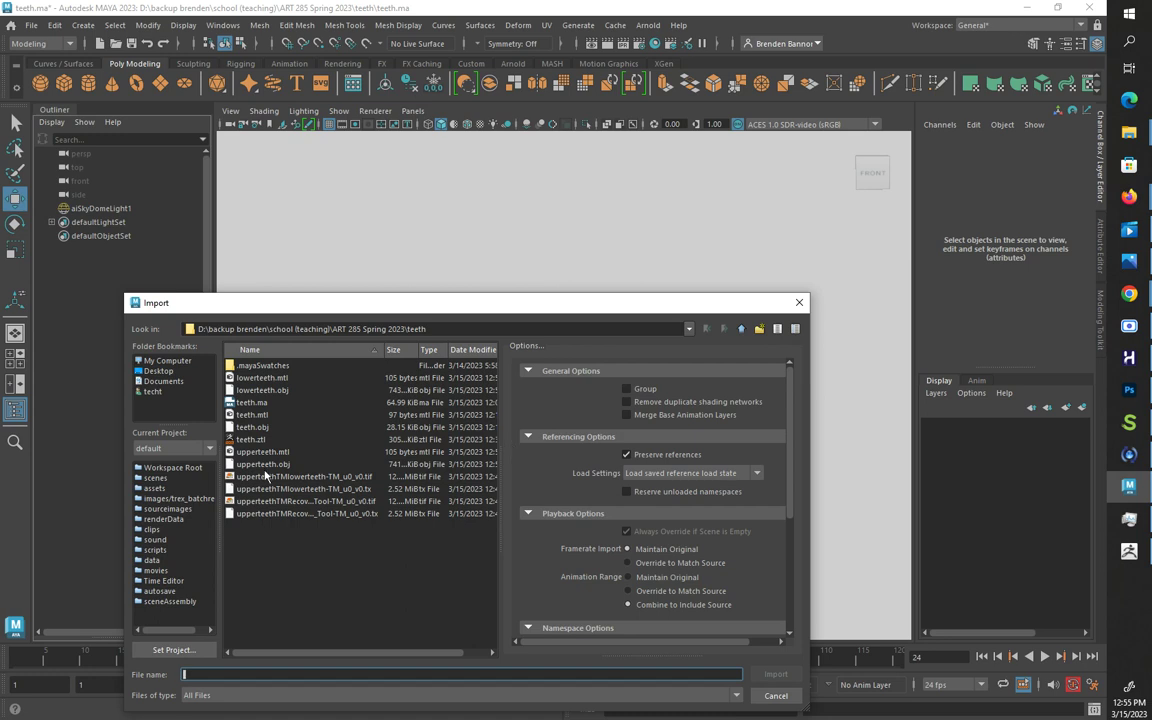
pyautogui.click(265, 465)
pyautogui.click(775, 674)
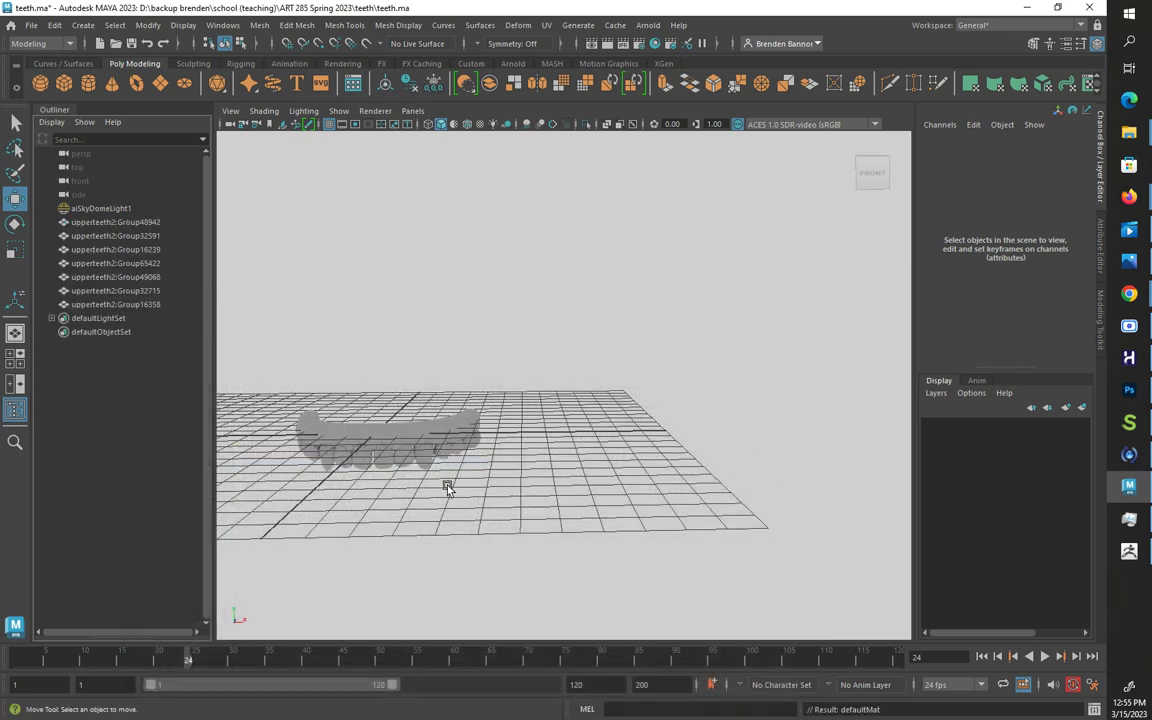
# Step: Import lowerteeth.obj from the teeth folder alongside the upper teeth
pyautogui.click(31, 25)
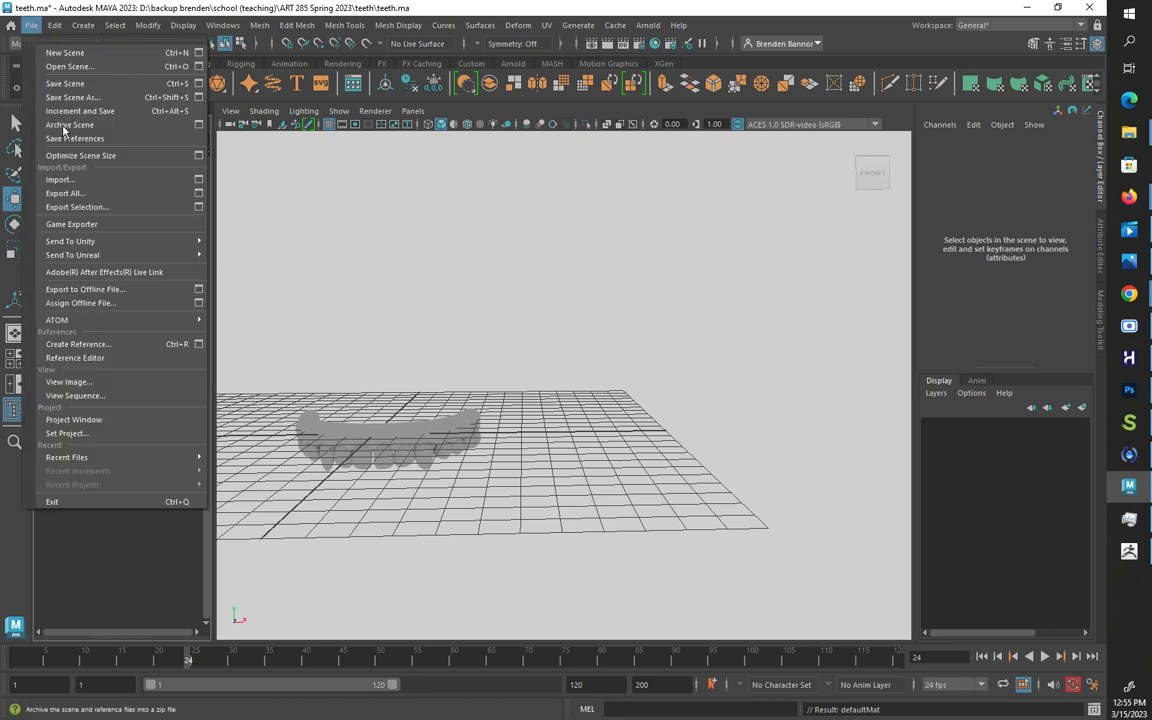
pyautogui.click(76, 179)
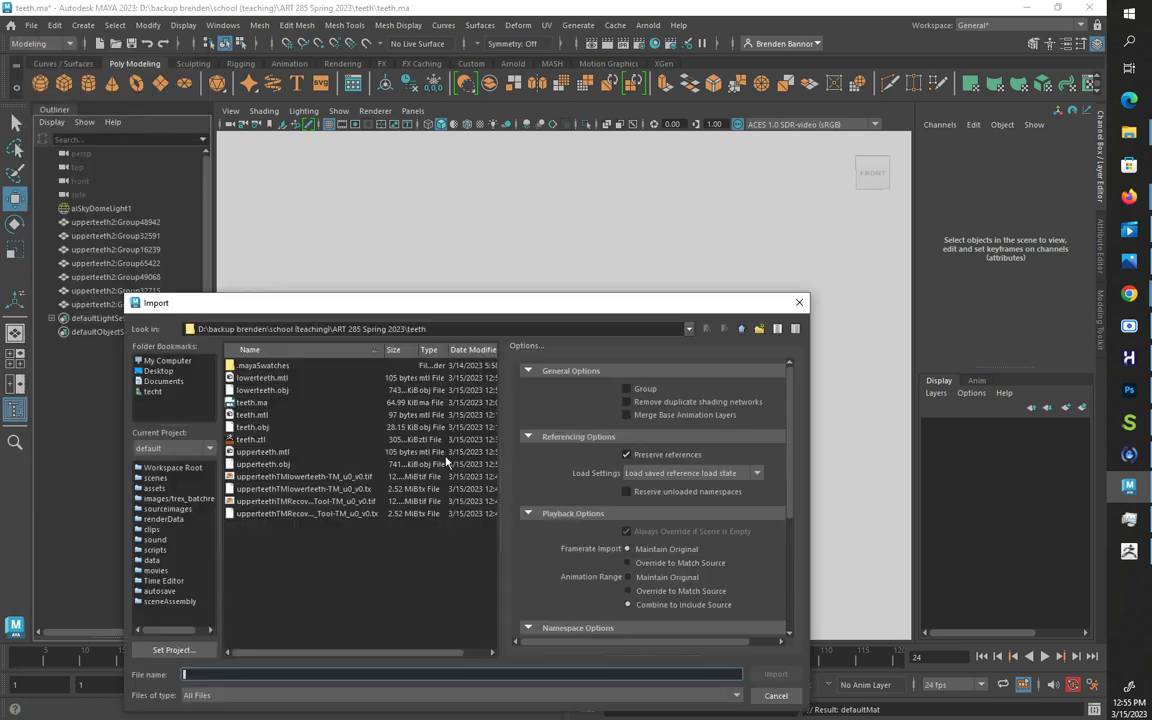
pyautogui.click(256, 392)
pyautogui.click(774, 674)
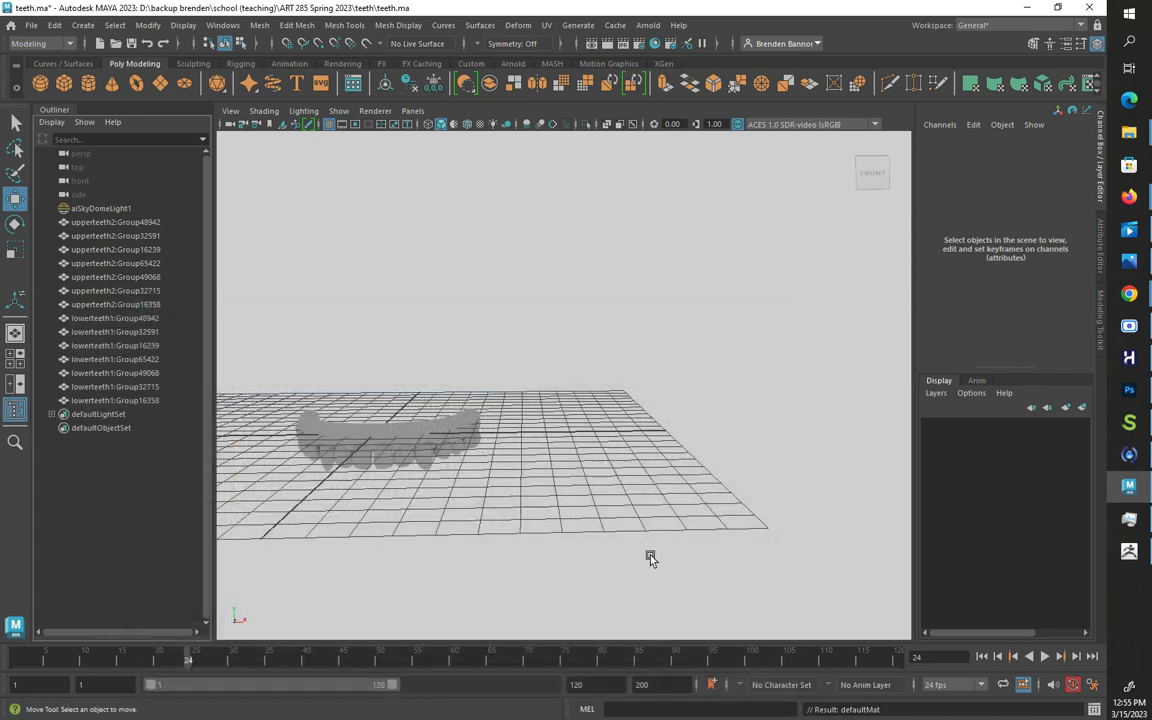
pyautogui.keyDown('alt'); pyautogui.moveTo(543, 553); pyautogui.dragTo(516, 527); pyautogui.keyUp('alt')
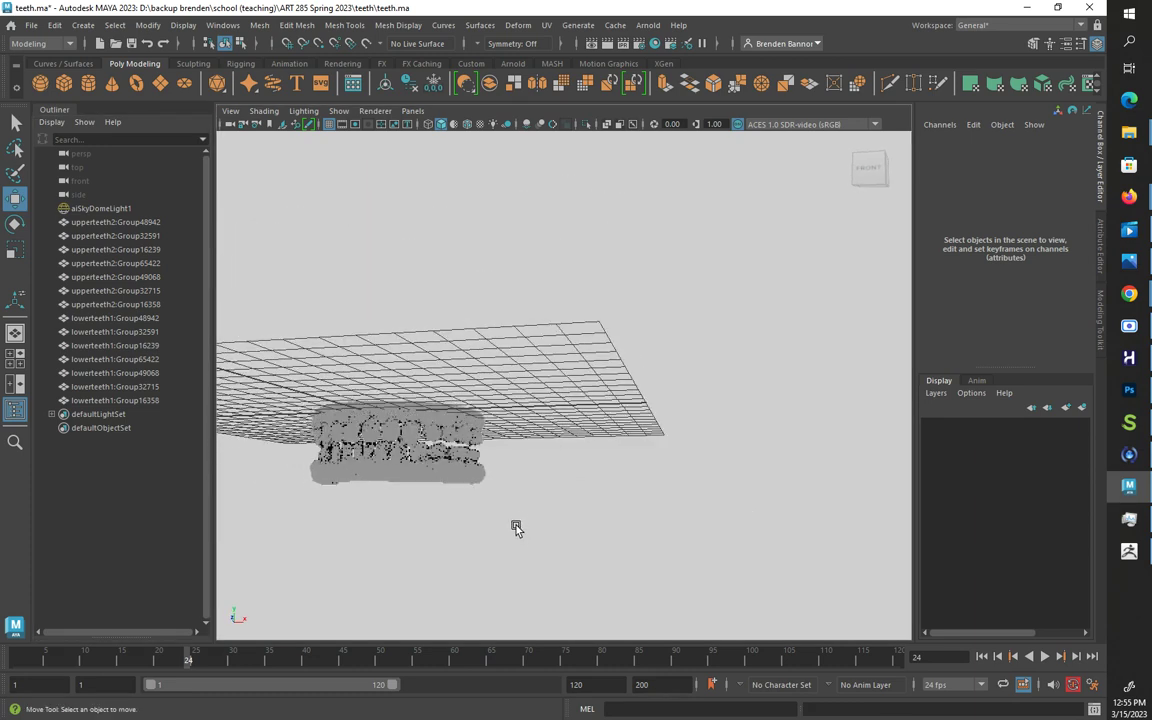
# Step: Assign the existing upperteethMAT material to all the upper teeth and gum meshes through the Hypershade
pyautogui.click(395, 415)
pyautogui.keyDown('alt'); pyautogui.moveTo(395, 415); pyautogui.dragTo(540, 448); pyautogui.keyUp('alt')
pyautogui.click(313, 365)
pyautogui.moveTo(268, 378); pyautogui.dragTo(499, 428)
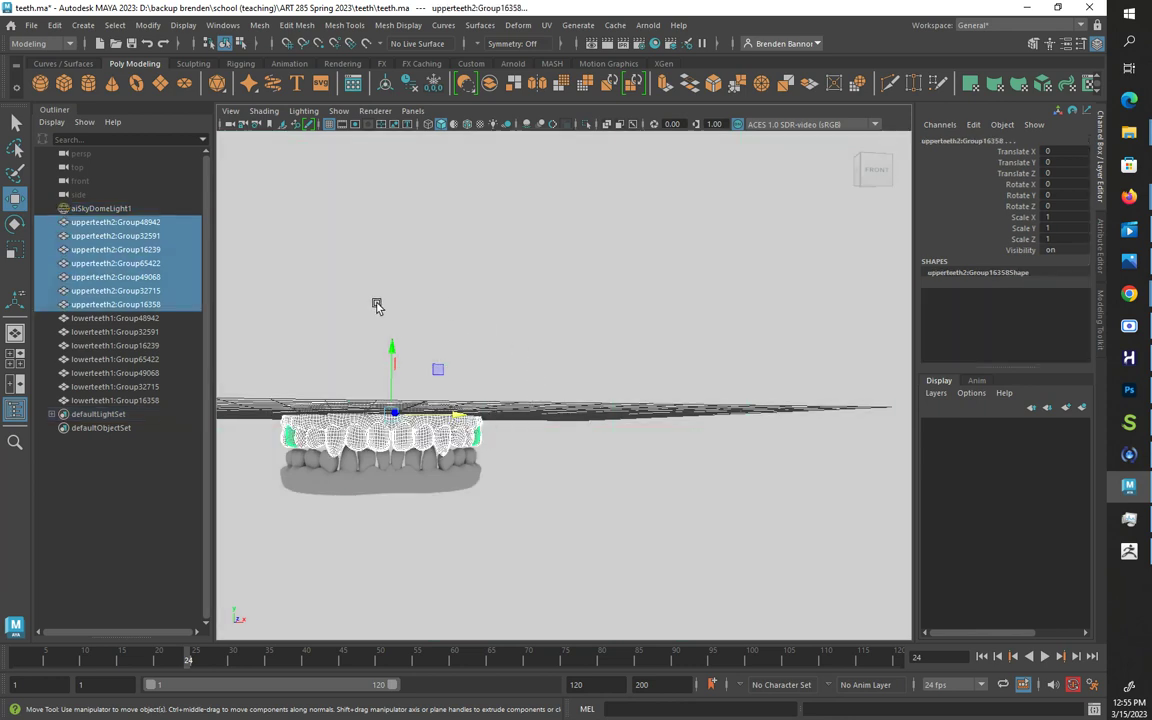
pyautogui.click(655, 43)
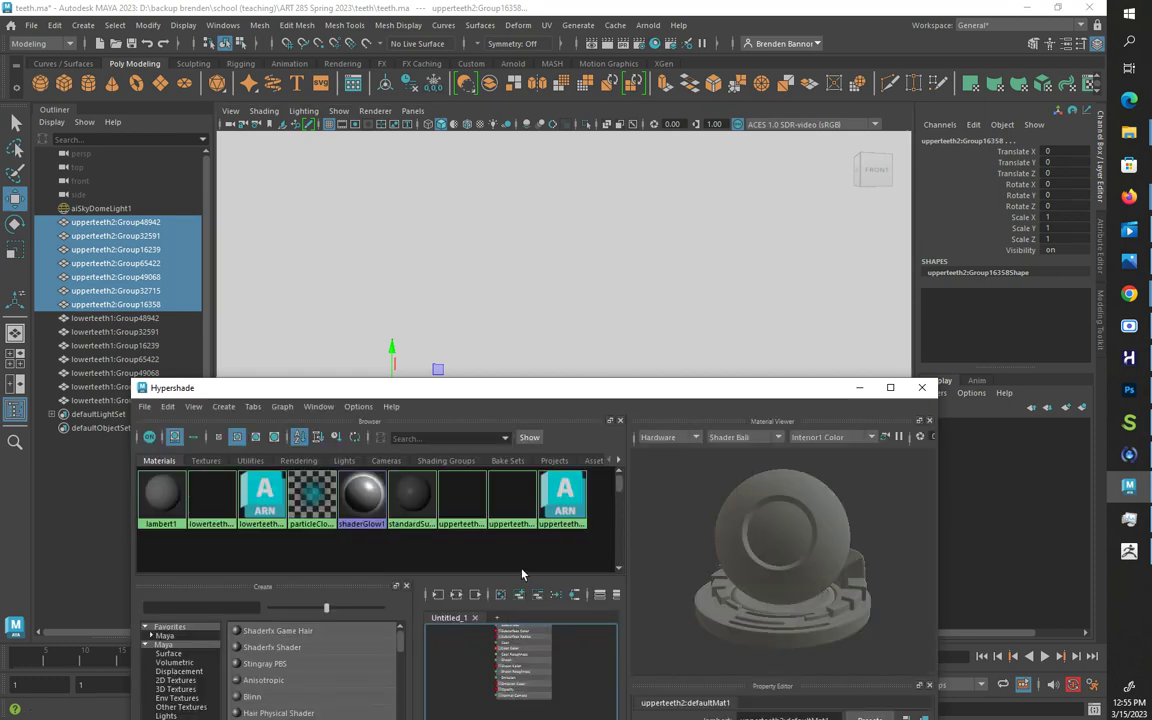
pyautogui.moveTo(545, 388); pyautogui.dragTo(589, 232)
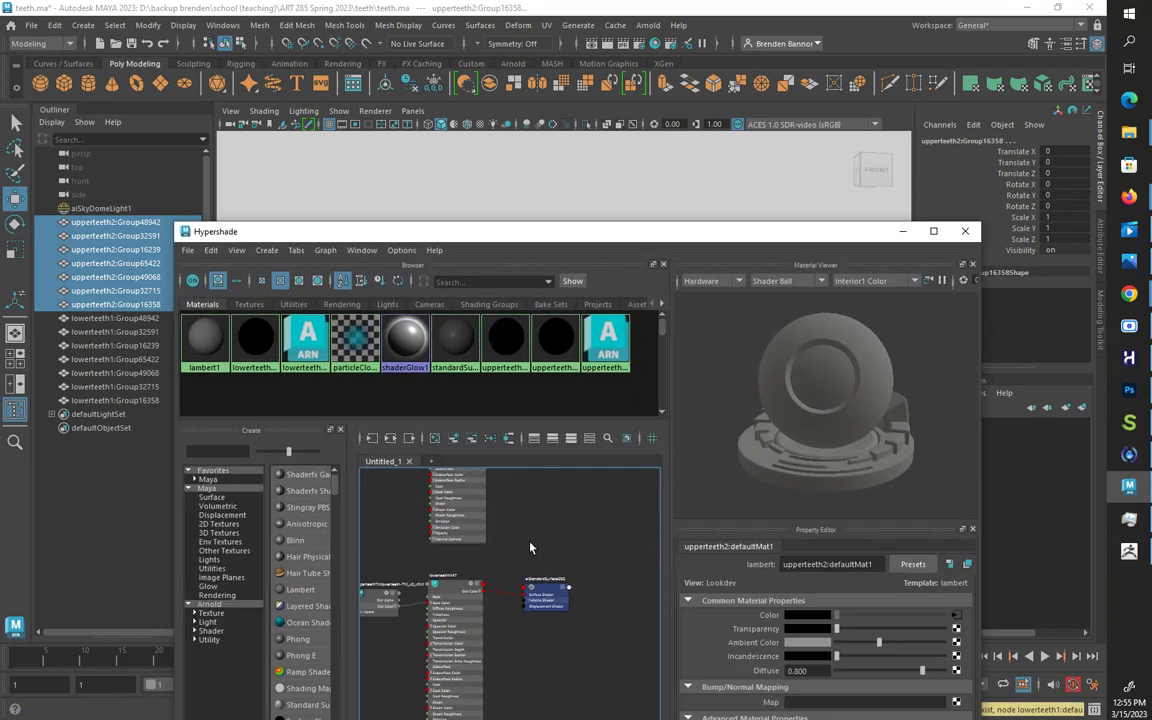
pyautogui.scroll(-2, 530, 547)
pyautogui.keyDown('alt'); pyautogui.moveTo(530, 489); pyautogui.dragTo(550, 638, button='middle'); pyautogui.keyUp('alt')
pyautogui.scroll(3, 487, 564)
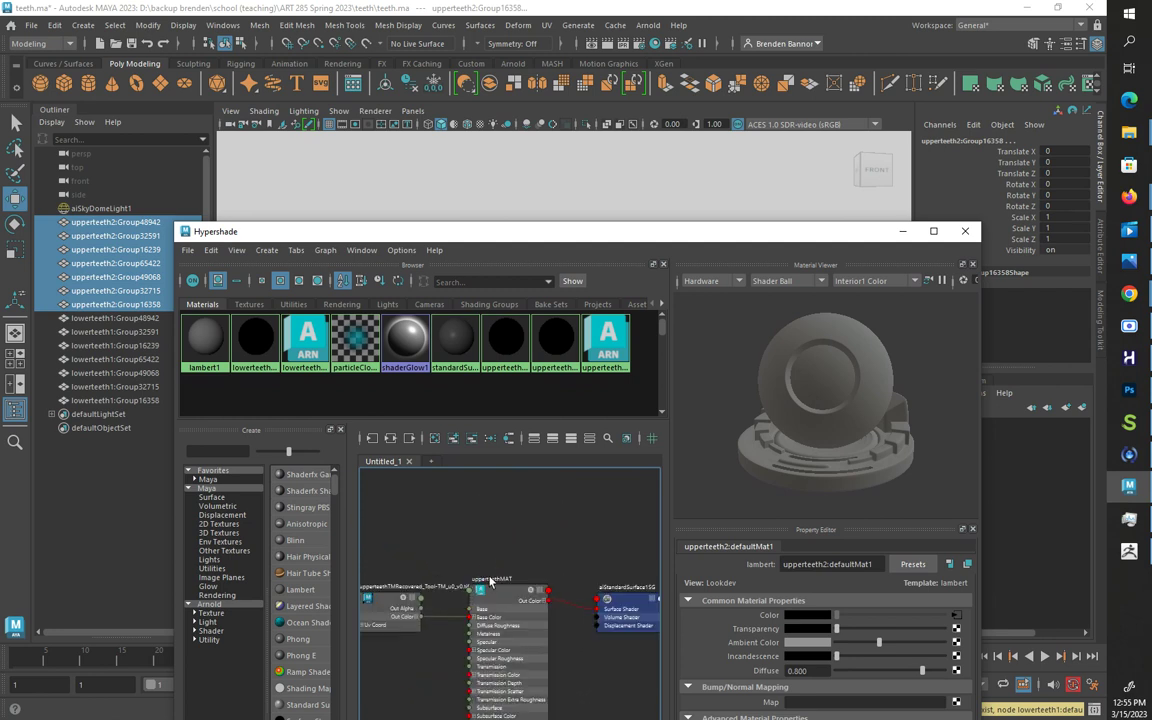
pyautogui.moveTo(500, 592); pyautogui.dragTo(507, 435, button='right')
pyautogui.moveTo(481, 237); pyautogui.dragTo(532, 612)
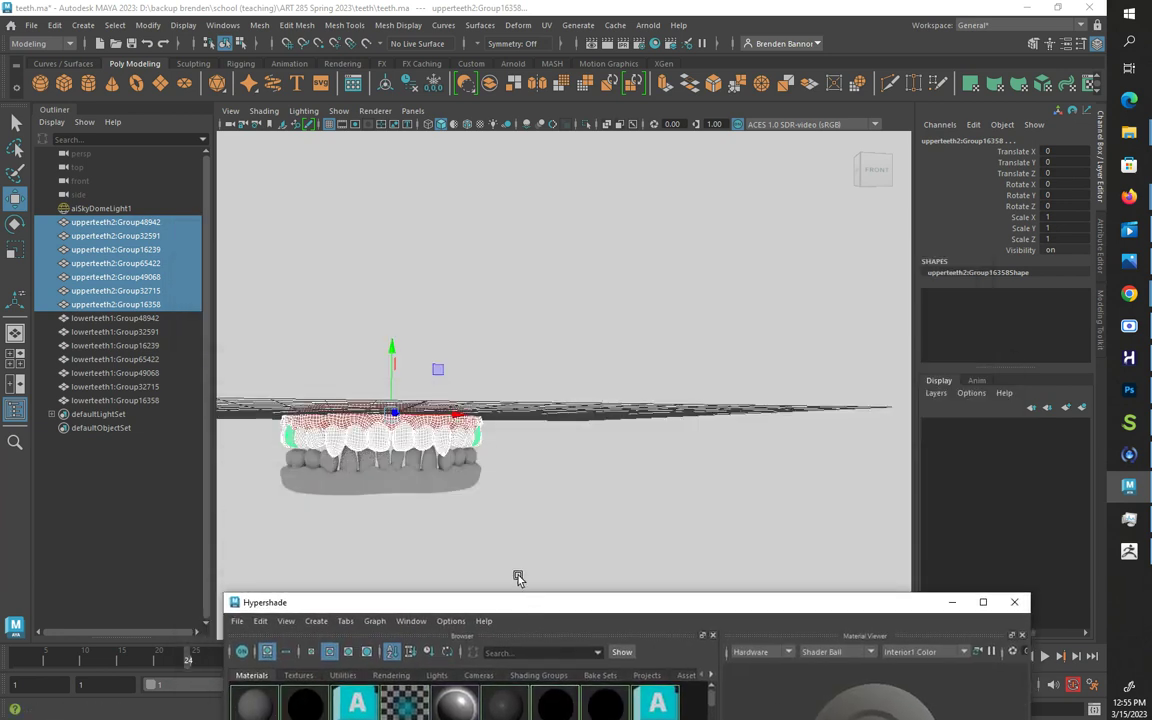
pyautogui.click(470, 528)
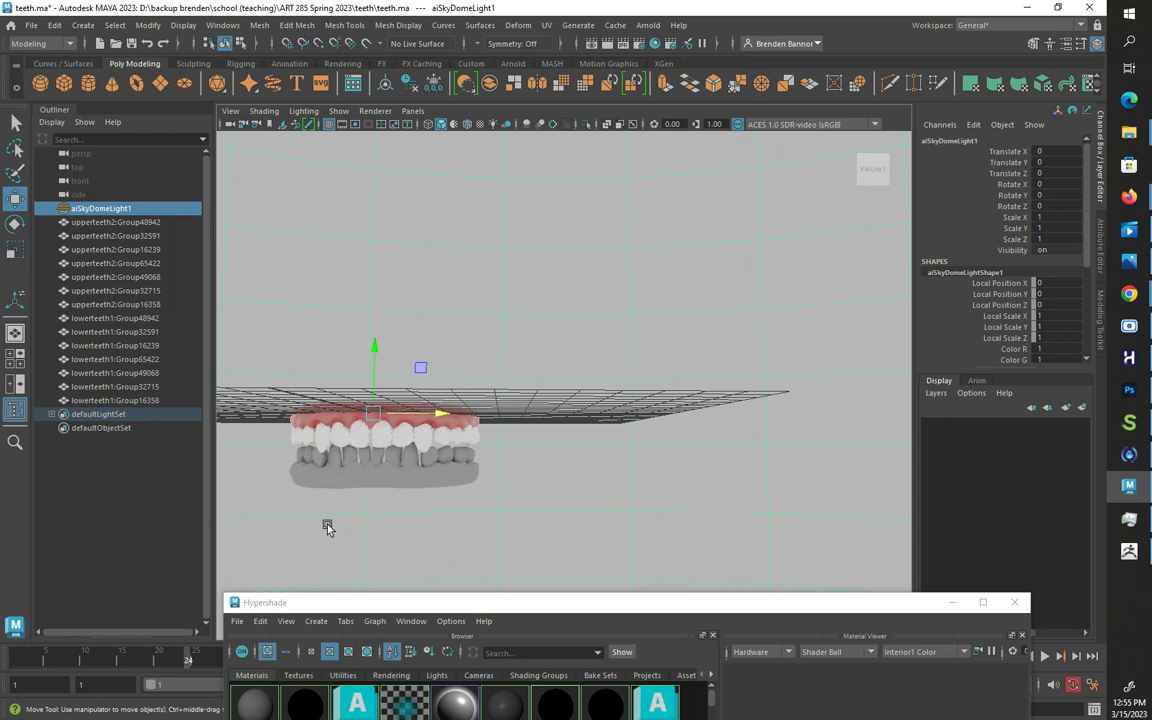
# Step: Assign the existing lowerteethMAT material to all the lower teeth and gum meshes, and close the Hypershade
pyautogui.moveTo(277, 507); pyautogui.dragTo(487, 459)
pyautogui.moveTo(494, 604); pyautogui.dragTo(459, 217)
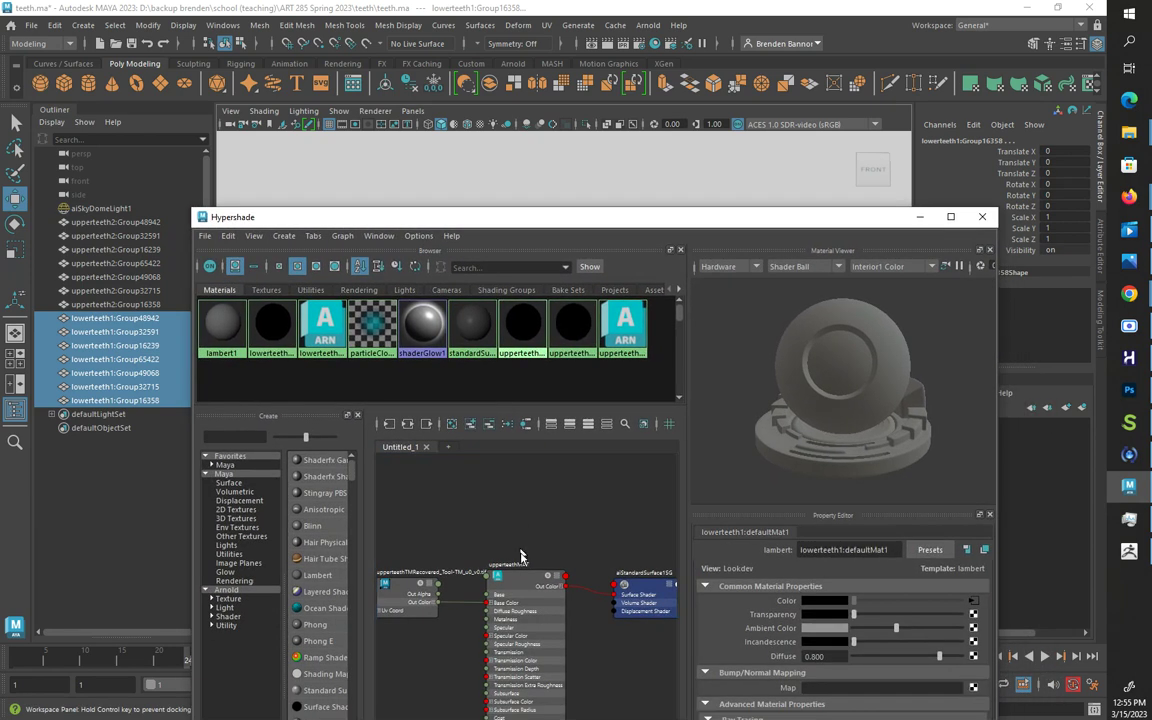
pyautogui.scroll(-3, 486, 560)
pyautogui.scroll(3, 494, 574)
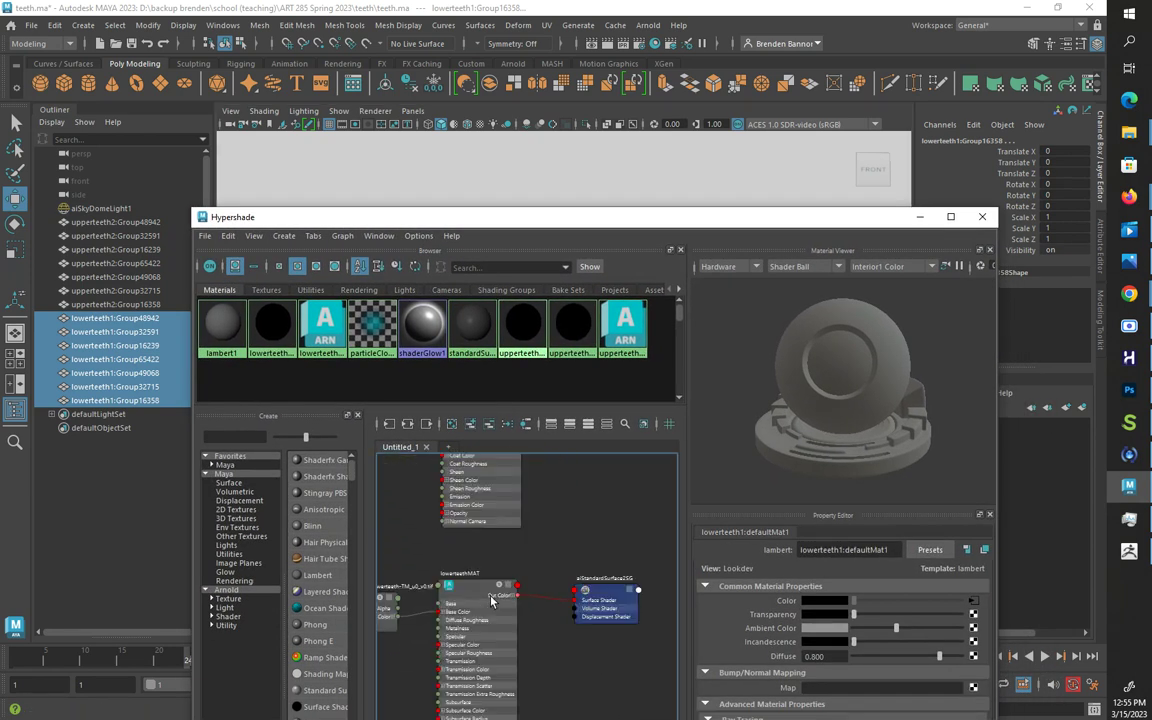
pyautogui.moveTo(470, 592); pyautogui.dragTo(470, 433, button='right')
pyautogui.moveTo(399, 221); pyautogui.dragTo(458, 586)
pyautogui.click(1041, 583)
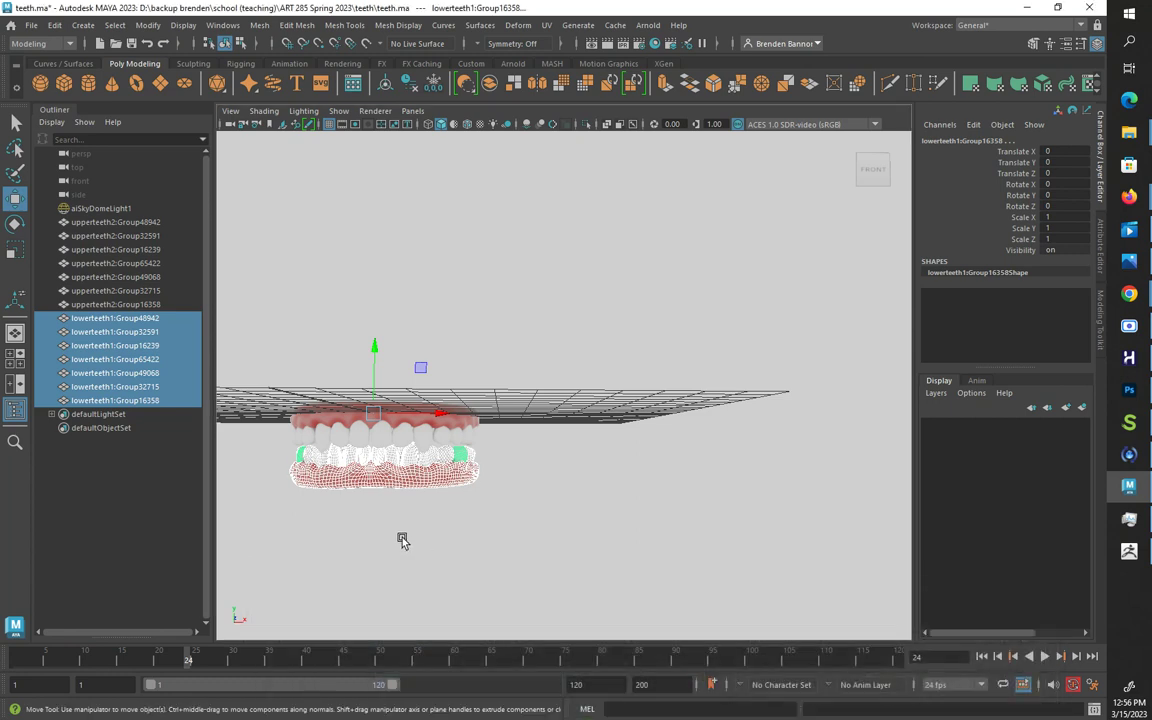
pyautogui.click(394, 539)
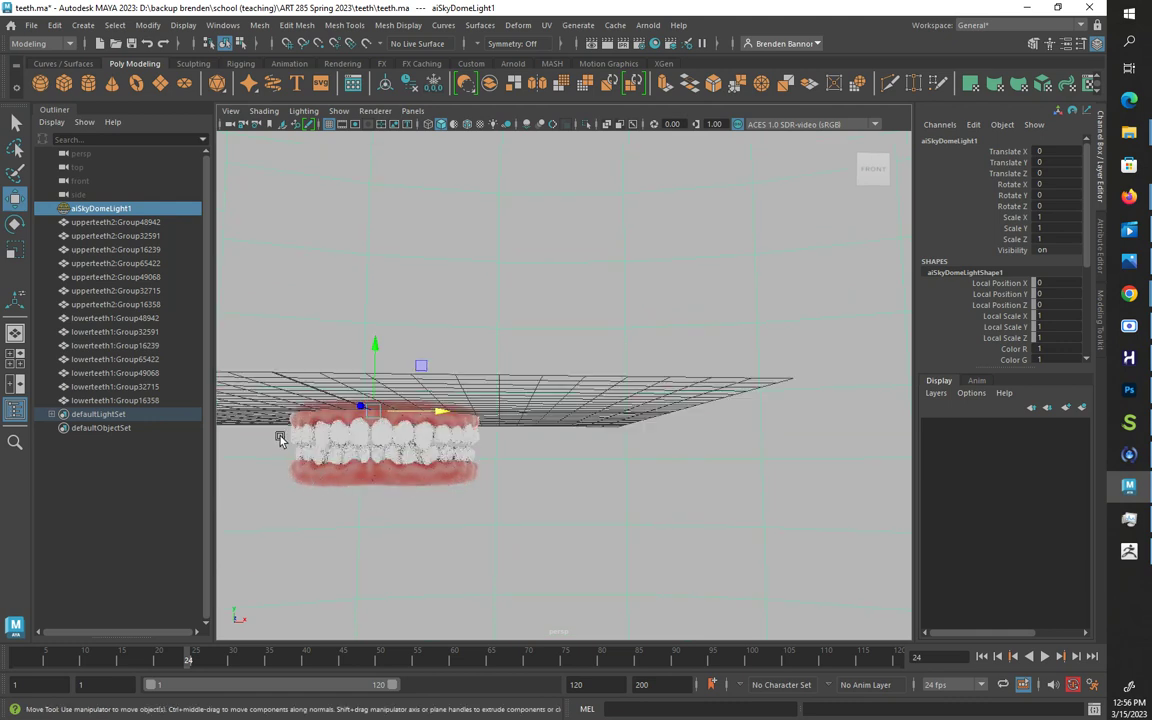
# Step: Rename the upper gum mesh as uppergum
pyautogui.moveTo(290, 438); pyautogui.dragTo(498, 445)
pyautogui.hotkey('ctrl', 'z')
pyautogui.click(330, 418)
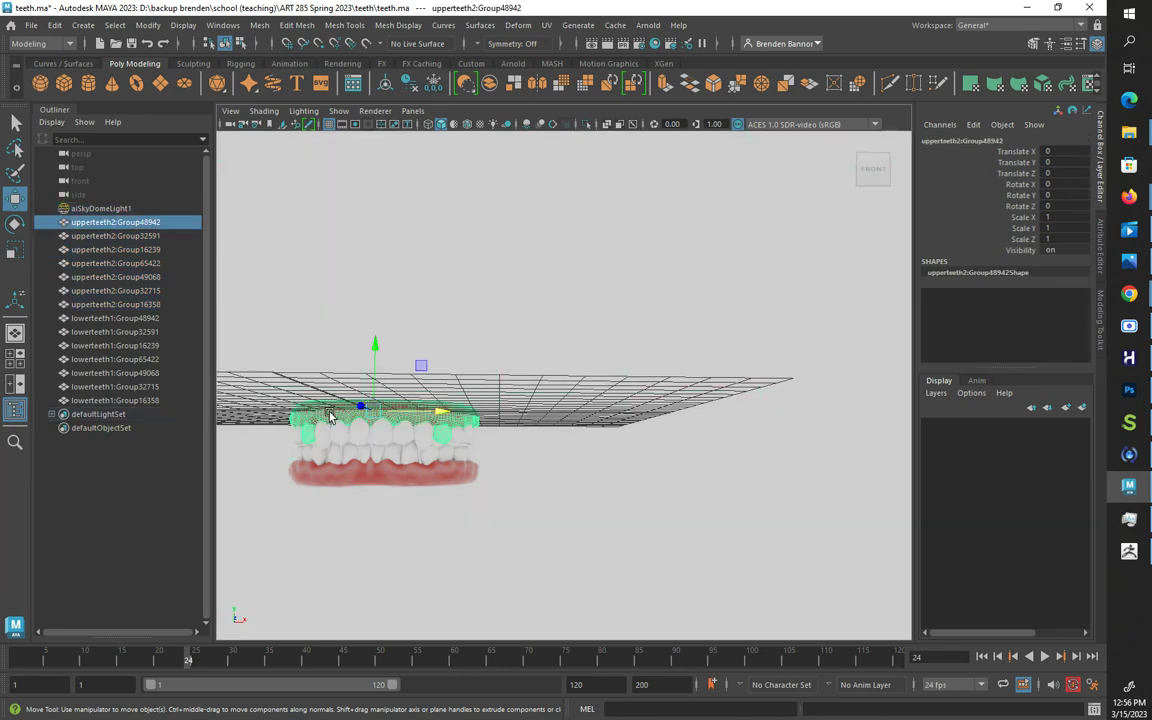
pyautogui.doubleClick(126, 224)
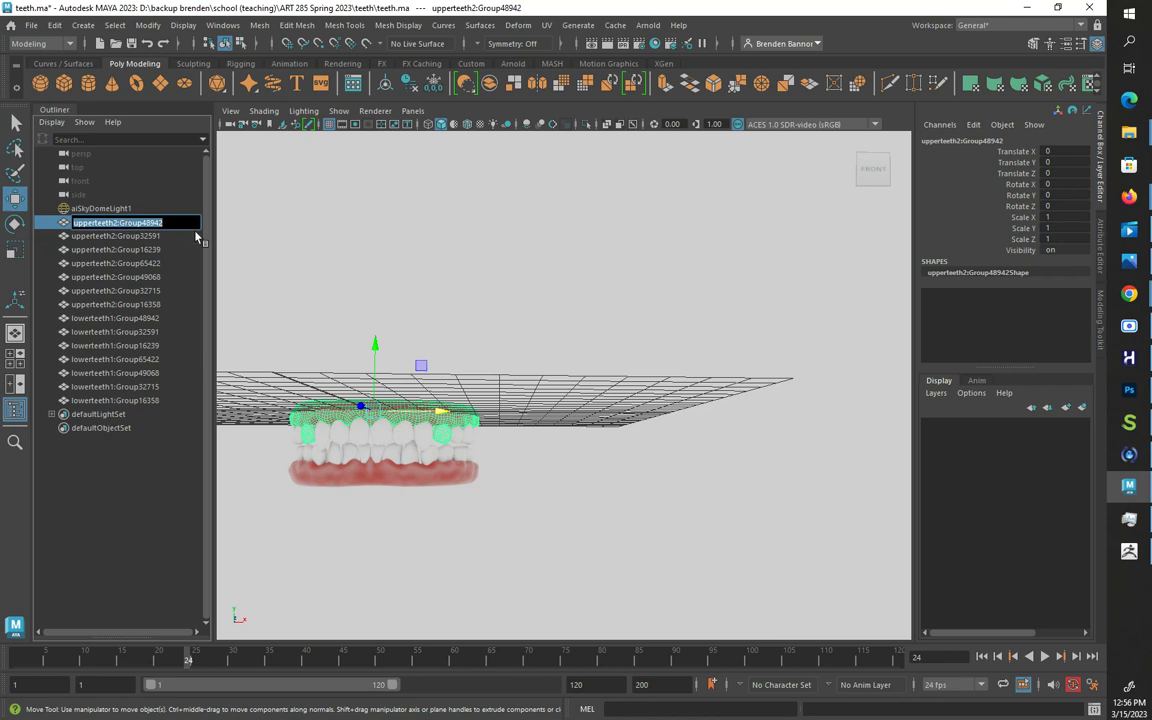
pyautogui.write('gum')
pyautogui.press('BackSpace')
pyautogui.press('BackSpace')
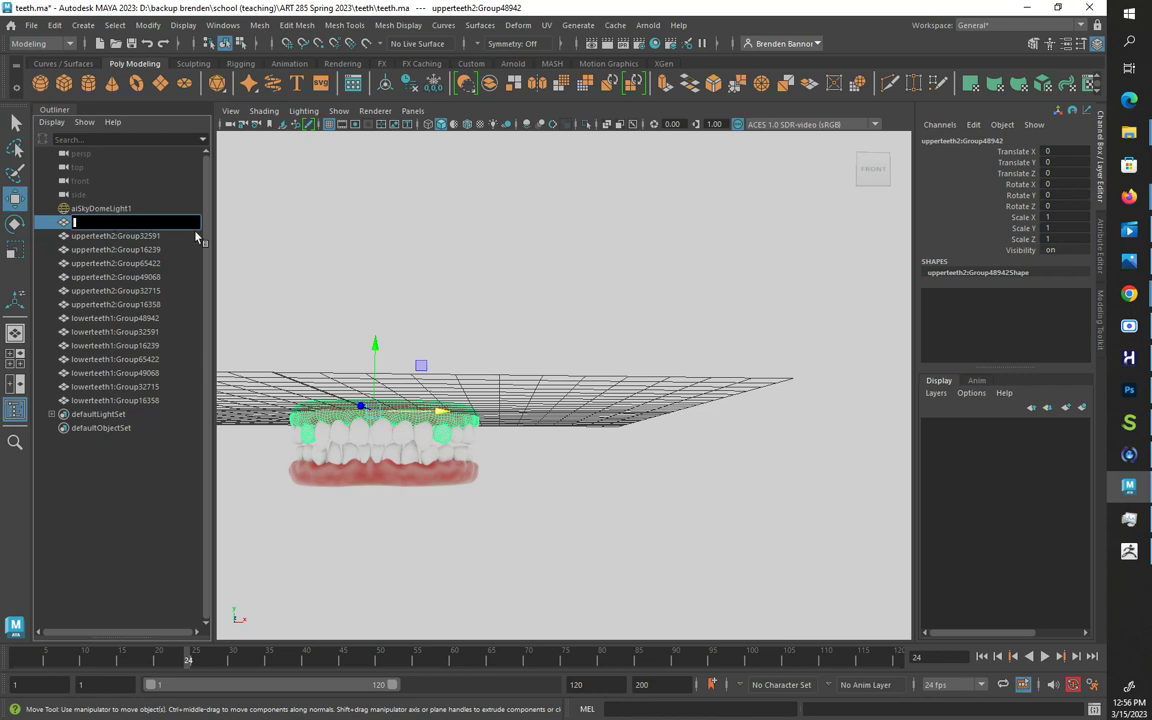
pyautogui.press('BackSpace')
pyautogui.write('uppergum')
pyautogui.press('Return')
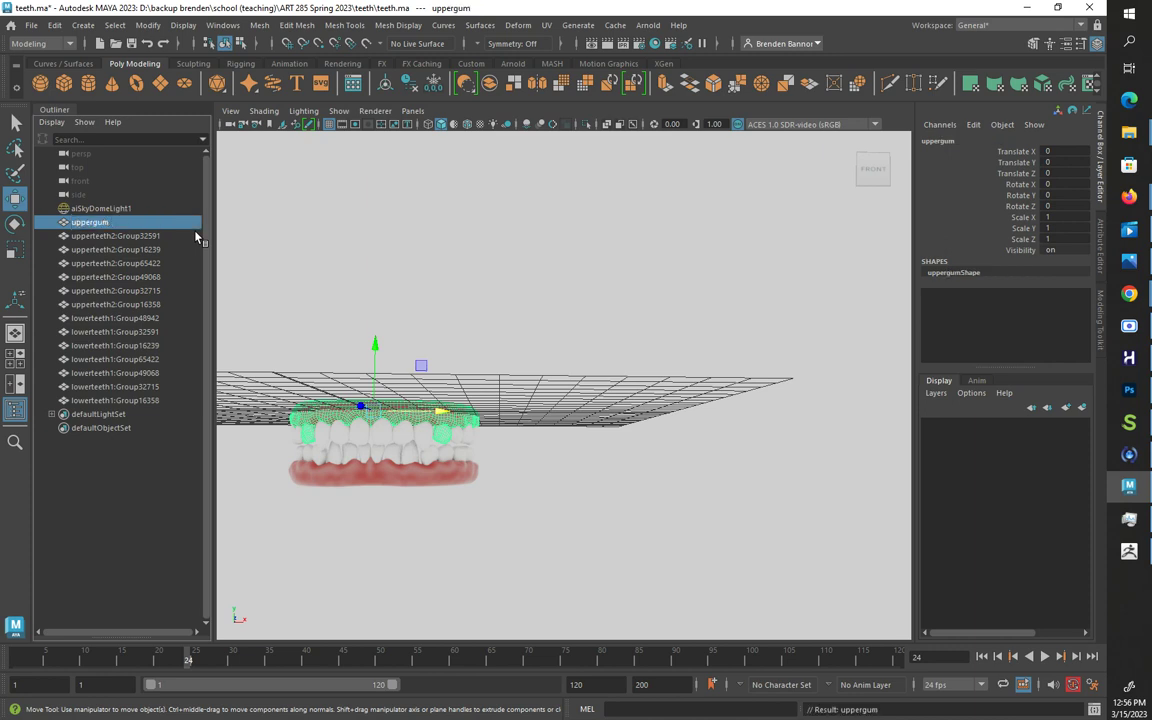
# Step: Parent the six upper tooth meshes under uppergum and select that parent
pyautogui.click(287, 412)
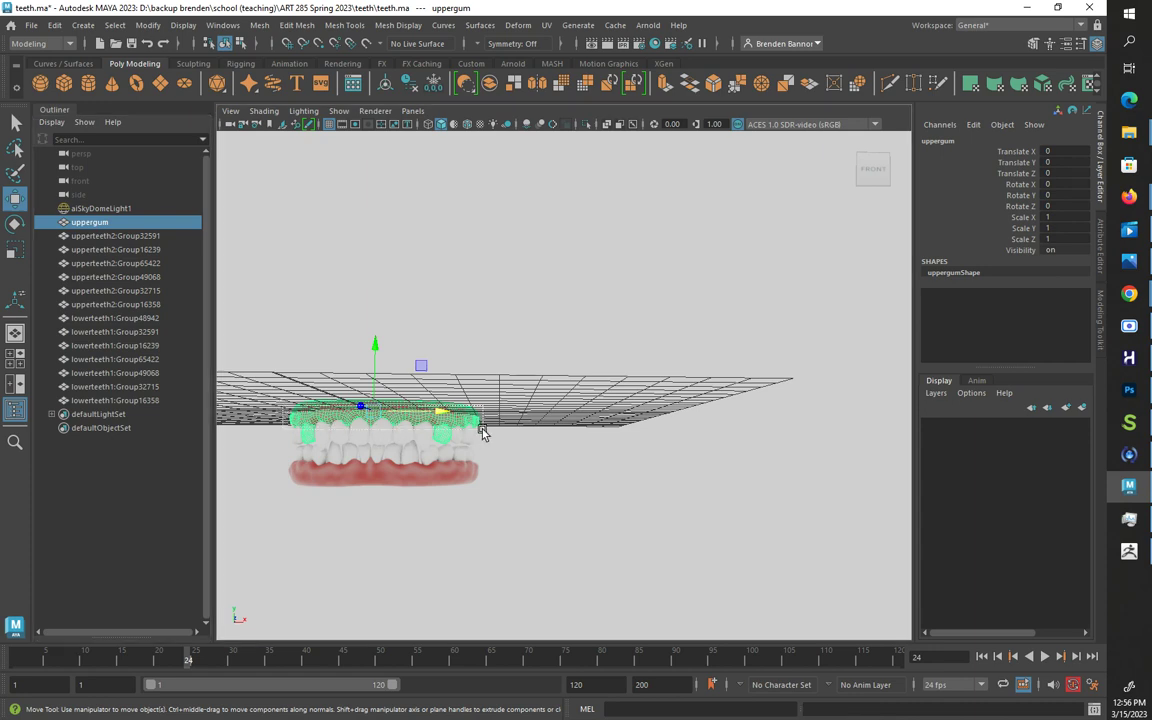
pyautogui.keyDown('shift'); pyautogui.moveTo(486, 434); pyautogui.dragTo(486, 434); pyautogui.keyUp('shift')
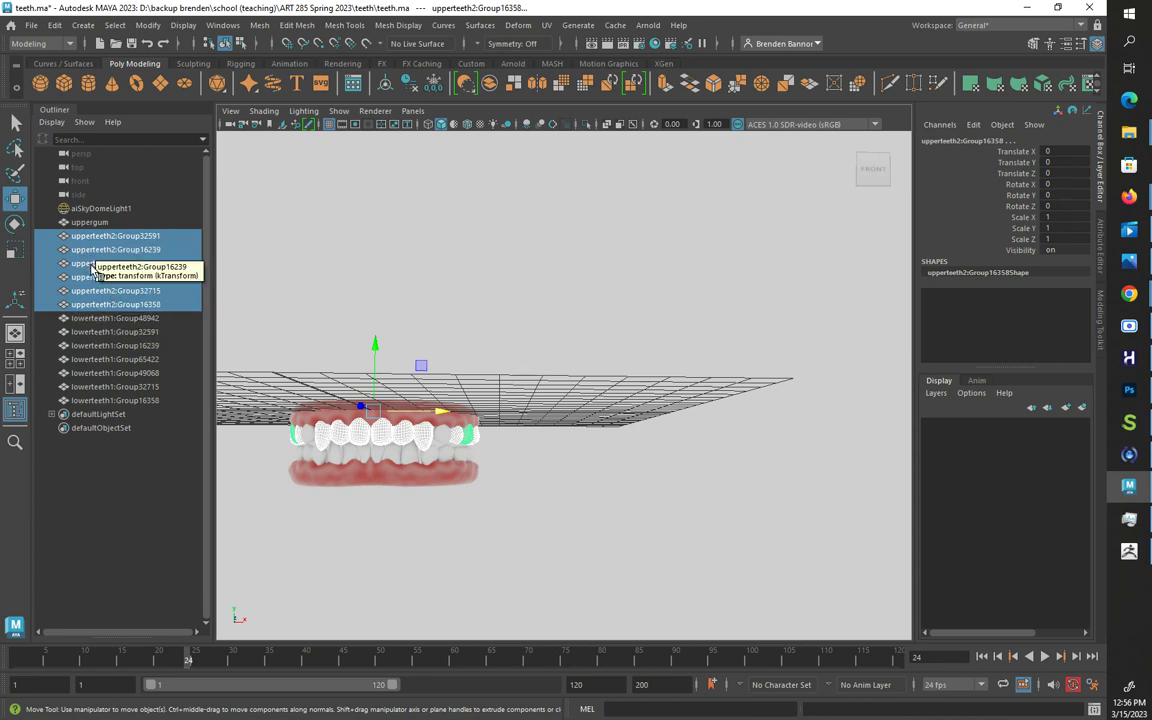
pyautogui.moveTo(93, 228); pyautogui.dragTo(95, 223, button='middle')
pyautogui.click(103, 224)
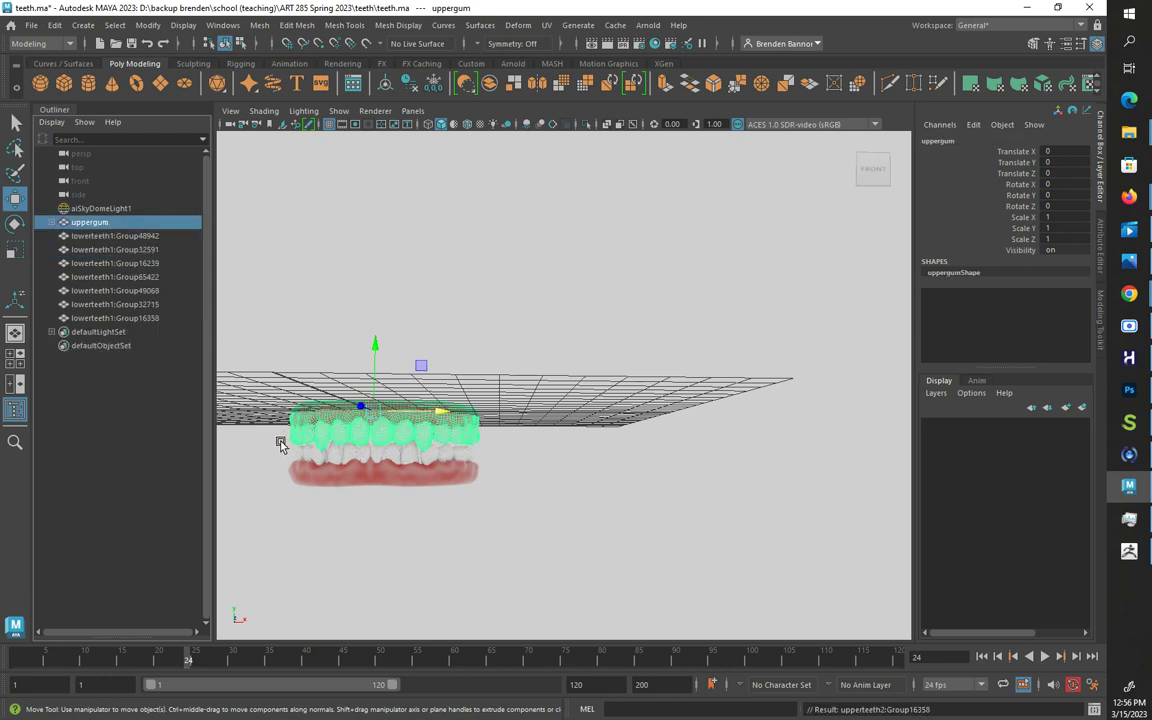
# Step: Rename the lower gum mesh as lowergum
pyautogui.click(343, 482)
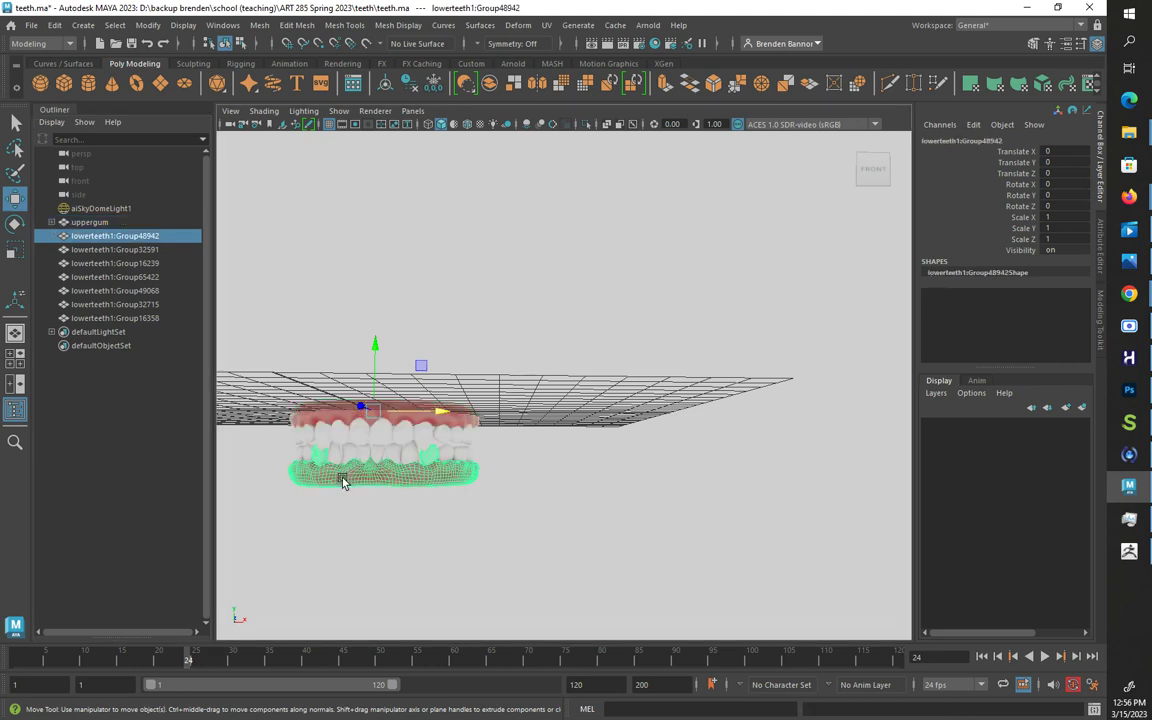
pyautogui.doubleClick(118, 236)
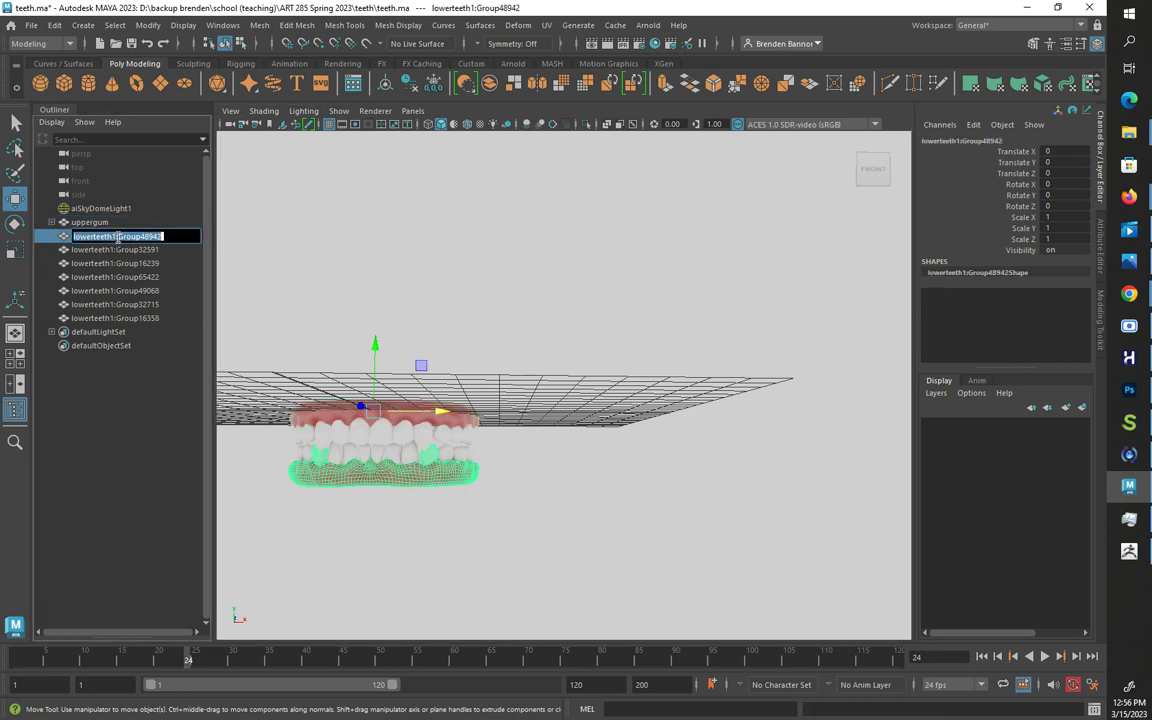
pyautogui.press('BackSpace')
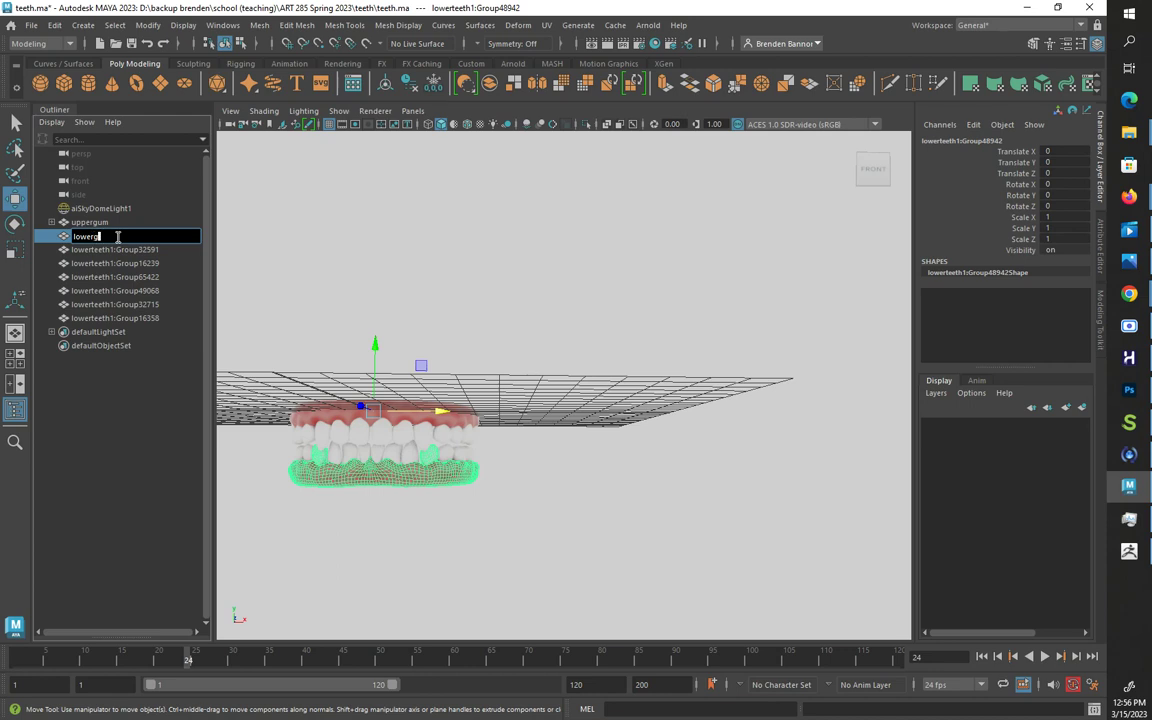
pyautogui.write('lowergum')
pyautogui.press('Return')
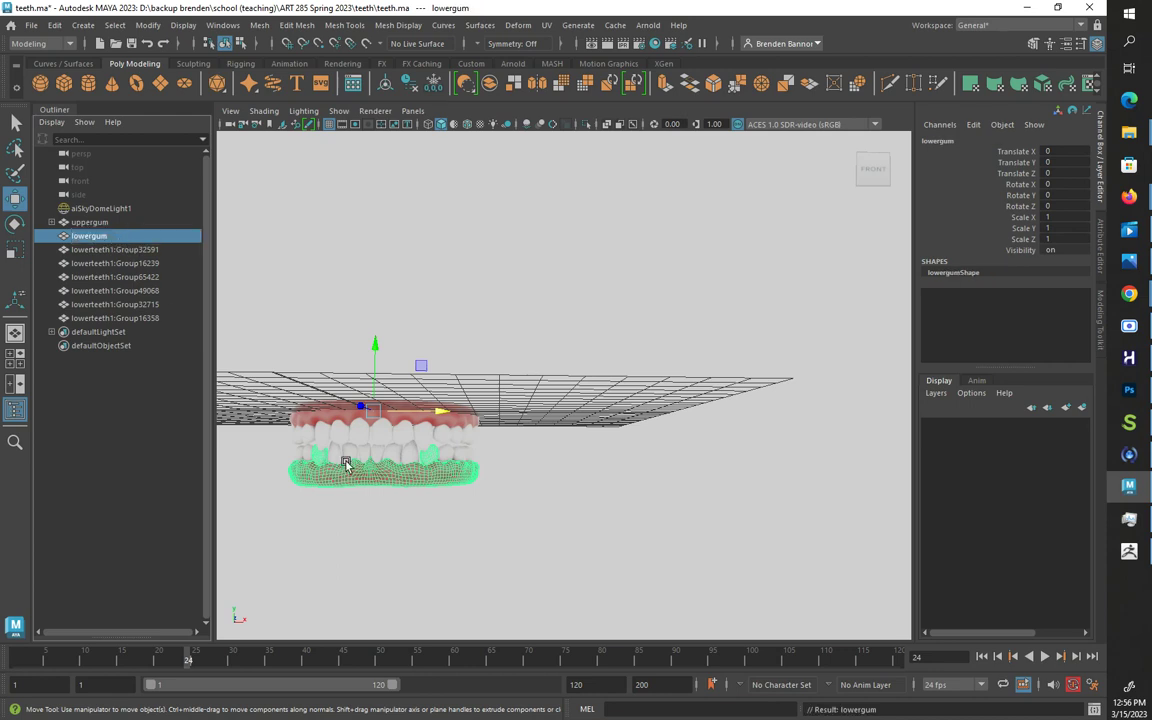
# Step: Parent the six lower tooth meshes under lowergum and select that parent
pyautogui.moveTo(275, 490); pyautogui.dragTo(489, 458)
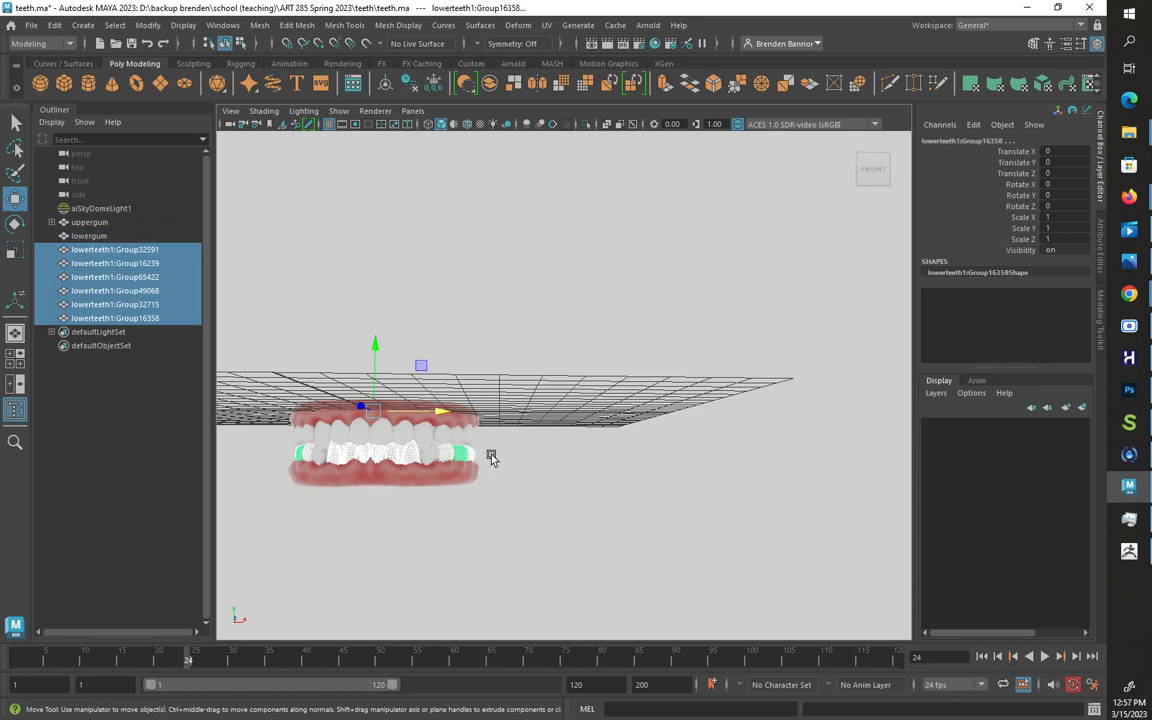
pyautogui.moveTo(97, 313); pyautogui.dragTo(99, 240, button='middle')
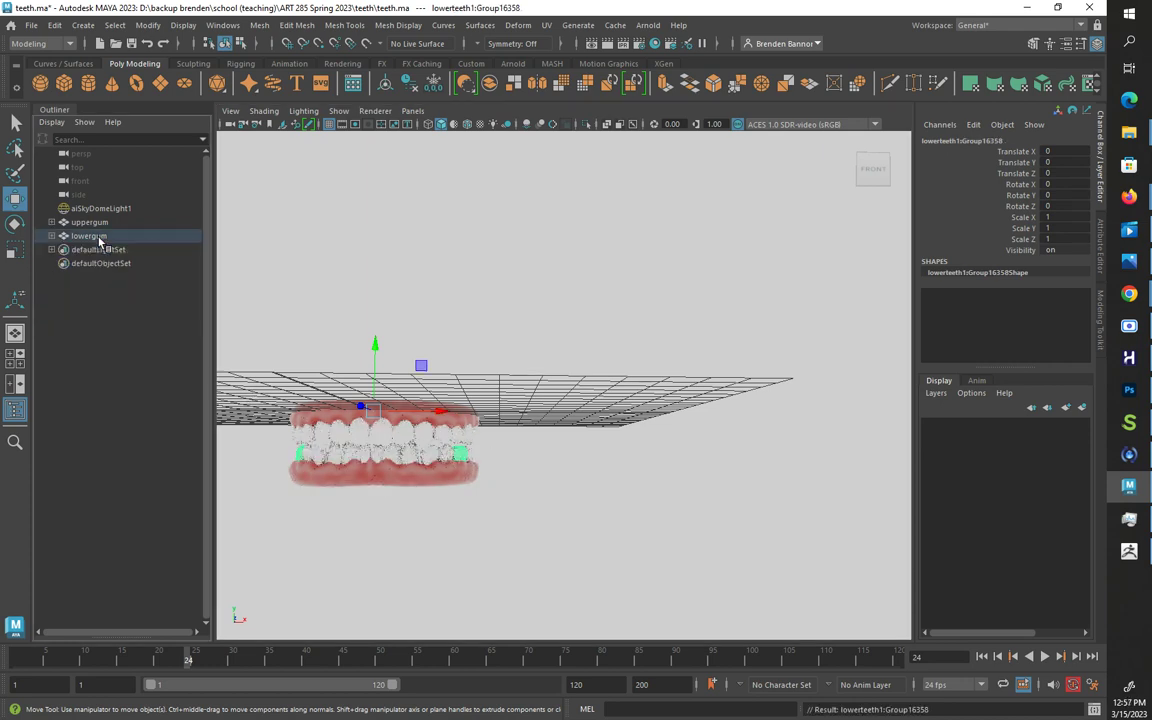
pyautogui.click(373, 478)
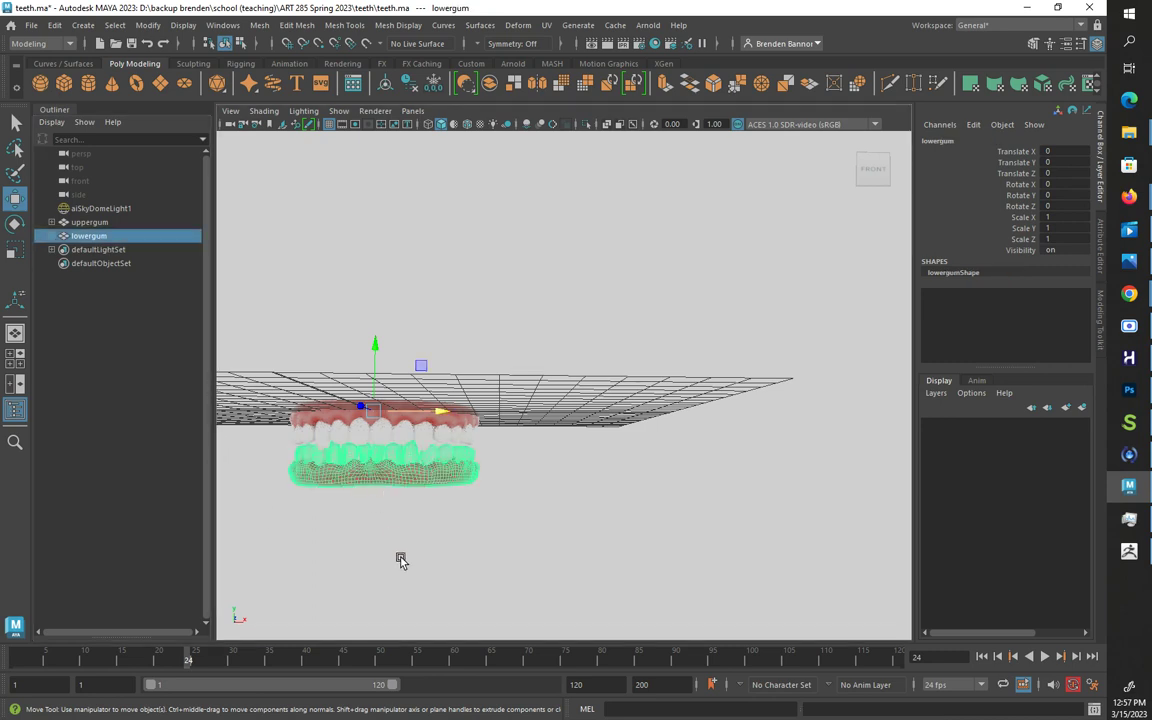
# Step: Deselect the lower gum, inspect the assembled teeth from an angle, and save the scene
pyautogui.click(404, 535)
pyautogui.keyDown('alt'); pyautogui.moveTo(496, 514); pyautogui.dragTo(429, 519); pyautogui.keyUp('alt')
pyautogui.keyDown('alt'); pyautogui.moveTo(540, 509); pyautogui.dragTo(614, 490); pyautogui.keyUp('alt')
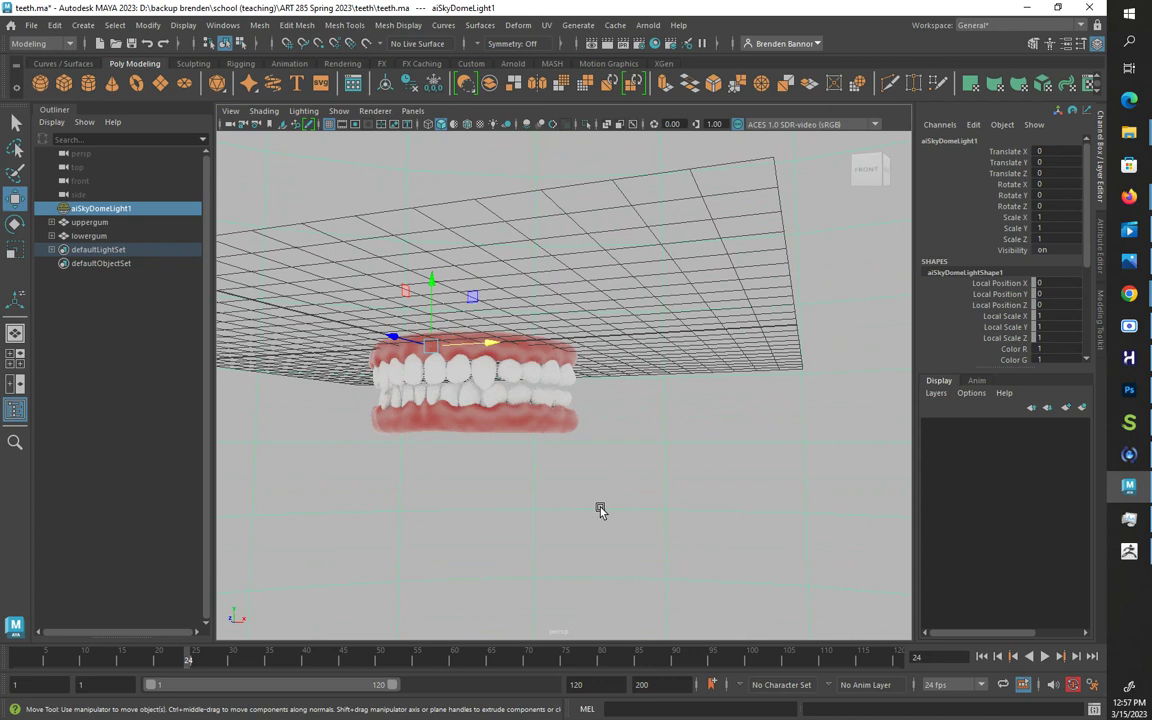
pyautogui.hotkey('ctrl', 's')
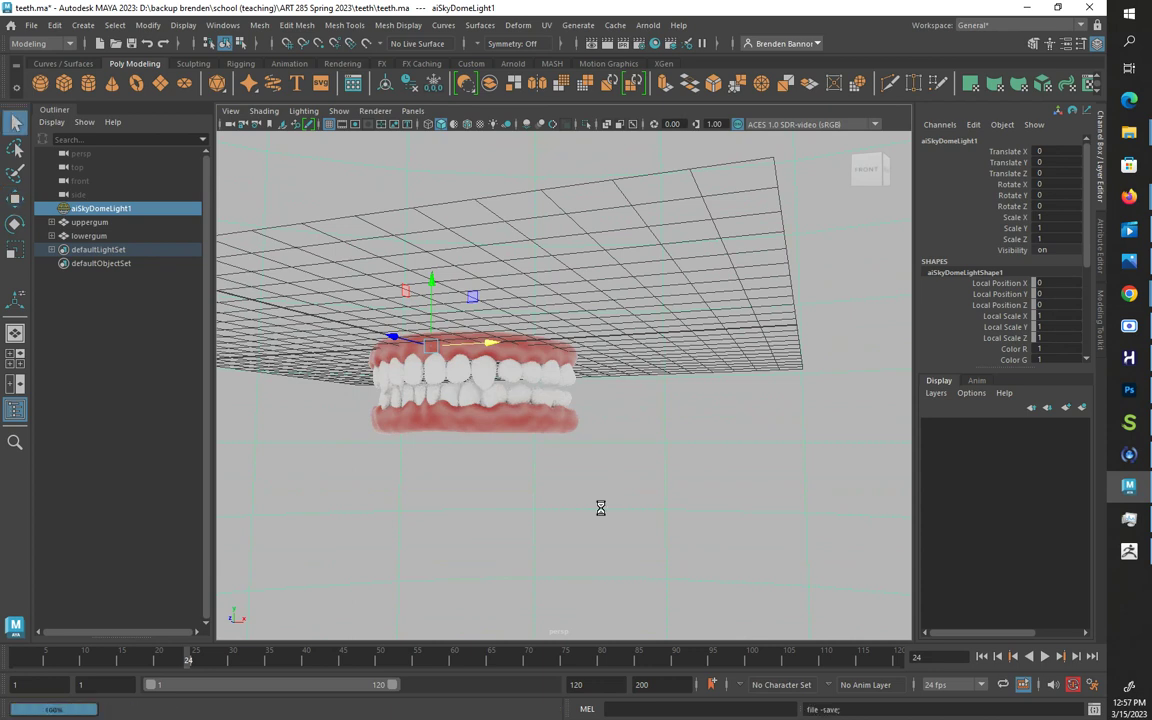